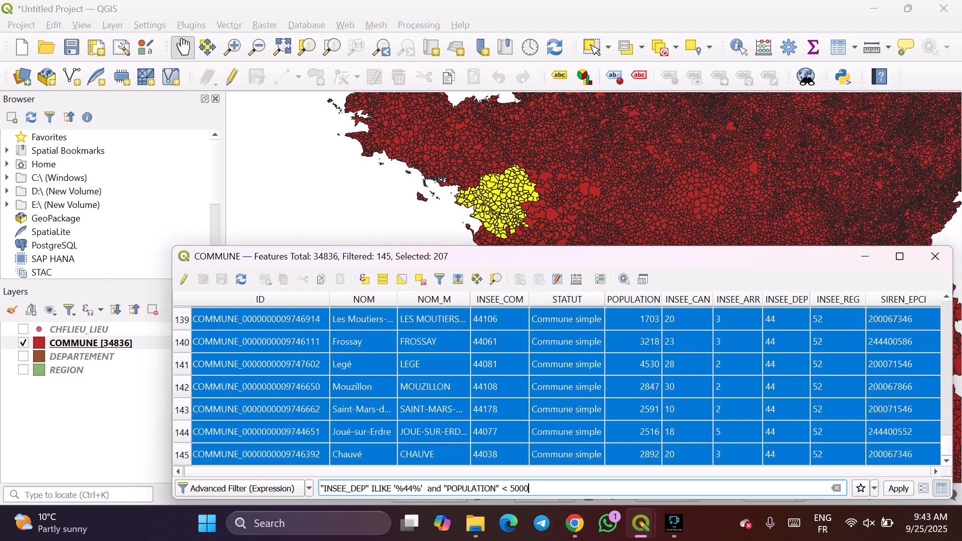
# Show the DEPARTEMENT layer on the map and hide the COMMUNE layer.
pyautogui.scroll(-1, 675, 240)
pyautogui.scroll(1, 601, 193)
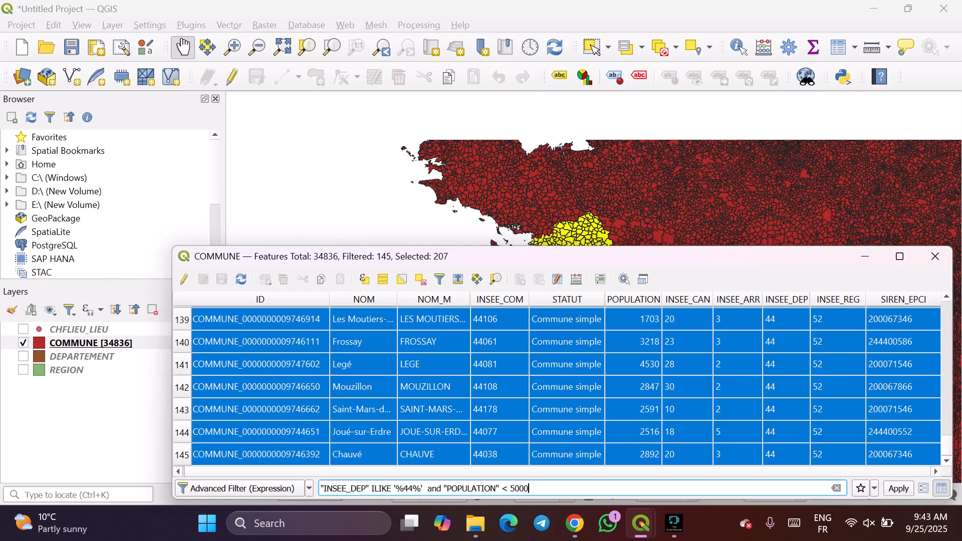
pyautogui.moveTo(622, 256); pyautogui.dragTo(651, 284)
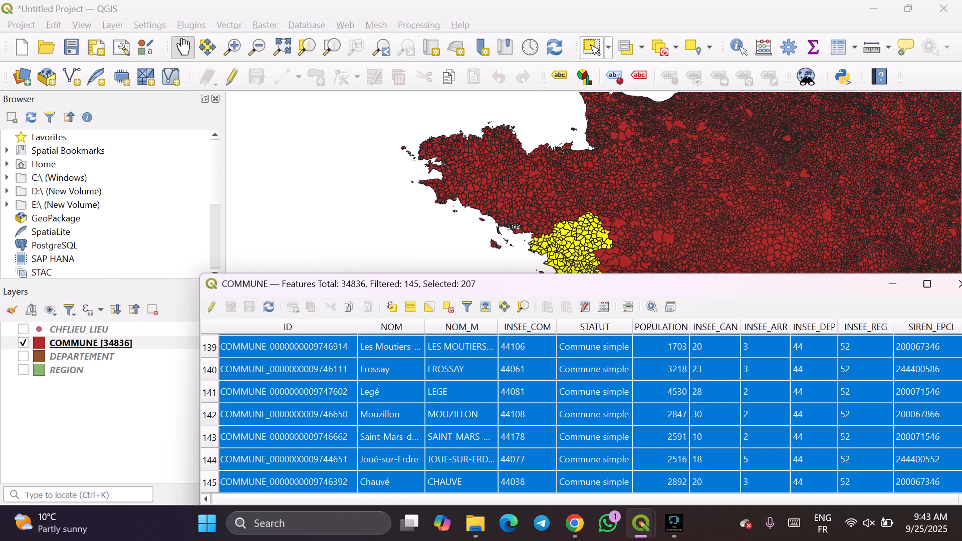
pyautogui.click(23, 356)
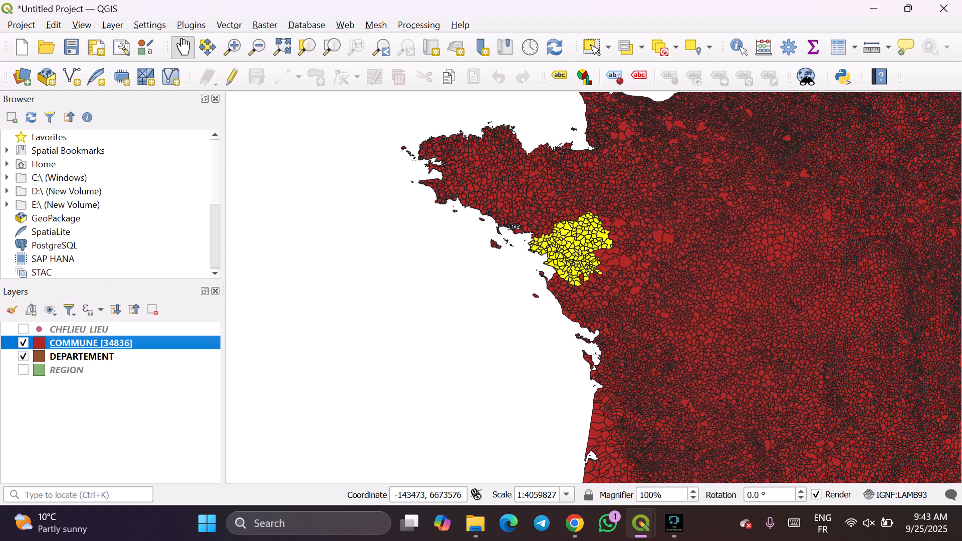
pyautogui.click(23, 343)
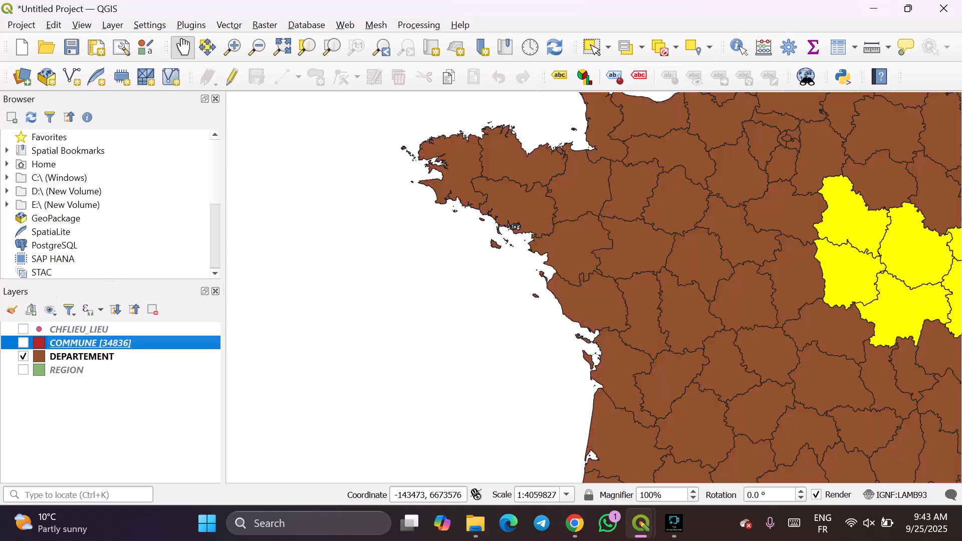
pyautogui.scroll(-2, 535, 233)
pyautogui.scroll(1, 670, 220)
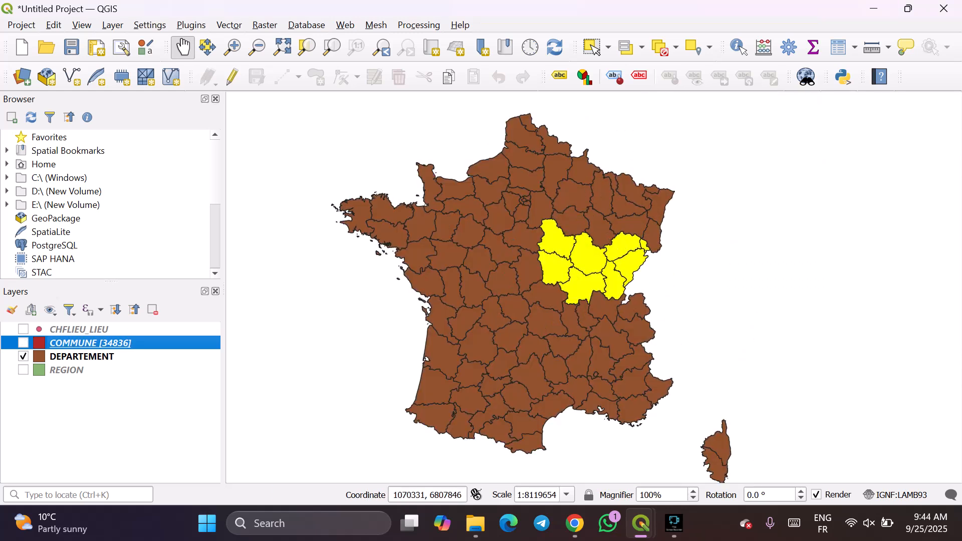
# Try to select a department in Brittany on the map with the Select Features tool.
pyautogui.click(595, 48)
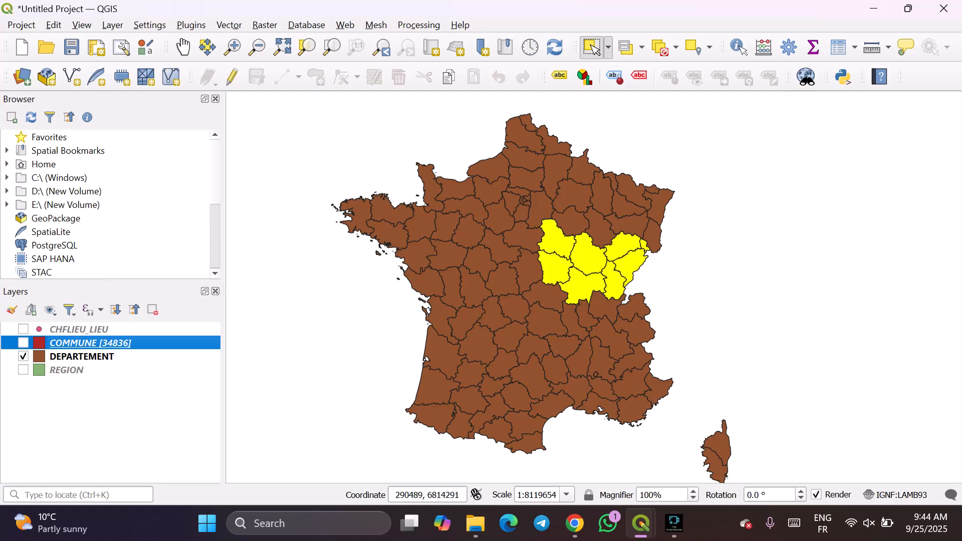
pyautogui.click(365, 210)
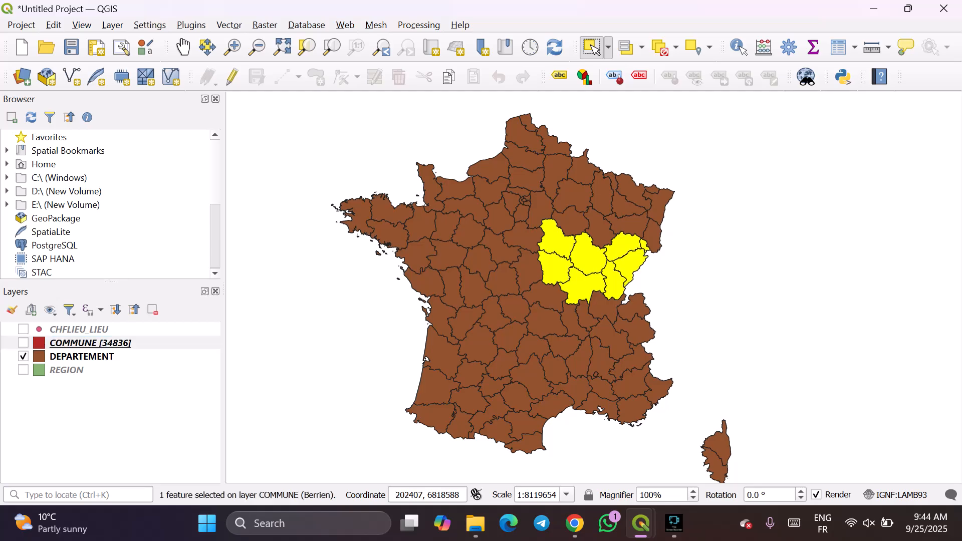
pyautogui.scroll(2, 366, 211)
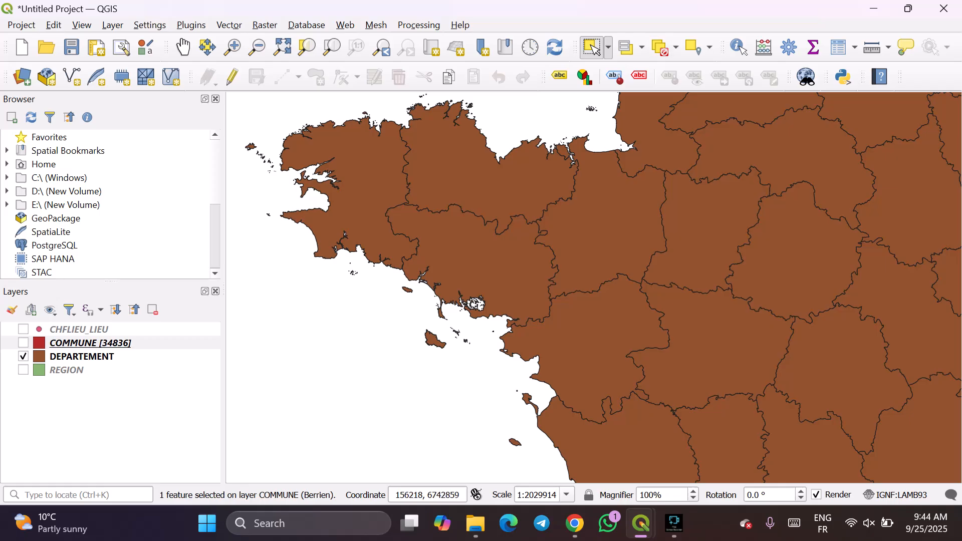
pyautogui.click(465, 172)
# Close the COMMUNE attribute table window.
pyautogui.moveTo(641, 523)
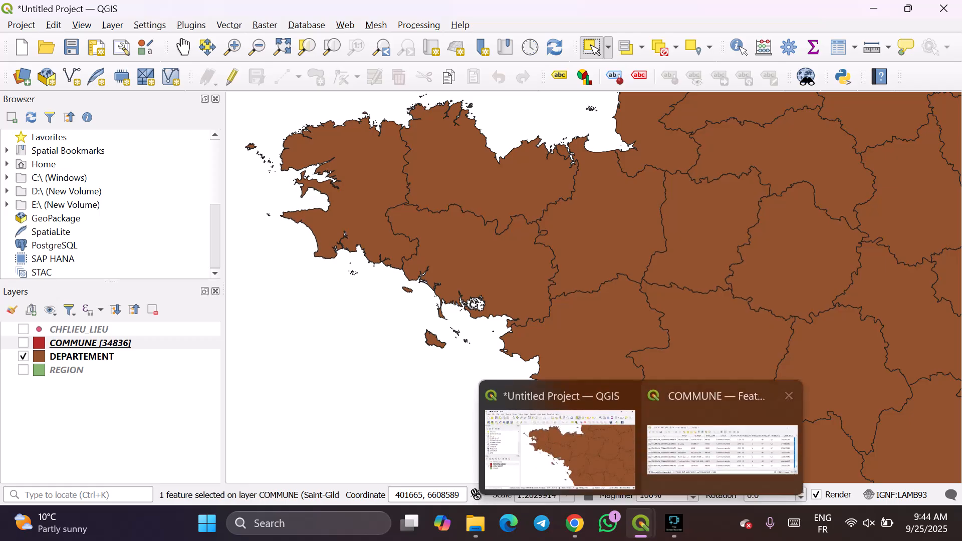
pyautogui.click(789, 395)
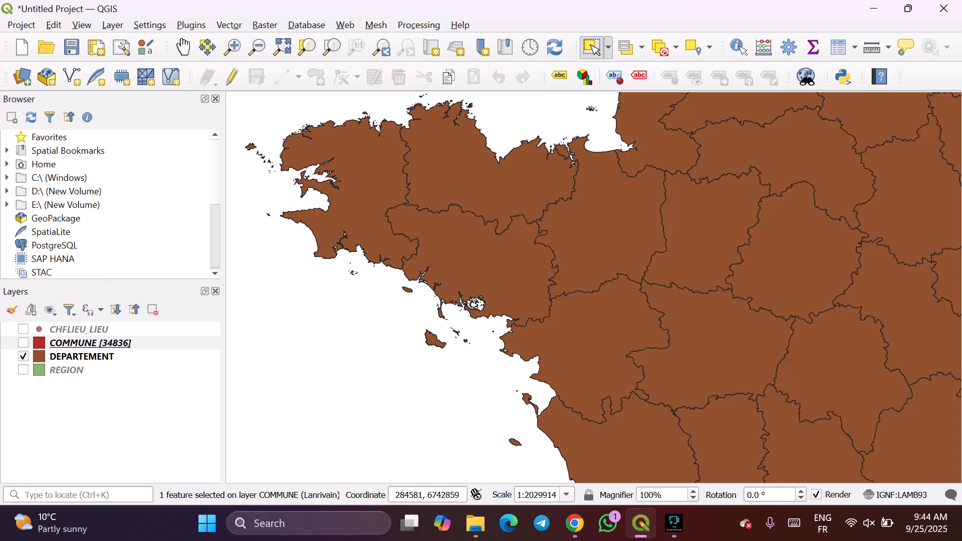
pyautogui.scroll(-2, 491, 302)
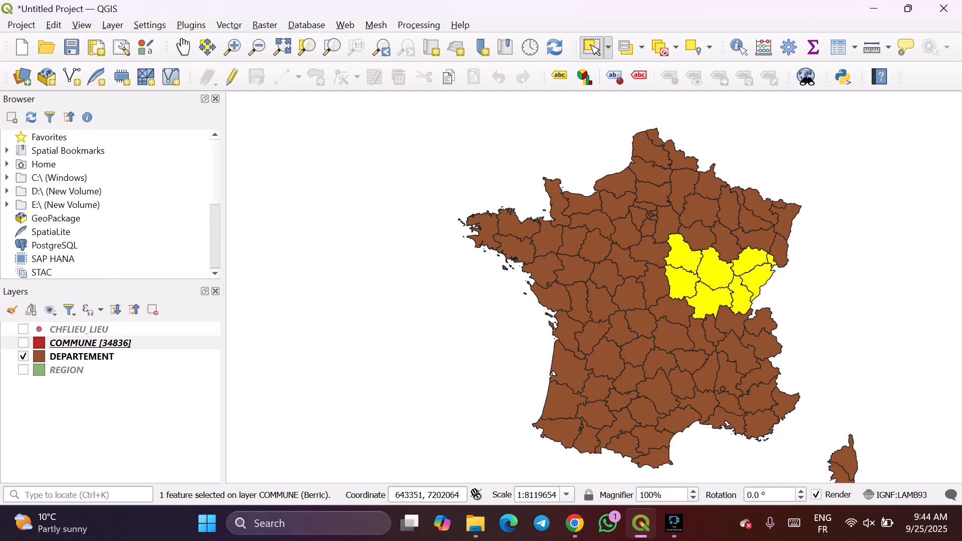
pyautogui.click(595, 49)
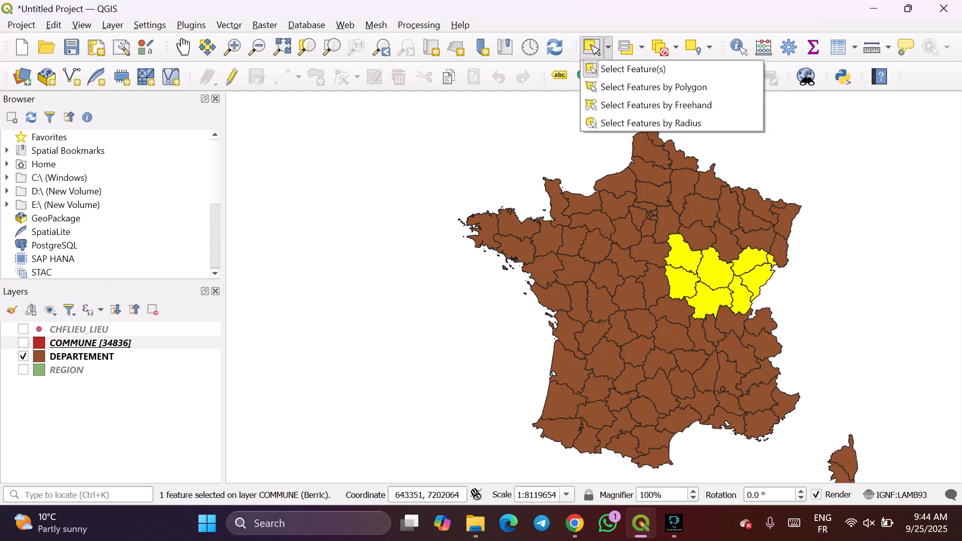
pyautogui.press('Down')
pyautogui.press('Down')
pyautogui.press('Down')
pyautogui.press('Return')
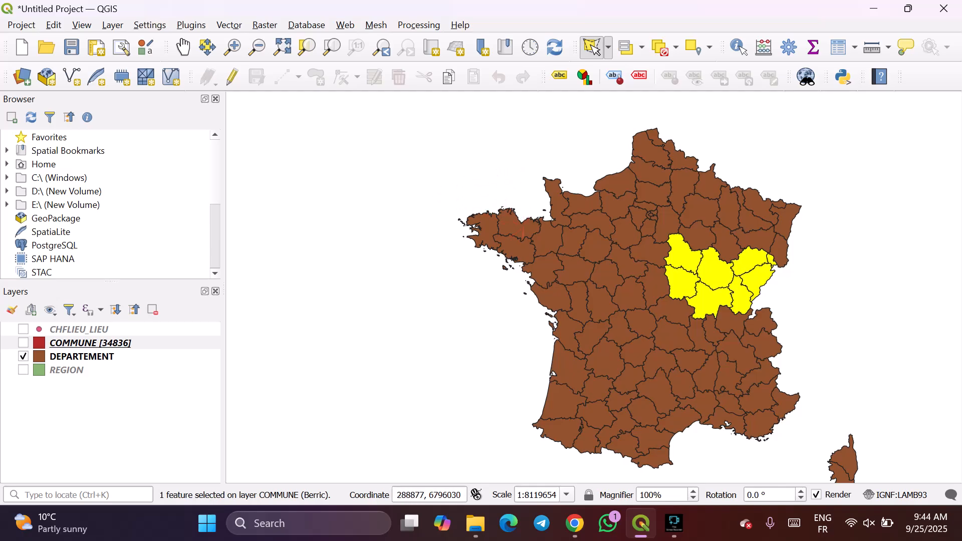
# Try to select the Brittany departments with a rectangle, using the Select Feature(s) tool.
pyautogui.click(595, 49)
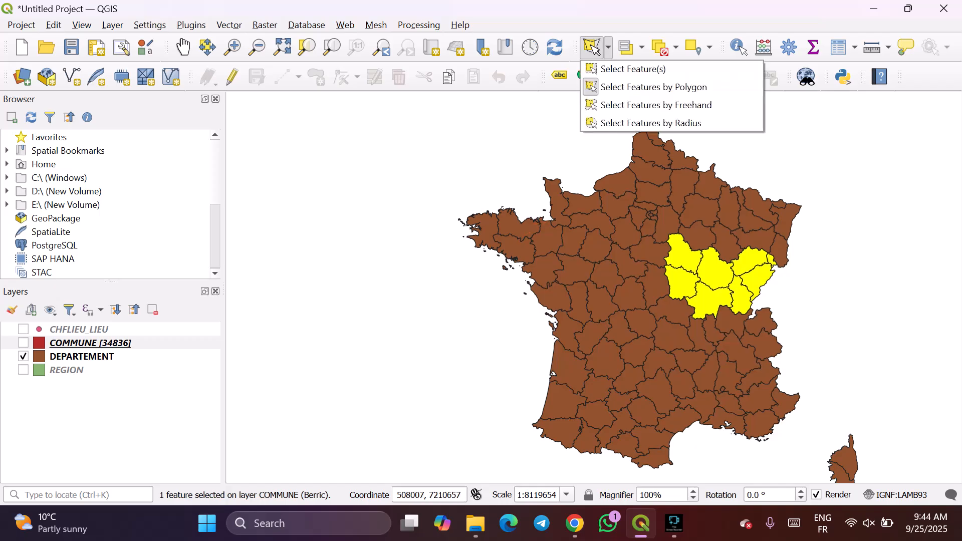
pyautogui.press('Down')
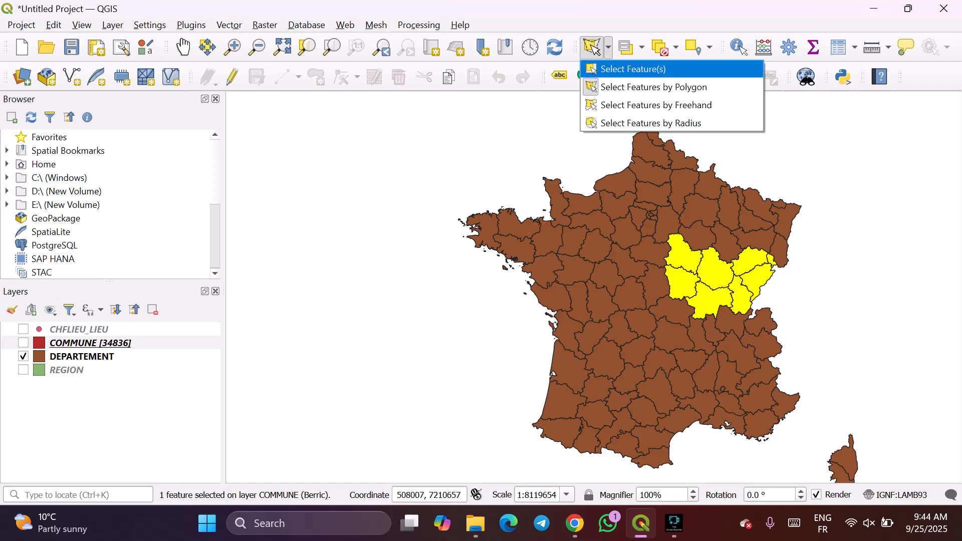
pyautogui.press('Return')
pyautogui.moveTo(535, 198); pyautogui.dragTo(453, 279)
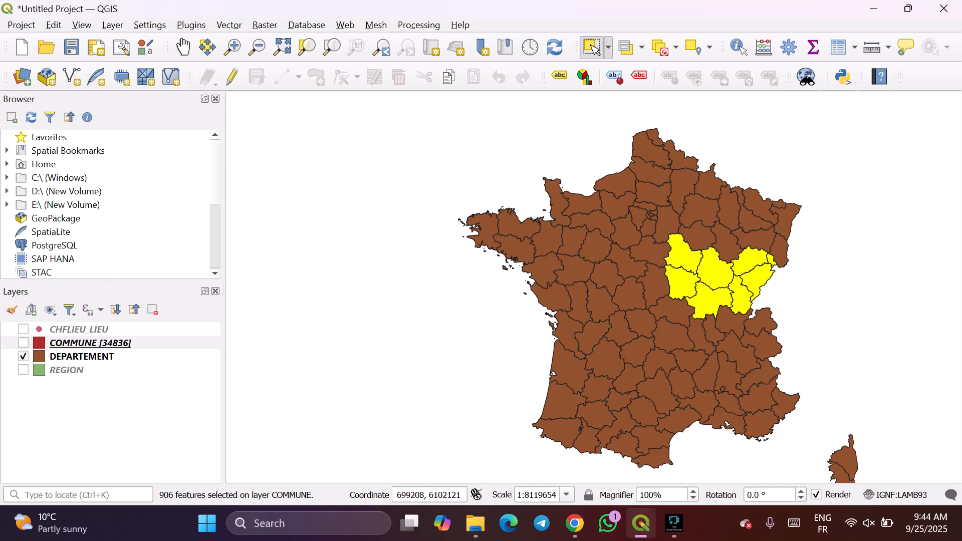
pyautogui.click(640, 523)
pyautogui.click(640, 523)
pyautogui.click(723, 283)
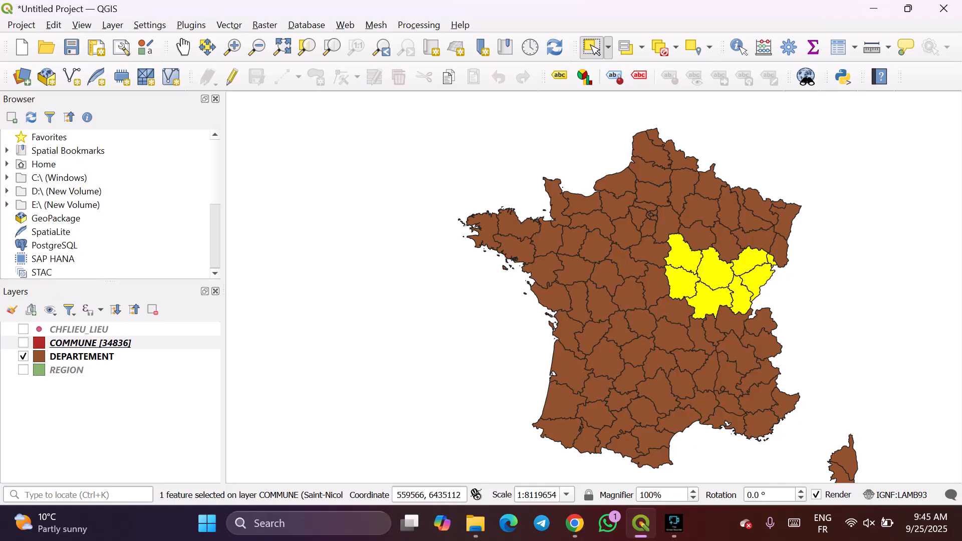
# Make DEPARTEMENT the active layer.
pyautogui.click(91, 357)
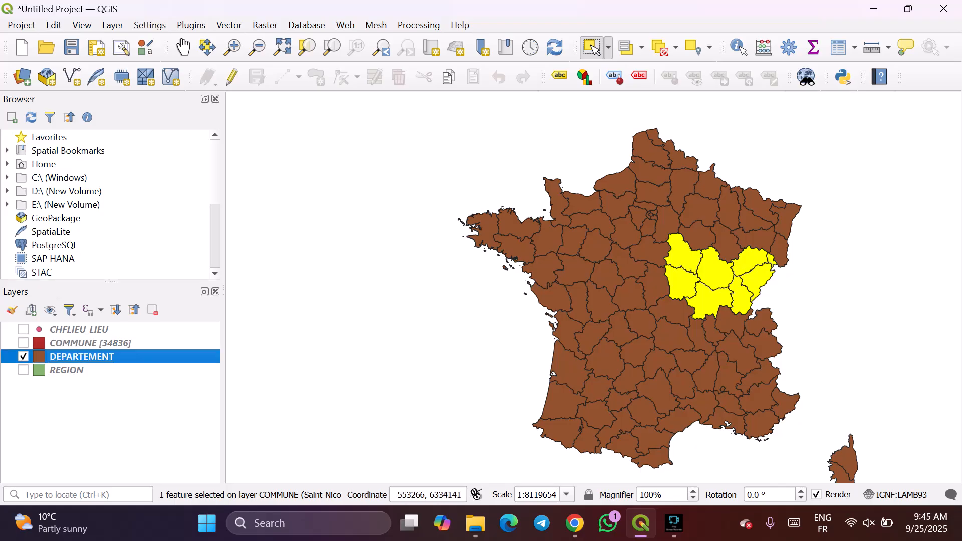
pyautogui.rightClick(110, 356)
pyautogui.click(153, 379)
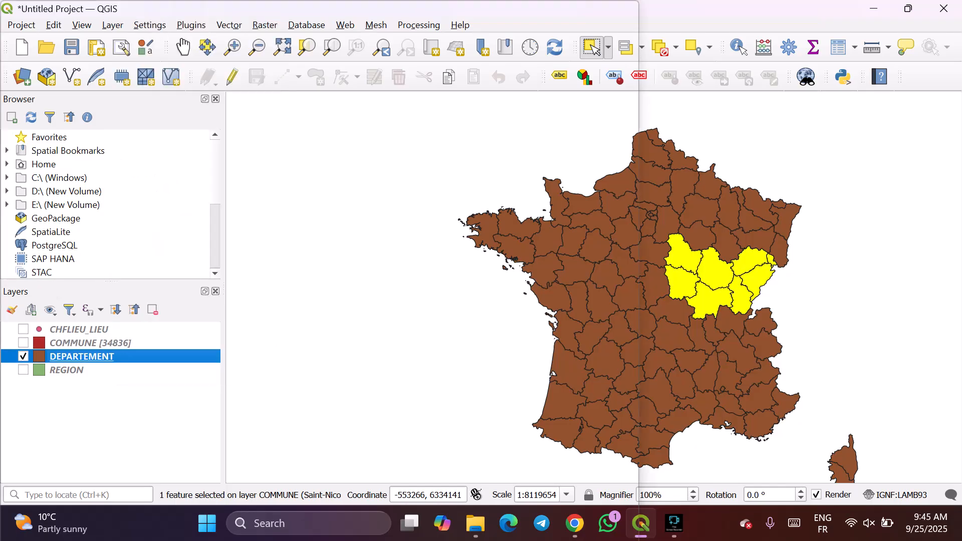
pyautogui.click(788, 11)
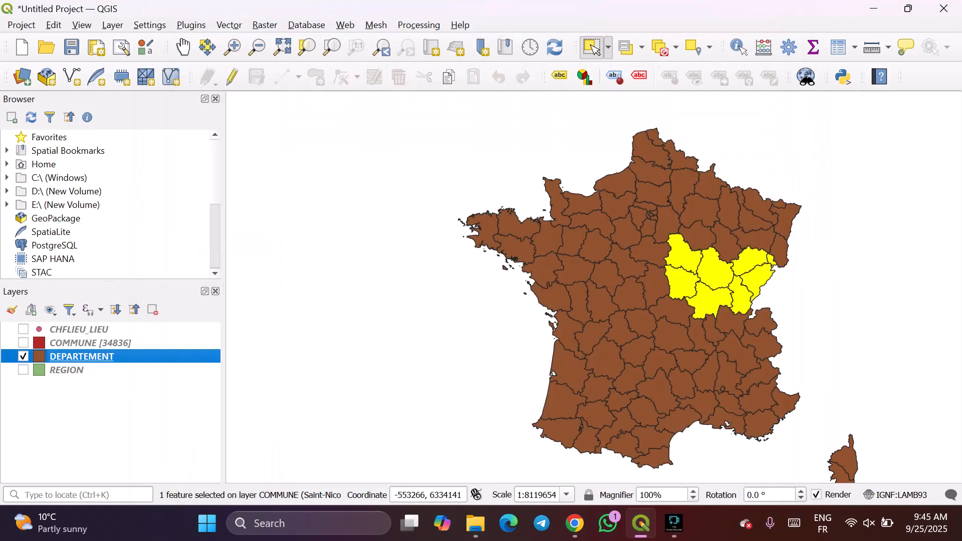
# Open the attribute table of the DEPARTEMENT layer and move its window up over the map.
pyautogui.rightClick(116, 357)
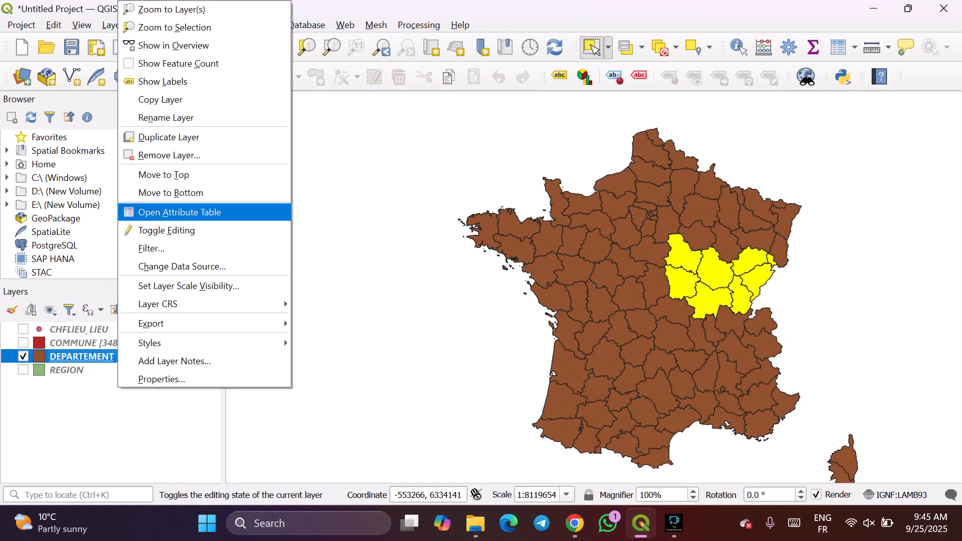
pyautogui.click(160, 211)
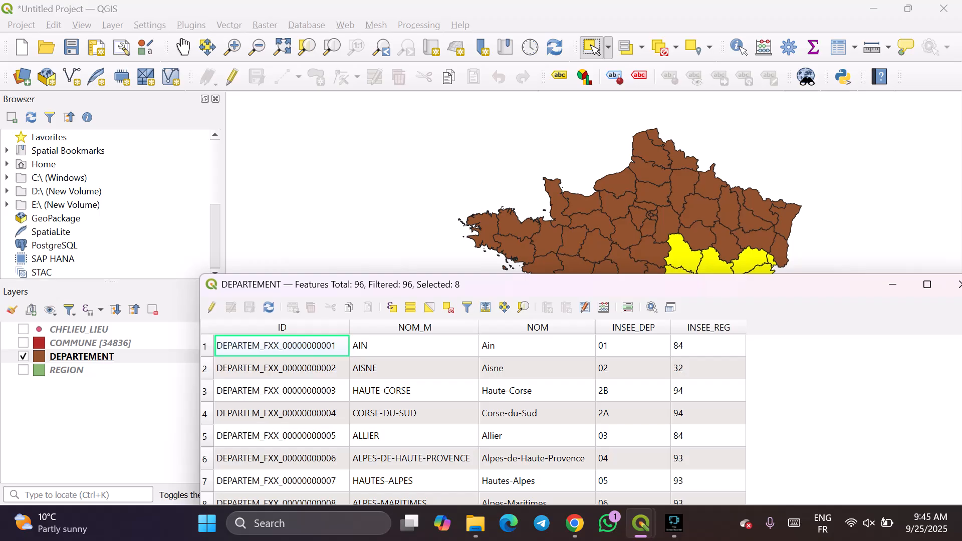
pyautogui.moveTo(725, 284); pyautogui.dragTo(636, 219)
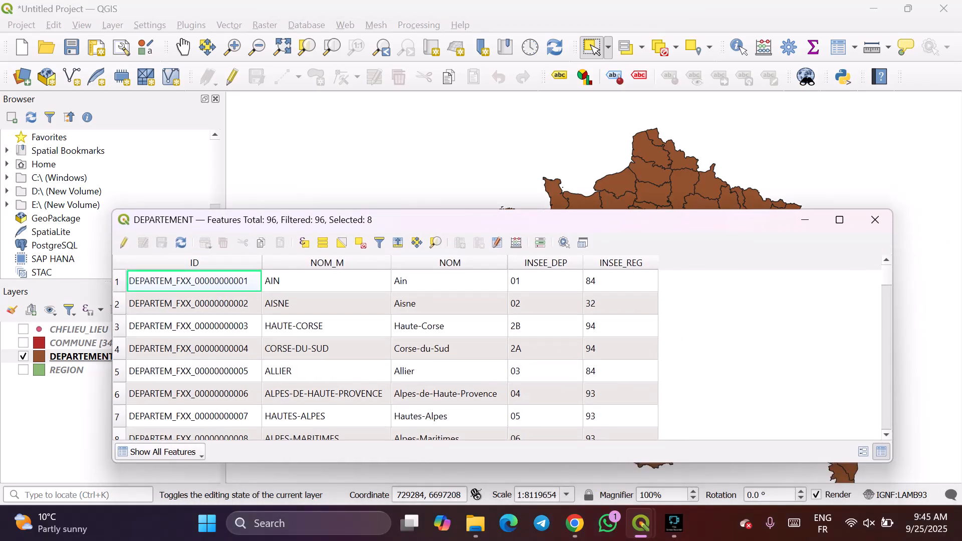
# Deselect all features of the DEPARTEMENT layer from its attribute table and close the table.
pyautogui.scroll(-7, 392, 354)
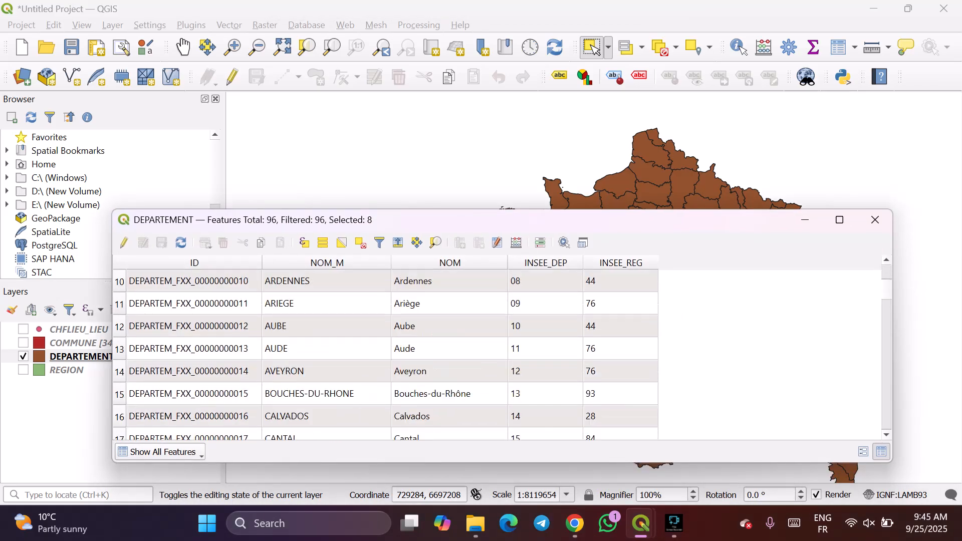
pyautogui.scroll(7, 391, 355)
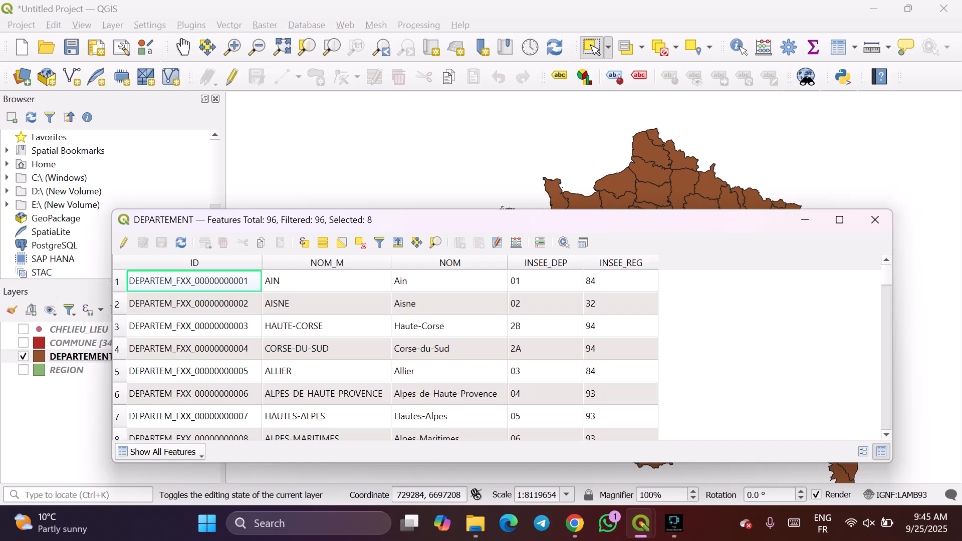
pyautogui.click(360, 243)
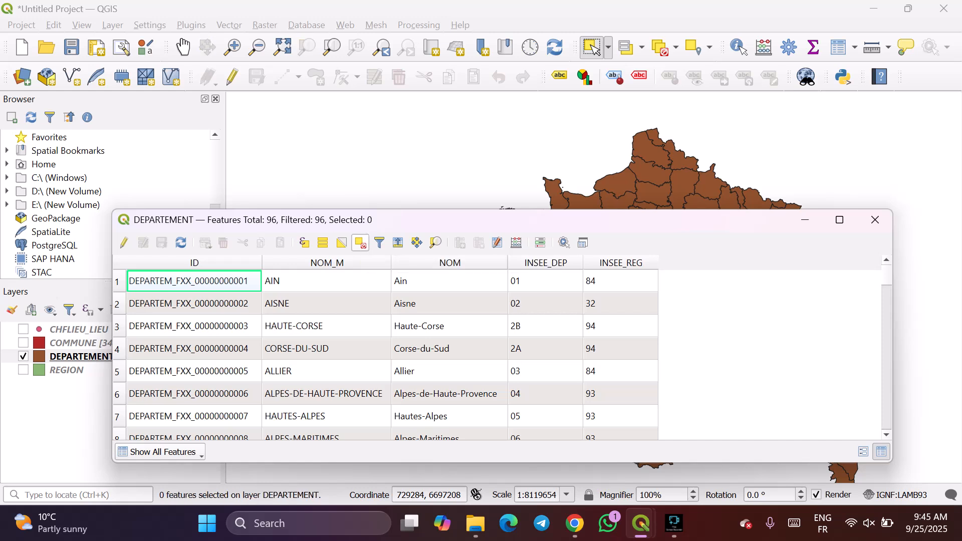
pyautogui.moveTo(720, 221); pyautogui.dragTo(664, 245)
pyautogui.click(818, 245)
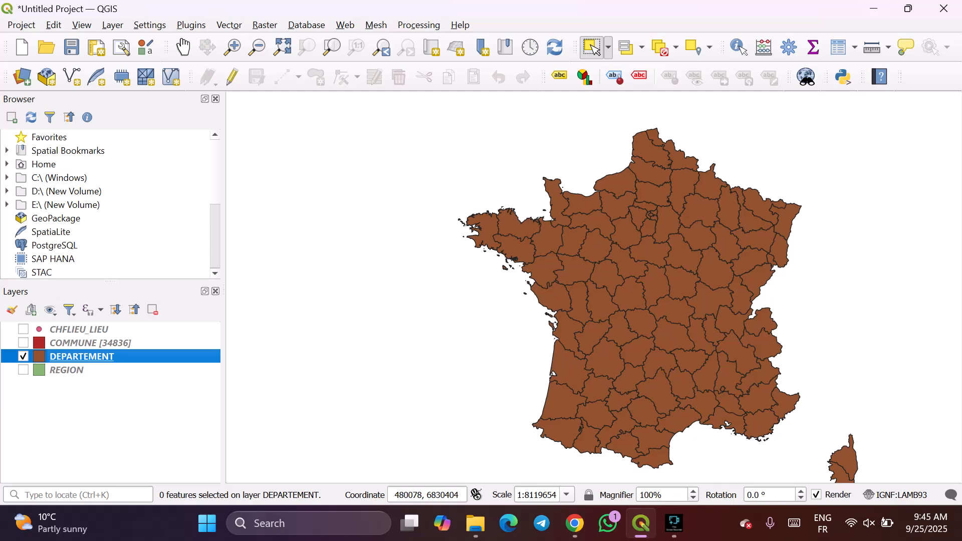
# Try selecting Ille-et-Vilaine on its own and the departments around Brittany with a rectangle, clearing the selection at the end.
pyautogui.click(573, 240)
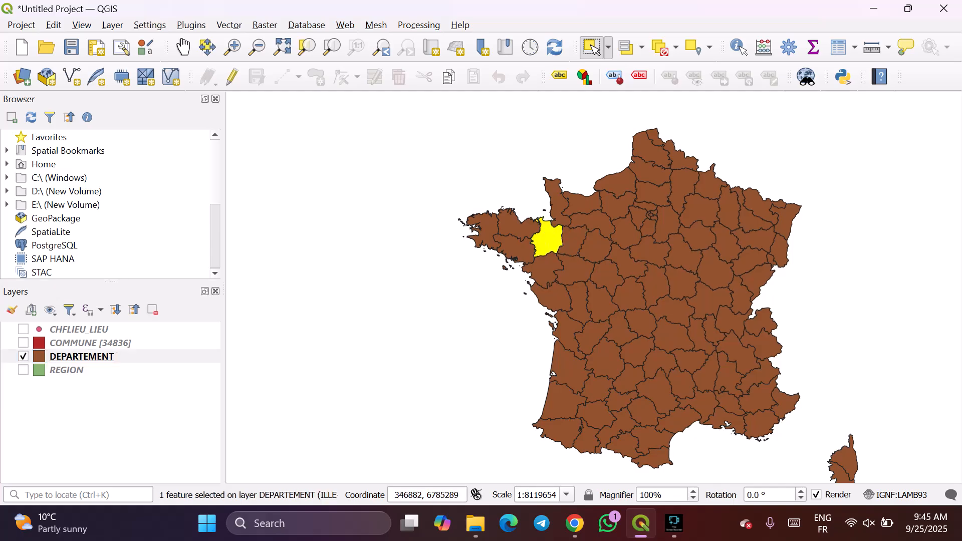
pyautogui.click(546, 238)
pyautogui.moveTo(542, 187); pyautogui.dragTo(467, 283)
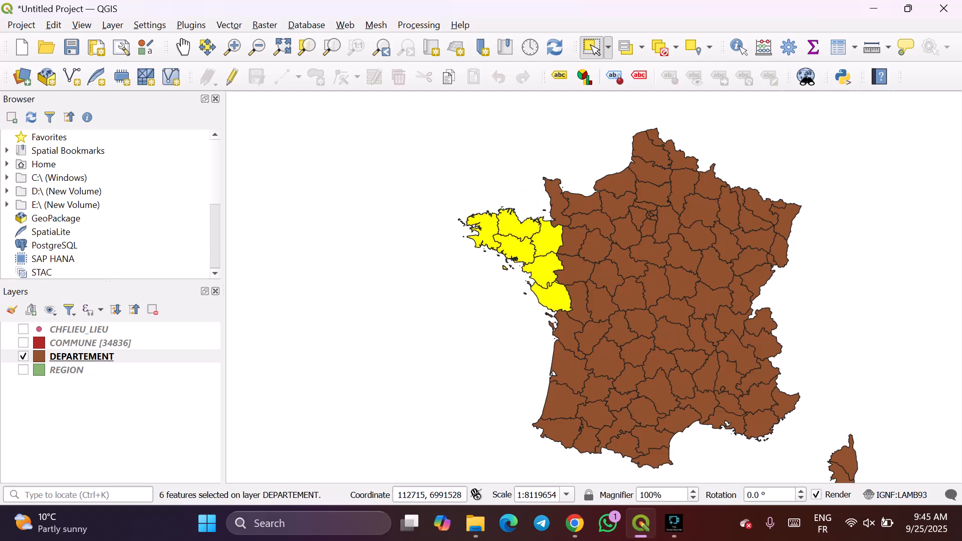
pyautogui.click(463, 170)
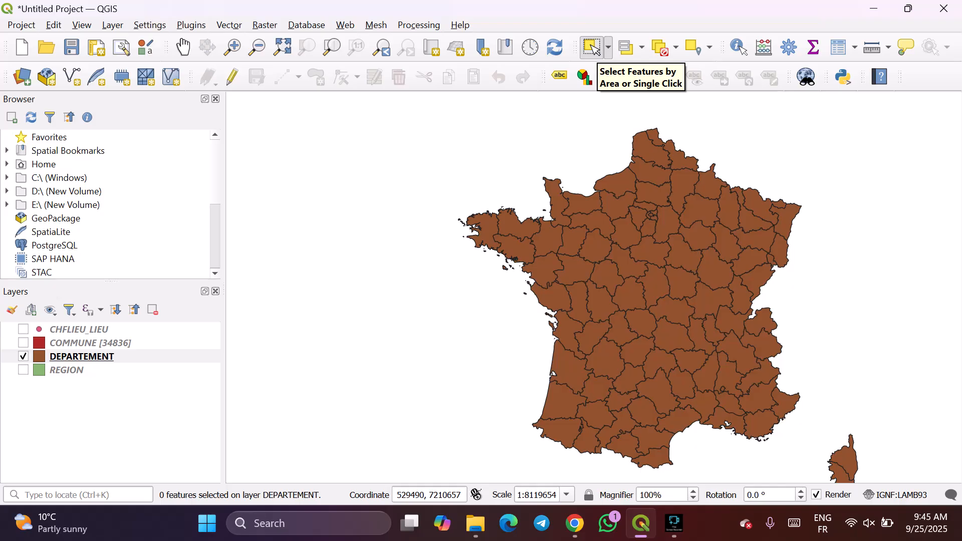
# Select the northwestern departments, from the Normandy coast down past Brittany, with a freehand area using Select Features by Freehand.
pyautogui.click(595, 48)
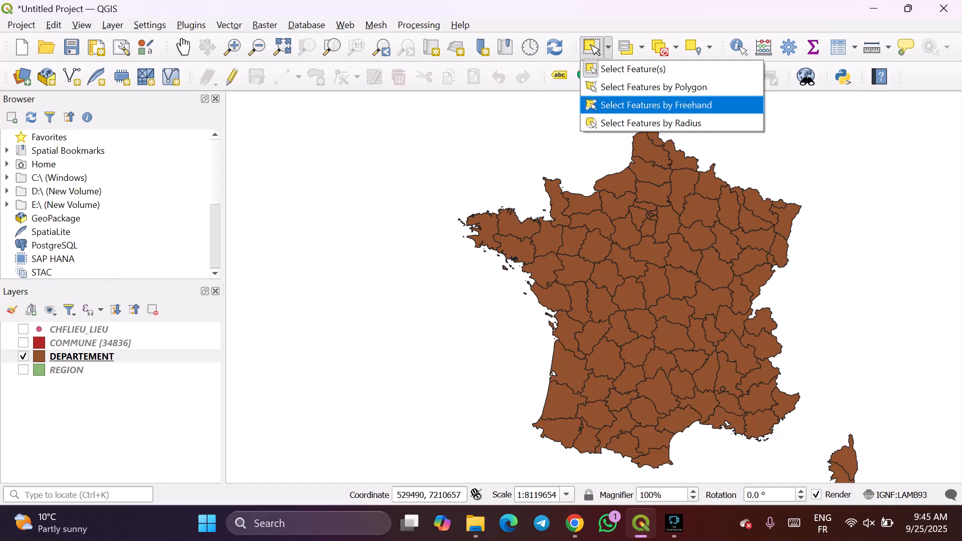
pyautogui.click(656, 105)
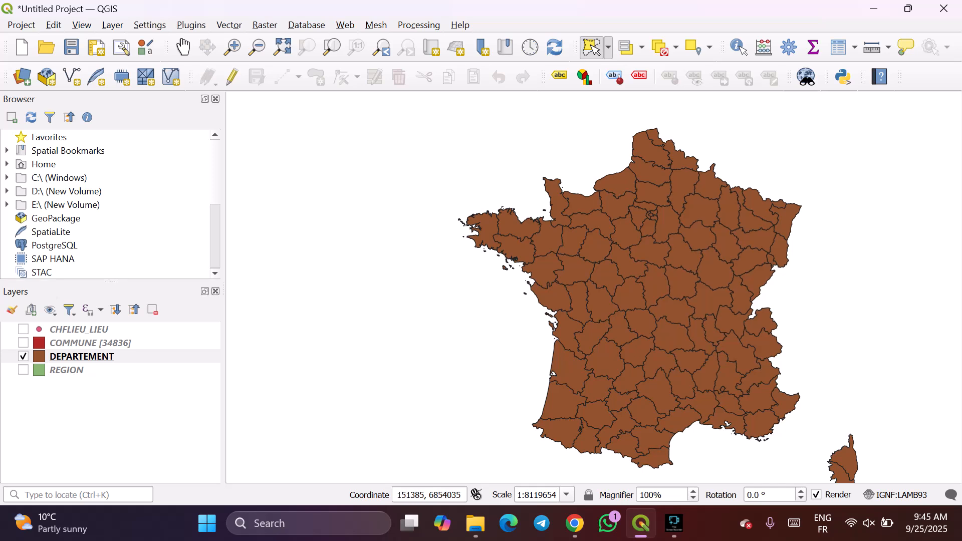
pyautogui.click(607, 166)
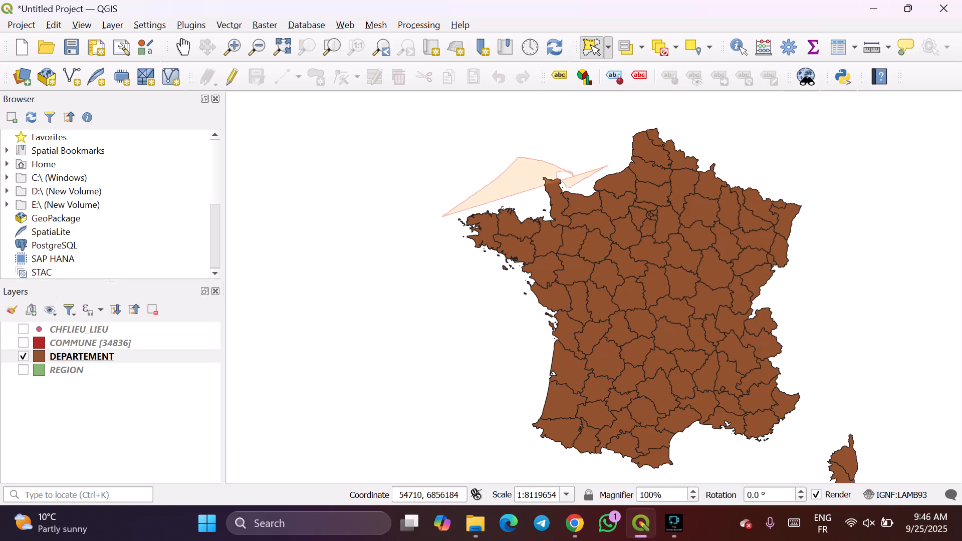
pyautogui.click(539, 305)
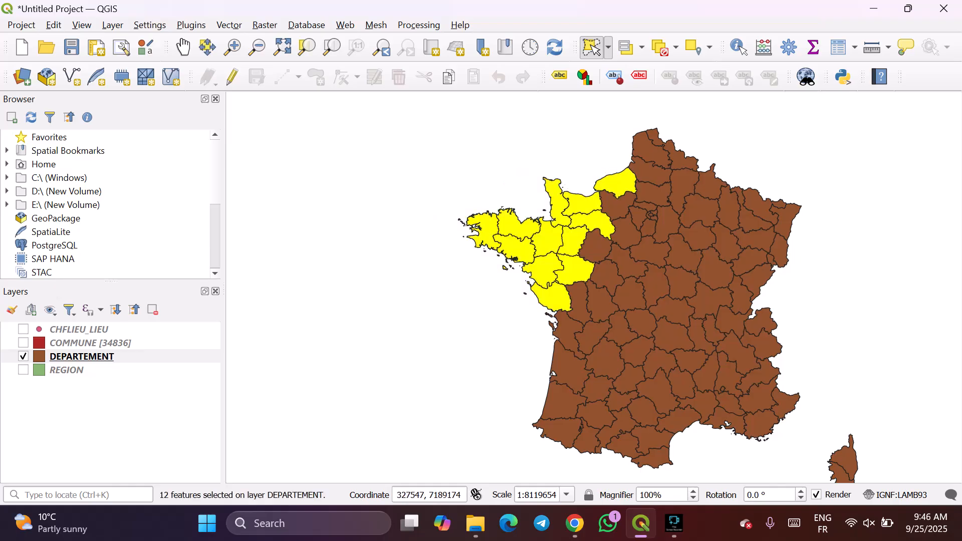
# Select the northeastern departments within a circle using Select Features by Radius.
pyautogui.click(608, 47)
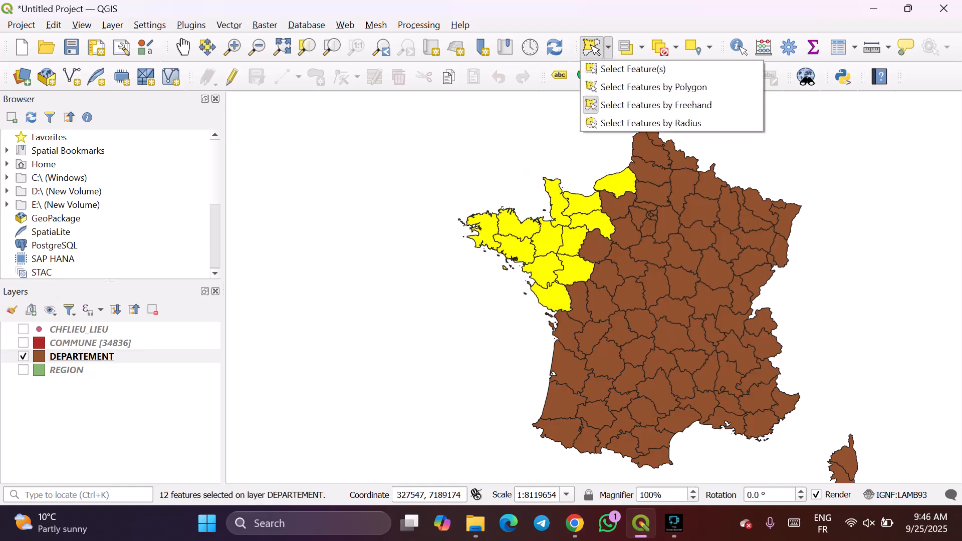
pyautogui.click(646, 123)
pyautogui.click(741, 250)
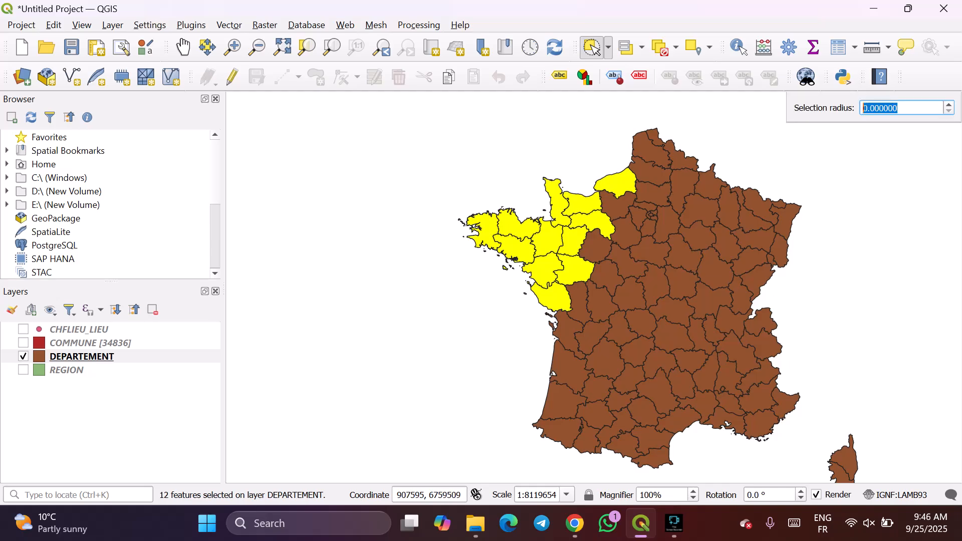
pyautogui.click(717, 223)
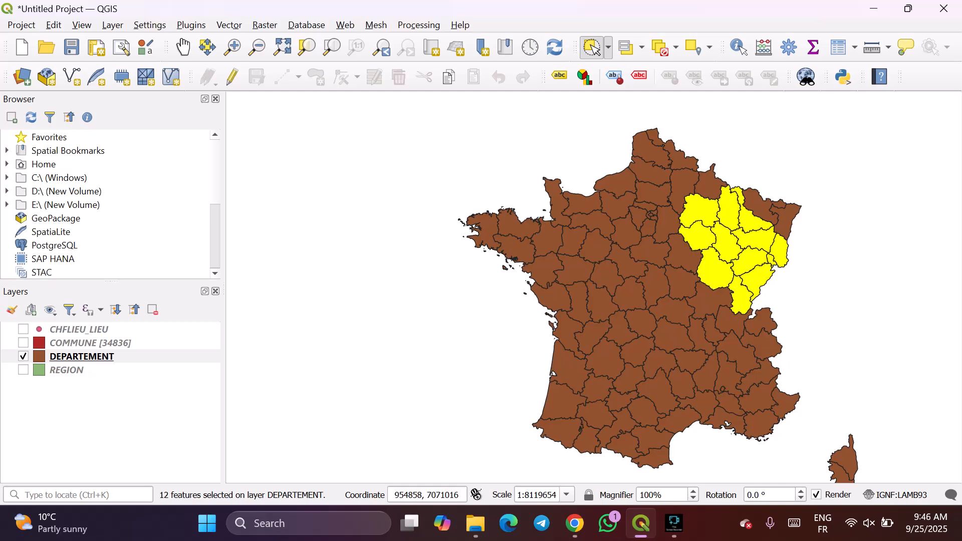
# Clear the selection with a radius circle over the empty area north of France and switch back to the Select Feature(s) tool.
pyautogui.click(758, 149)
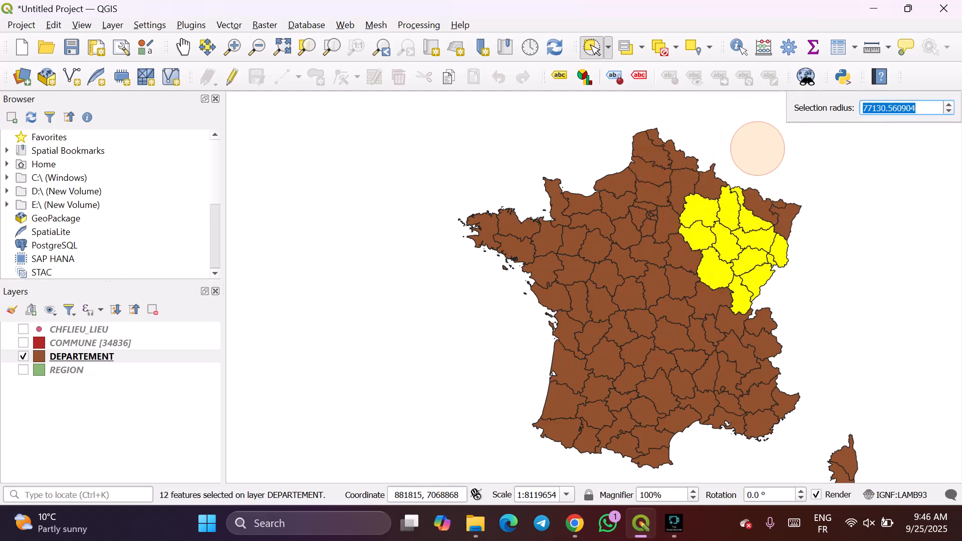
pyautogui.click(735, 144)
pyautogui.click(608, 48)
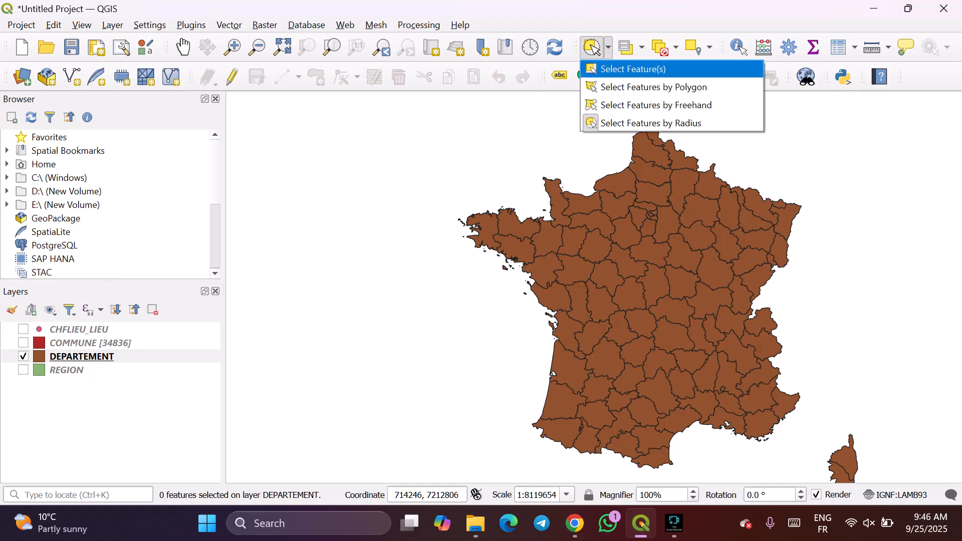
pyautogui.click(635, 66)
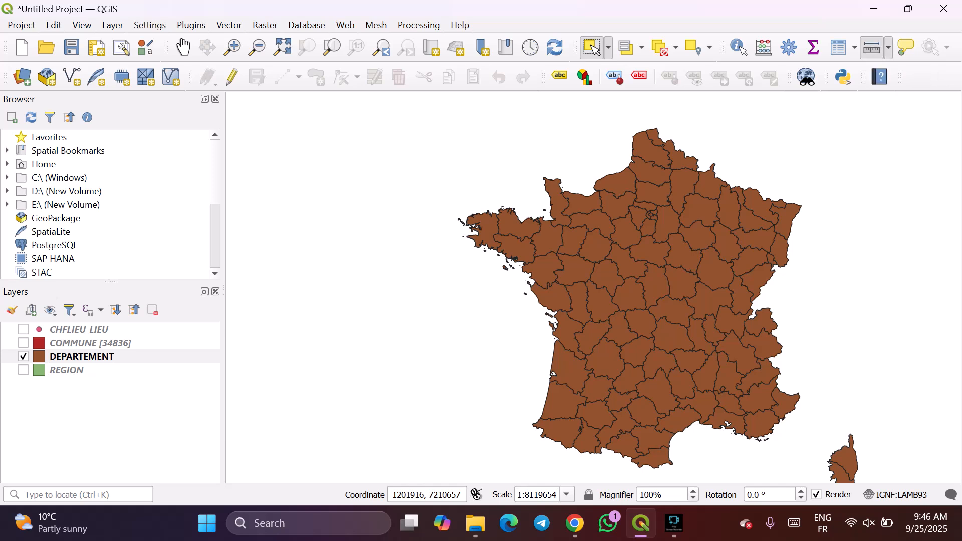
# Measure a four-point zigzag path across northern France with Measure Line, moving the Measure window away from the map area being measured.
pyautogui.click(874, 48)
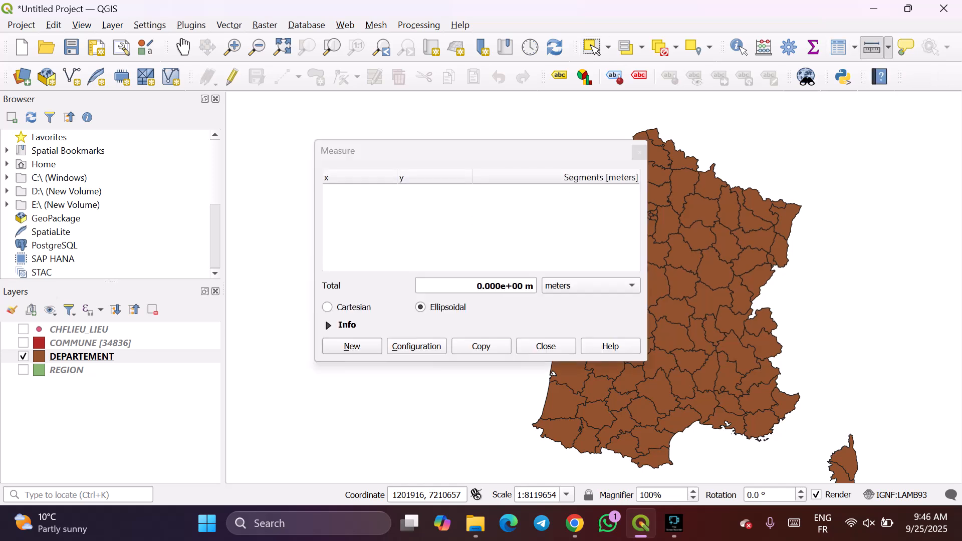
pyautogui.moveTo(582, 150); pyautogui.dragTo(440, 140)
pyautogui.click(631, 203)
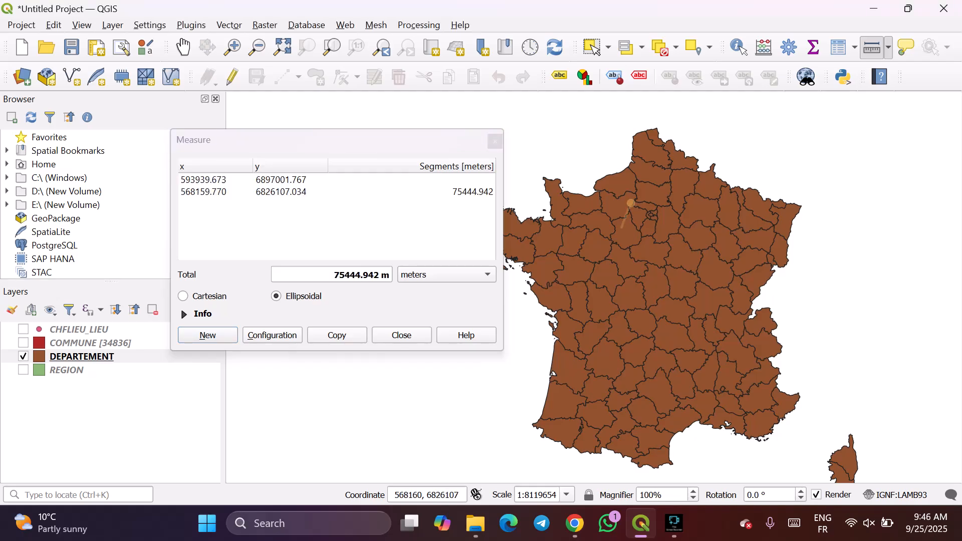
pyautogui.click(615, 236)
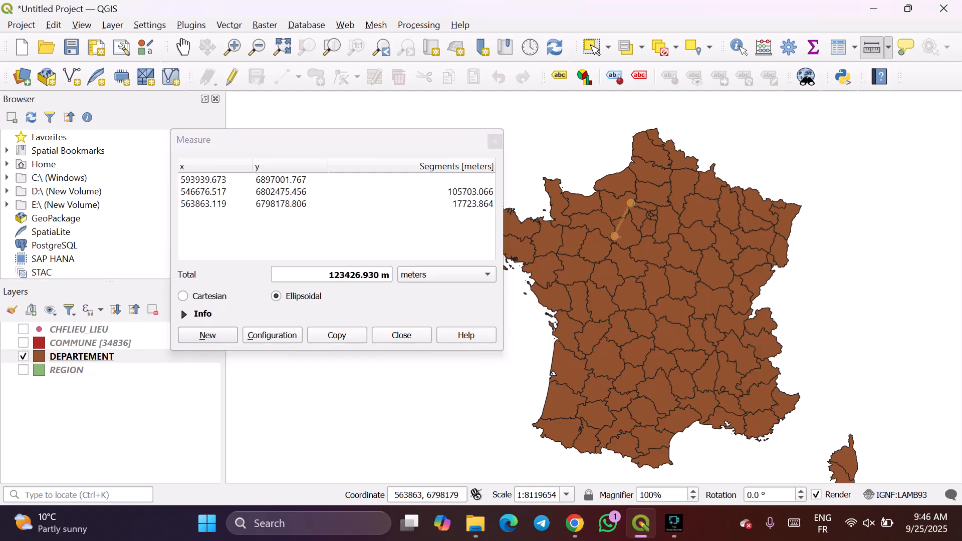
pyautogui.click(688, 235)
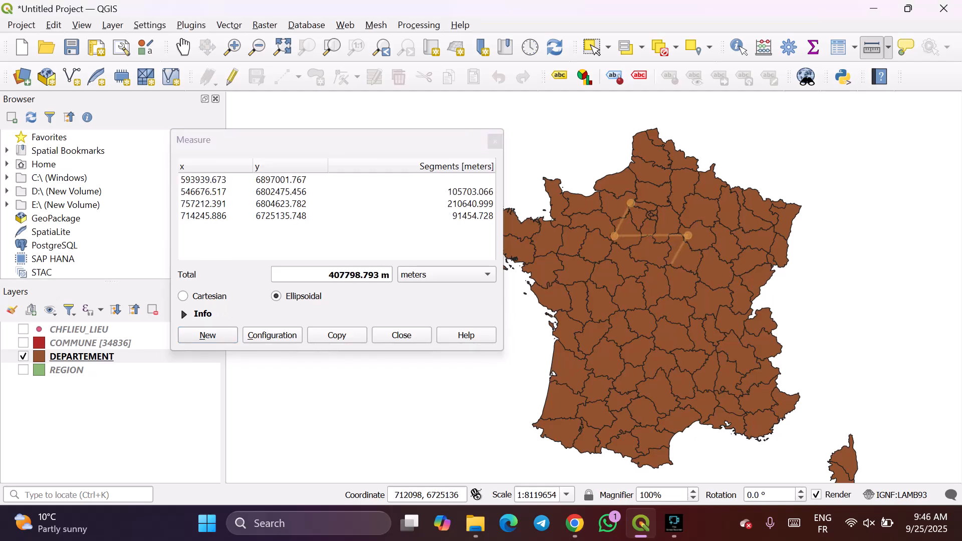
pyautogui.click(660, 263)
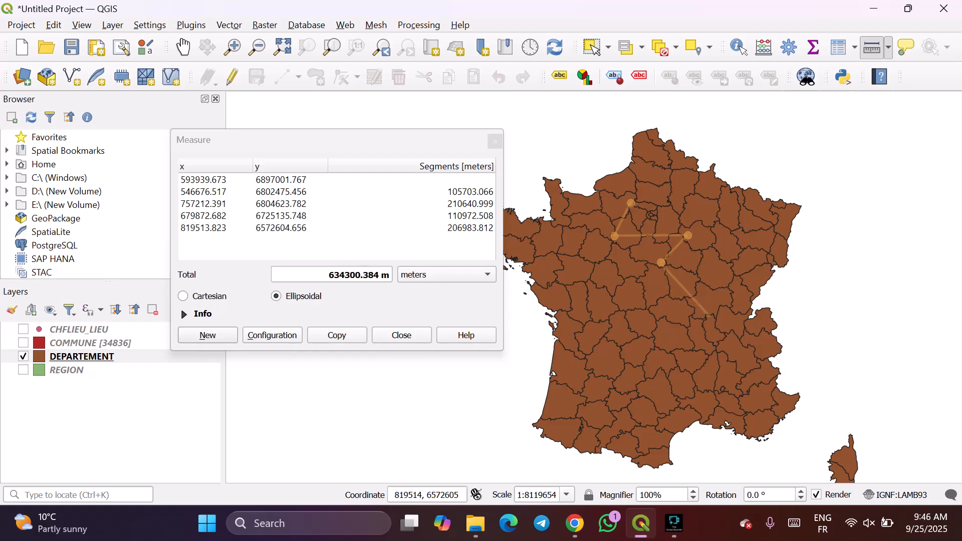
pyautogui.rightClick(670, 298)
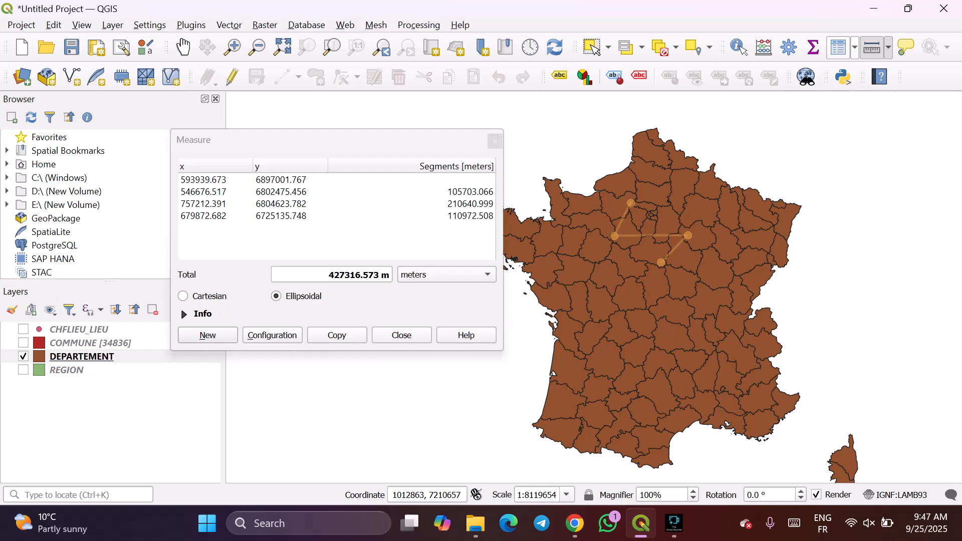
# Measure the Cartesian area of a five-point polygon over west-central France with Measure Area.
pyautogui.click(888, 48)
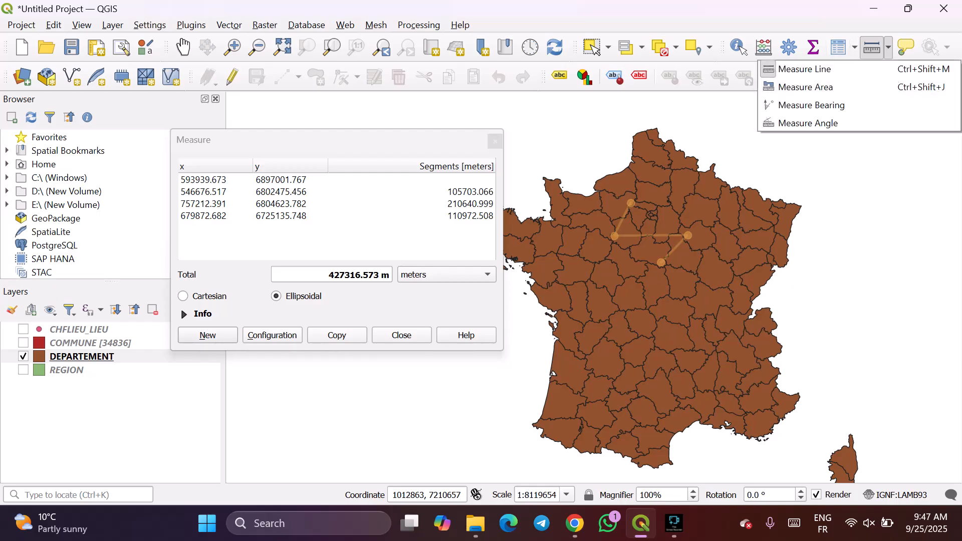
pyautogui.click(806, 87)
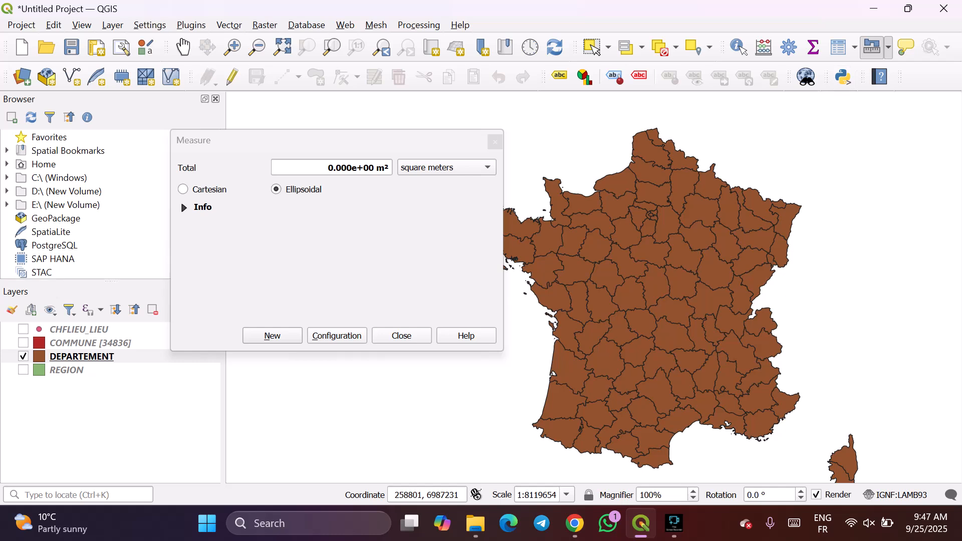
pyautogui.click(183, 189)
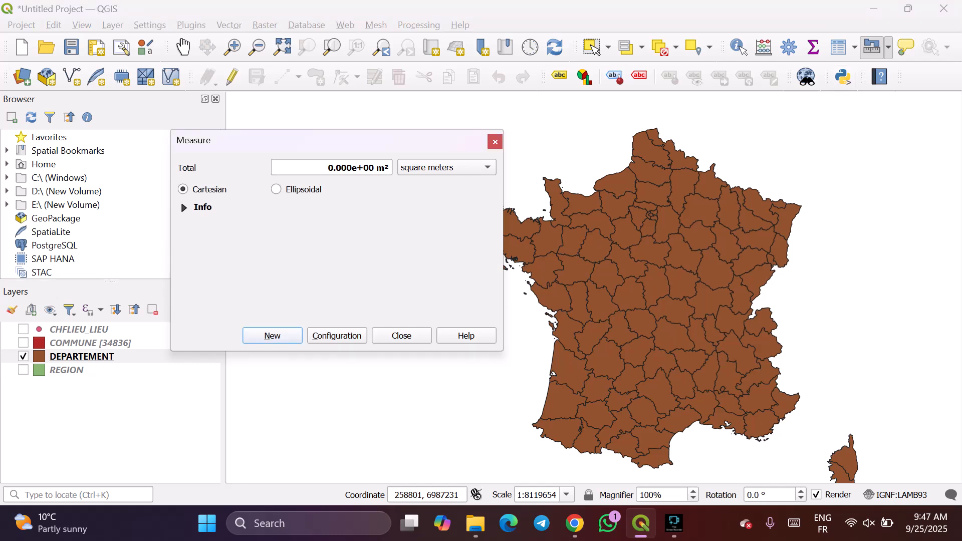
pyautogui.click(580, 279)
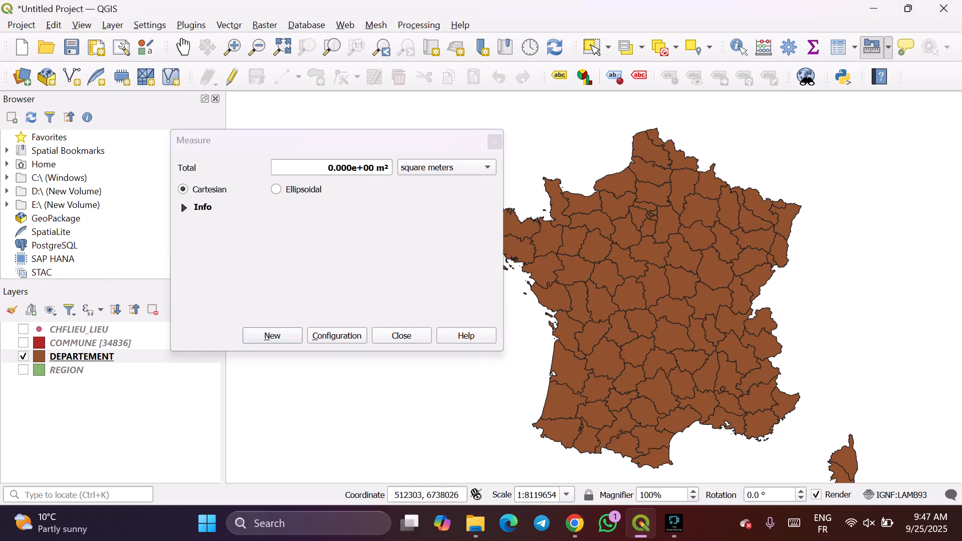
pyautogui.click(627, 214)
pyautogui.click(688, 279)
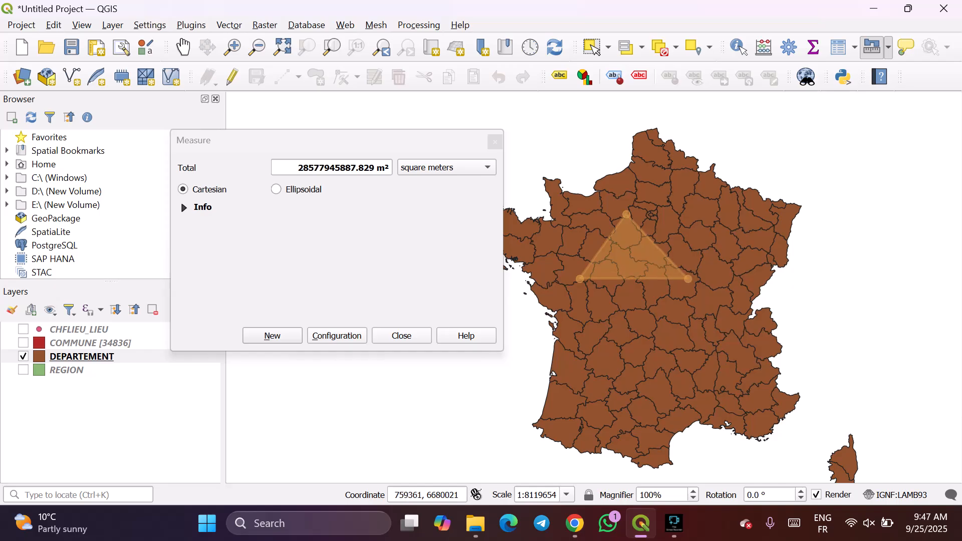
pyautogui.click(651, 344)
pyautogui.click(589, 316)
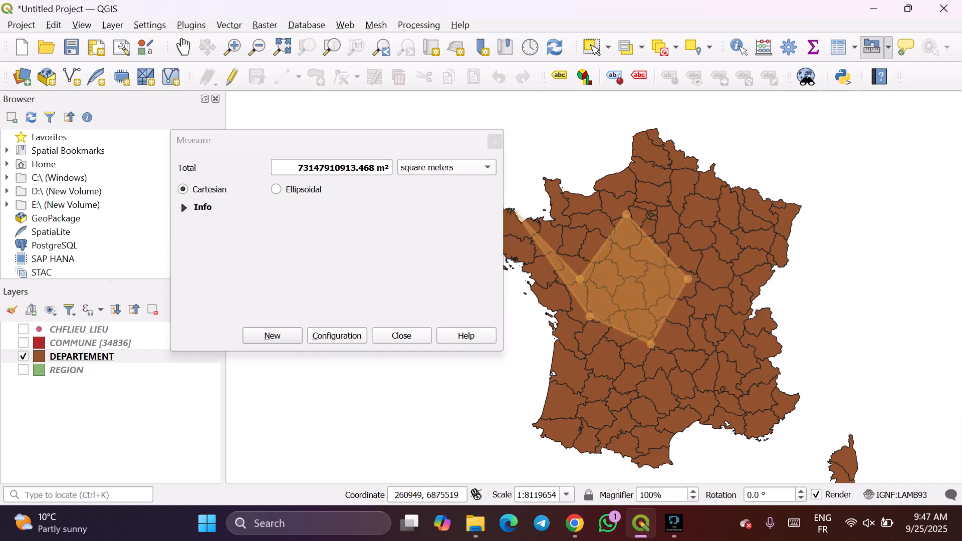
# Look through the available area units and close the Measure window.
pyautogui.click(446, 167)
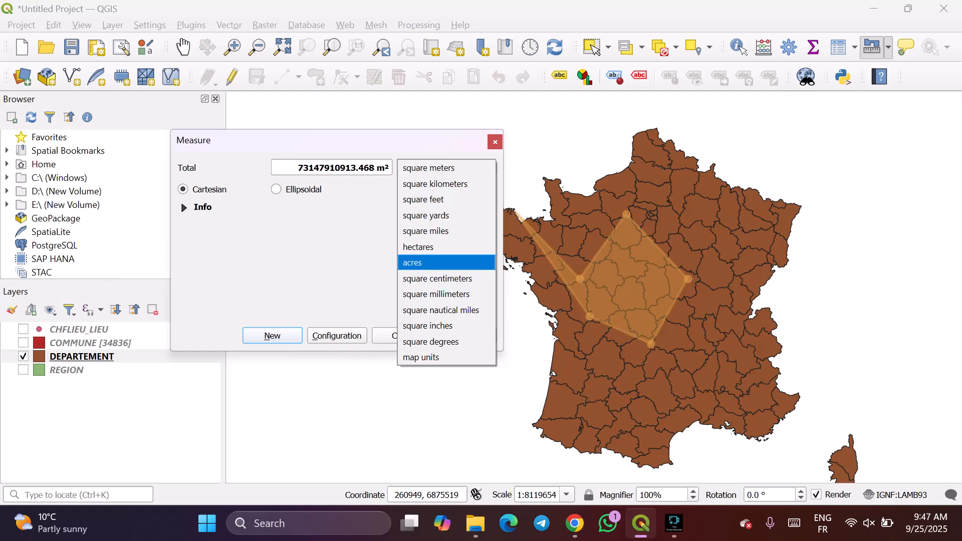
pyautogui.click(888, 47)
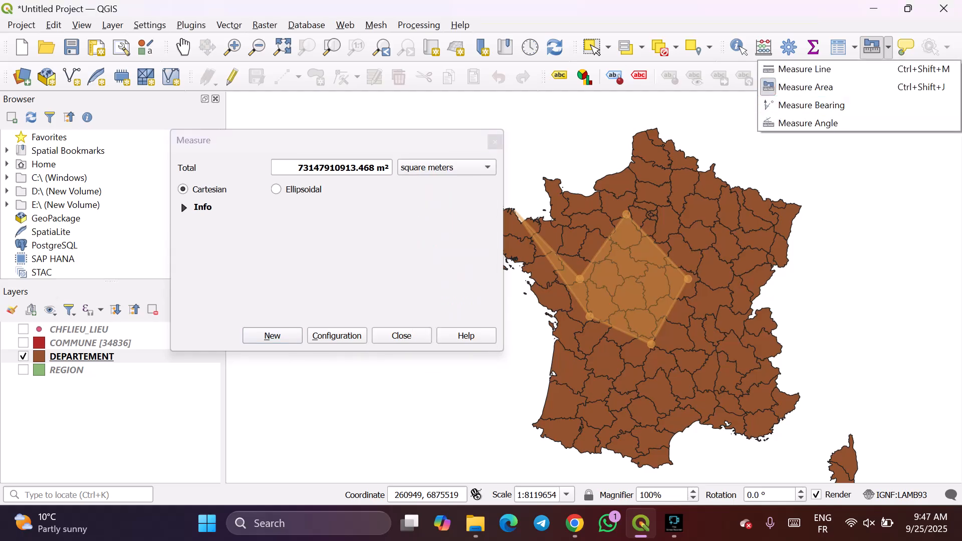
pyautogui.click(495, 141)
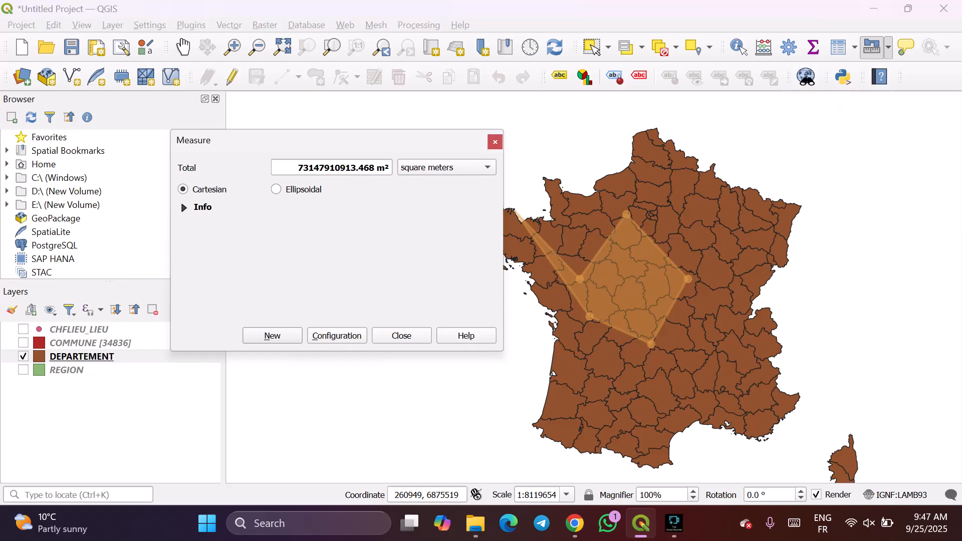
pyautogui.click(495, 142)
# Measure an angle between three points in west-central France with Measure Angle and close the result.
pyautogui.click(888, 48)
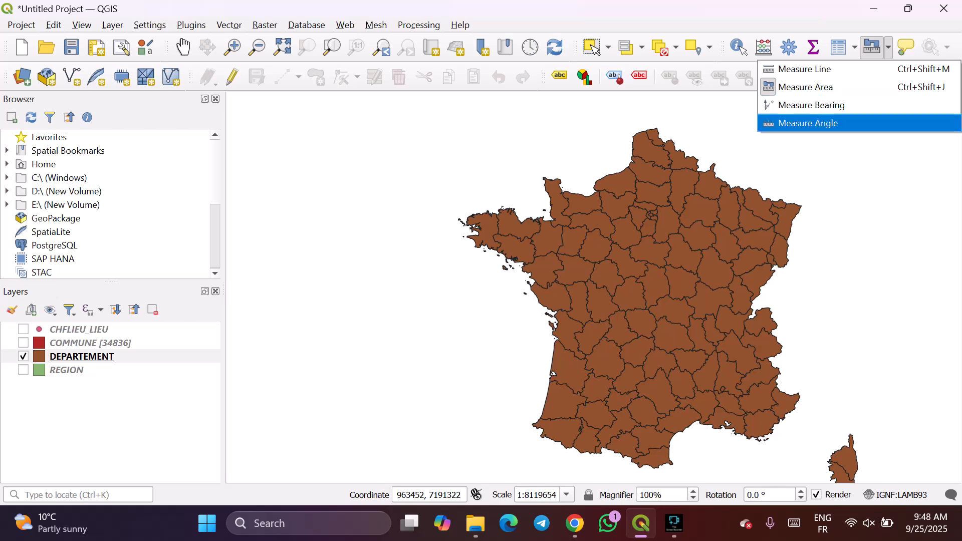
pyautogui.click(808, 123)
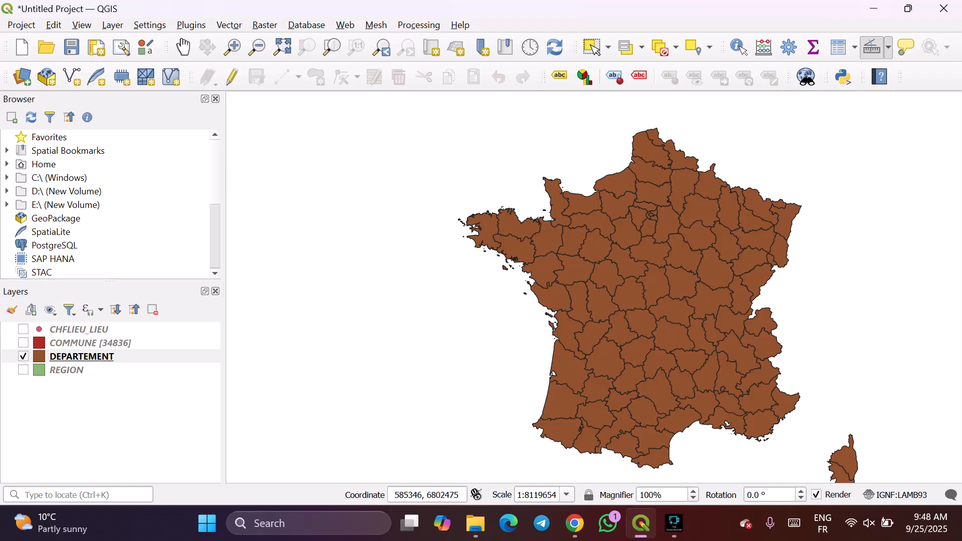
pyautogui.click(640, 222)
pyautogui.click(595, 258)
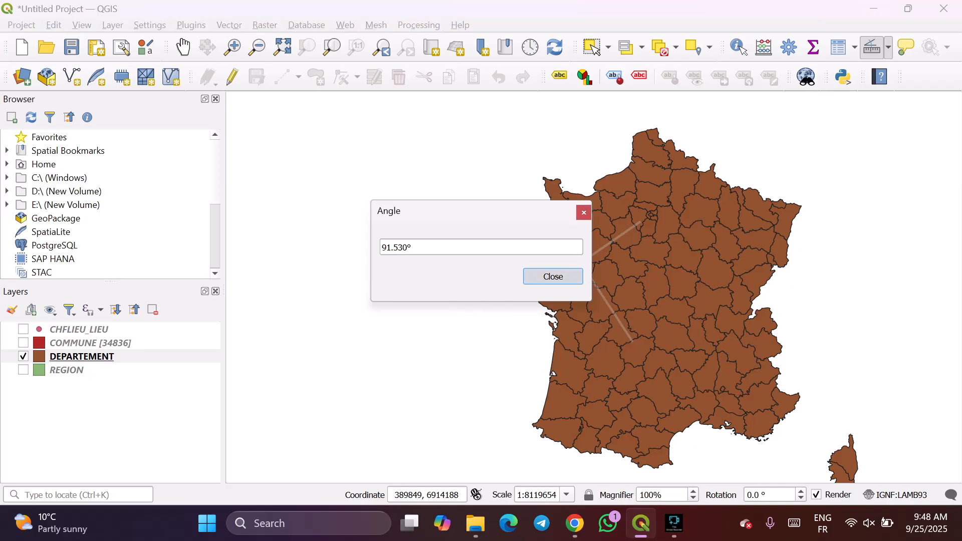
pyautogui.click(584, 212)
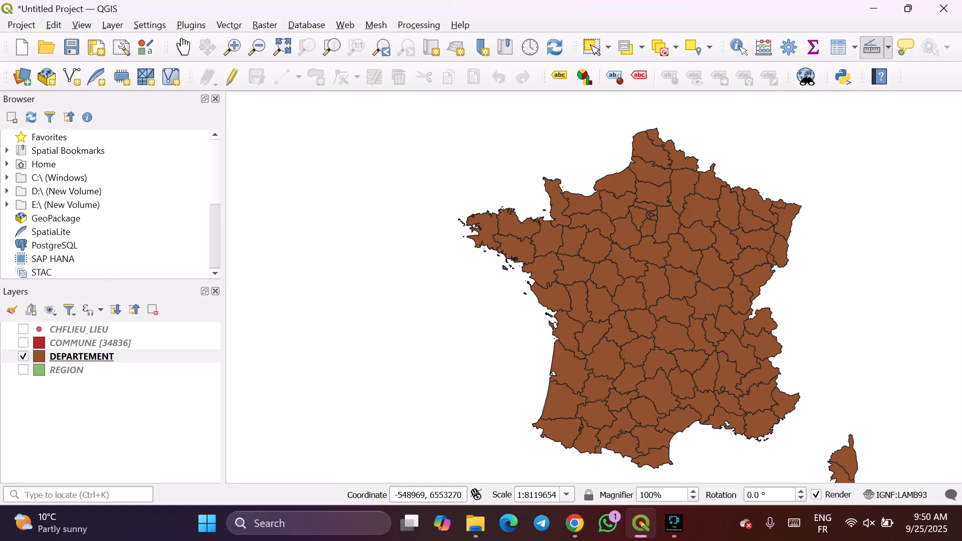
# Hide the DEPARTEMENT layer and open the QGIS folder inside Downloads > Semester 3 in File Explorer.
pyautogui.click(23, 356)
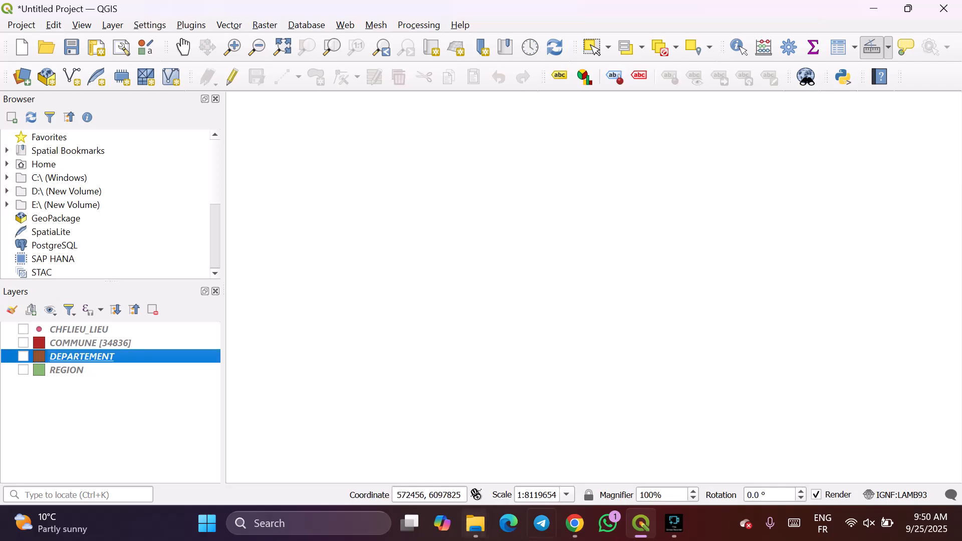
pyautogui.click(476, 523)
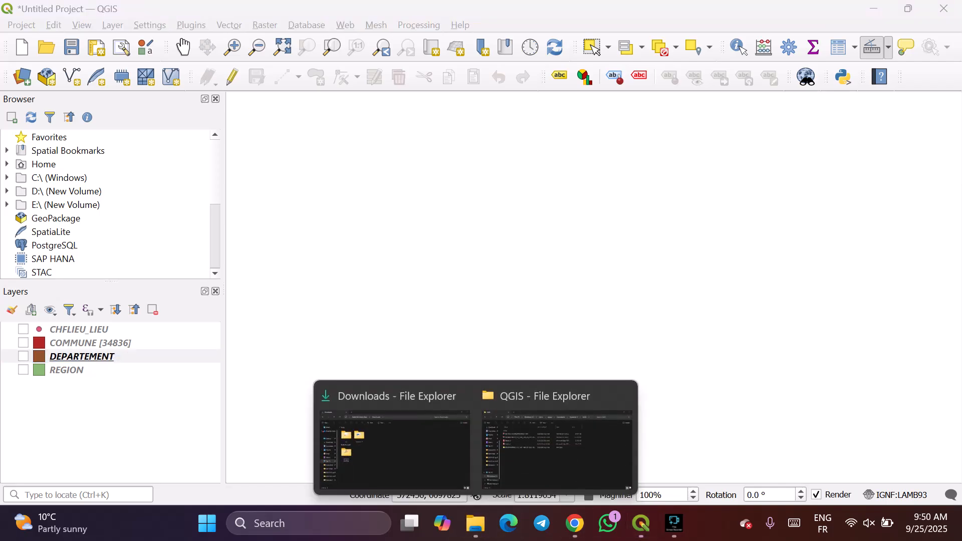
pyautogui.moveTo(556, 446)
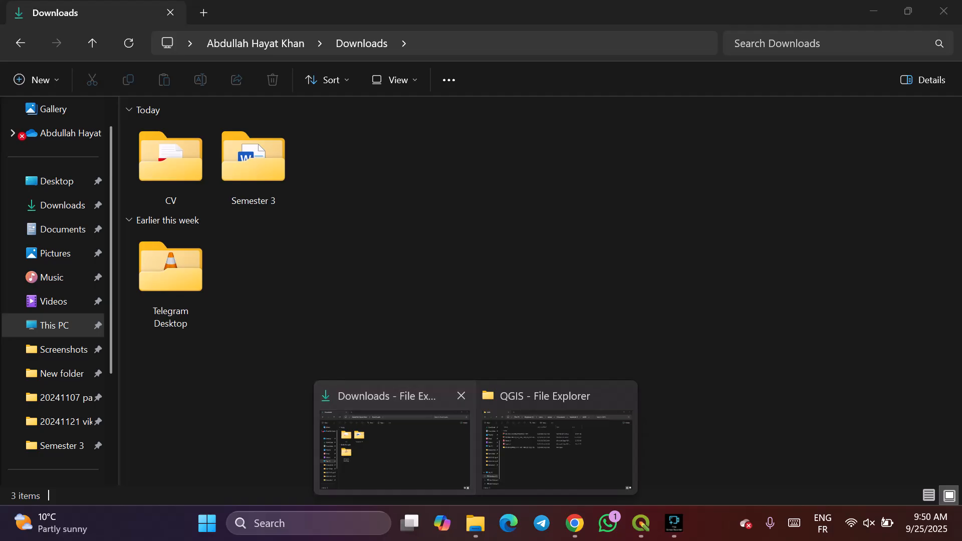
pyautogui.click(395, 446)
pyautogui.doubleClick(253, 193)
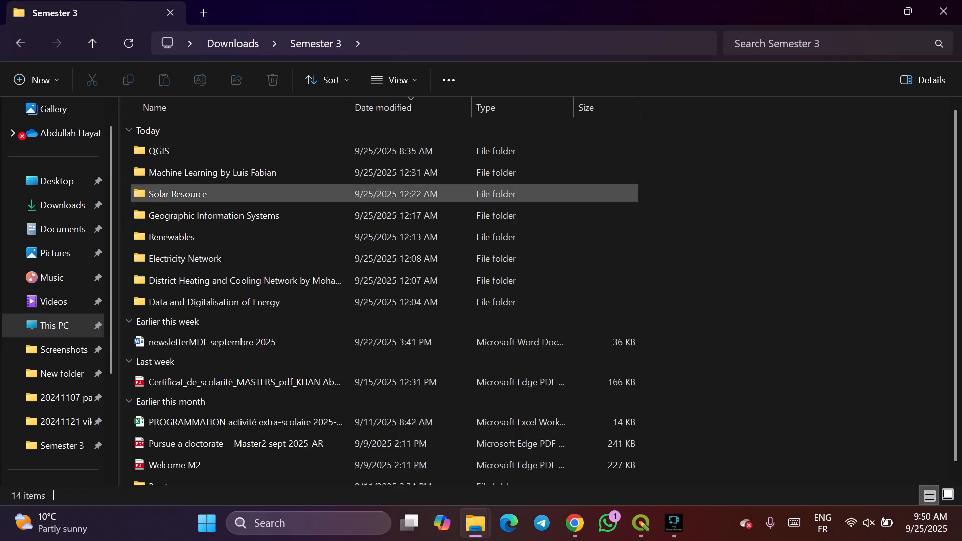
pyautogui.press('Up')
pyautogui.press('Up')
pyautogui.press('Return')
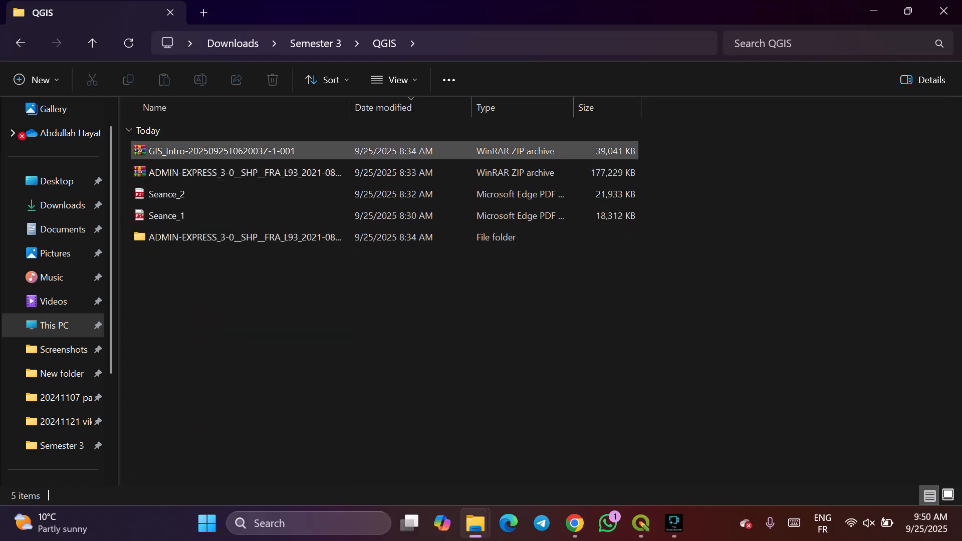
# Extract the ADMIN-EXPRESS_3-0__SHP__FRA_L93_2021-08-17.zip archive into the proposed folder of the same name and close the archive.
pyautogui.doubleClick(245, 173)
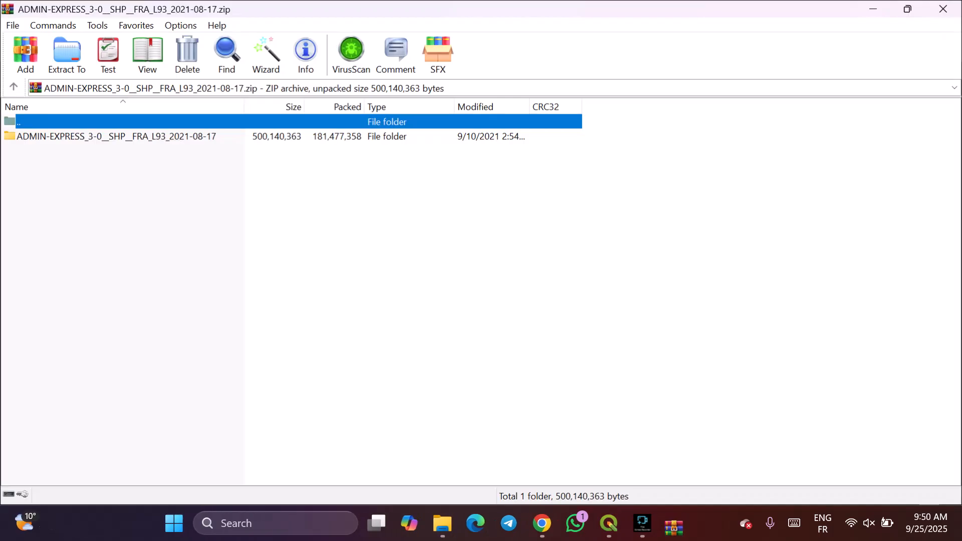
pyautogui.click(67, 54)
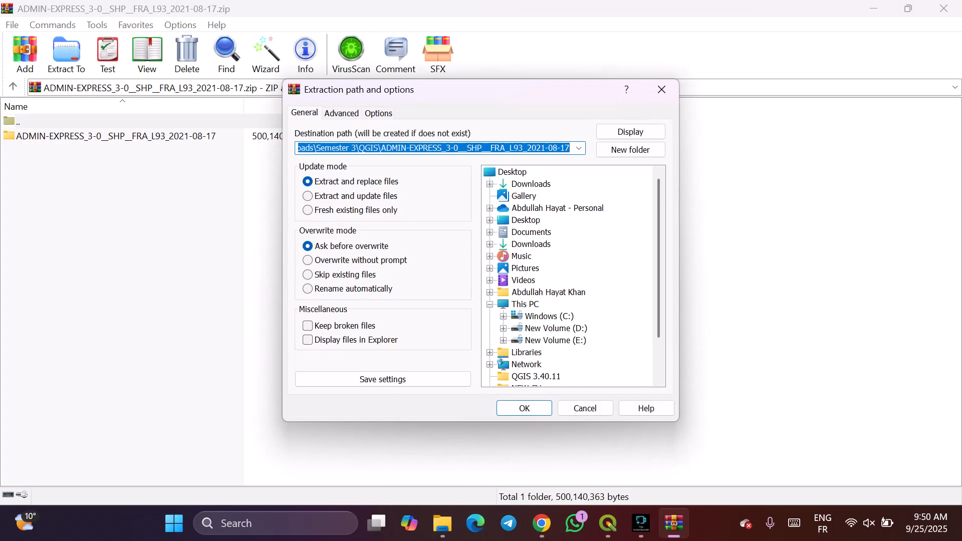
pyautogui.press('Return')
pyautogui.click(452, 334)
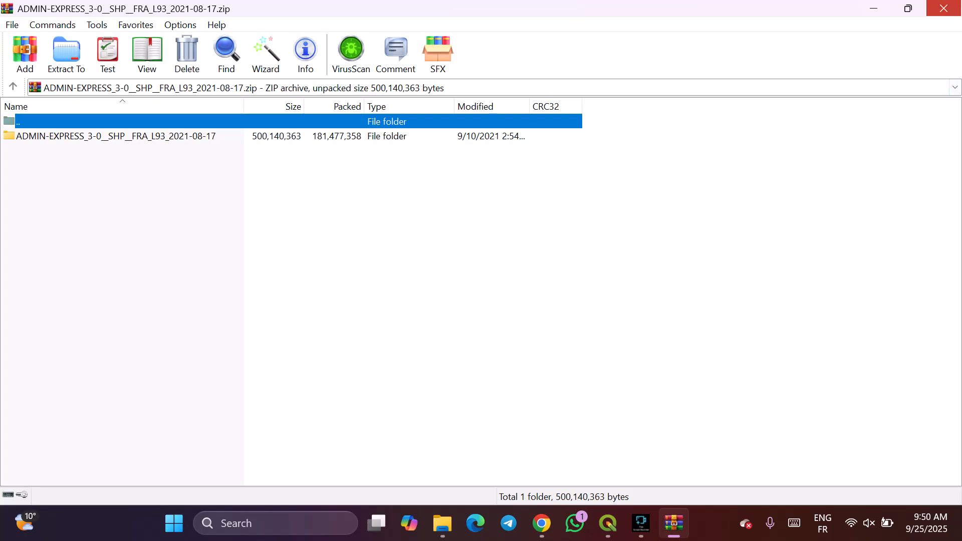
pyautogui.click(943, 9)
# Open the extracted ADMIN-EXPRESS_3-0__SHP__FRA_L93_2021-08-17 folder down to the REGION, DEPARTEMENT and COMMUNE shapefiles.
pyautogui.click(244, 237)
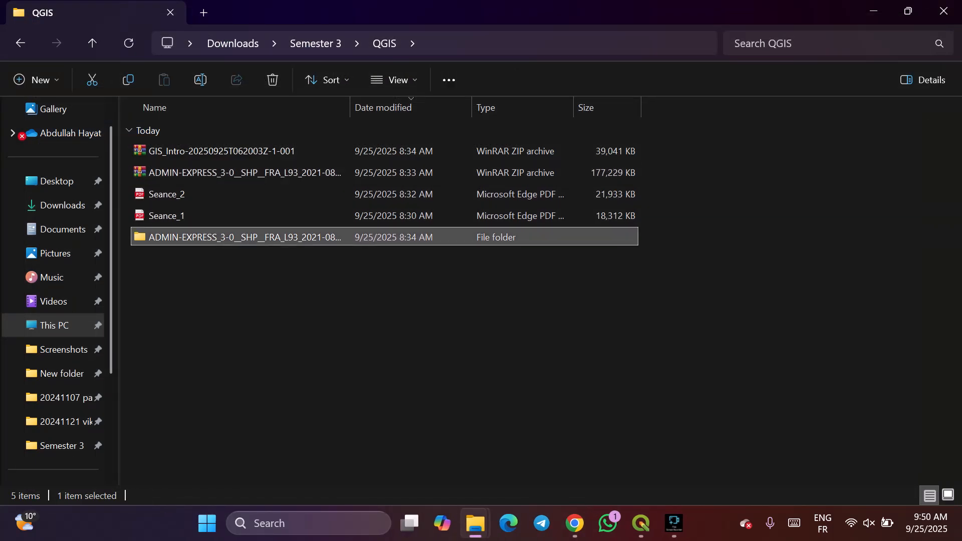
pyautogui.doubleClick(245, 237)
pyautogui.doubleClick(245, 151)
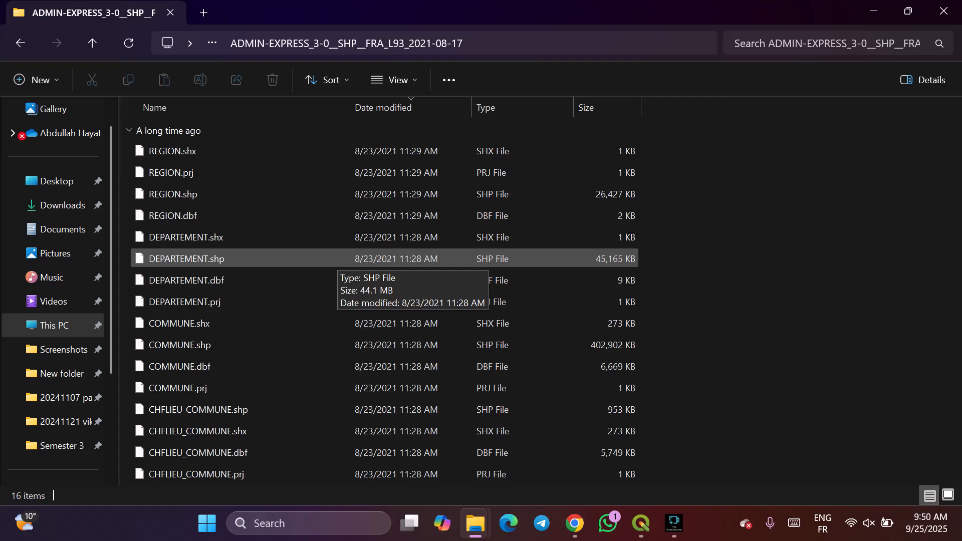
# Extract the GIS_Intro-20250925T062003Z-1-001.zip archive from the QGIS folder into the proposed folder of the same name.
pyautogui.click(20, 43)
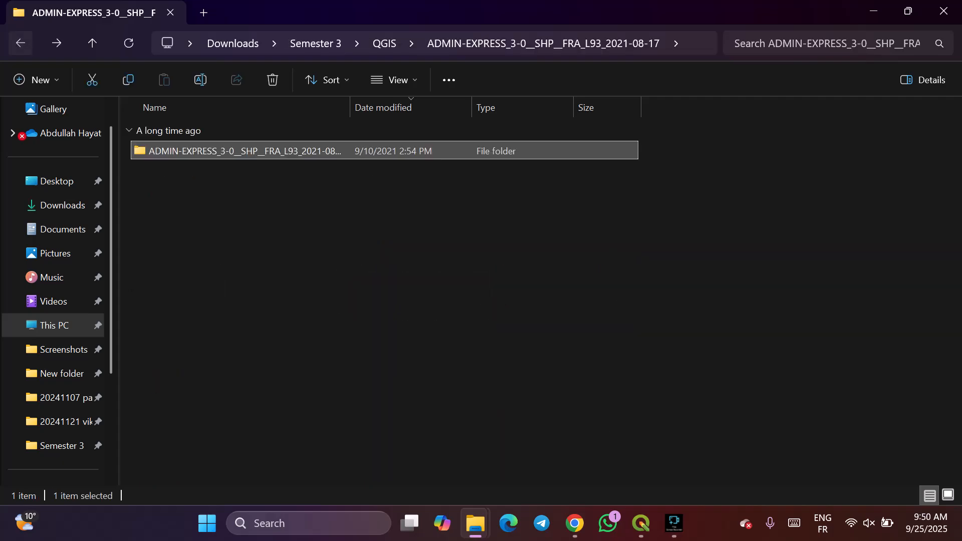
pyautogui.click(21, 43)
pyautogui.doubleClick(221, 151)
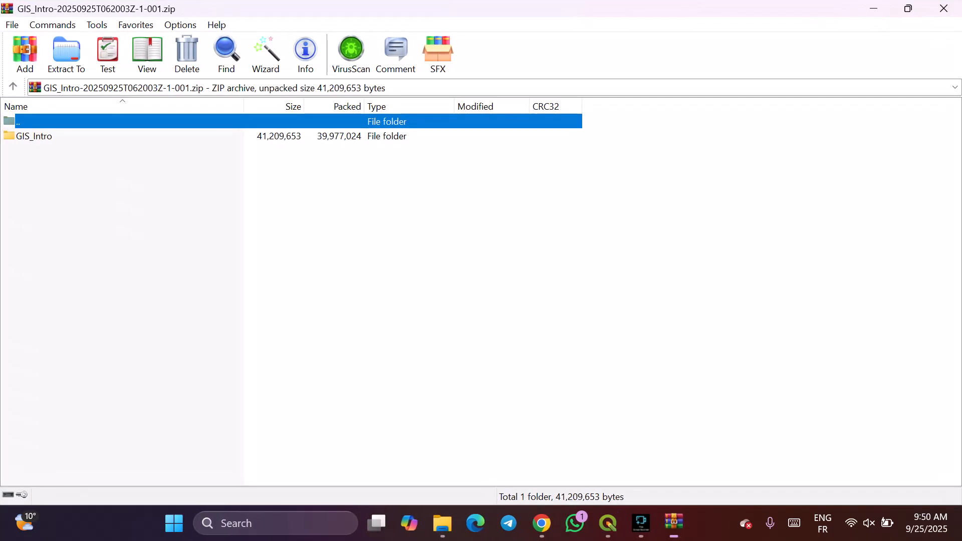
pyautogui.click(66, 54)
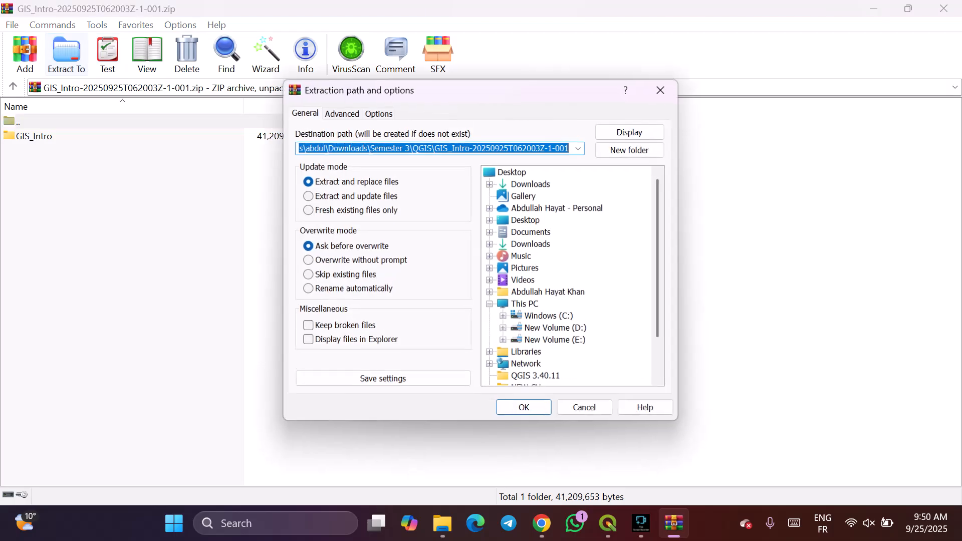
pyautogui.click(521, 406)
pyautogui.doubleClick(34, 137)
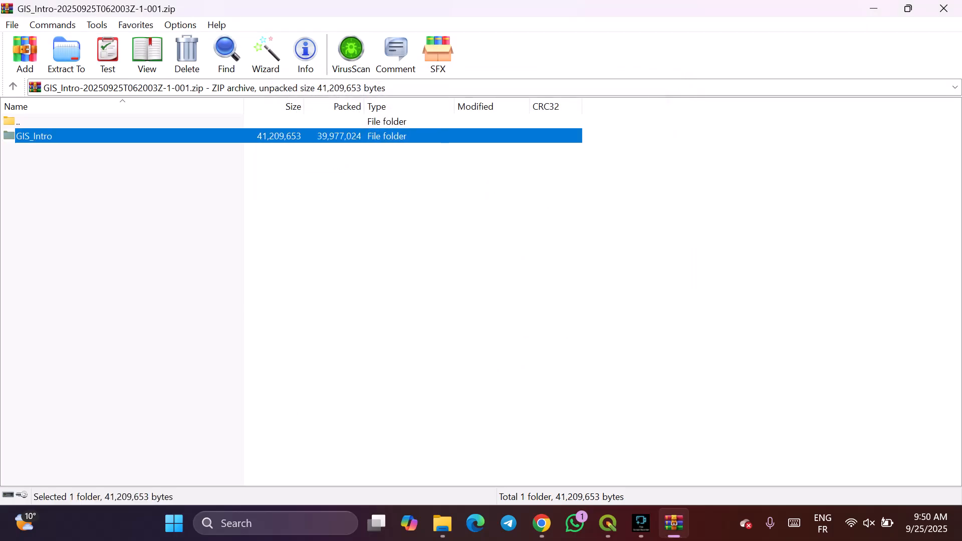
pyautogui.press('BackSpace')
pyautogui.press('BackSpace')
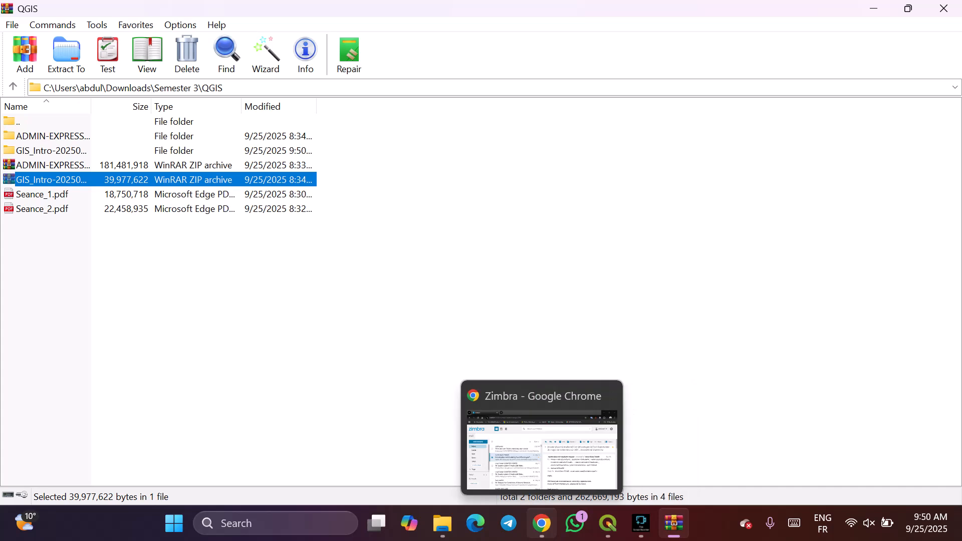
# Switch to Chrome, reopen the recently closed GIS_Intro Google Drive tab and go to the QGIS_Discover folder in IMT_2025_GIS.
pyautogui.click(541, 523)
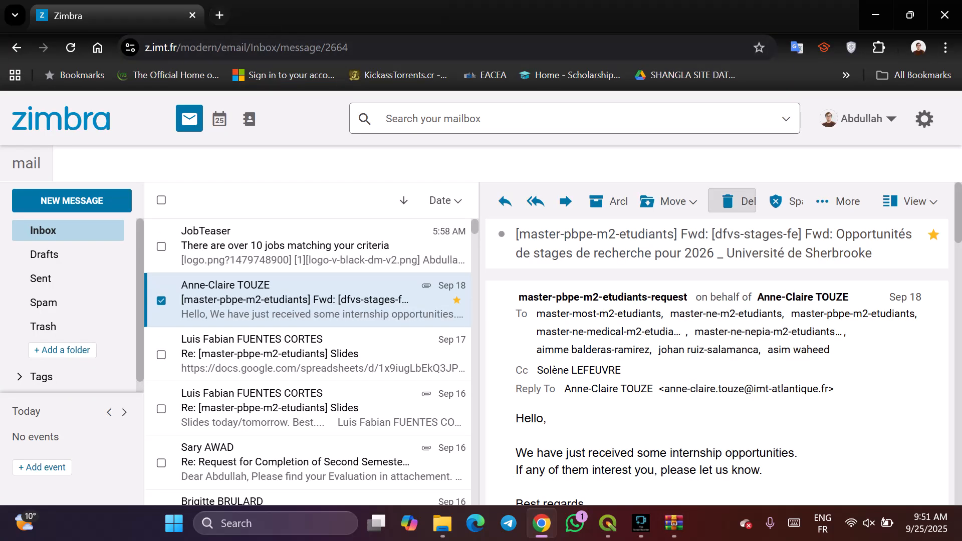
pyautogui.click(945, 48)
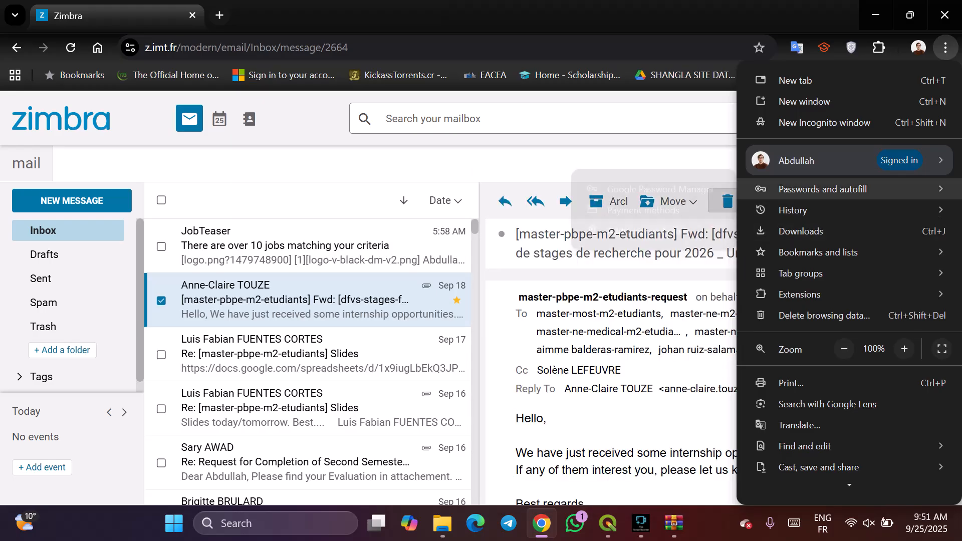
pyautogui.moveTo(801, 210)
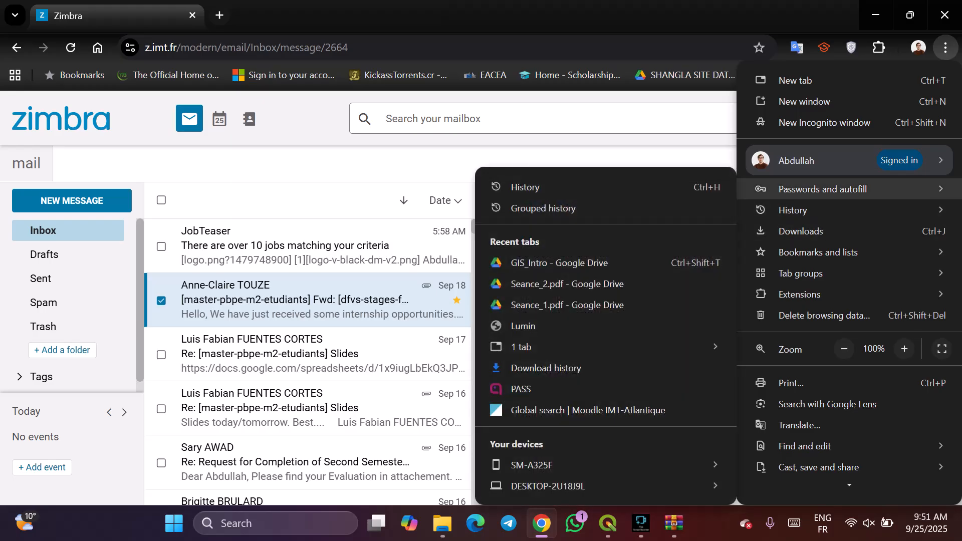
pyautogui.click(559, 262)
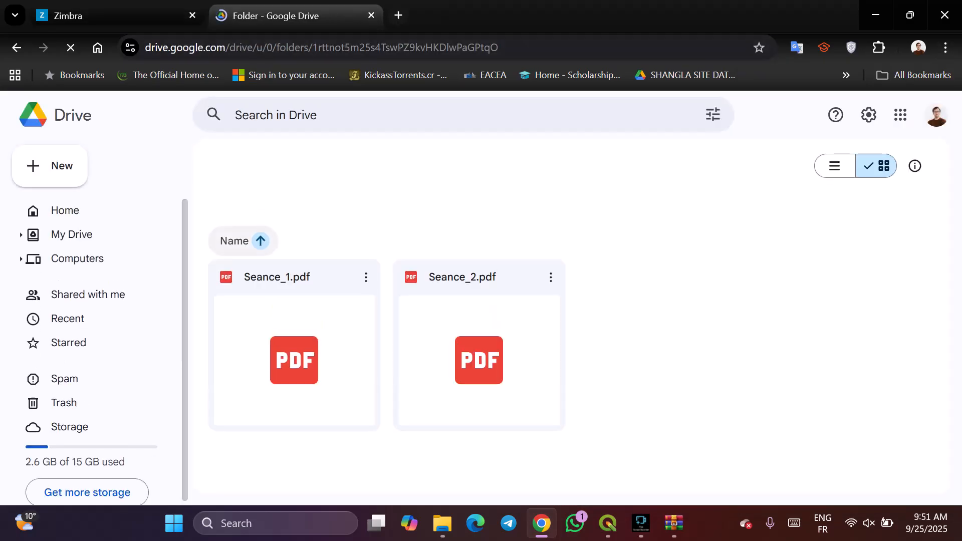
pyautogui.click(433, 166)
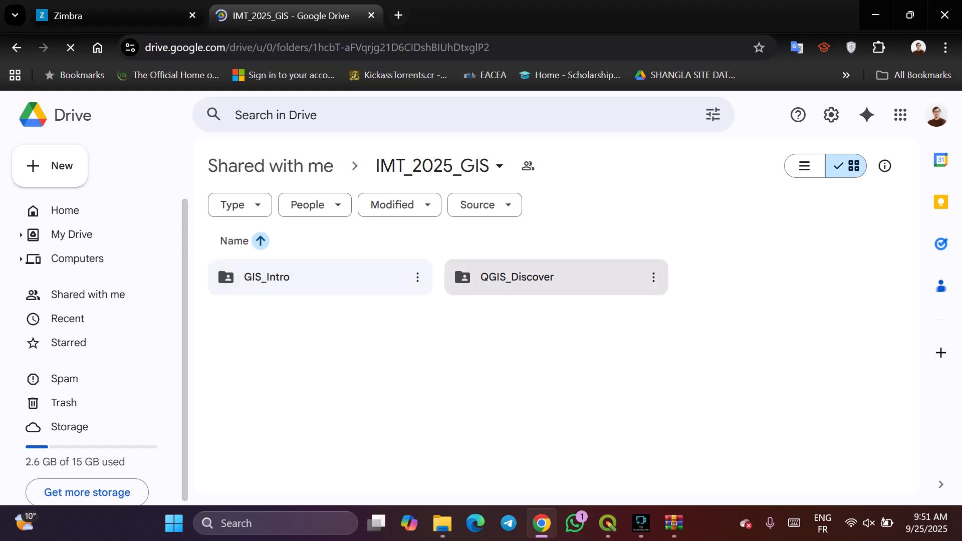
pyautogui.doubleClick(516, 277)
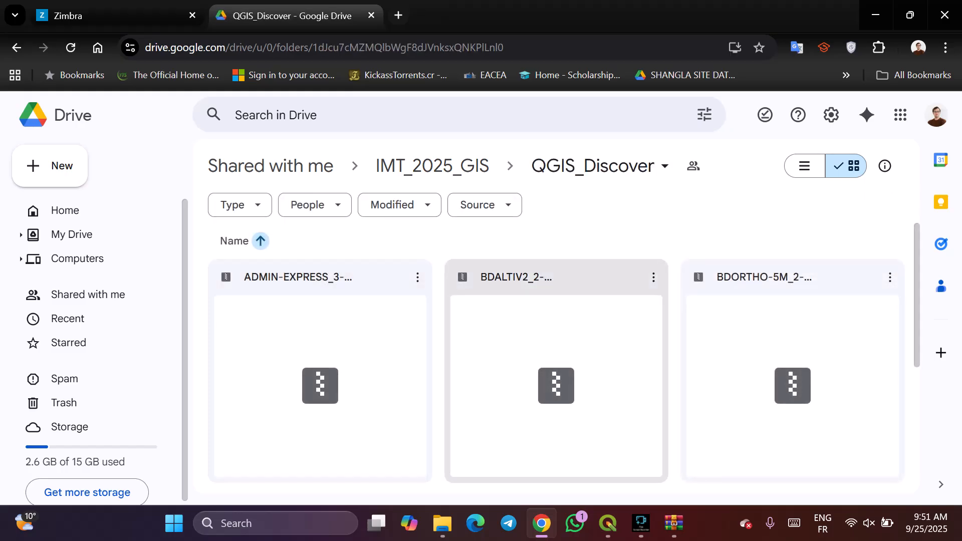
# Download the BDALTIV2 and BDORTHO-5M archives from the QGIS_Discover folder.
pyautogui.scroll(-3, 556, 360)
pyautogui.scroll(3, 556, 361)
pyautogui.click(653, 277)
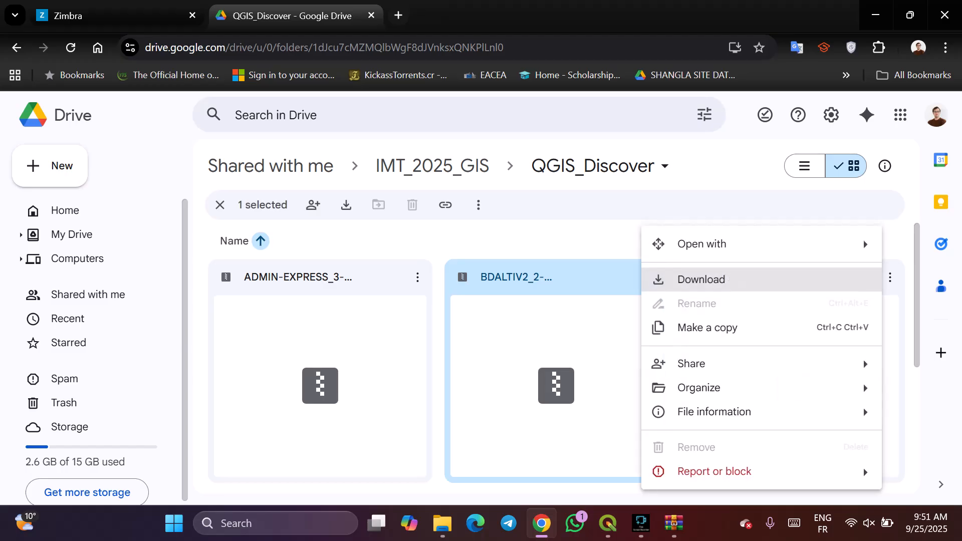
pyautogui.click(653, 277)
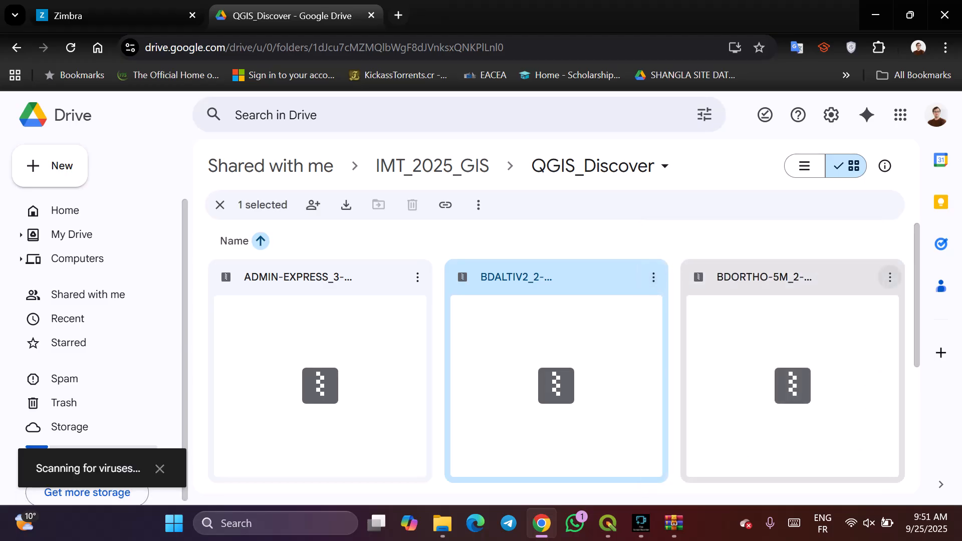
pyautogui.click(889, 277)
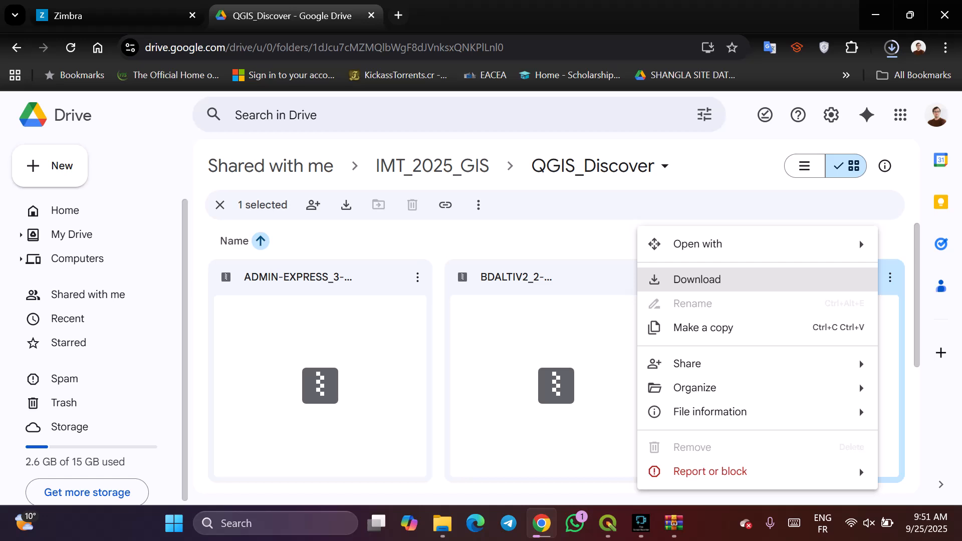
pyautogui.click(696, 279)
# Download the ADMIN-EXPRESS archive from the QGIS_Discover folder.
pyautogui.scroll(-5, 551, 351)
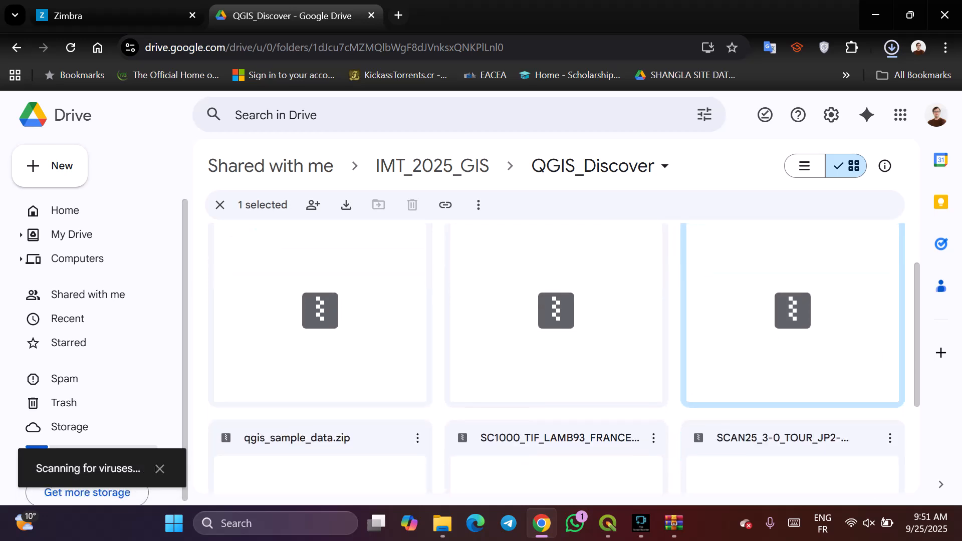
pyautogui.click(610, 348)
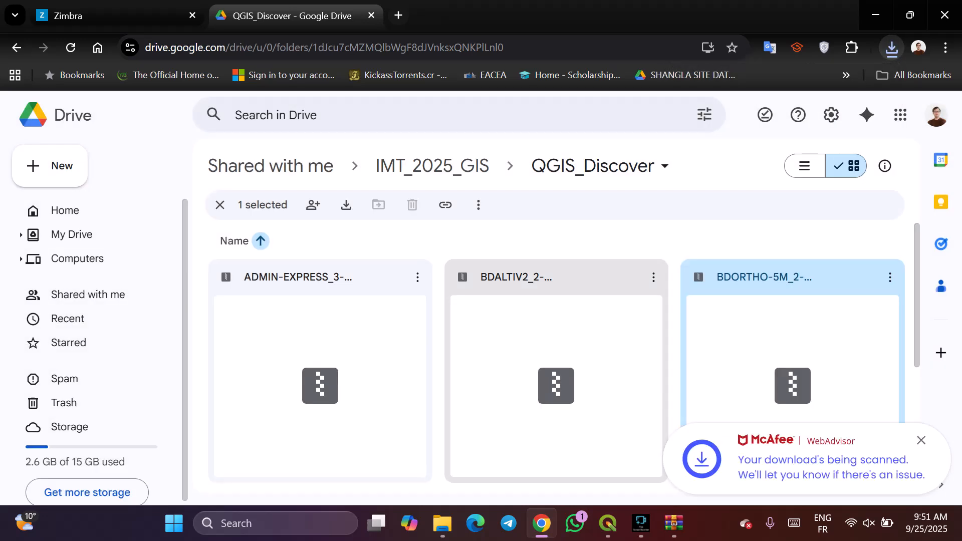
pyautogui.click(417, 277)
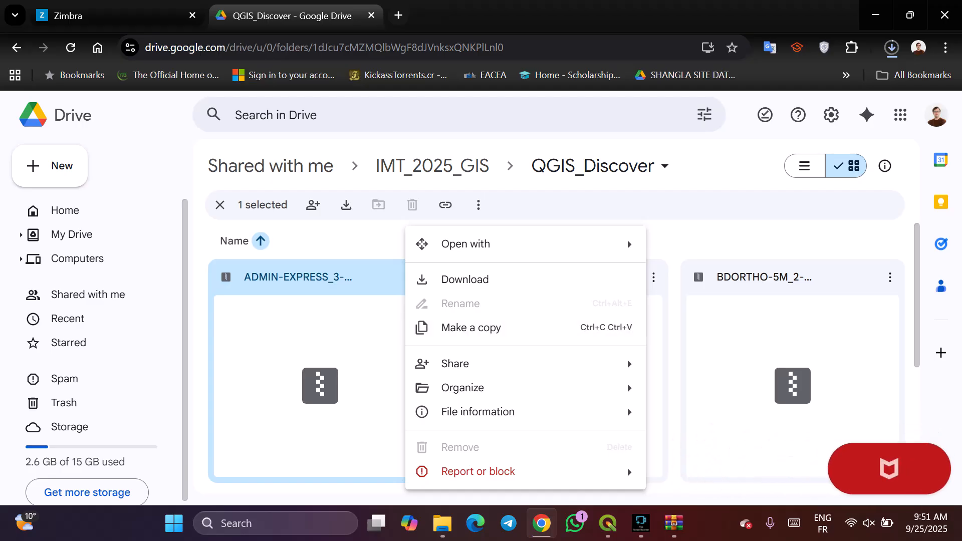
pyautogui.click(464, 280)
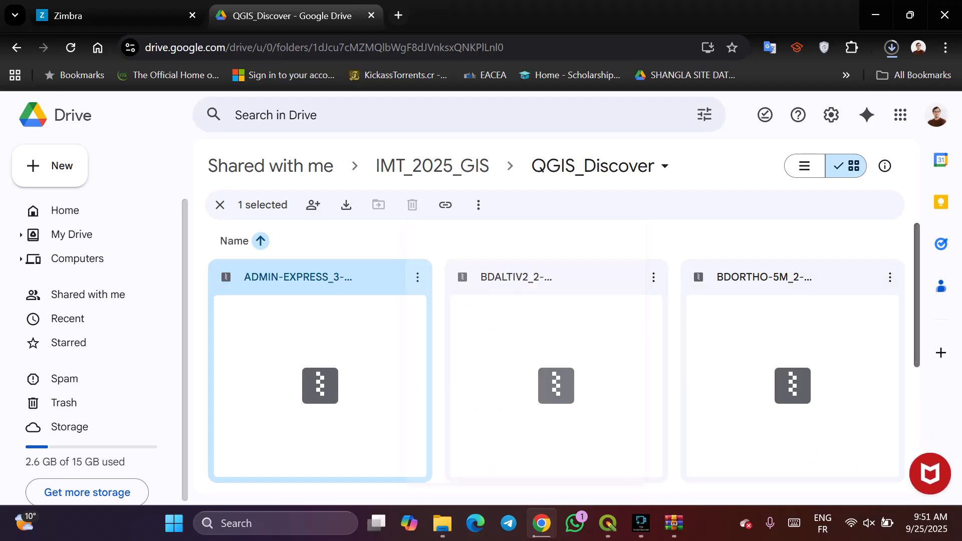
# Download the qgis_sample_data.zip, SC1000_TIF_LAMB93_FRANCE and SCAN25_3-0_TOUR_JP2 archives from the QGIS_Discover folder.
pyautogui.scroll(-2, 556, 350)
pyautogui.scroll(-3, 418, 276)
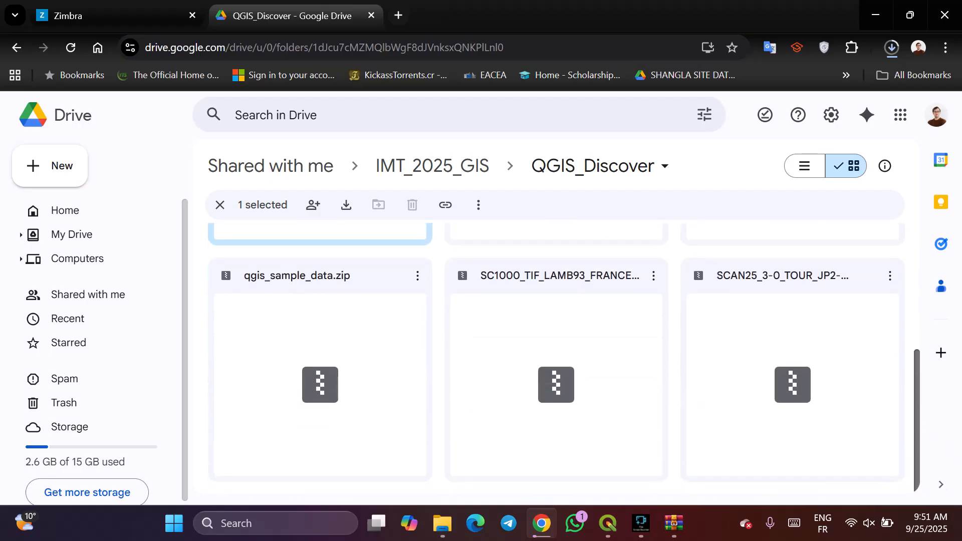
pyautogui.click(417, 275)
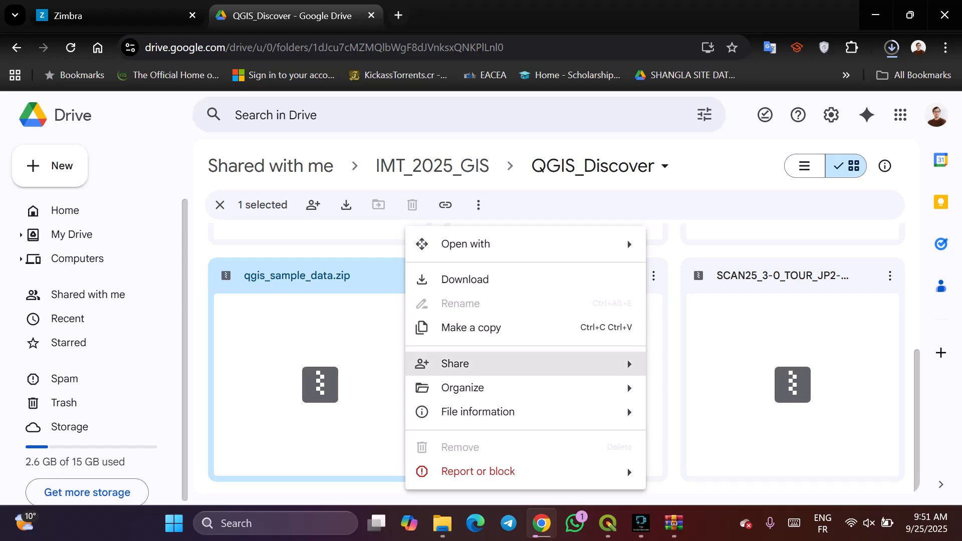
pyautogui.click(465, 279)
pyautogui.click(654, 276)
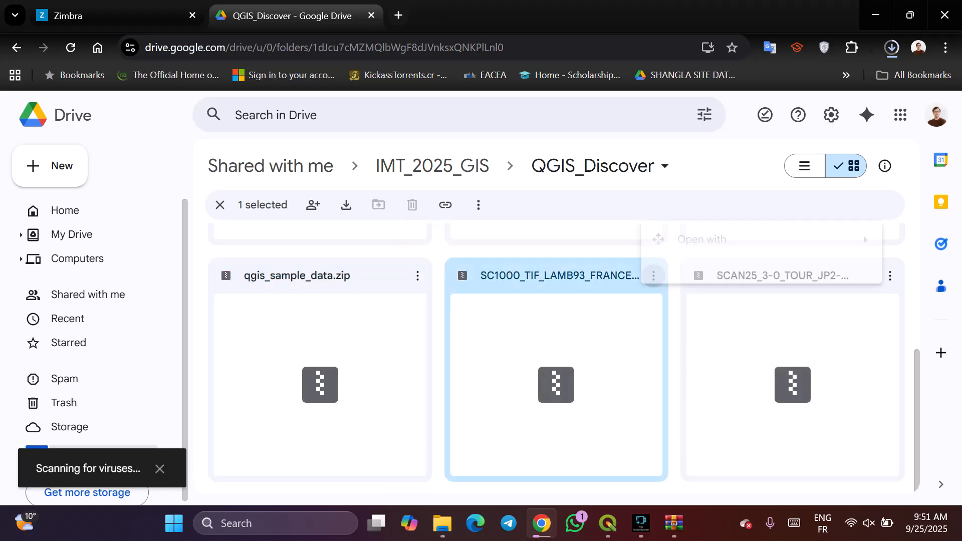
pyautogui.click(701, 279)
pyautogui.click(889, 276)
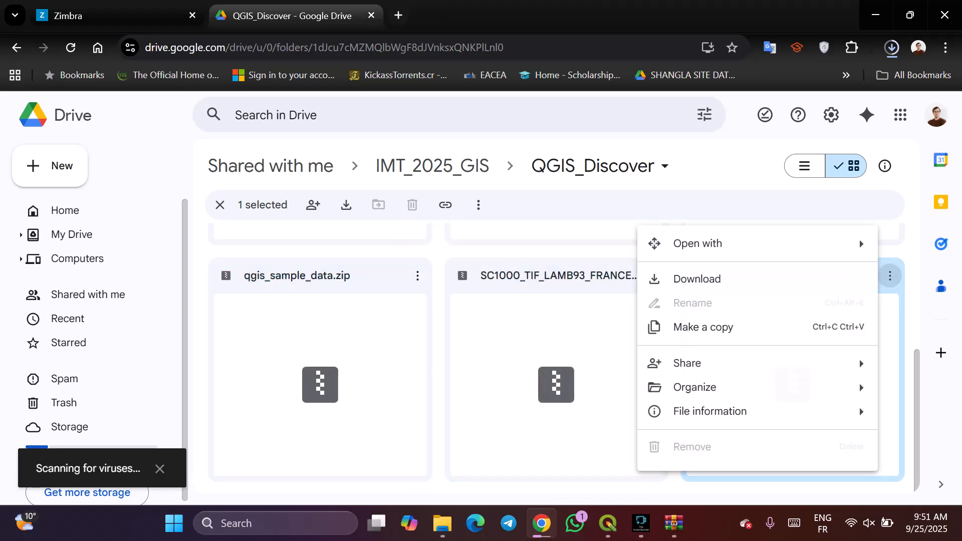
pyautogui.click(701, 278)
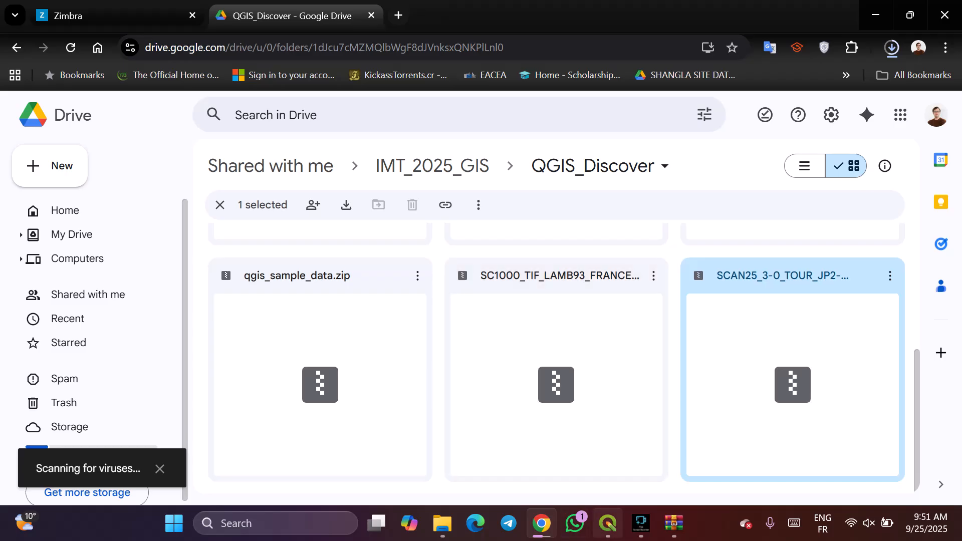
# Minimize Chrome, close the WinRAR window and switch back to QGIS.
pyautogui.click(542, 523)
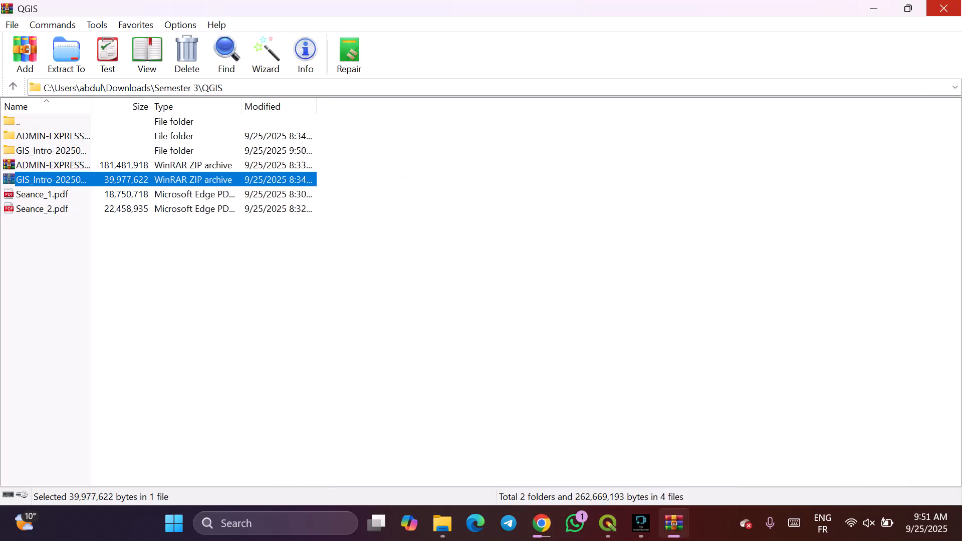
pyautogui.click(944, 9)
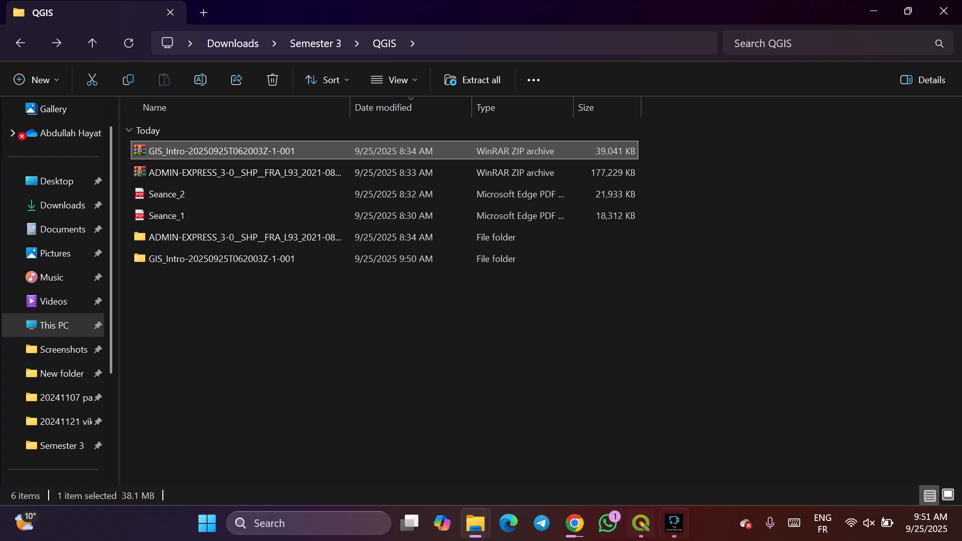
pyautogui.click(641, 523)
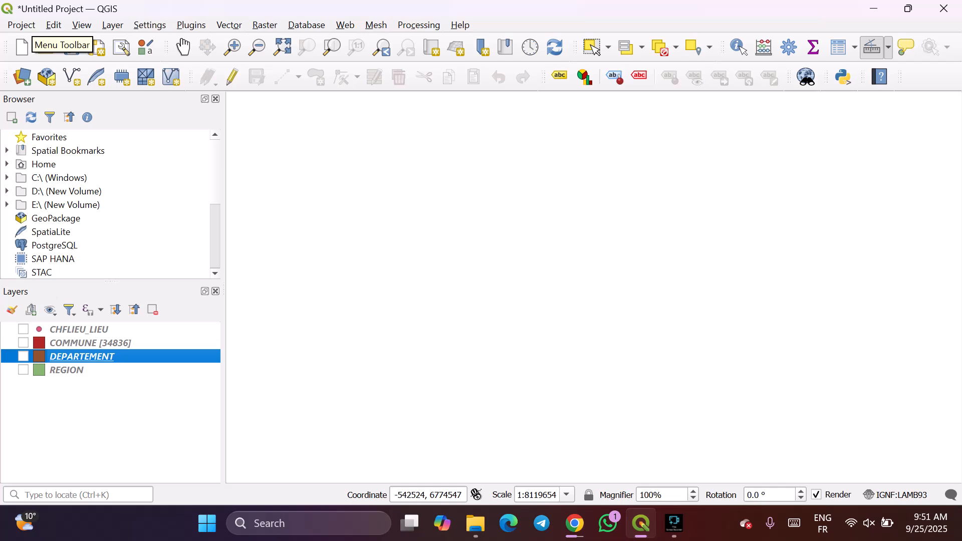
# Start a new QGIS project and cancel at the prompt about saving the current one.
pyautogui.click(25, 25)
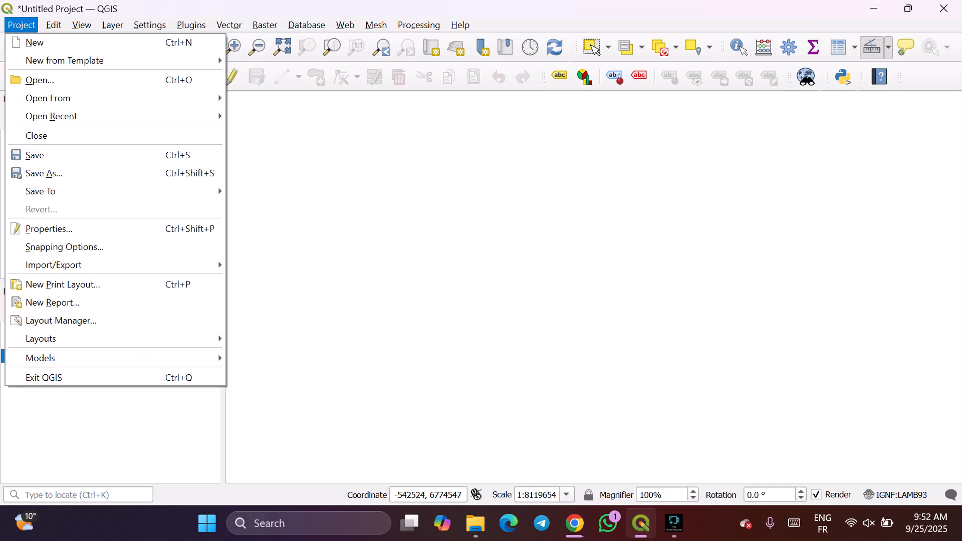
pyautogui.press('Return')
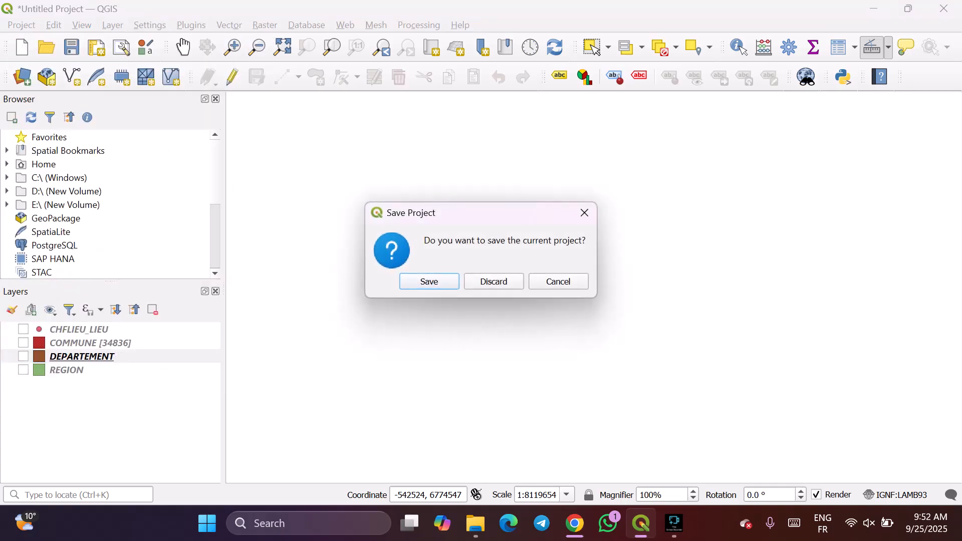
pyautogui.click(584, 213)
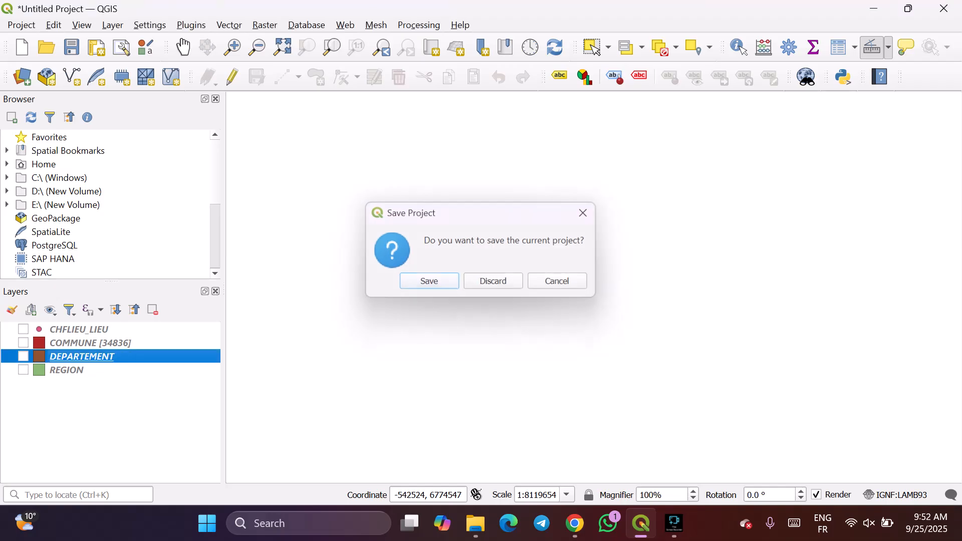
# Open the project's Save dialog and its Save As dialog in turn, cancelling each one.
pyautogui.click(21, 25)
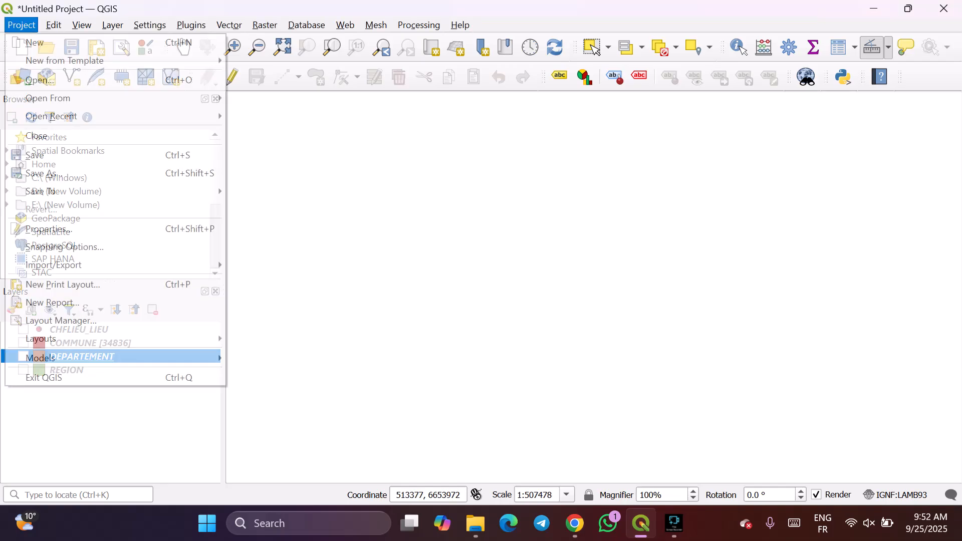
pyautogui.click(35, 155)
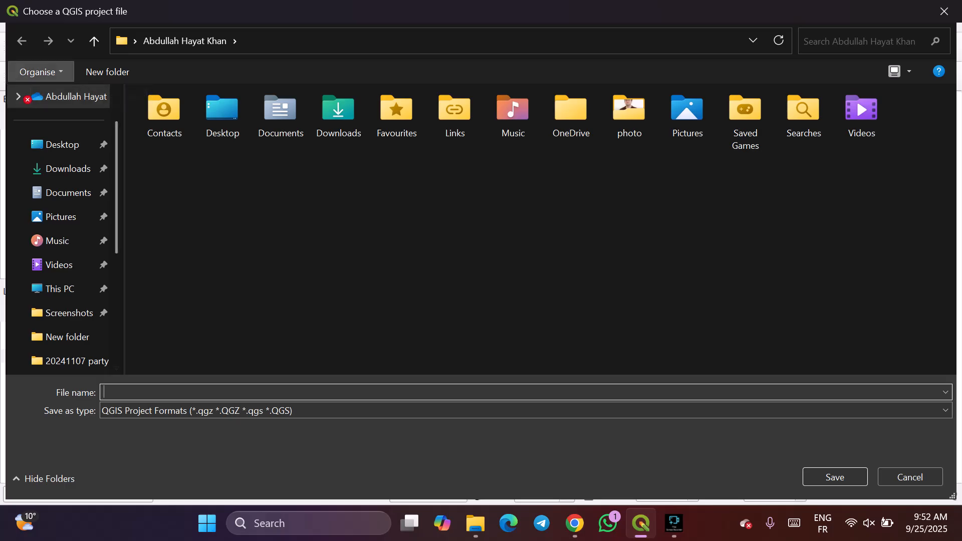
pyautogui.click(910, 477)
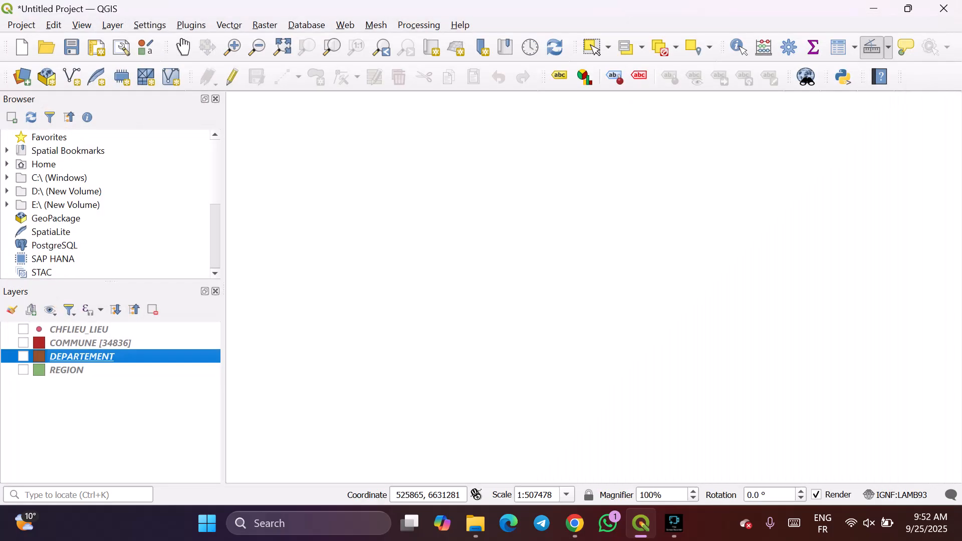
pyautogui.click(21, 25)
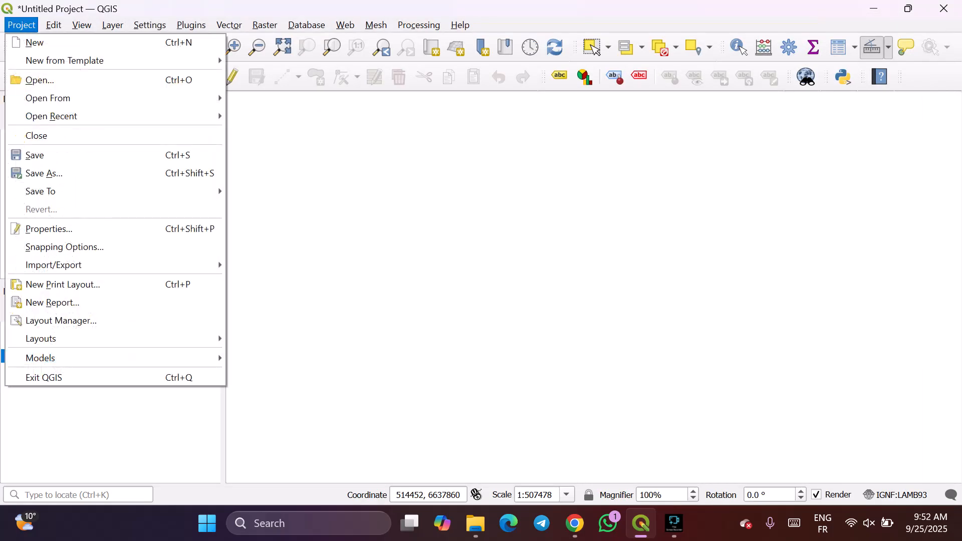
pyautogui.click(44, 173)
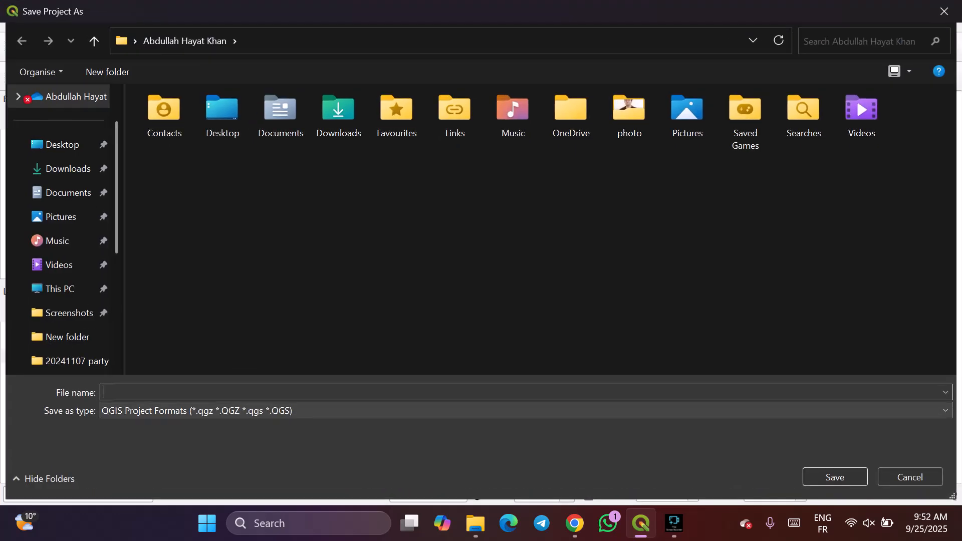
pyautogui.press('Escape')
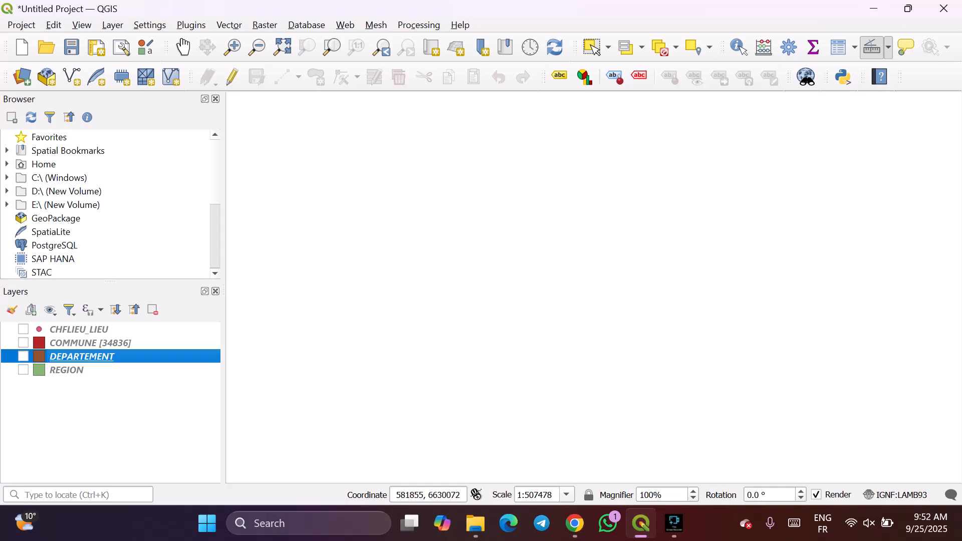
# Start opening another project, agree to save the current one first, and browse to Downloads > Semester 3 > QGIS as its location.
pyautogui.click(371, 256)
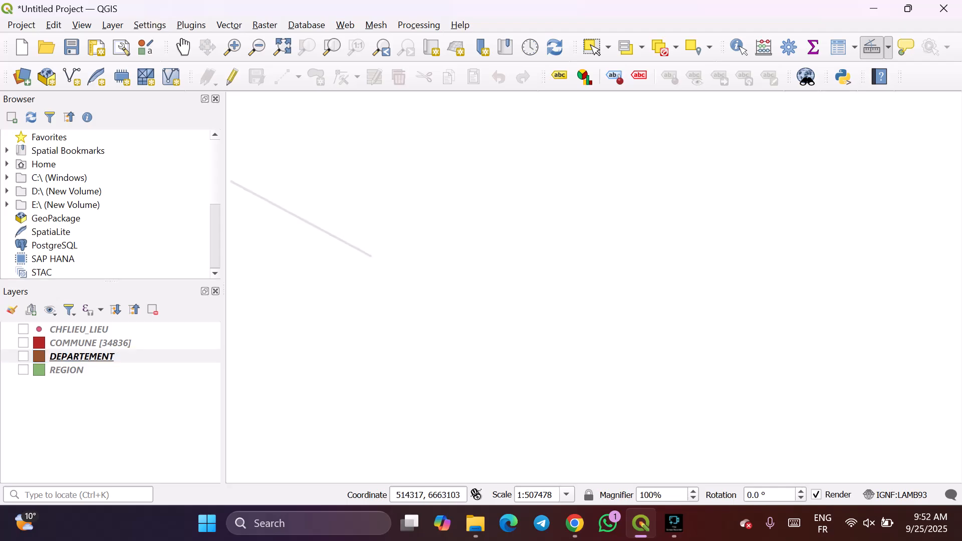
pyautogui.click(21, 25)
pyautogui.click(39, 80)
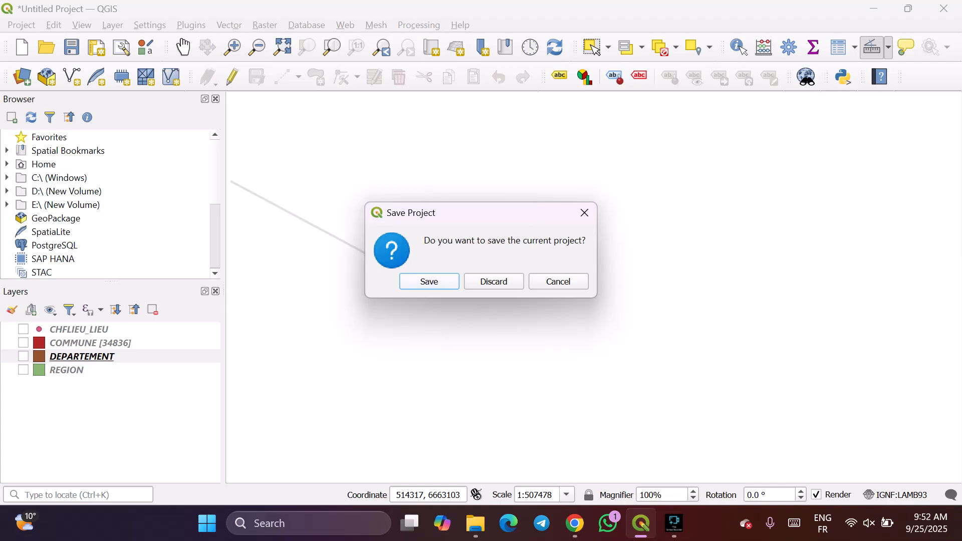
pyautogui.press('Return')
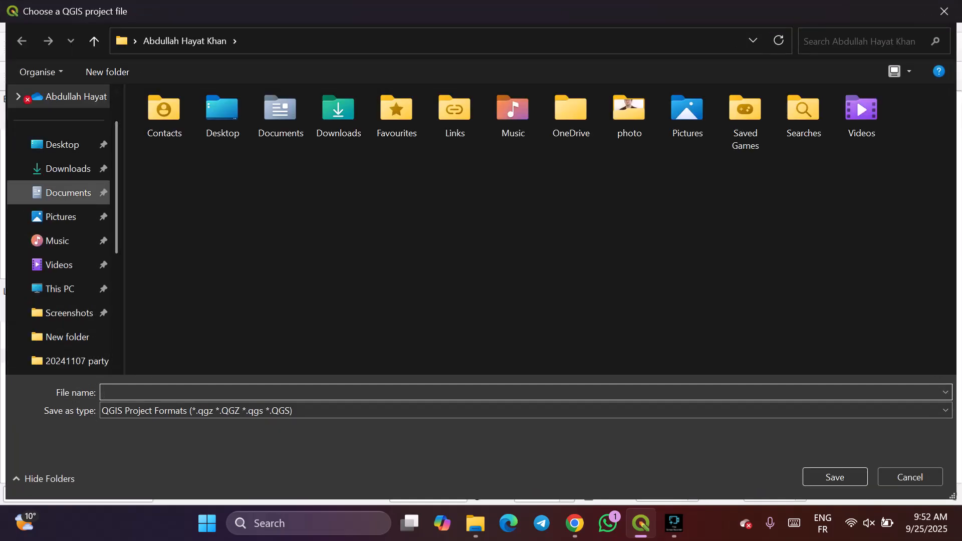
pyautogui.click(68, 168)
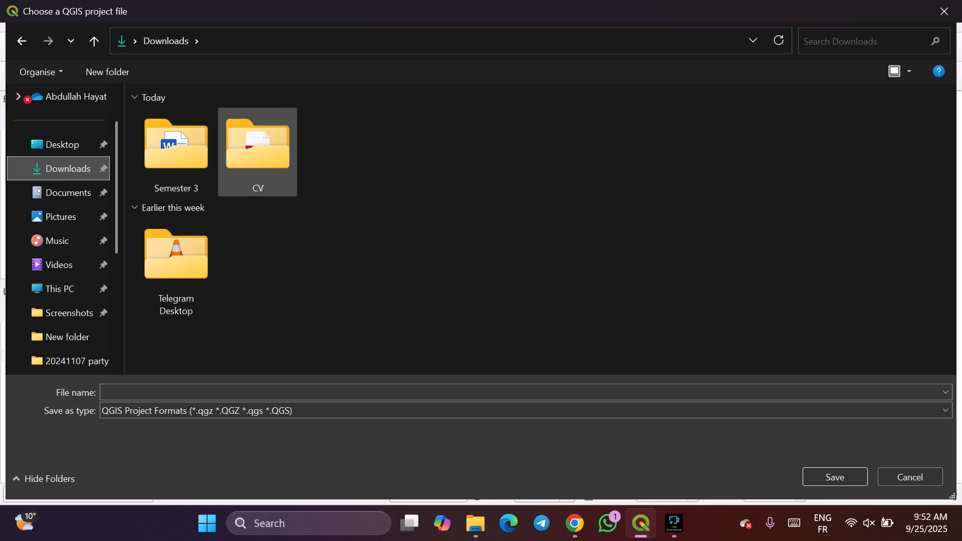
pyautogui.doubleClick(176, 146)
pyautogui.doubleClick(171, 136)
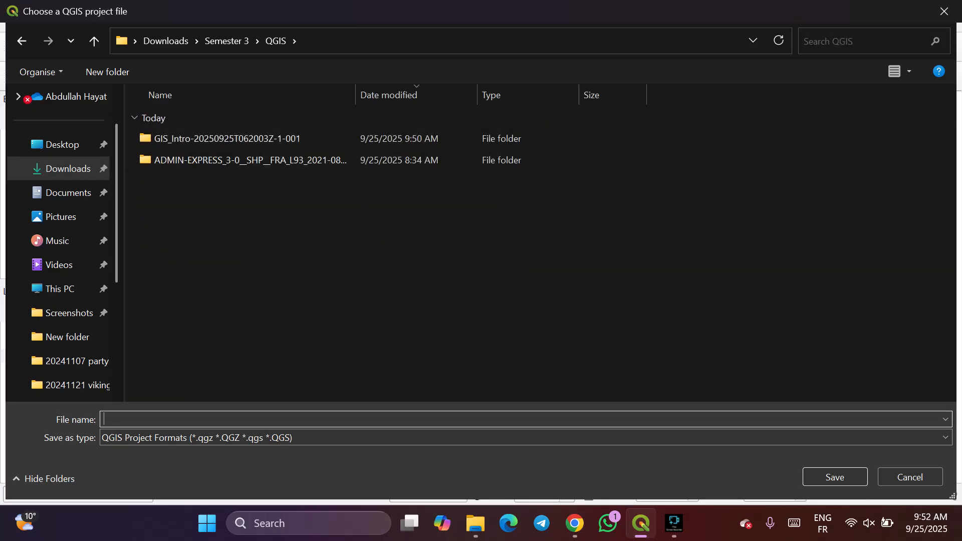
# Create a new folder inside the QGIS folder and save the project in it as Lec 1.
pyautogui.rightClick(279, 352)
pyautogui.moveTo(350, 319)
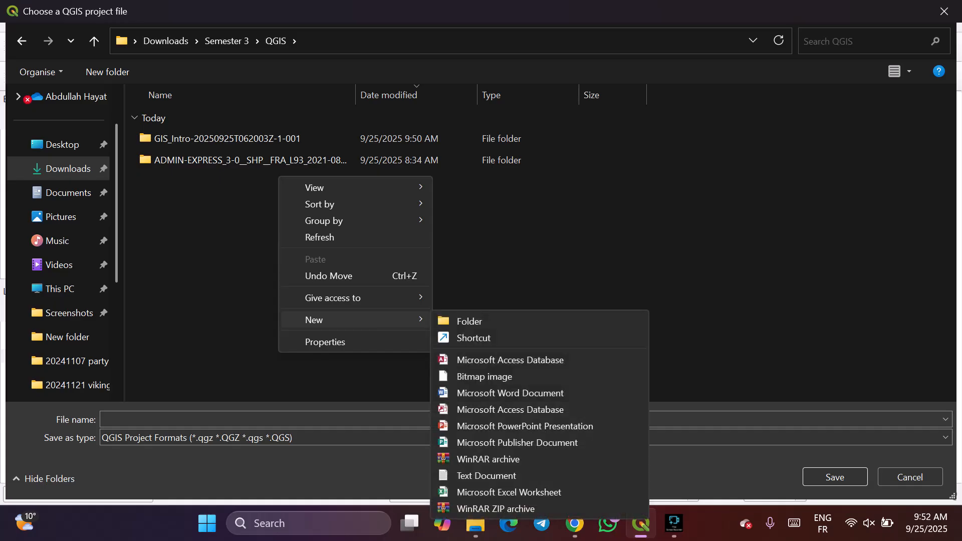
pyautogui.click(462, 320)
pyautogui.click(300, 225)
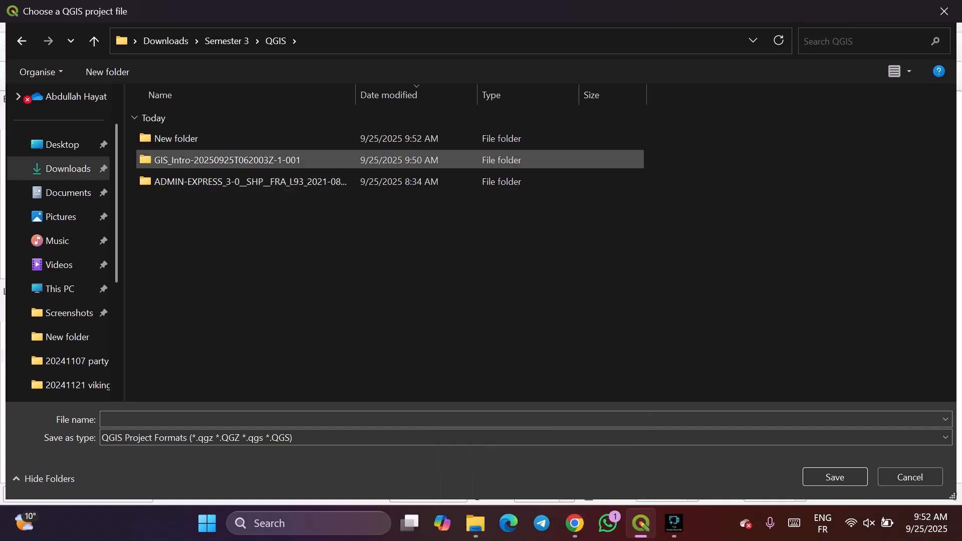
pyautogui.doubleClick(201, 139)
pyautogui.click(251, 419)
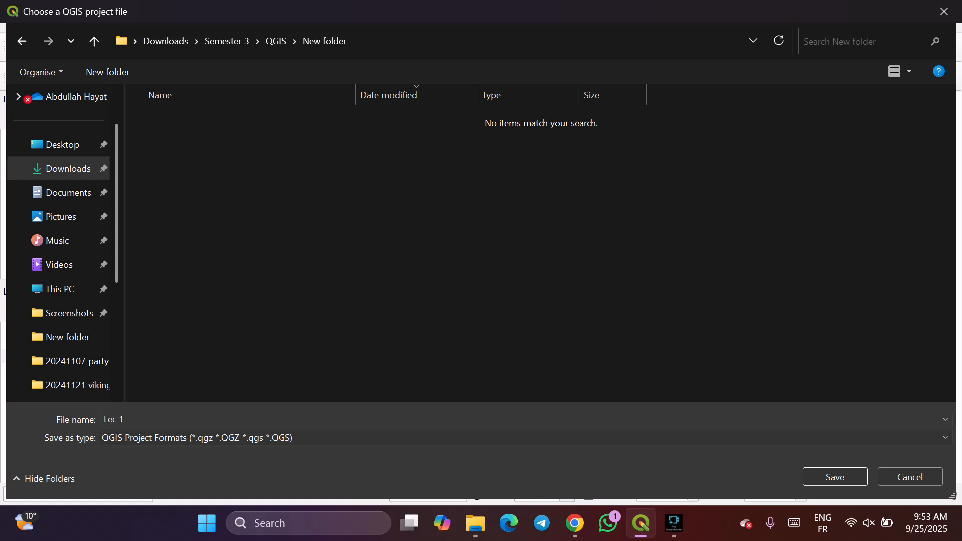
pyautogui.press('Return')
# Open the saved Lec 1 project from the new folder and dismiss the angle measurement window.
pyautogui.hotkey('ctrl', 'o')
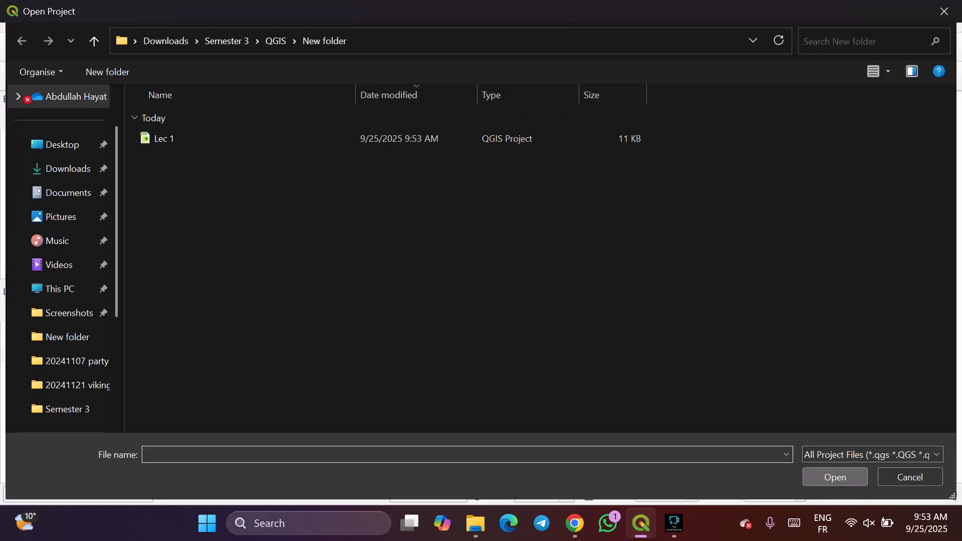
pyautogui.doubleClick(164, 139)
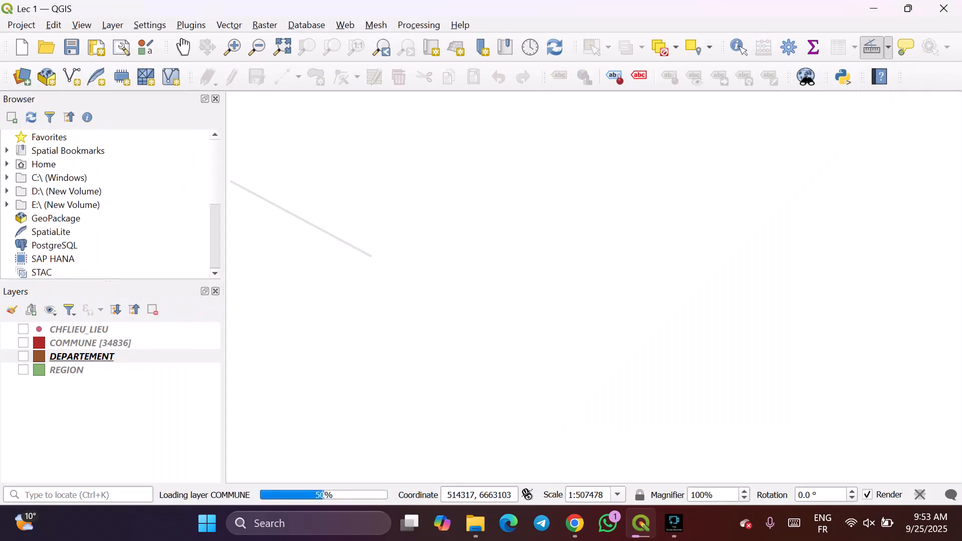
pyautogui.click(459, 306)
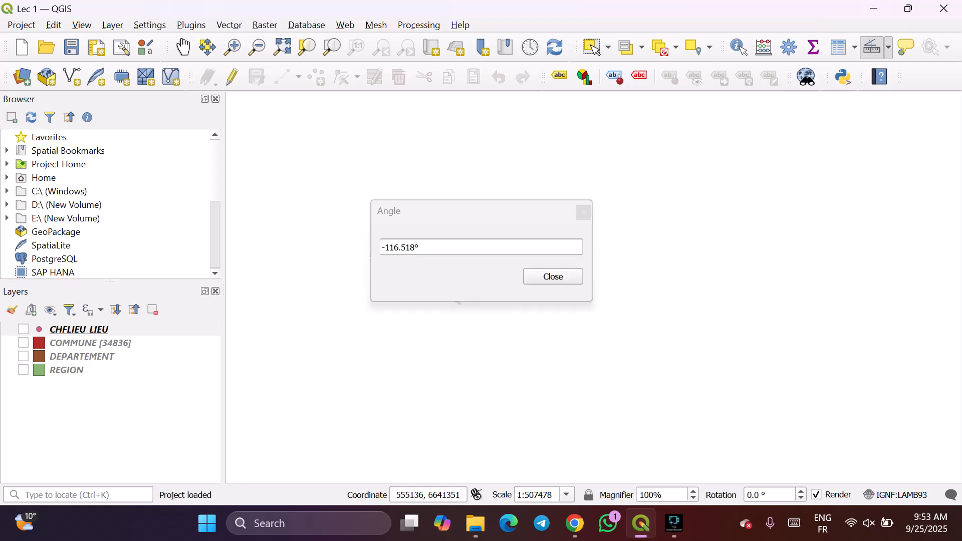
pyautogui.click(584, 213)
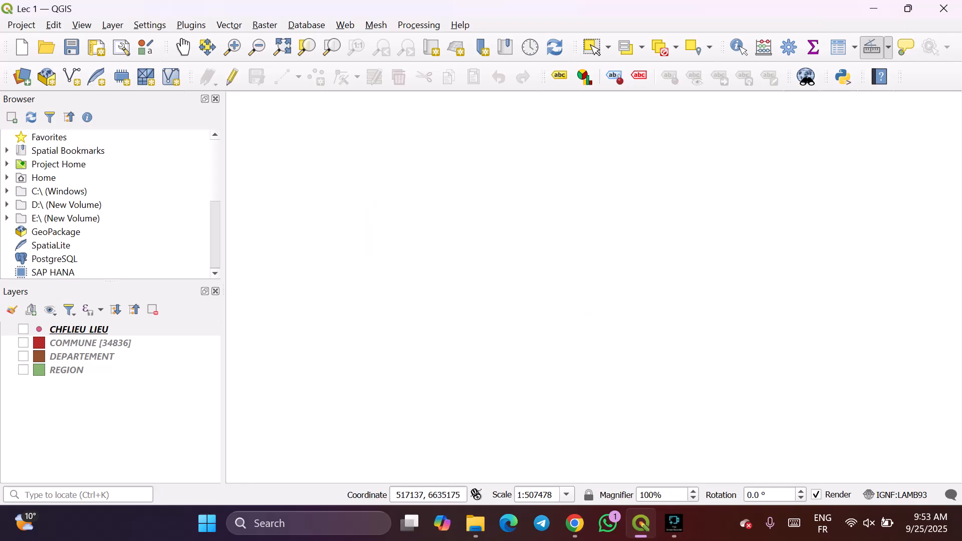
pyautogui.scroll(3, 593, 288)
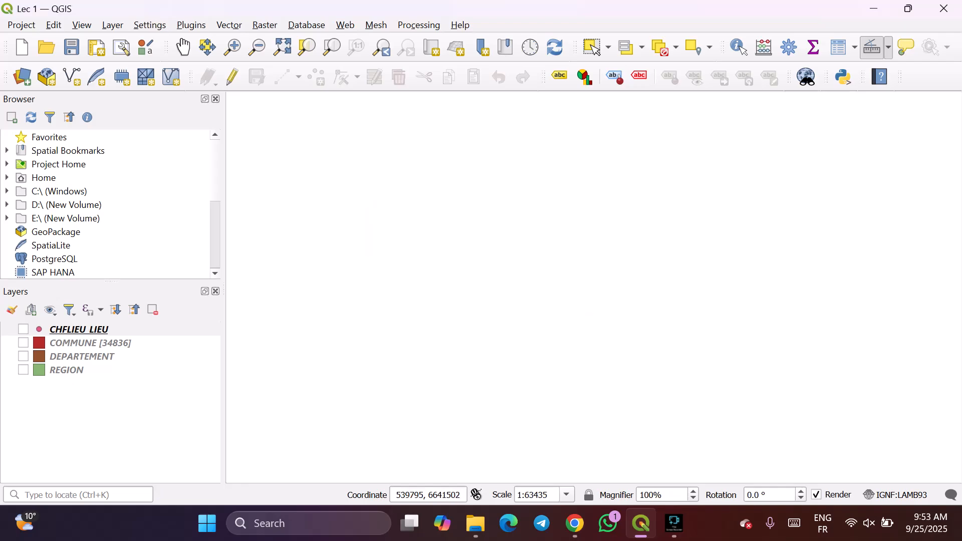
pyautogui.click(21, 25)
pyautogui.moveTo(54, 25)
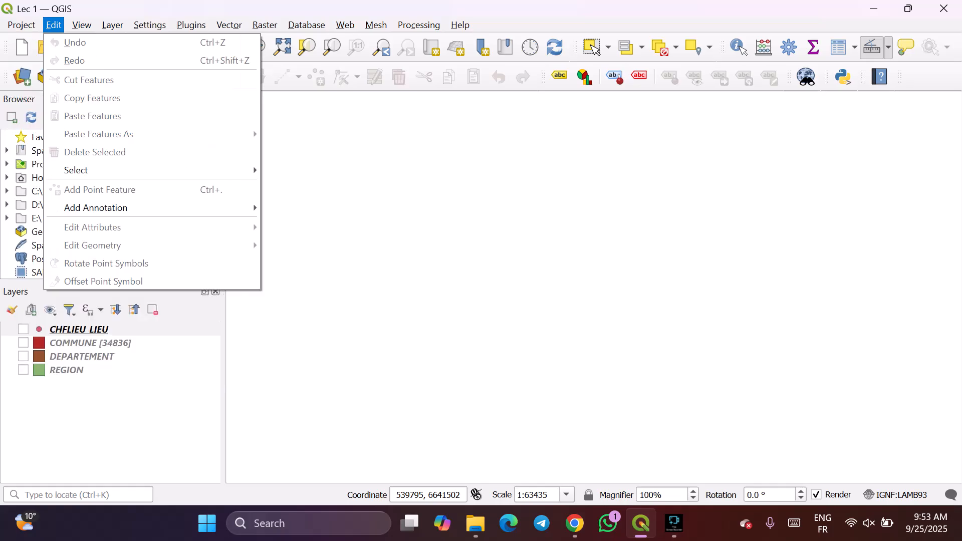
pyautogui.click(556, 260)
pyautogui.click(421, 220)
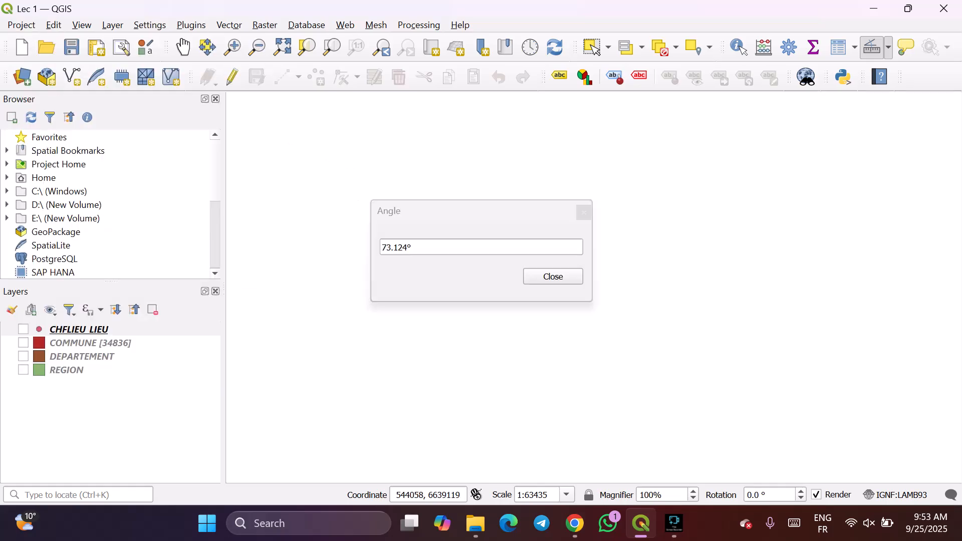
pyautogui.click(552, 276)
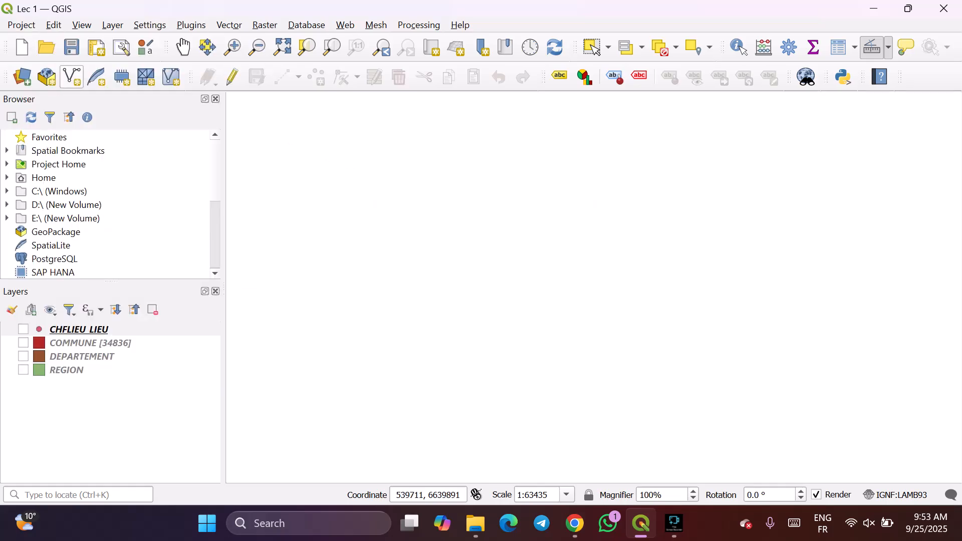
# Start a new empty project and look through the Project and Edit commands.
pyautogui.click(22, 48)
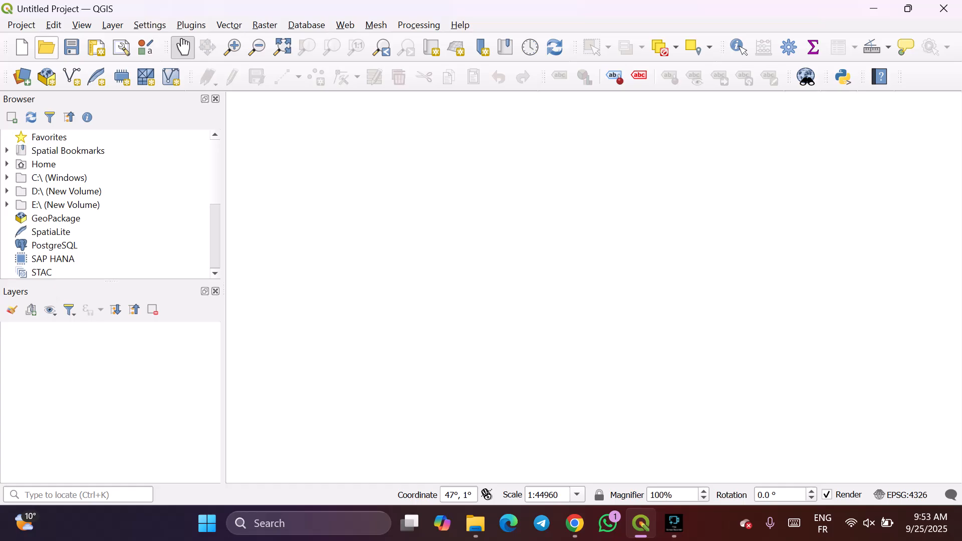
pyautogui.hotkey('alt', 'p')
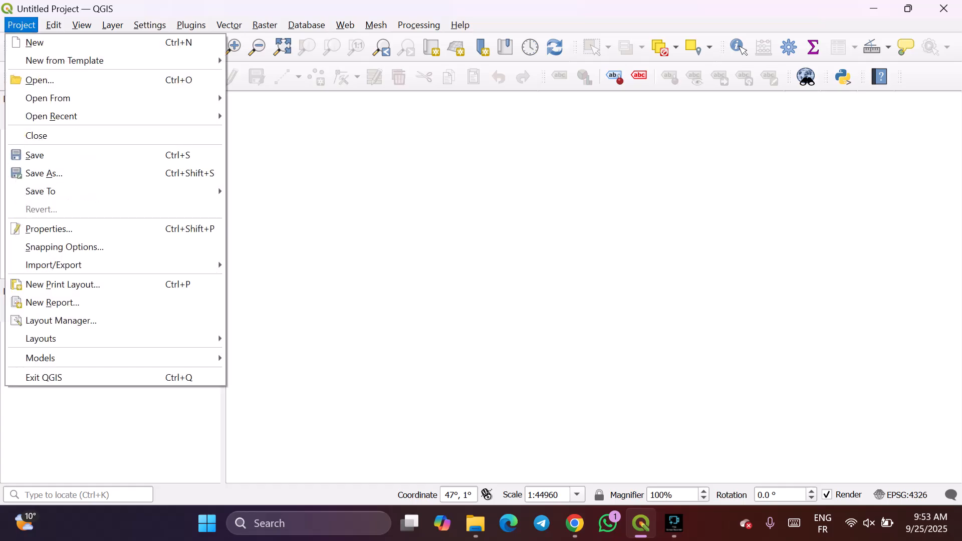
pyautogui.press('Right')
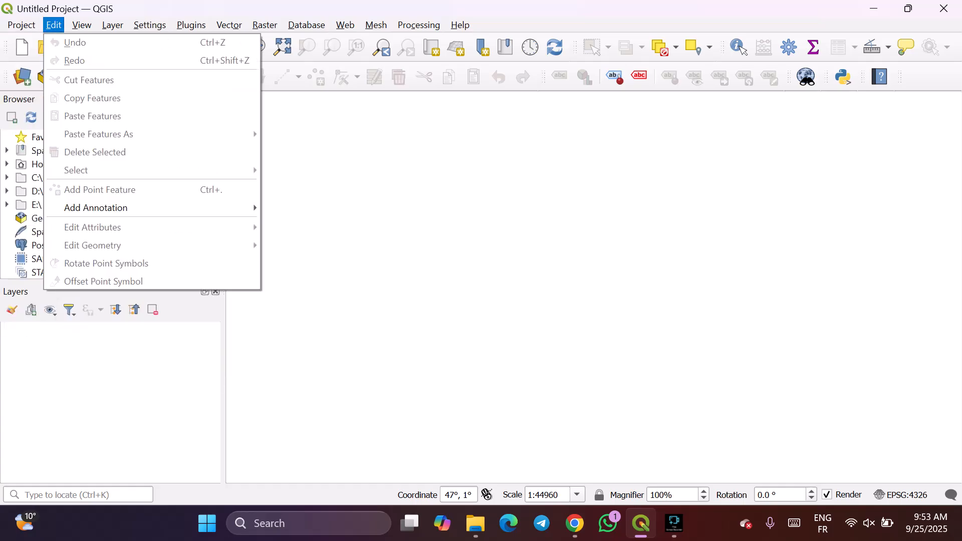
pyautogui.click(449, 210)
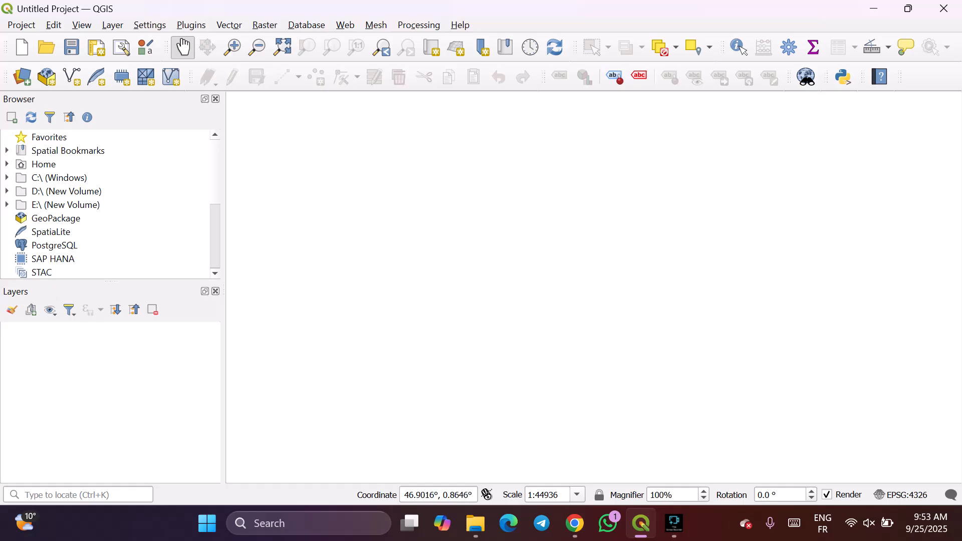
# In the Data Source Manager, set the raster dataset source to SC1000_TIF_LAMB93_FRANCE.zip from the Downloads folder.
pyautogui.click(22, 76)
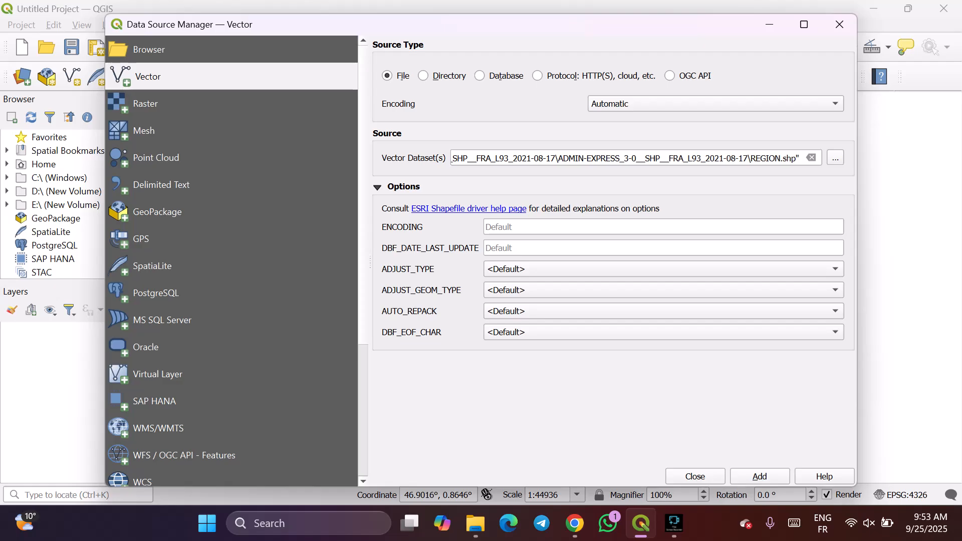
pyautogui.click(147, 104)
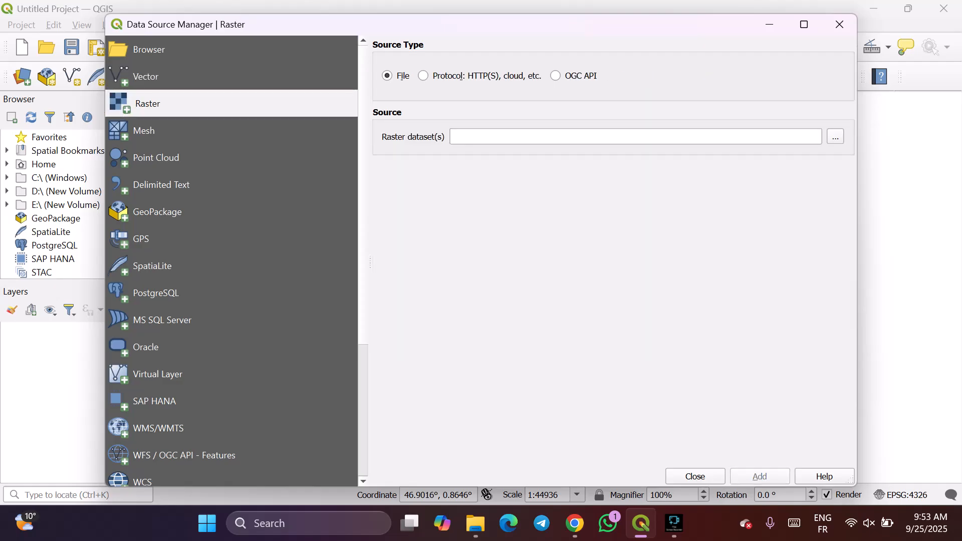
pyautogui.click(835, 137)
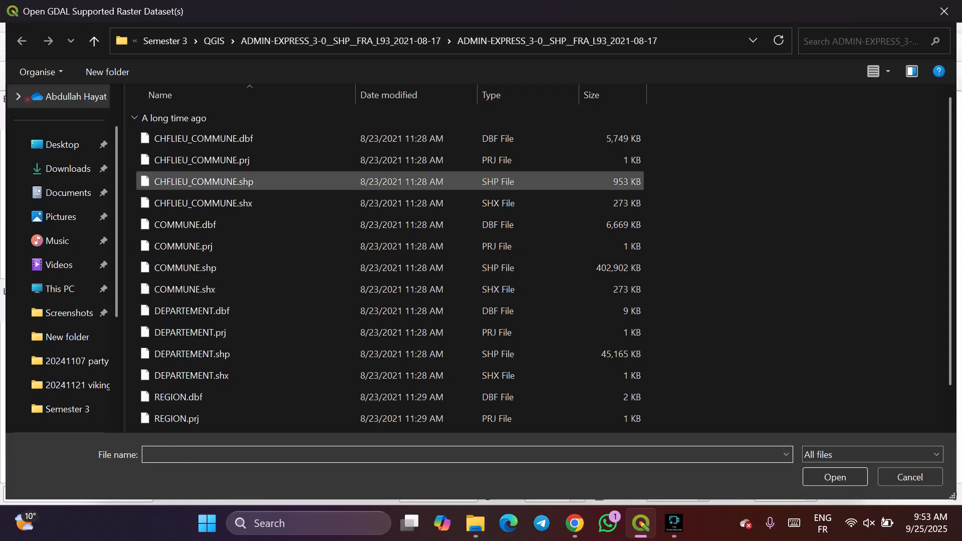
pyautogui.click(93, 40)
pyautogui.click(93, 41)
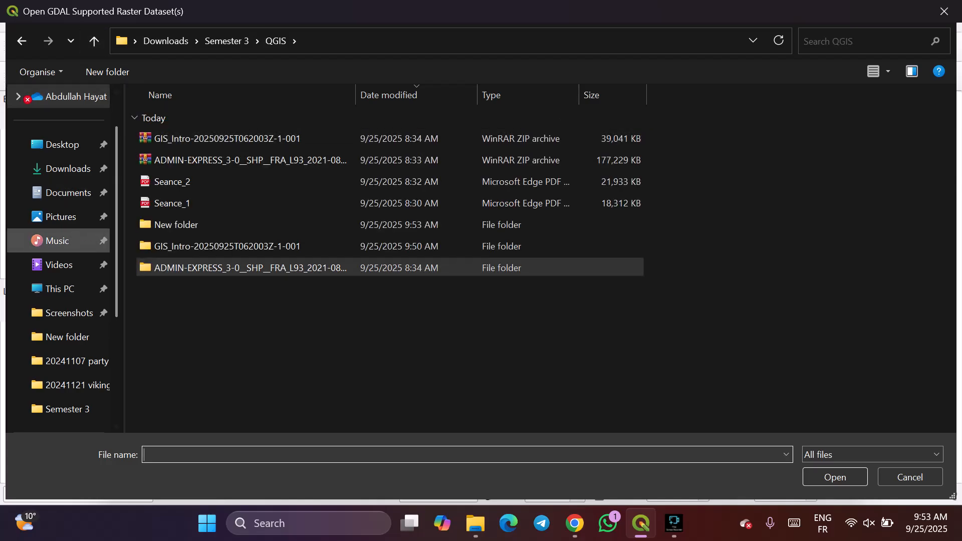
pyautogui.click(68, 168)
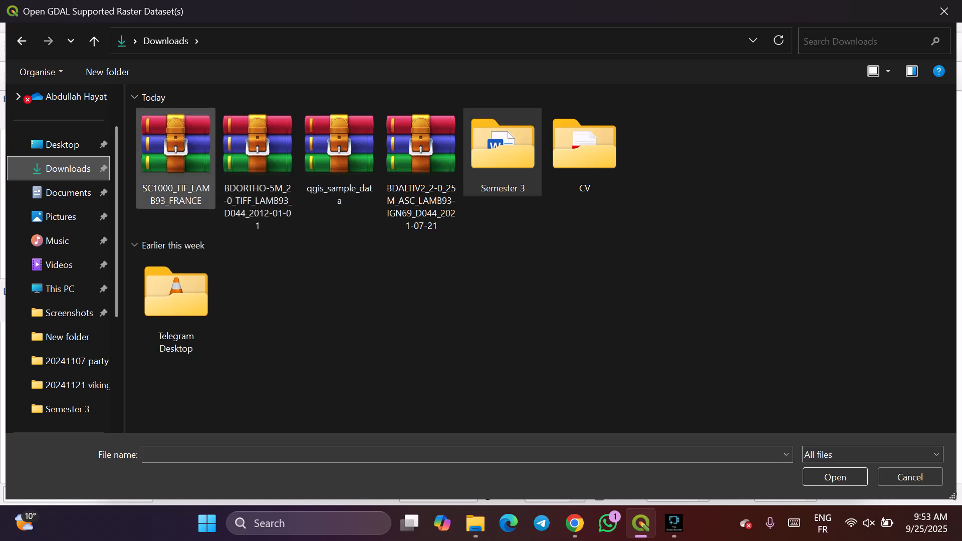
pyautogui.doubleClick(176, 150)
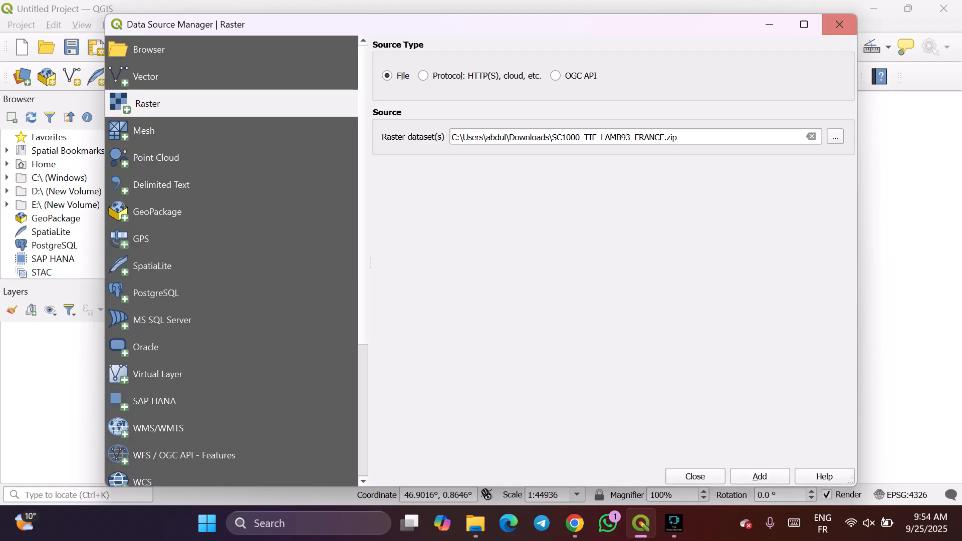
# Switch to File Explorer and move the BDALTIV2, BDORTHO-5M, qgis_sample_data and SC1000_TIF_LAMB93_FRANCE archives from Downloads into Semester 3 > QGIS.
pyautogui.click(475, 523)
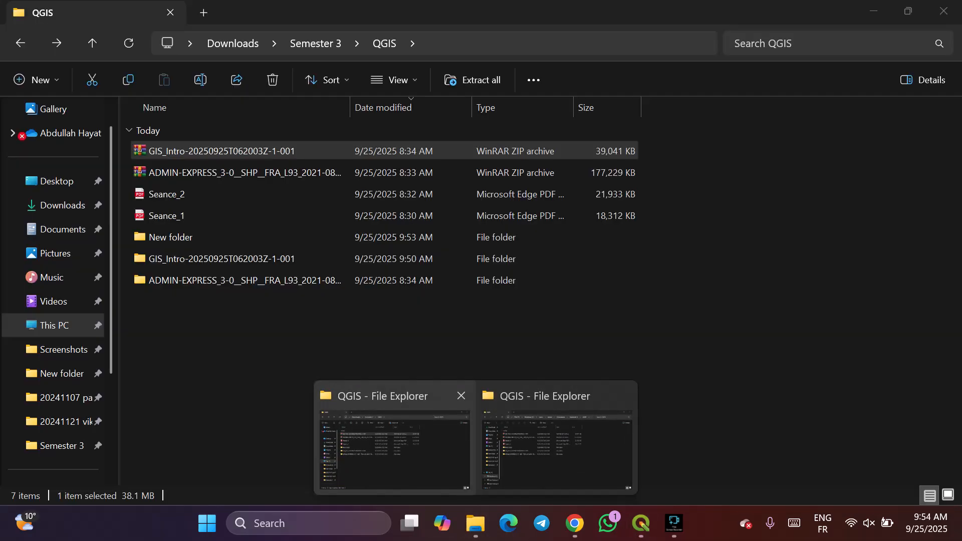
pyautogui.click(556, 441)
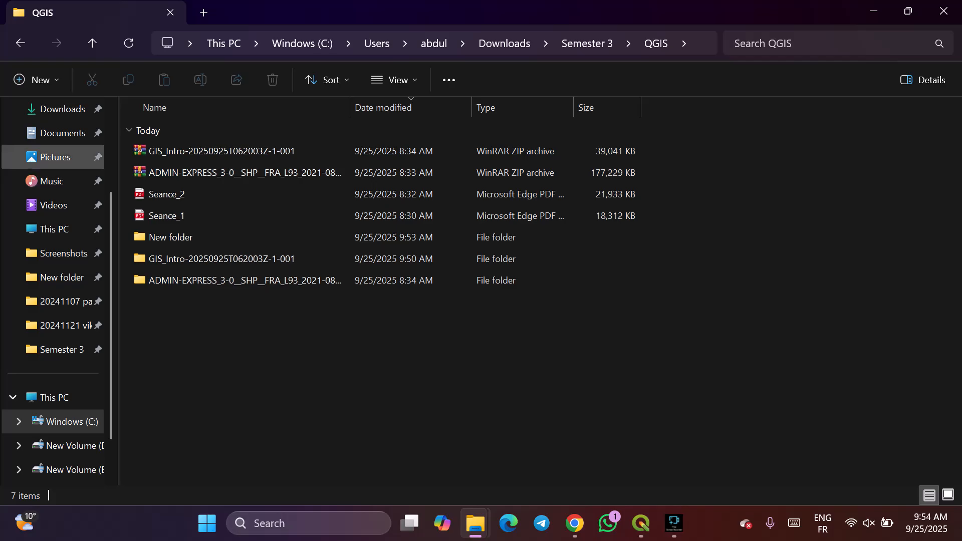
pyautogui.click(62, 109)
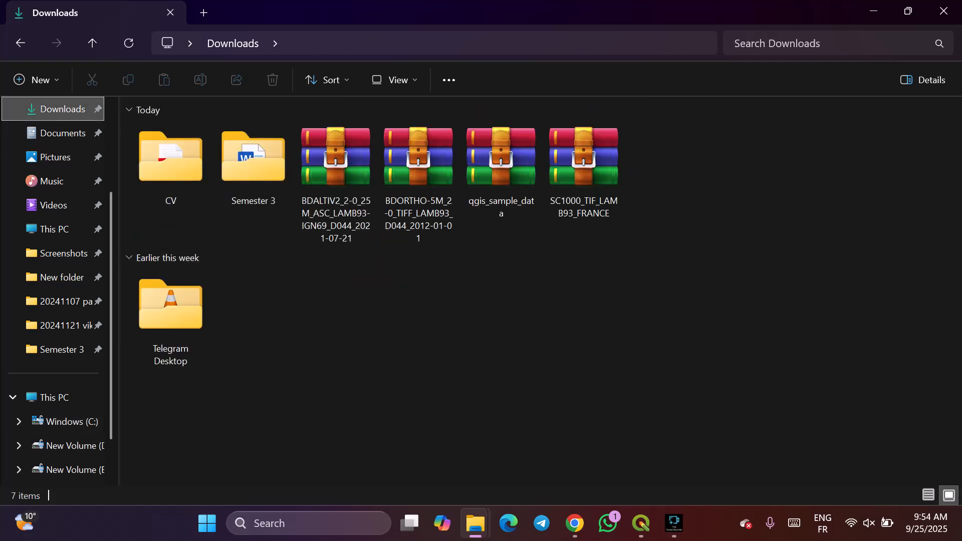
pyautogui.moveTo(684, 212); pyautogui.dragTo(323, 225)
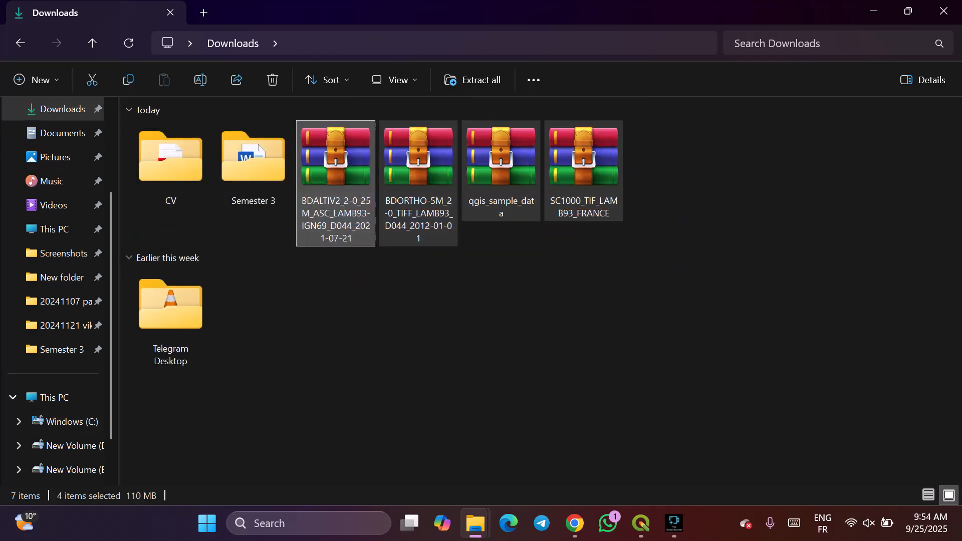
pyautogui.rightClick(335, 149)
pyautogui.click(361, 167)
pyautogui.click(176, 168)
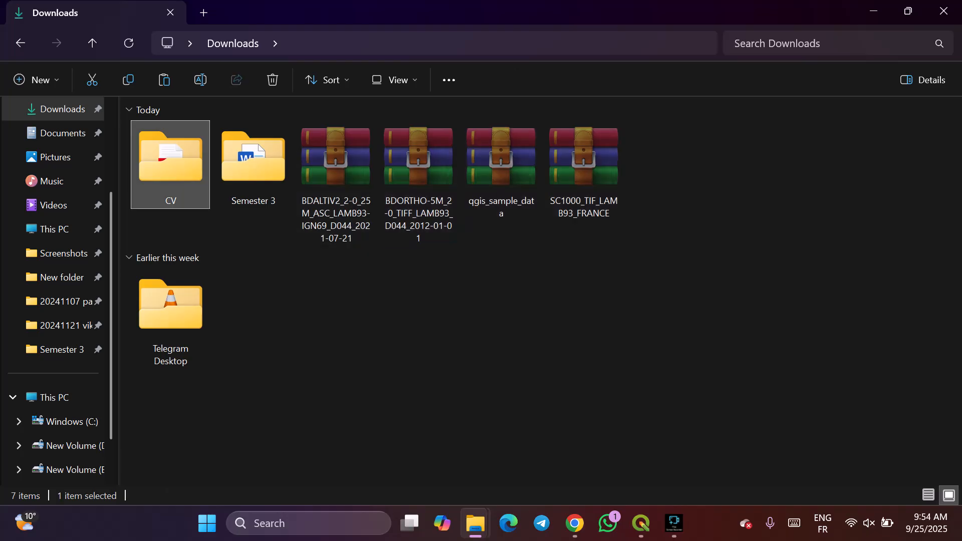
pyautogui.doubleClick(250, 171)
pyautogui.click(235, 152)
pyautogui.doubleClick(236, 151)
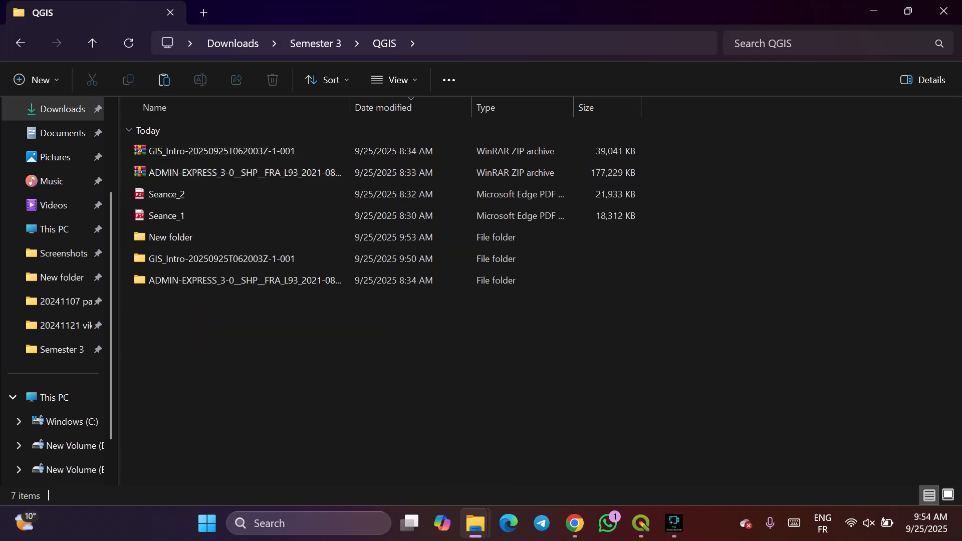
pyautogui.hotkey('ctrl', 'v')
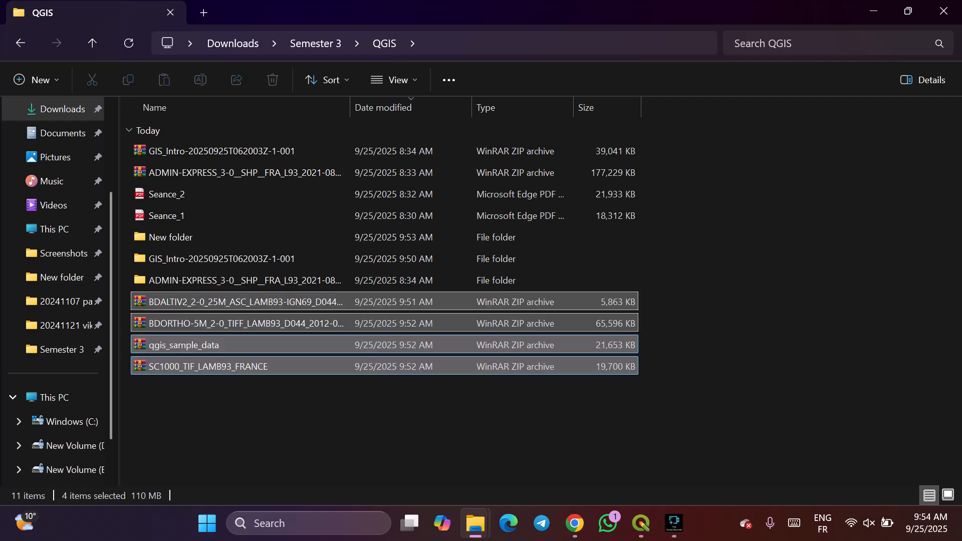
# Extract the BDALTIV2_2-0_25M_ASC_LAMB93-IGN69_D044_2021-07-21 archive into its own folder inside Semester 3 > QGIS.
pyautogui.doubleClick(241, 301)
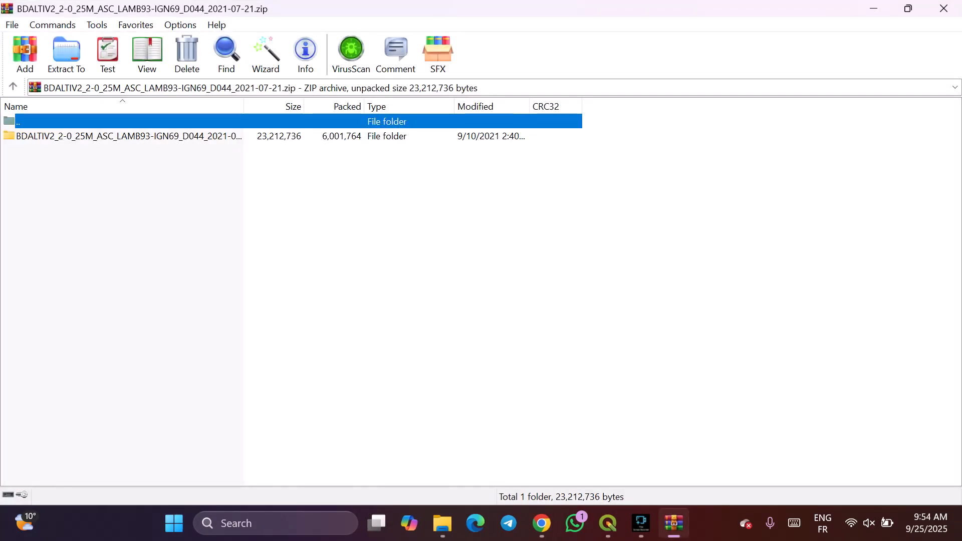
pyautogui.click(66, 55)
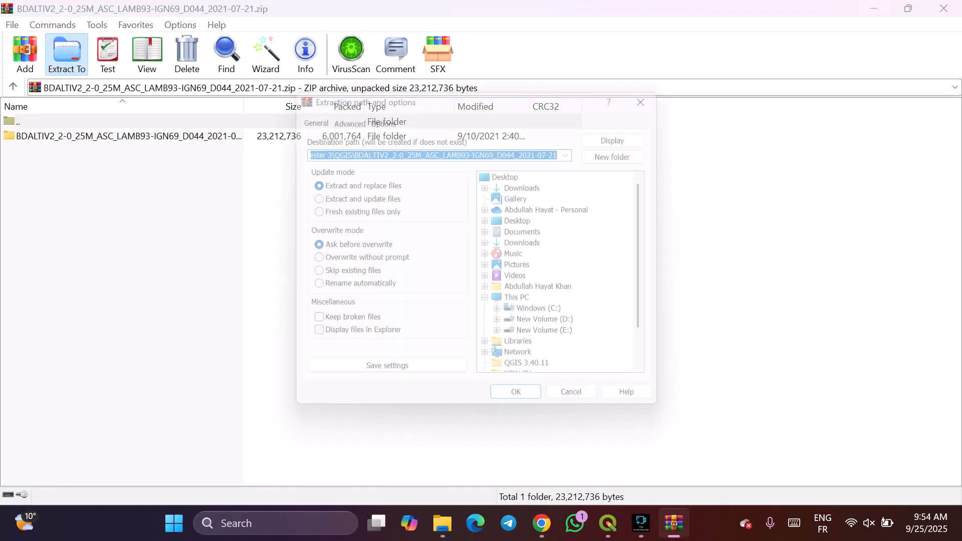
pyautogui.click(524, 408)
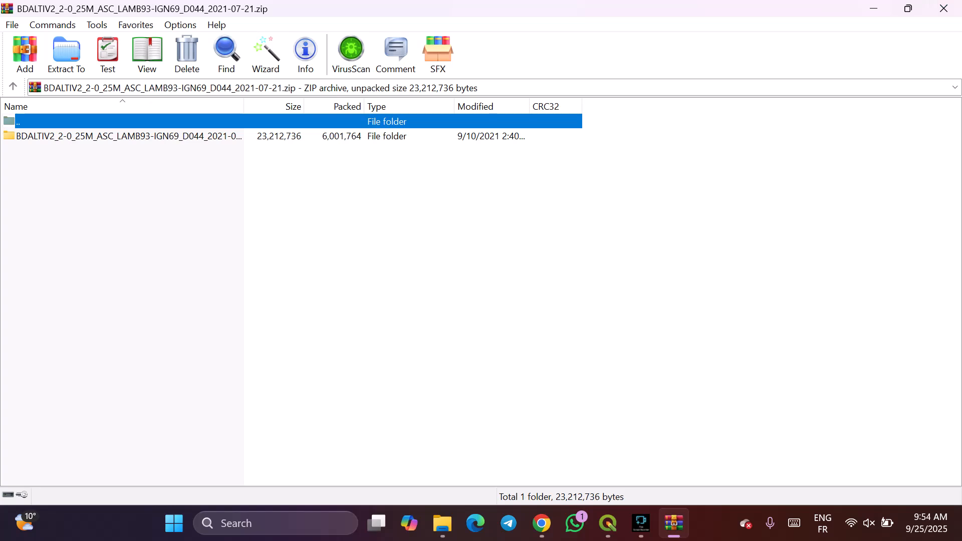
pyautogui.click(943, 9)
# Extract the BDORTHO-5M_2-0_TIFF_LAMB93_D044_2012-01-01 archive into its own folder inside Semester 3 > QGIS.
pyautogui.click(245, 323)
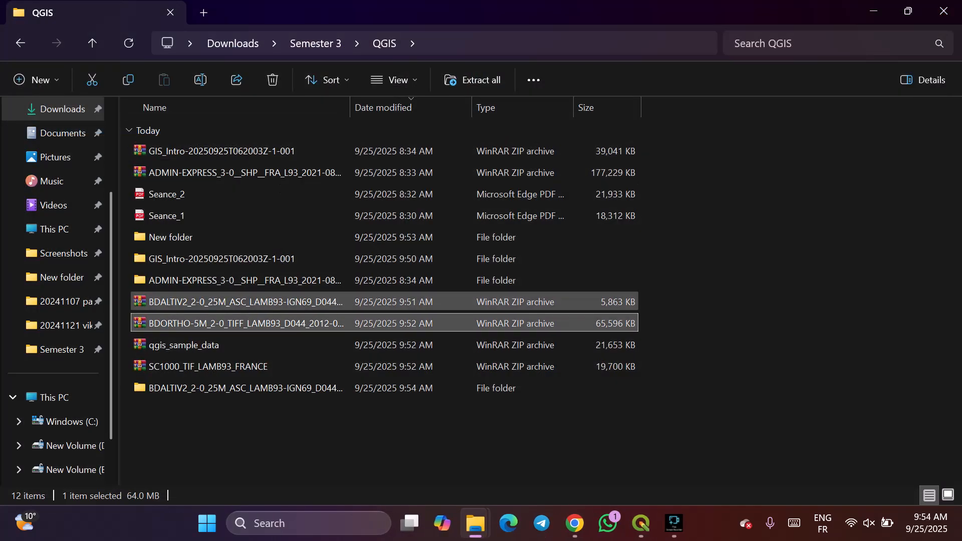
pyautogui.doubleClick(245, 323)
pyautogui.click(66, 55)
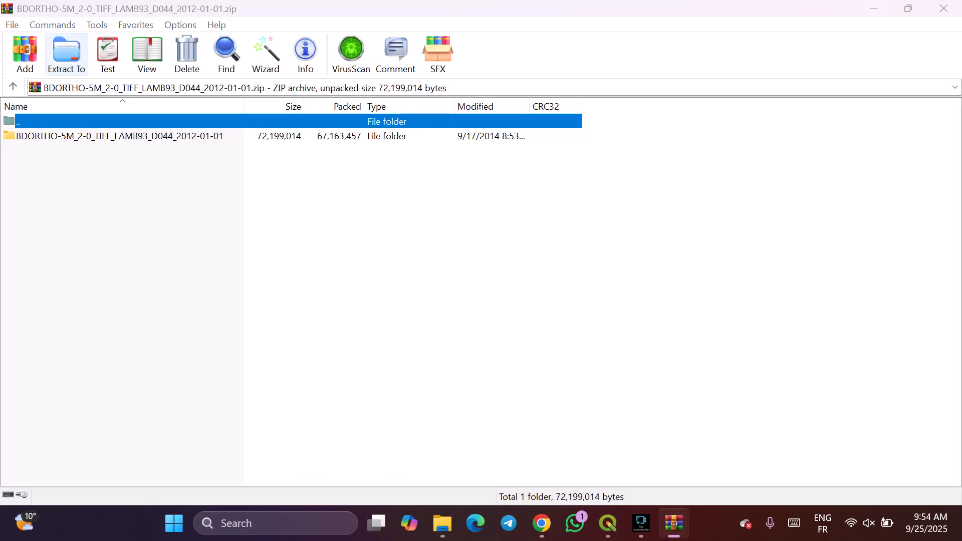
pyautogui.click(523, 406)
pyautogui.click(944, 9)
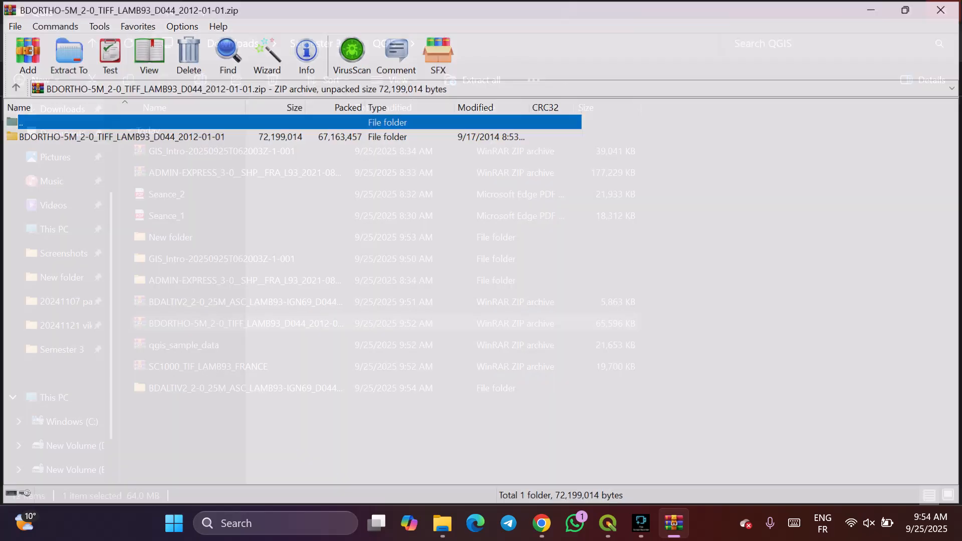
# Extract the qgis_sample_data archive into its default folder and close the archive window.
pyautogui.click(220, 345)
pyautogui.doubleClick(220, 345)
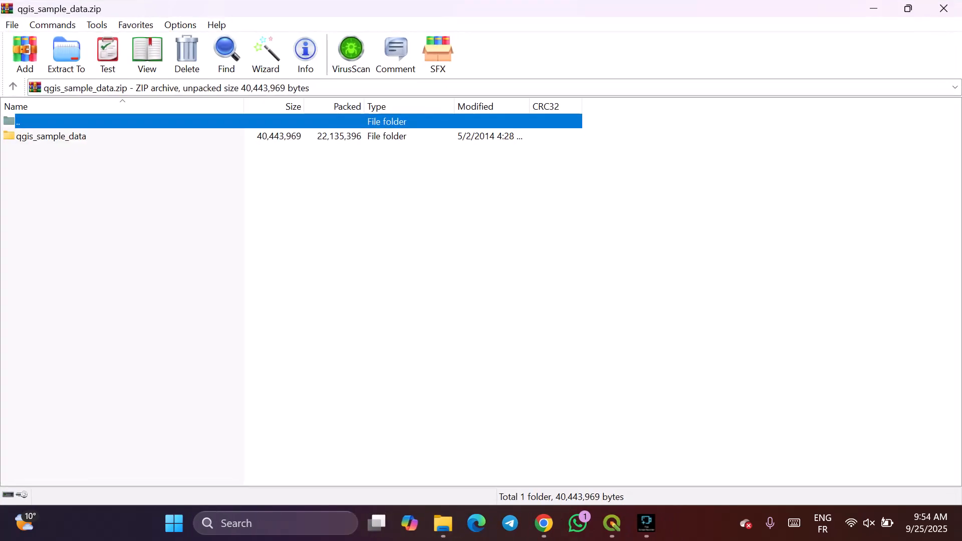
pyautogui.click(66, 55)
pyautogui.press('Return')
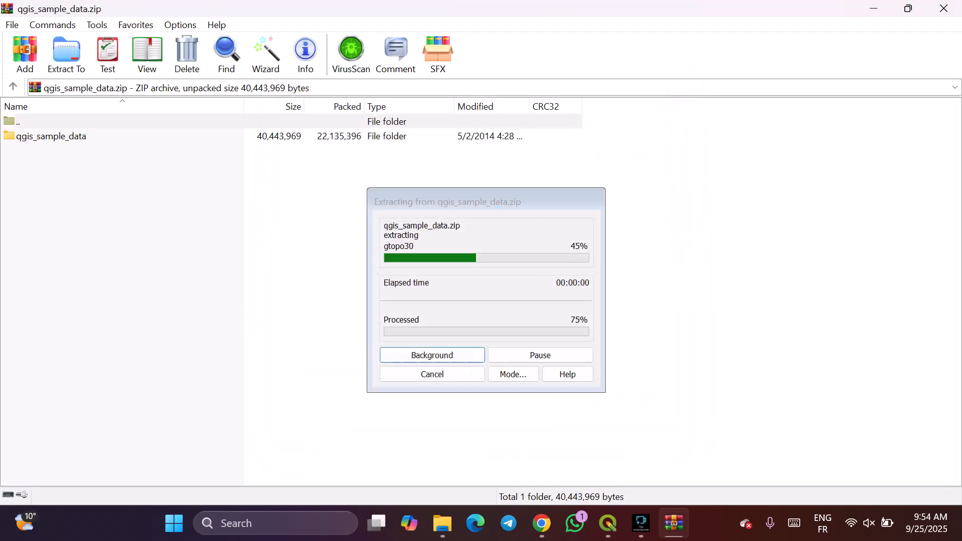
pyautogui.click(944, 8)
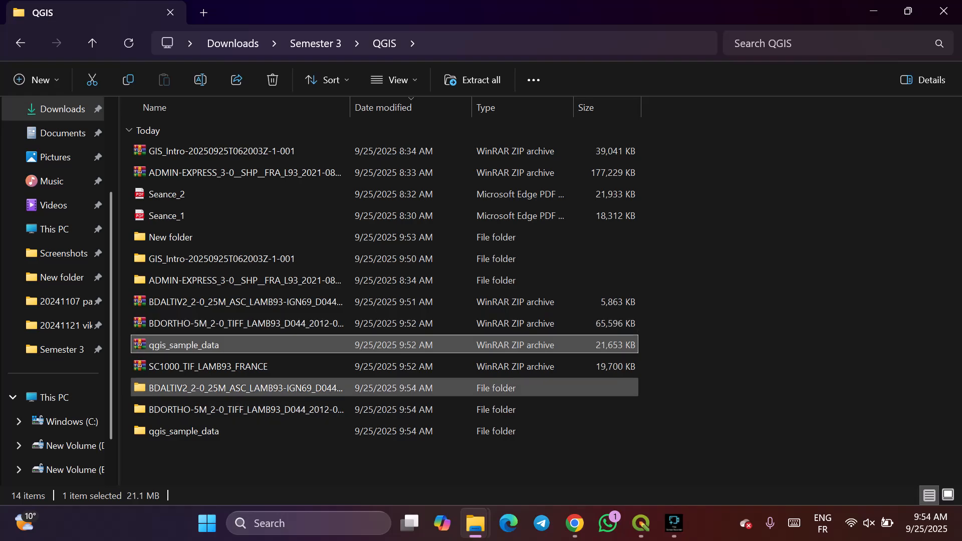
# Extract SC1000_TIF_LAMB93_FRANCE.zip to Semester 3\QGIS\SC1000_TIF_LAMB93_FRANCE and close the archive window.
pyautogui.doubleClick(208, 366)
pyautogui.click(65, 53)
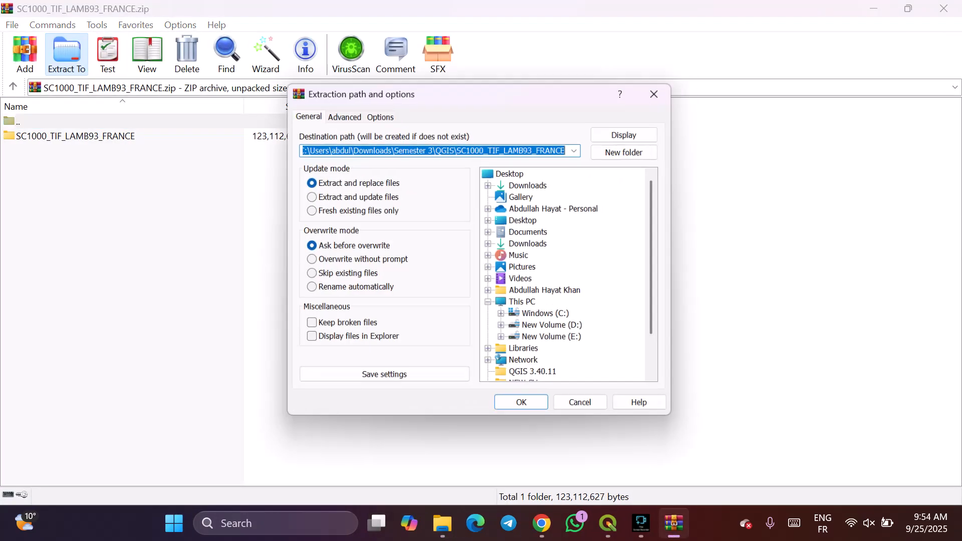
pyautogui.click(524, 407)
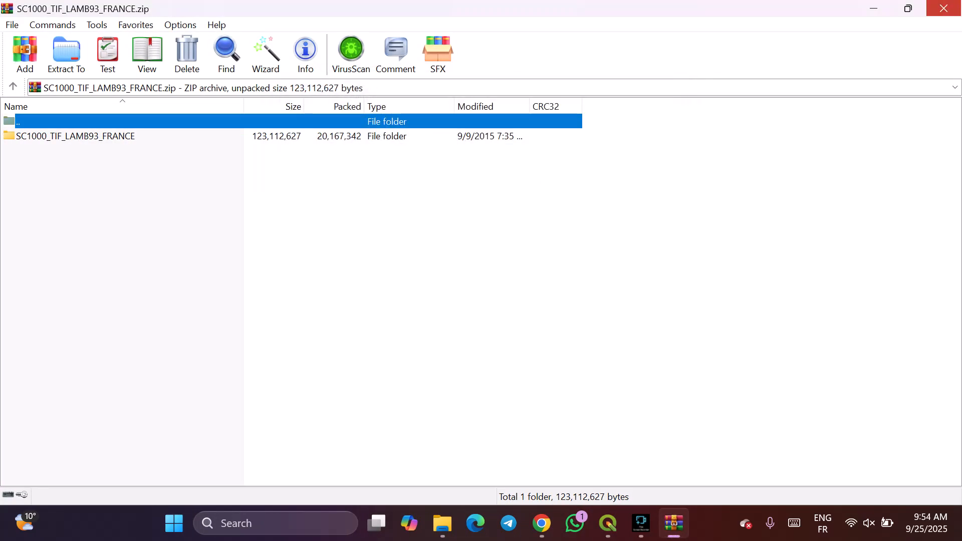
pyautogui.click(944, 8)
# Switch back to QGIS and browse for the raster dataset in the inner SC1000_TIF_LAMB93_FRANCE folder under Semester 3 > QGIS.
pyautogui.click(640, 523)
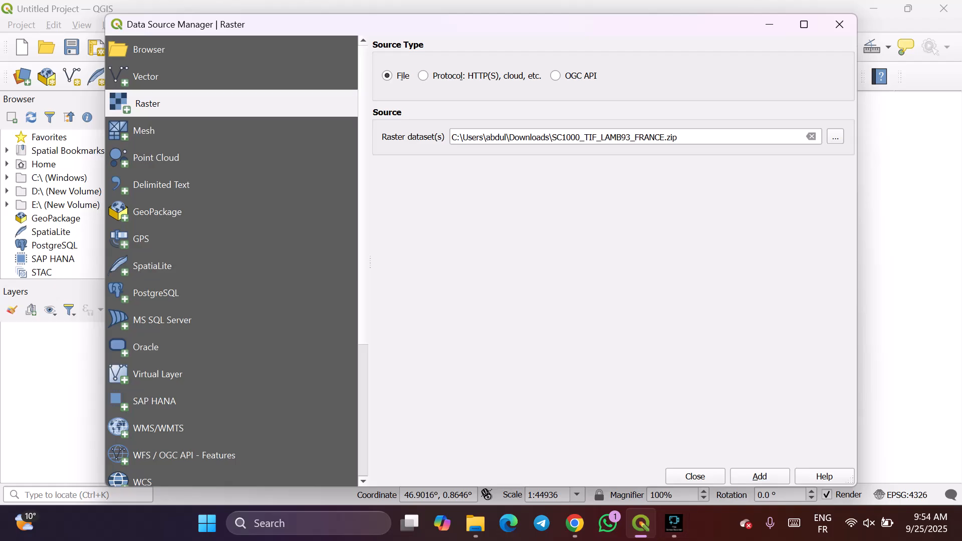
pyautogui.click(835, 136)
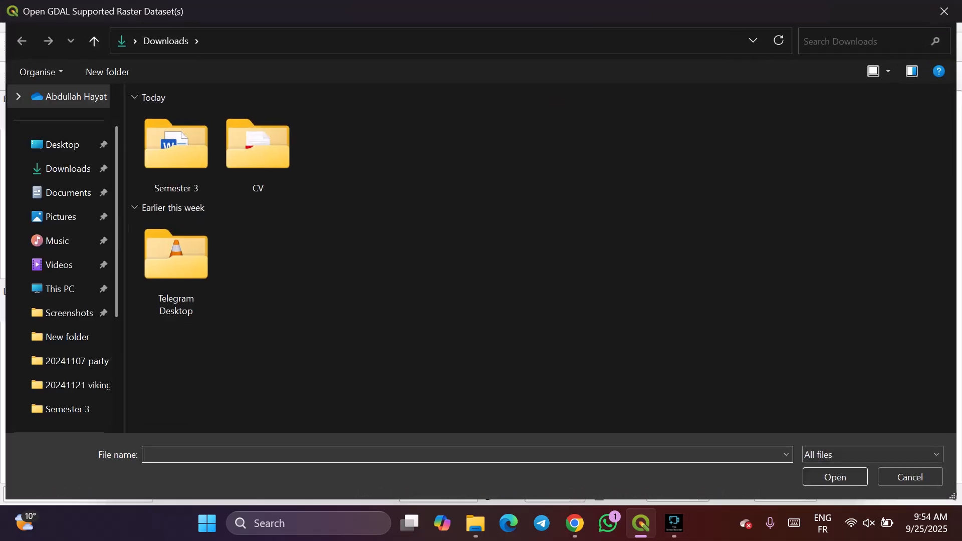
pyautogui.doubleClick(176, 150)
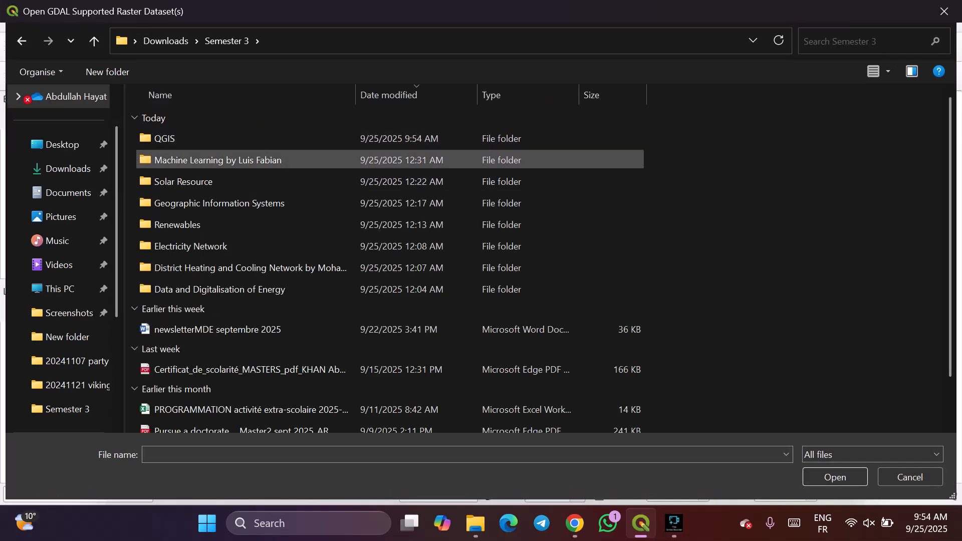
pyautogui.doubleClick(165, 138)
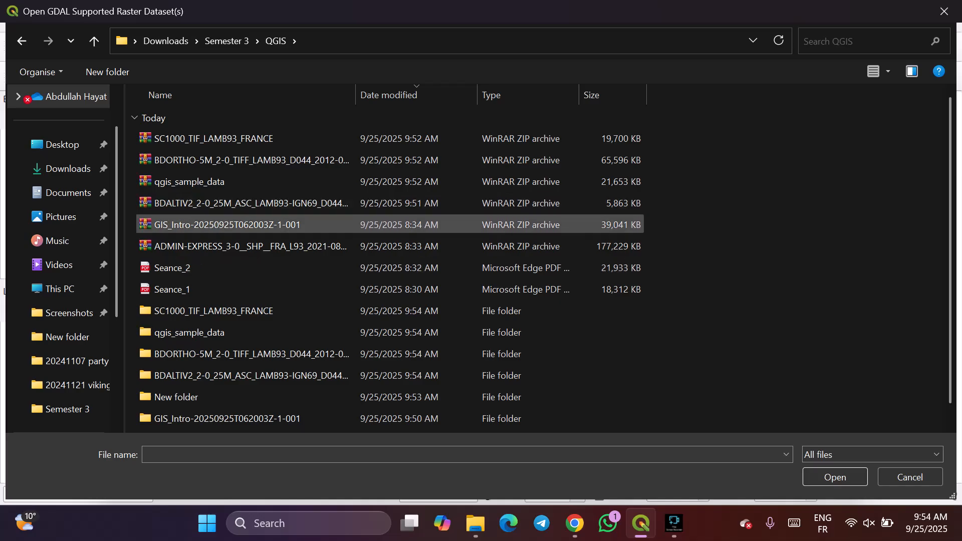
pyautogui.scroll(-2, 241, 270)
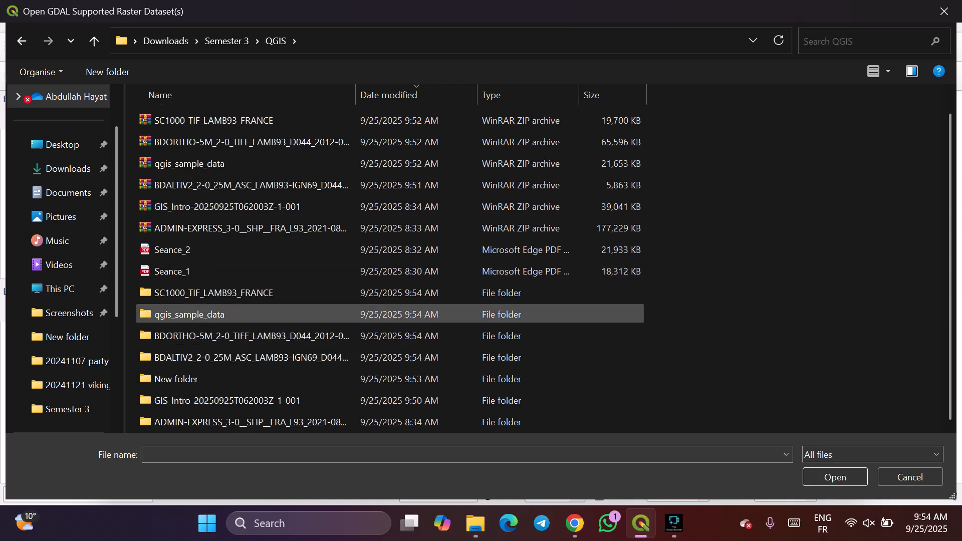
pyautogui.doubleClick(235, 293)
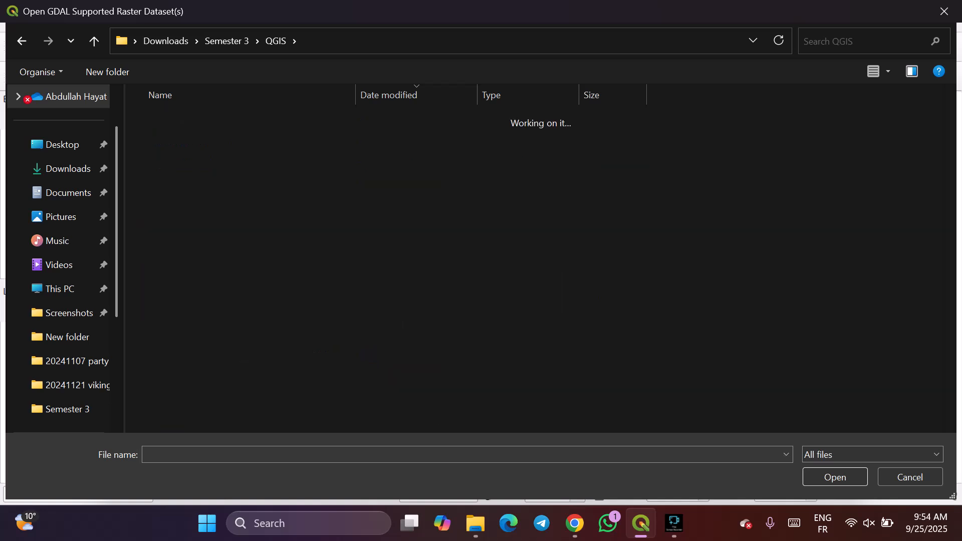
pyautogui.doubleClick(211, 138)
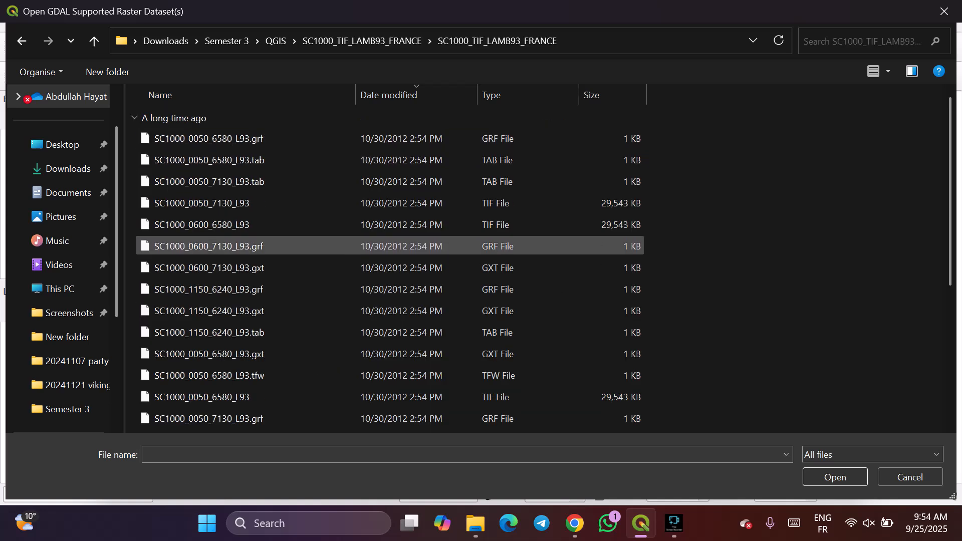
pyautogui.scroll(-3, 210, 249)
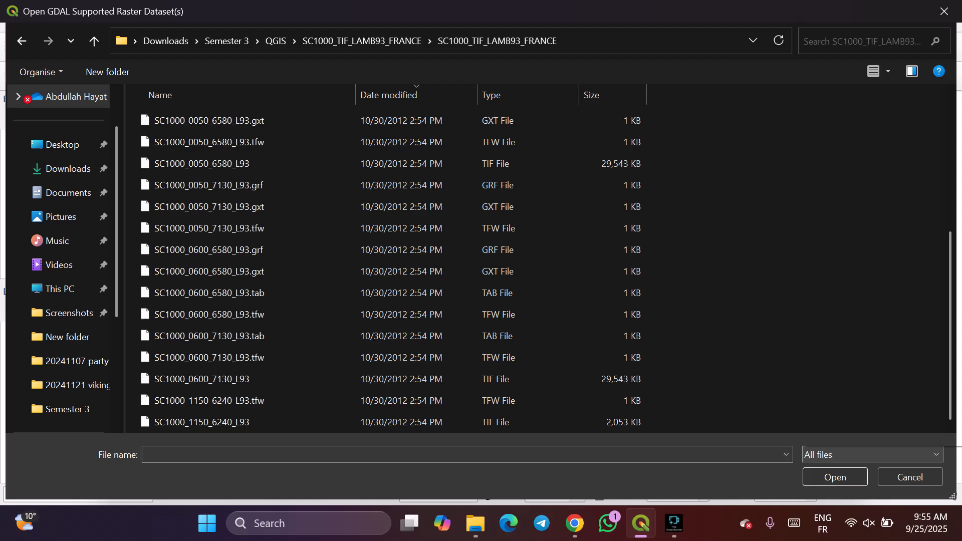
# Filter the raster dataset files by the GeoTIFF format.
pyautogui.click(872, 454)
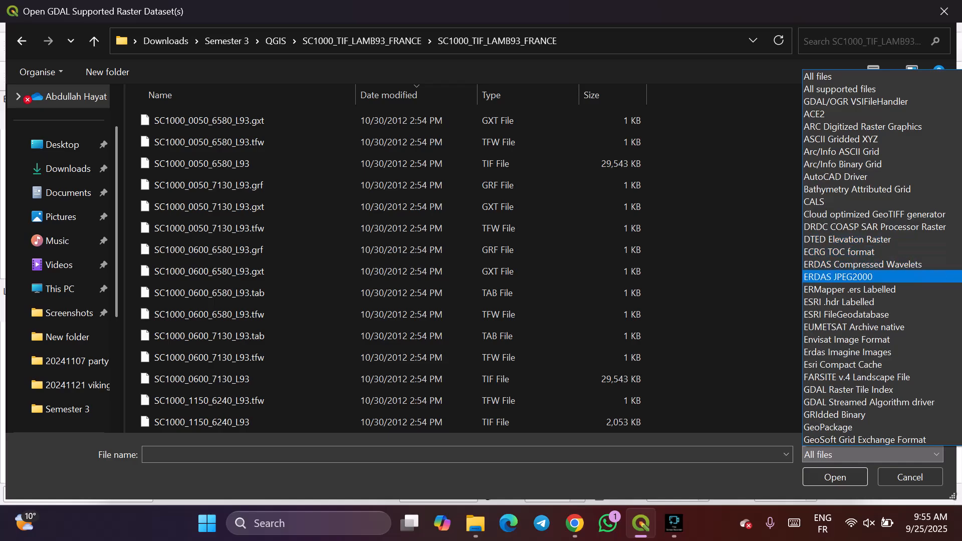
pyautogui.scroll(-2, 882, 300)
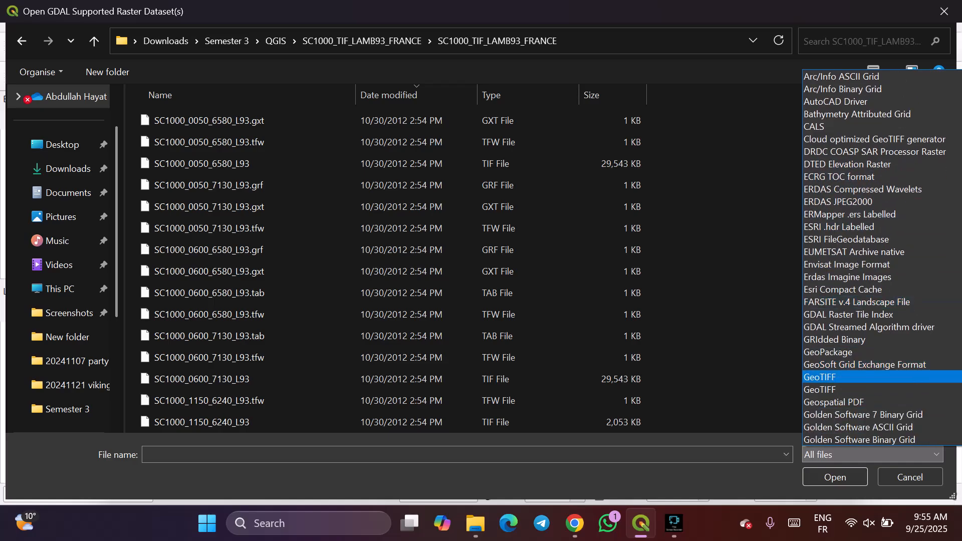
pyautogui.click(832, 377)
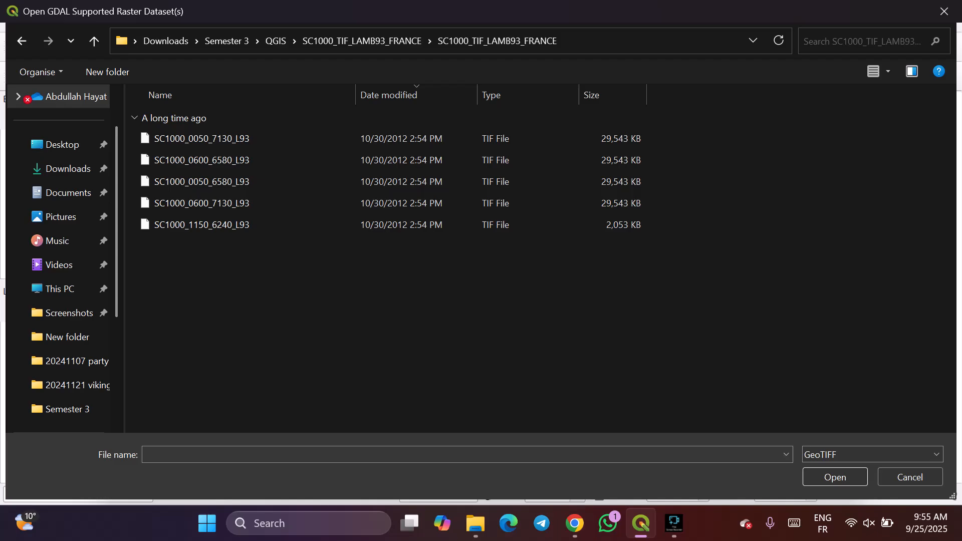
# Add all five SC1000 GeoTIFF tiles as raster layers to the untitled project and close the Data Source Manager.
pyautogui.moveTo(203, 313); pyautogui.dragTo(225, 120)
pyautogui.click(834, 477)
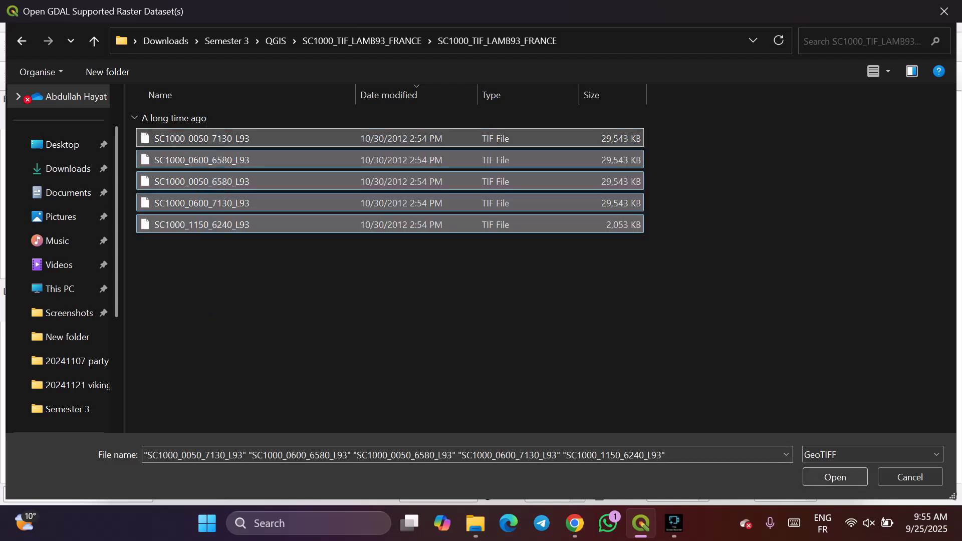
pyautogui.click(760, 475)
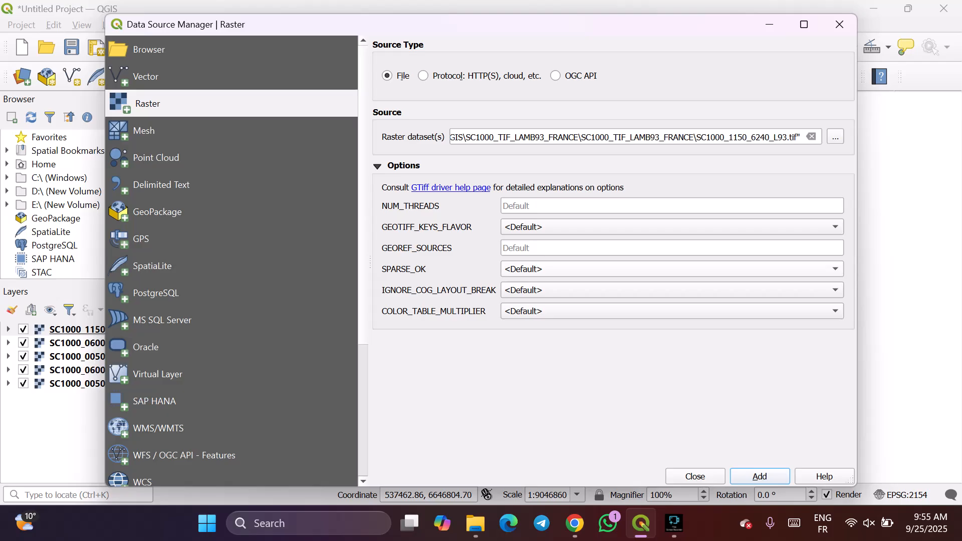
pyautogui.click(695, 475)
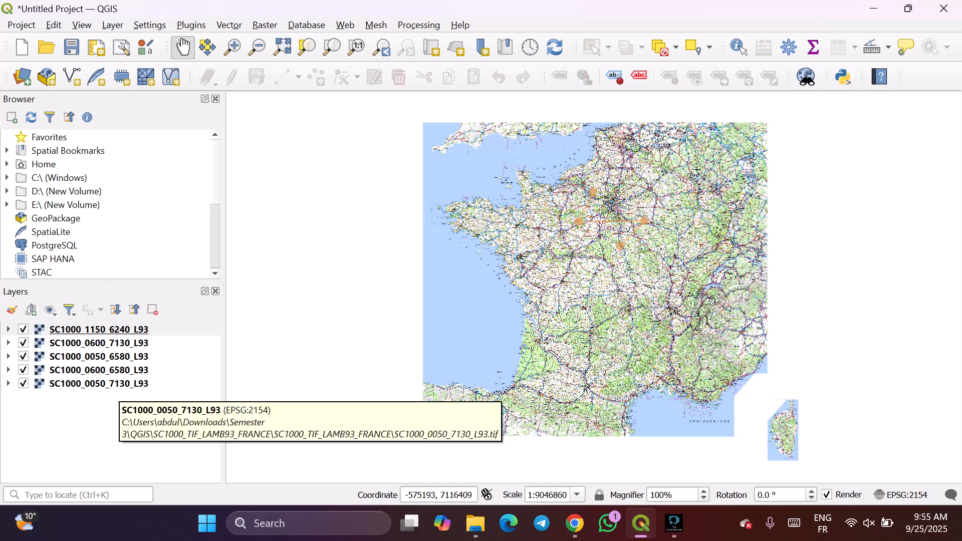
# Open the Lec 1 project from the New folder, discarding the untitled project's changes.
pyautogui.click(21, 25)
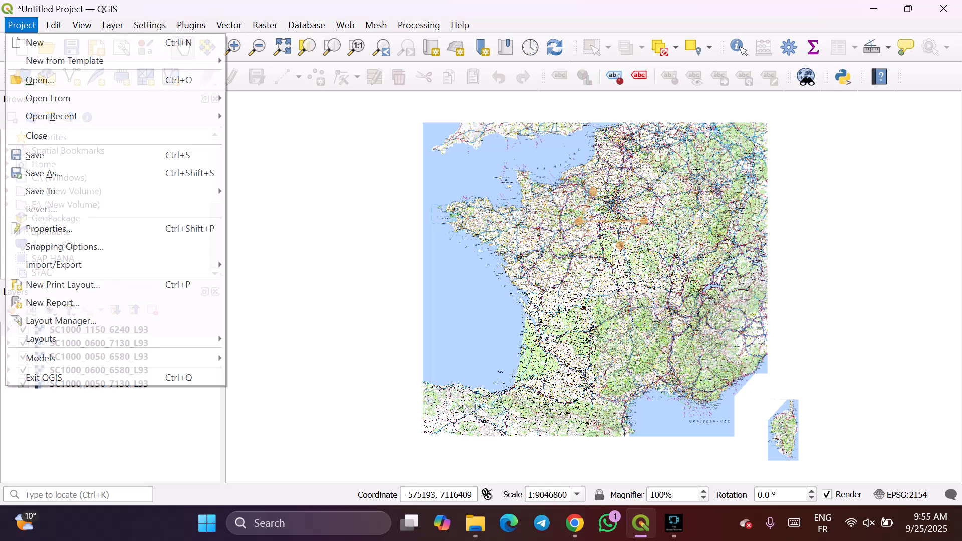
pyautogui.click(40, 80)
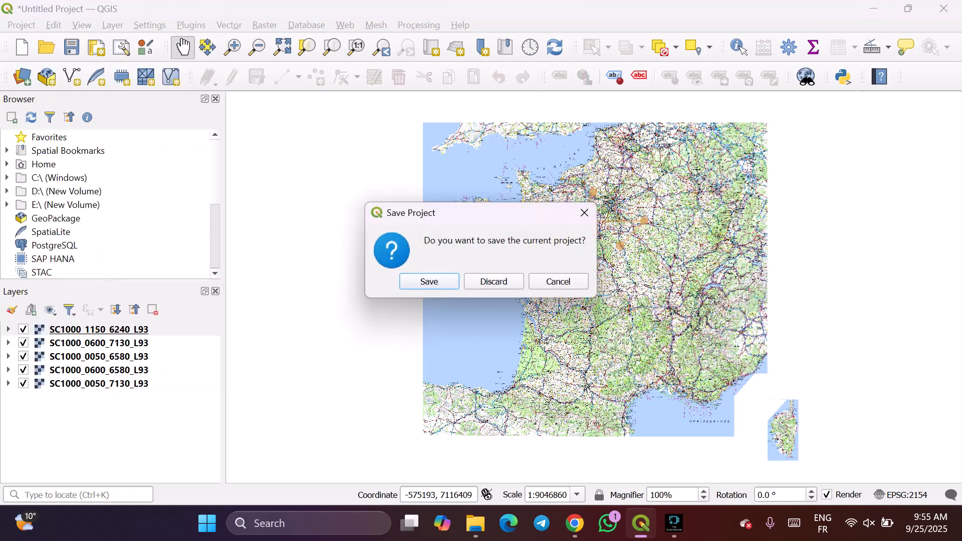
pyautogui.click(494, 281)
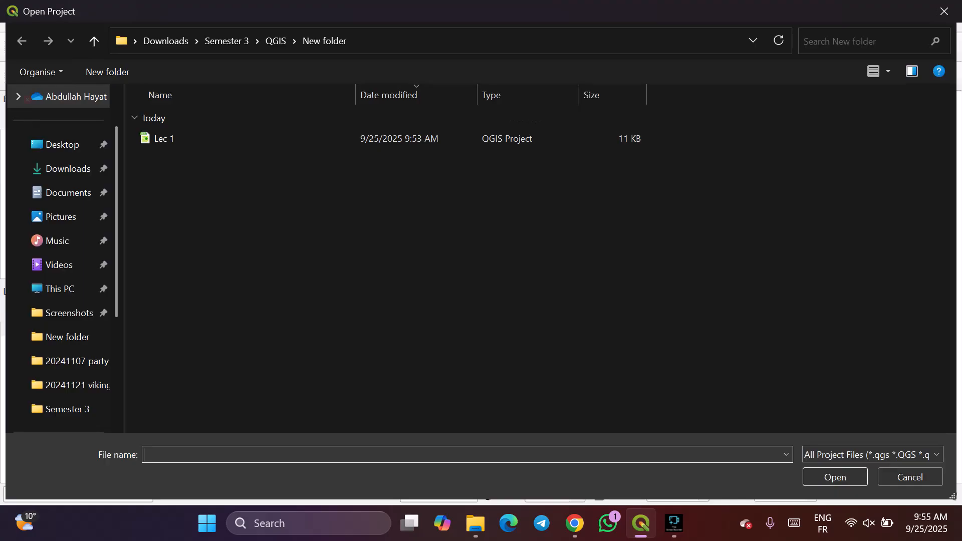
pyautogui.doubleClick(163, 139)
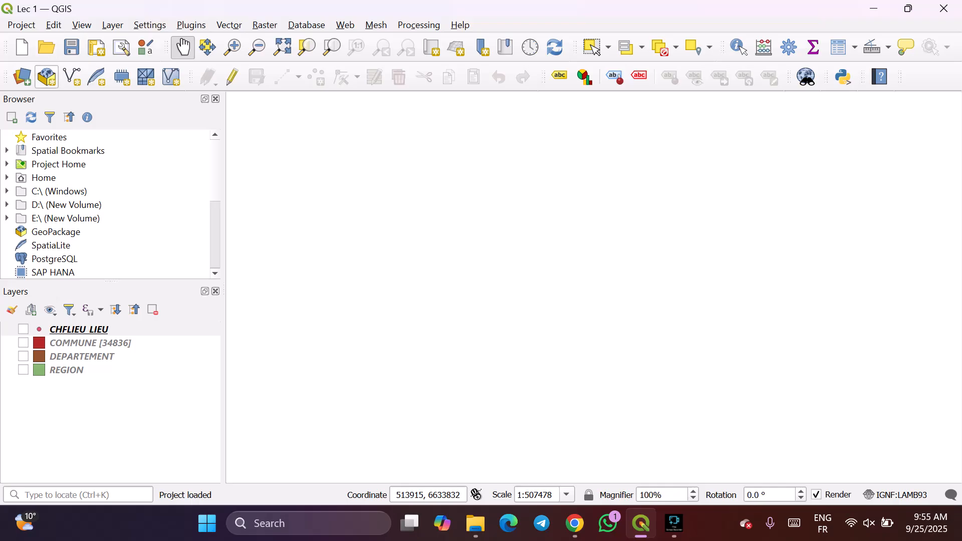
# Add the five SC1000 GeoTIFF tiles to the Lec 1 project as raster layers through the Data Source Manager.
pyautogui.click(22, 77)
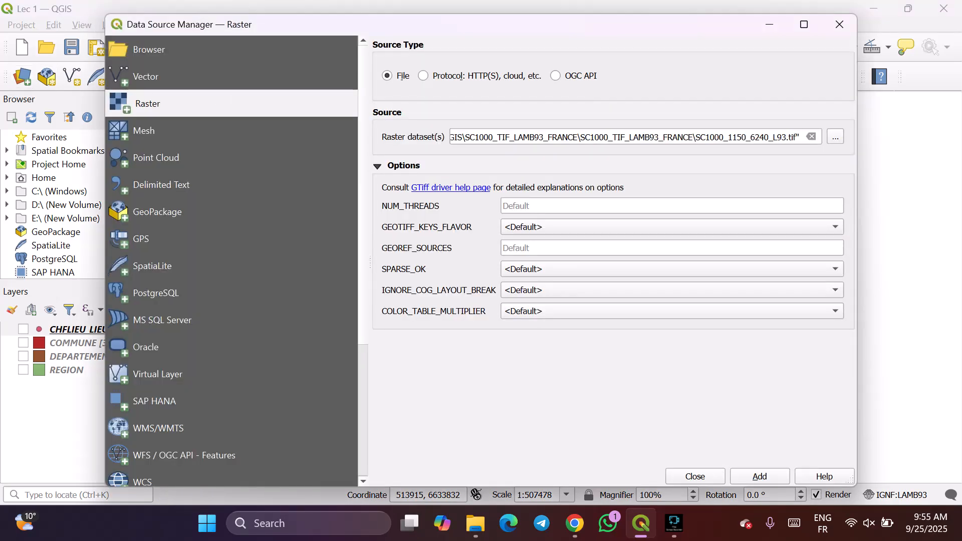
pyautogui.click(835, 136)
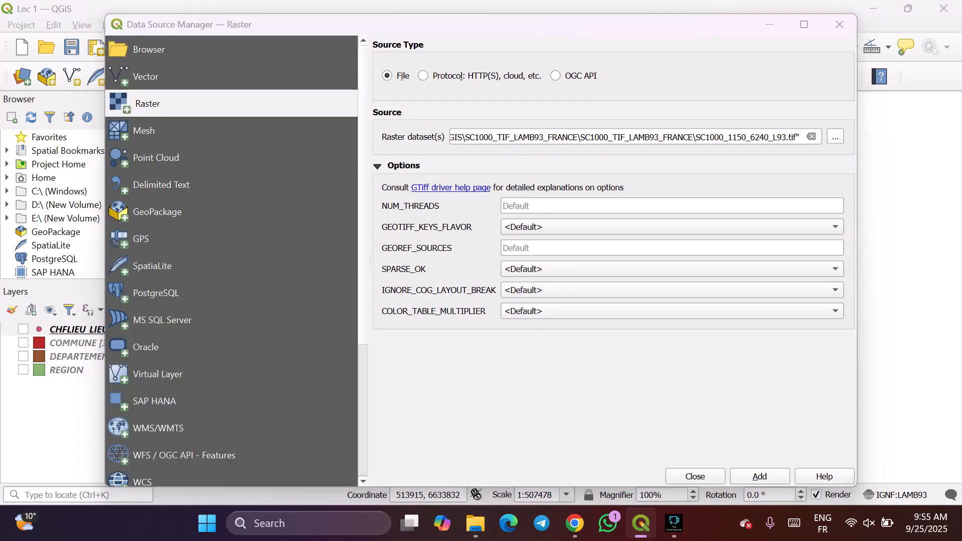
pyautogui.moveTo(290, 317); pyautogui.dragTo(255, 132)
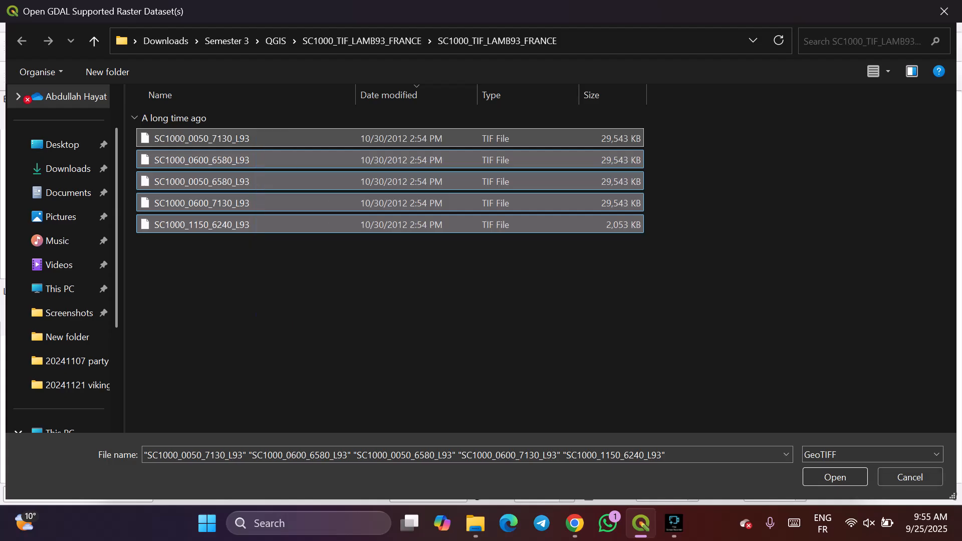
pyautogui.click(835, 477)
pyautogui.click(759, 476)
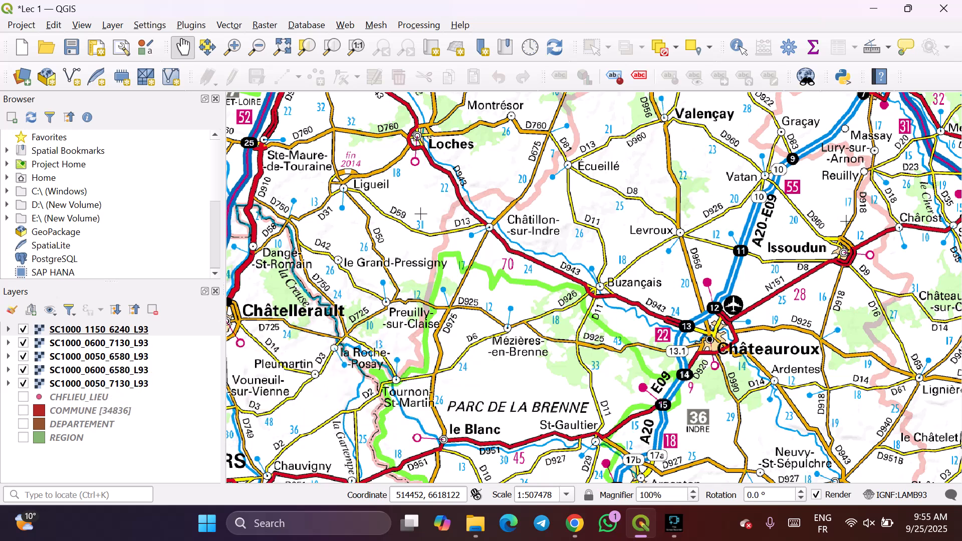
# Select the REGION layer and show the whole France raster mosaic centred in the map canvas.
pyautogui.click(156, 439)
pyautogui.scroll(-4, 385, 344)
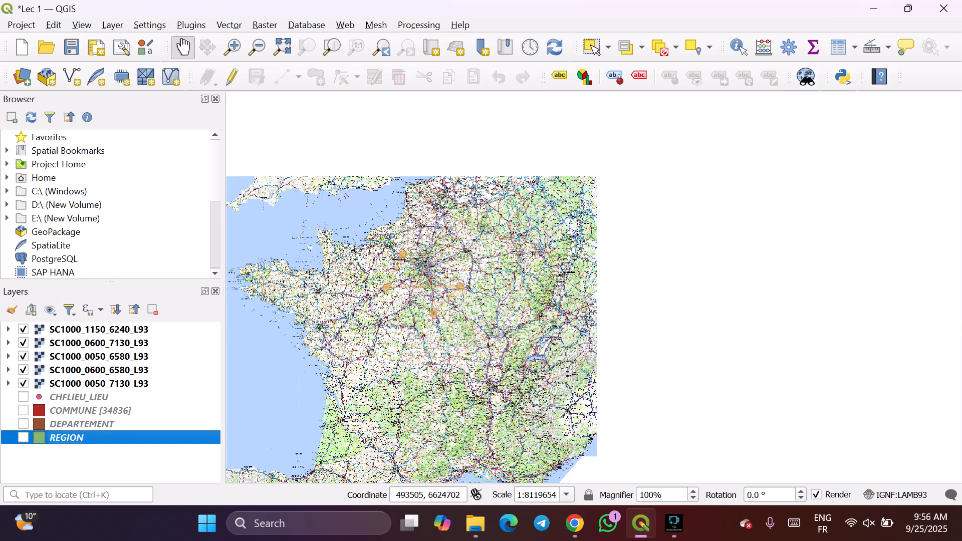
pyautogui.scroll(-1, 369, 347)
pyautogui.moveTo(399, 230); pyautogui.dragTo(530, 175)
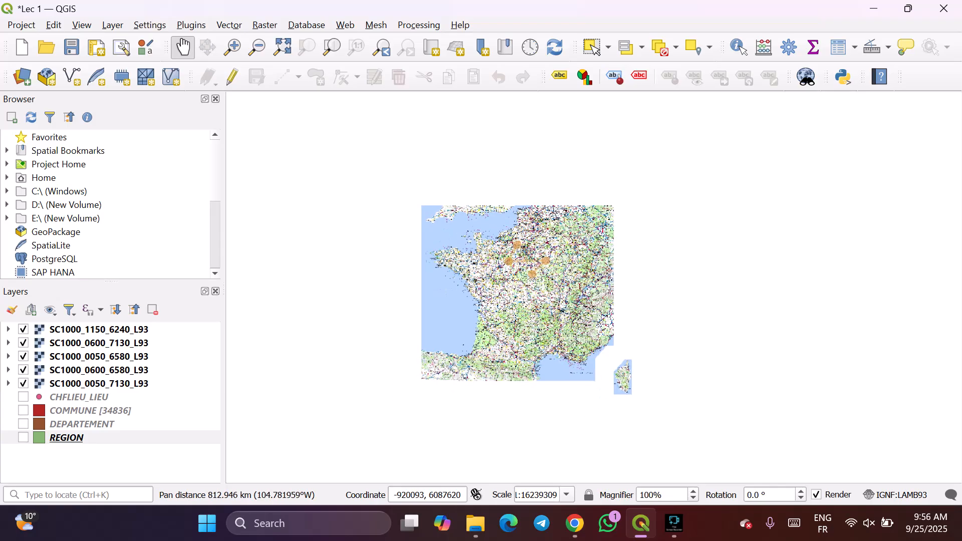
# Hide all five SC1000 raster layers in the map canvas.
pyautogui.press('F2')
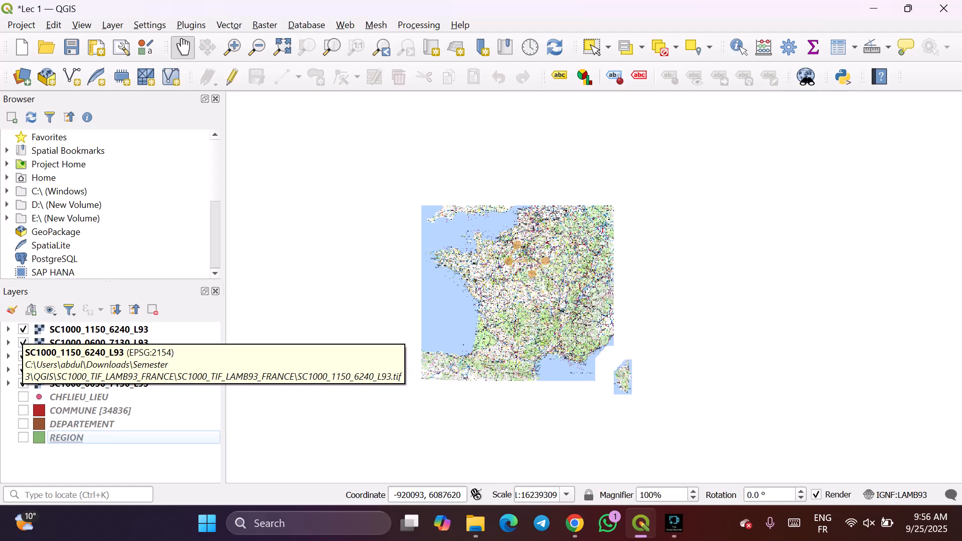
pyautogui.click(23, 329)
pyautogui.click(23, 343)
pyautogui.click(23, 357)
pyautogui.click(23, 371)
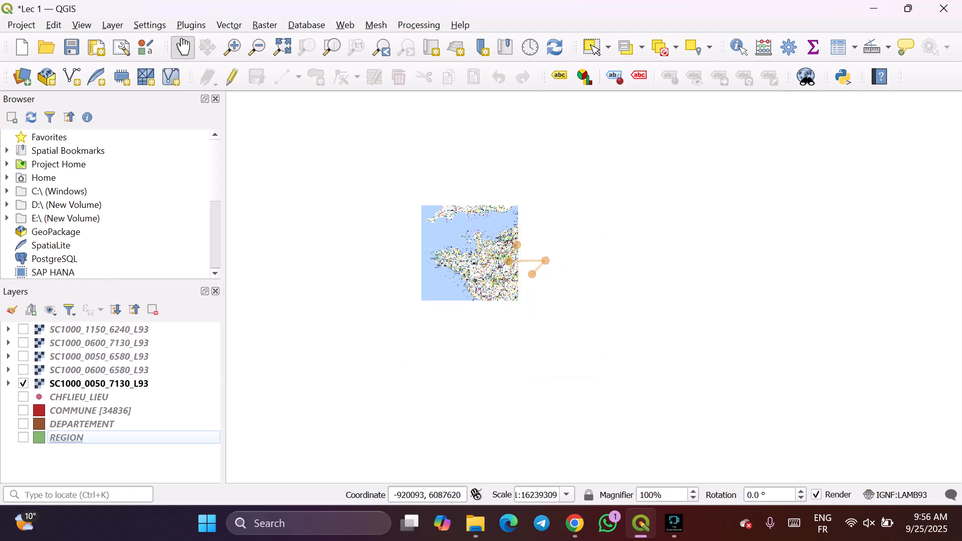
pyautogui.click(23, 384)
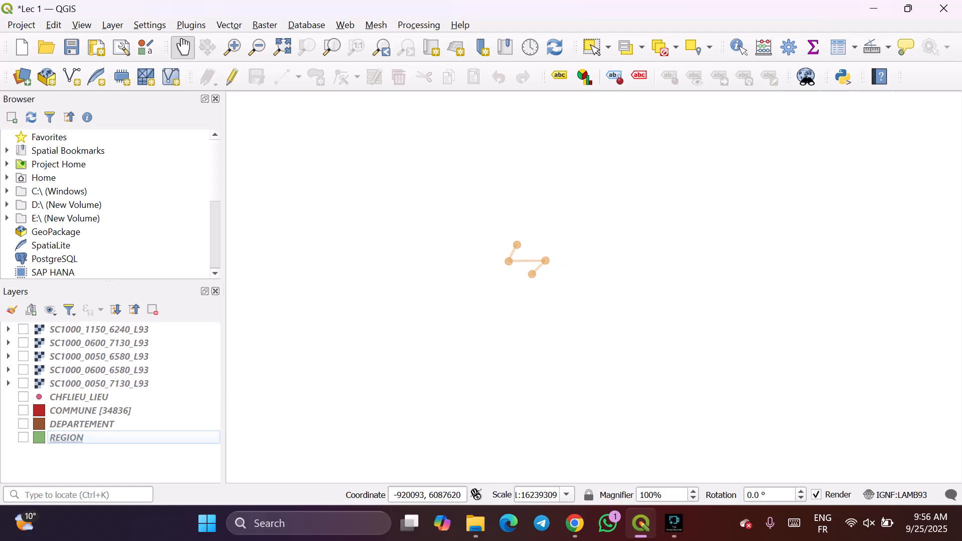
# Try to move the CHFLIEU_LIEU layer above the SC1000 tiles, and briefly show it in the map before hiding it again.
pyautogui.moveTo(80, 396); pyautogui.dragTo(69, 334)
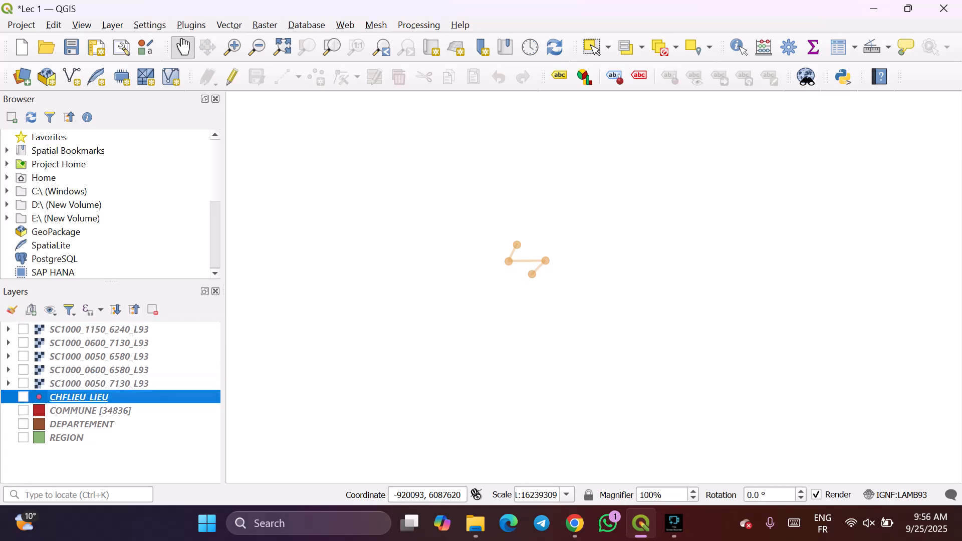
pyautogui.click(23, 397)
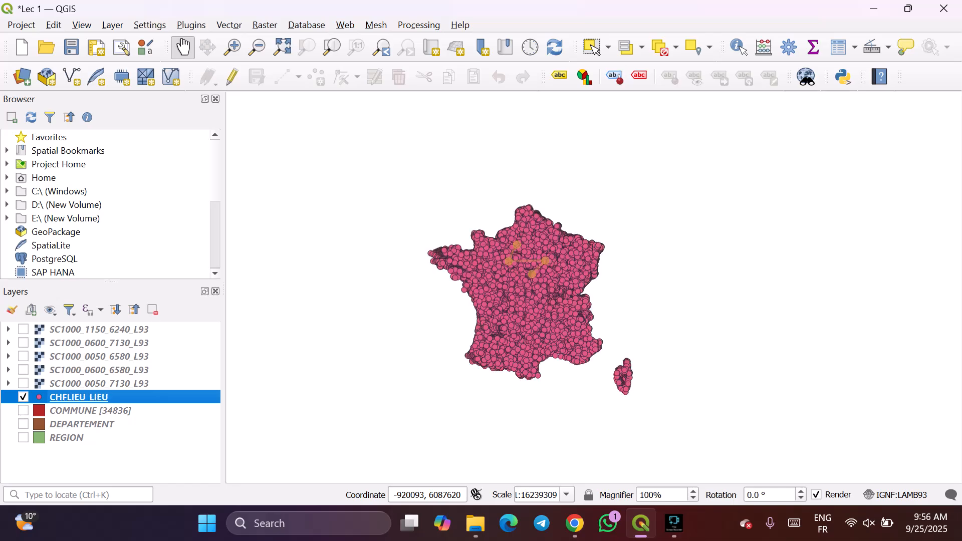
pyautogui.click(134, 309)
pyautogui.click(23, 397)
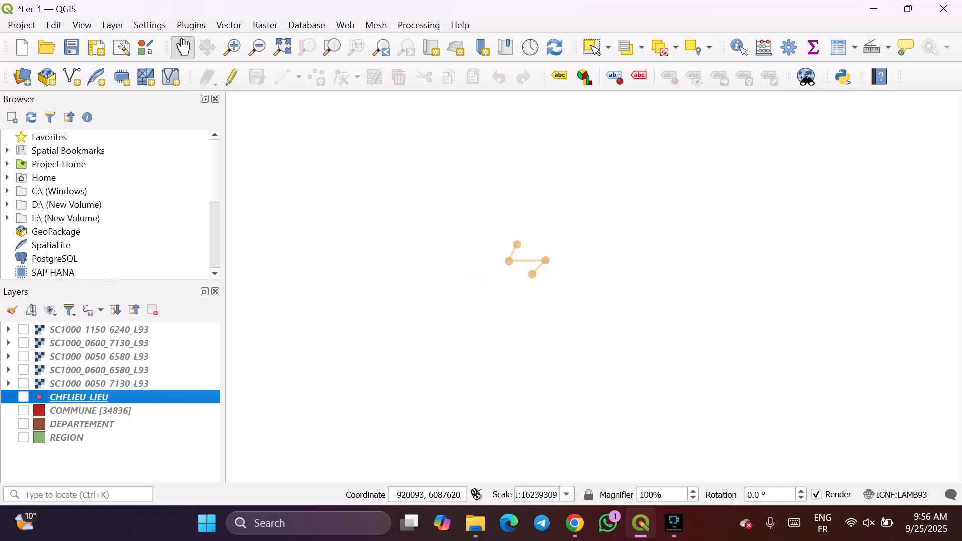
pyautogui.click(23, 438)
pyautogui.click(24, 449)
pyautogui.click(23, 437)
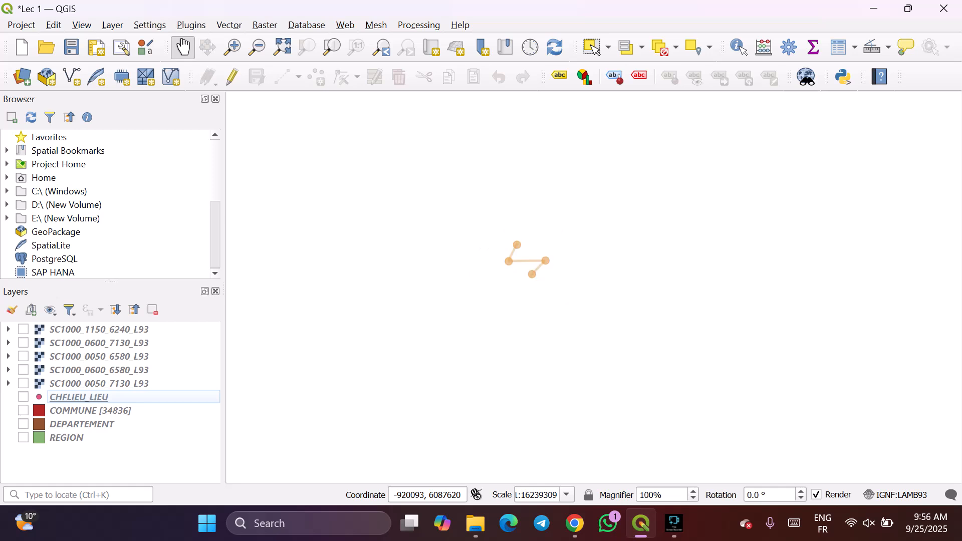
# Add a new layer group with its default name and switch off its visibility.
pyautogui.rightClick(108, 454)
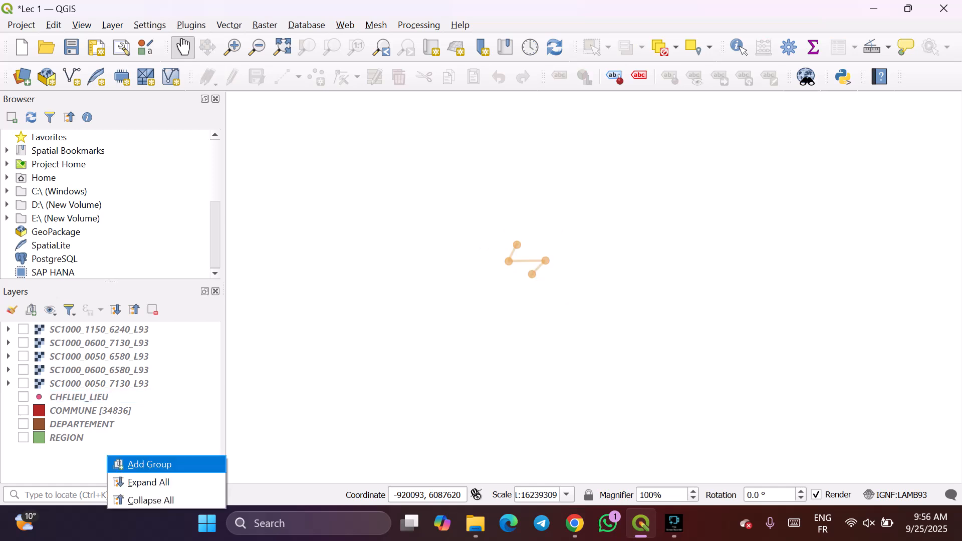
pyautogui.click(147, 462)
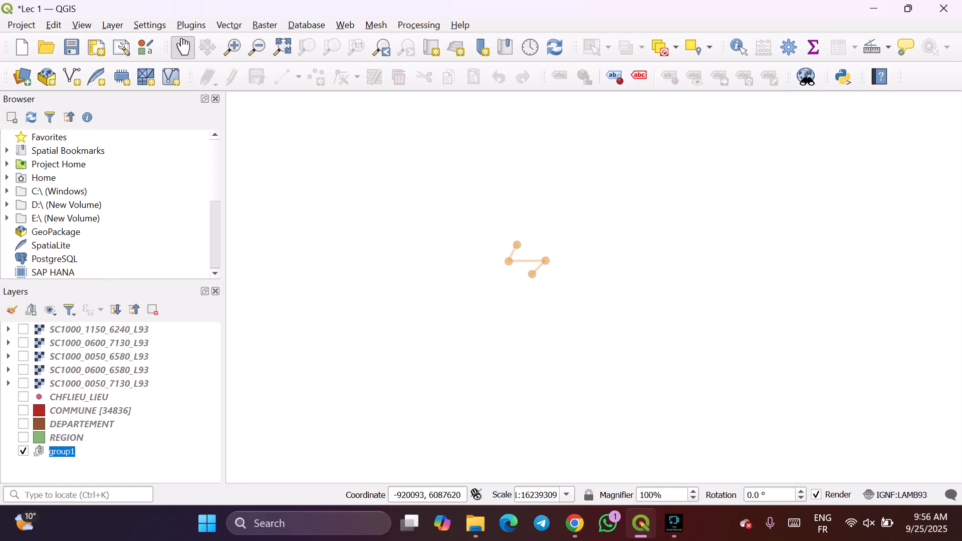
pyautogui.click(23, 451)
# Make all five SC1000 raster layers visible in the map again.
pyautogui.click(23, 330)
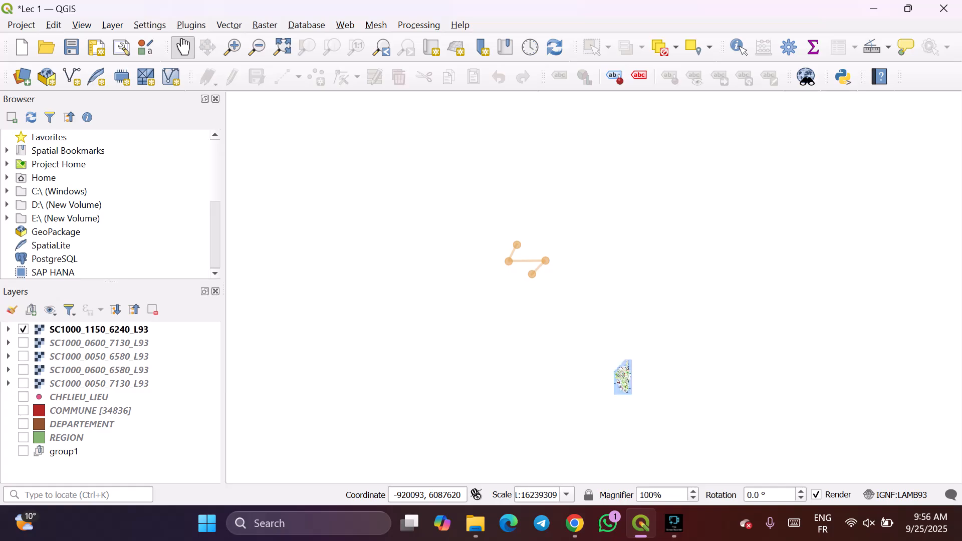
pyautogui.click(23, 342)
pyautogui.click(23, 356)
pyautogui.click(23, 369)
pyautogui.click(23, 383)
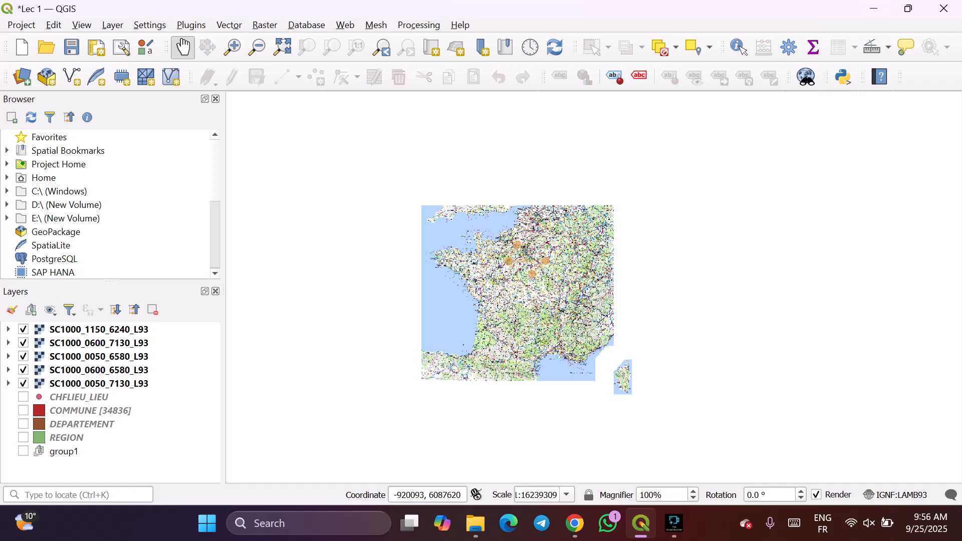
# Expand the legends of all layers in the layer tree and collapse them again.
pyautogui.click(116, 309)
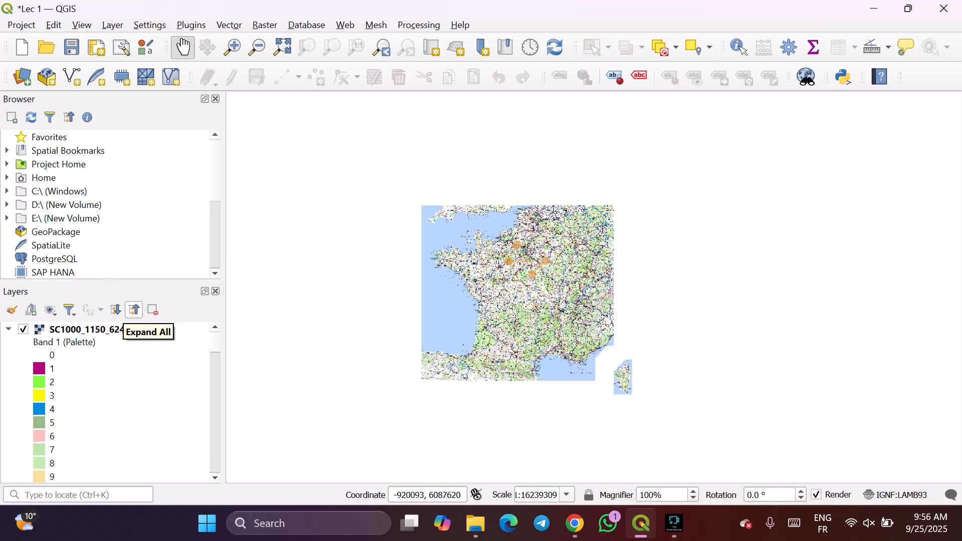
pyautogui.click(135, 310)
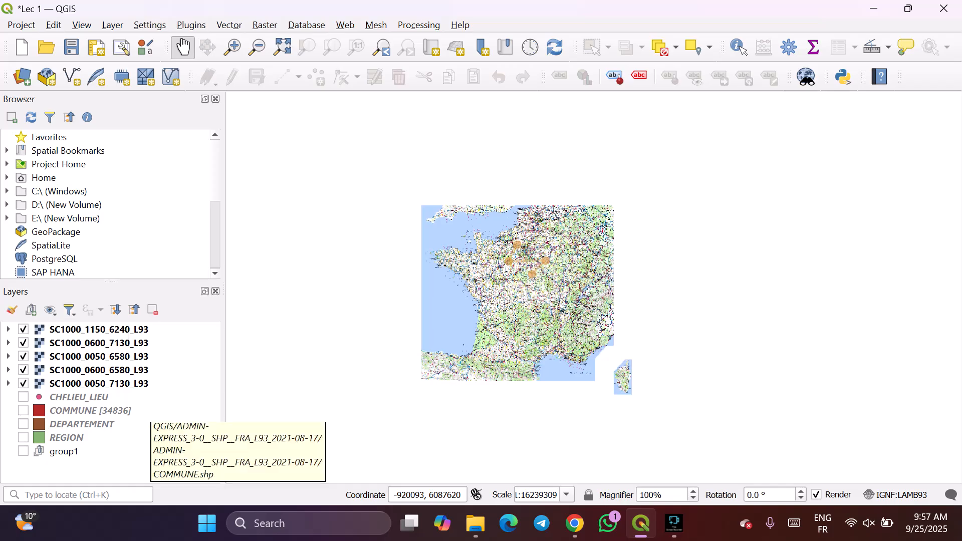
pyautogui.rightClick(60, 329)
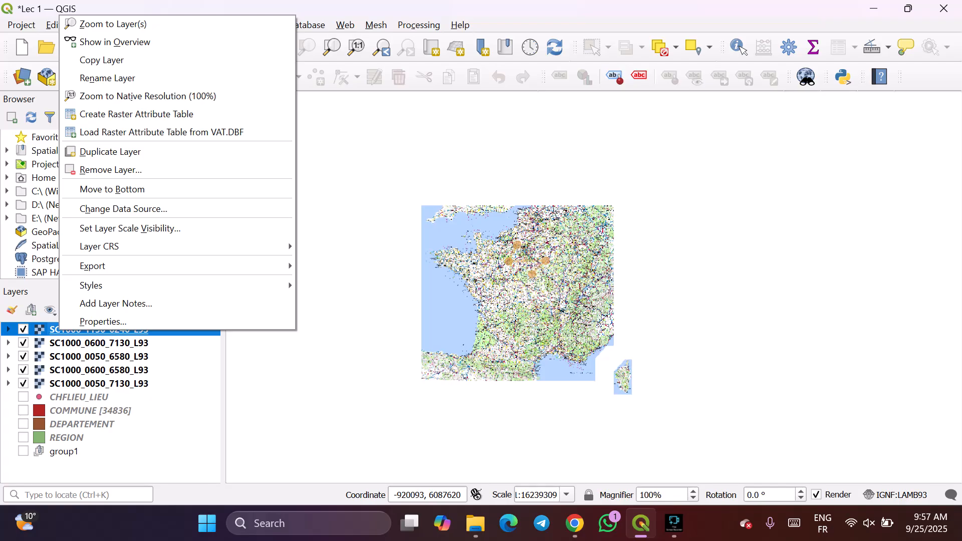
pyautogui.rightClick(188, 423)
# Add a layer group named Scan 1000 and move it above the SC1000 raster layers.
pyautogui.rightClick(156, 474)
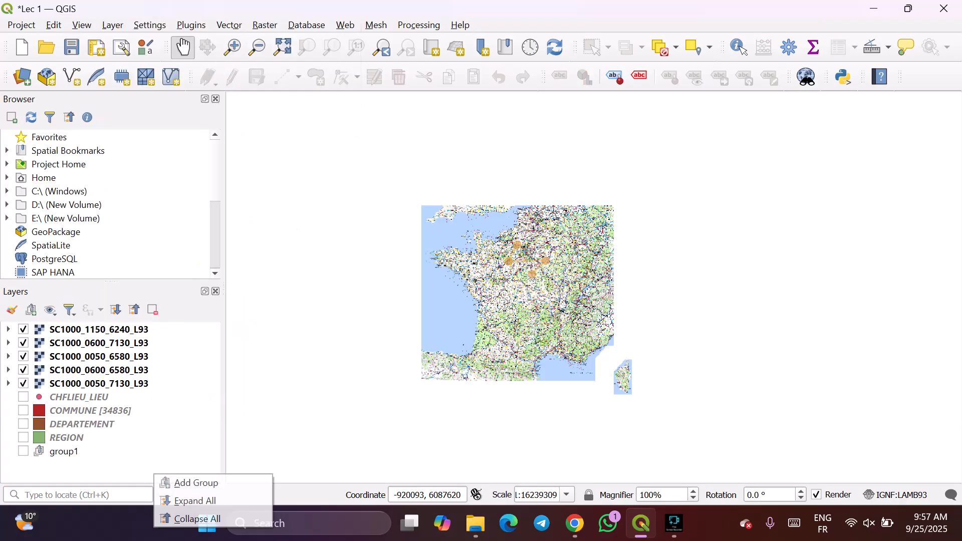
pyautogui.click(196, 482)
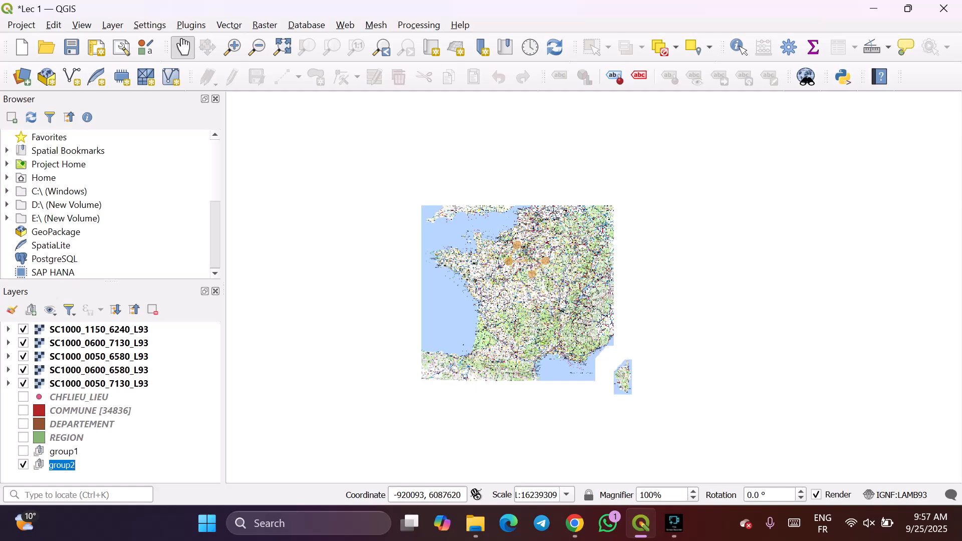
pyautogui.write('Scan 1000')
pyautogui.press('Return')
pyautogui.moveTo(69, 464); pyautogui.dragTo(70, 325)
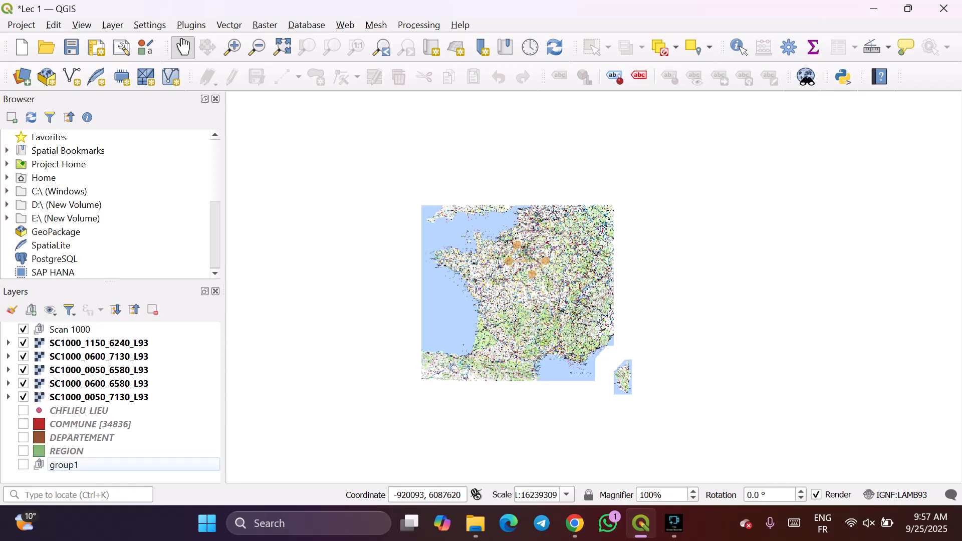
# Remove the empty group1 from the layer tree.
pyautogui.click(99, 371)
pyautogui.click(67, 452)
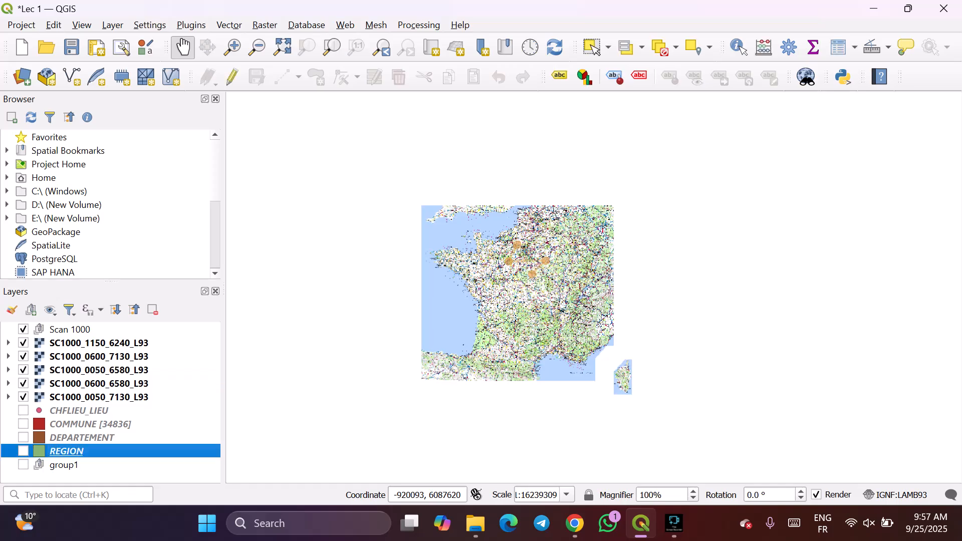
pyautogui.click(64, 465)
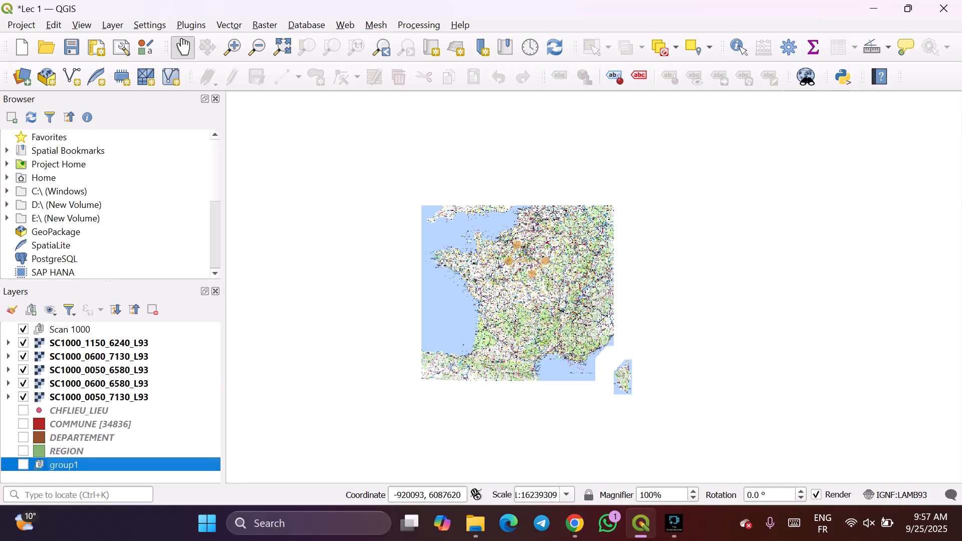
pyautogui.click(153, 310)
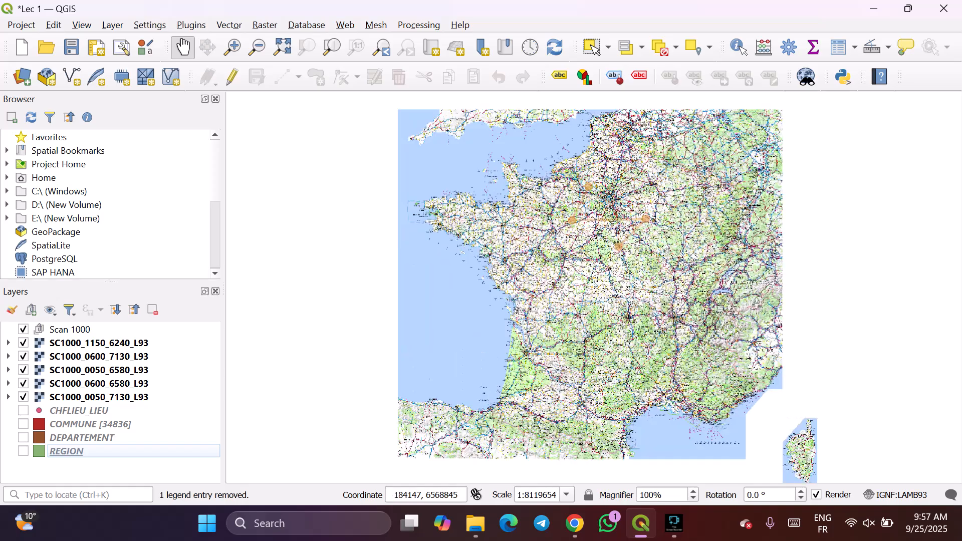
pyautogui.scroll(1, 445, 302)
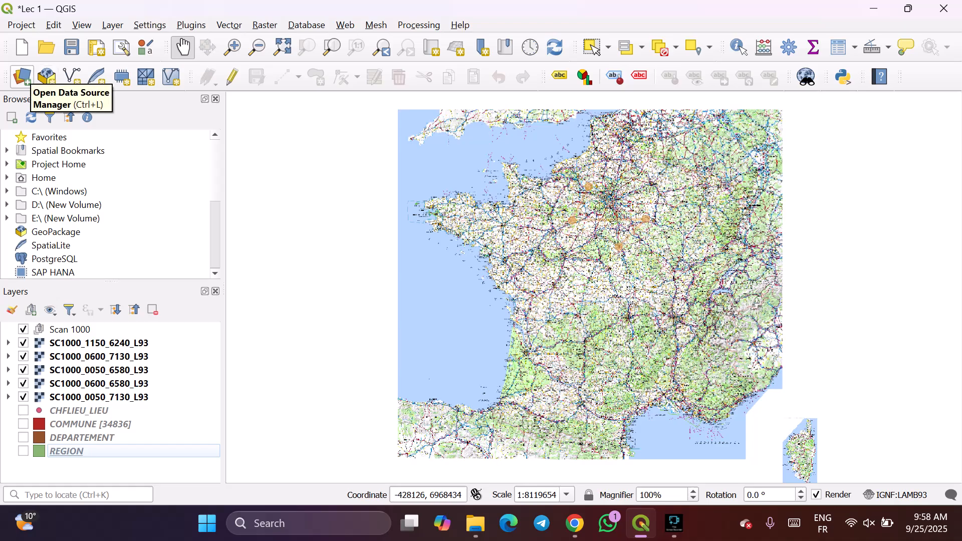
# Open the raster file selection of the Data Source Manager and browse via the QGIS folder to the inner SC1000_TIF_LAMB93_FRANCE folder.
pyautogui.click(22, 77)
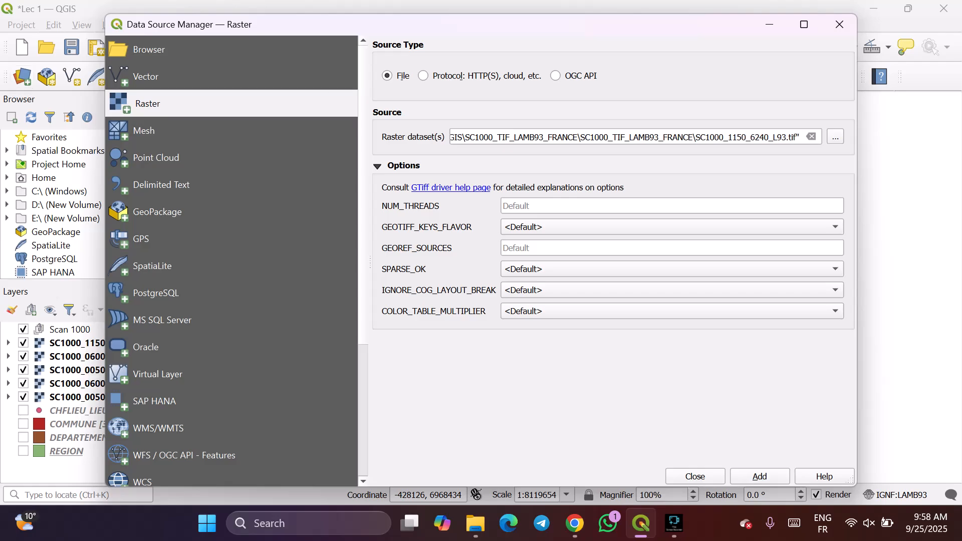
pyautogui.click(835, 136)
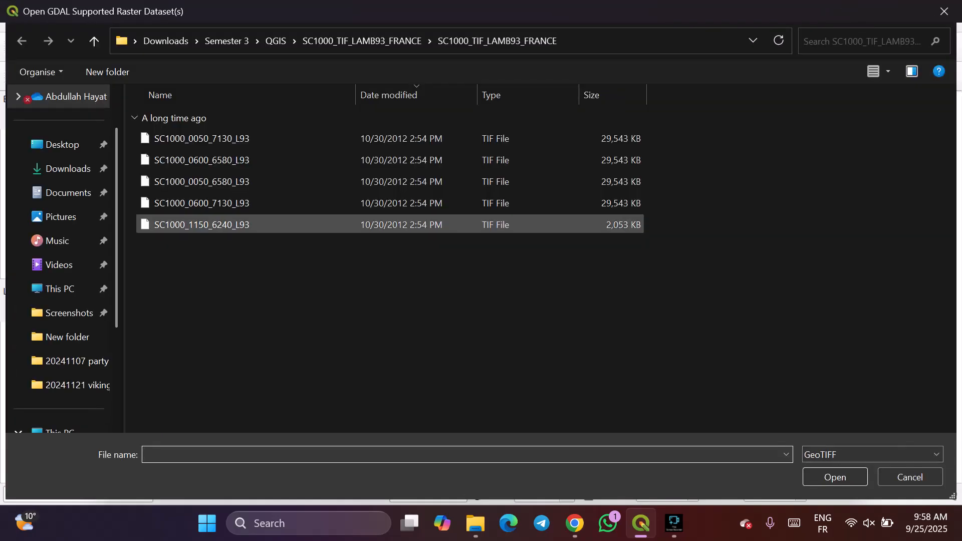
pyautogui.click(93, 41)
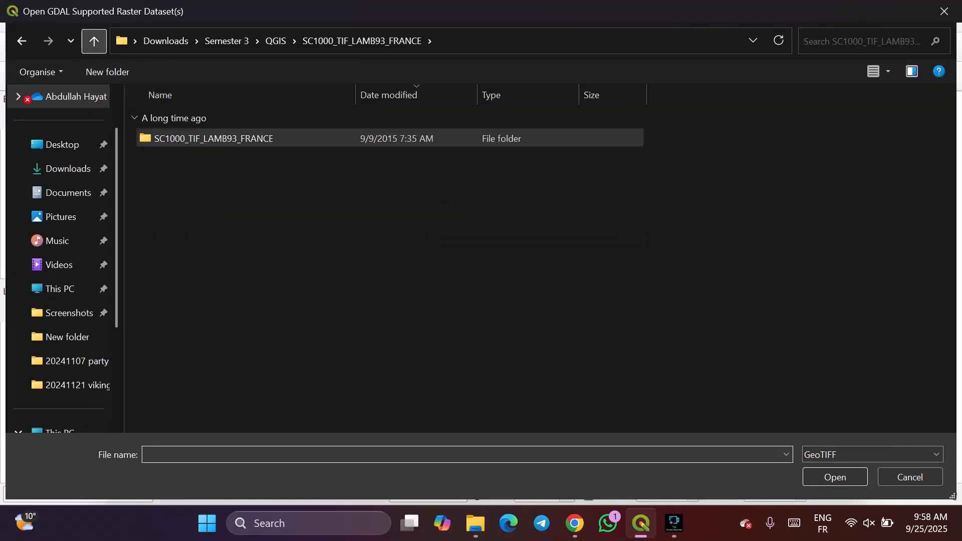
pyautogui.click(94, 40)
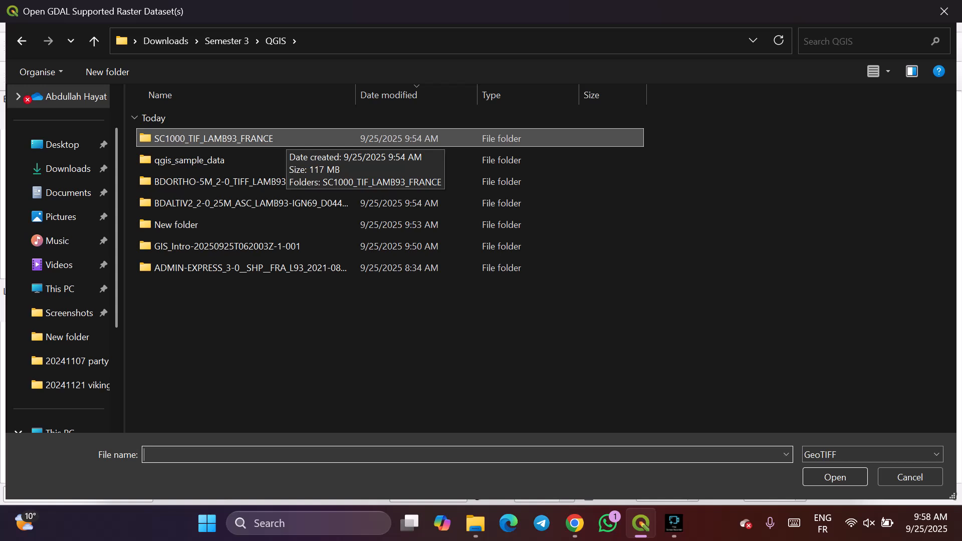
pyautogui.doubleClick(273, 141)
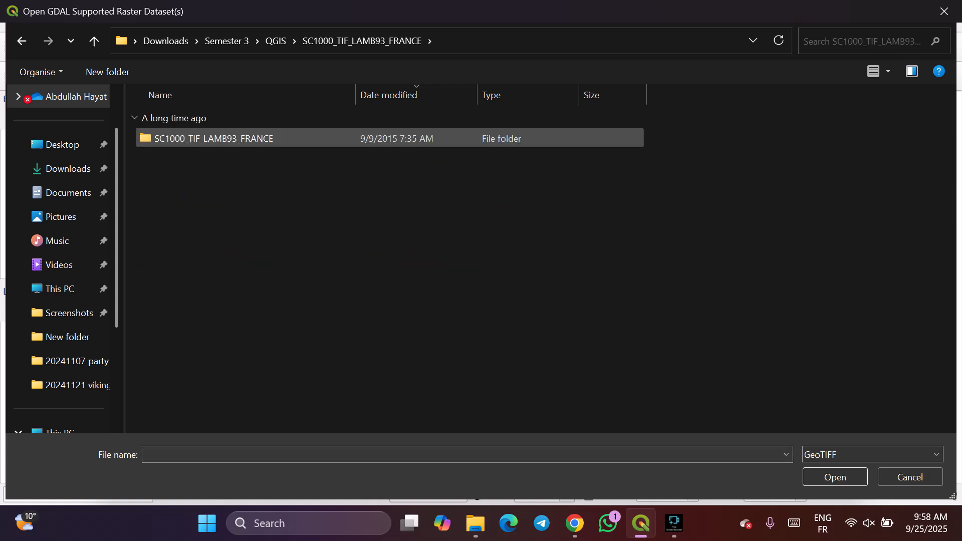
pyautogui.doubleClick(322, 140)
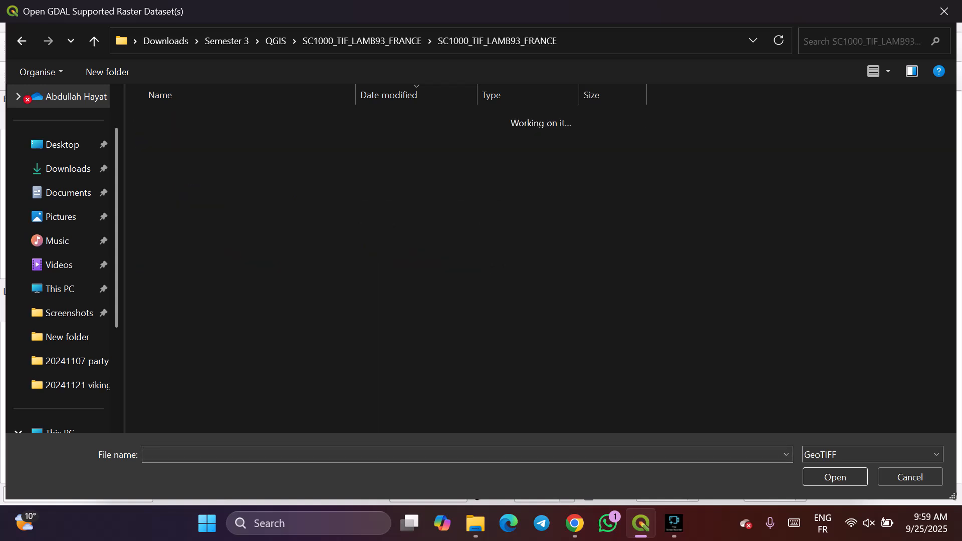
# Examine the list of supported raster file formats in the file selection dialog, keeping the GeoTIFF filter.
pyautogui.click(873, 455)
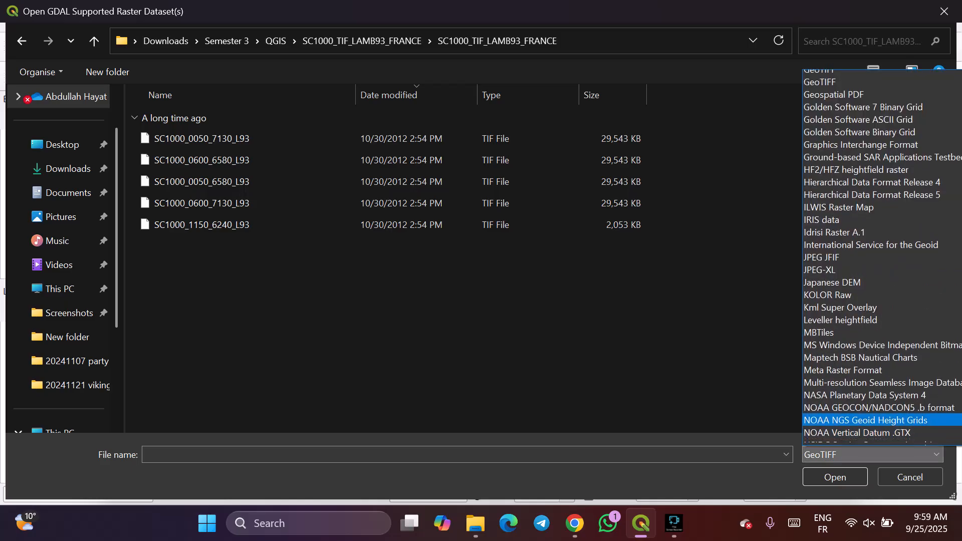
pyautogui.scroll(-5, 881, 407)
pyautogui.scroll(-5, 882, 257)
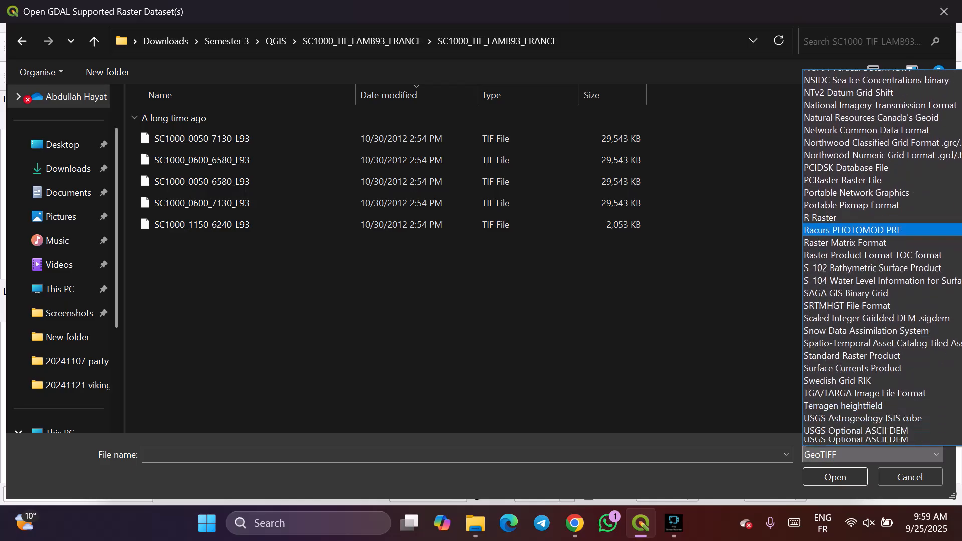
pyautogui.scroll(6, 882, 257)
pyautogui.scroll(10, 881, 257)
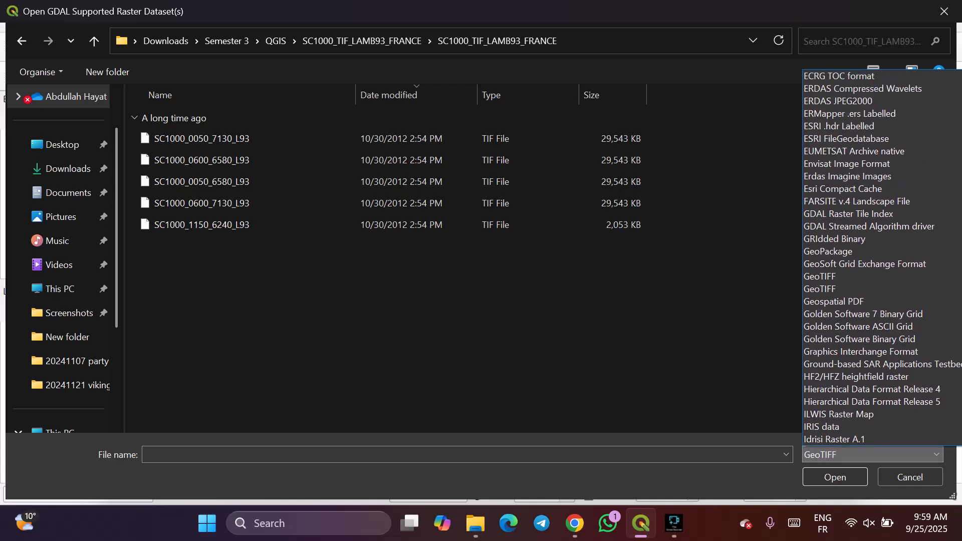
pyautogui.scroll(-7, 882, 257)
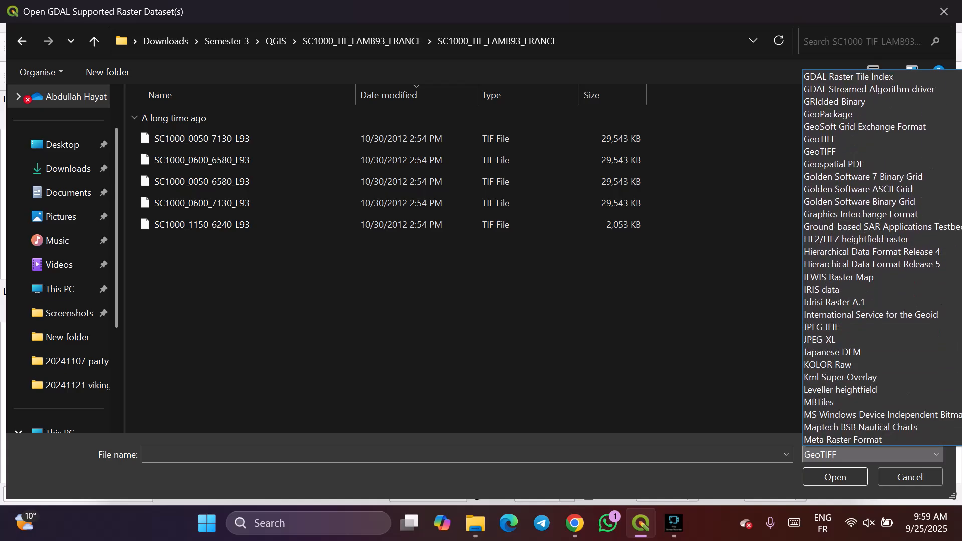
pyautogui.scroll(-10, 882, 257)
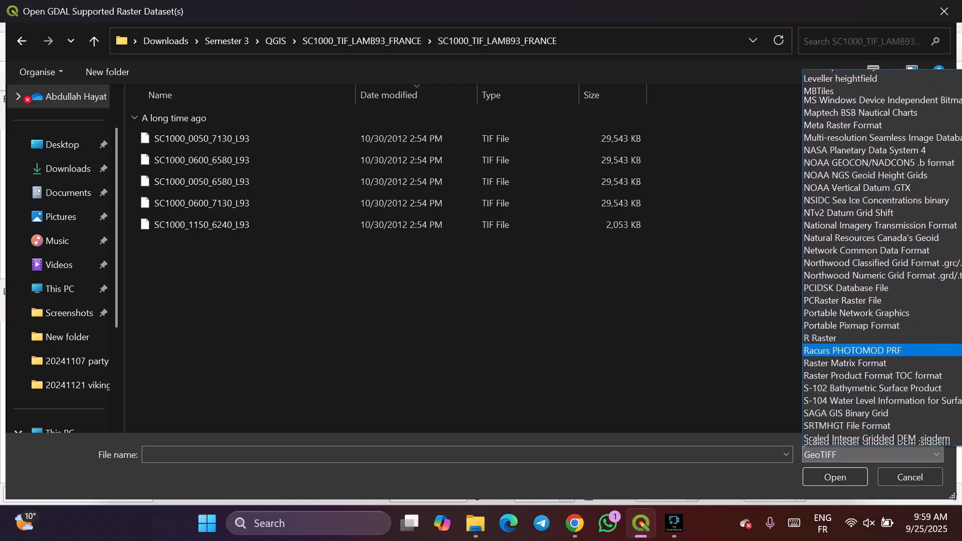
pyautogui.scroll(20, 881, 257)
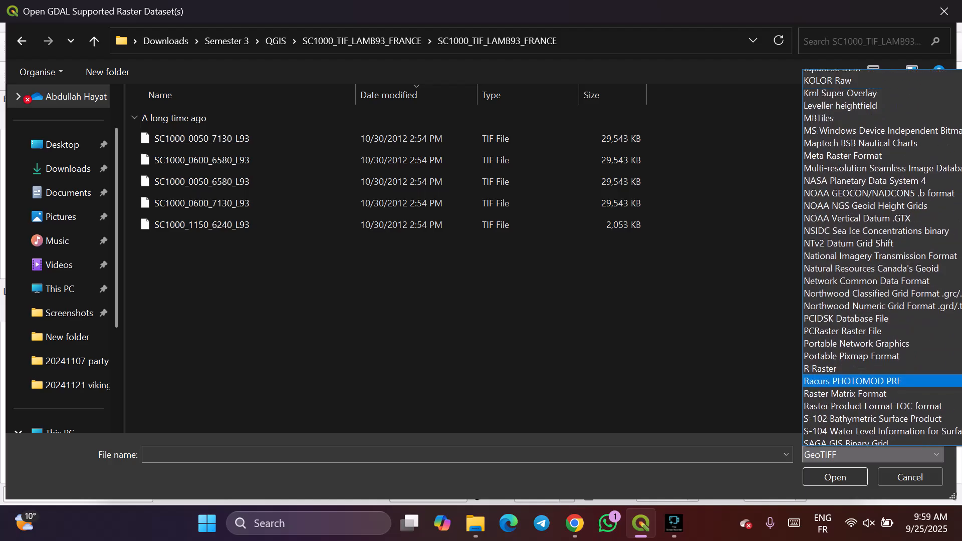
pyautogui.scroll(1, 881, 256)
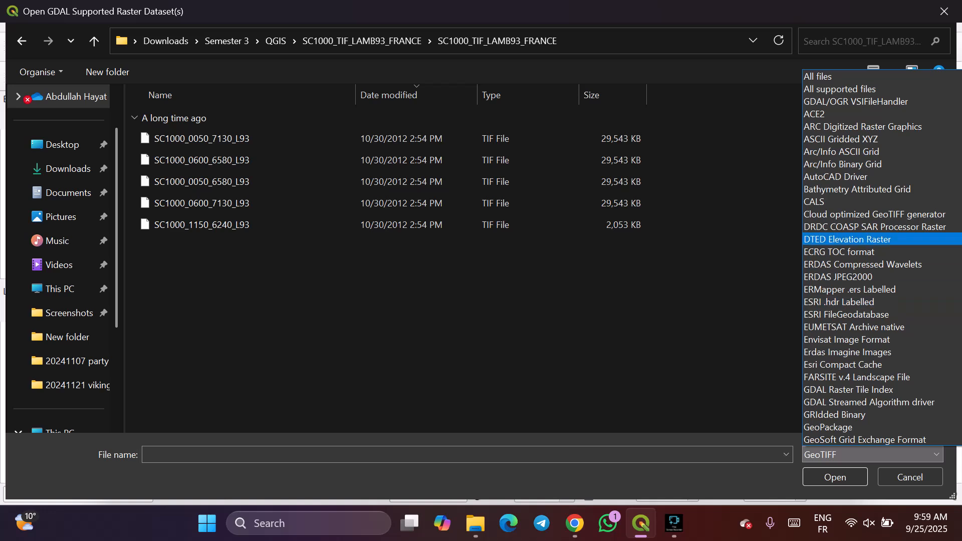
pyautogui.click(701, 226)
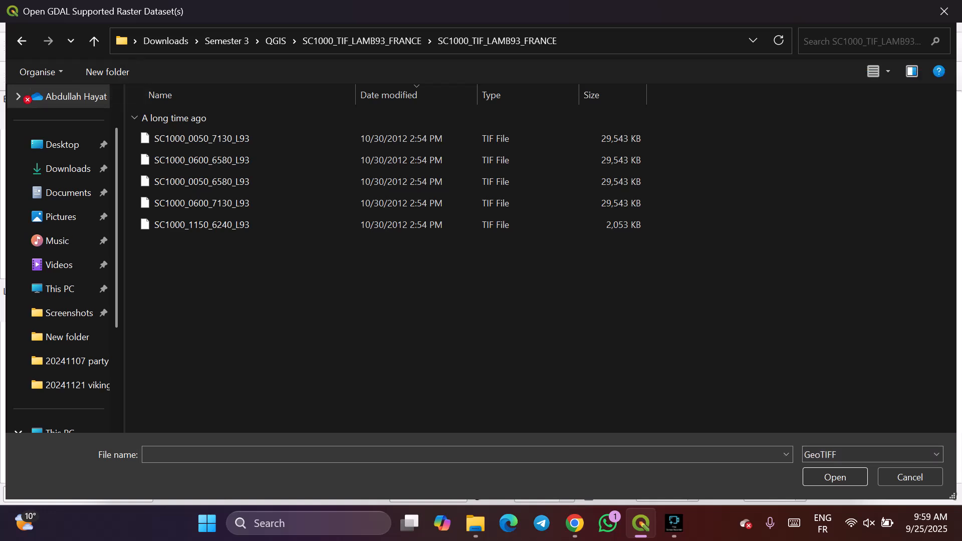
# Check the QGIS and Semester 3 folders and the shared QGIS_Discover Drive folder for the SCAN25 dataset.
pyautogui.click(94, 41)
pyautogui.click(94, 41)
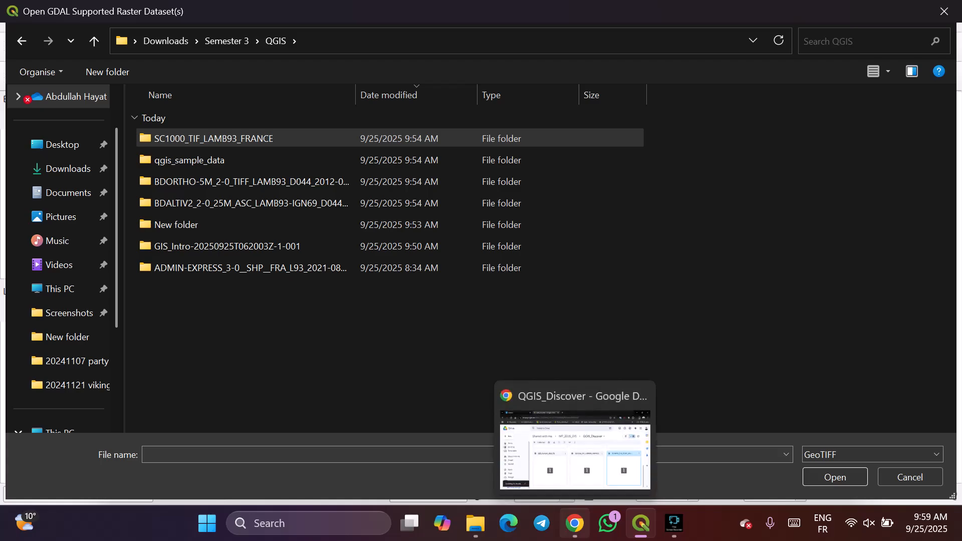
pyautogui.click(575, 523)
pyautogui.click(510, 348)
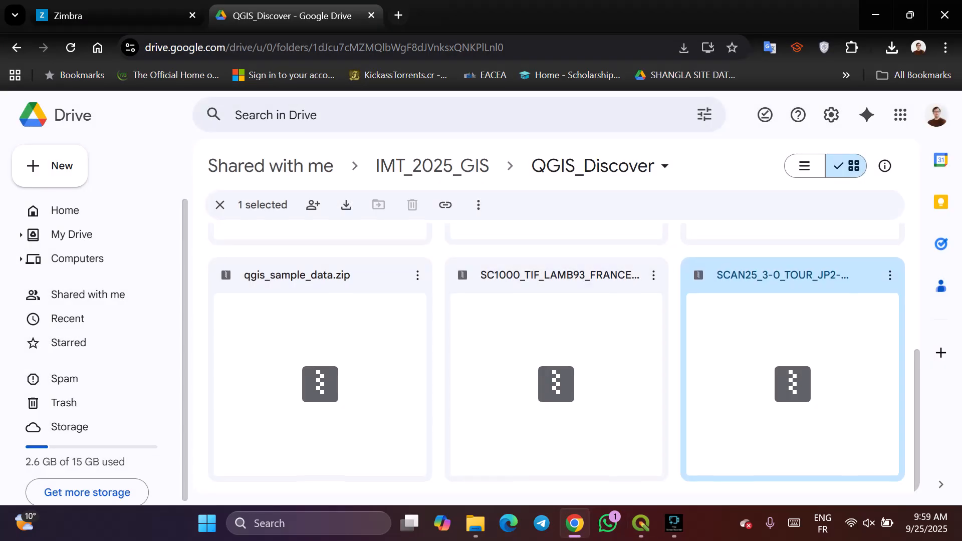
pyautogui.click(475, 523)
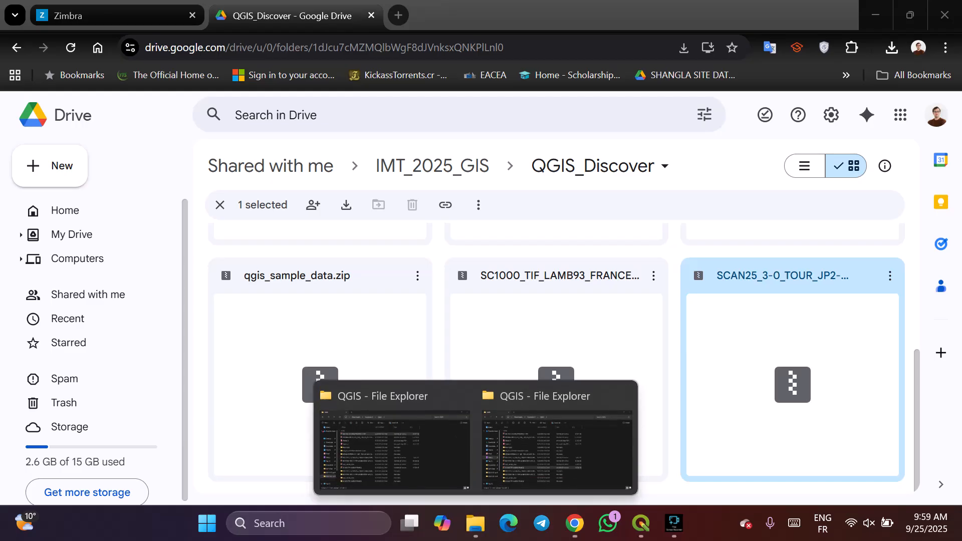
pyautogui.click(351, 401)
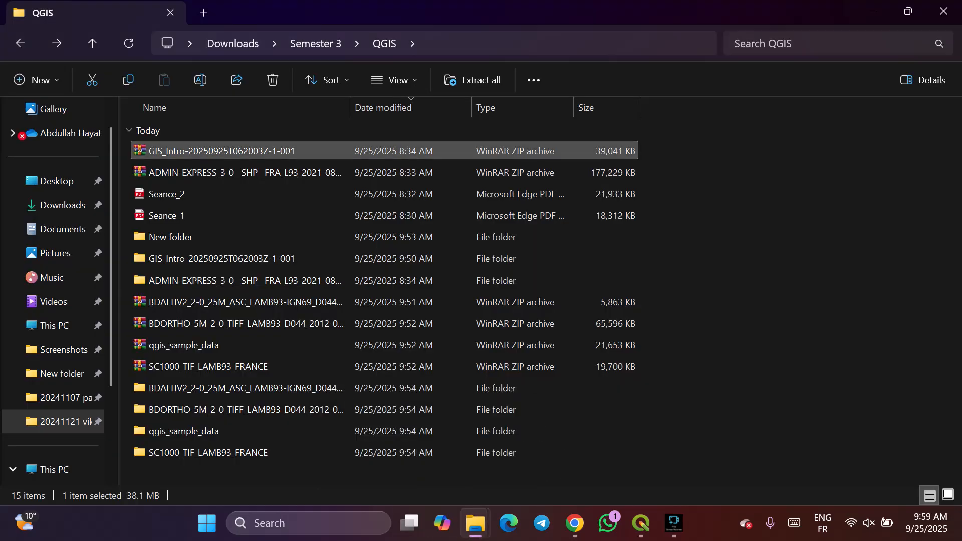
pyautogui.click(92, 43)
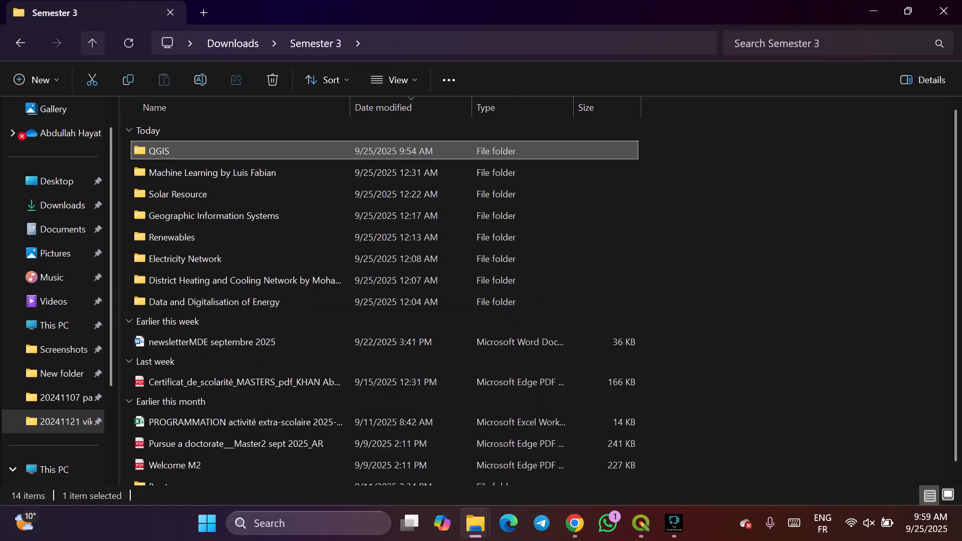
pyautogui.click(92, 43)
pyautogui.doubleClick(253, 175)
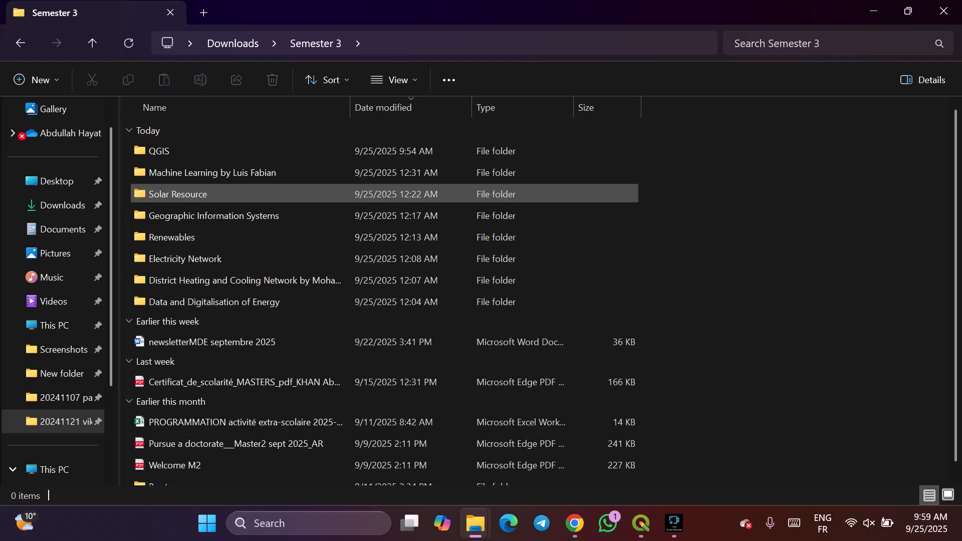
pyautogui.click(225, 150)
pyautogui.doubleClick(225, 151)
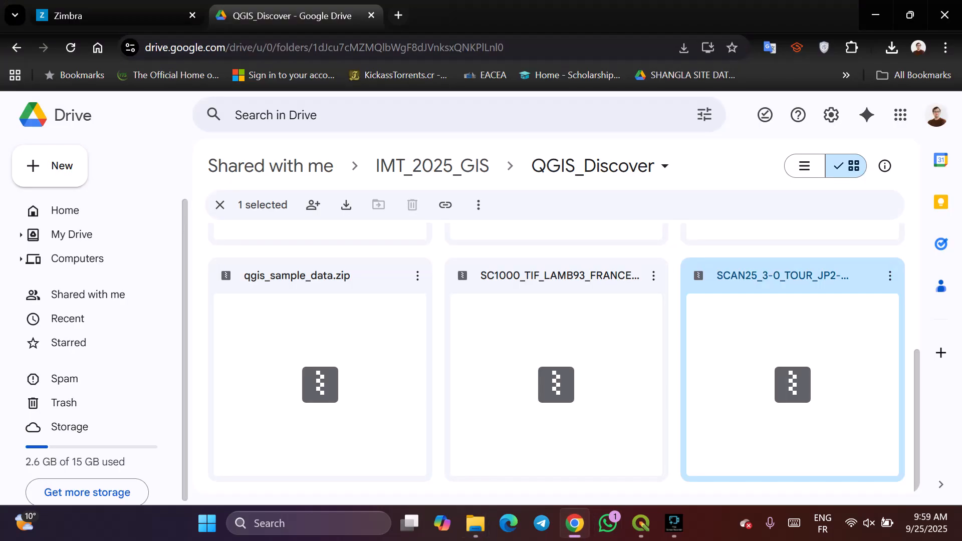
# Download SCAN25_3-0_TOUR_JP2-E100_LAMB93_D044_2021-04-01.zip from the QGIS_Discover folder in Google Drive, accepting the download without a virus scan.
pyautogui.click(574, 523)
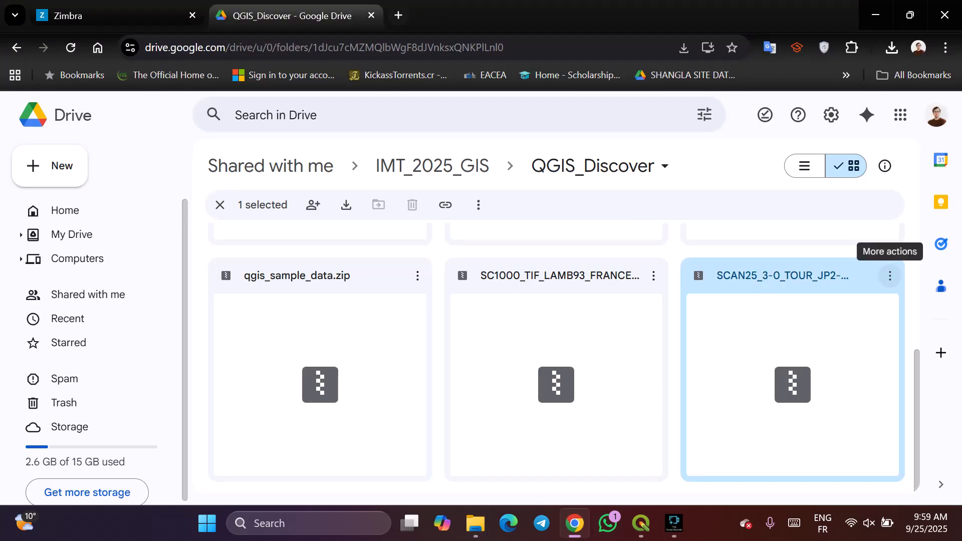
pyautogui.click(890, 276)
pyautogui.click(694, 278)
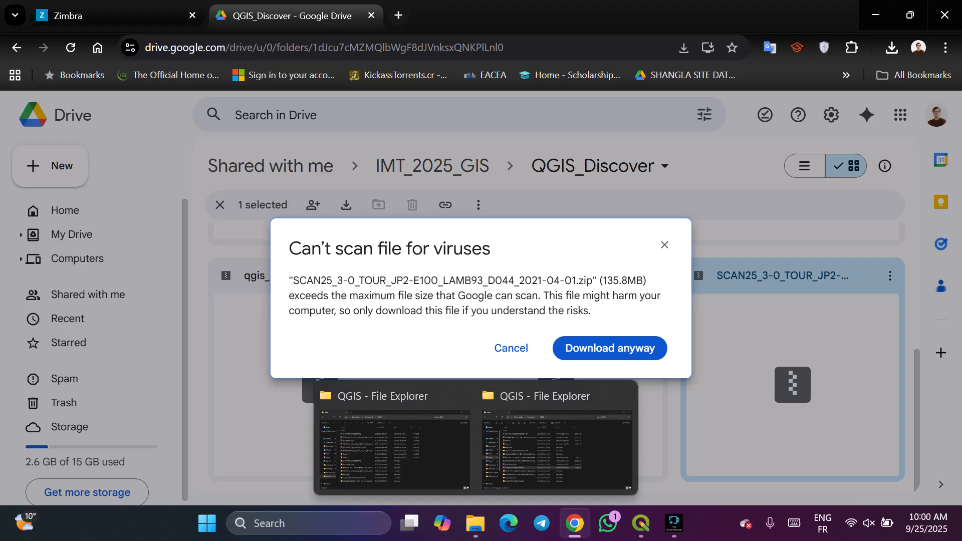
pyautogui.click(610, 347)
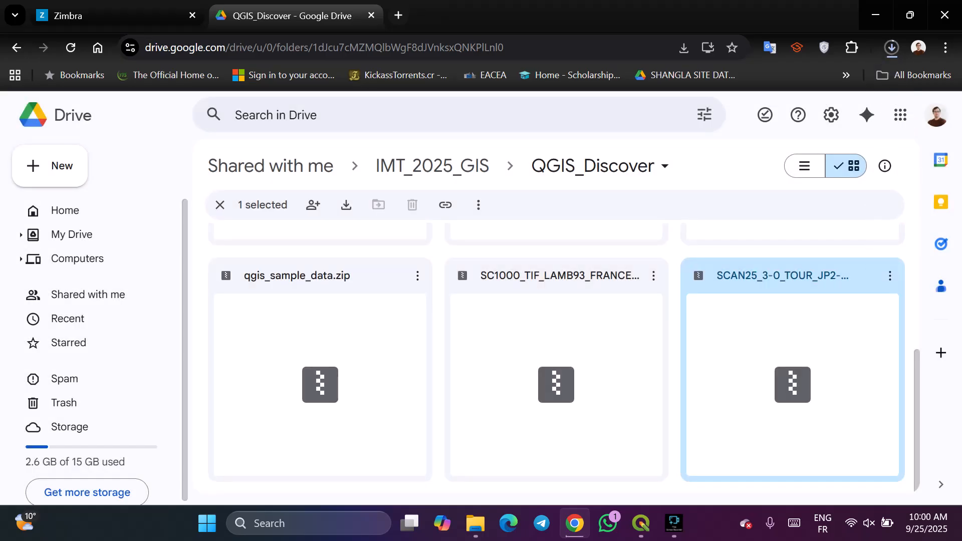
# Check the Downloads folder in File Explorer, and resume the interrupted SCAN25 archive download in Chrome.
pyautogui.click(475, 524)
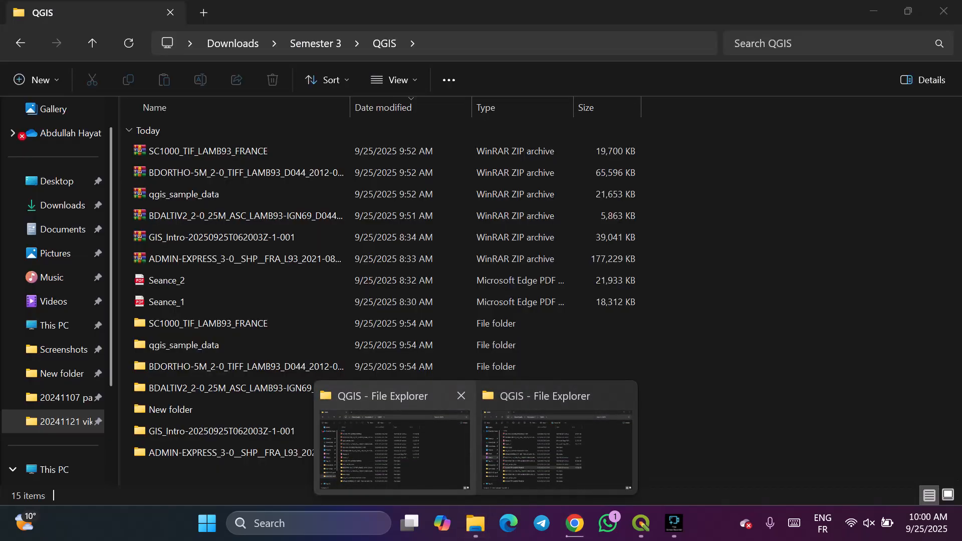
pyautogui.click(394, 451)
pyautogui.click(20, 43)
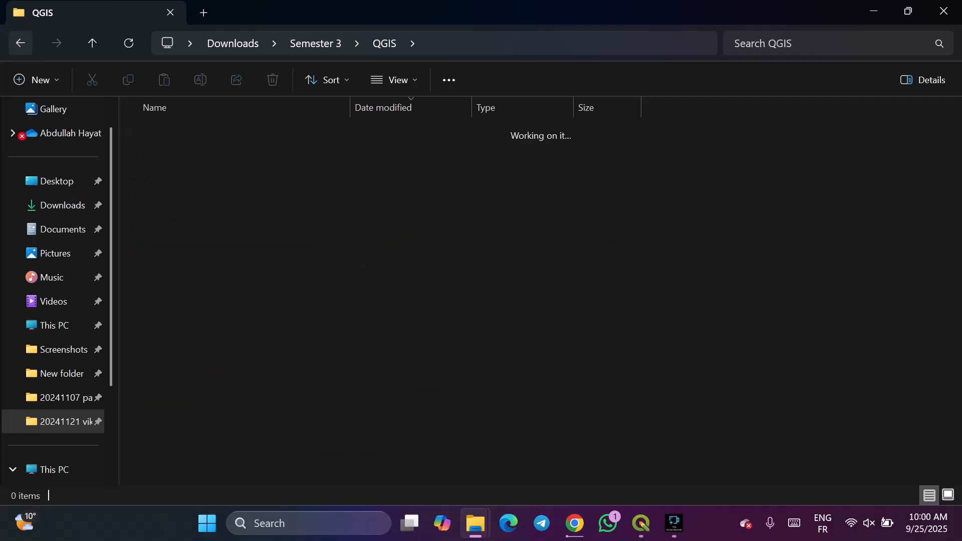
pyautogui.click(20, 43)
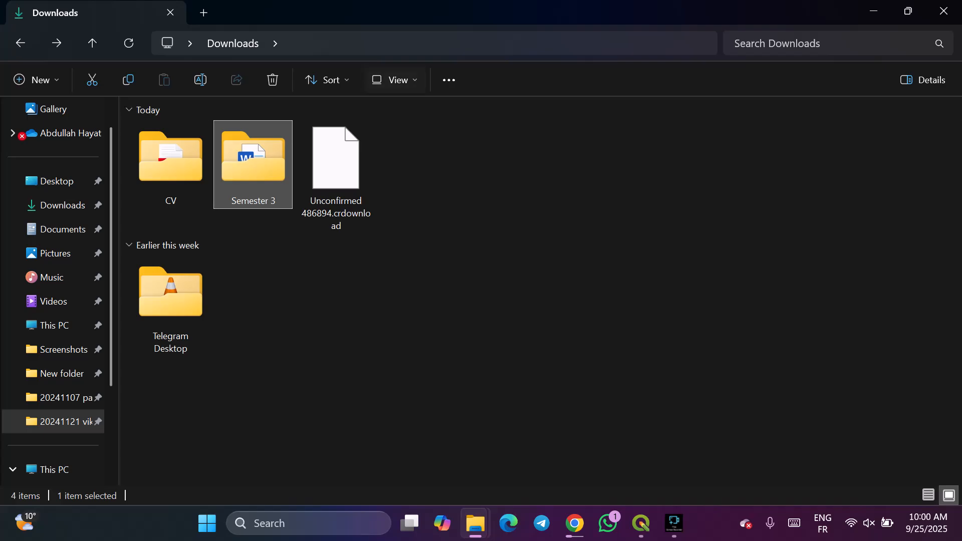
pyautogui.click(574, 523)
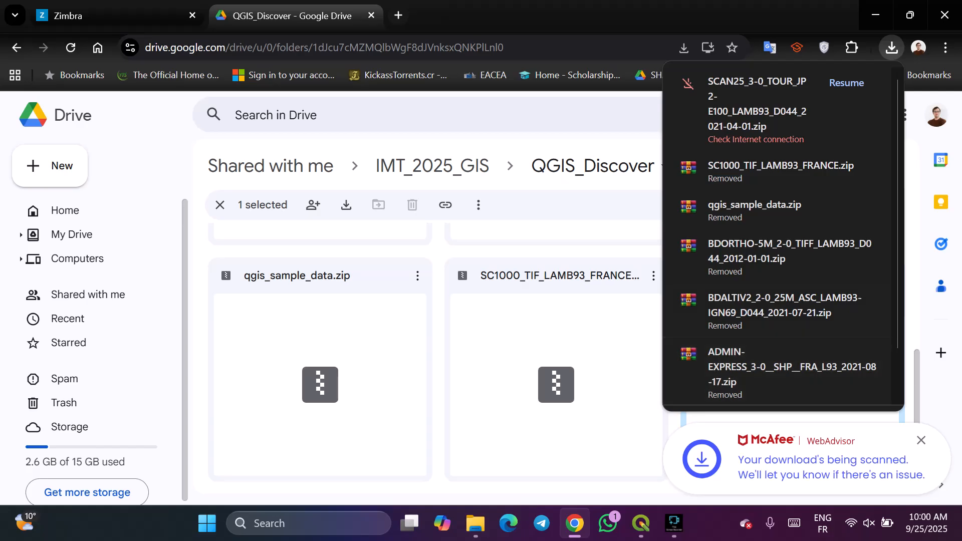
pyautogui.click(846, 83)
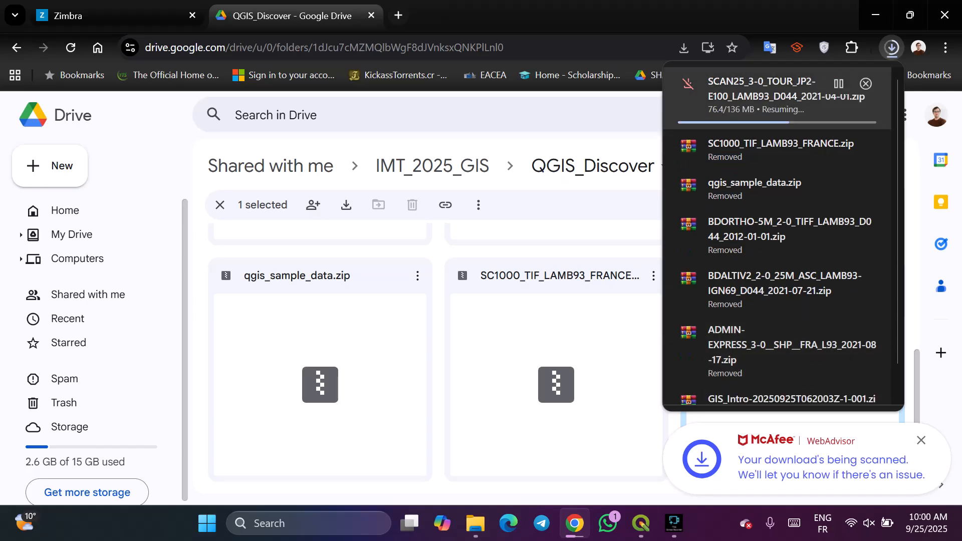
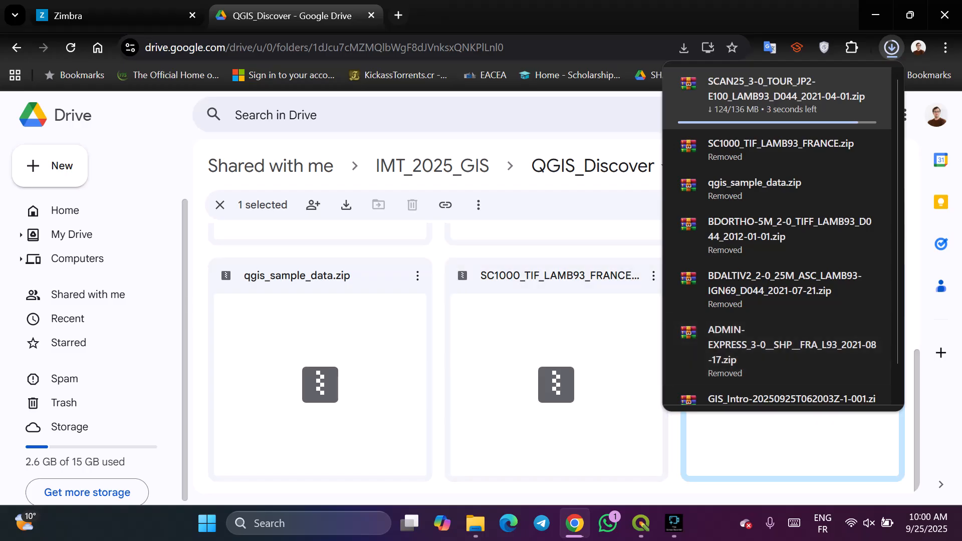
# Switch to File Explorer and move the downloaded SCAN25 archive from Downloads into the QGIS folder inside Semester 3.
pyautogui.moveTo(575, 523)
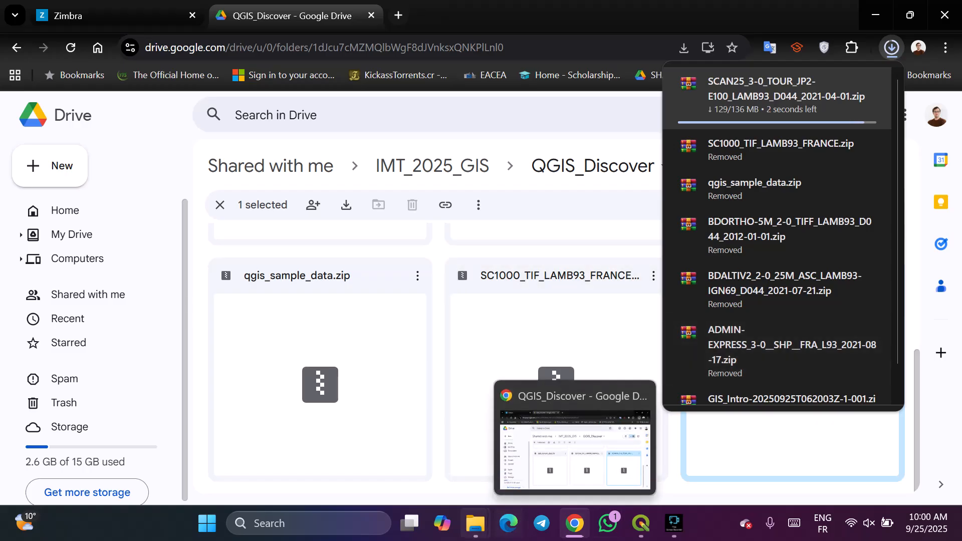
pyautogui.click(474, 522)
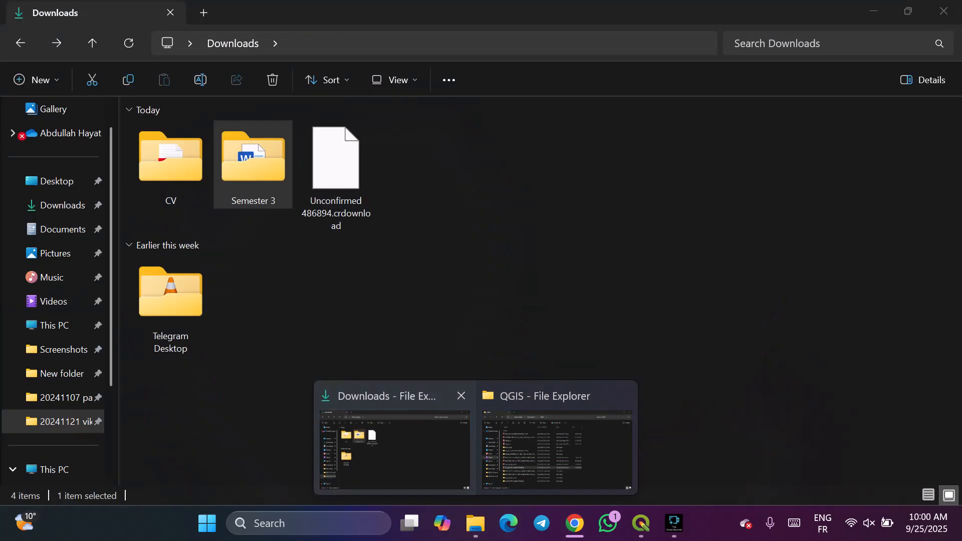
pyautogui.click(401, 441)
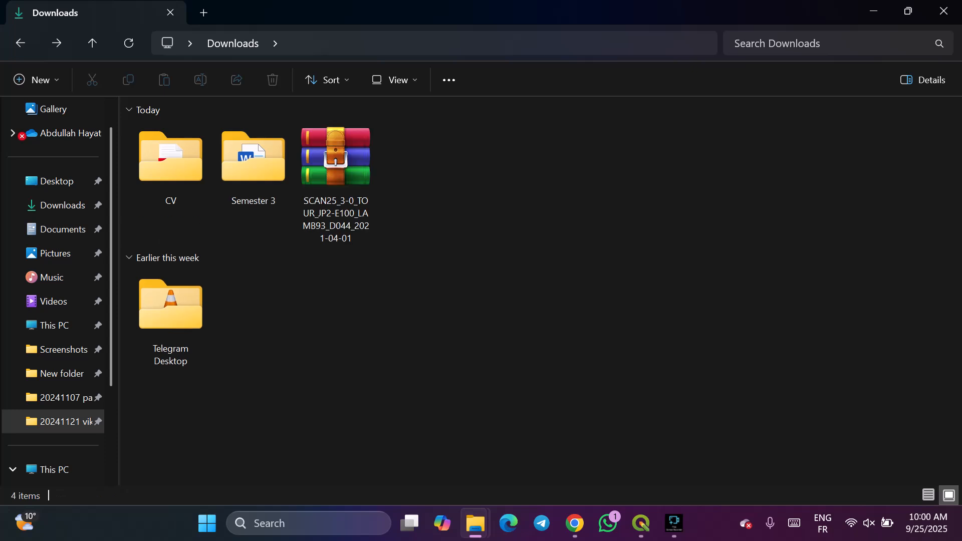
pyautogui.click(333, 178)
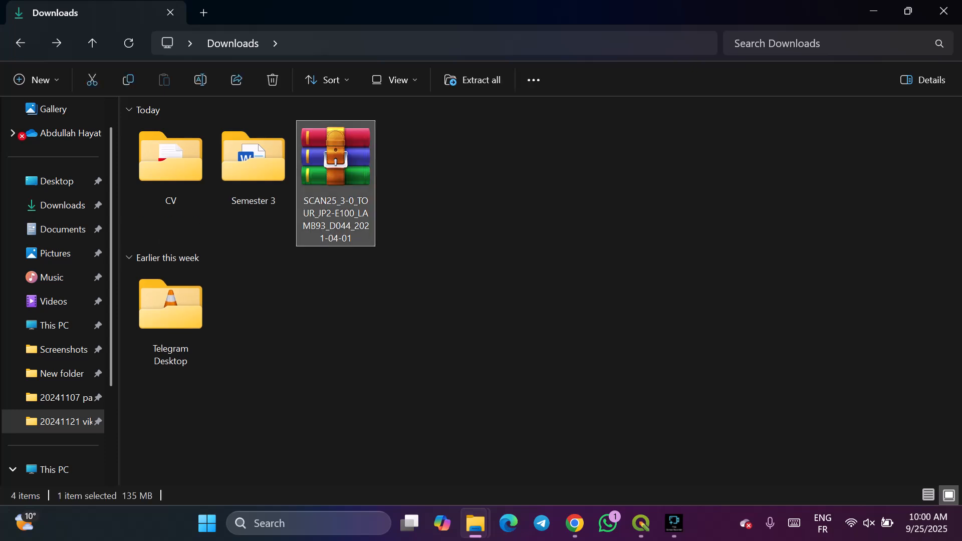
pyautogui.moveTo(333, 178)
pyautogui.mouseDown()
pyautogui.moveTo(259, 178)
pyautogui.moveTo(331, 181)
pyautogui.mouseUp()
pyautogui.rightClick(331, 168)
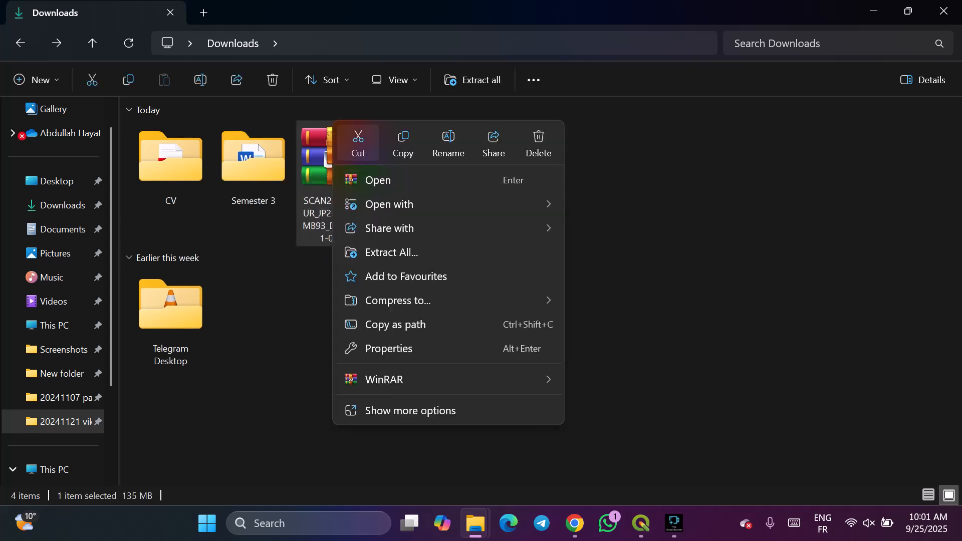
pyautogui.click(358, 144)
pyautogui.doubleClick(259, 152)
pyautogui.doubleClick(159, 150)
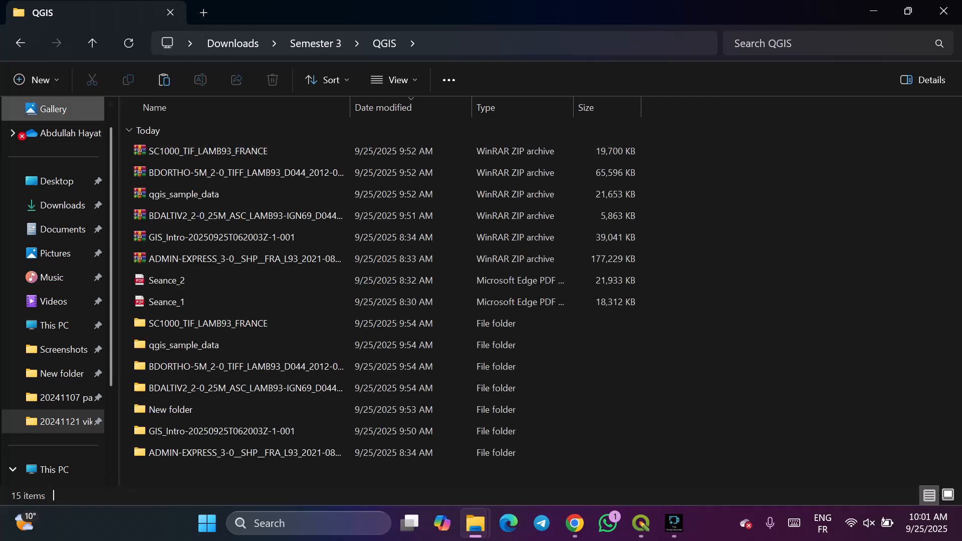
pyautogui.click(164, 79)
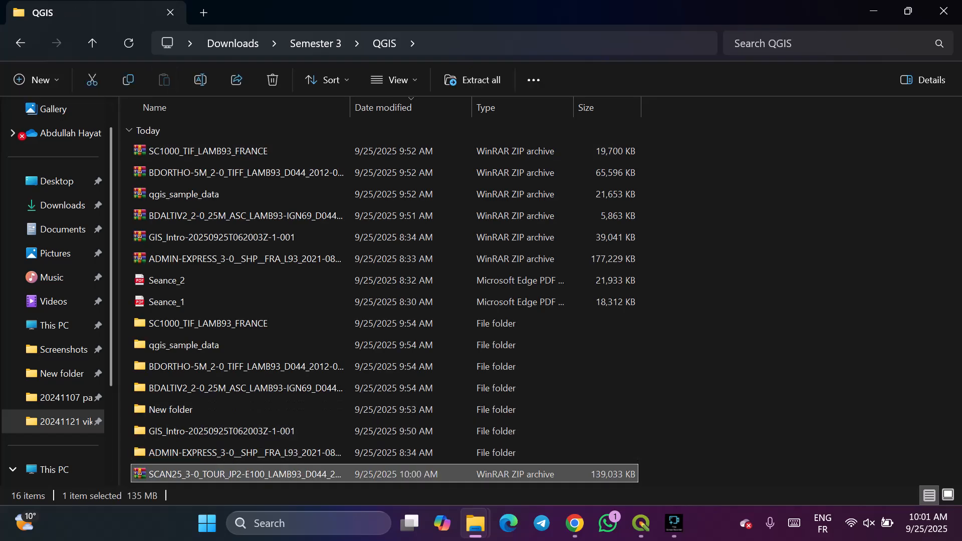
# Extract the SCAN25 archive with WinRAR to its own subfolder in the QGIS folder, and close the archive window.
pyautogui.doubleClick(236, 473)
pyautogui.click(66, 55)
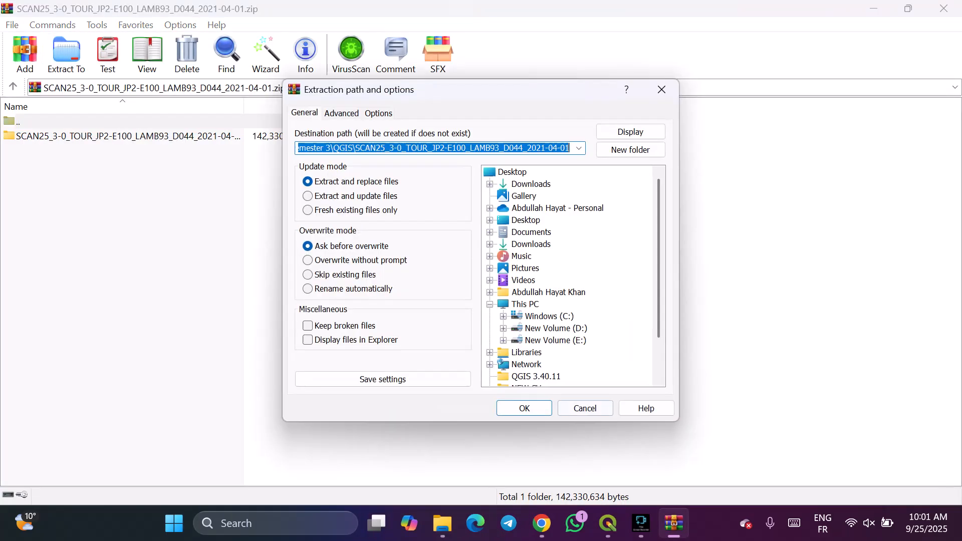
pyautogui.click(524, 408)
pyautogui.click(943, 8)
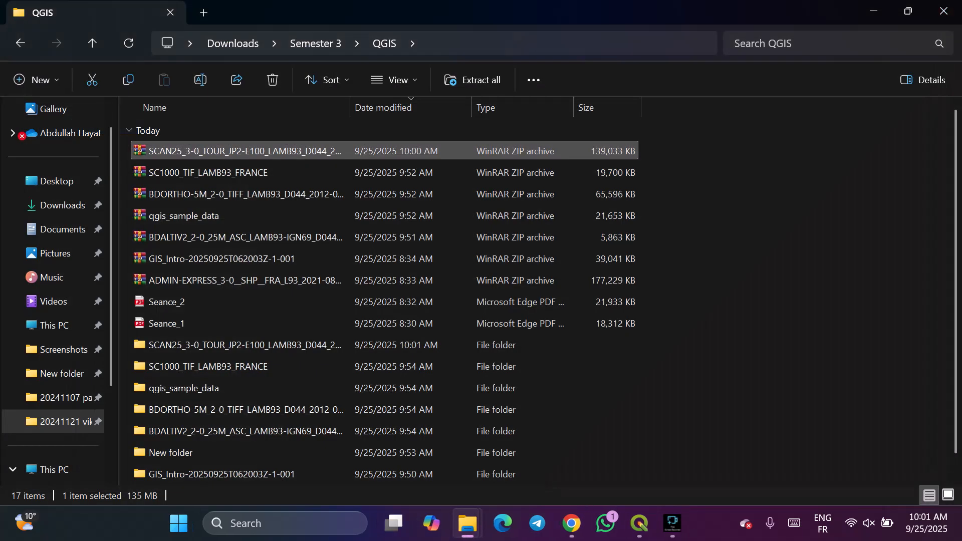
# Return to QGIS, reopen the raster dataset selection and browse to the inner SCAN25_3-0_TOUR_JP2-E100_LAMB93_D044_2021-04-01 folder.
pyautogui.click(640, 523)
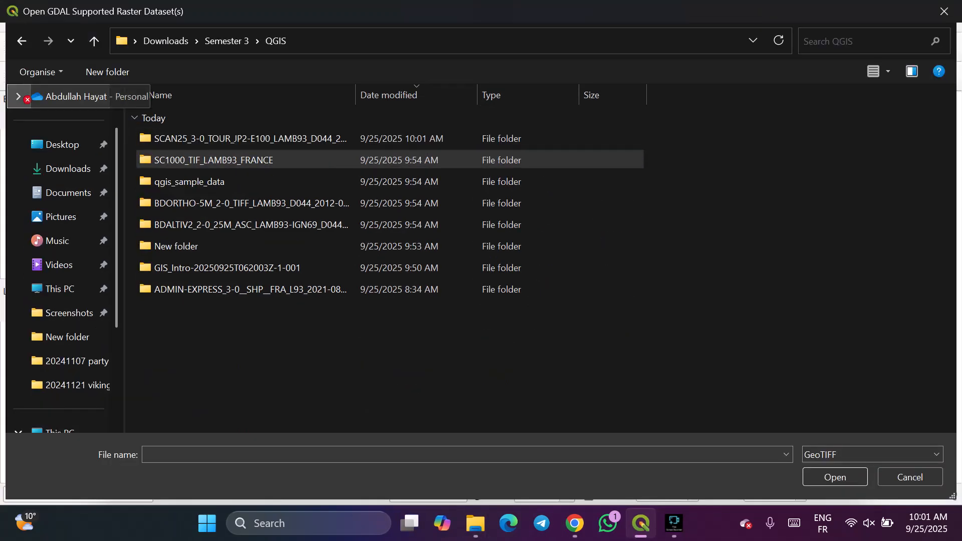
pyautogui.click(94, 41)
pyautogui.click(93, 40)
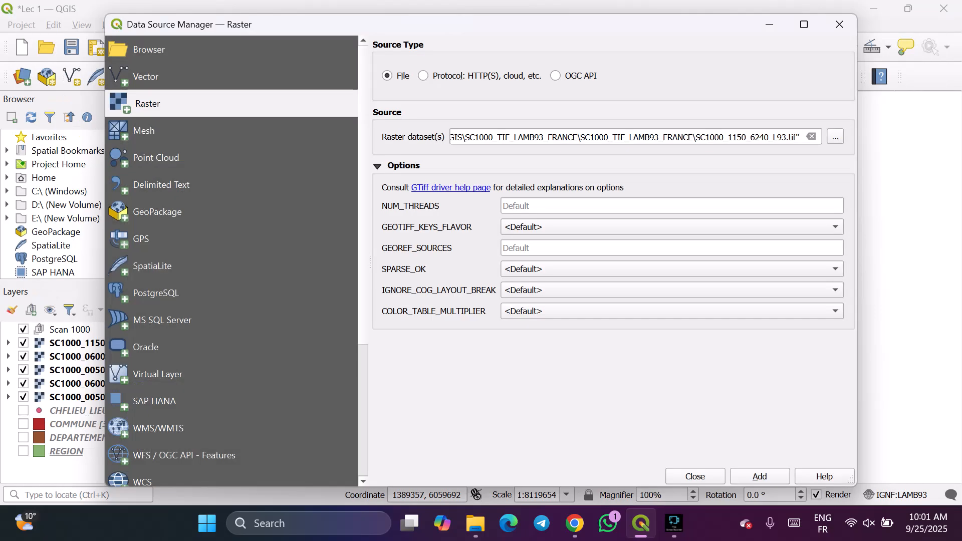
pyautogui.click(835, 137)
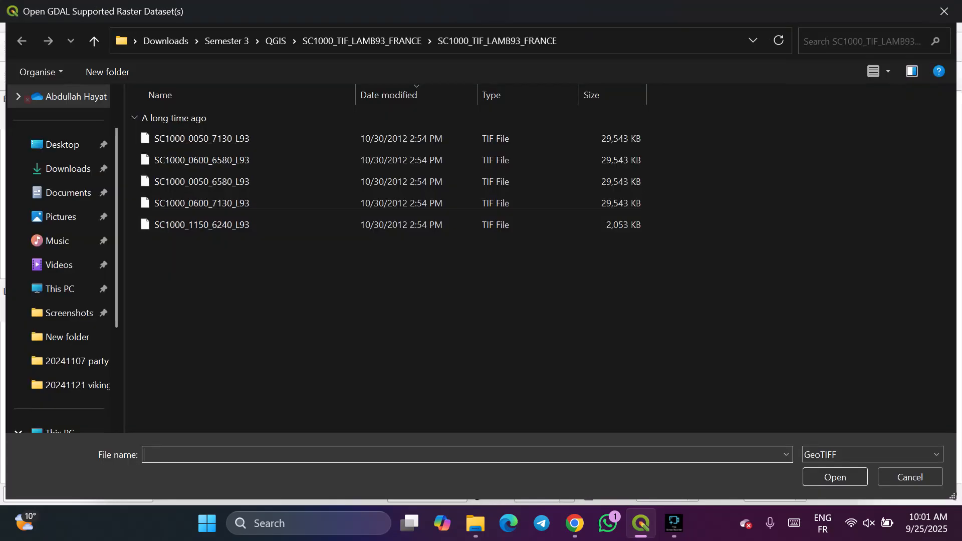
pyautogui.click(93, 40)
pyautogui.click(94, 41)
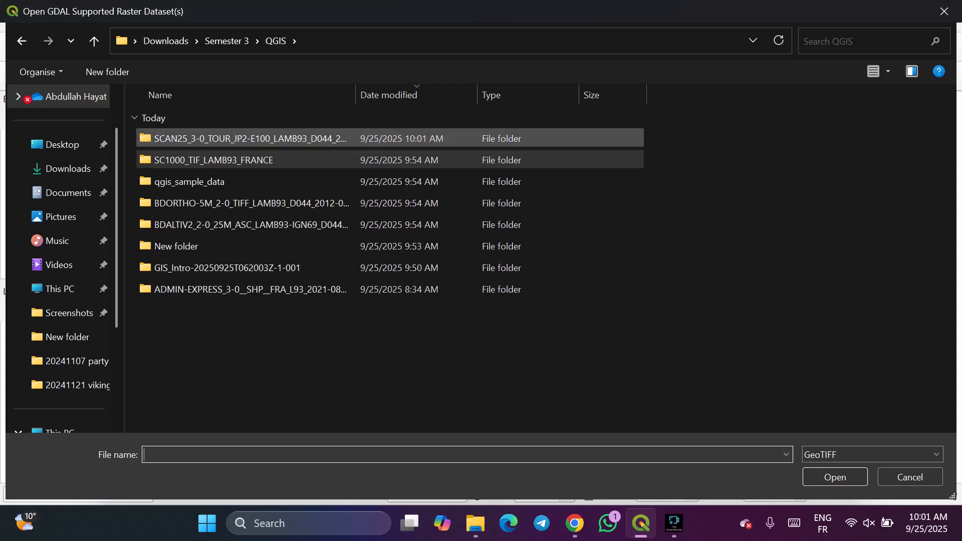
pyautogui.doubleClick(250, 138)
pyautogui.doubleClick(250, 139)
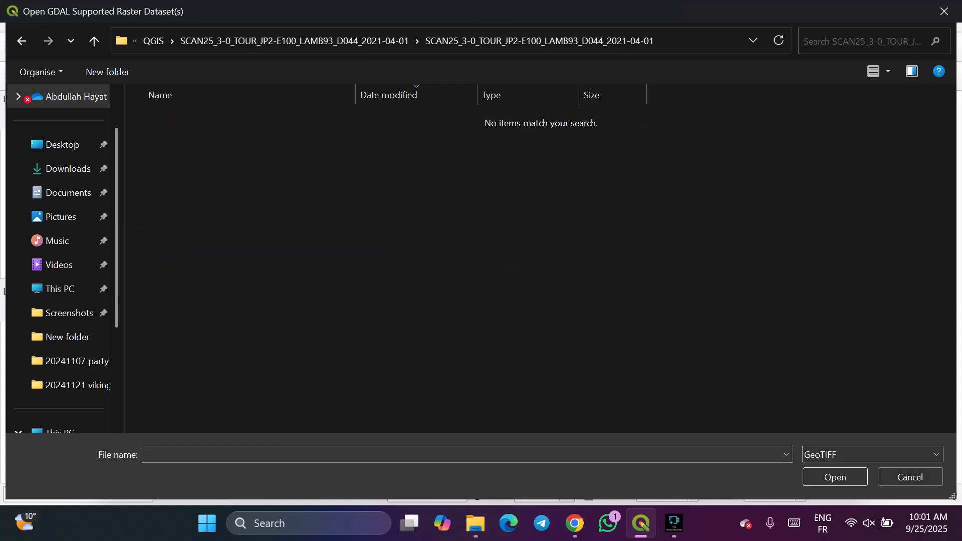
# Try the JPEG JFIF file type filter and then JPEG-XL to list the rasters in the SCAN25 folder.
pyautogui.click(873, 455)
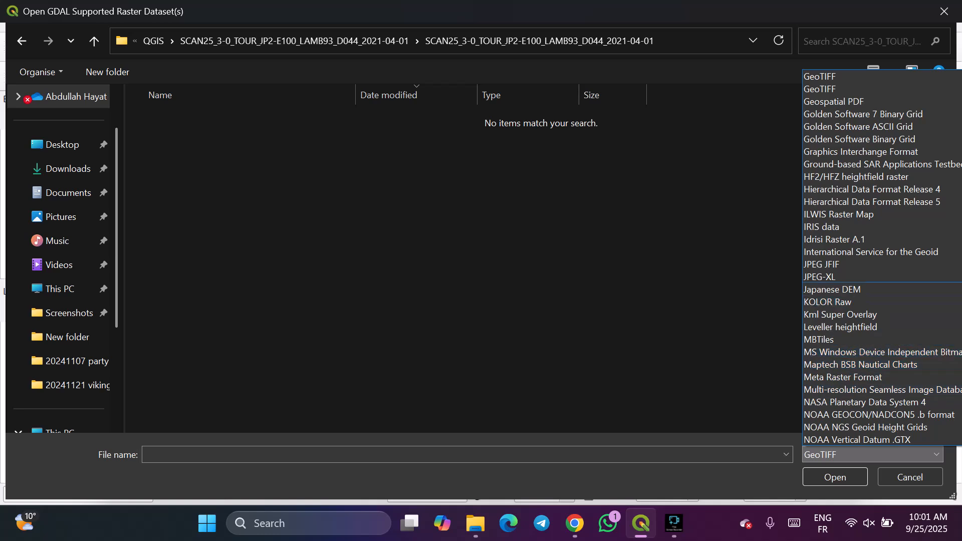
pyautogui.click(852, 264)
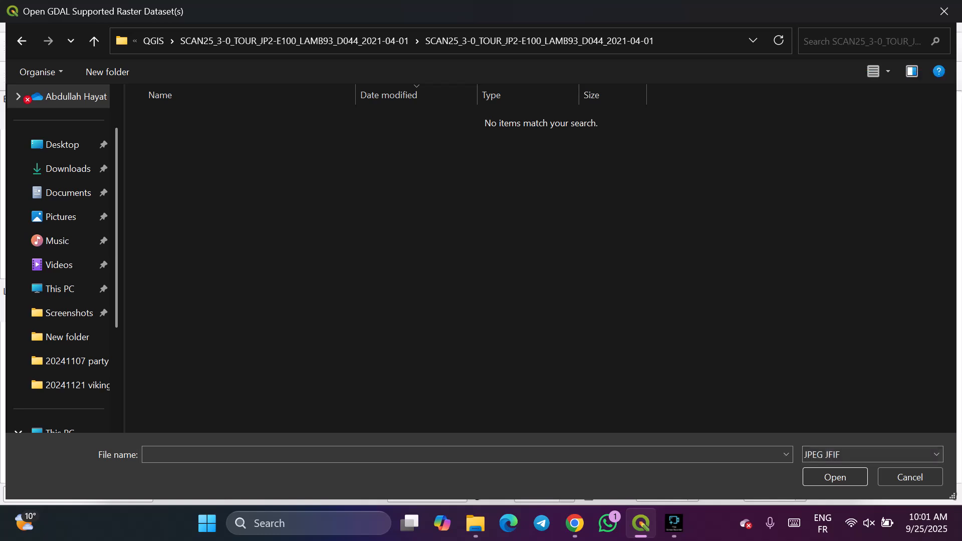
pyautogui.click(872, 454)
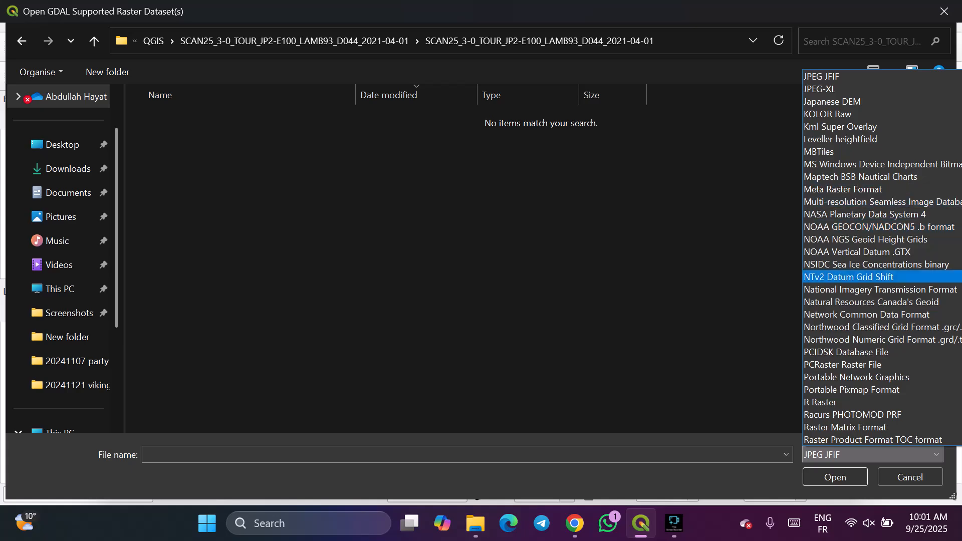
pyautogui.scroll(1, 882, 377)
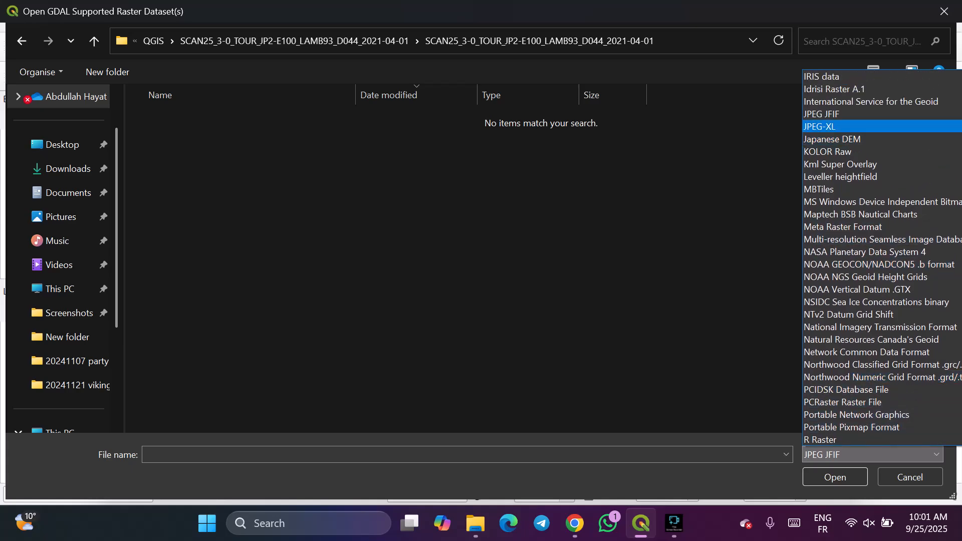
pyautogui.click(821, 126)
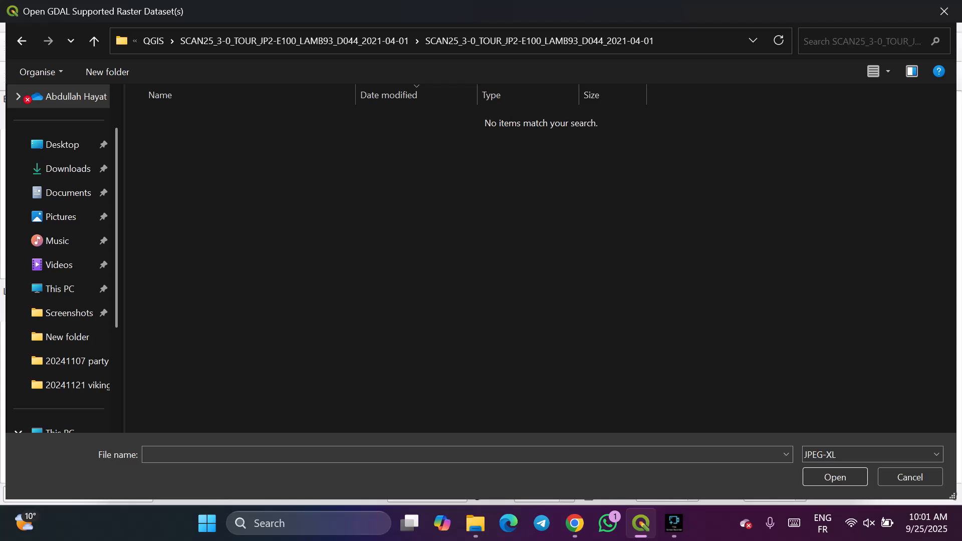
pyautogui.click(93, 41)
pyautogui.click(93, 41)
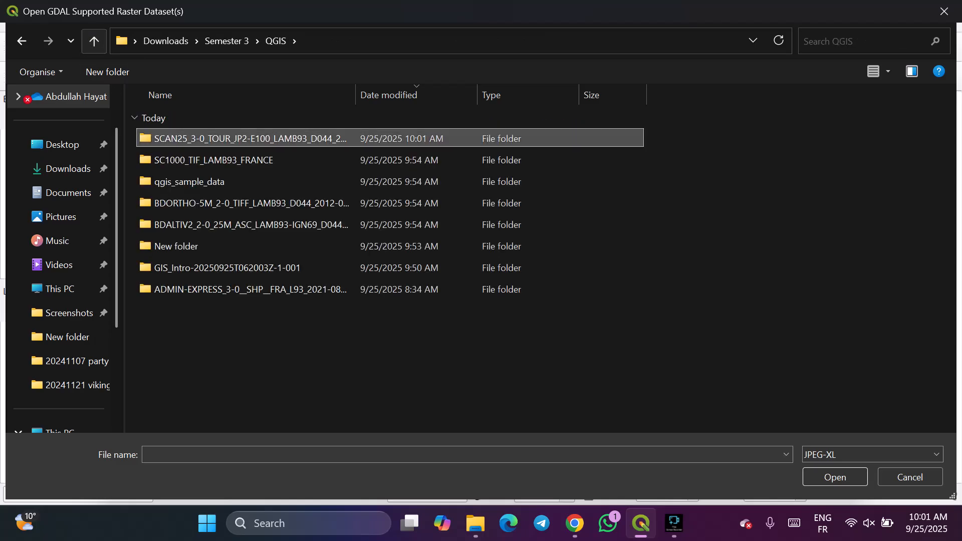
pyautogui.press('Return')
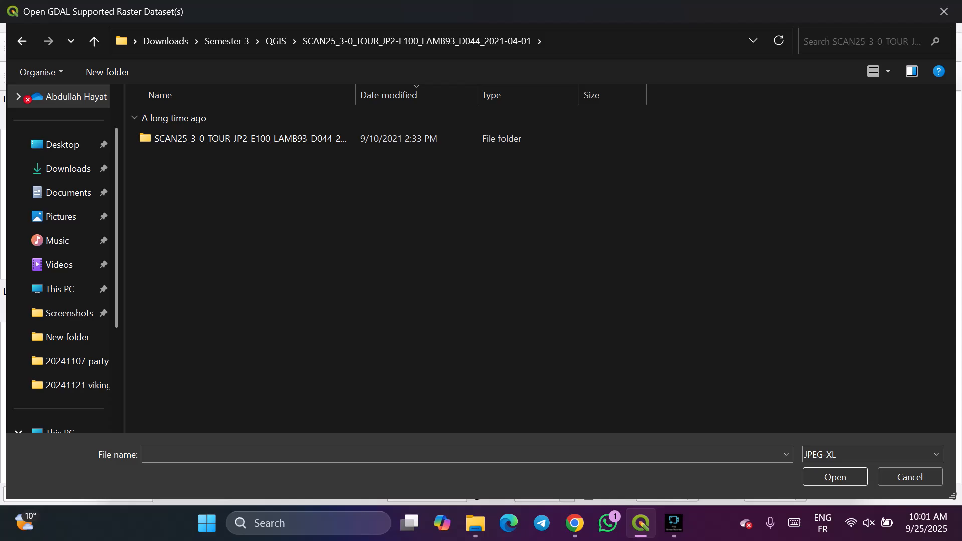
pyautogui.doubleClick(280, 139)
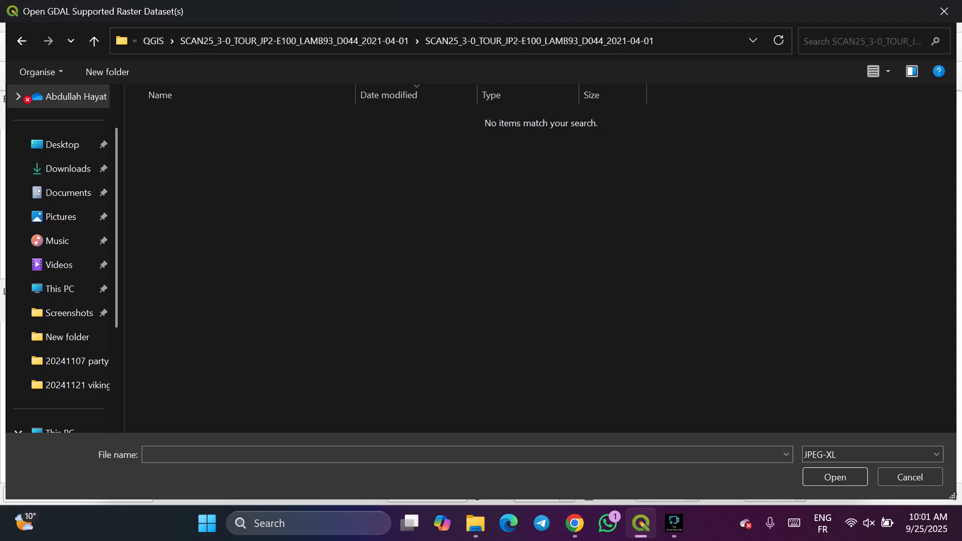
pyautogui.click(872, 454)
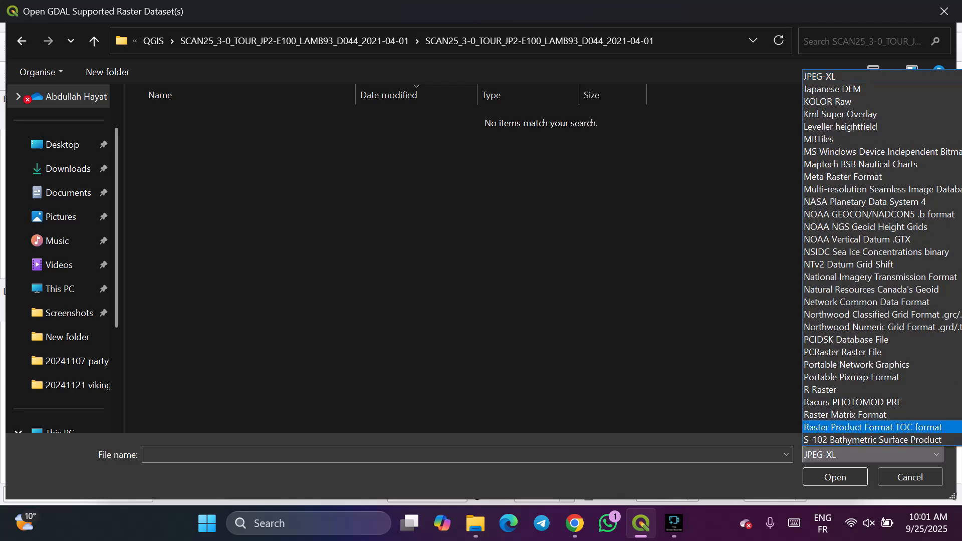
pyautogui.scroll(-2, 872, 427)
pyautogui.click(872, 454)
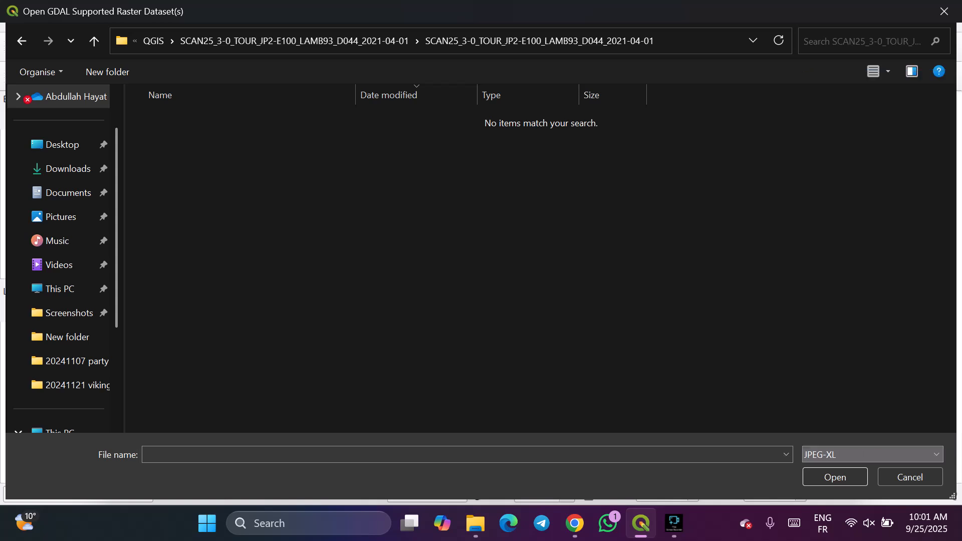
# Show all file types in the SCAN25 folder and add its six SC25_TOUR .jp2 rasters to the project, closing the data source dialog.
pyautogui.click(872, 454)
pyautogui.scroll(1, 872, 294)
pyautogui.scroll(15, 872, 294)
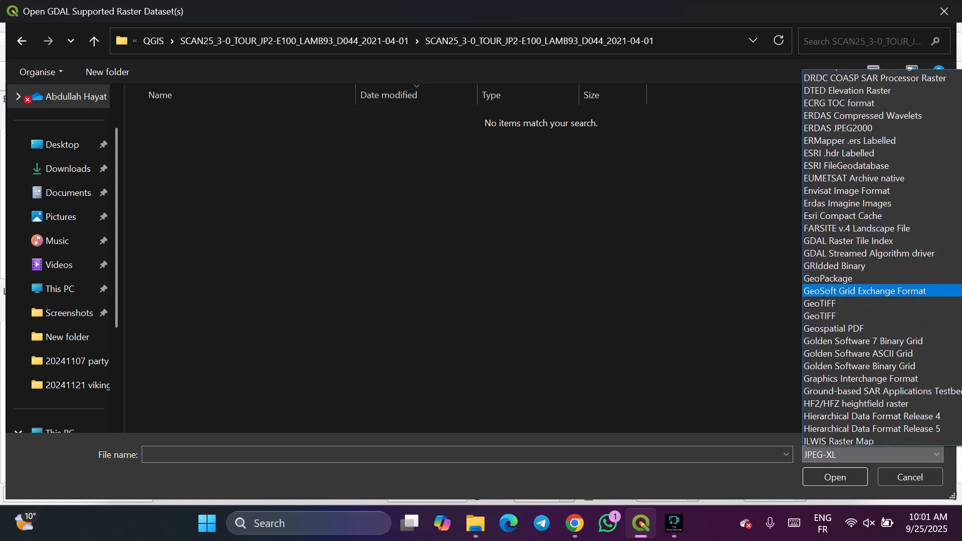
pyautogui.click(826, 77)
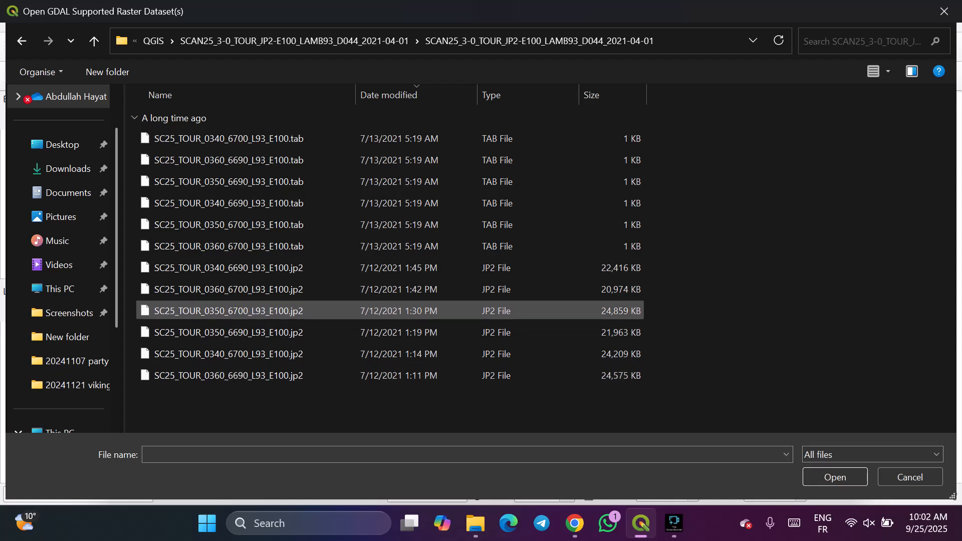
pyautogui.moveTo(232, 406); pyautogui.dragTo(245, 267)
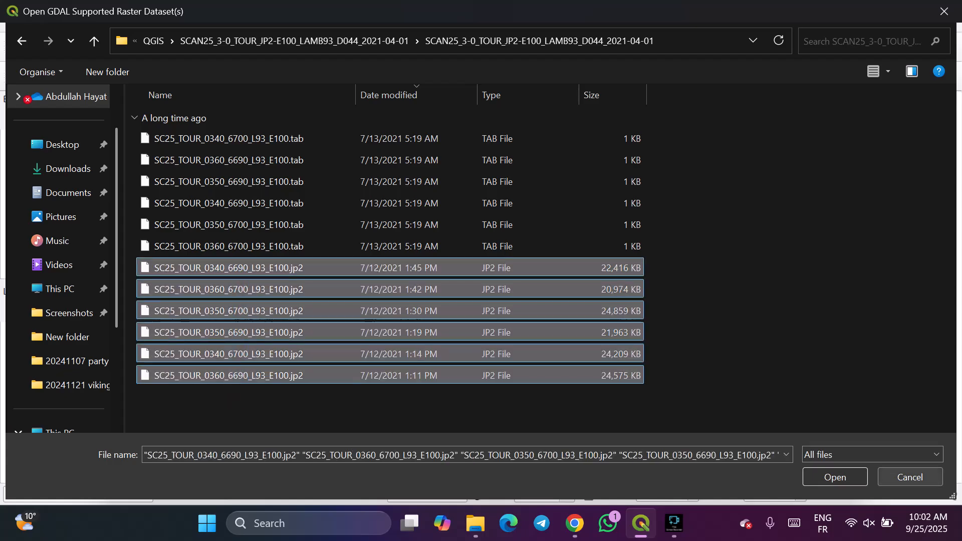
pyautogui.click(834, 477)
pyautogui.click(760, 476)
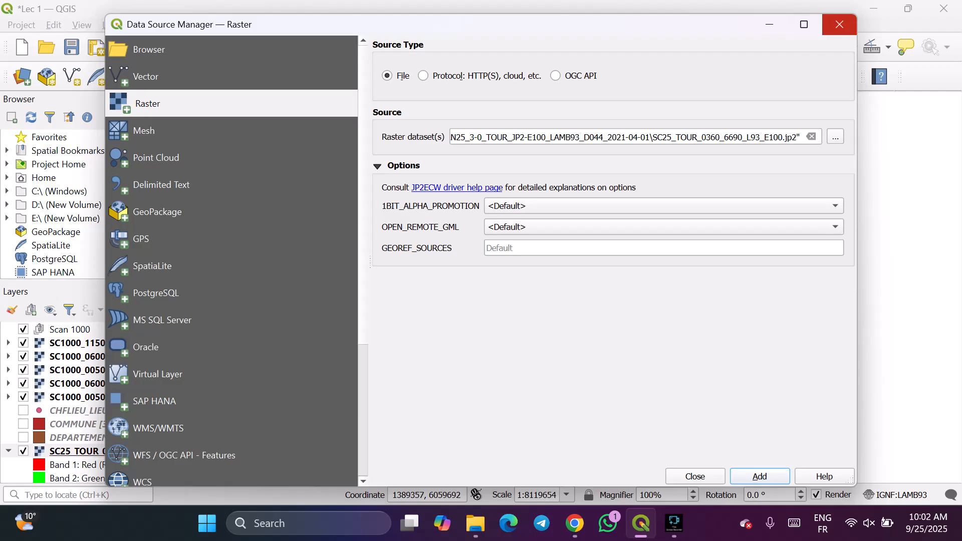
pyautogui.click(839, 24)
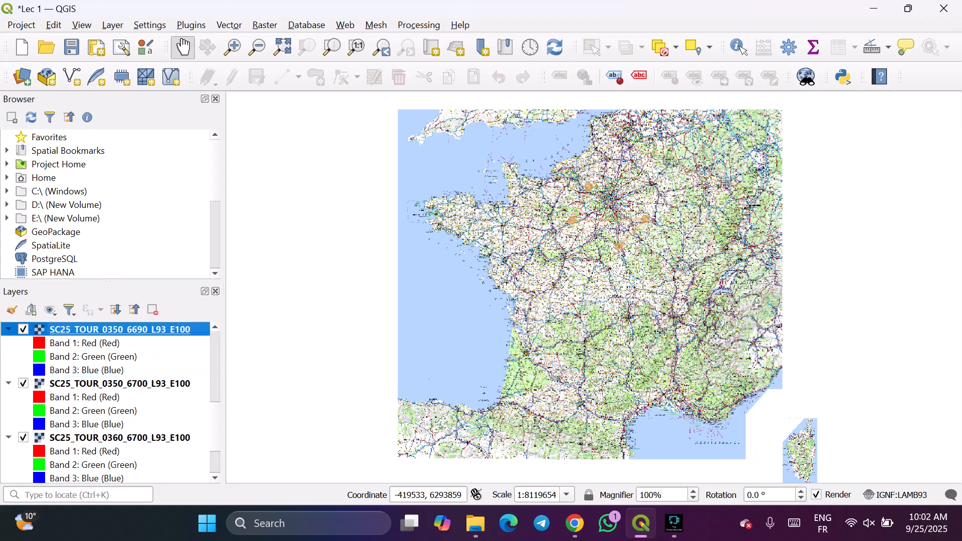
# Try to select the SC25_TOUR raster layers together in the layer list.
pyautogui.keyDown('ctrl'); pyautogui.click(119, 384); pyautogui.keyUp('ctrl')
pyautogui.keyDown('ctrl'); pyautogui.click(120, 438); pyautogui.keyUp('ctrl')
pyautogui.scroll(-2, 120, 438)
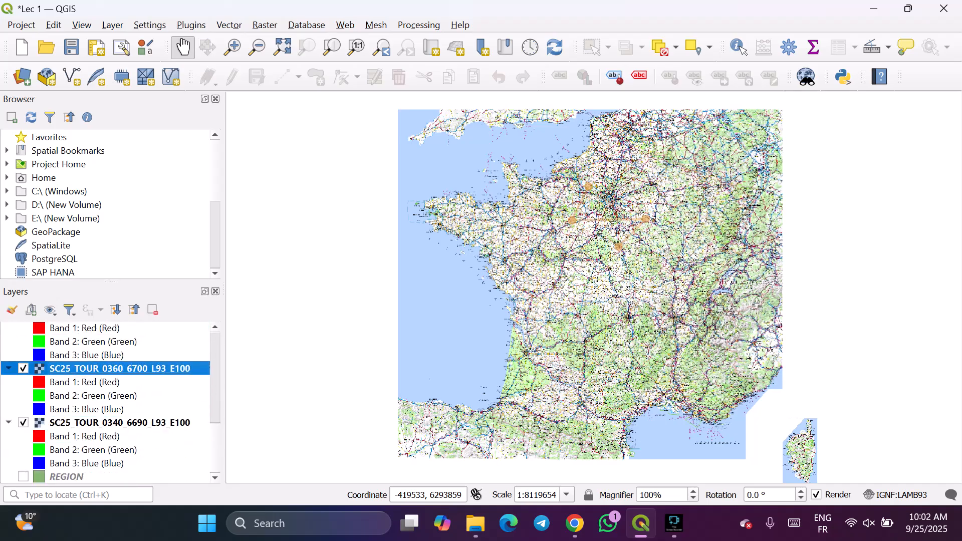
pyautogui.keyDown('ctrl'); pyautogui.click(120, 423); pyautogui.keyUp('ctrl')
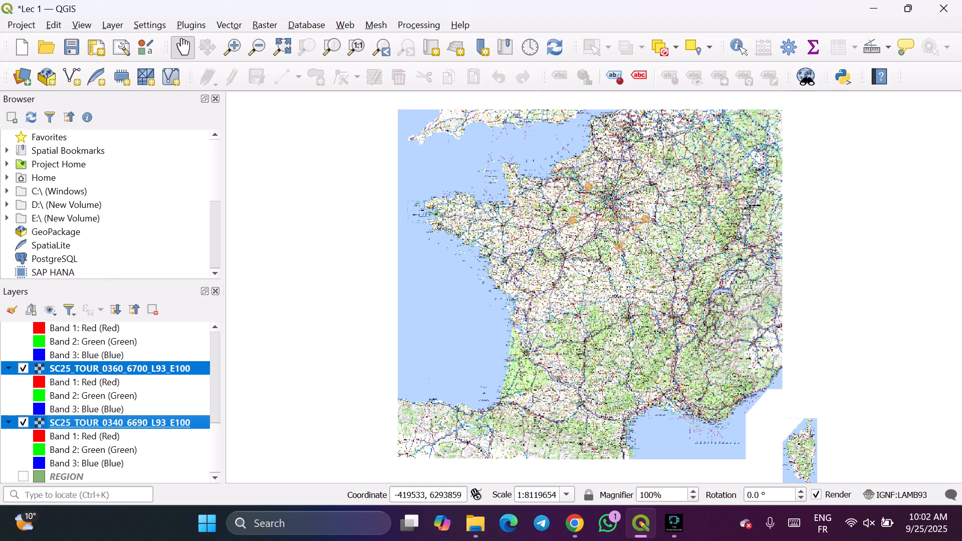
pyautogui.scroll(8, 119, 423)
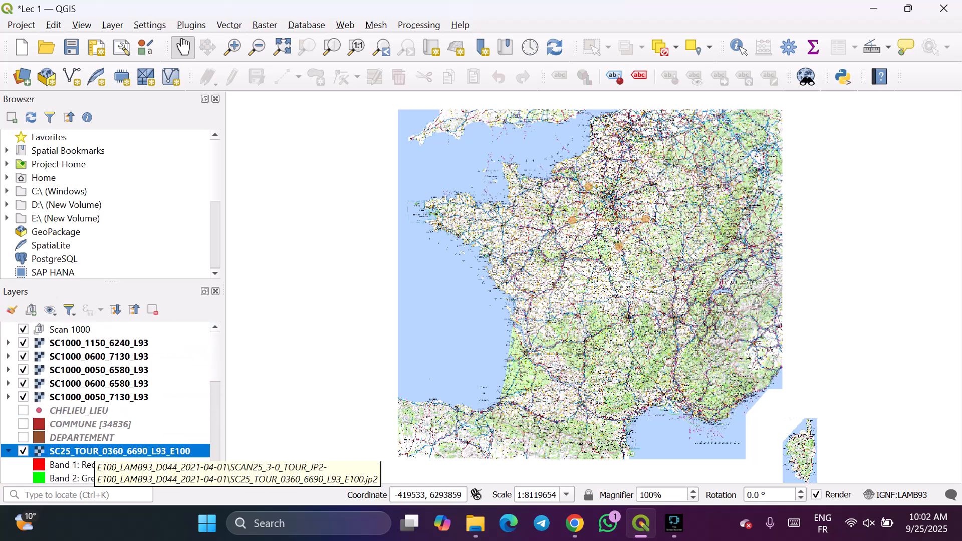
pyautogui.scroll(-4, 90, 451)
pyautogui.scroll(3, 110, 402)
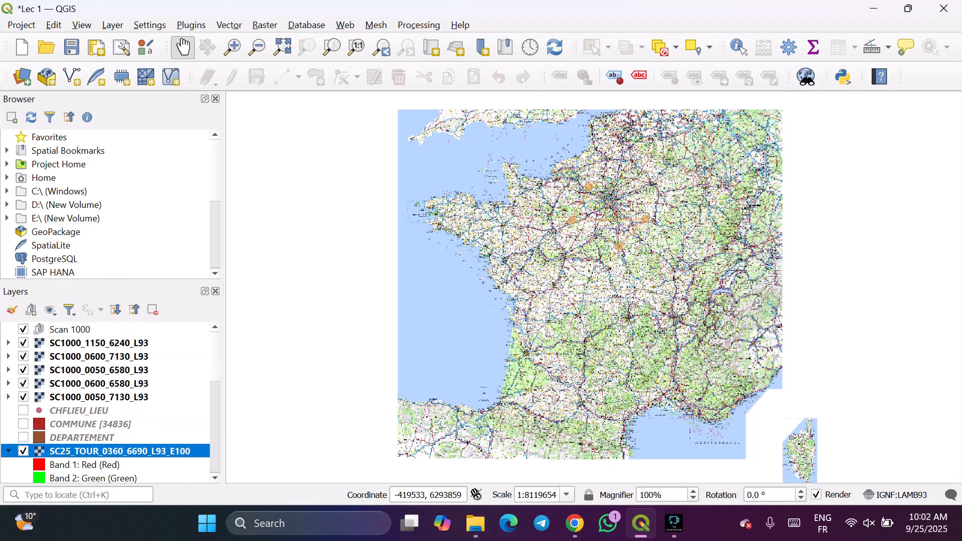
# Hide the five SC1000 raster layers and the Scan 1000 group from the map.
pyautogui.click(23, 397)
pyautogui.click(23, 383)
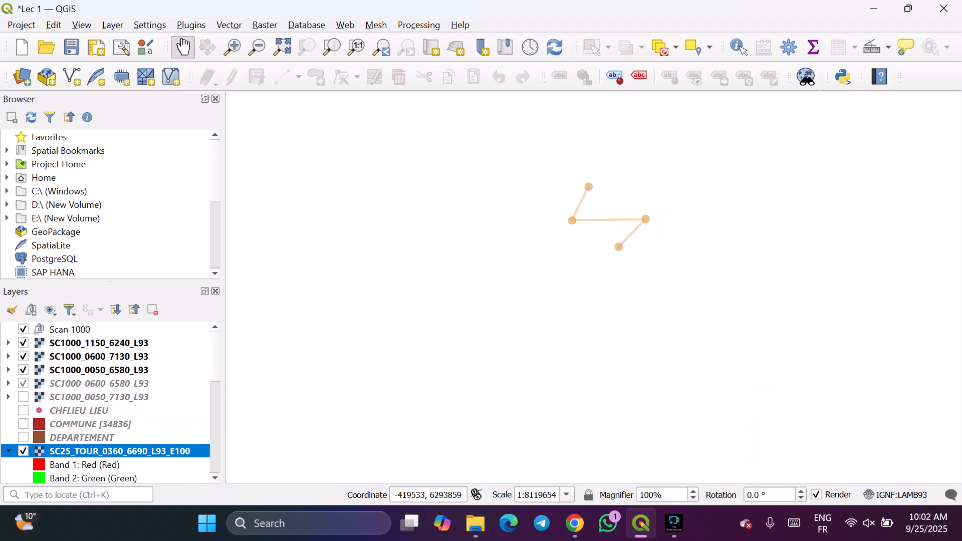
pyautogui.click(23, 369)
pyautogui.click(23, 356)
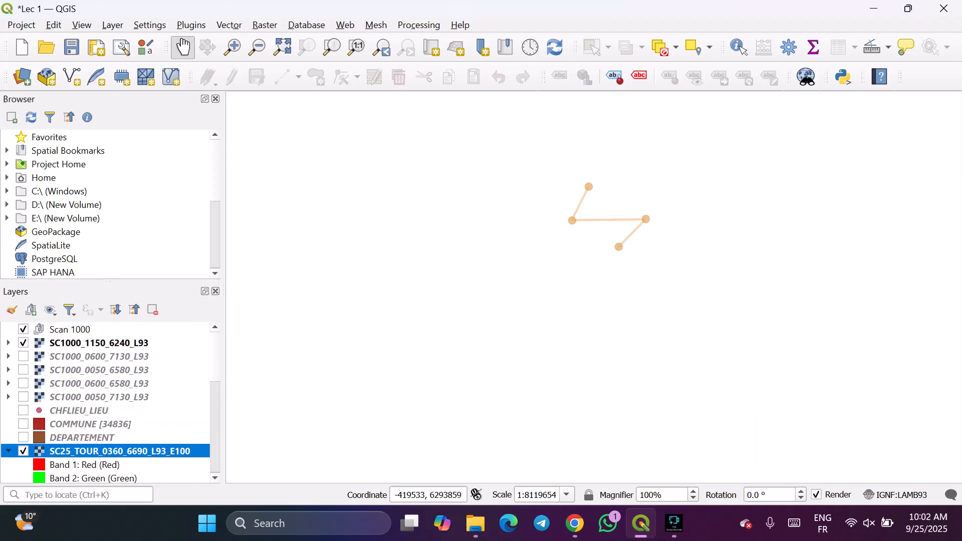
pyautogui.click(23, 343)
pyautogui.click(23, 329)
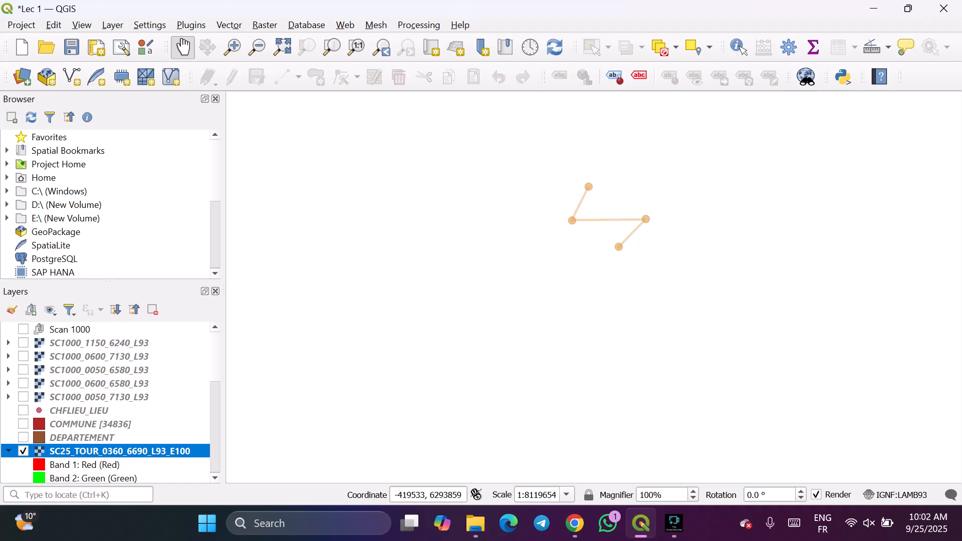
# Look through the layer list to examine the added SC25_TOUR rasters, their bands and their order among the other layers.
pyautogui.scroll(-6, 111, 402)
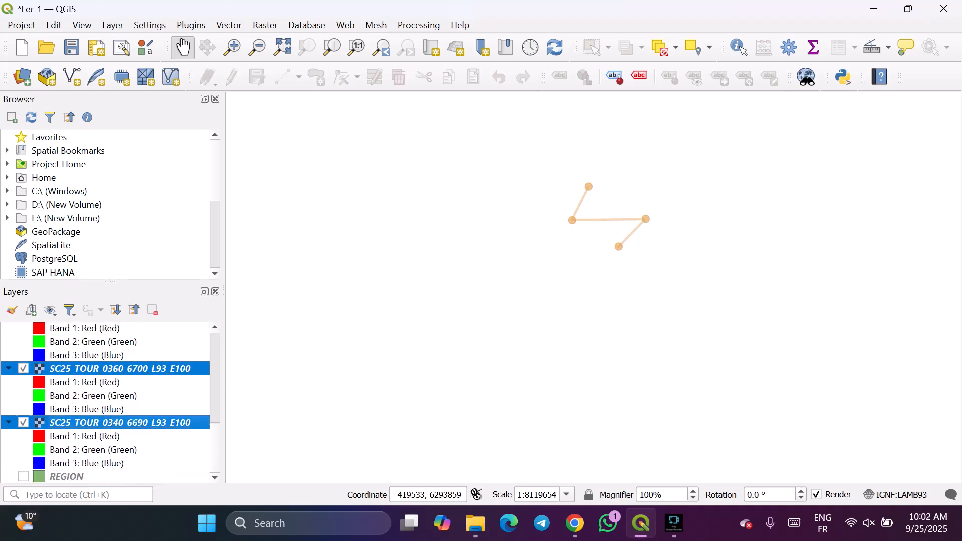
pyautogui.scroll(6, 110, 403)
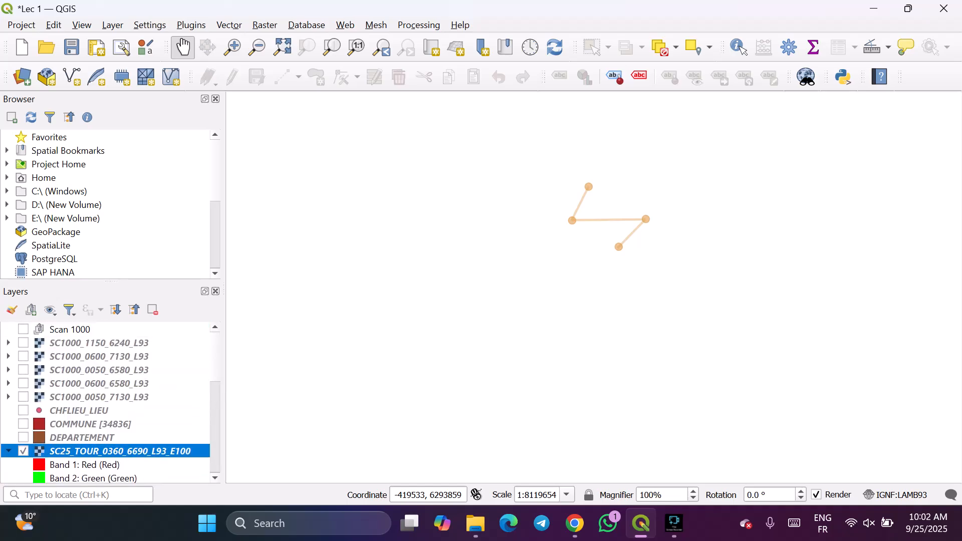
pyautogui.rightClick(181, 423)
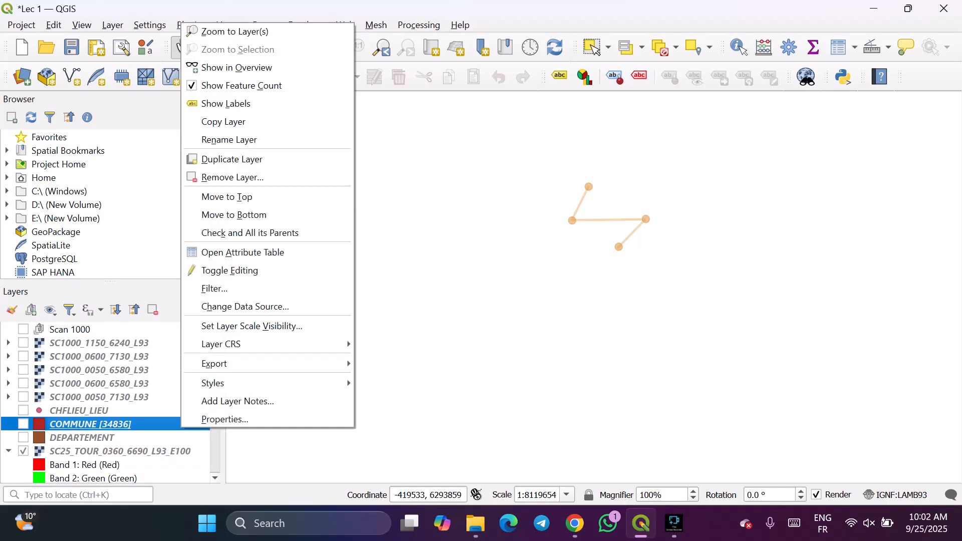
pyautogui.click(215, 453)
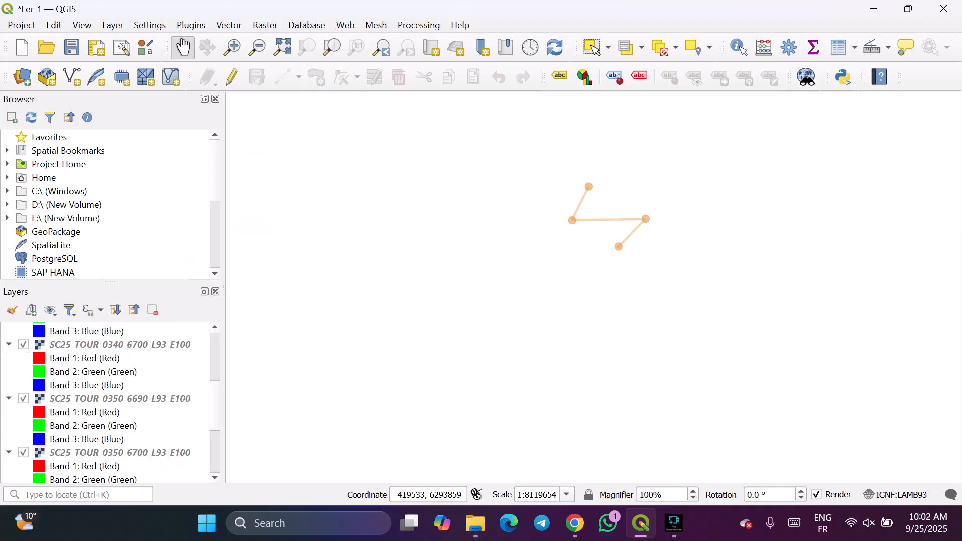
pyautogui.click(214, 453)
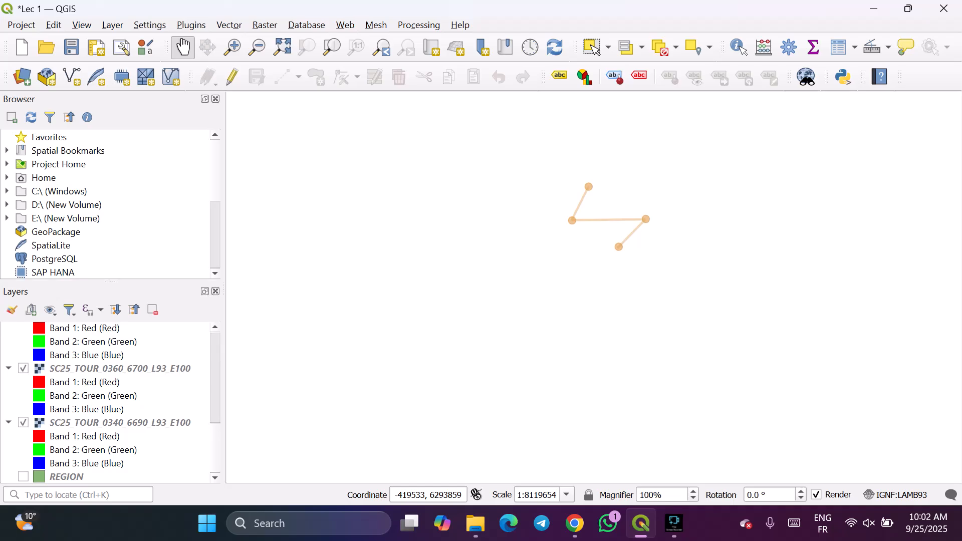
pyautogui.click(129, 463)
pyautogui.click(214, 368)
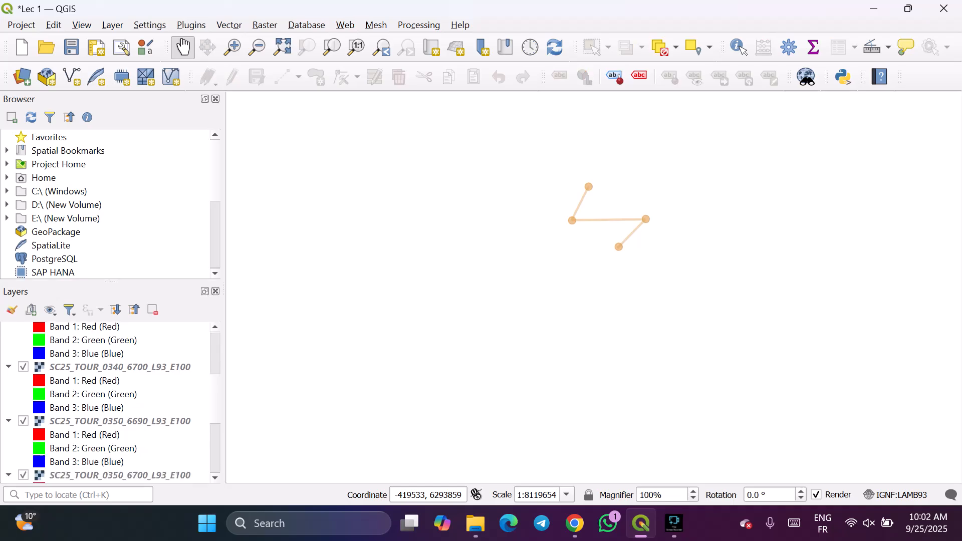
pyautogui.click(215, 453)
pyautogui.click(215, 371)
pyautogui.click(215, 453)
pyautogui.click(214, 371)
pyautogui.scroll(-5, 105, 402)
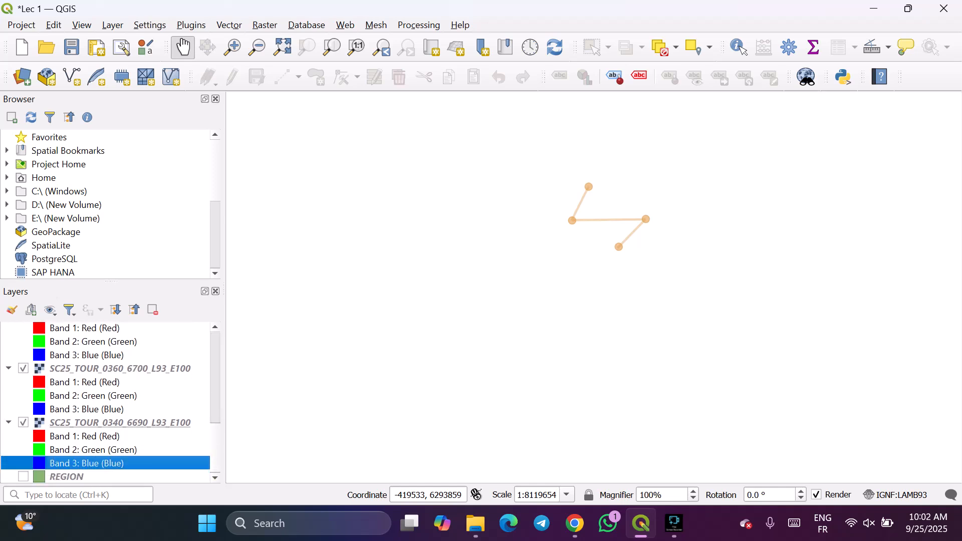
# Add a new layer group named Scan 25 to the layer tree.
pyautogui.click(93, 450)
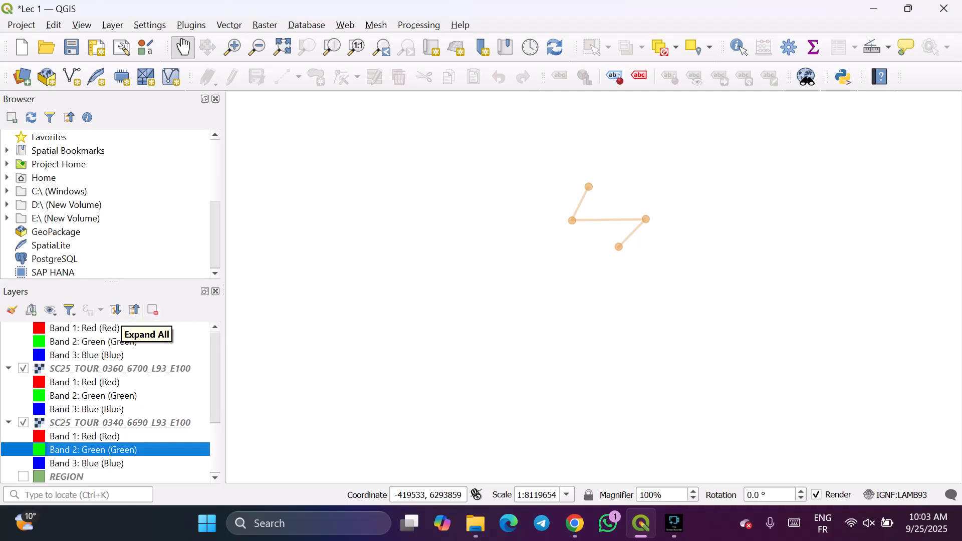
pyautogui.click(31, 310)
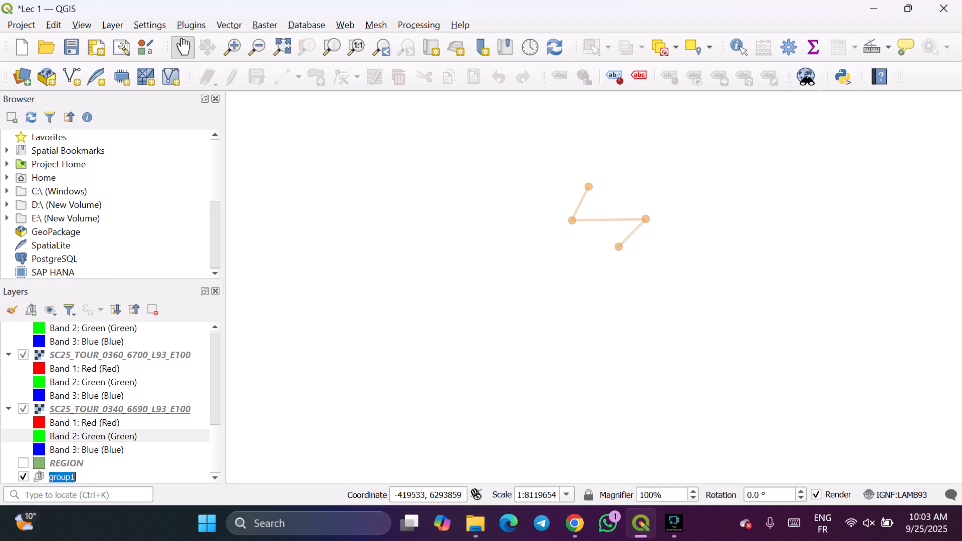
pyautogui.write('S')
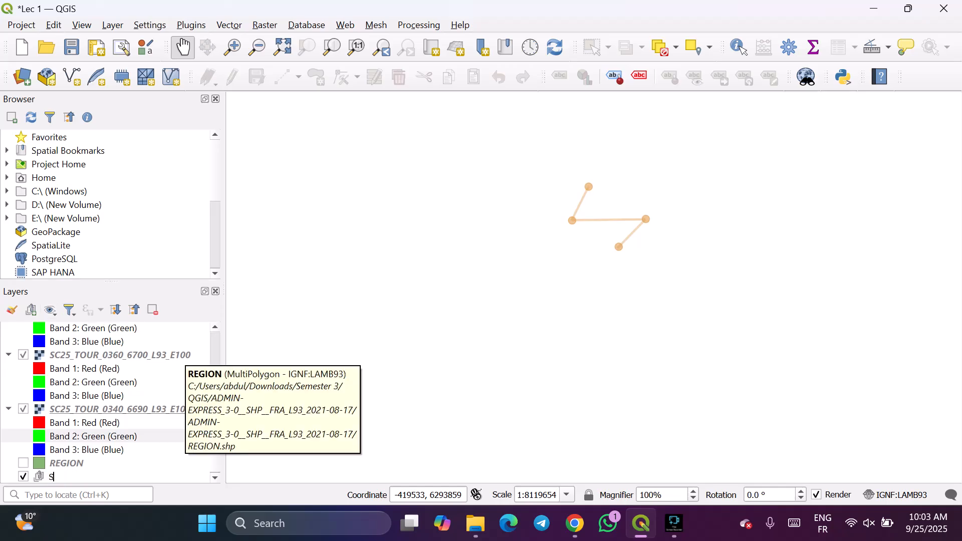
pyautogui.write('can 25')
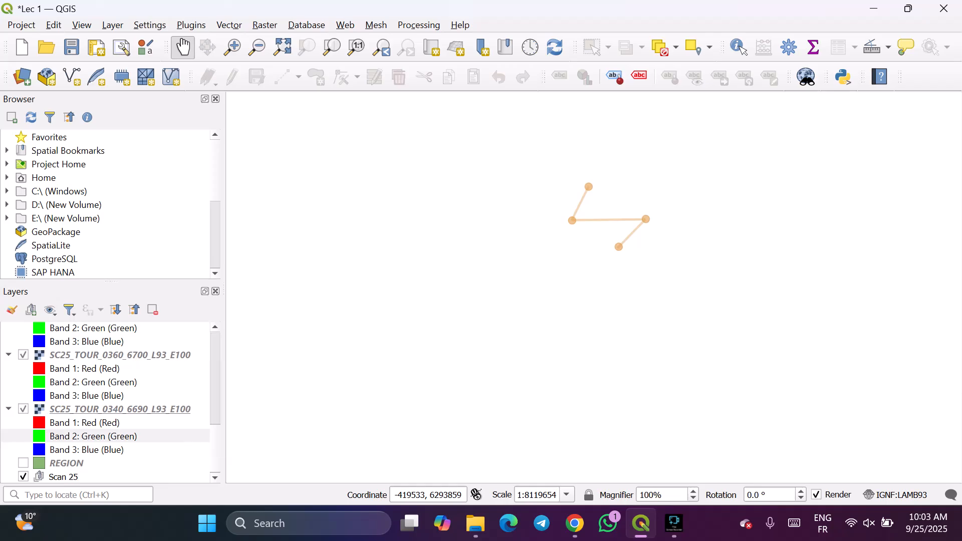
pyautogui.press('Return')
# Display the SC25_TOUR_0360_6690_L93_E100 raster on the map.
pyautogui.moveTo(629, 230); pyautogui.dragTo(584, 291)
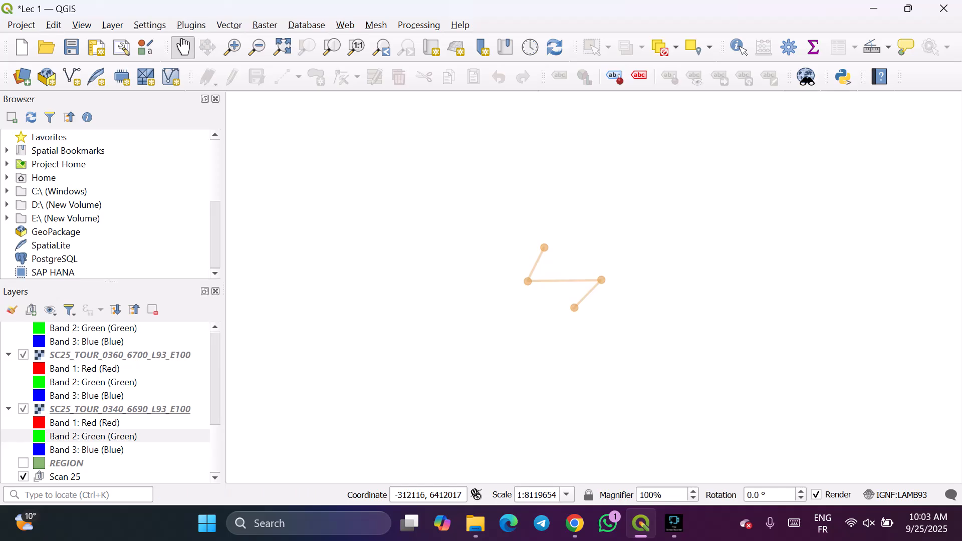
pyautogui.moveTo(550, 281); pyautogui.dragTo(614, 290)
pyautogui.rightClick(572, 286)
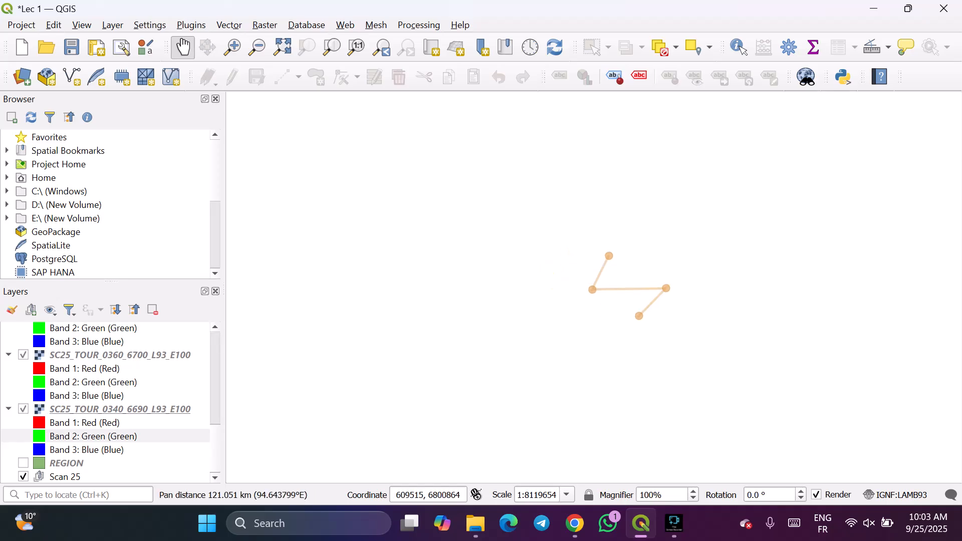
pyautogui.scroll(3, 155, 411)
pyautogui.scroll(3, 150, 434)
pyautogui.scroll(-6, 150, 435)
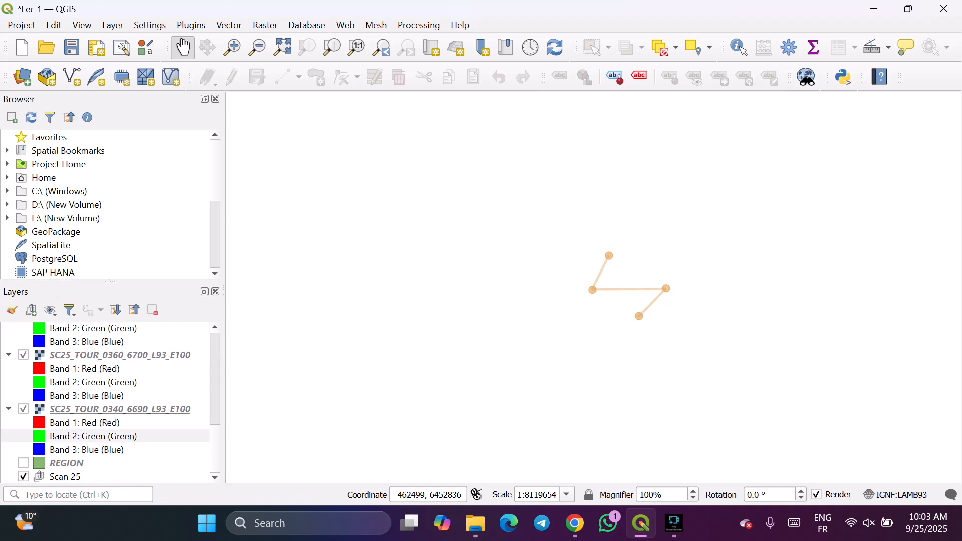
pyautogui.scroll(8, 150, 434)
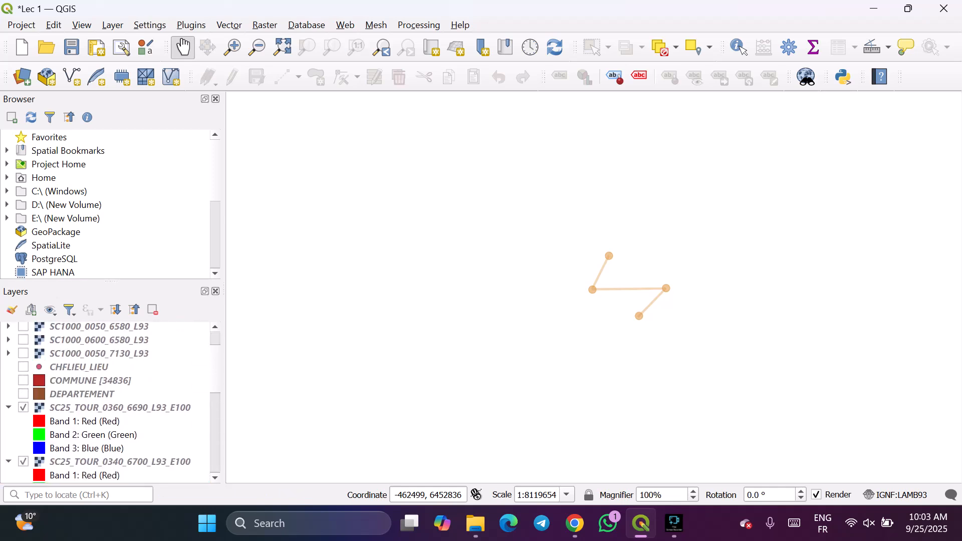
pyautogui.click(23, 408)
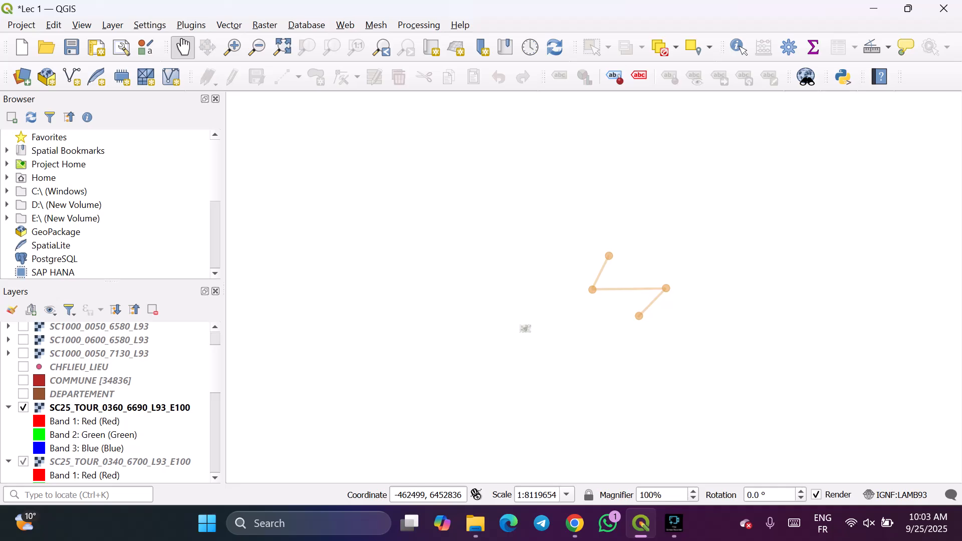
# Locate the SC25_TOUR raster tiles on the map and examine their topographic detail up close.
pyautogui.scroll(2, 115, 401)
pyautogui.scroll(5, 486, 367)
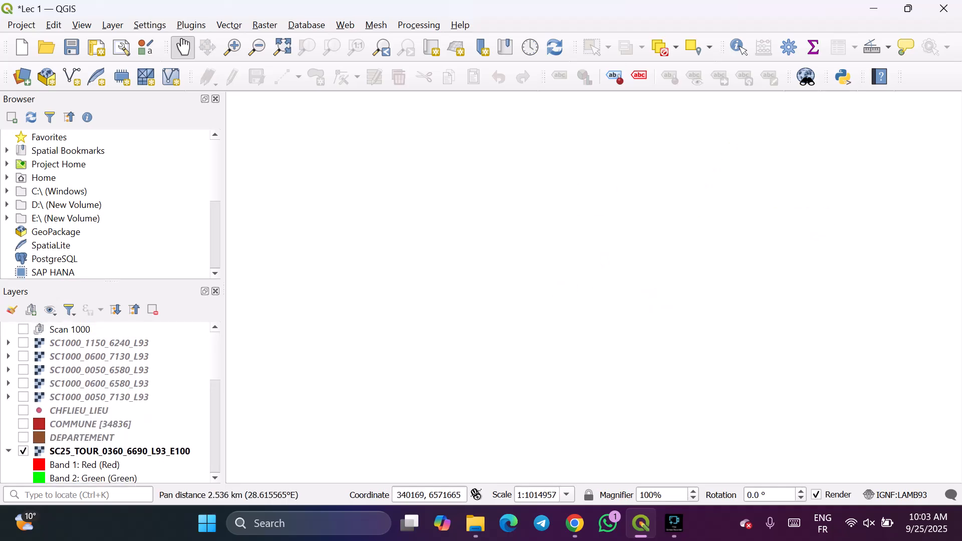
pyautogui.scroll(-3, 455, 386)
pyautogui.scroll(-4, 453, 419)
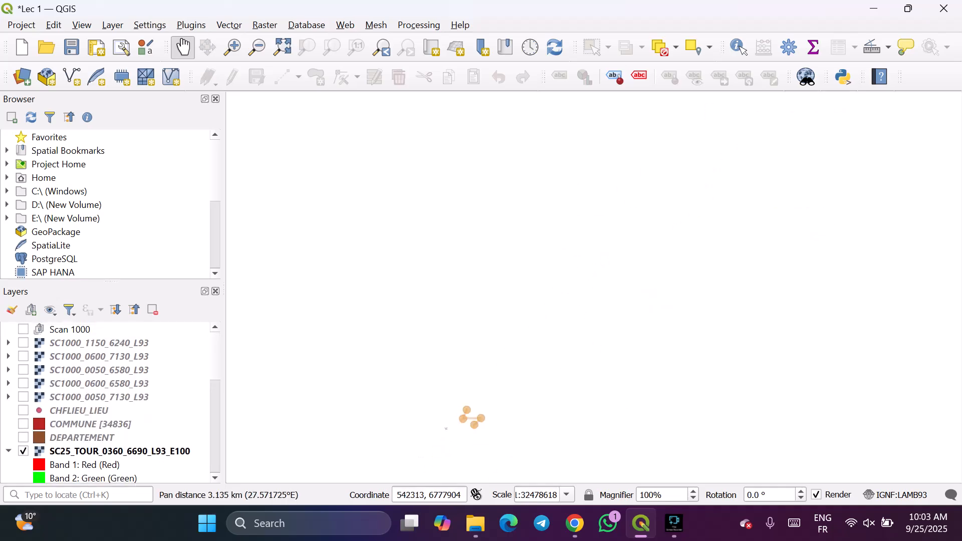
pyautogui.scroll(5, 448, 428)
pyautogui.moveTo(309, 228); pyautogui.dragTo(358, 266)
pyautogui.moveTo(310, 157); pyautogui.dragTo(450, 360)
pyautogui.scroll(4, 407, 244)
pyautogui.scroll(1, 471, 333)
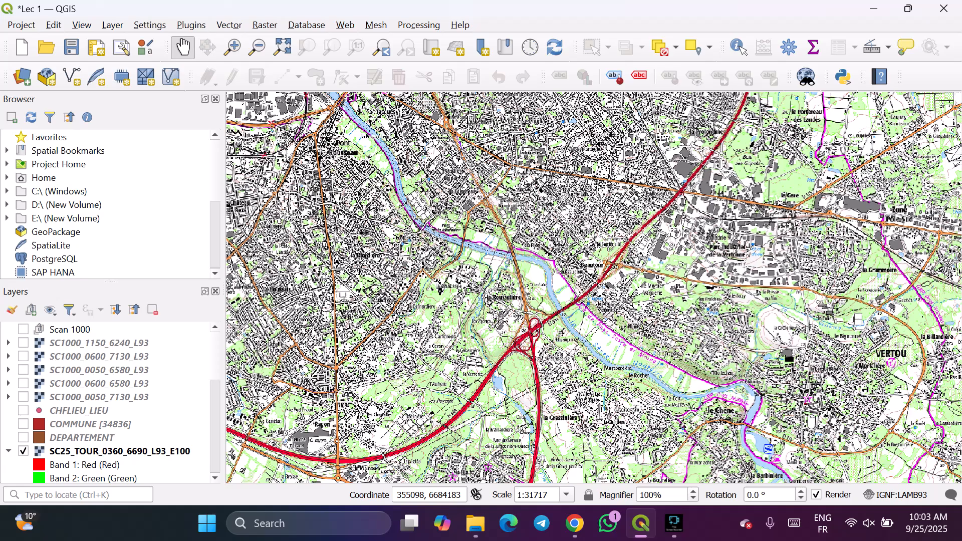
# Switch the Scan 1000 group's visibility on and back off.
pyautogui.click(23, 329)
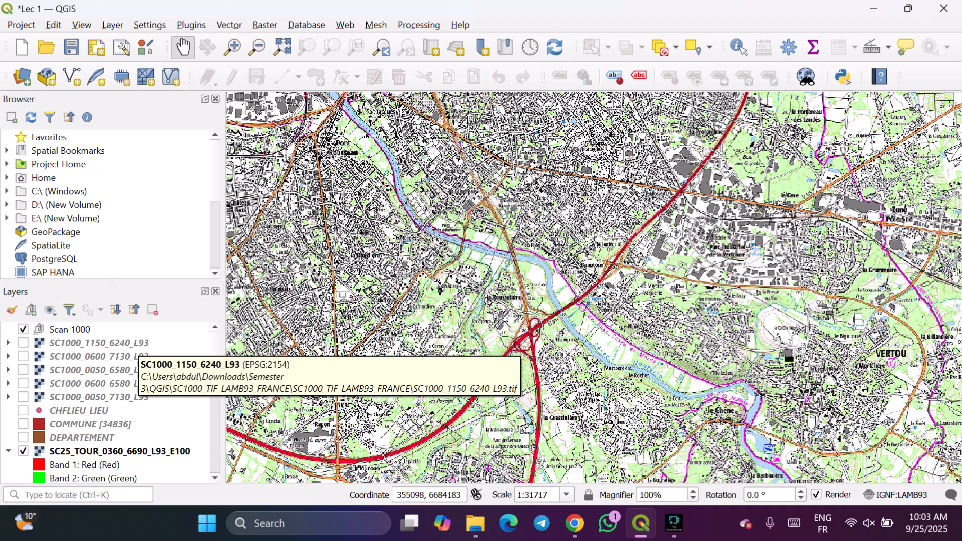
pyautogui.click(23, 329)
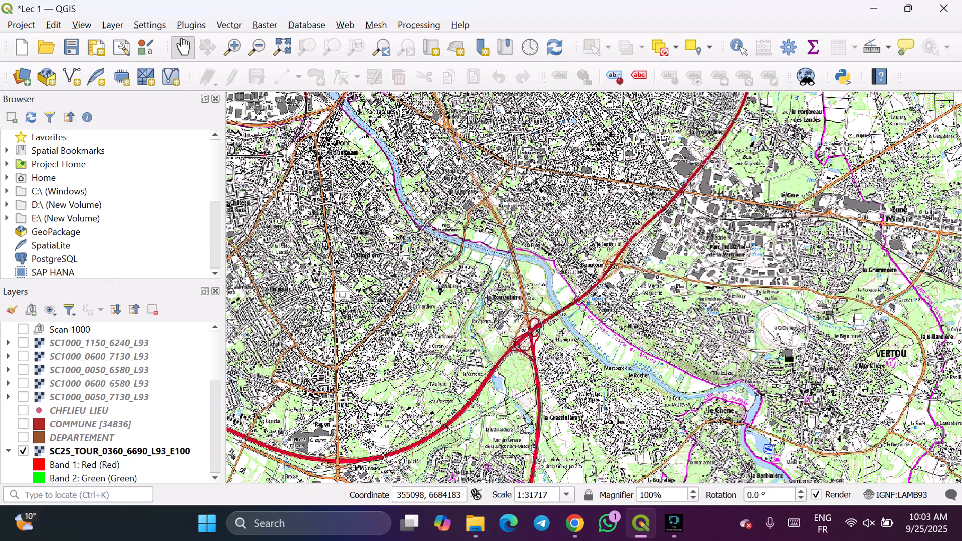
# Hide the SC25_TOUR 0340_6690, 0360_6700 and 0350_6700 rasters and show them again.
pyautogui.scroll(-3, 110, 401)
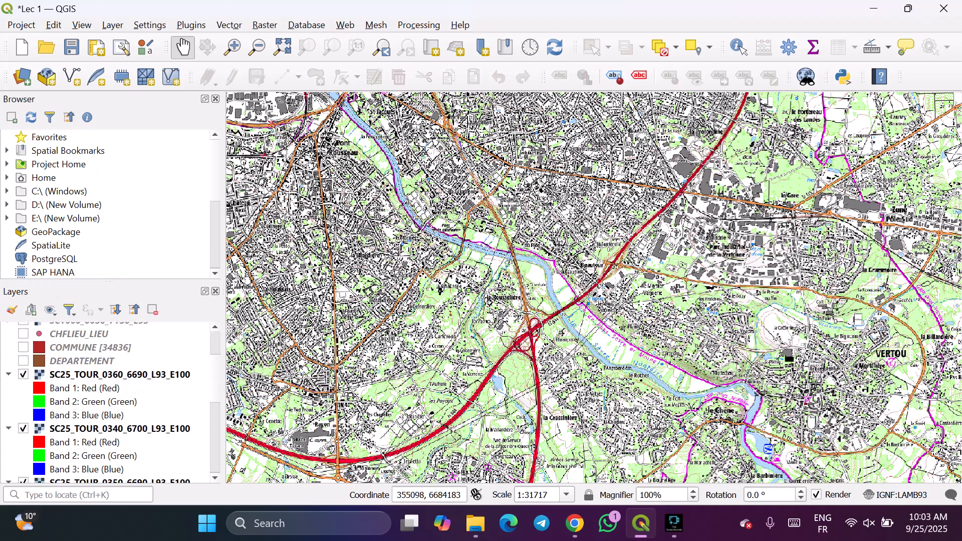
pyautogui.scroll(-3, 110, 400)
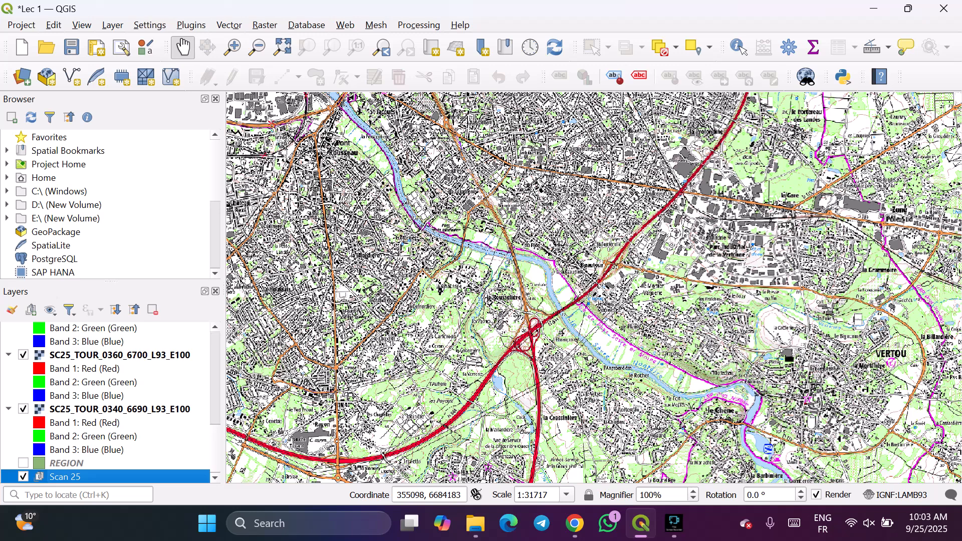
pyautogui.scroll(1, 110, 401)
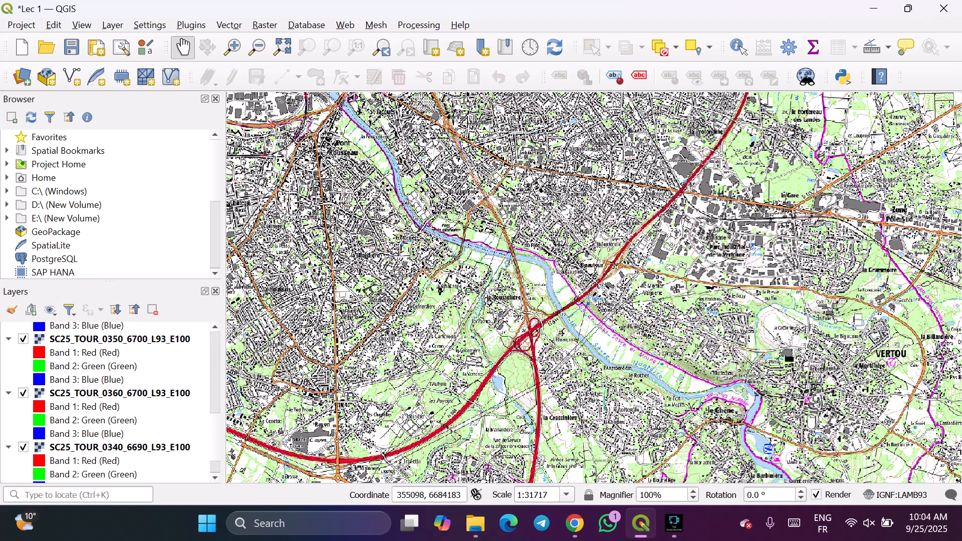
pyautogui.click(24, 447)
pyautogui.click(23, 394)
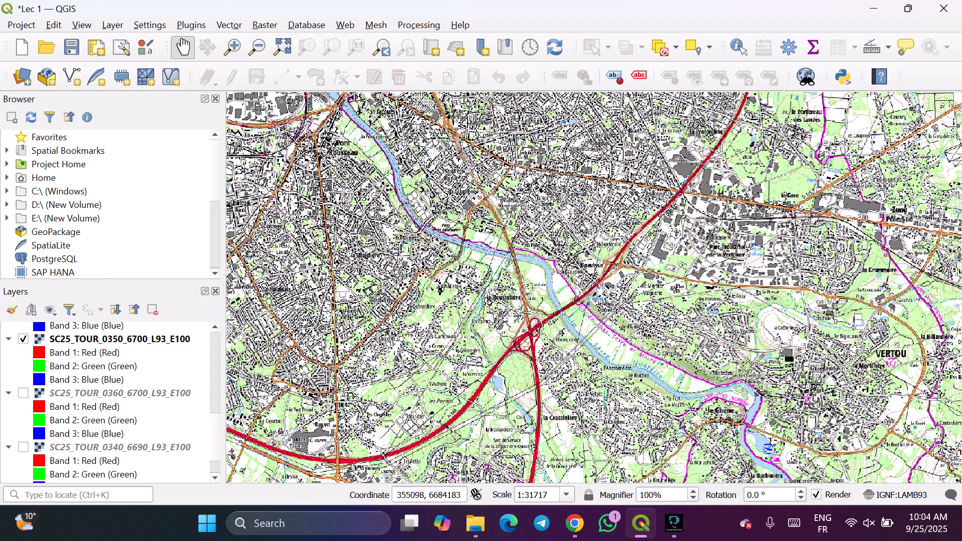
pyautogui.click(23, 339)
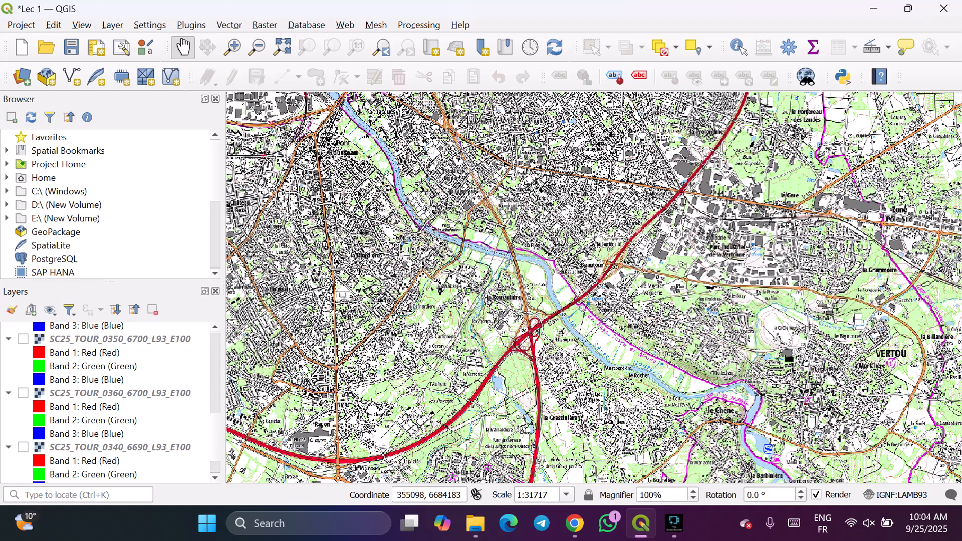
pyautogui.click(23, 340)
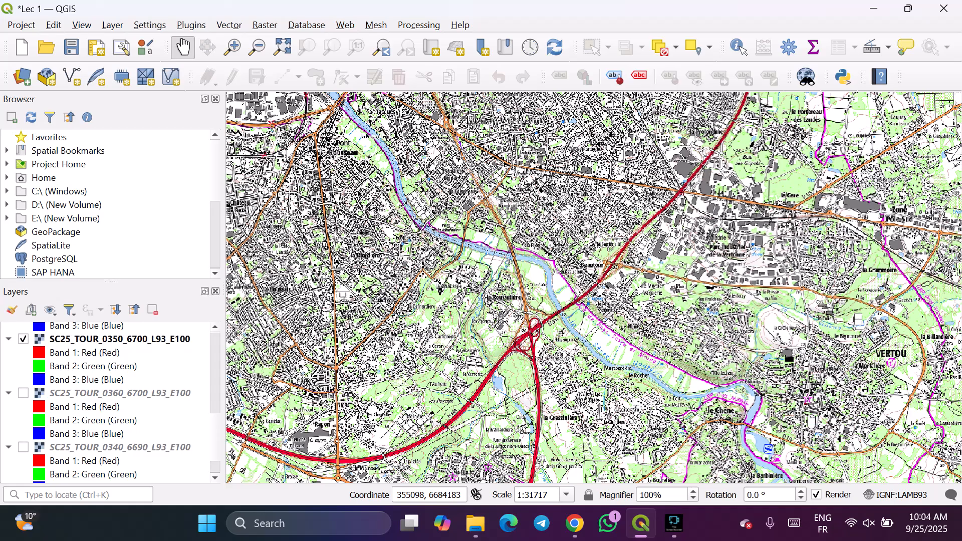
pyautogui.click(23, 394)
pyautogui.click(23, 447)
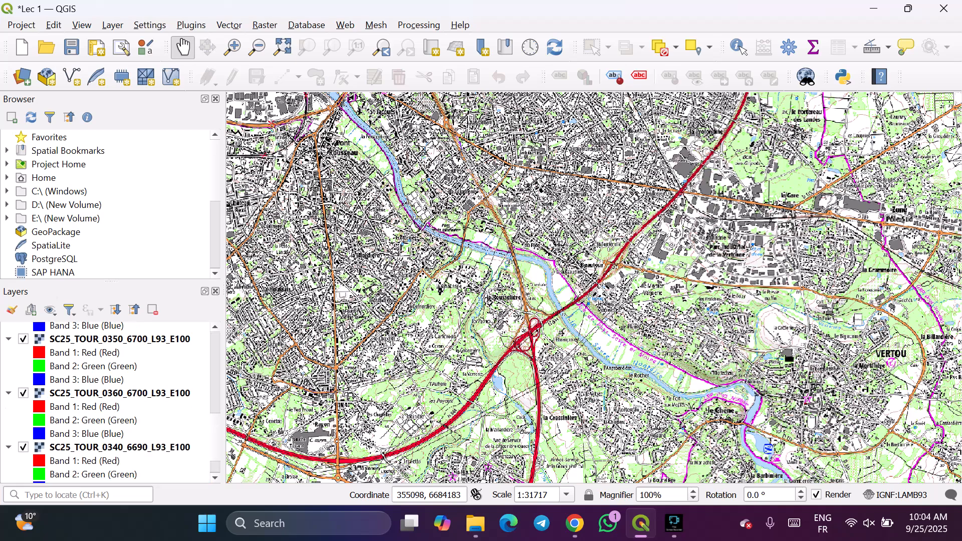
# Turn on the five SC1000 rasters and the Scan 1000 group.
pyautogui.scroll(-4, 111, 401)
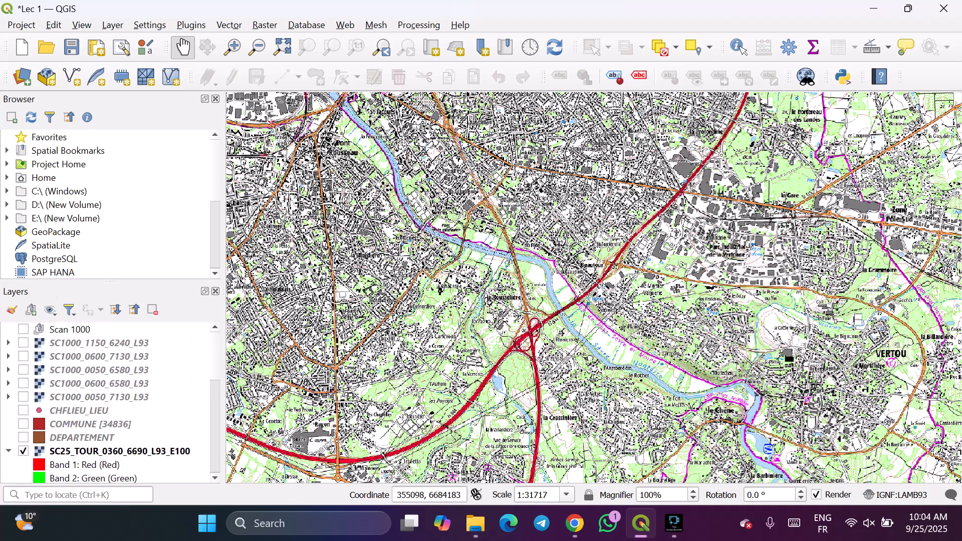
pyautogui.click(23, 329)
pyautogui.click(23, 329)
pyautogui.click(23, 397)
pyautogui.click(23, 383)
pyautogui.click(23, 369)
pyautogui.click(23, 356)
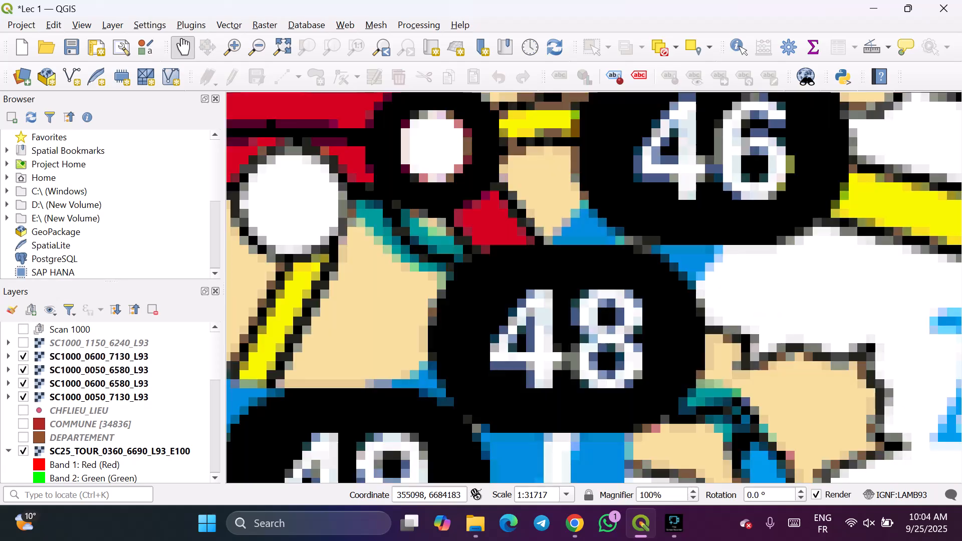
pyautogui.click(23, 343)
pyautogui.click(23, 329)
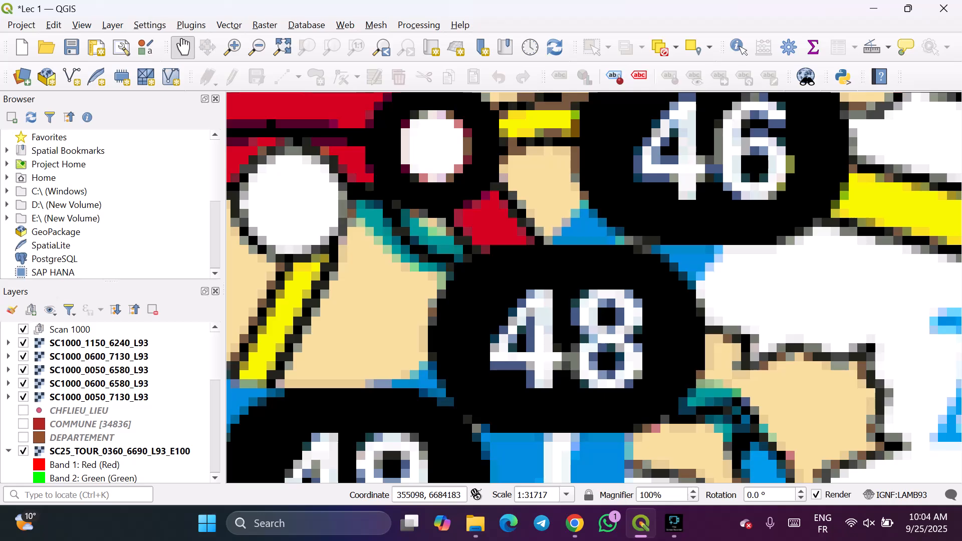
# Turn off the Scan 1000 group and all five SC1000 rasters.
pyautogui.click(23, 329)
pyautogui.click(23, 343)
pyautogui.click(23, 356)
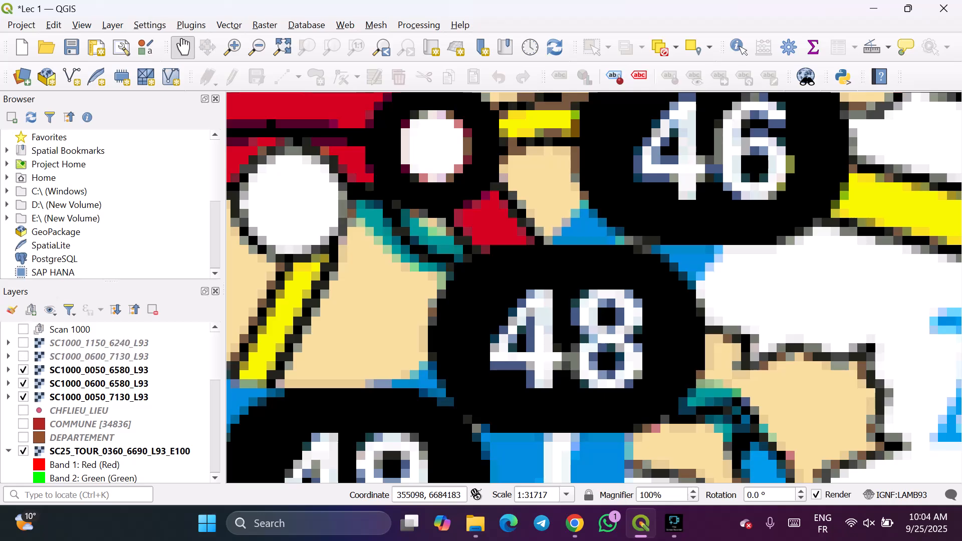
pyautogui.click(23, 370)
pyautogui.click(23, 384)
pyautogui.click(23, 397)
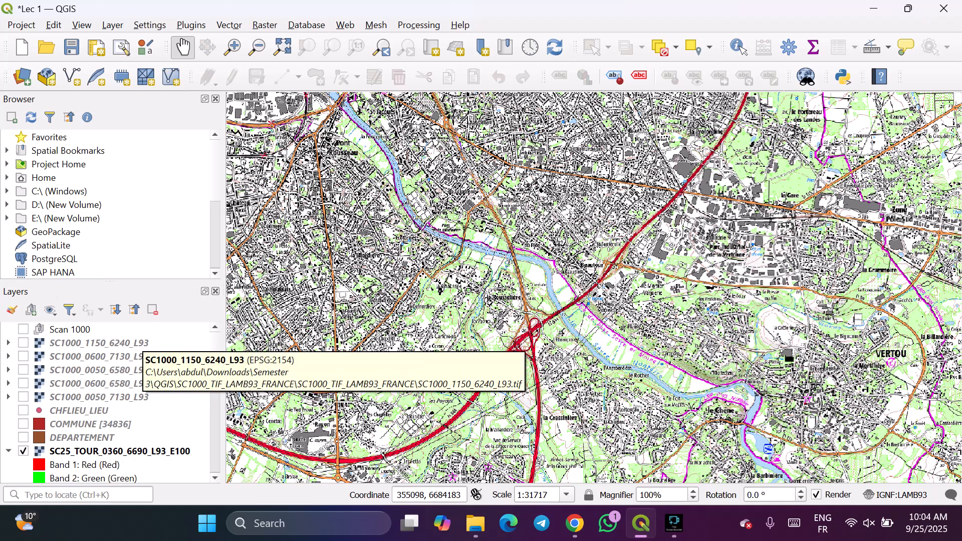
pyautogui.scroll(-1, 345, 217)
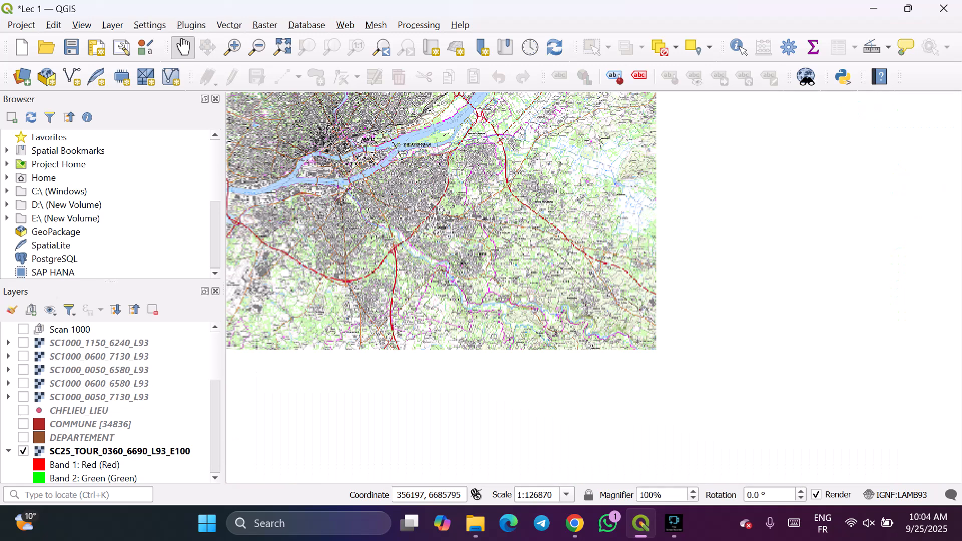
# Start adding a raster layer and browse to the inner BDORTHO-5M_2-0_TIFF_LAMB93_D044_2012-01-01 folder.
pyautogui.click(22, 77)
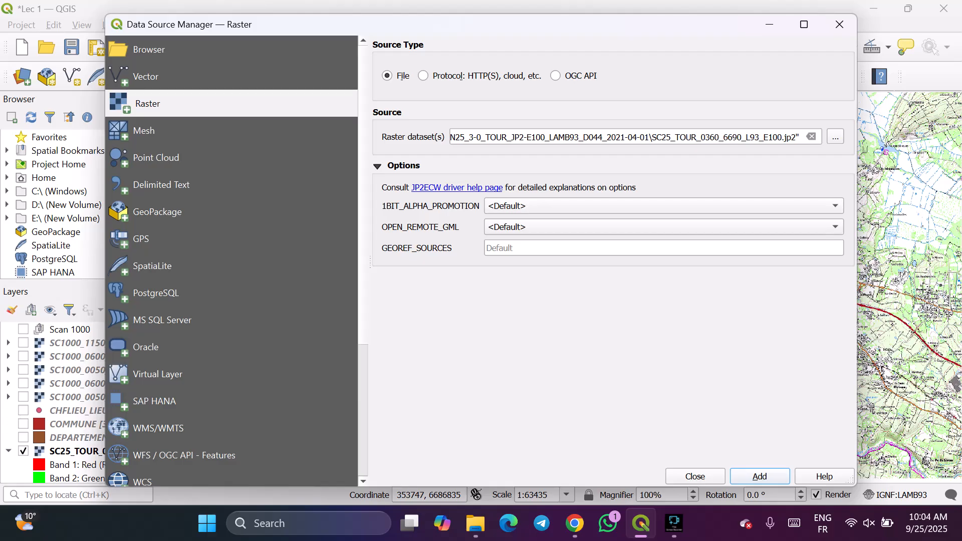
pyautogui.click(835, 137)
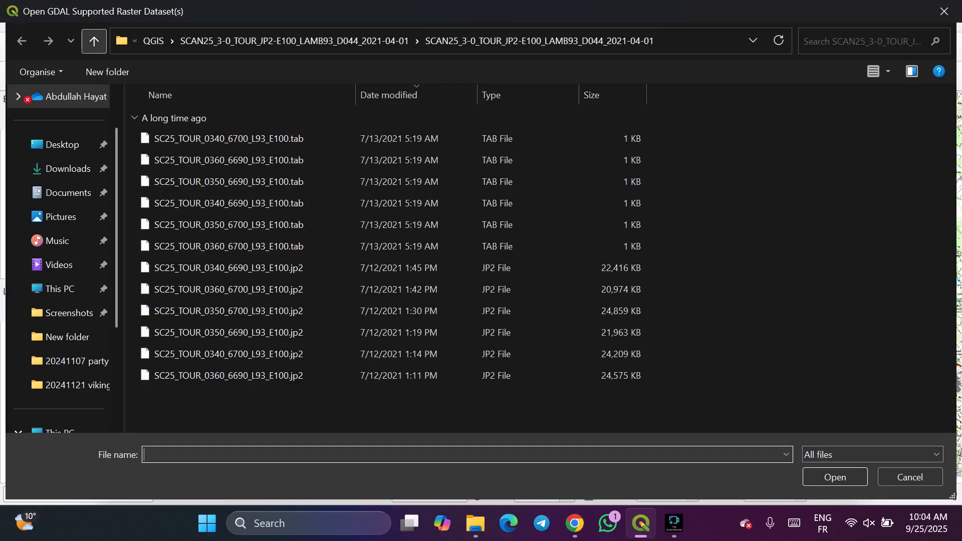
pyautogui.click(94, 41)
pyautogui.click(93, 41)
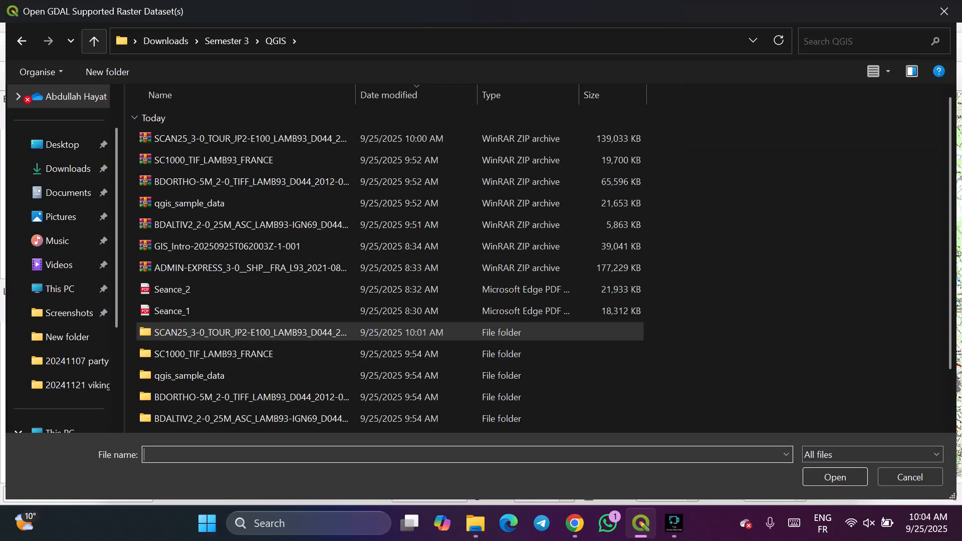
pyautogui.scroll(-1, 350, 313)
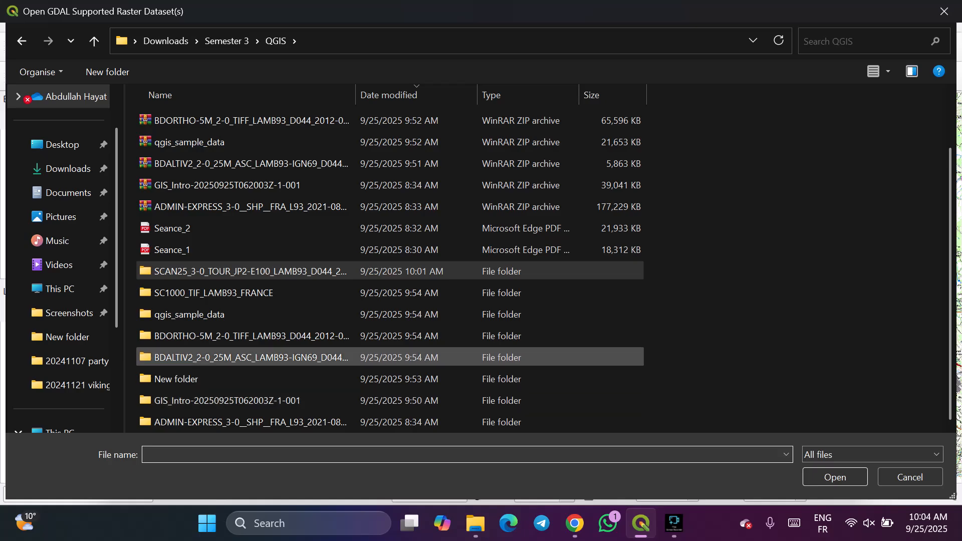
pyautogui.doubleClick(251, 336)
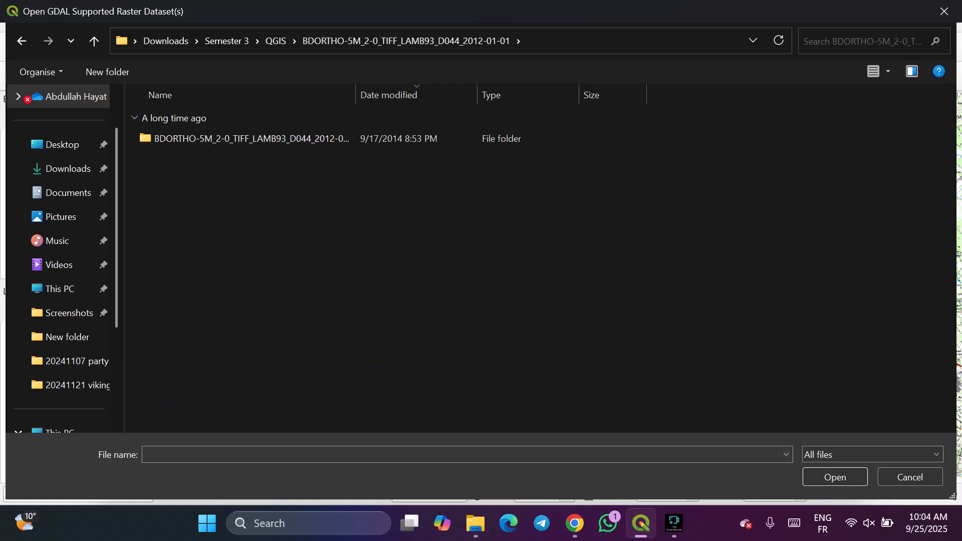
pyautogui.doubleClick(226, 138)
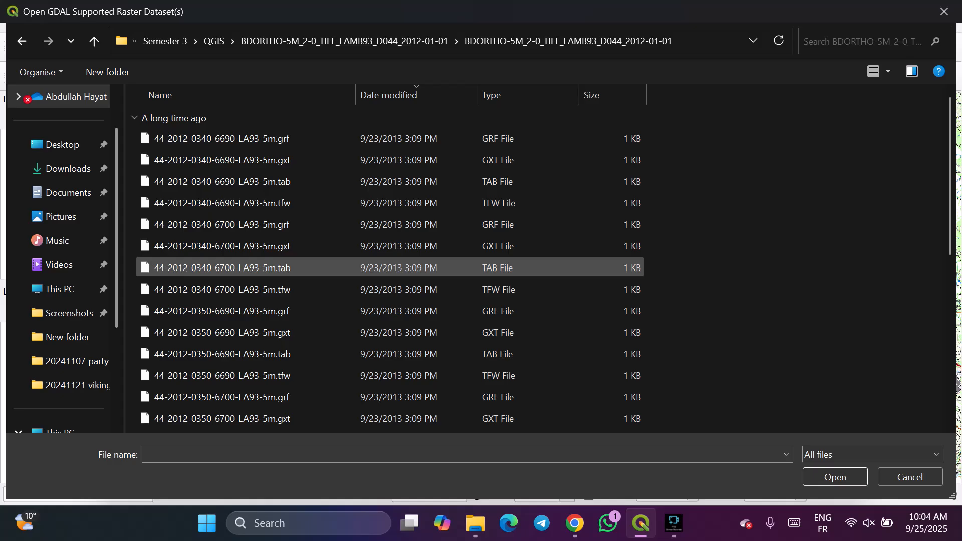
# Restrict the file list of the BDORTHO-5M folder to the GeoTIFF format.
pyautogui.scroll(-5, 390, 267)
pyautogui.click(871, 454)
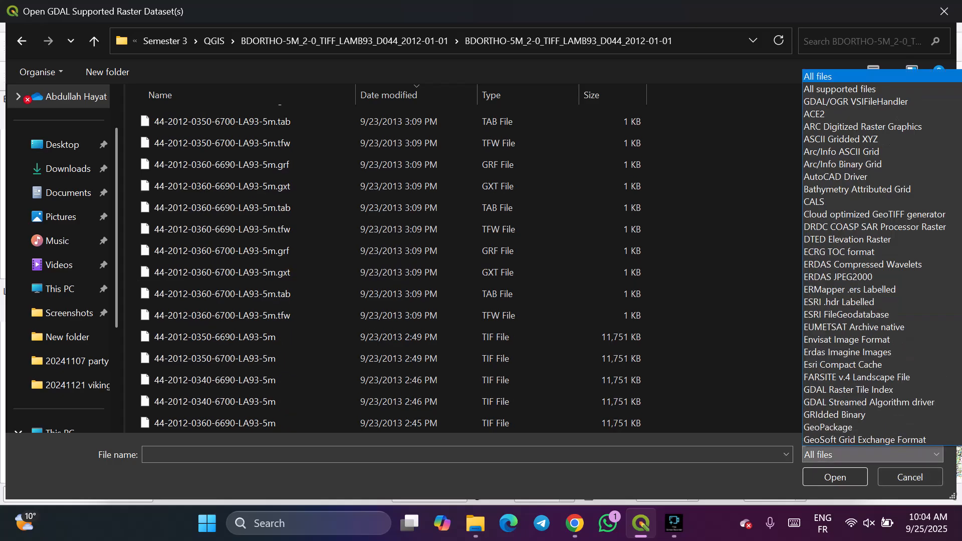
pyautogui.scroll(-2, 851, 350)
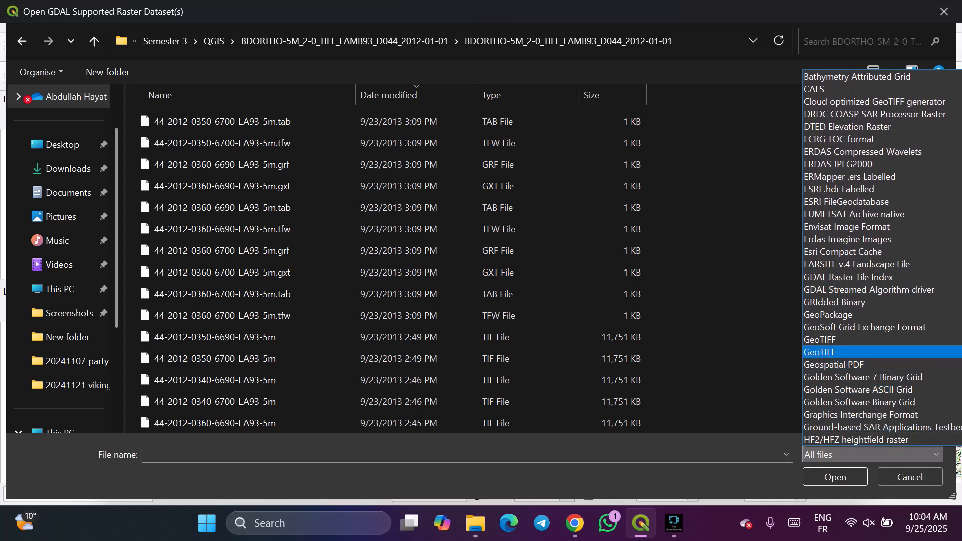
pyautogui.click(852, 350)
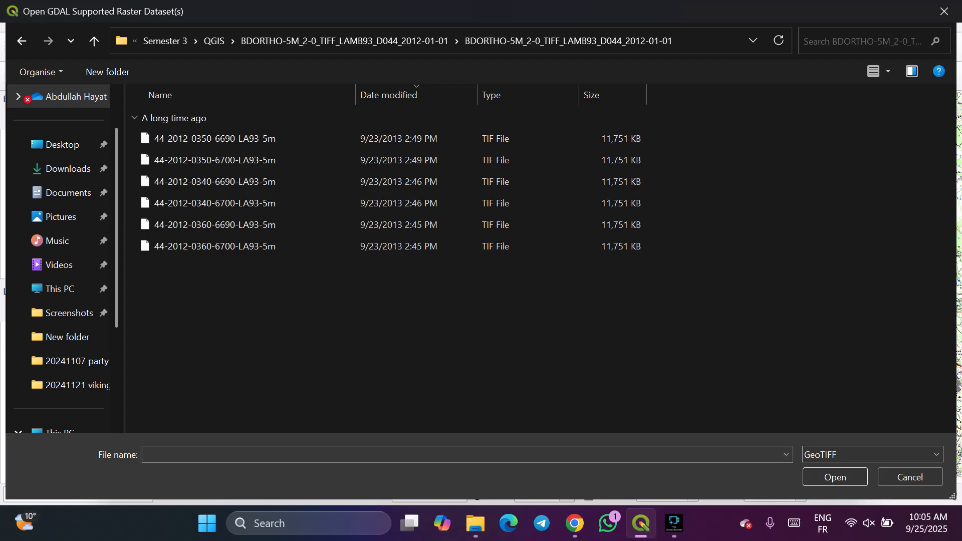
# Select all six 44-2012 LA93-5m GeoTIFF tiles and add them to the project as raster layers.
pyautogui.moveTo(358, 320); pyautogui.dragTo(381, 135)
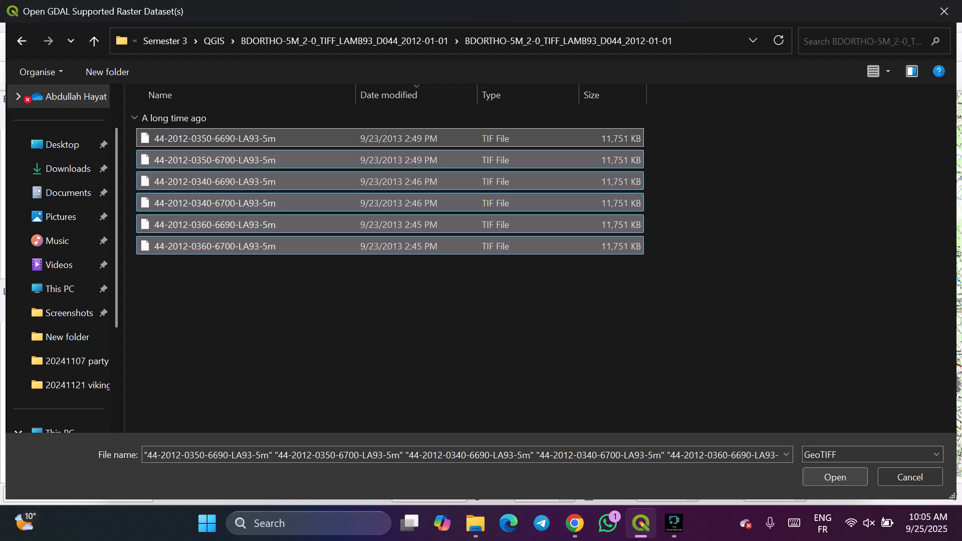
pyautogui.click(835, 477)
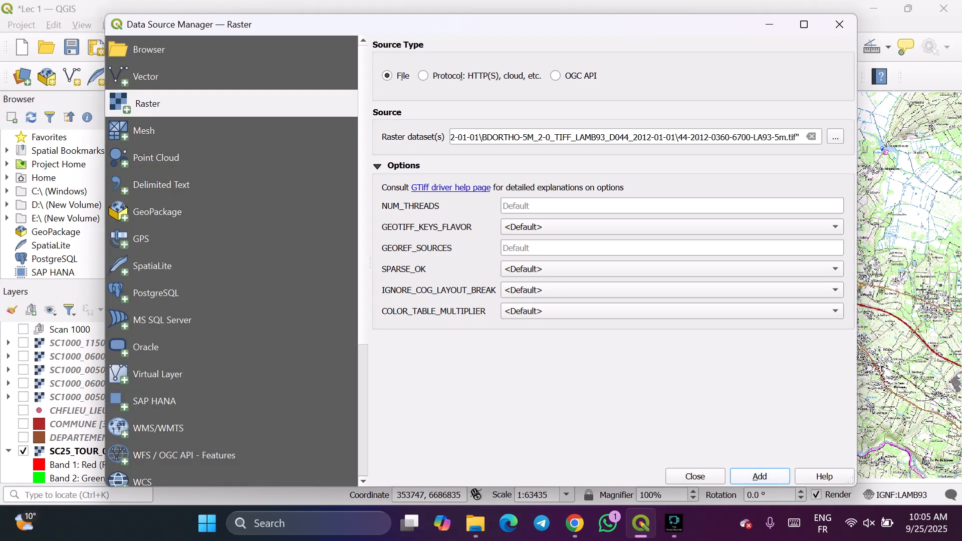
pyautogui.scroll(-10, 52, 404)
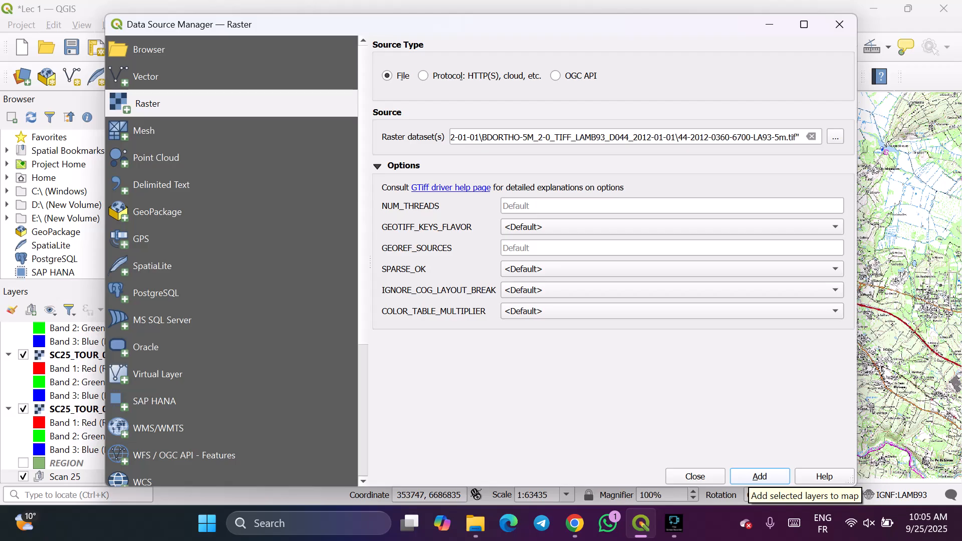
pyautogui.click(759, 476)
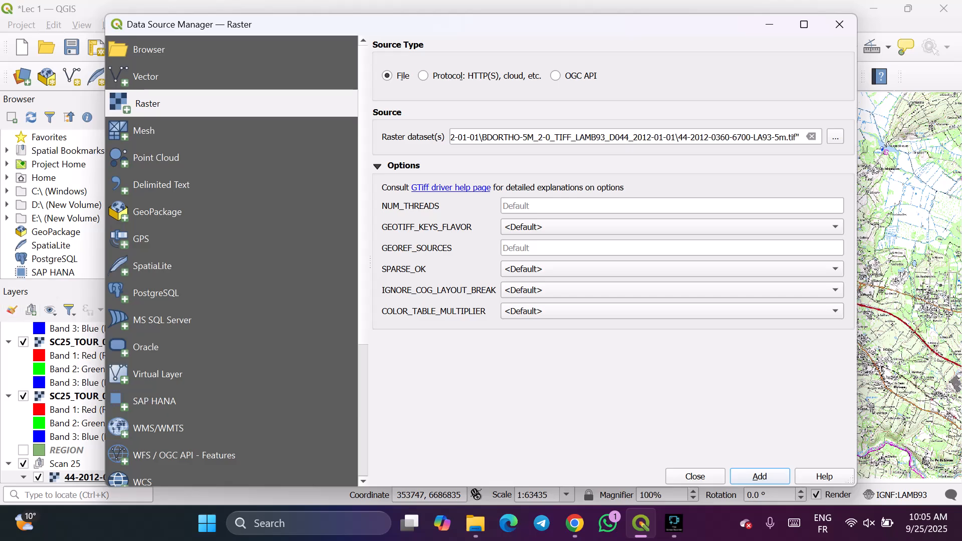
pyautogui.click(824, 476)
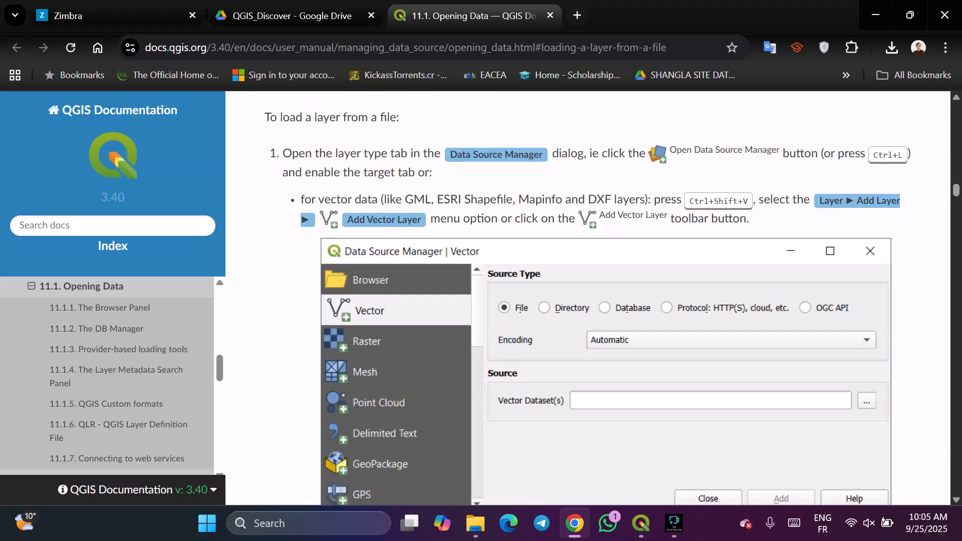
pyautogui.click(550, 15)
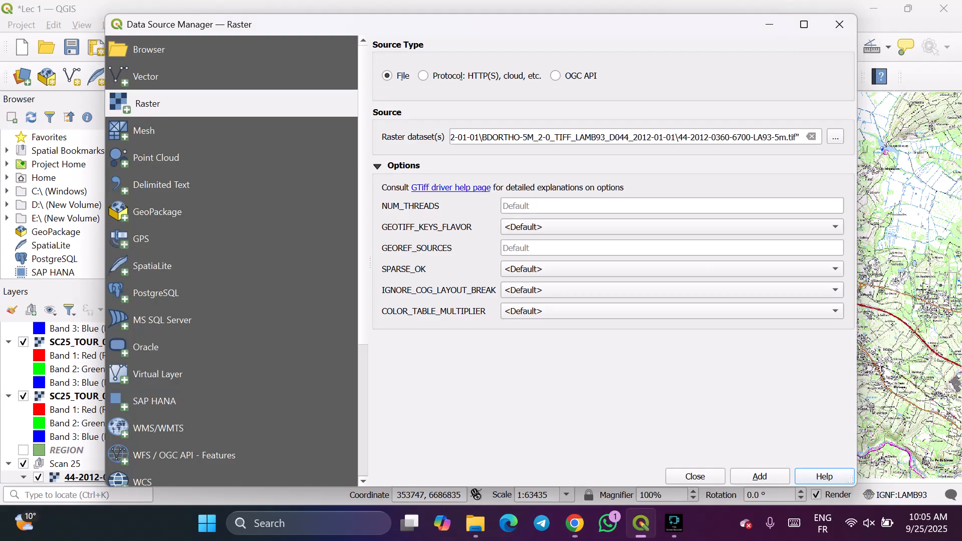
pyautogui.click(640, 523)
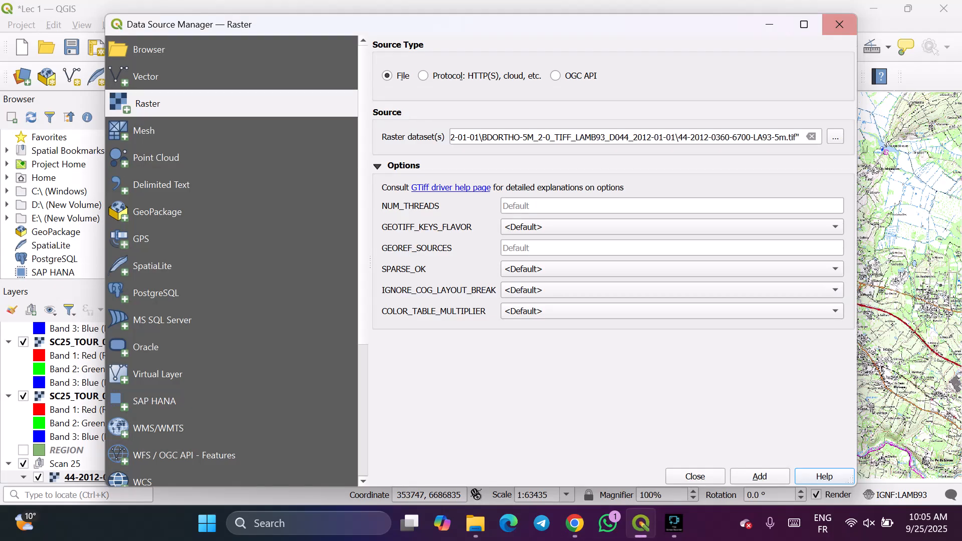
# Check the added 44-2012 tiles in the layer tree and close the Data Source Manager.
pyautogui.scroll(-1, 52, 403)
pyautogui.scroll(-4, 53, 403)
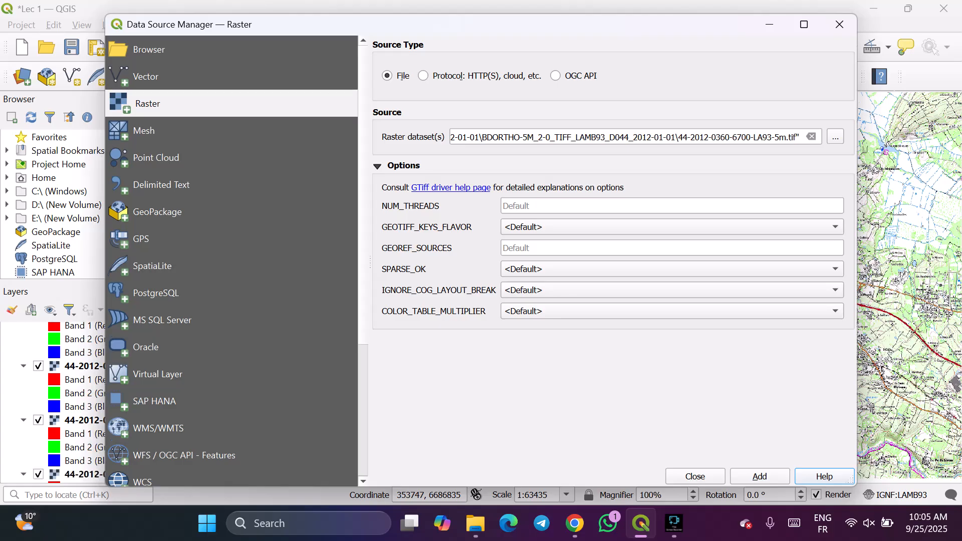
pyautogui.scroll(1, 53, 403)
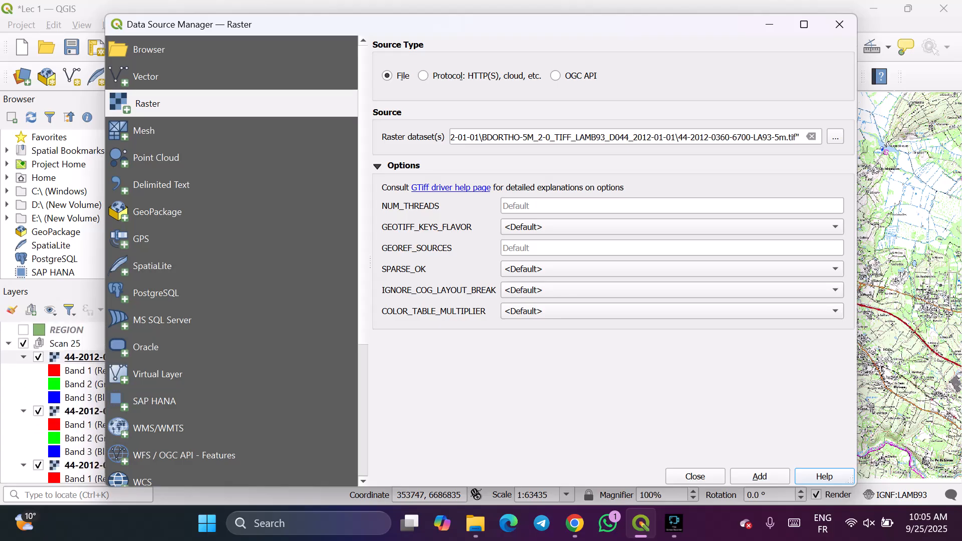
pyautogui.click(839, 24)
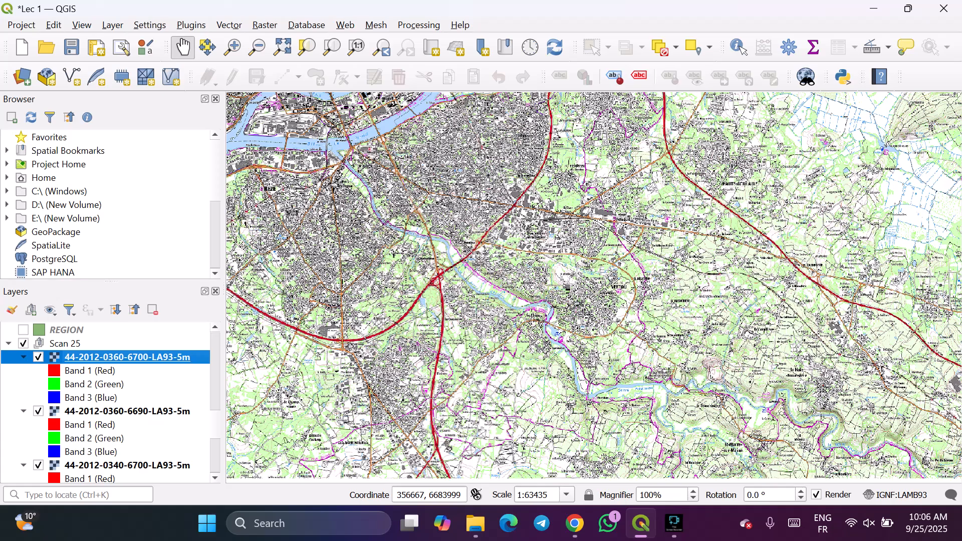
# Rename the Scan 25 group that holds the 44-2012 orthophoto tiles as "BD Ortho 5m".
pyautogui.scroll(-5, 105, 401)
pyautogui.scroll(-5, 110, 401)
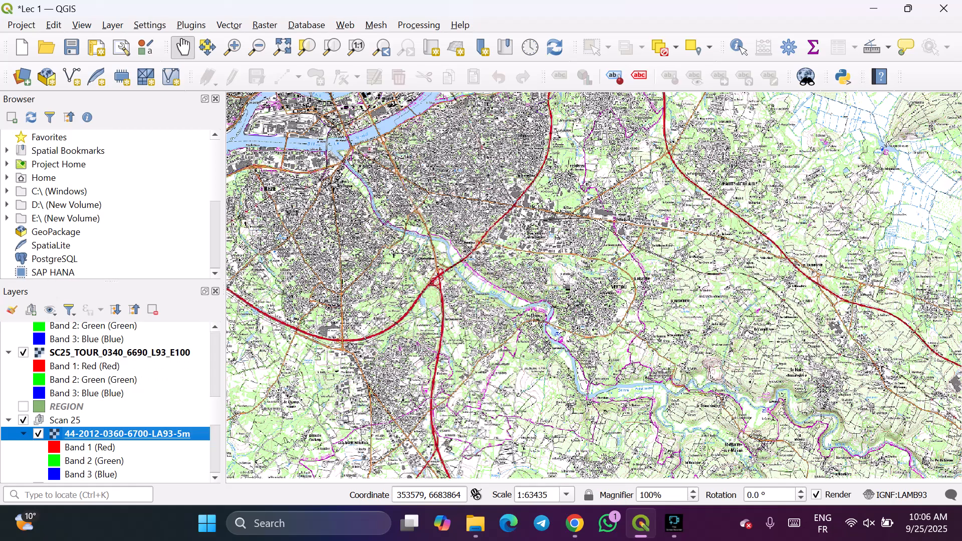
pyautogui.scroll(-1, 110, 401)
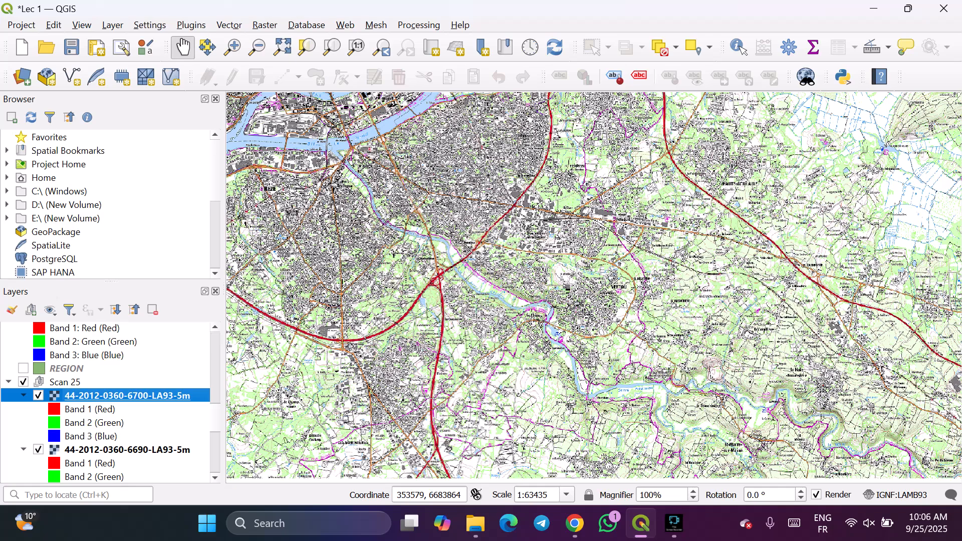
pyautogui.click(65, 382)
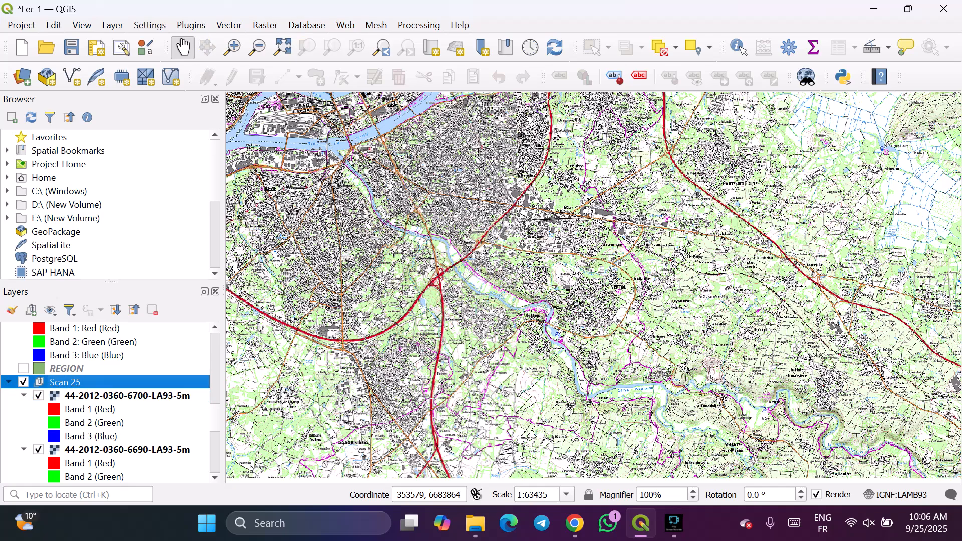
pyautogui.scroll(6, 110, 401)
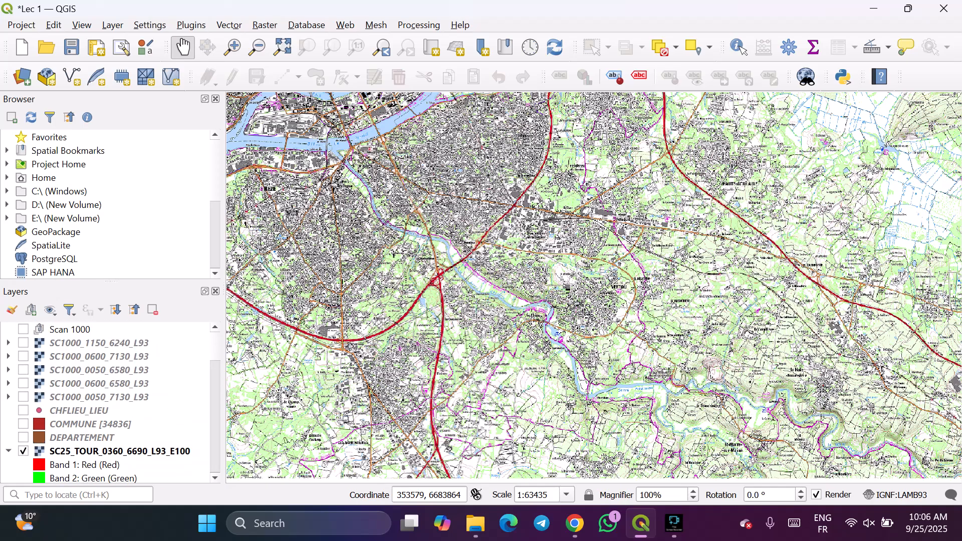
pyautogui.scroll(-6, 110, 401)
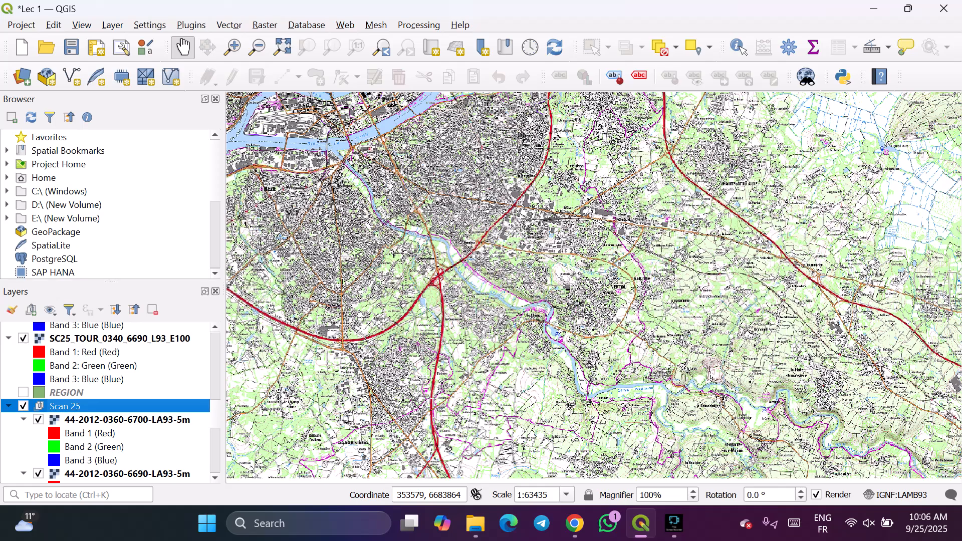
pyautogui.rightClick(73, 405)
pyautogui.moveTo(106, 398)
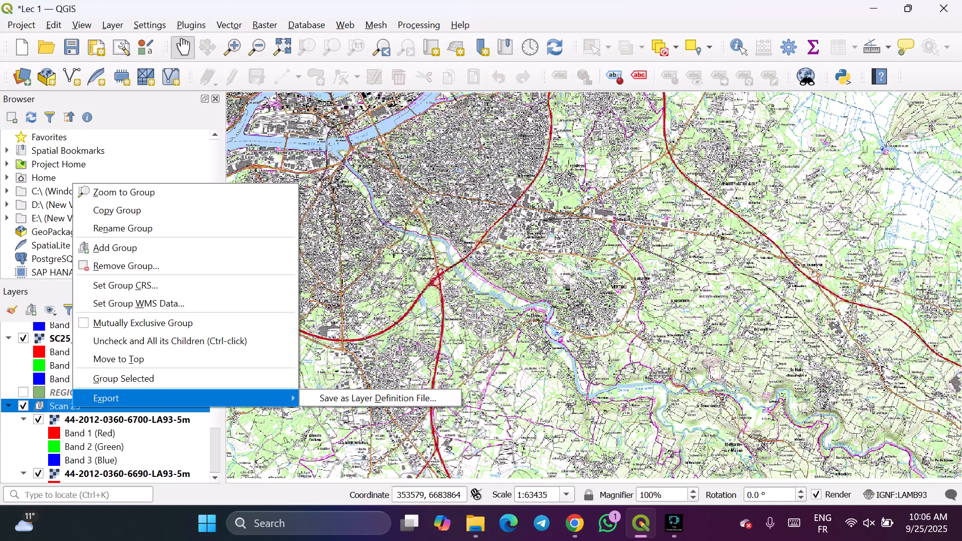
pyautogui.click(123, 228)
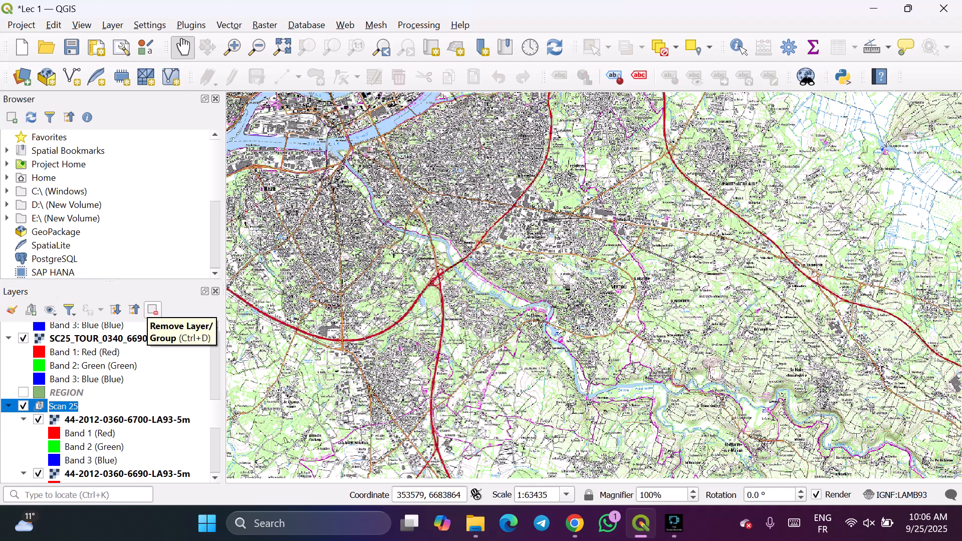
pyautogui.write('BD Ortho 5m')
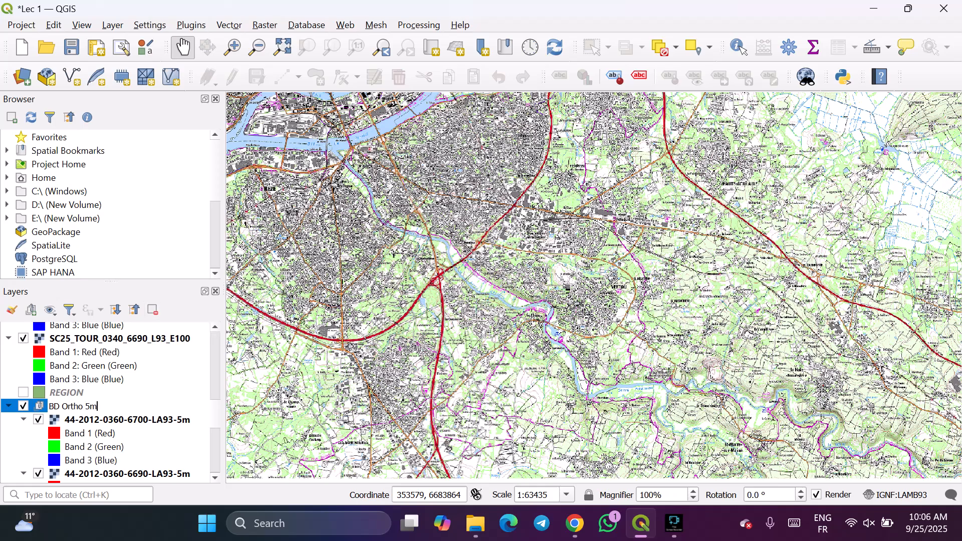
pyautogui.press('Return')
pyautogui.scroll(-1, 110, 400)
pyautogui.click(126, 408)
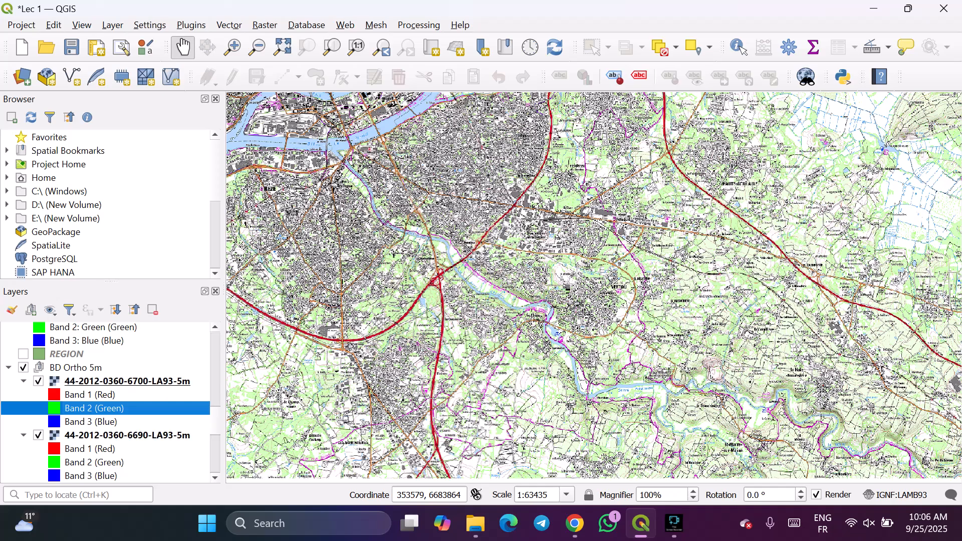
# Examine the displayed map around Nantes, le Grand Blottereau and le Vieux Doulon at several scales.
pyautogui.scroll(-2, 402, 281)
pyautogui.moveTo(360, 246); pyautogui.dragTo(439, 298)
pyautogui.scroll(4, 459, 277)
pyautogui.moveTo(612, 323); pyautogui.dragTo(326, 352)
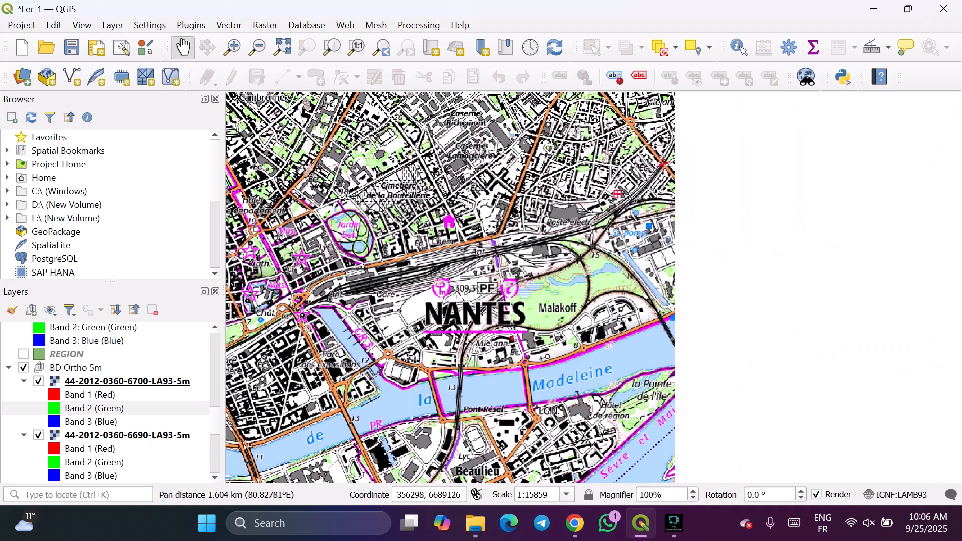
pyautogui.moveTo(575, 317); pyautogui.dragTo(380, 474)
pyautogui.moveTo(614, 313); pyautogui.dragTo(556, 350)
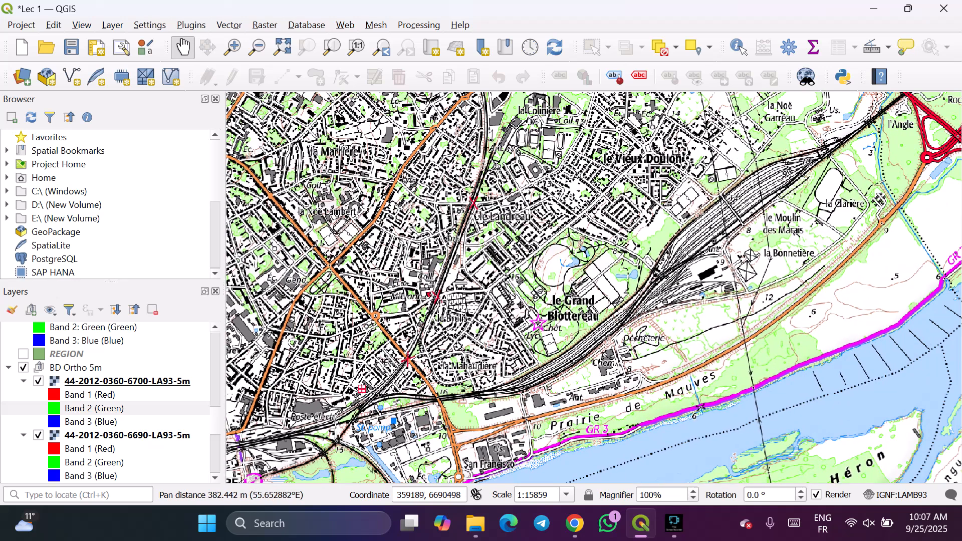
pyautogui.scroll(1, 596, 306)
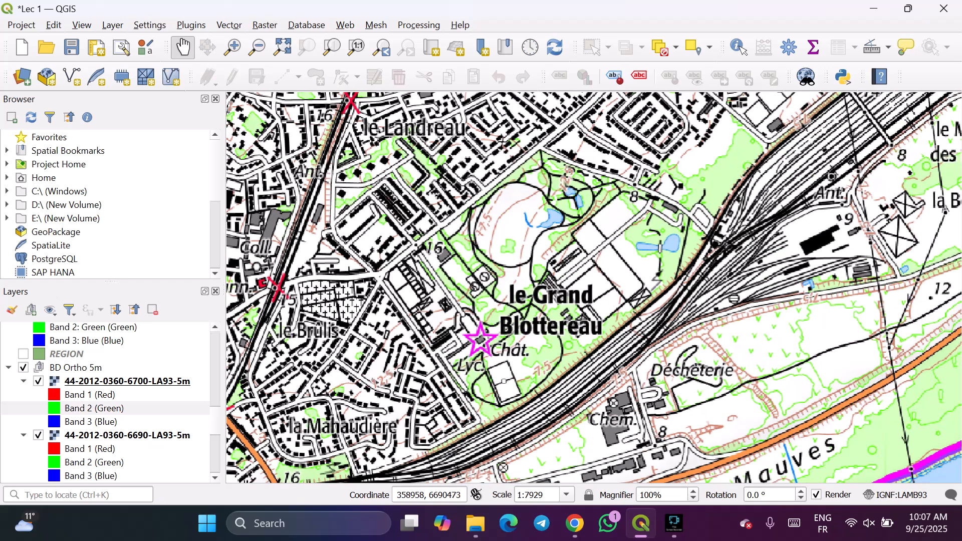
pyautogui.moveTo(581, 317); pyautogui.dragTo(538, 307)
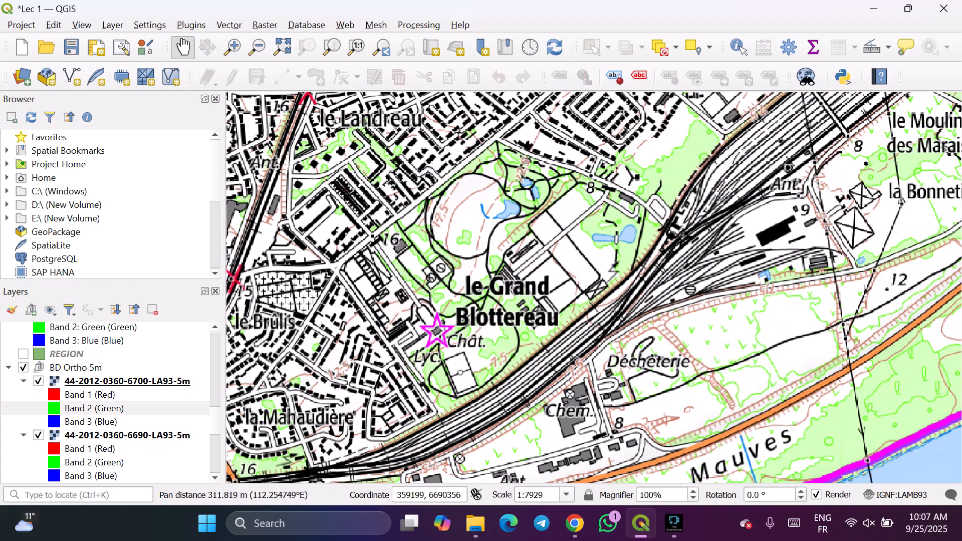
pyautogui.moveTo(516, 349); pyautogui.dragTo(433, 448)
pyautogui.scroll(1, 514, 327)
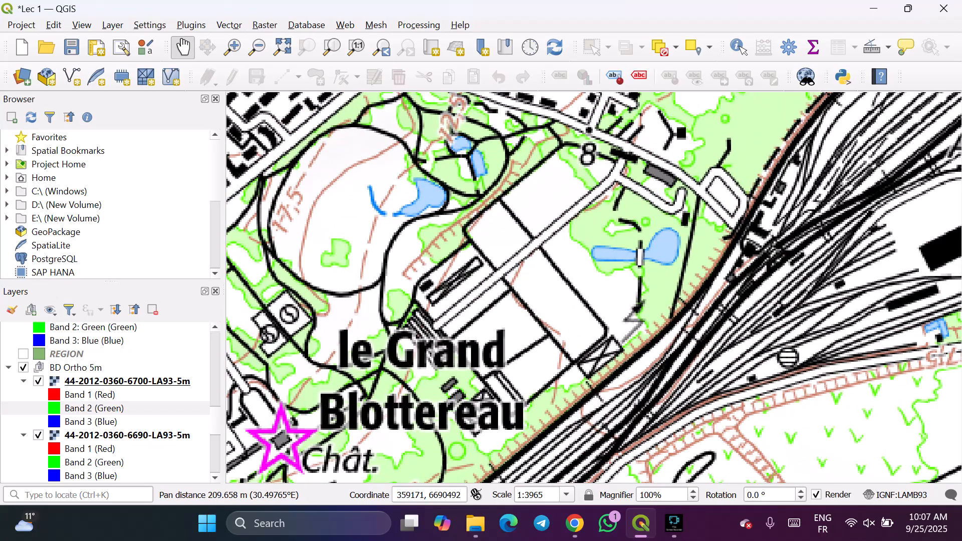
pyautogui.scroll(-1, 494, 363)
pyautogui.moveTo(495, 364); pyautogui.dragTo(494, 398)
pyautogui.scroll(-1, 495, 398)
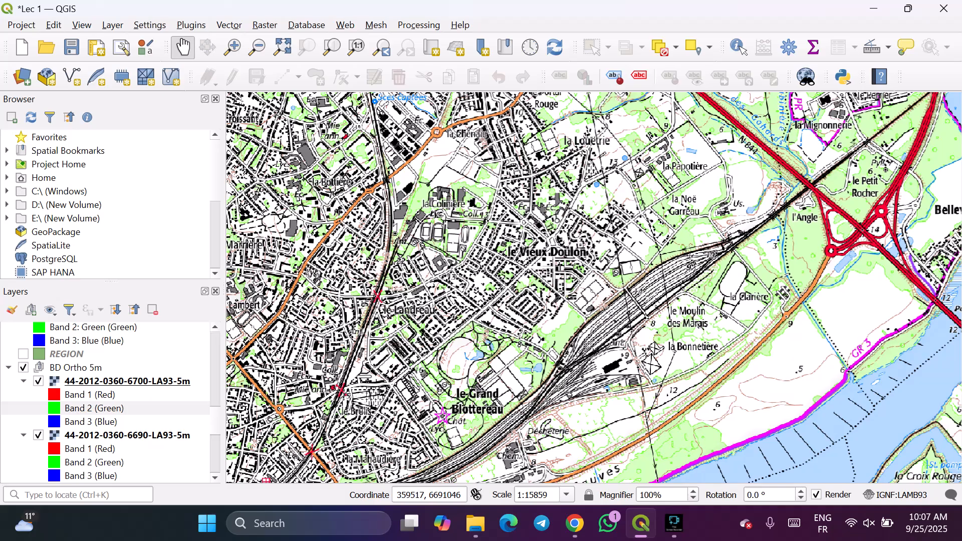
pyautogui.moveTo(557, 298)
pyautogui.mouseDown()
pyautogui.moveTo(504, 324)
pyautogui.moveTo(533, 300)
pyautogui.moveTo(545, 321)
pyautogui.moveTo(549, 311)
pyautogui.mouseUp()
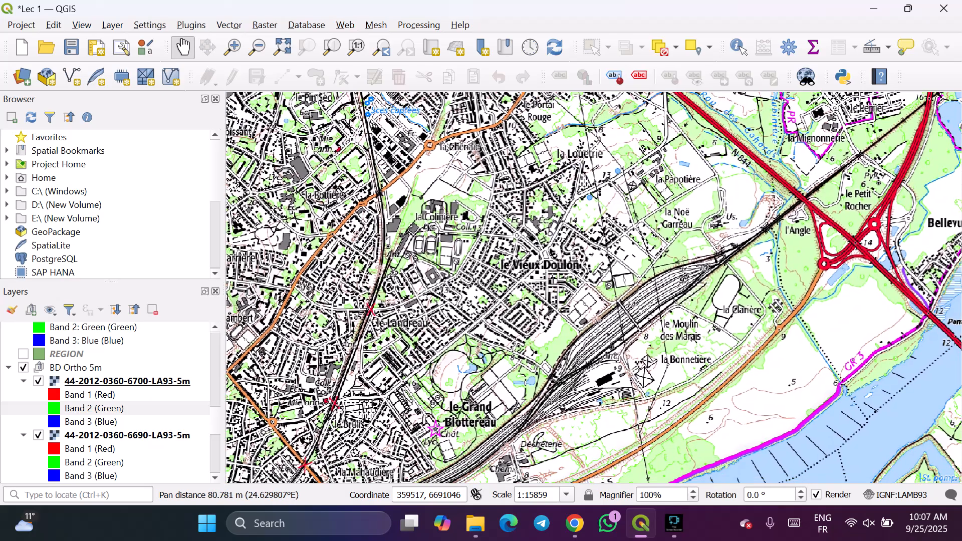
# Collapse all the layers and groups in the layer tree to hide the raster band entries.
pyautogui.scroll(-3, 165, 373)
pyautogui.scroll(-5, 115, 451)
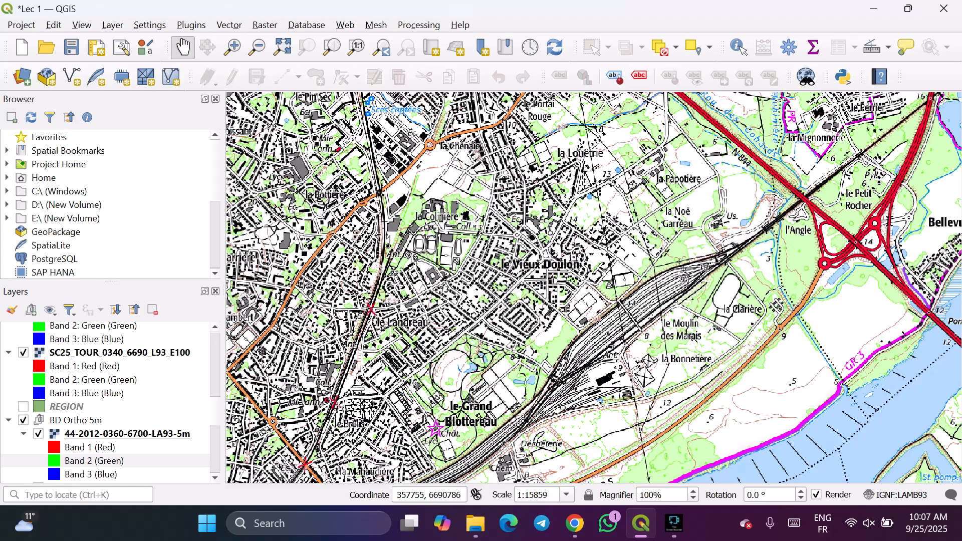
pyautogui.scroll(-5, 110, 401)
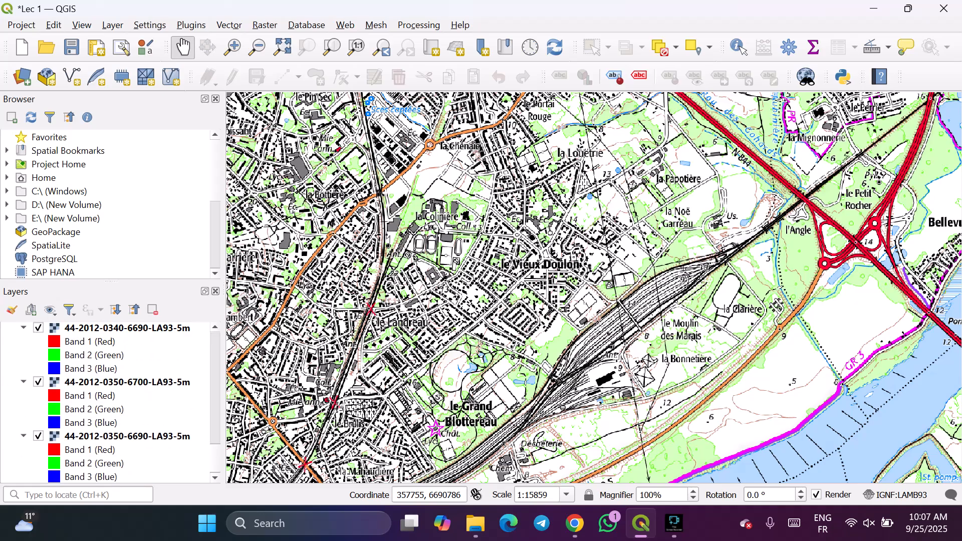
pyautogui.scroll(5, 110, 383)
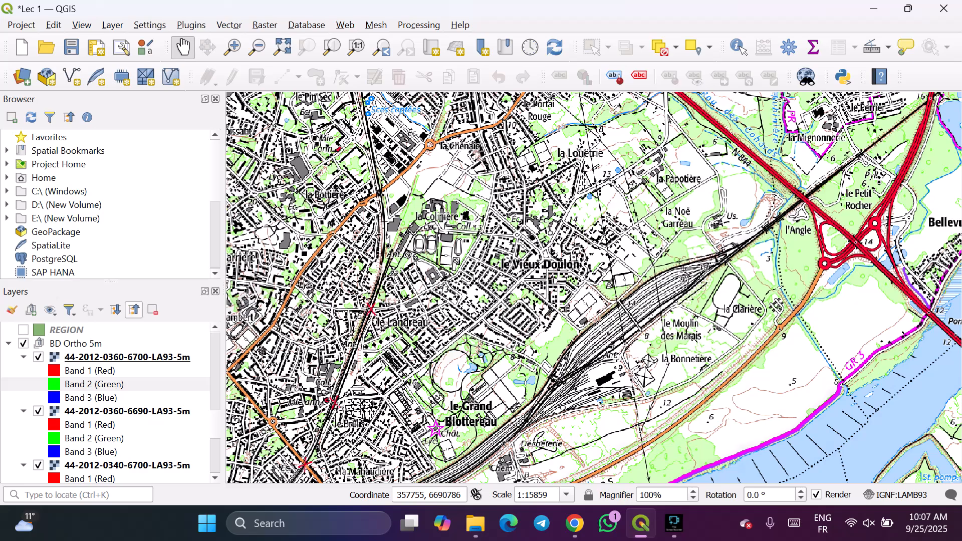
pyautogui.click(134, 309)
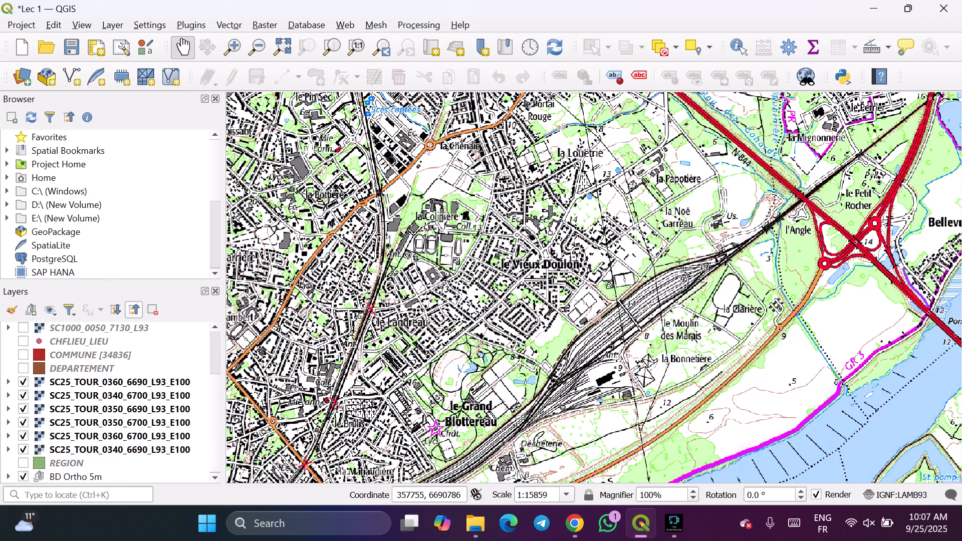
pyautogui.scroll(2, 110, 400)
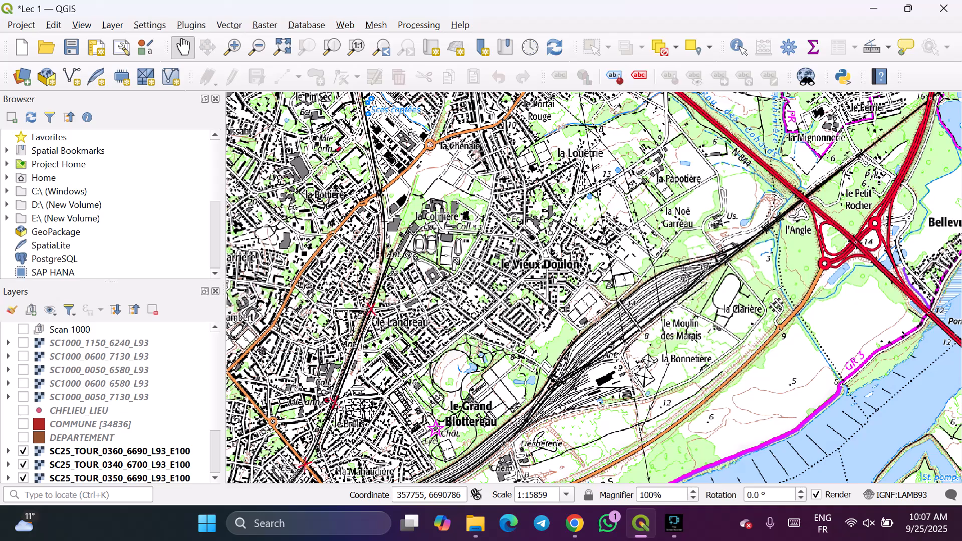
pyautogui.scroll(-2, 110, 401)
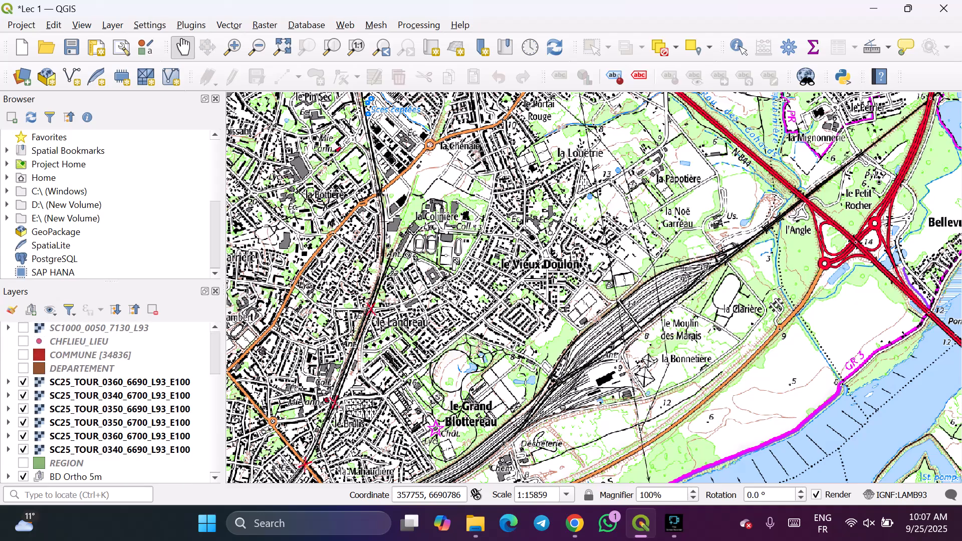
# Hide all six SC25_TOUR raster layers so that only the BD Ortho 5m group is displayed.
pyautogui.click(75, 477)
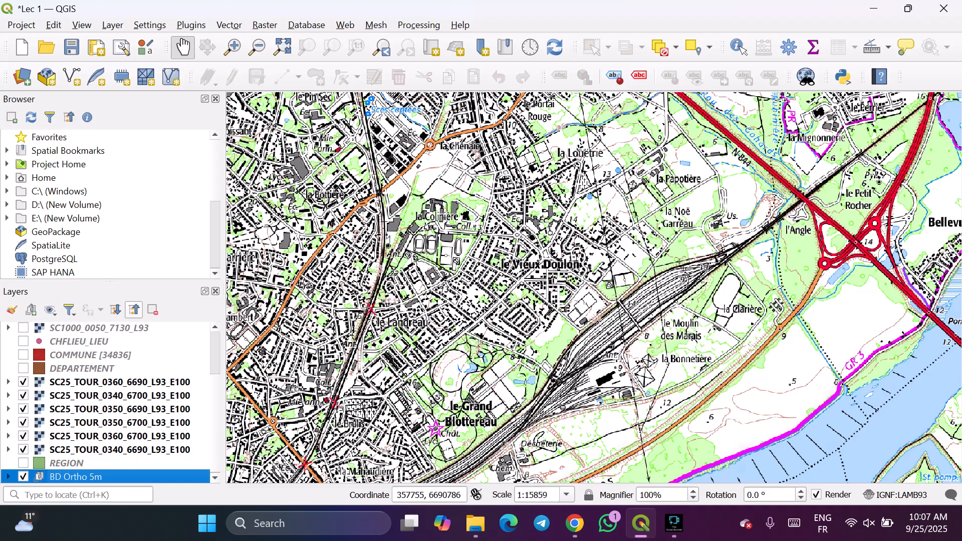
pyautogui.scroll(2, 110, 401)
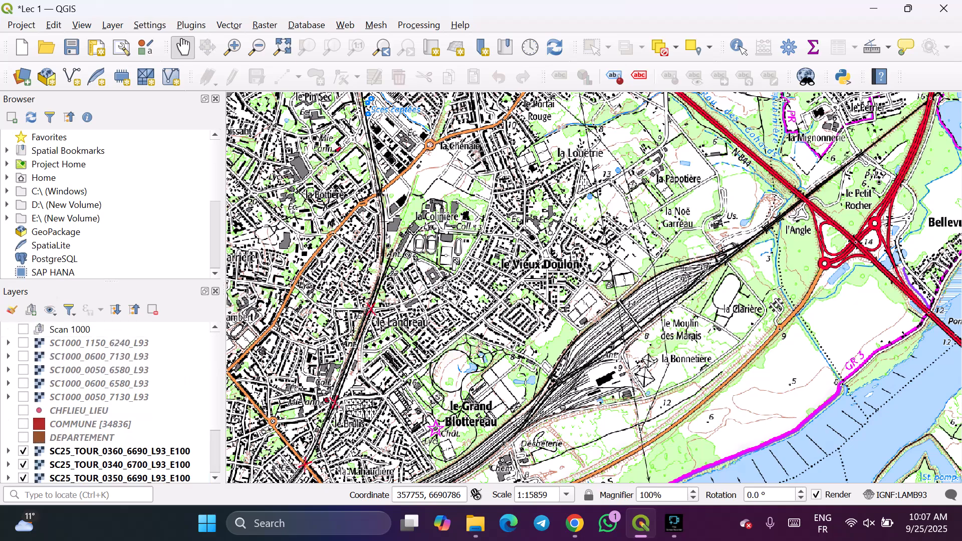
pyautogui.scroll(-2, 110, 400)
pyautogui.click(23, 382)
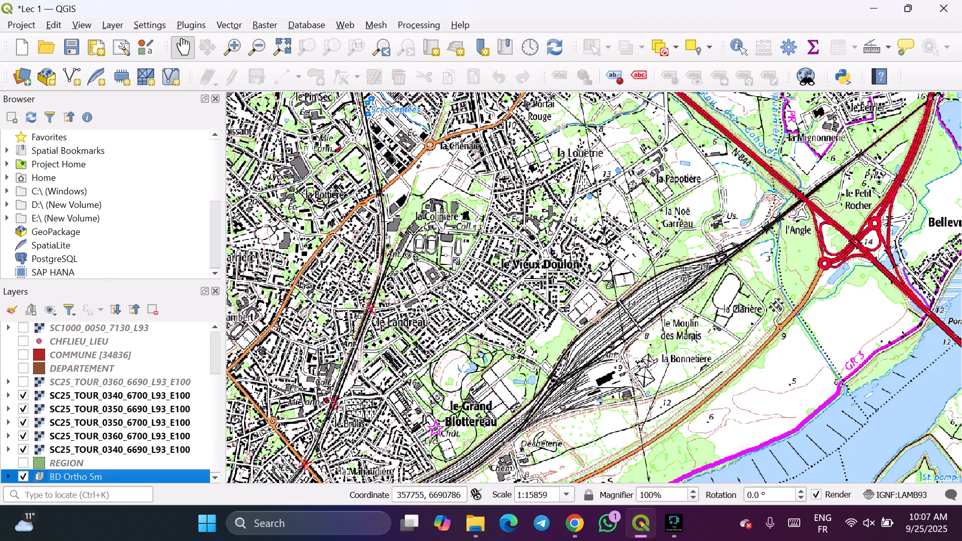
pyautogui.click(23, 396)
pyautogui.click(23, 409)
pyautogui.click(23, 423)
pyautogui.click(119, 437)
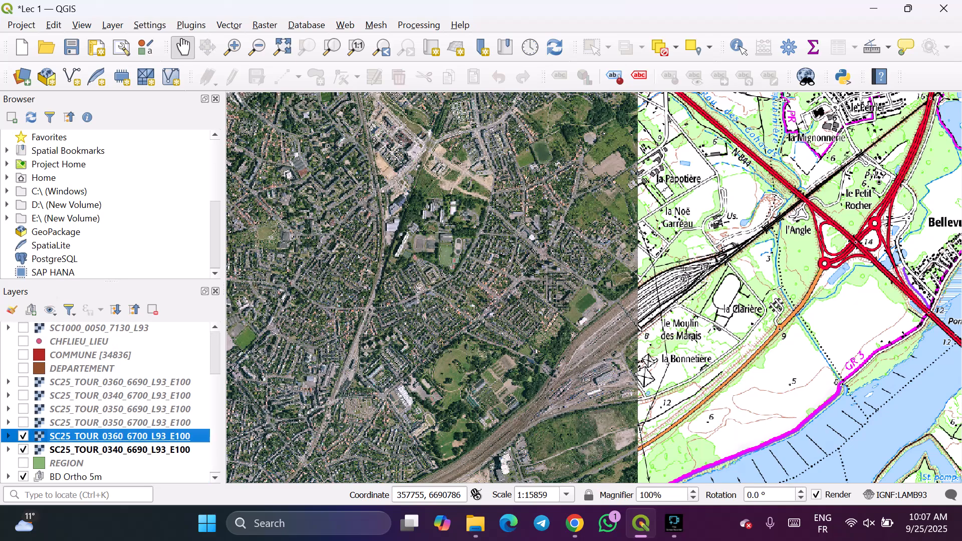
pyautogui.click(23, 450)
pyautogui.click(23, 436)
pyautogui.scroll(2, 110, 401)
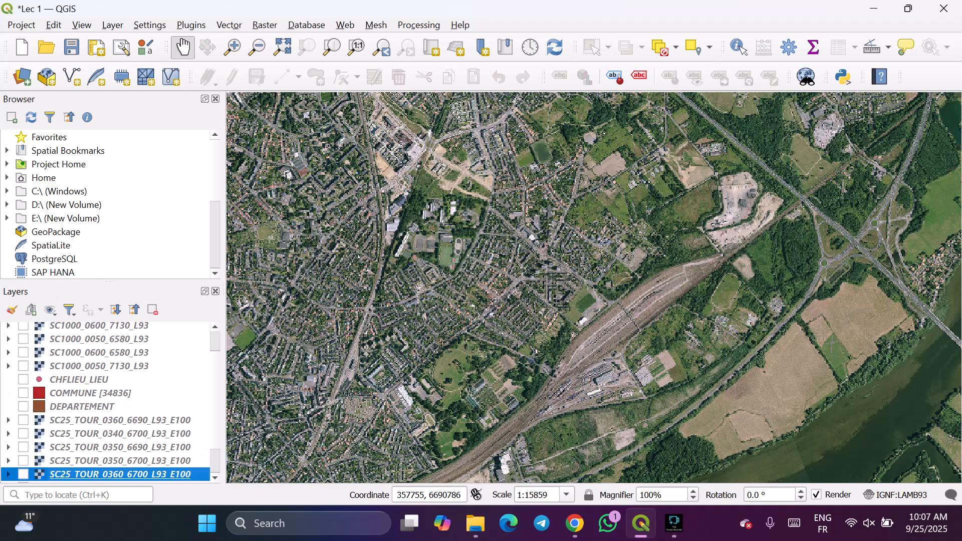
pyautogui.scroll(-2, 110, 401)
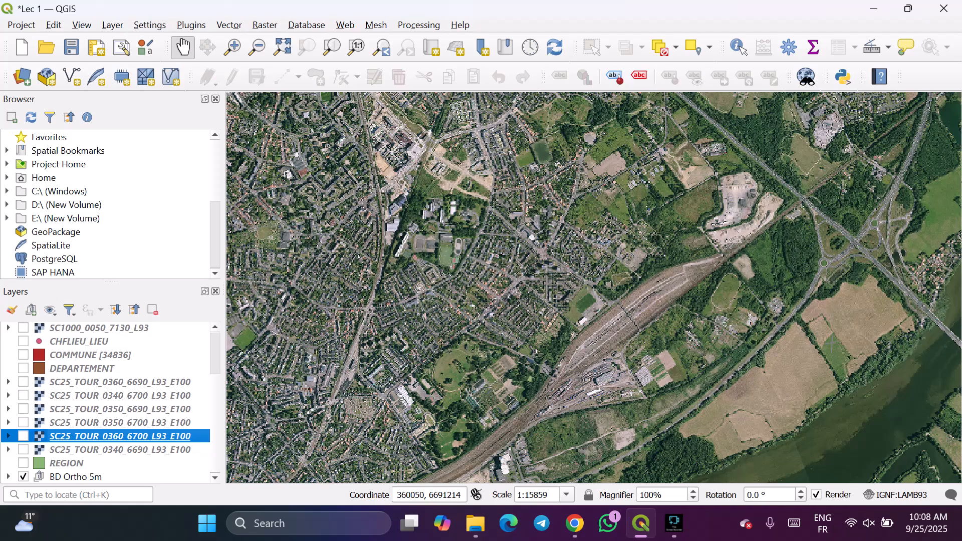
# Examine the orthophoto of the le Grand Blottereau park and the adjacent rail yard at close and wider scales.
pyautogui.moveTo(701, 285); pyautogui.dragTo(607, 241)
pyautogui.scroll(2, 442, 349)
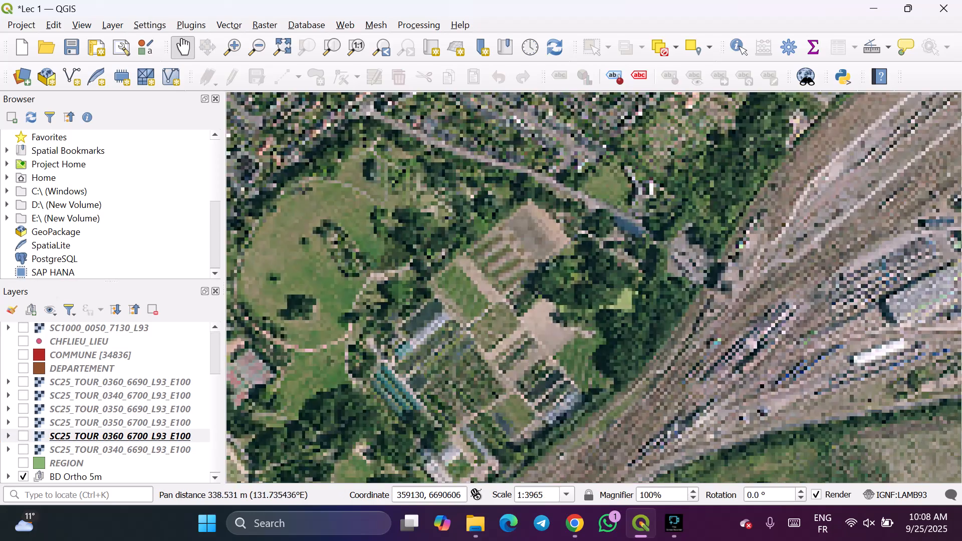
pyautogui.moveTo(442, 350); pyautogui.dragTo(513, 318)
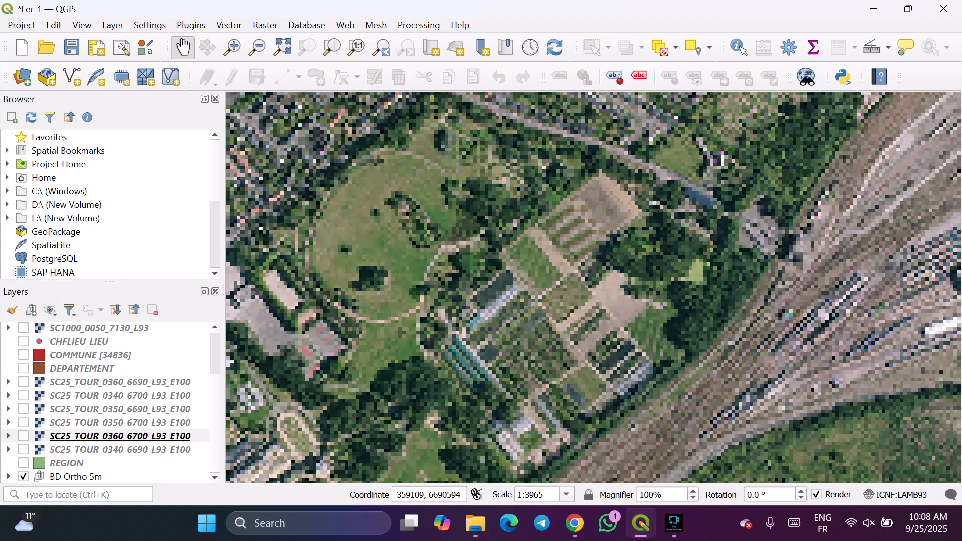
pyautogui.scroll(2, 510, 335)
pyautogui.scroll(-2, 502, 335)
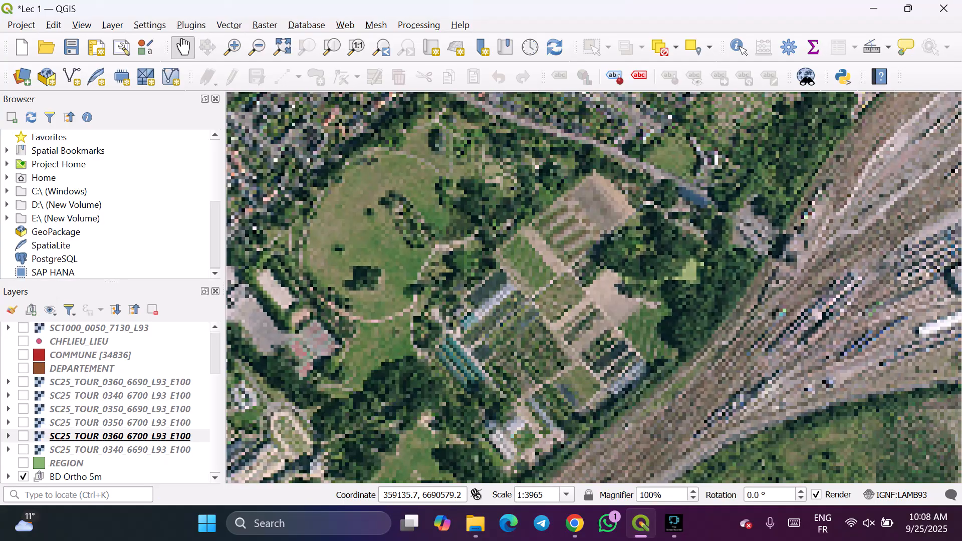
pyautogui.scroll(-1, 502, 335)
pyautogui.scroll(-1, 502, 340)
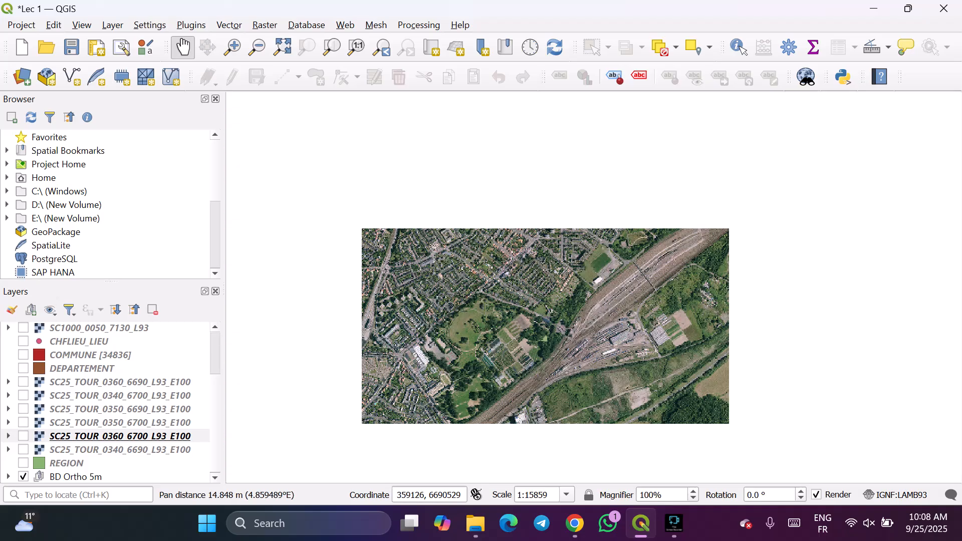
pyautogui.moveTo(502, 340); pyautogui.dragTo(482, 367)
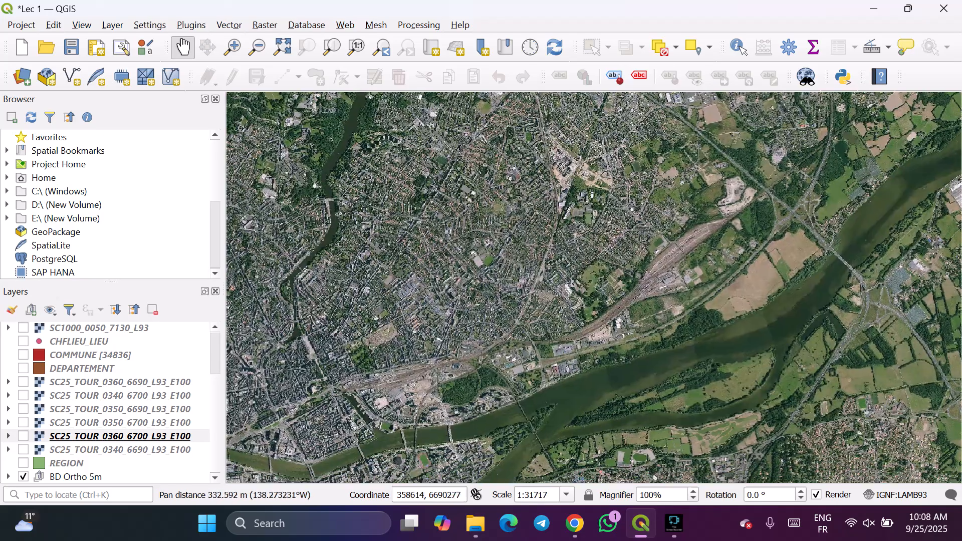
# Examine the orthophoto along the river and railway through Nantes, inspecting the bridges, wooded areas and industrial sites up close.
pyautogui.moveTo(539, 311); pyautogui.dragTo(511, 293)
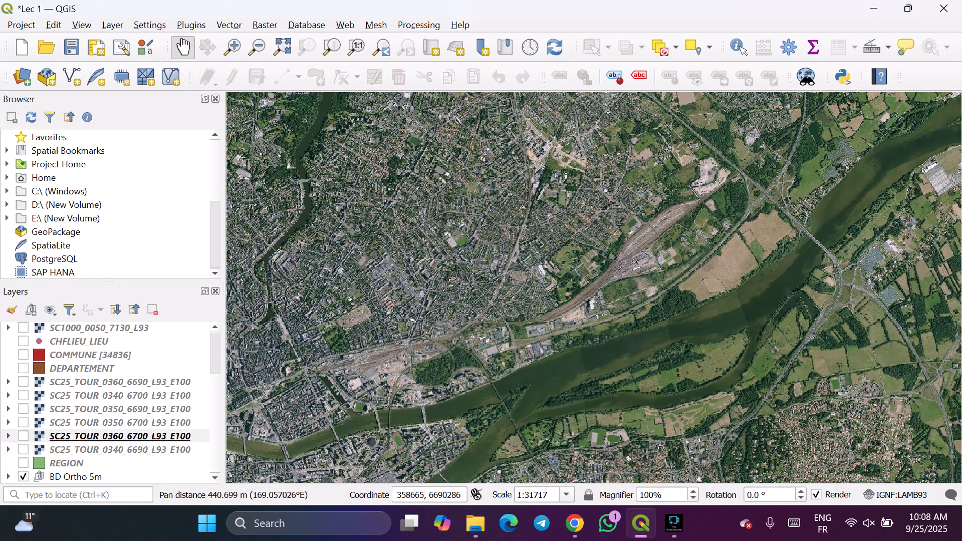
pyautogui.moveTo(525, 300); pyautogui.dragTo(517, 295)
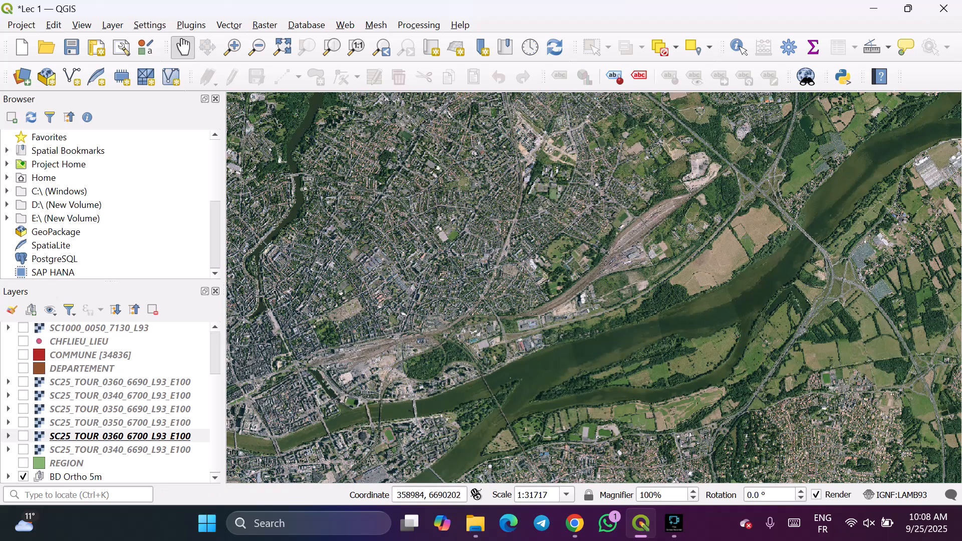
pyautogui.moveTo(559, 308); pyautogui.dragTo(592, 204)
pyautogui.moveTo(487, 319); pyautogui.dragTo(534, 334)
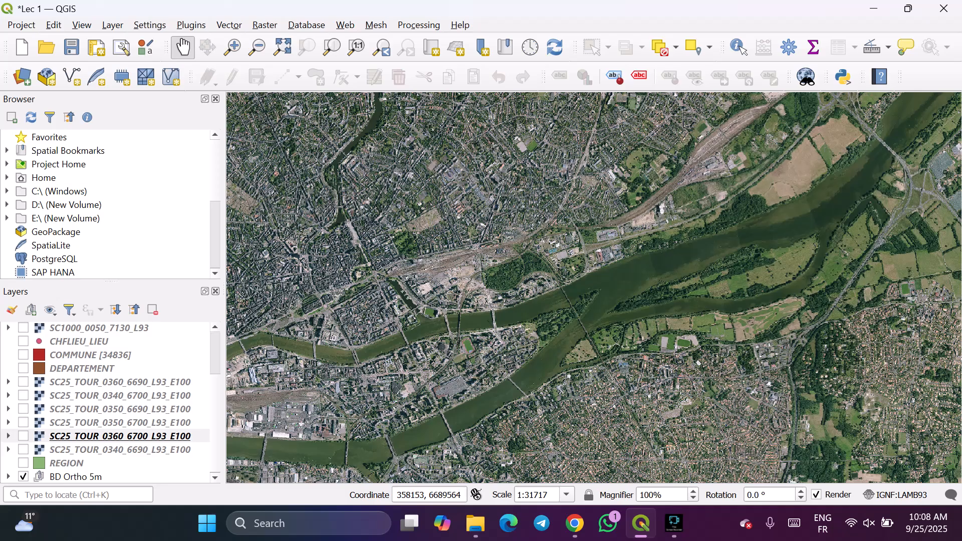
pyautogui.scroll(1, 574, 224)
pyautogui.scroll(1, 536, 340)
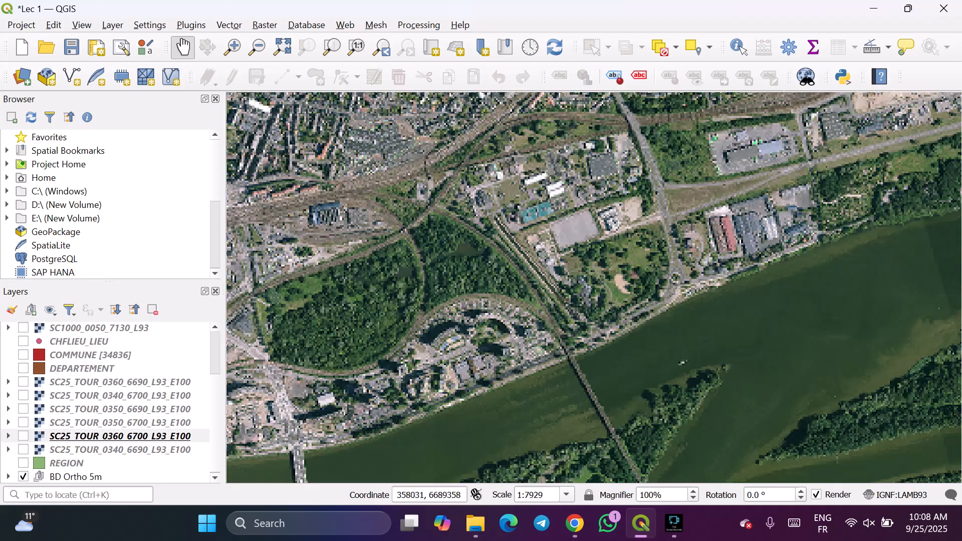
pyautogui.moveTo(536, 340); pyautogui.dragTo(572, 328)
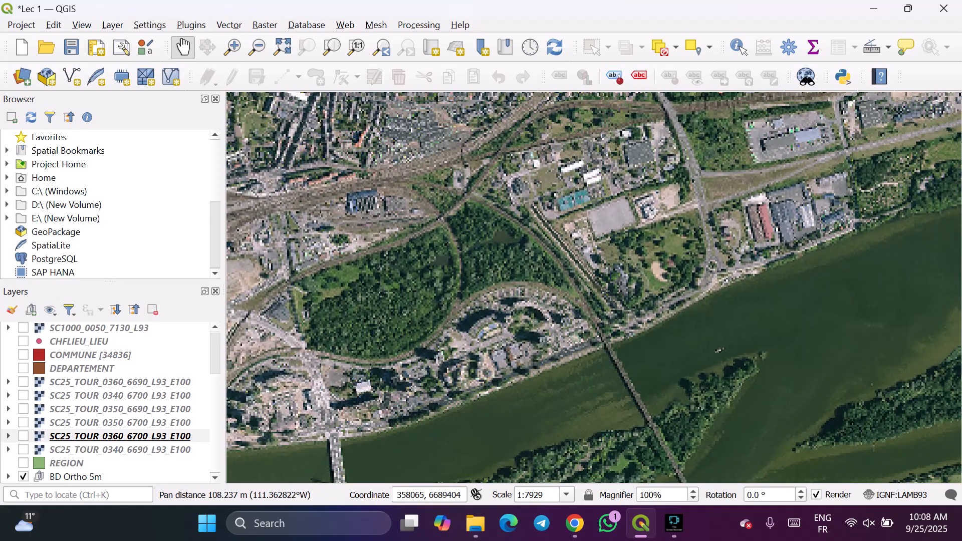
pyautogui.moveTo(628, 282); pyautogui.dragTo(593, 323)
pyautogui.scroll(-2, 601, 308)
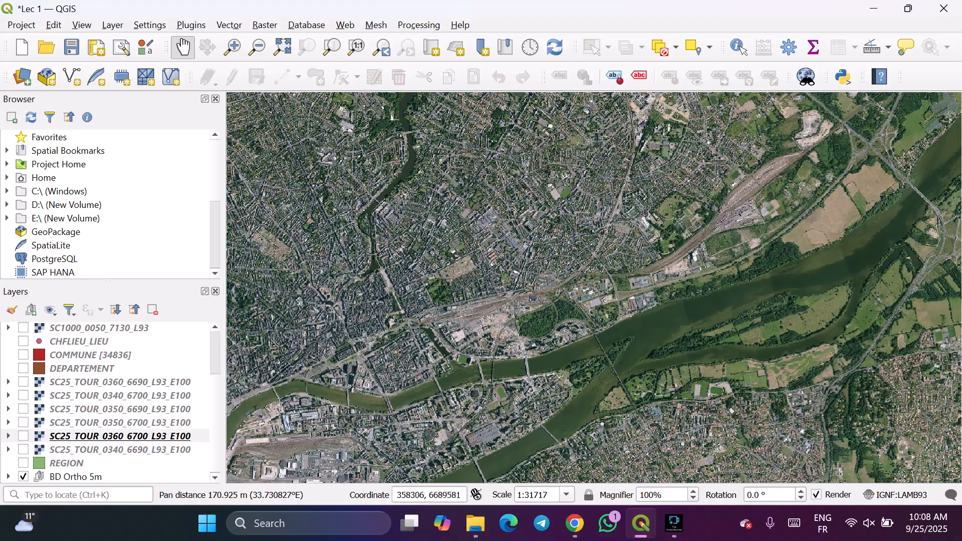
pyautogui.moveTo(684, 271); pyautogui.dragTo(580, 331)
pyautogui.scroll(2, 594, 319)
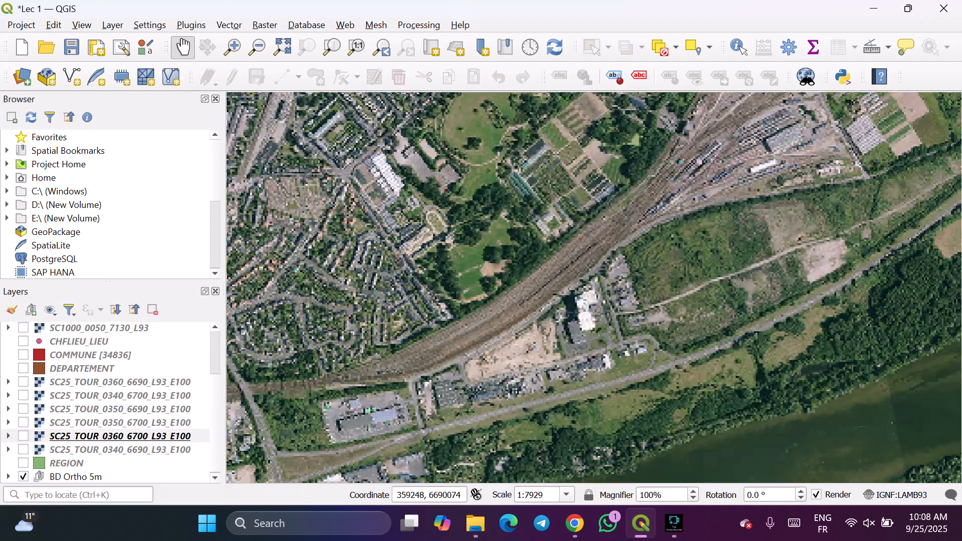
pyautogui.scroll(1, 583, 356)
pyautogui.moveTo(541, 334); pyautogui.dragTo(605, 347)
pyautogui.moveTo(537, 309); pyautogui.dragTo(501, 182)
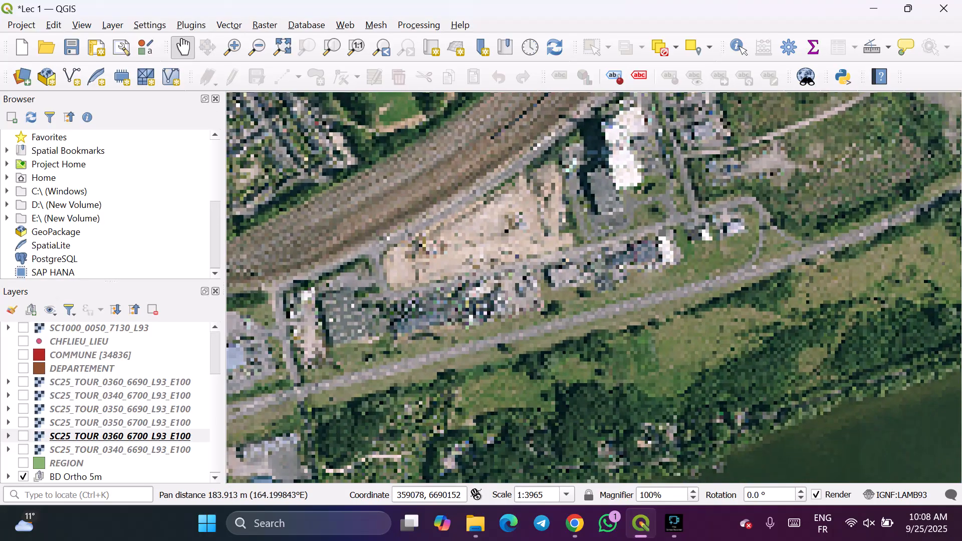
pyautogui.scroll(-1, 560, 244)
pyautogui.moveTo(560, 232); pyautogui.dragTo(674, 343)
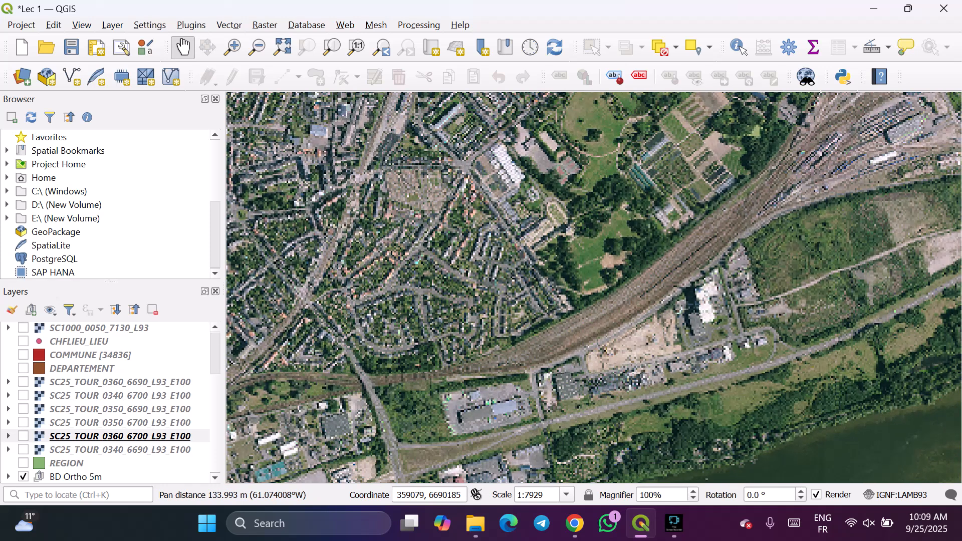
# Move the BD Ortho 5m group to the top of the layer tree, above the Scan 1000 group.
pyautogui.scroll(2, 111, 401)
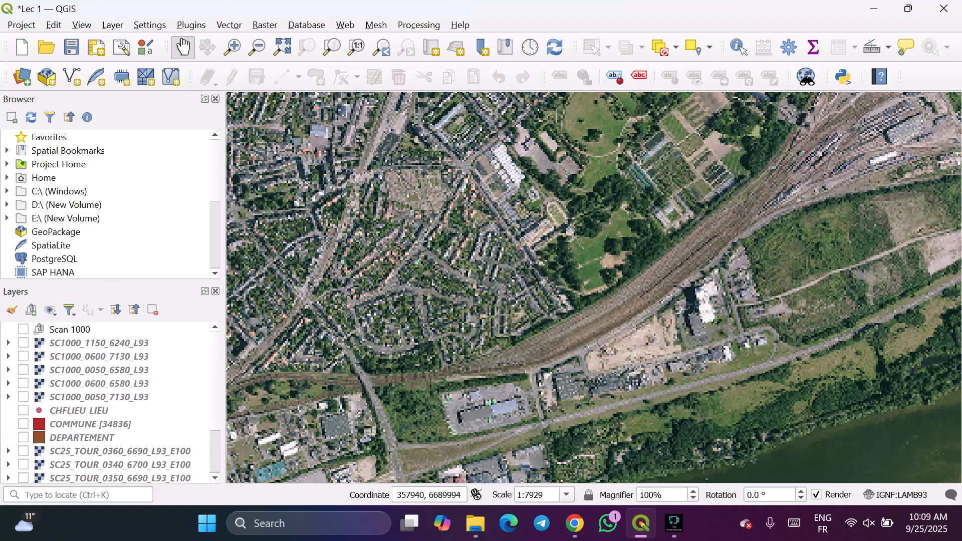
pyautogui.scroll(-2, 110, 401)
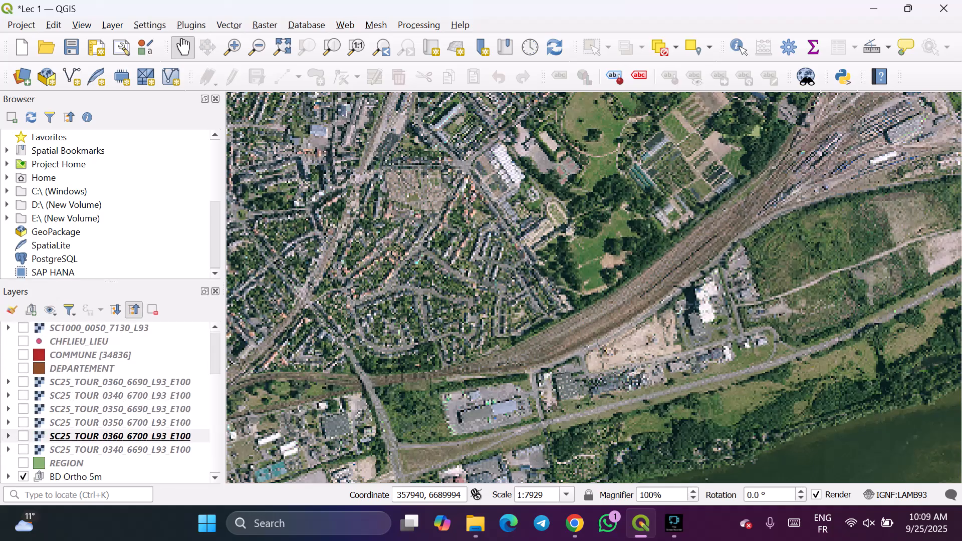
pyautogui.click(66, 463)
pyautogui.click(75, 477)
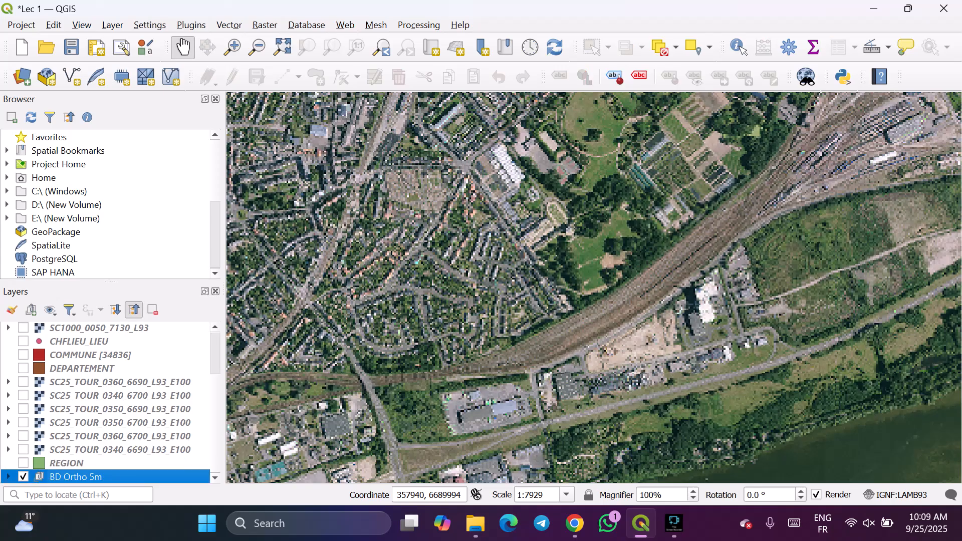
pyautogui.moveTo(75, 477); pyautogui.dragTo(75, 328)
pyautogui.scroll(2, 111, 402)
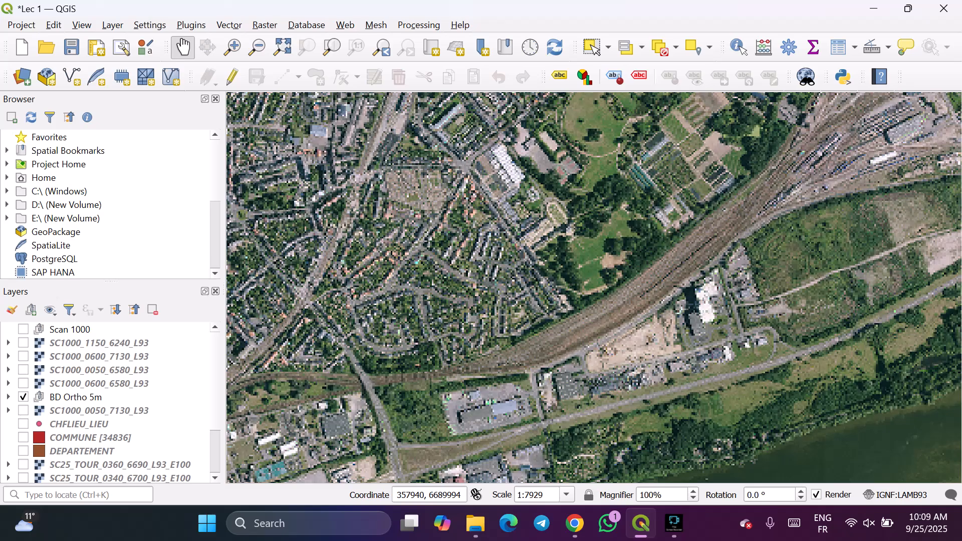
pyautogui.moveTo(75, 396); pyautogui.dragTo(75, 328)
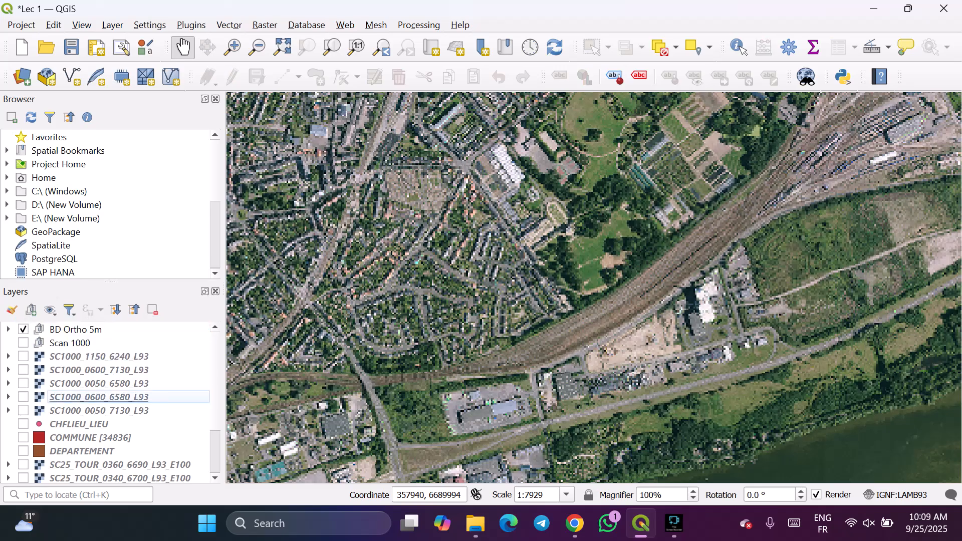
pyautogui.click(76, 329)
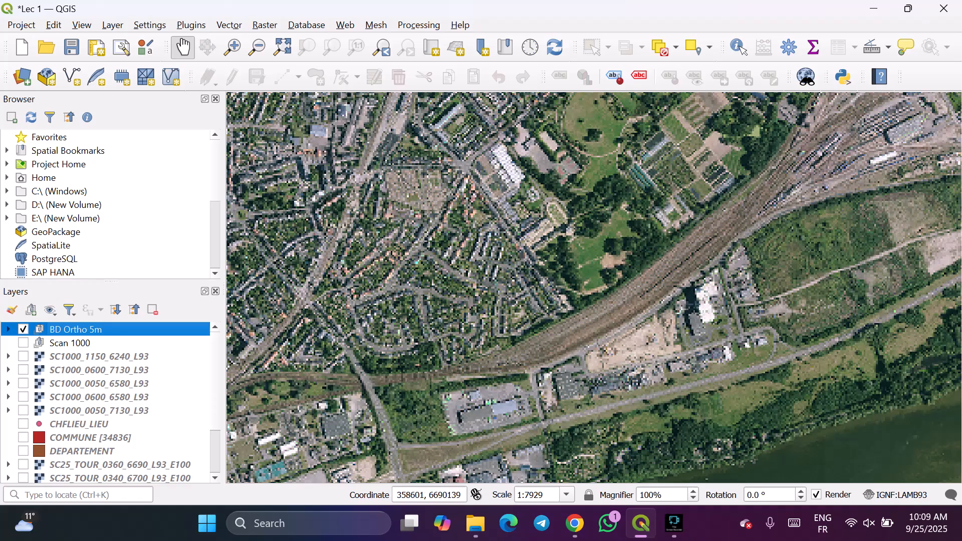
# Examine the full extent of the BD Ortho 5m mosaic and the pixel detail of a wooded park in Nantes.
pyautogui.scroll(-2, 510, 312)
pyautogui.scroll(-1, 511, 311)
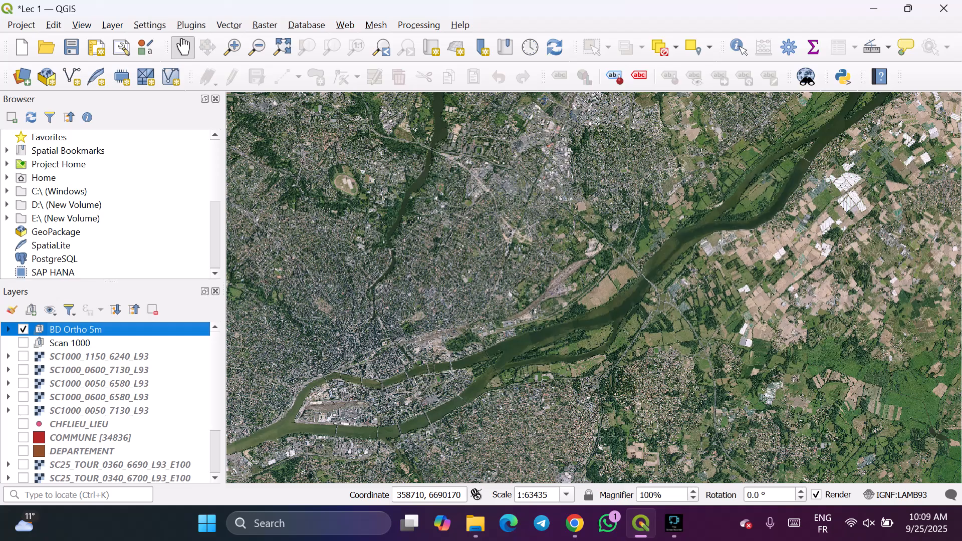
pyautogui.scroll(-1, 511, 312)
pyautogui.scroll(-1, 511, 311)
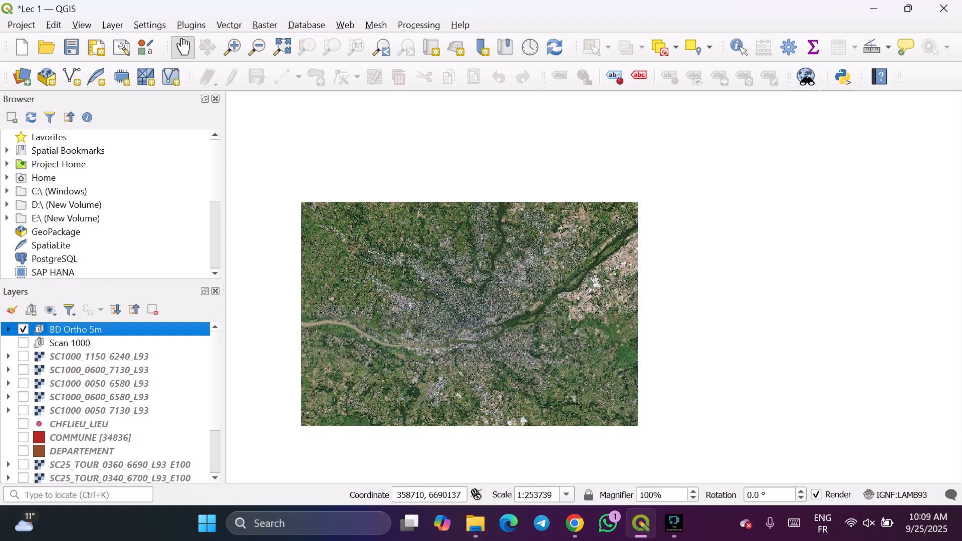
pyautogui.scroll(1, 481, 329)
pyautogui.moveTo(482, 328); pyautogui.dragTo(515, 326)
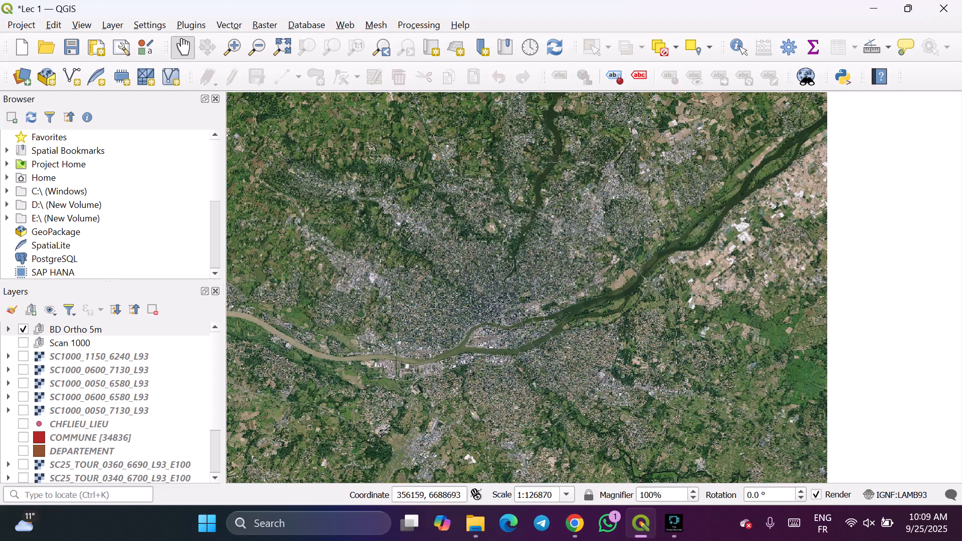
pyautogui.scroll(2, 552, 306)
pyautogui.moveTo(409, 257); pyautogui.dragTo(539, 323)
pyautogui.scroll(2, 475, 304)
pyautogui.scroll(1, 488, 297)
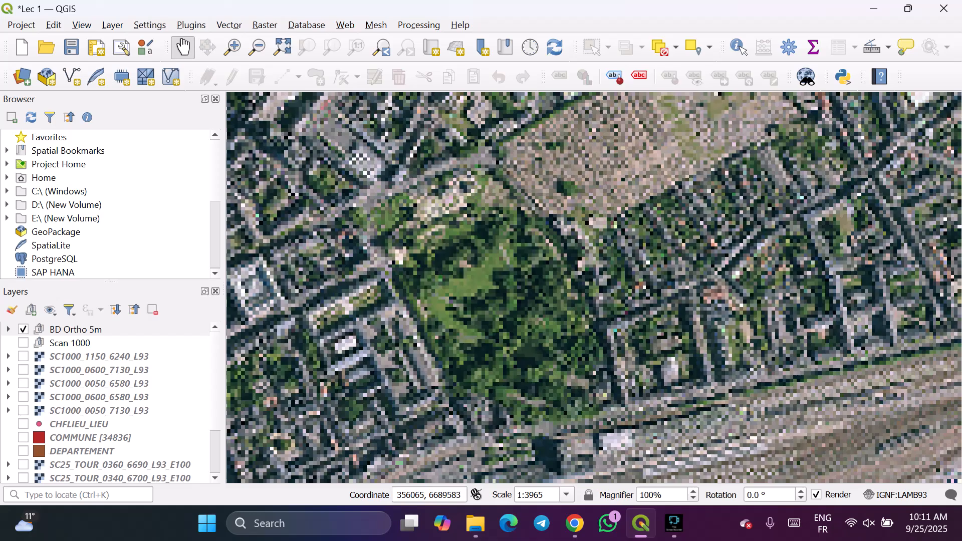
pyautogui.scroll(-2, 107, 401)
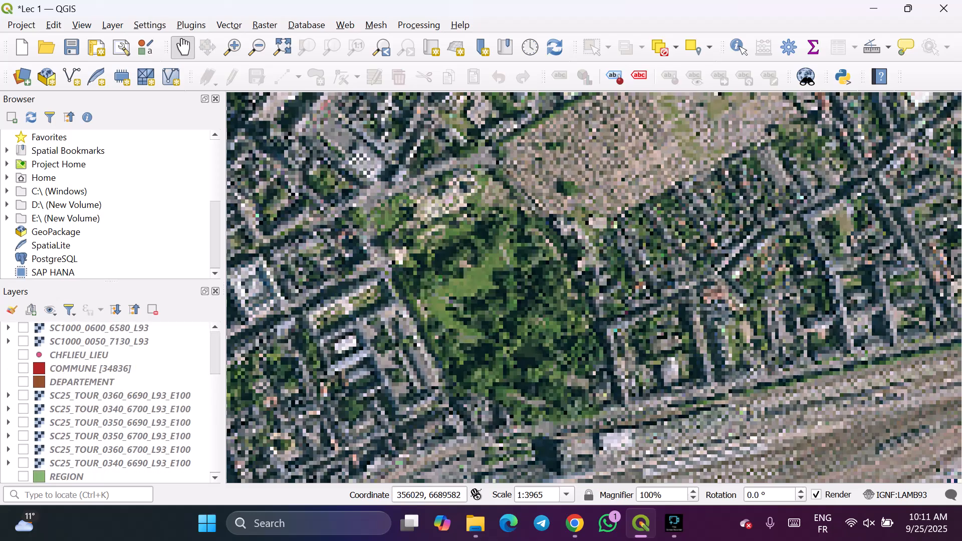
pyautogui.scroll(2, 107, 401)
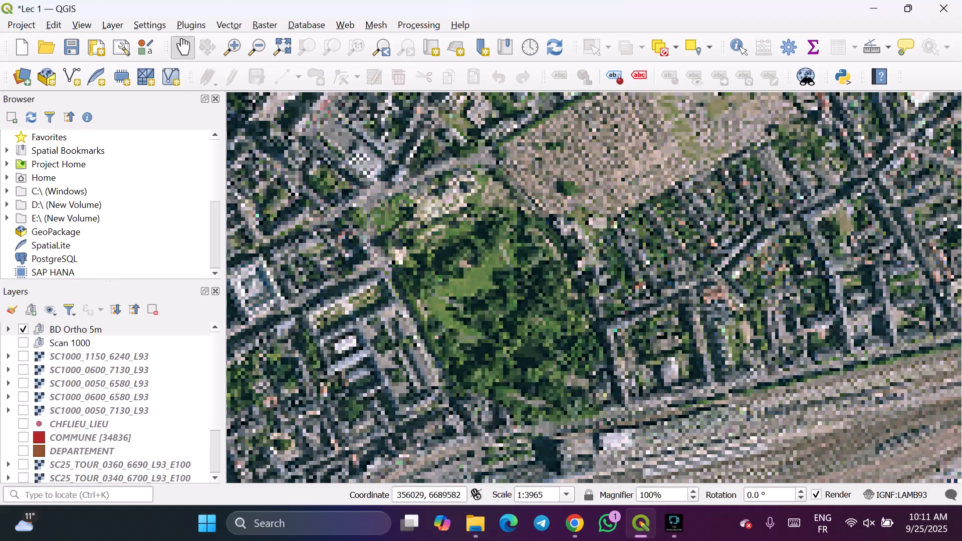
# Show the DEPARTEMENT layer, hide the BD Ortho 5m group and bring the whole of France into view.
pyautogui.click(23, 451)
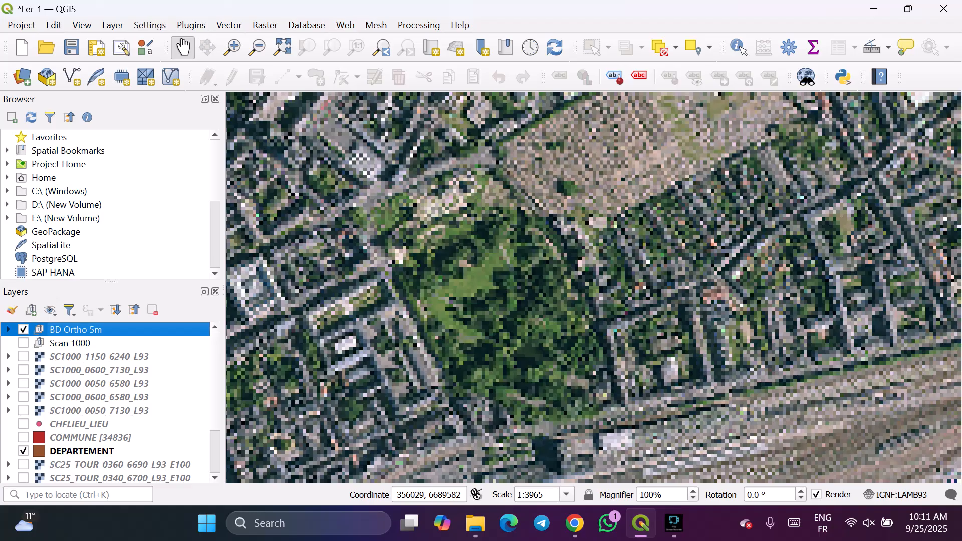
pyautogui.click(23, 329)
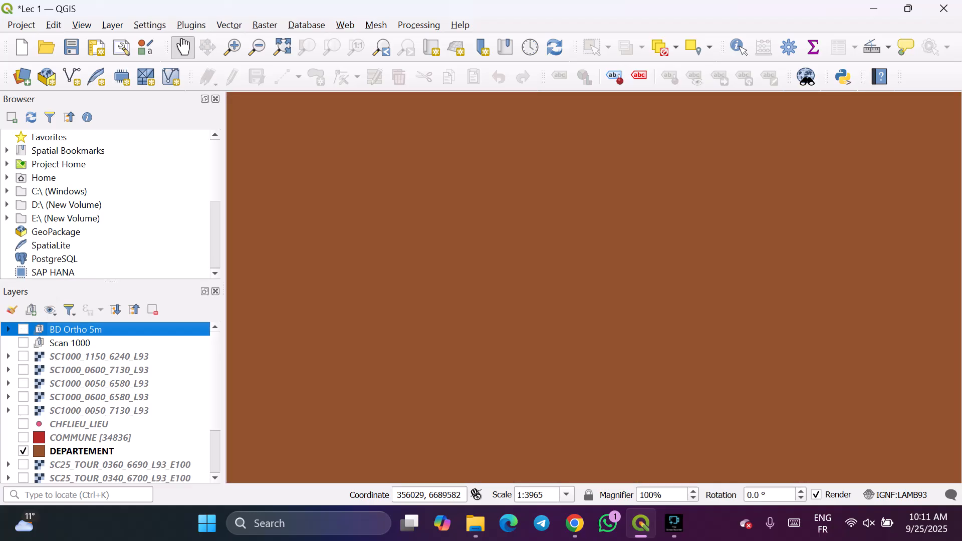
pyautogui.scroll(-1, 351, 240)
pyautogui.scroll(-11, 374, 240)
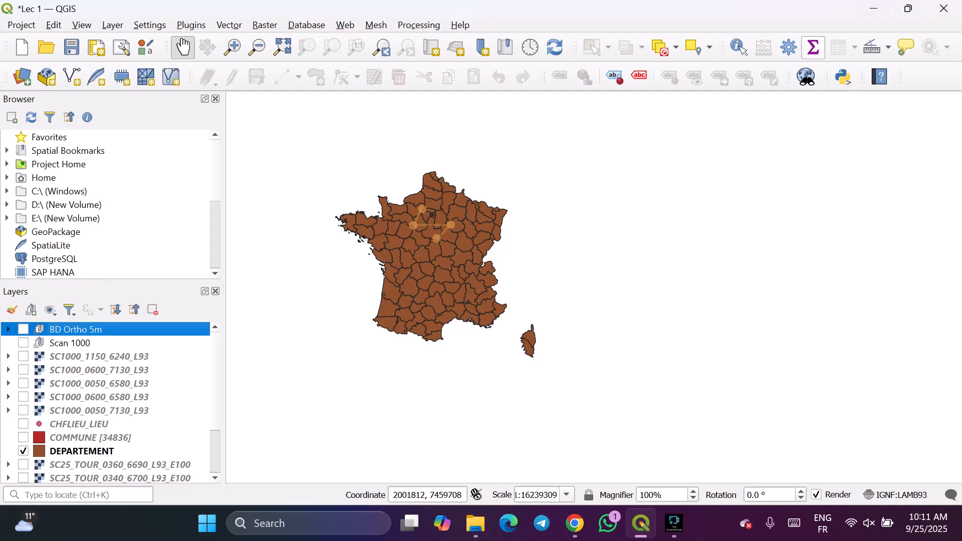
# Reopen the line measurement to review its segments, and clear its line from the map of France.
pyautogui.click(888, 48)
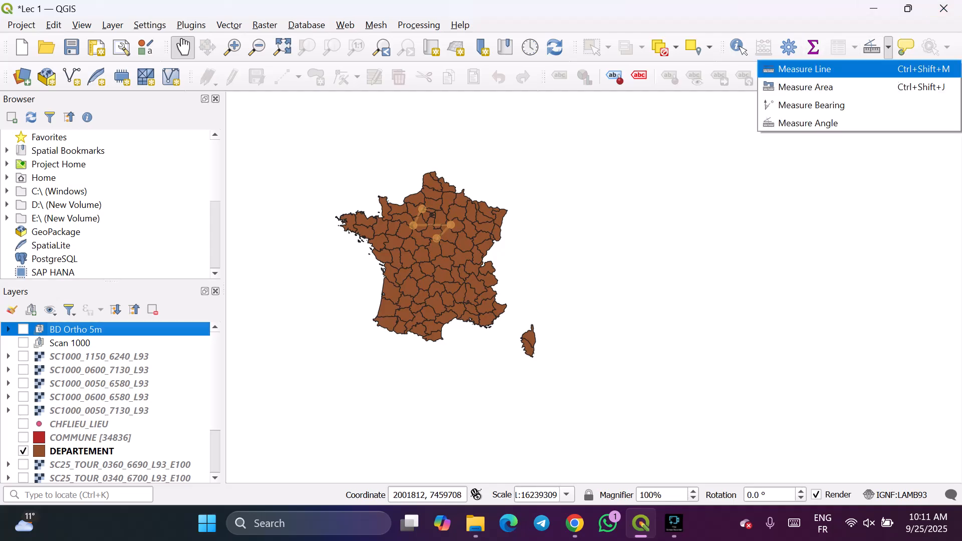
pyautogui.click(804, 70)
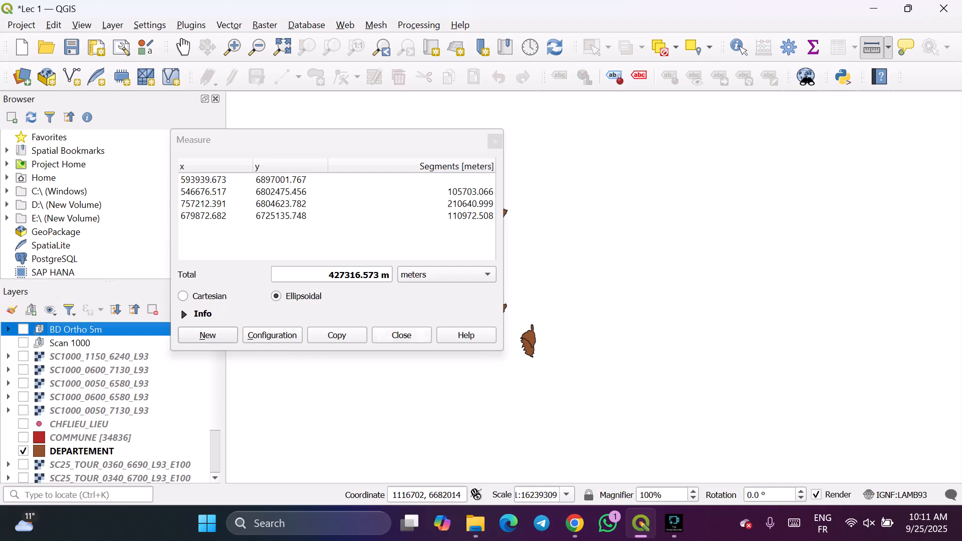
pyautogui.click(280, 192)
pyautogui.click(280, 180)
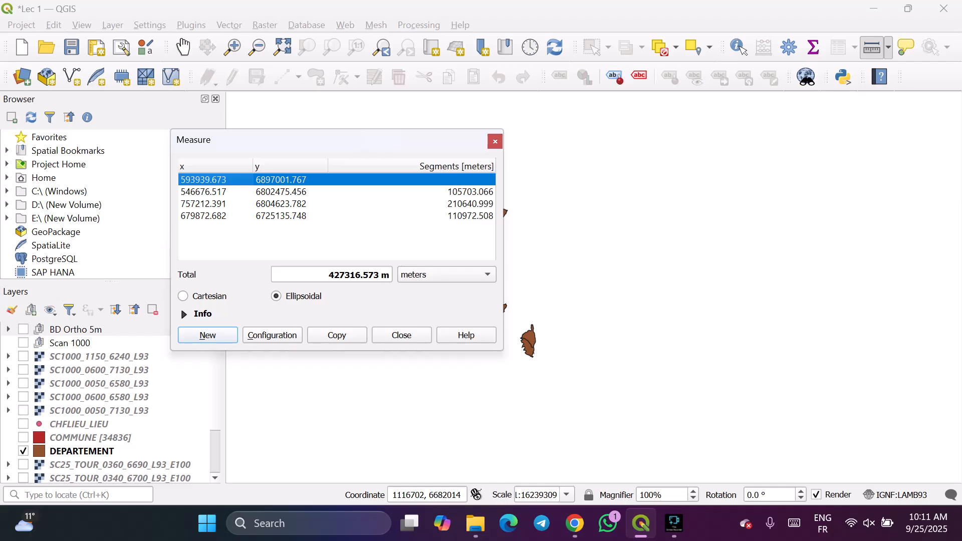
pyautogui.press('Escape')
pyautogui.scroll(2, 436, 224)
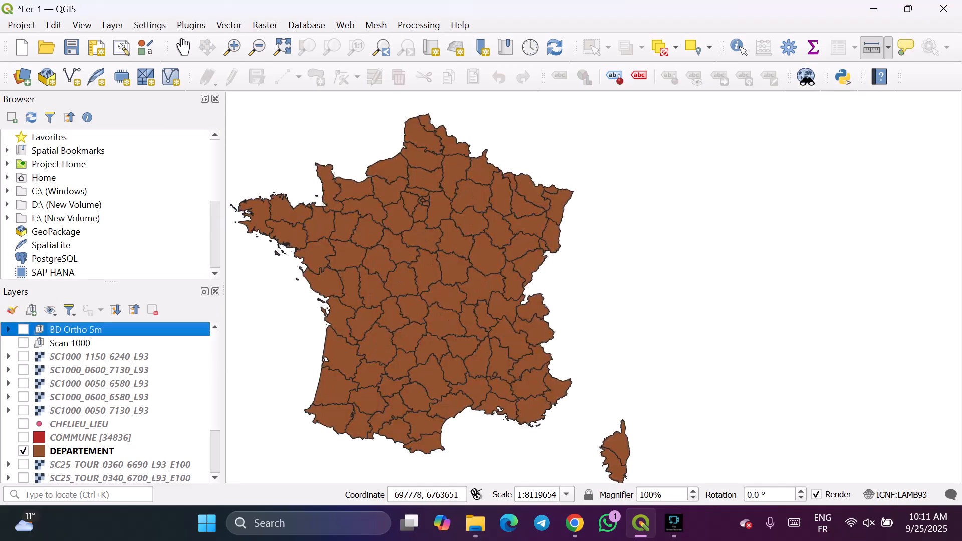
pyautogui.scroll(-1, 436, 240)
pyautogui.rightClick(122, 329)
pyautogui.moveTo(125, 323)
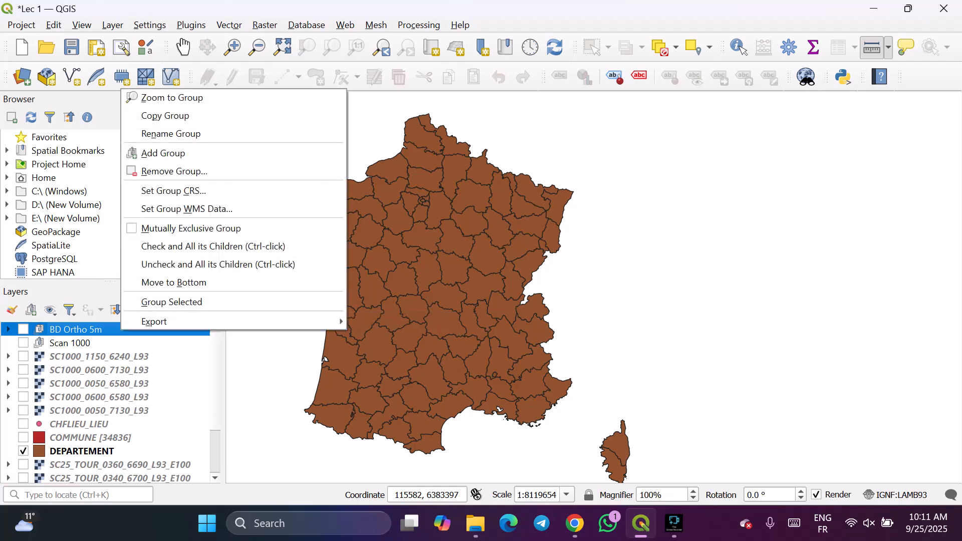
pyautogui.press('Escape')
# Set the fill style of the DEPARTEMENT layer's Simple Fill symbol to BDiagonal hatching.
pyautogui.rightClick(76, 451)
pyautogui.click(120, 443)
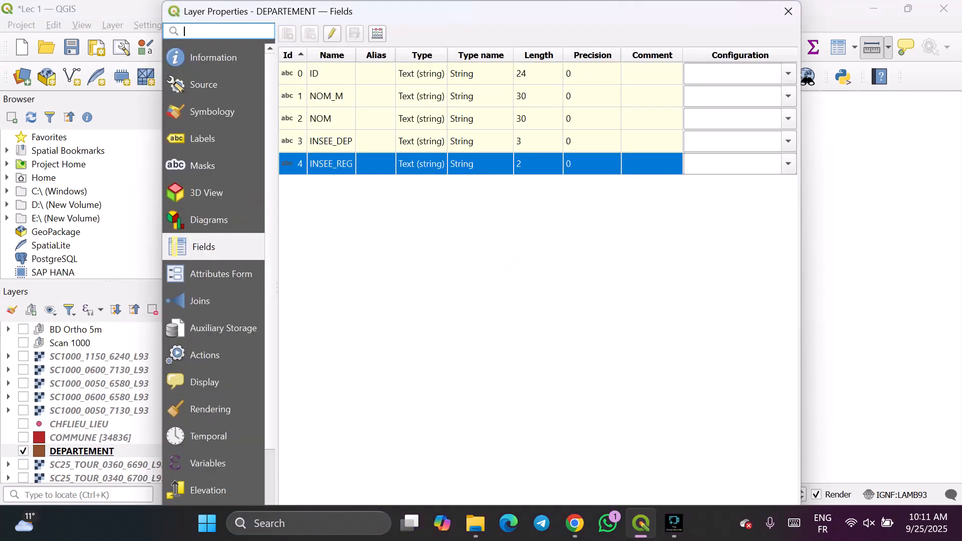
pyautogui.click(213, 112)
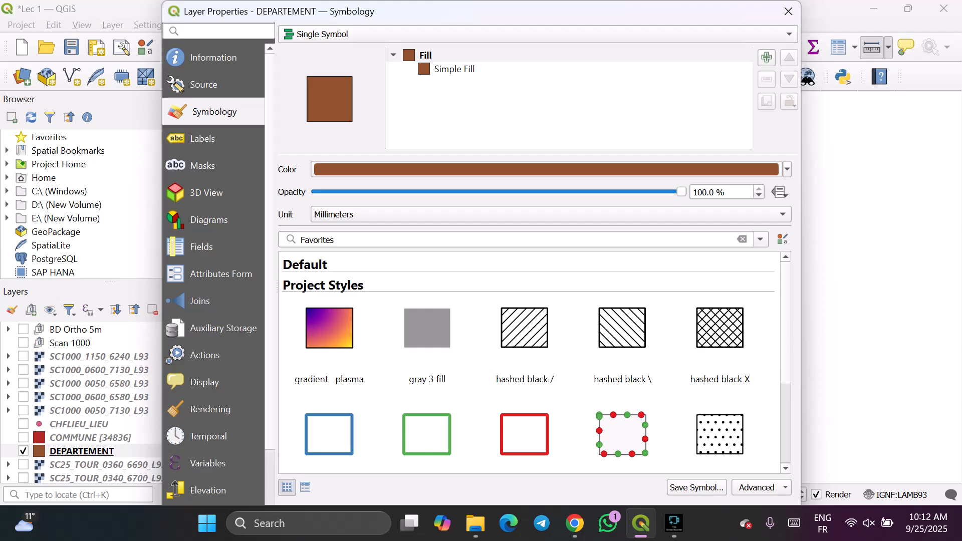
pyautogui.click(455, 69)
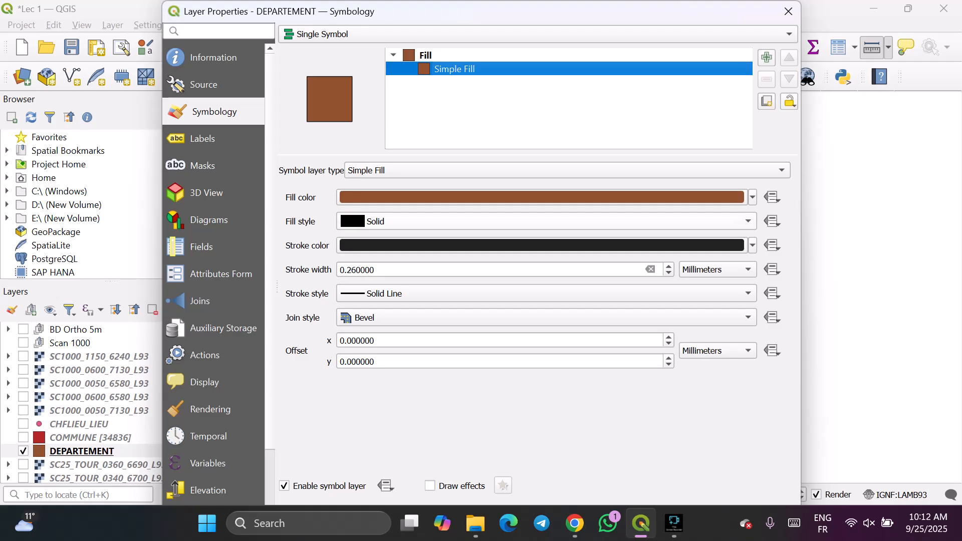
pyautogui.click(546, 221)
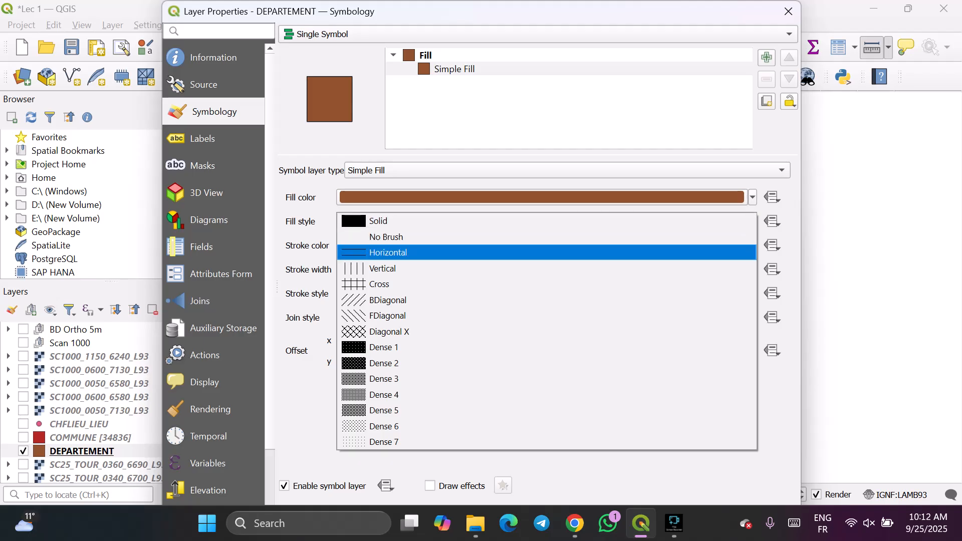
pyautogui.click(387, 300)
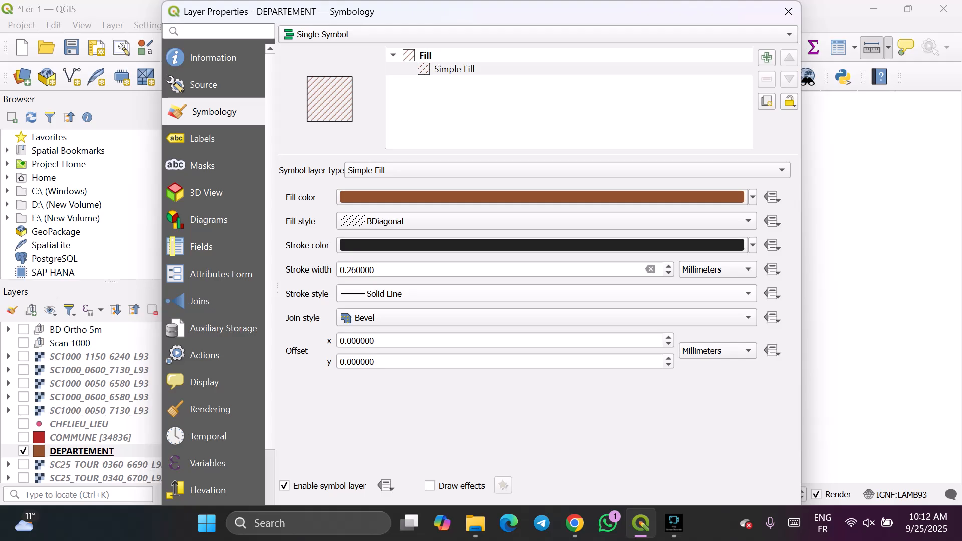
# Change the stroke colour of the DEPARTEMENT fill symbol to blue (#2323ff), keeping the Solid Line stroke style.
pyautogui.click(546, 294)
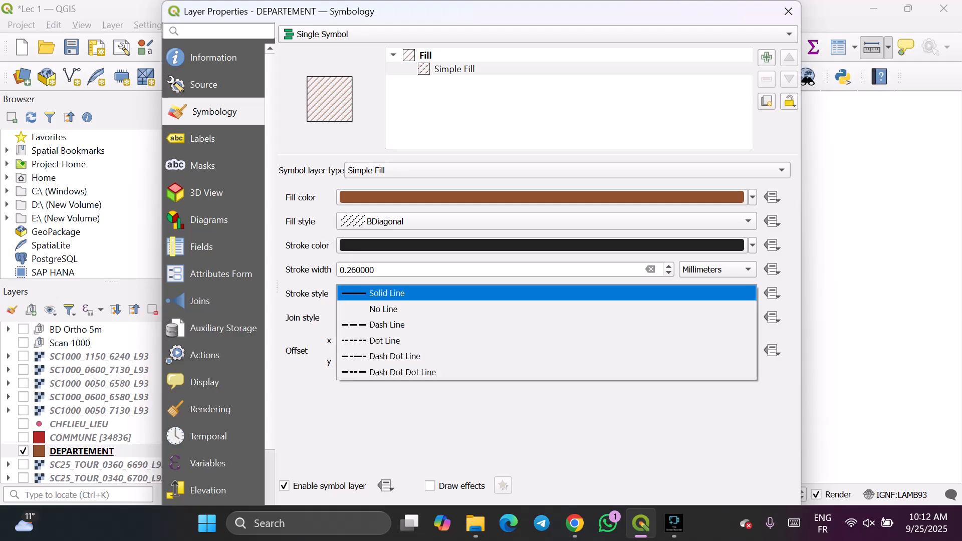
pyautogui.click(546, 293)
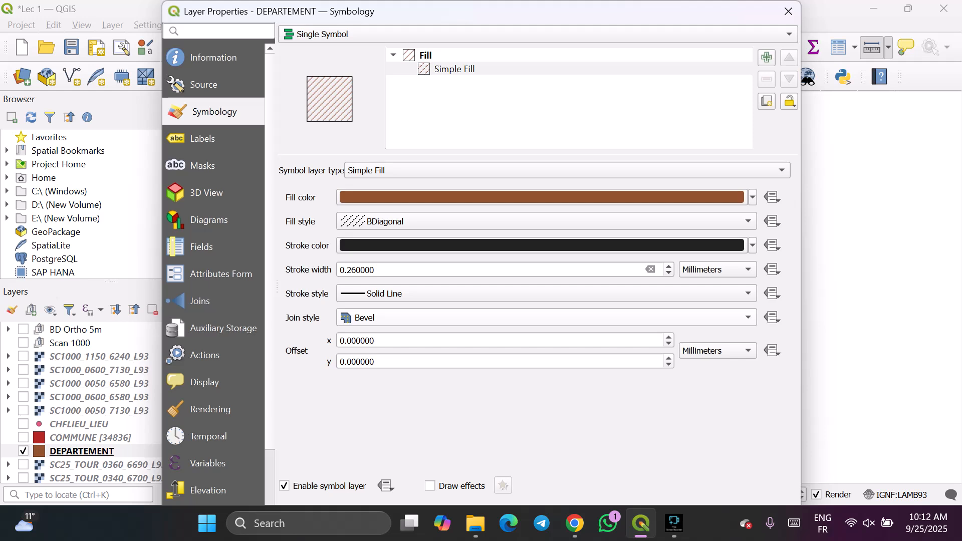
pyautogui.click(541, 245)
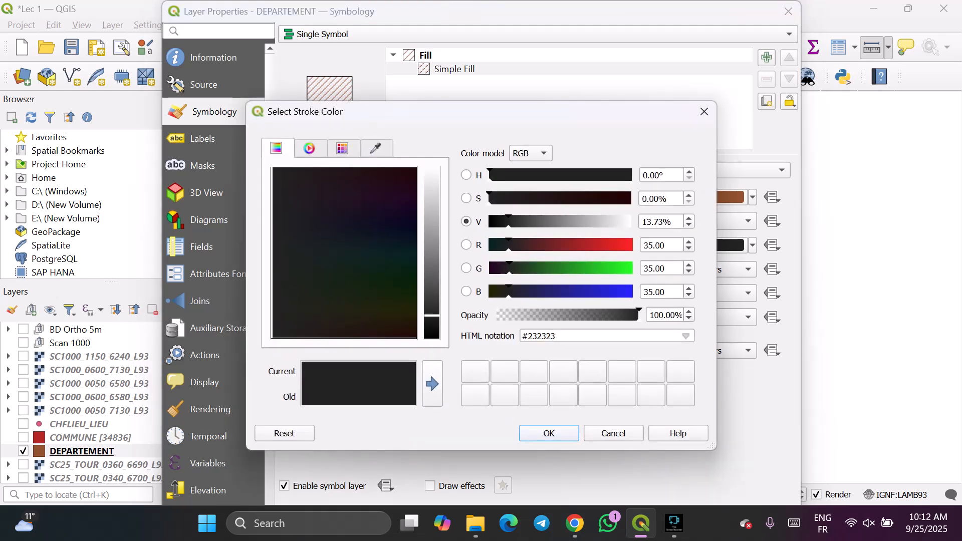
pyautogui.moveTo(509, 292); pyautogui.dragTo(633, 292)
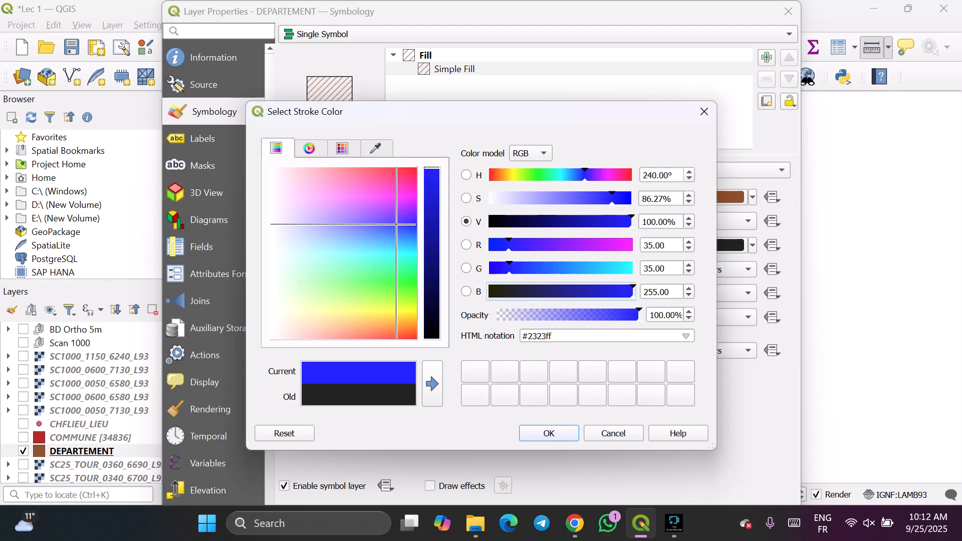
pyautogui.click(549, 433)
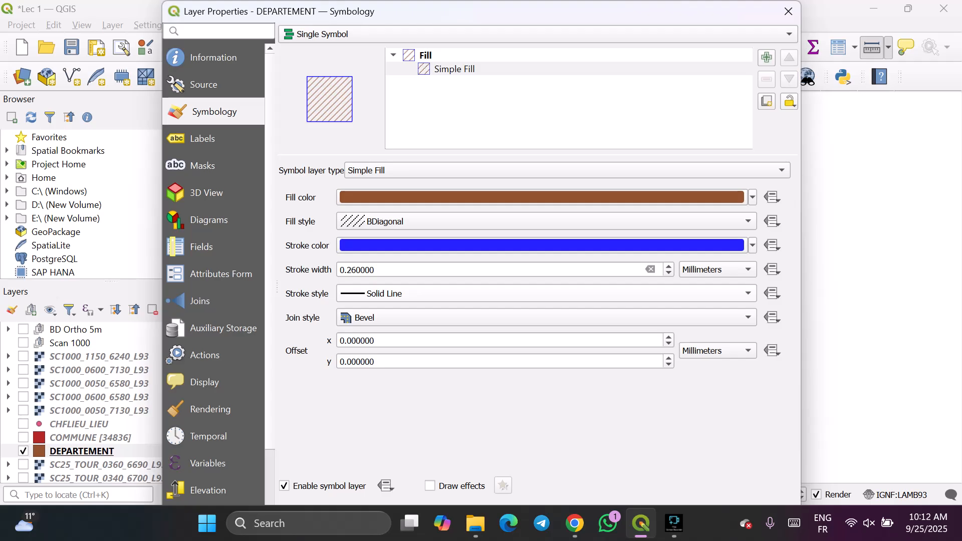
# Set the DEPARTEMENT stroke style to Dot Line and apply the new symbology to the layer.
pyautogui.click(546, 293)
pyautogui.click(546, 340)
pyautogui.moveTo(527, 18); pyautogui.dragTo(465, 92)
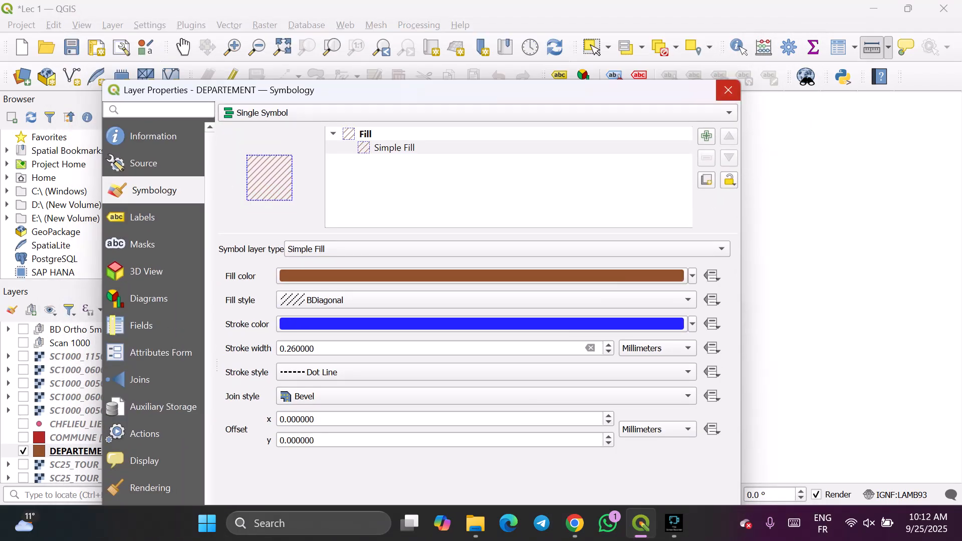
pyautogui.moveTo(630, 90); pyautogui.dragTo(632, 17)
pyautogui.click(642, 453)
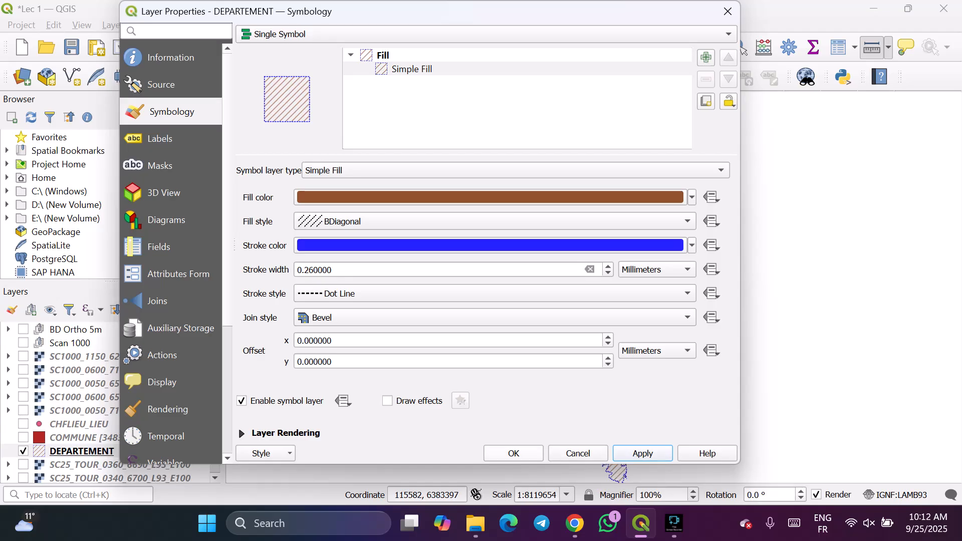
pyautogui.click(513, 453)
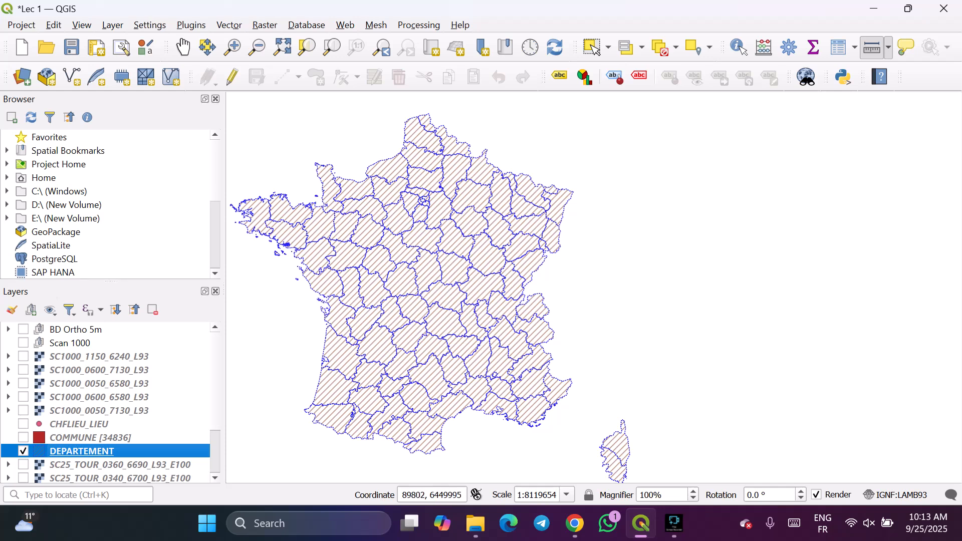
pyautogui.doubleClick(82, 451)
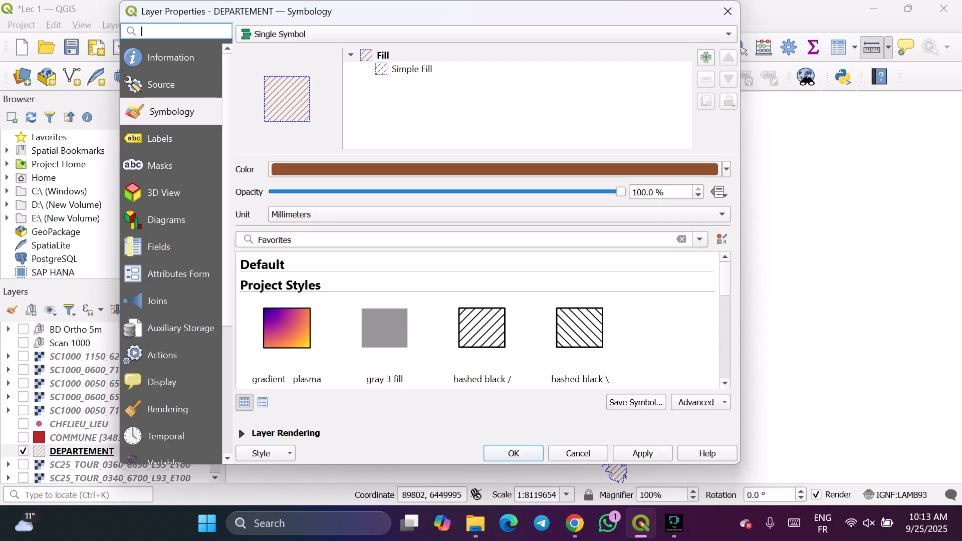
pyautogui.click(486, 34)
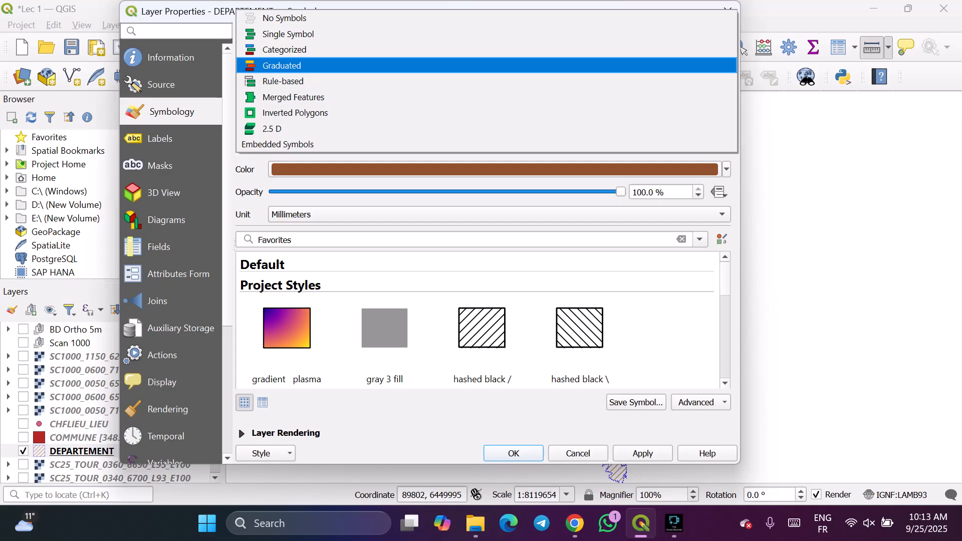
pyautogui.press('Up')
pyautogui.press('Return')
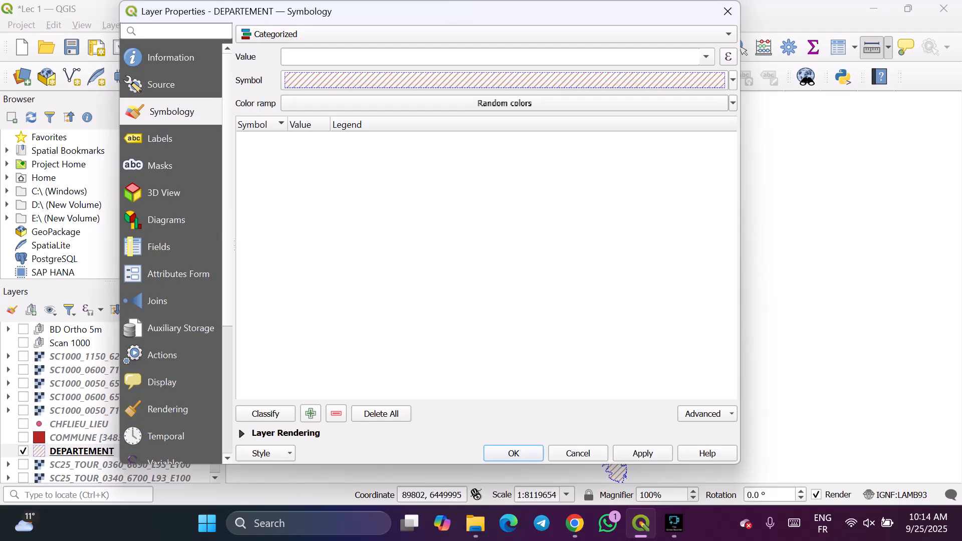
pyautogui.click(578, 453)
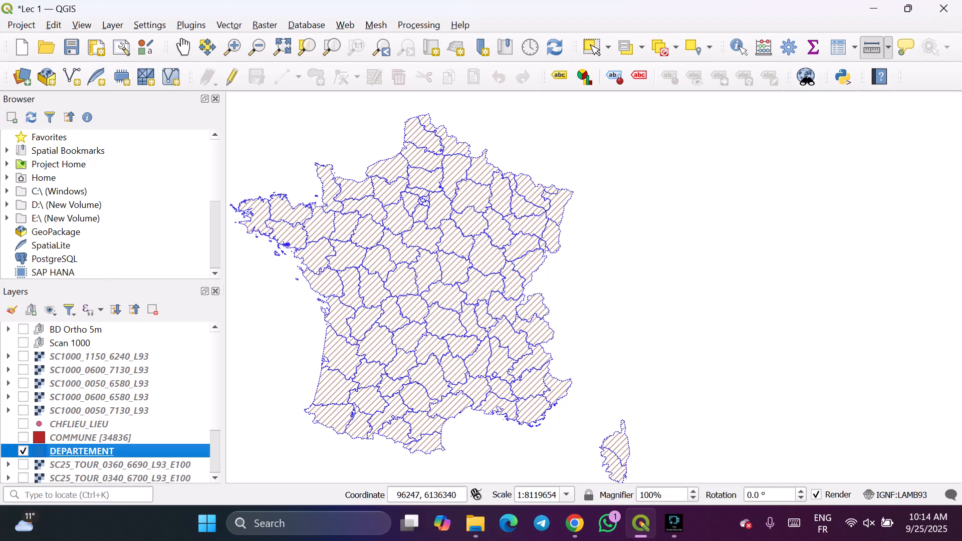
# Switch the DEPARTEMENT layer's symbology to Categorized, using the INSEE_REG field as the value.
pyautogui.doubleClick(81, 451)
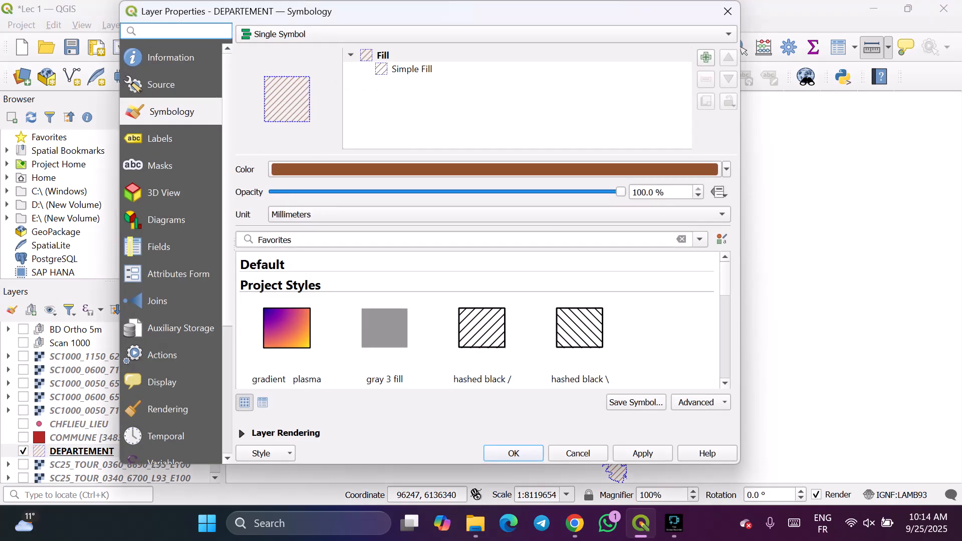
pyautogui.click(485, 34)
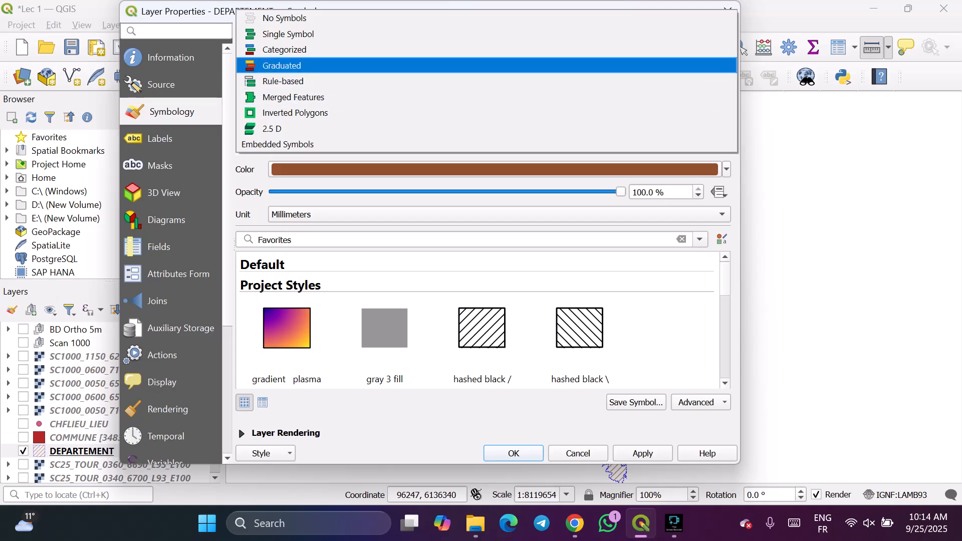
pyautogui.click(285, 49)
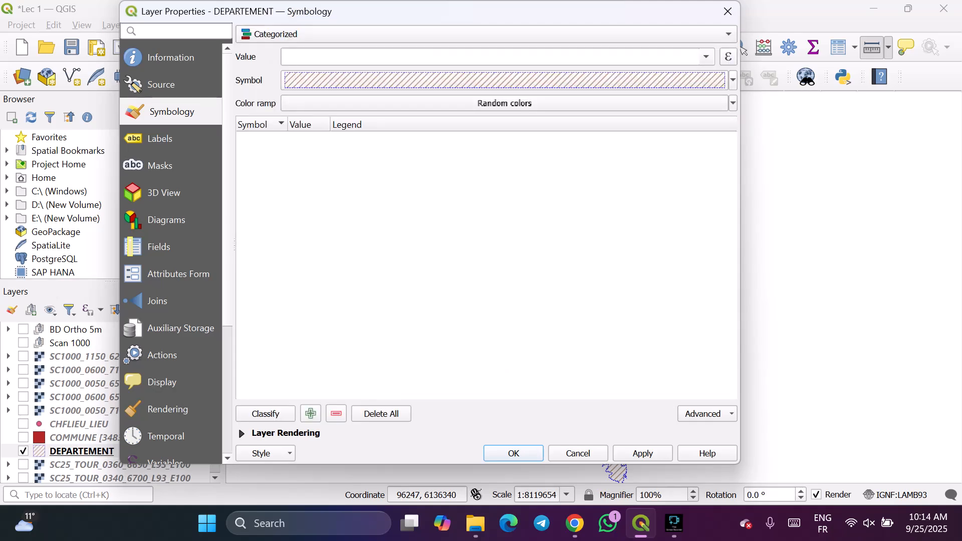
pyautogui.click(706, 56)
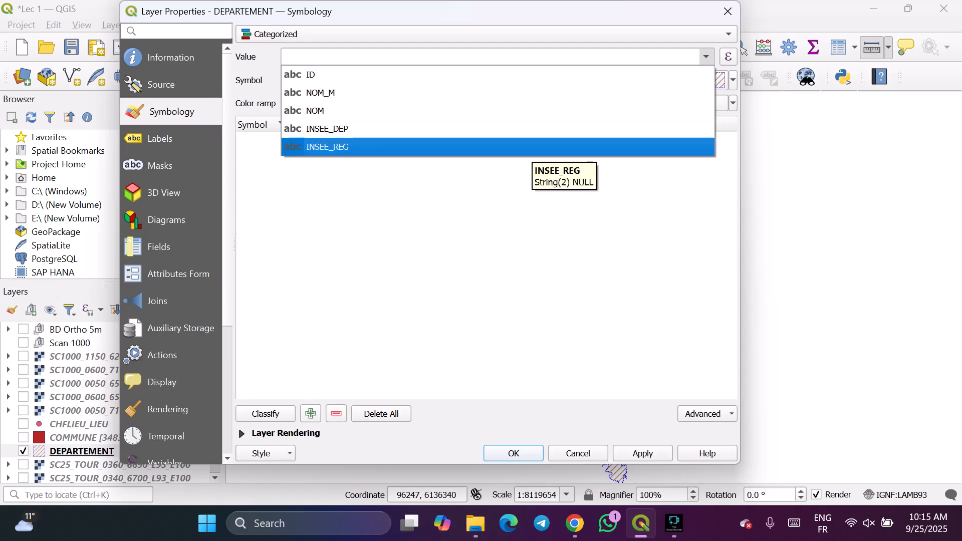
pyautogui.click(527, 147)
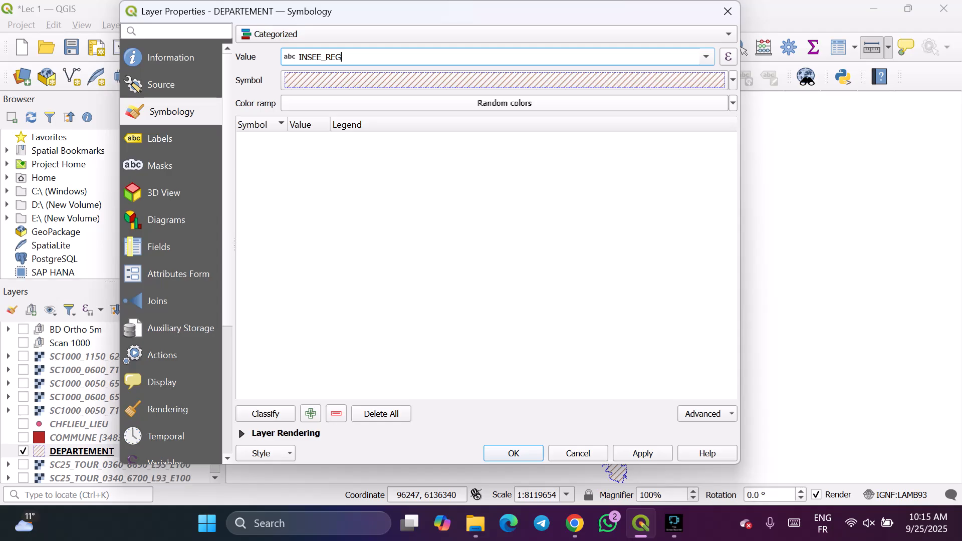
# Set the color ramp of the categorized DEPARTEMENT symbology to Spectral.
pyautogui.click(503, 103)
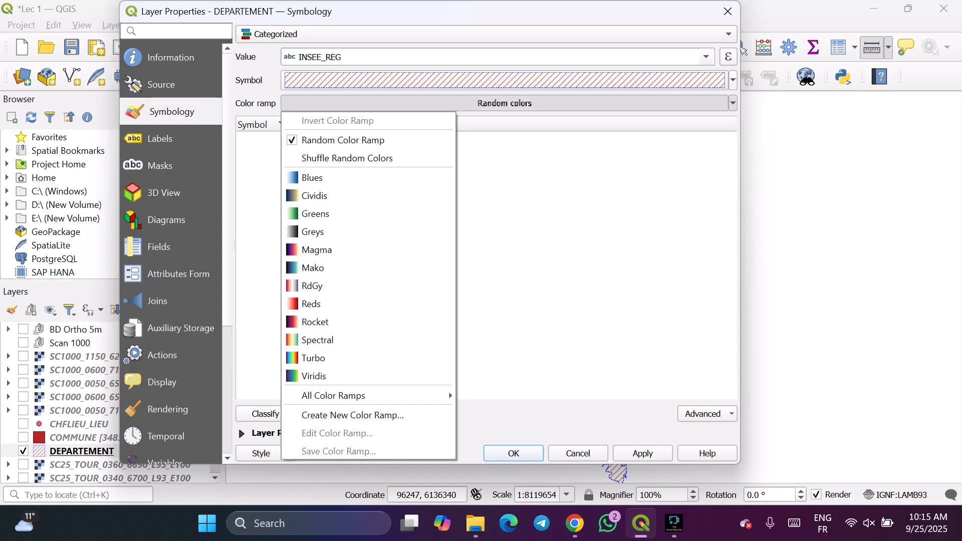
pyautogui.press('Down')
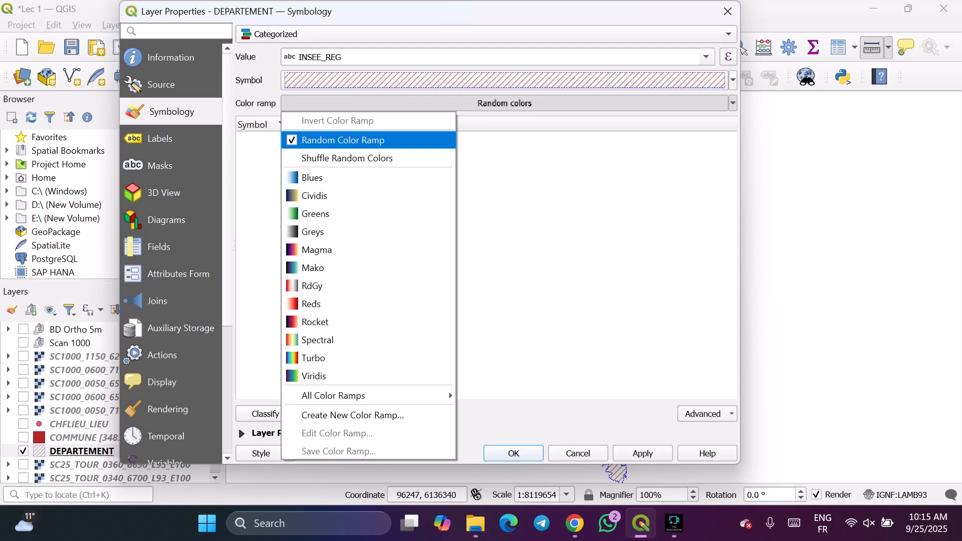
pyautogui.press('Down')
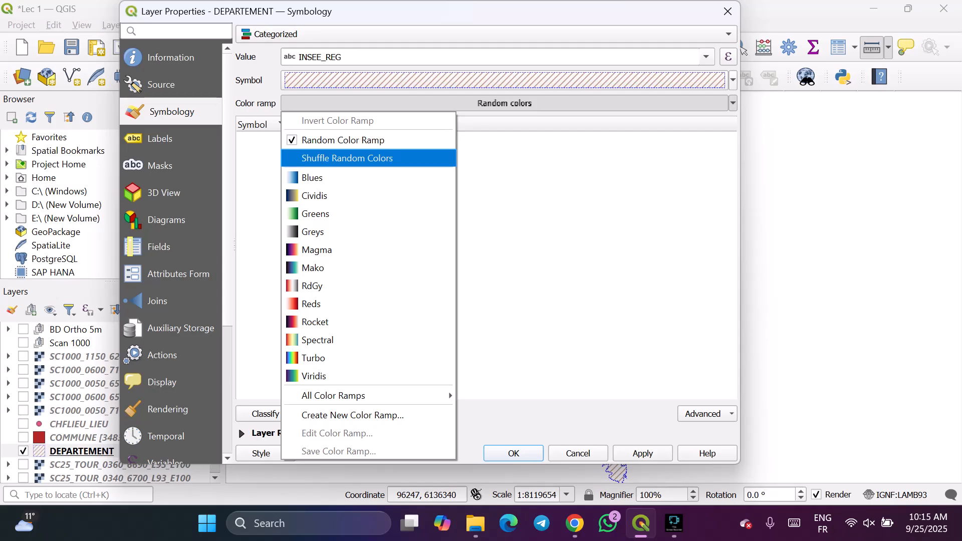
pyautogui.press('Down')
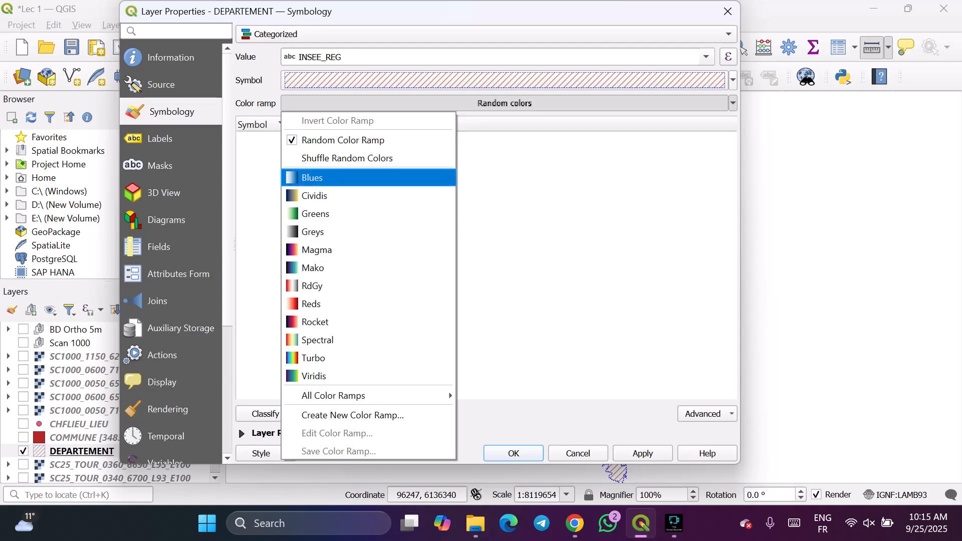
pyautogui.press('Up')
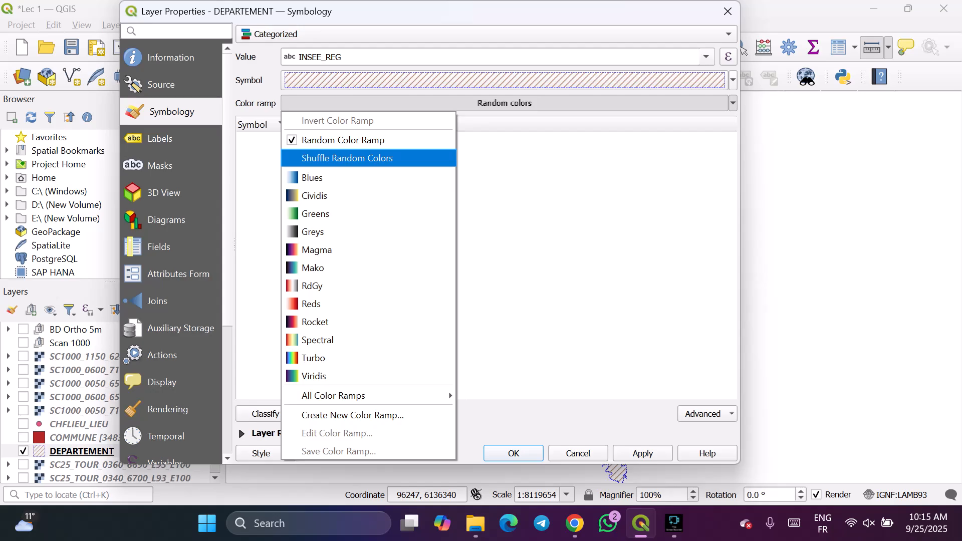
pyautogui.press('Down')
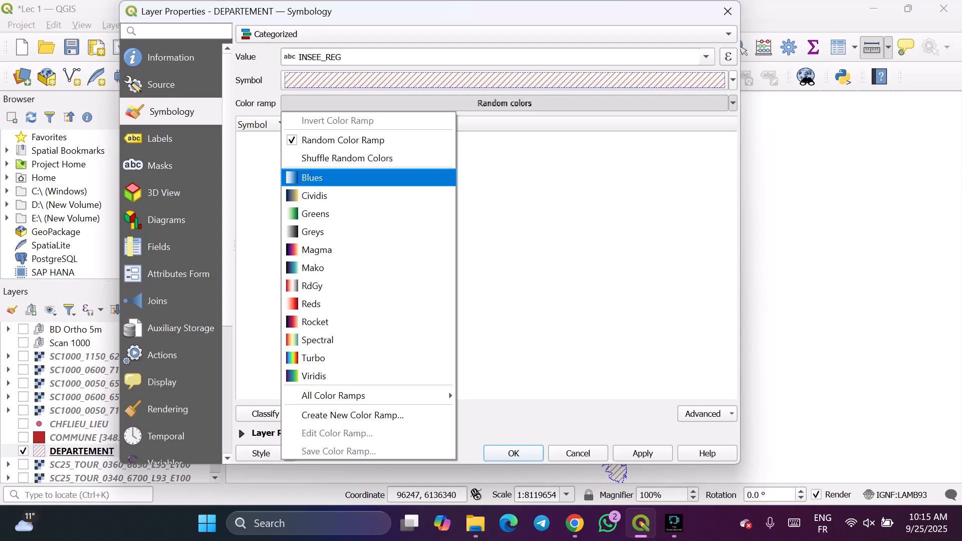
pyautogui.press('Down')
pyautogui.press('Down')
pyautogui.press('Down')
pyautogui.press('Down')
pyautogui.press('Down')
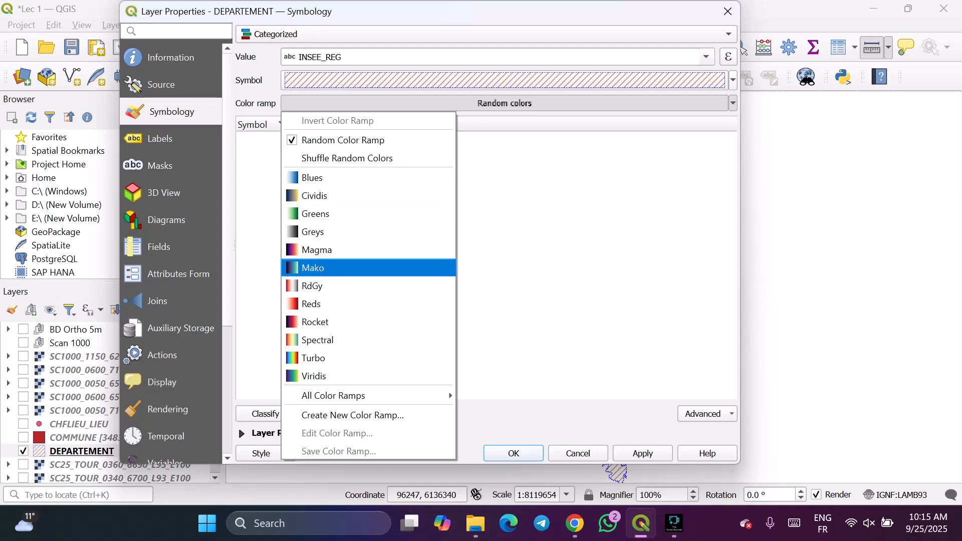
pyautogui.press('Down')
pyautogui.press('Down')
pyautogui.press('Down')
pyautogui.press('Down')
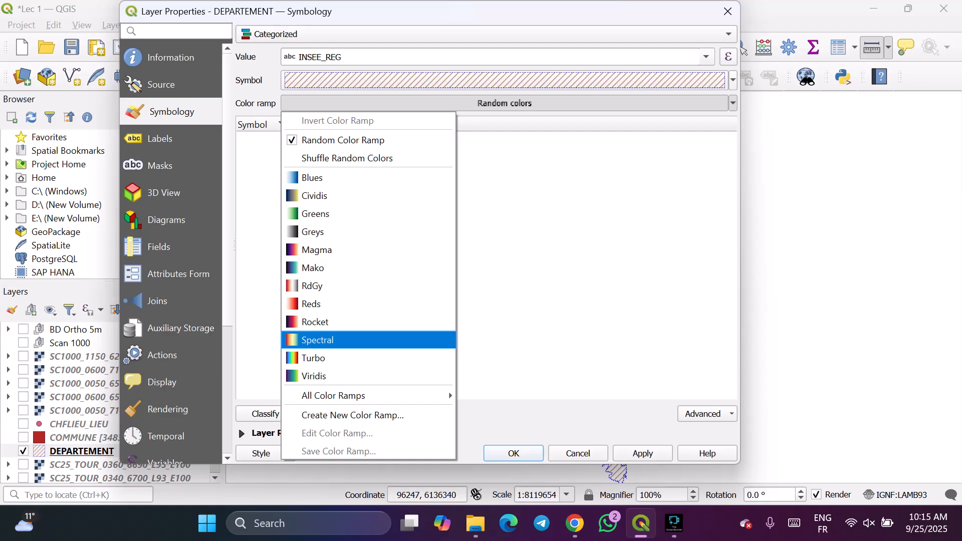
pyautogui.press('Return')
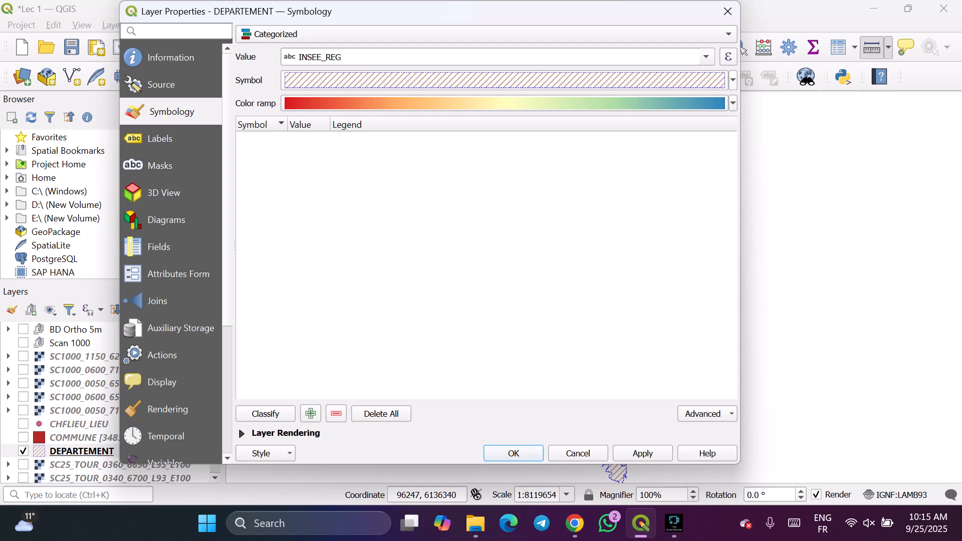
pyautogui.click(733, 80)
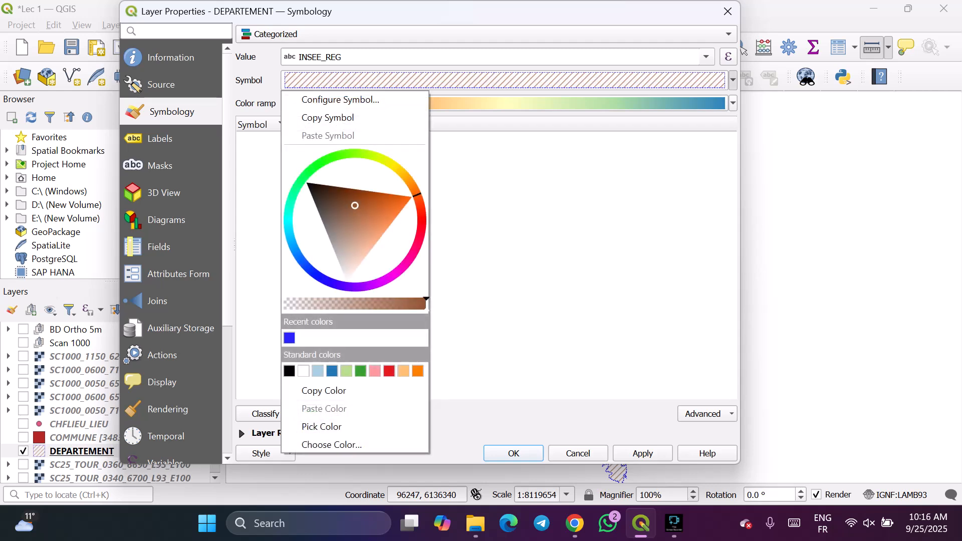
pyautogui.press('Escape')
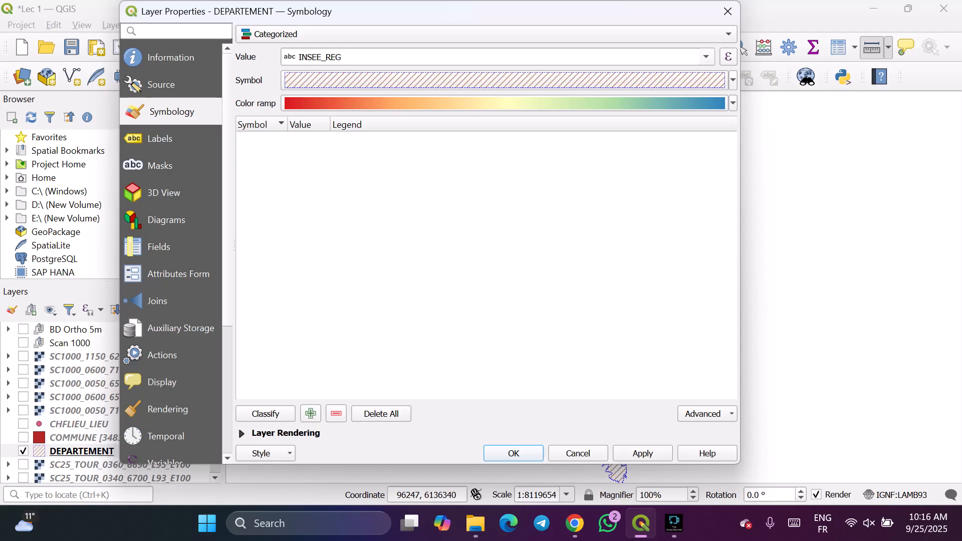
pyautogui.click(706, 57)
pyautogui.click(706, 57)
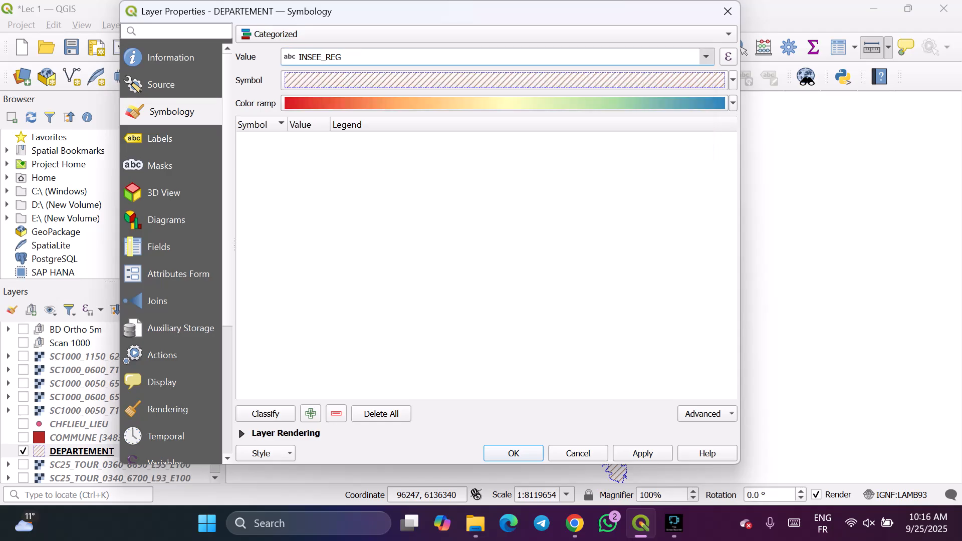
pyautogui.click(732, 80)
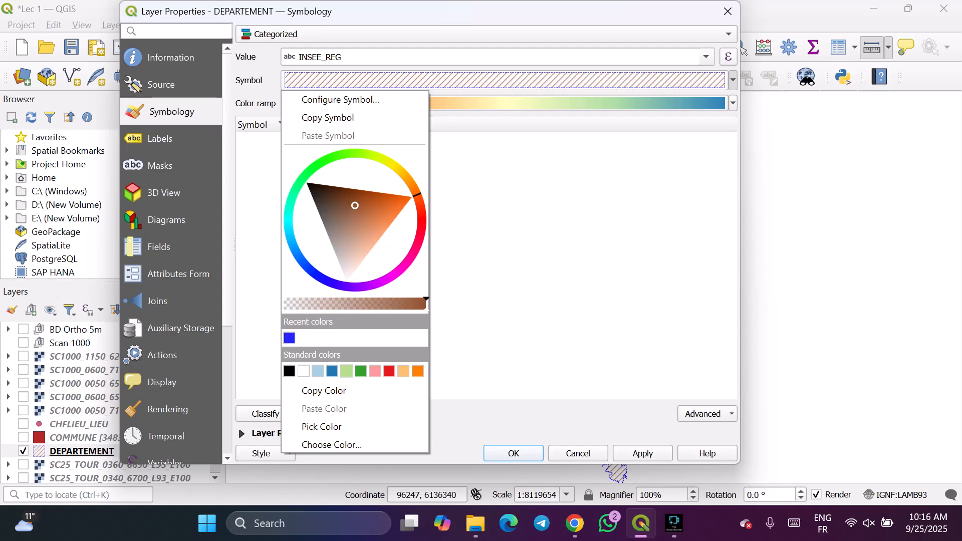
pyautogui.click(340, 99)
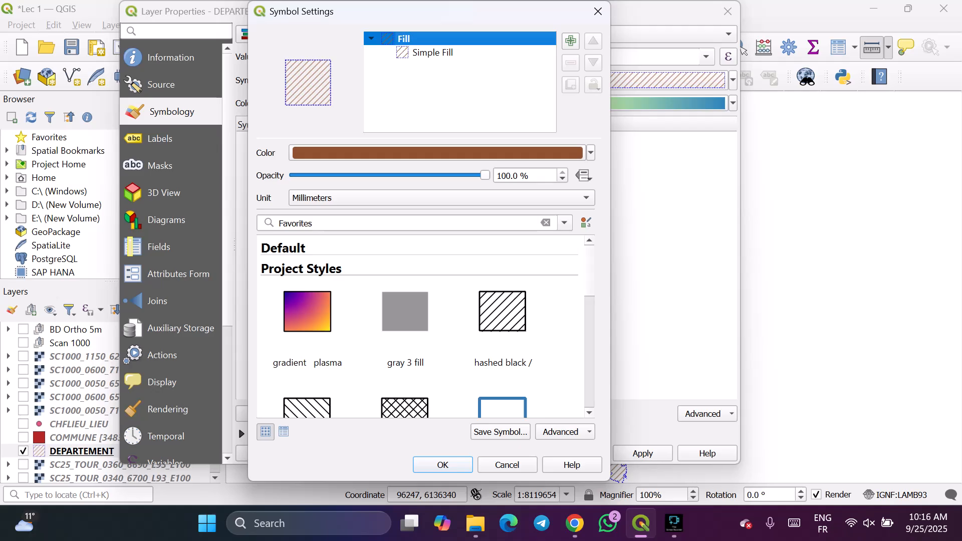
pyautogui.click(597, 11)
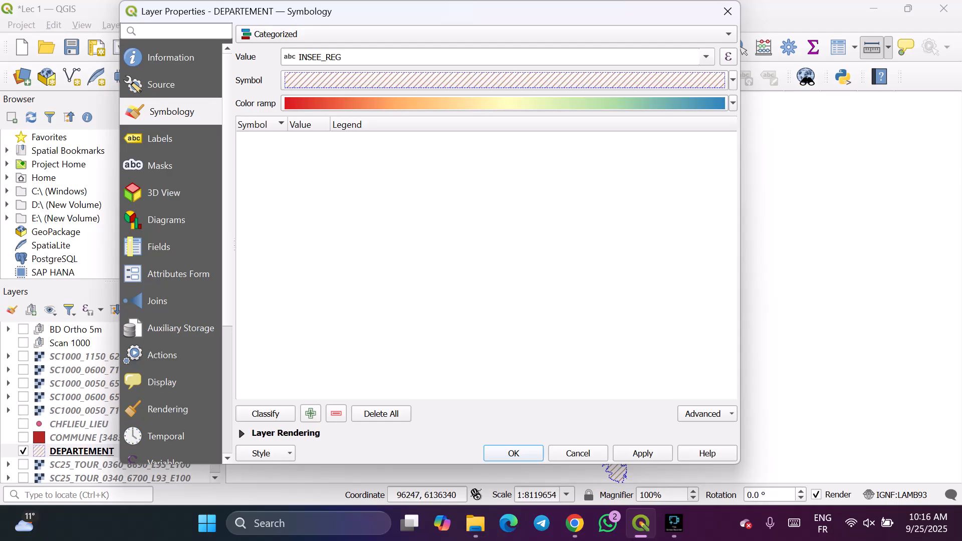
# Classify the DEPARTEMENT layer by its INSEE_REG values and apply the gradient plasma preset as the symbol of all categories.
pyautogui.click(265, 413)
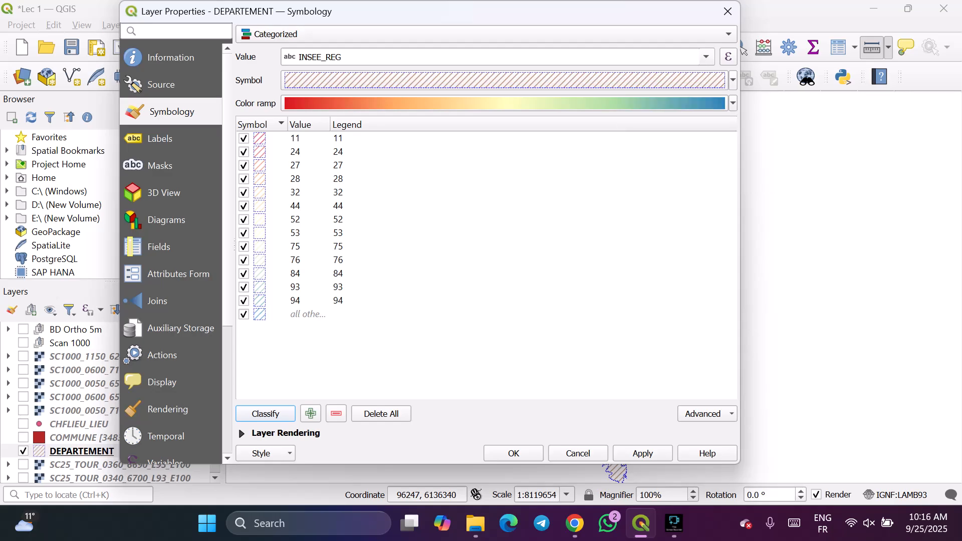
pyautogui.click(732, 80)
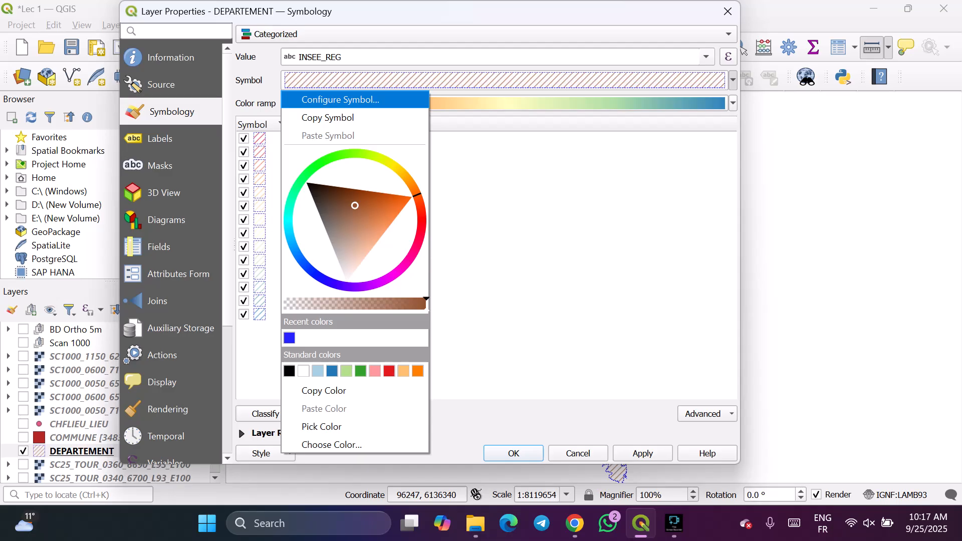
pyautogui.click(341, 100)
pyautogui.click(307, 321)
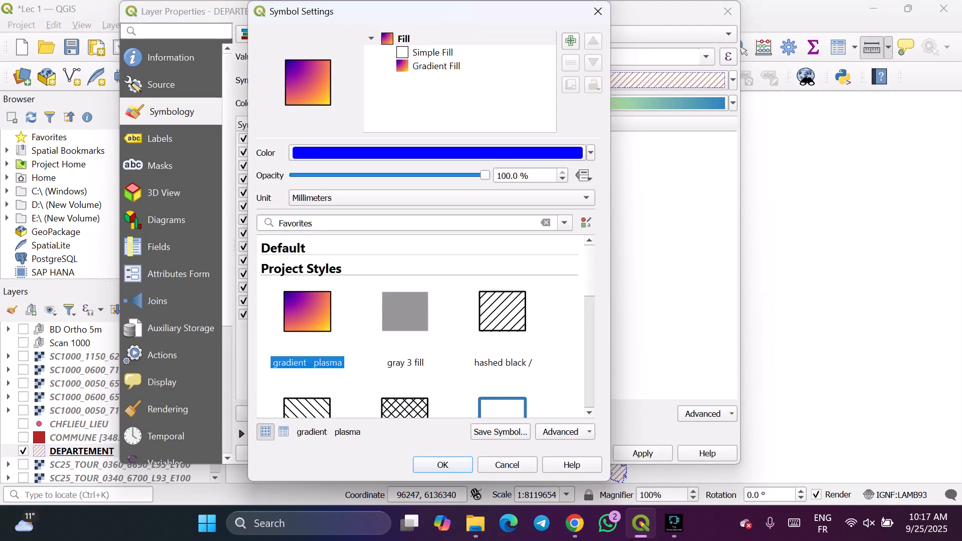
pyautogui.scroll(-1, 426, 325)
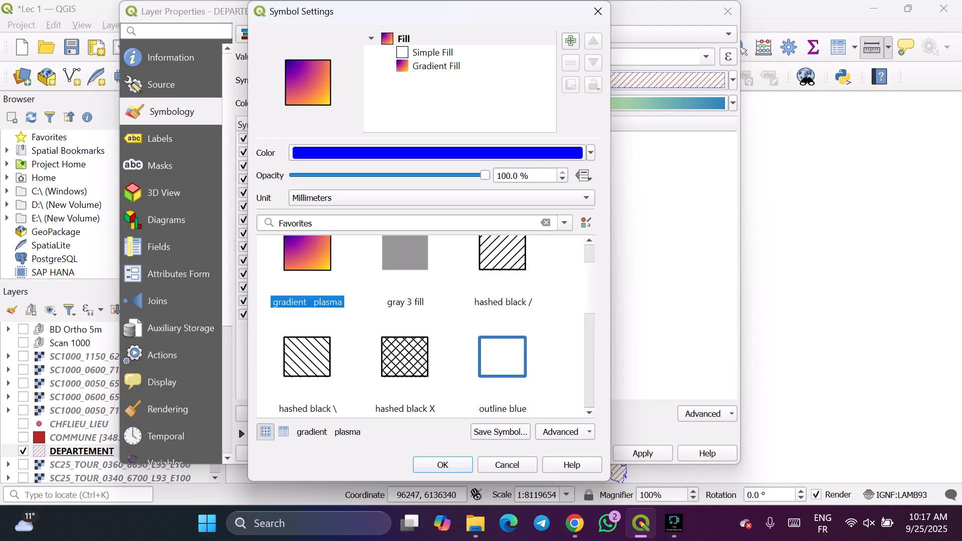
pyautogui.scroll(-5, 426, 326)
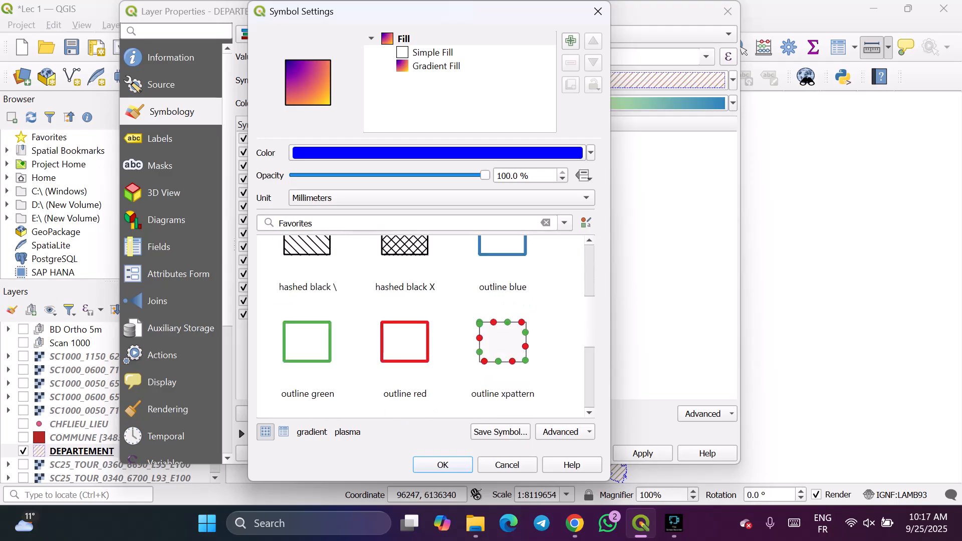
pyautogui.scroll(-1, 426, 326)
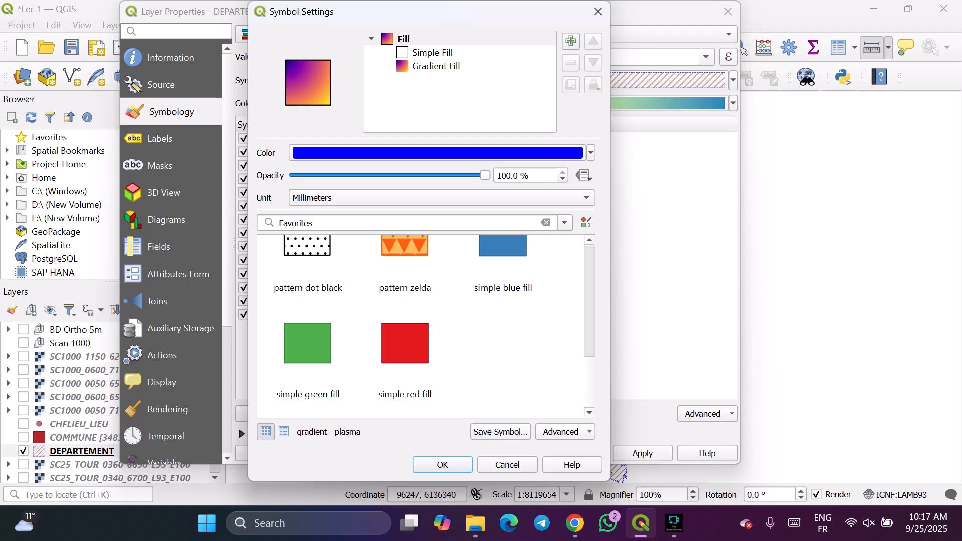
pyautogui.scroll(6, 426, 326)
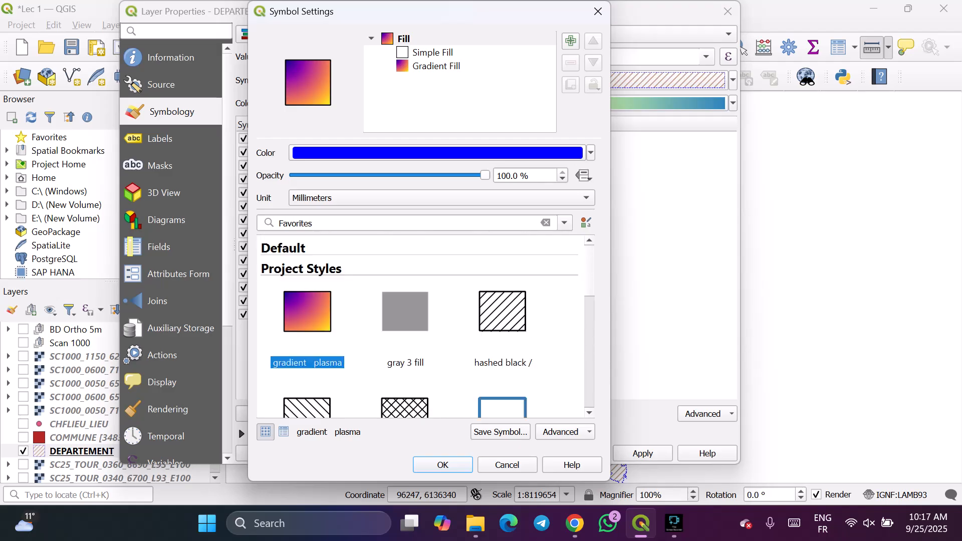
pyautogui.click(591, 153)
pyautogui.click(590, 152)
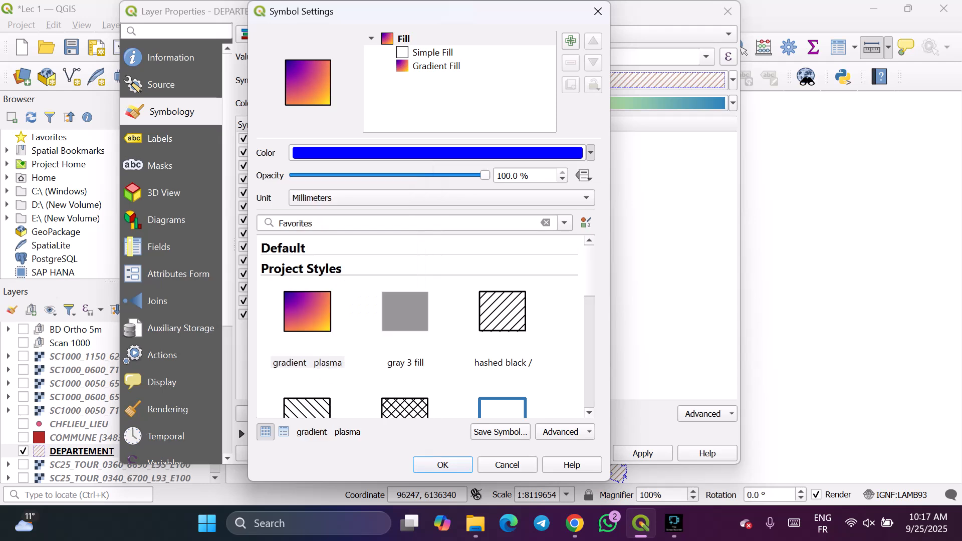
pyautogui.press('Return')
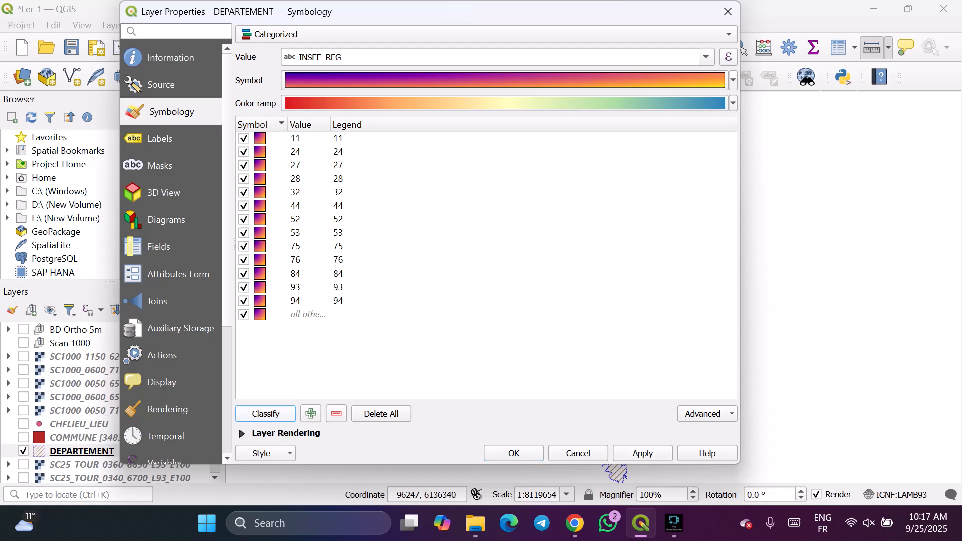
pyautogui.click(642, 453)
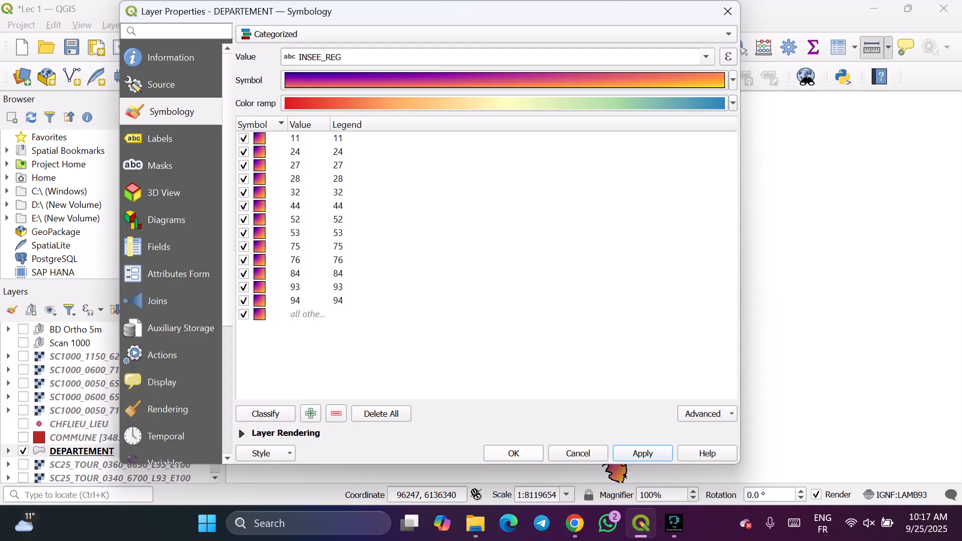
pyautogui.click(513, 454)
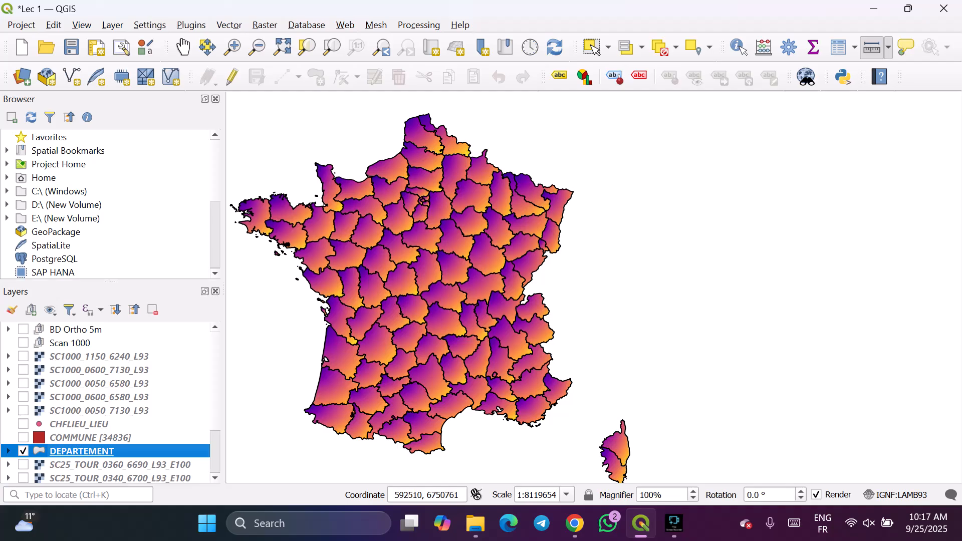
# Reopen the DEPARTEMENT layer's symbology and copy the gradient symbol shared by its categories.
pyautogui.doubleClick(81, 451)
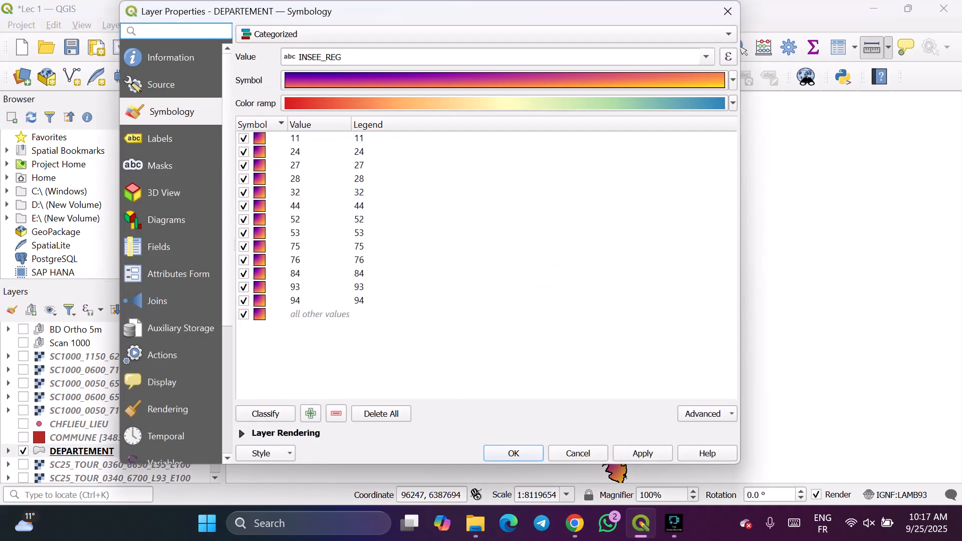
pyautogui.click(732, 81)
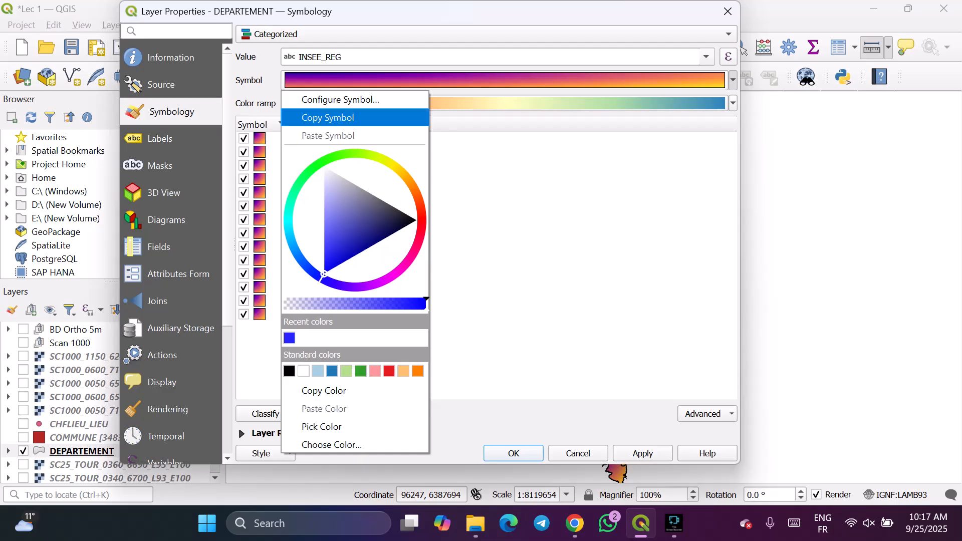
pyautogui.click(327, 118)
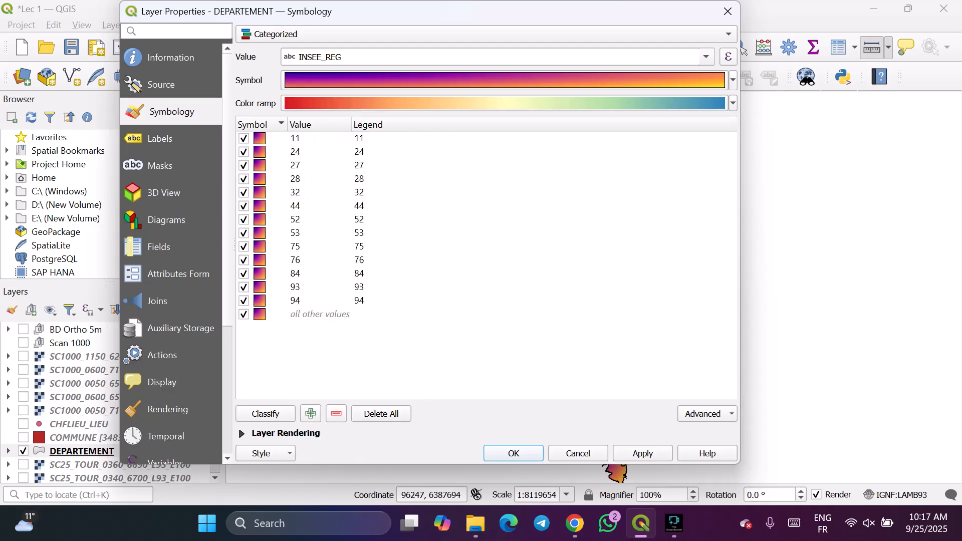
# Examine the Simple Fill and Gradient Fill settings of the categories' symbol, including the stroke color and the available symbol layer types.
pyautogui.click(733, 80)
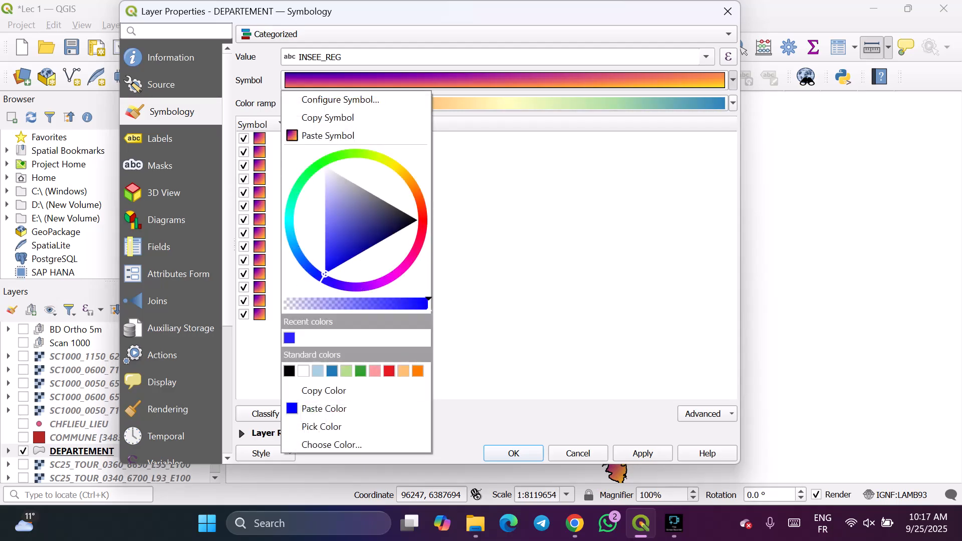
pyautogui.click(340, 99)
pyautogui.click(432, 53)
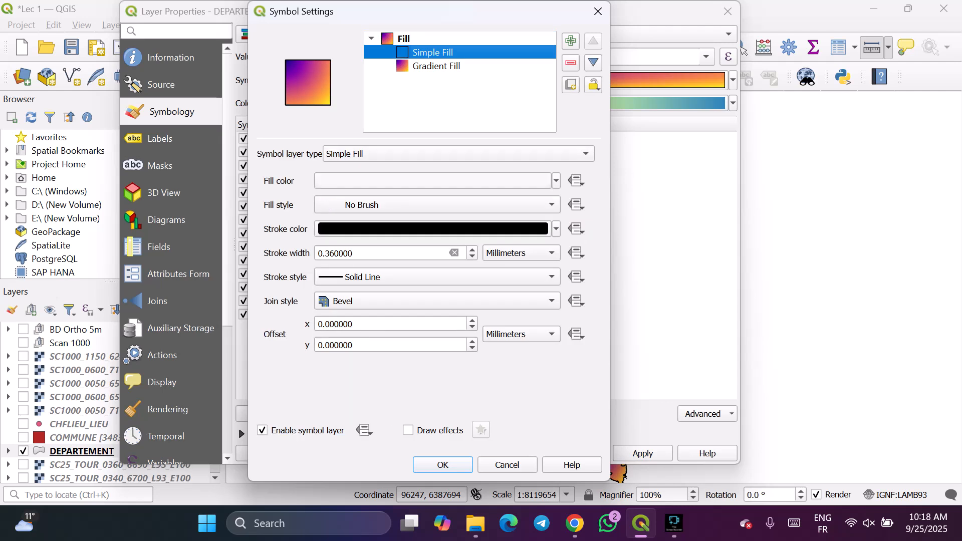
pyautogui.click(433, 228)
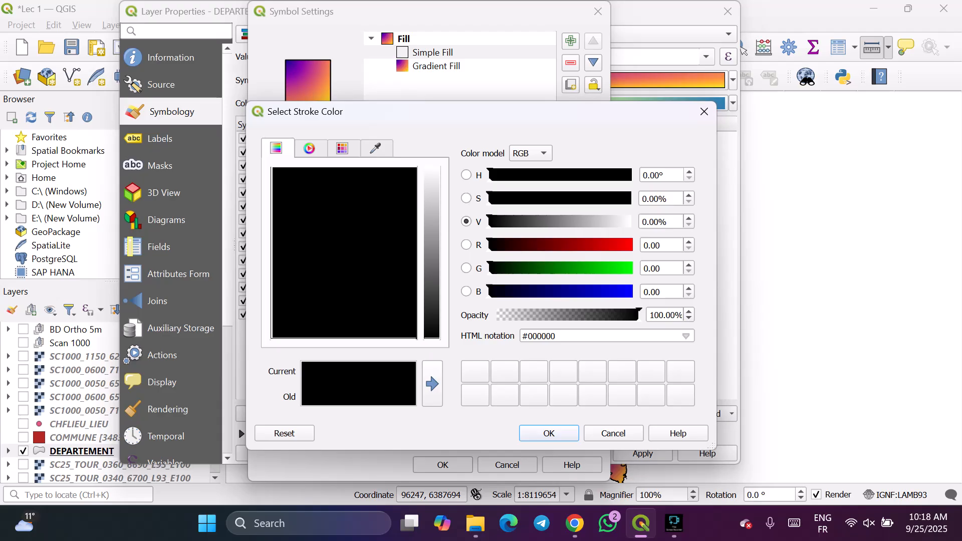
pyautogui.click(704, 112)
pyautogui.click(436, 66)
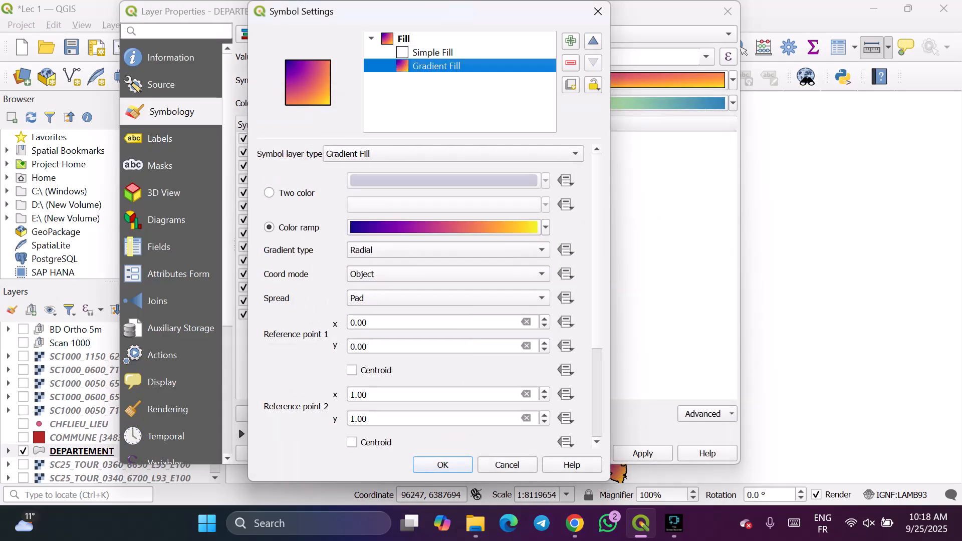
pyautogui.click(575, 153)
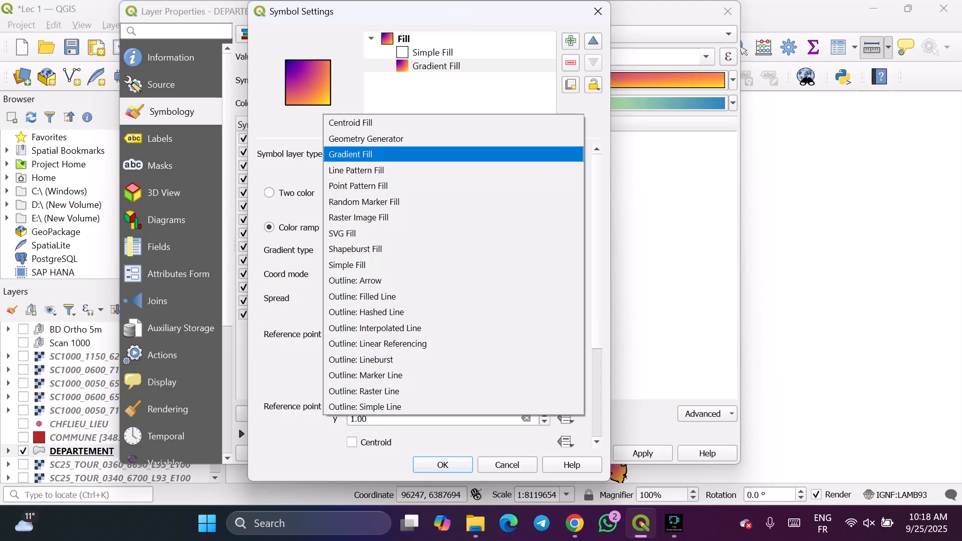
pyautogui.click(451, 154)
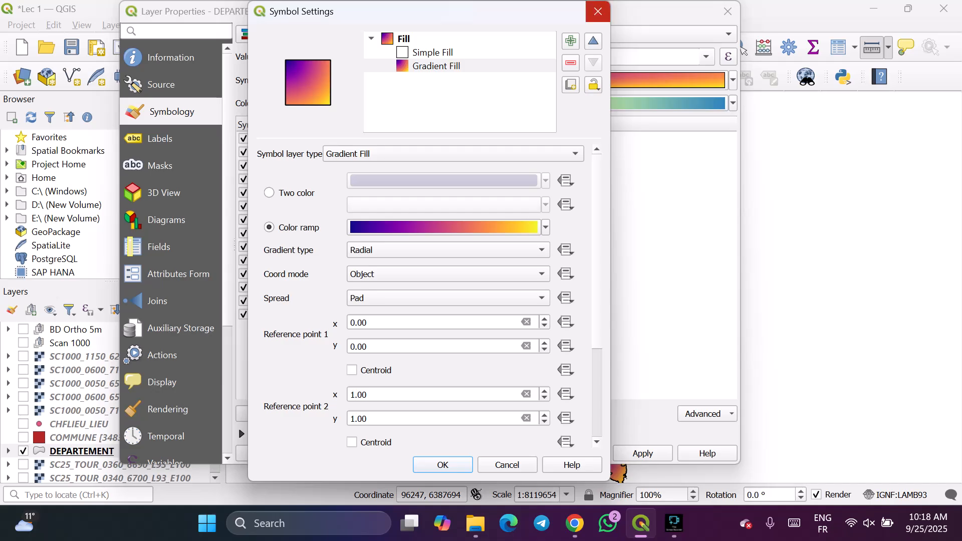
# Set the color of the DEPARTEMENT categories' shared symbol to the standard pink and apply the layer's symbology.
pyautogui.click(597, 11)
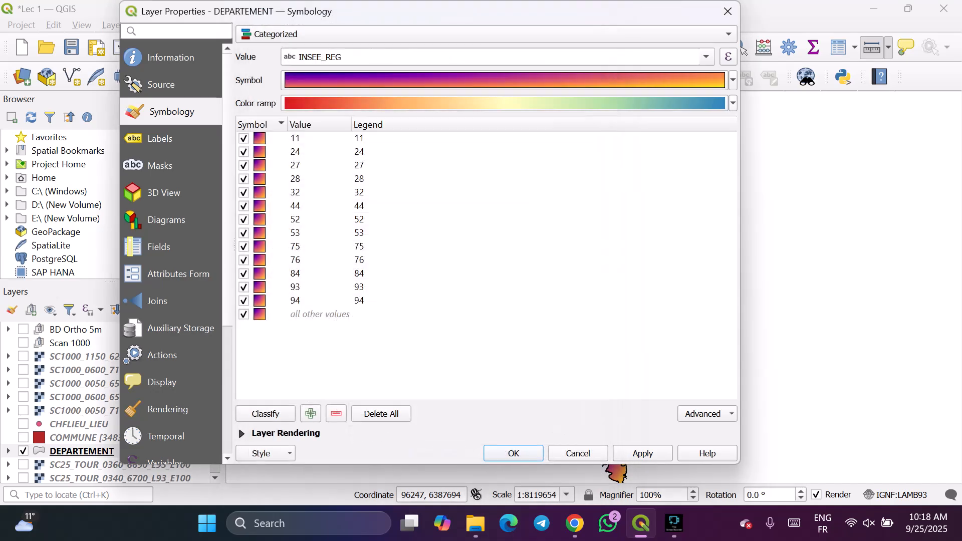
pyautogui.click(732, 80)
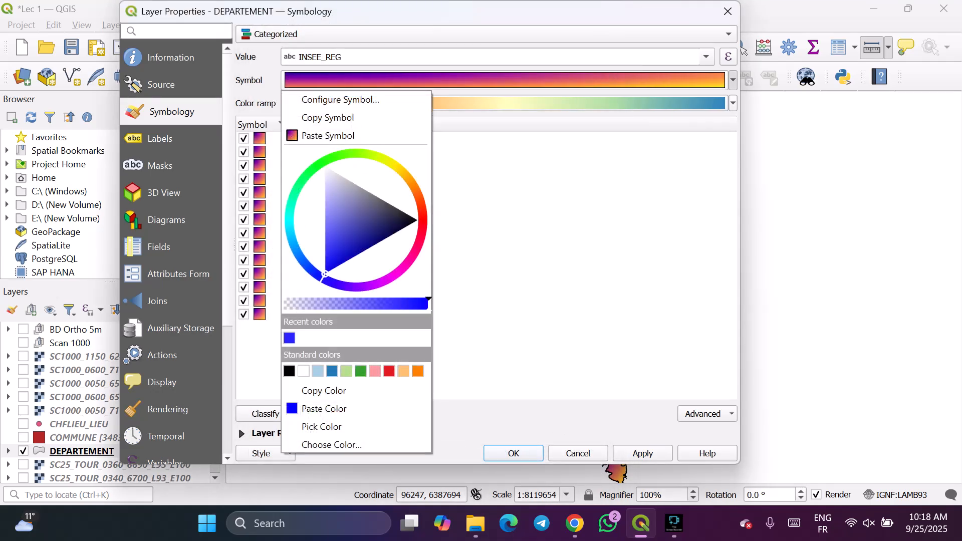
pyautogui.click(733, 80)
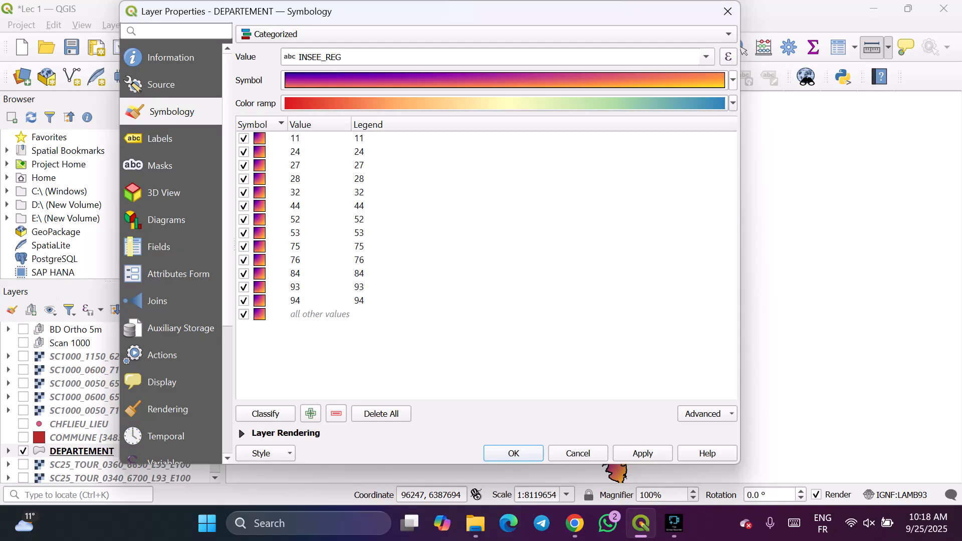
pyautogui.click(732, 80)
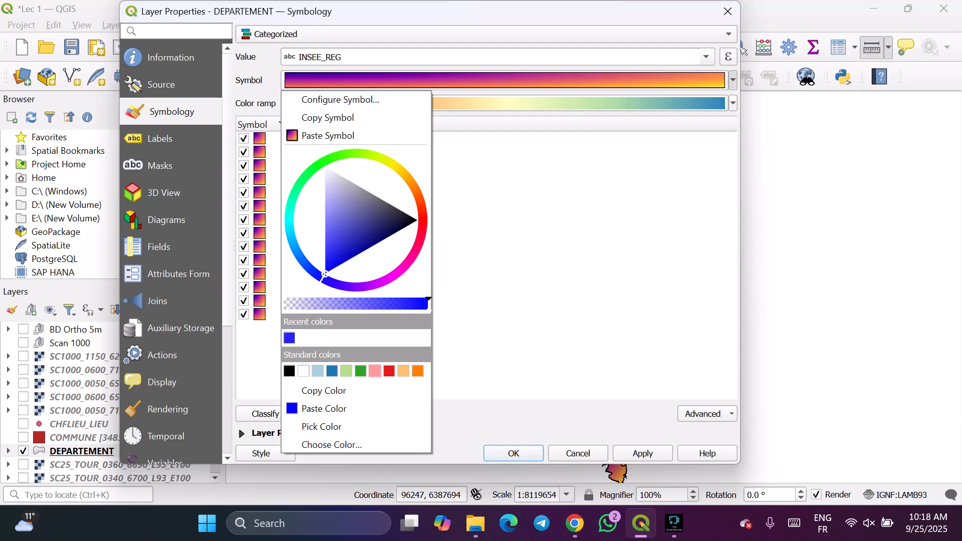
pyautogui.click(289, 371)
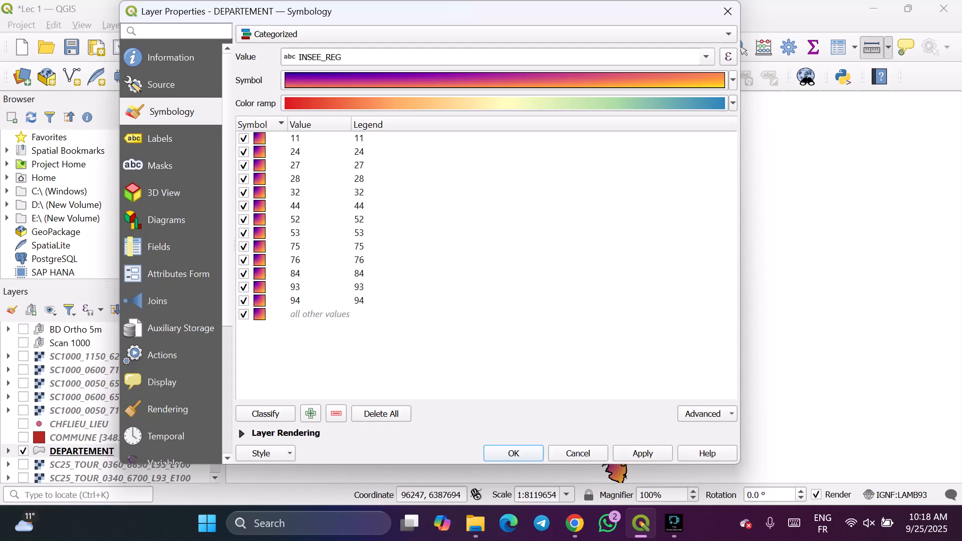
pyautogui.click(732, 79)
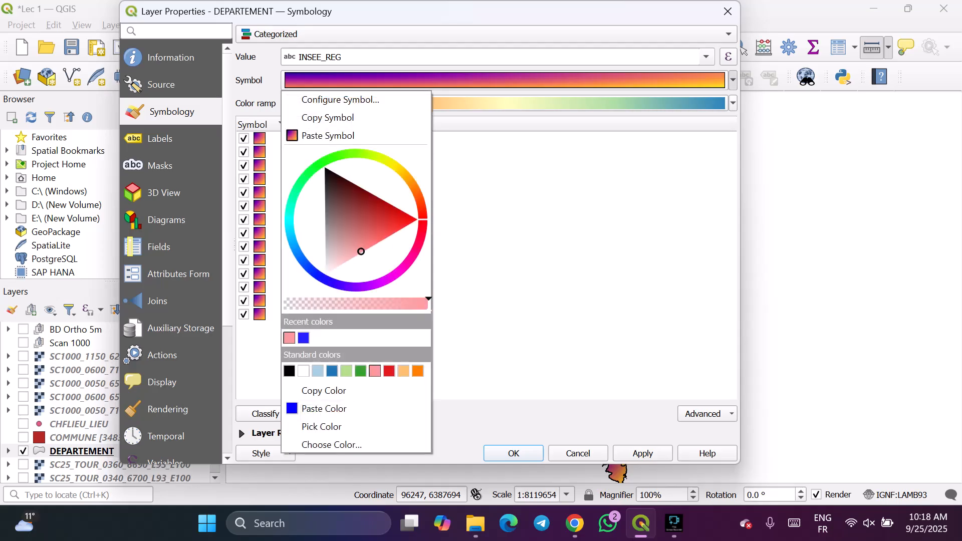
pyautogui.press('Escape')
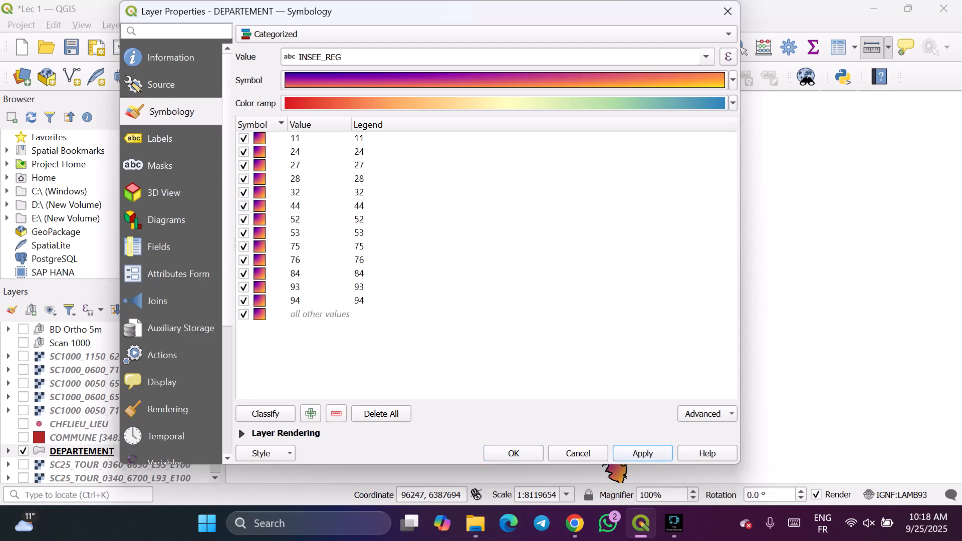
pyautogui.click(513, 453)
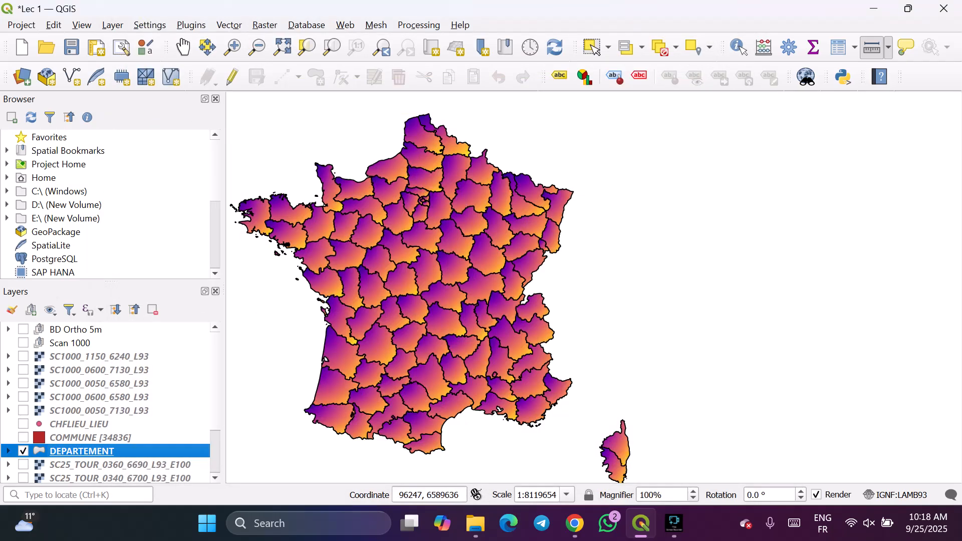
# Reopen the DEPARTEMENT layer's symbology and remove the Gradient Fill layer from the categories' shared symbol.
pyautogui.doubleClick(82, 451)
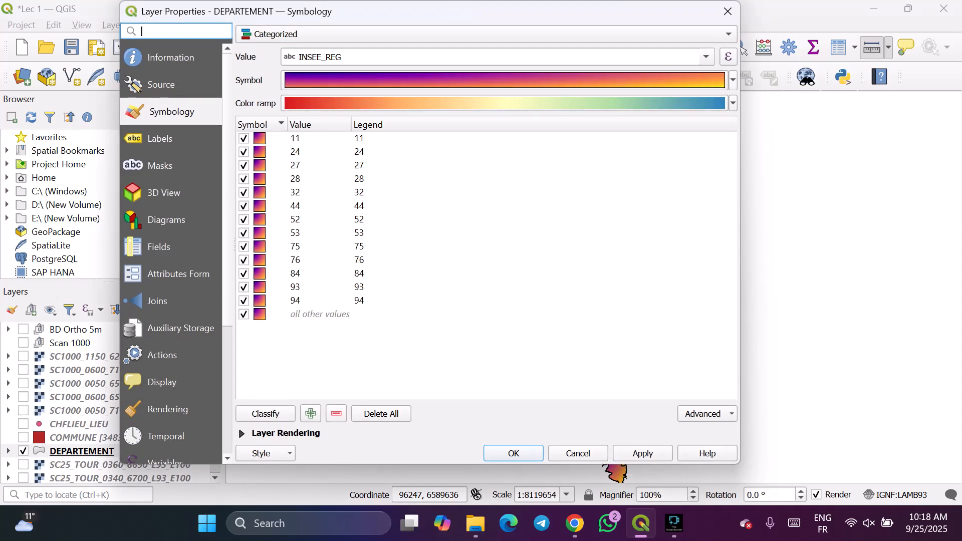
pyautogui.click(436, 80)
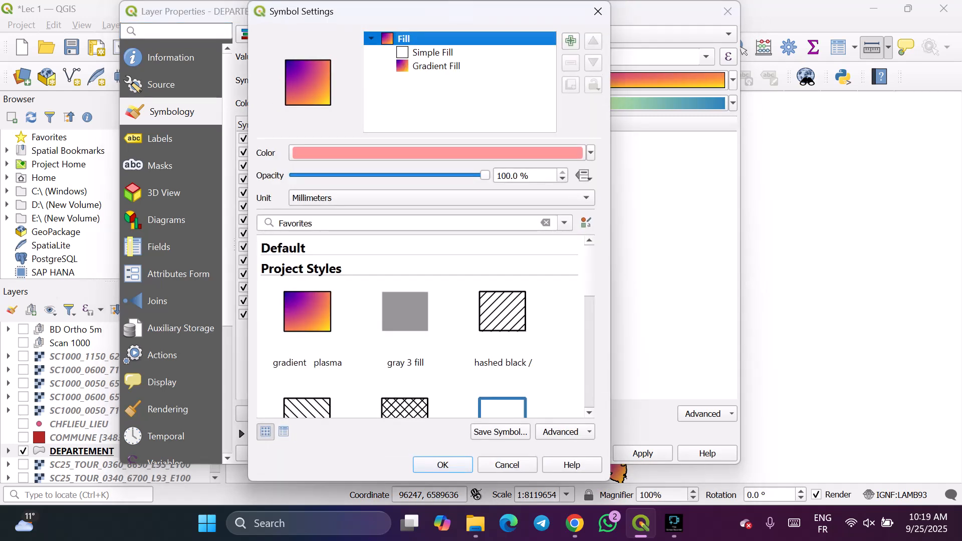
pyautogui.click(436, 66)
pyautogui.click(570, 62)
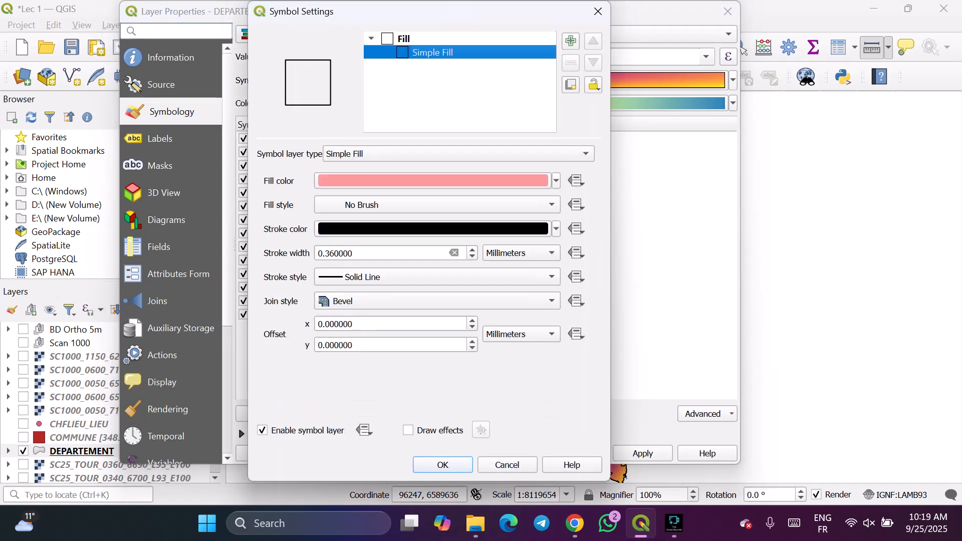
# Set the Simple Fill's fill style to Solid and its stroke width to 0.16 mm, and apply this symbol to all DEPARTEMENT categories.
pyautogui.click(437, 205)
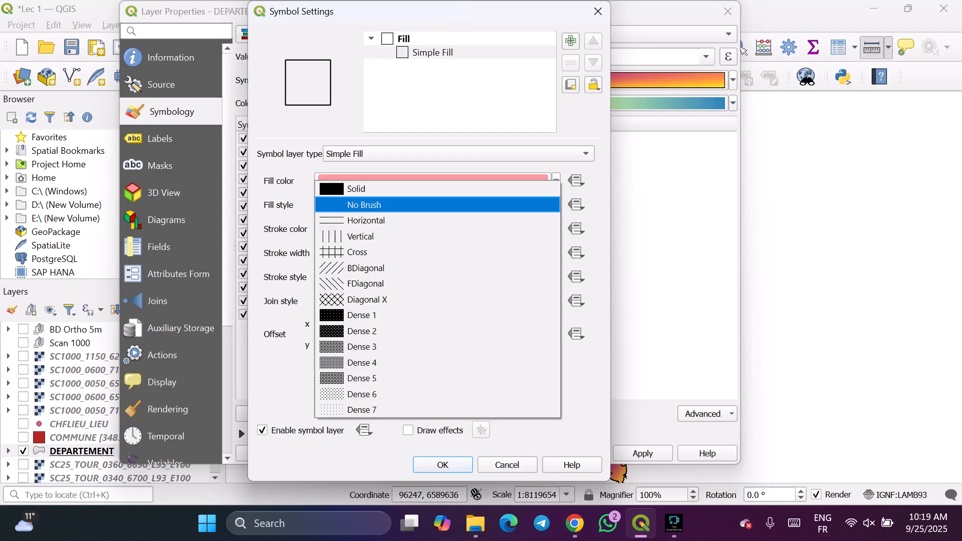
pyautogui.click(357, 189)
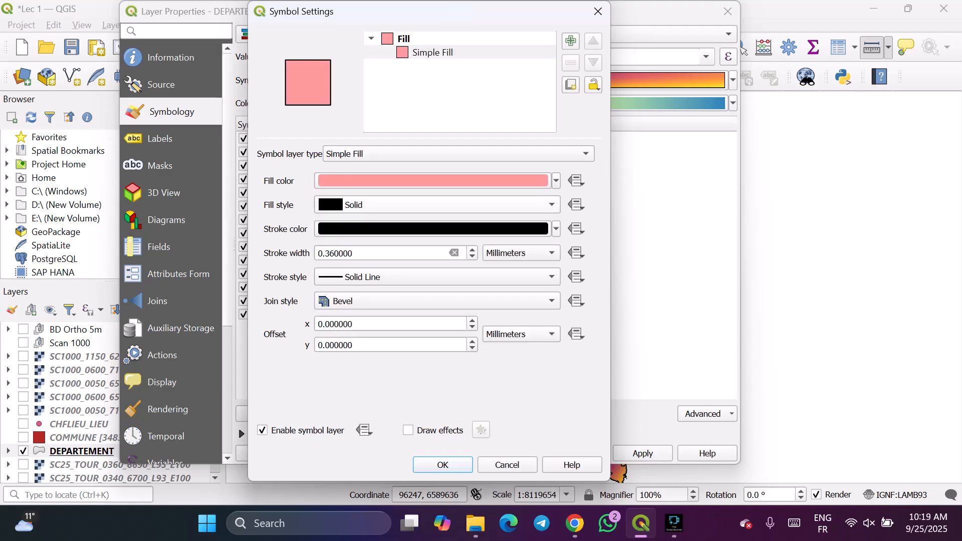
pyautogui.click(472, 257)
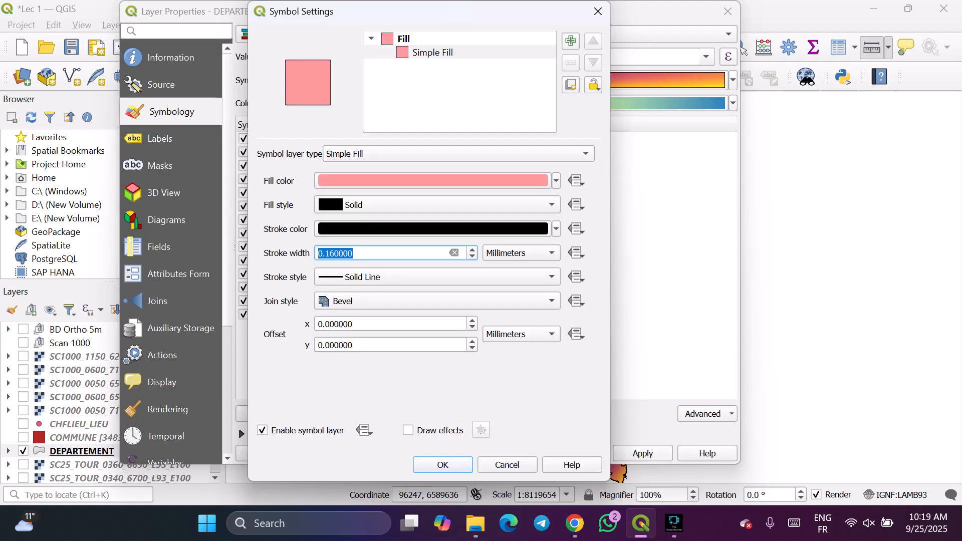
pyautogui.click(442, 464)
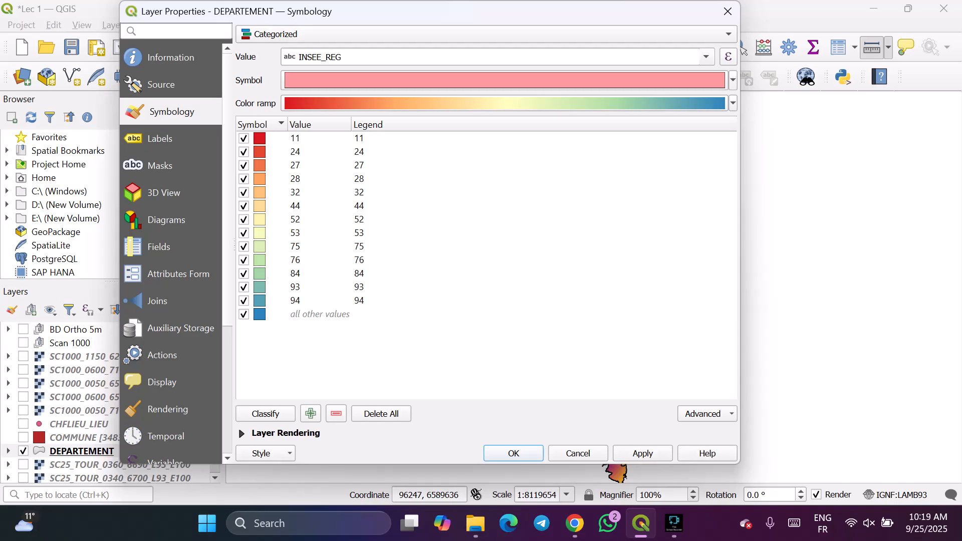
pyautogui.click(513, 453)
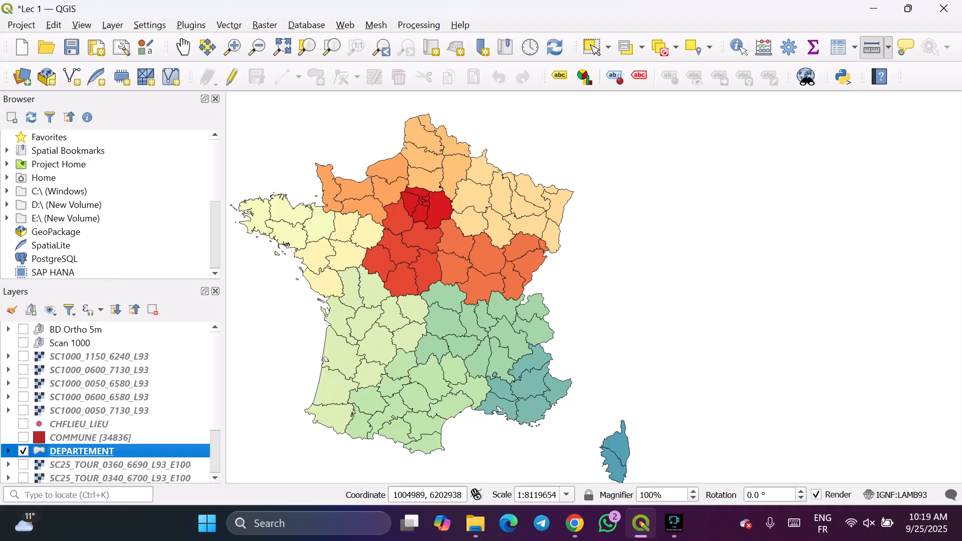
# Pan the map to bring the whole of France, including Corsica, into view.
pyautogui.scroll(-1, 520, 276)
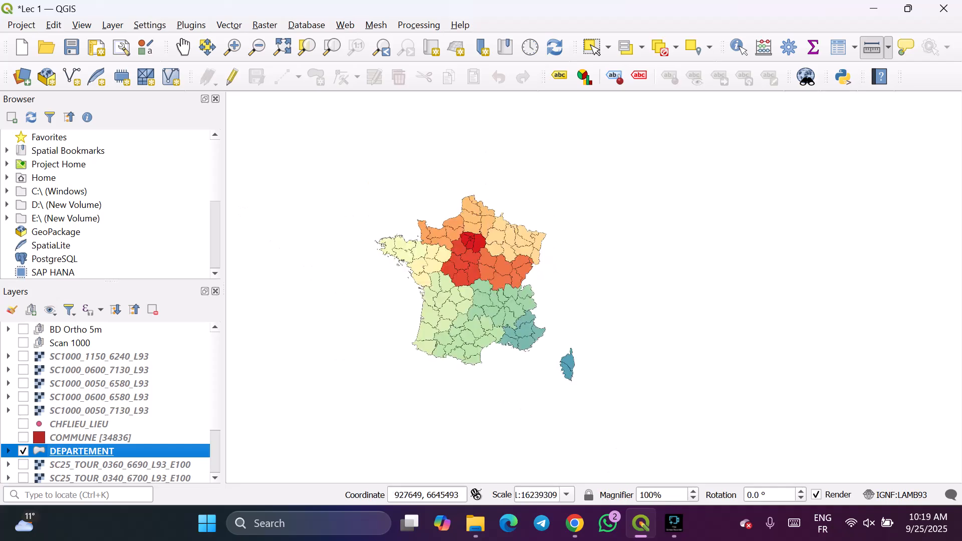
pyautogui.scroll(2, 447, 264)
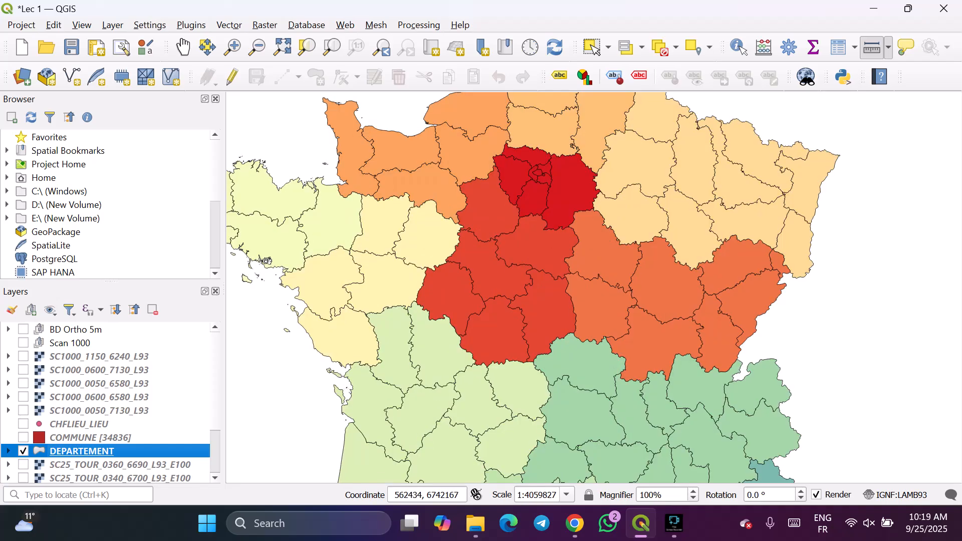
pyautogui.scroll(-1, 478, 258)
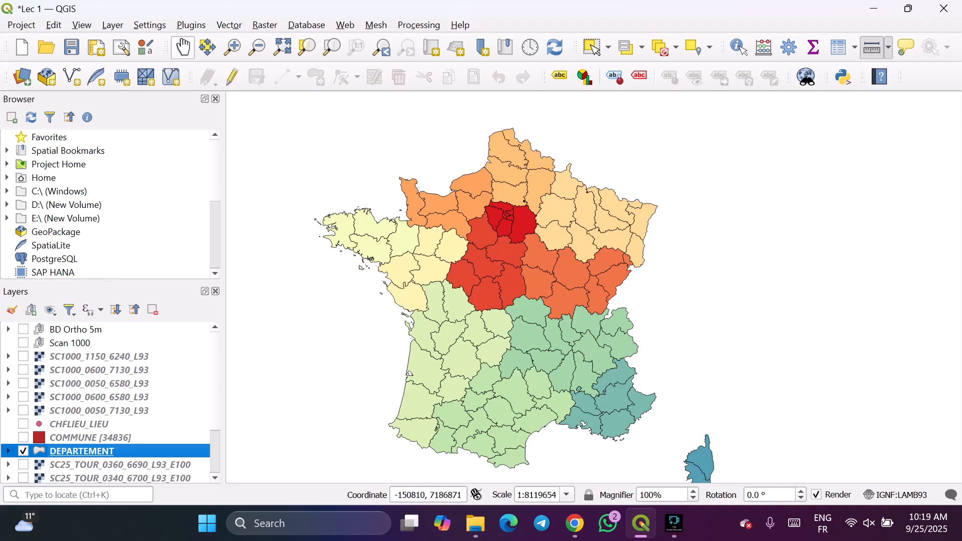
pyautogui.click(183, 47)
pyautogui.moveTo(679, 354); pyautogui.dragTo(676, 329)
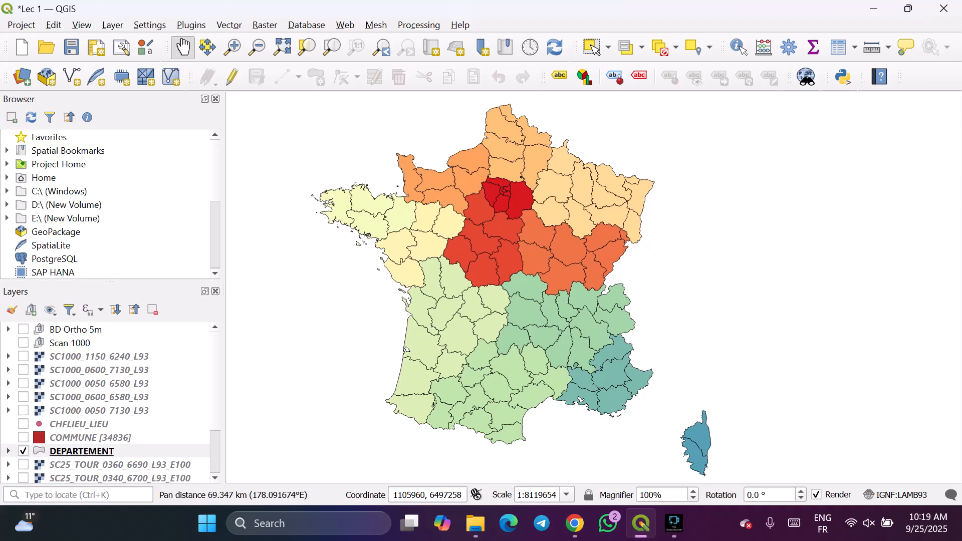
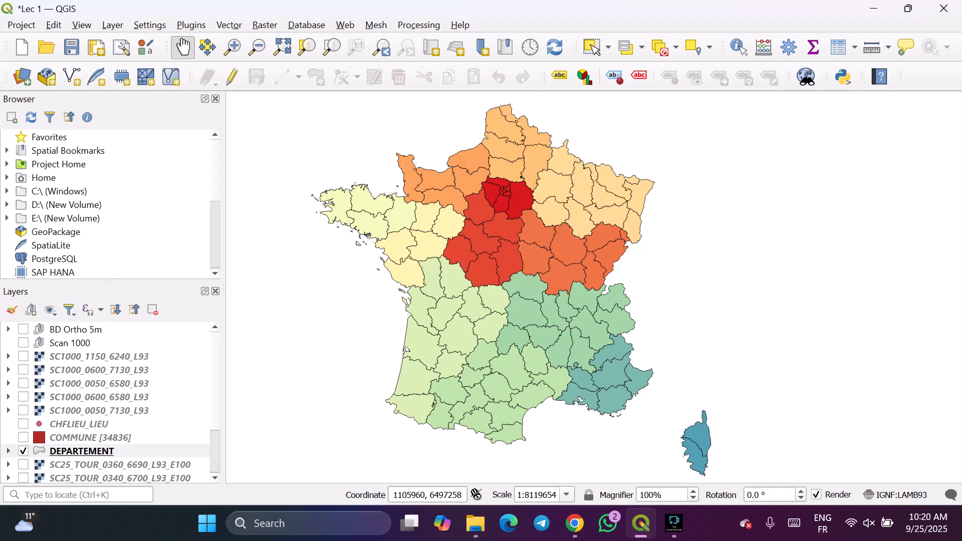
# Review the fields available for categorizing the DEPARTEMENT layer, and examine the records in its attribute table.
pyautogui.doubleClick(82, 451)
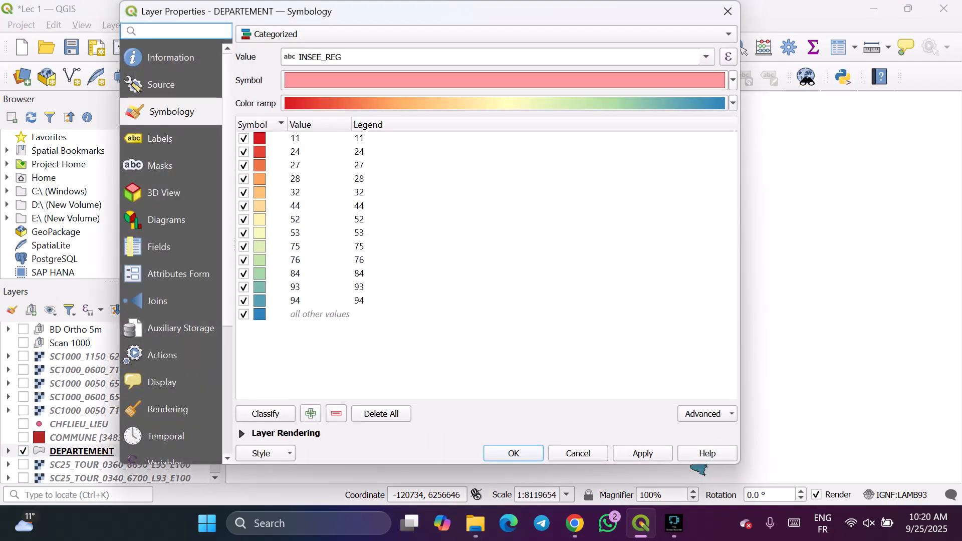
pyautogui.click(706, 57)
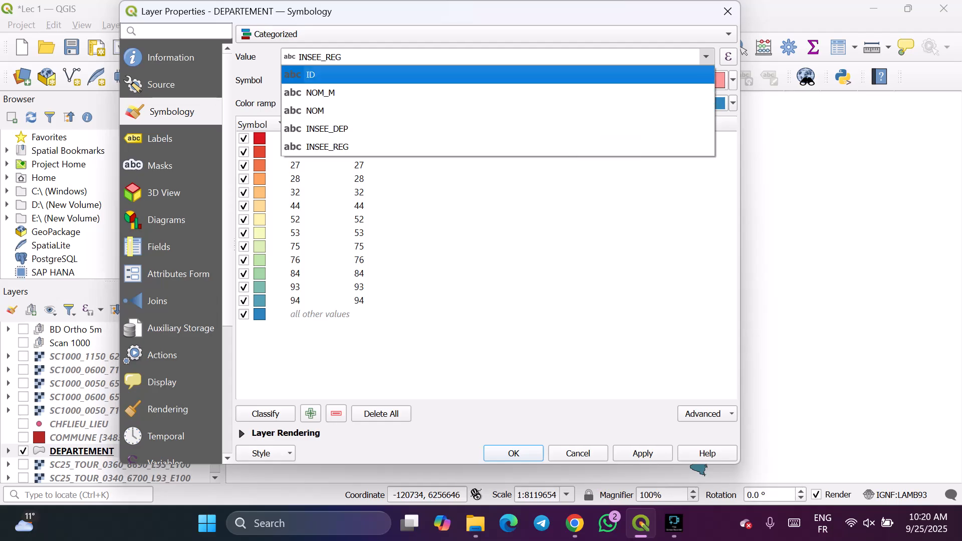
pyautogui.click(705, 57)
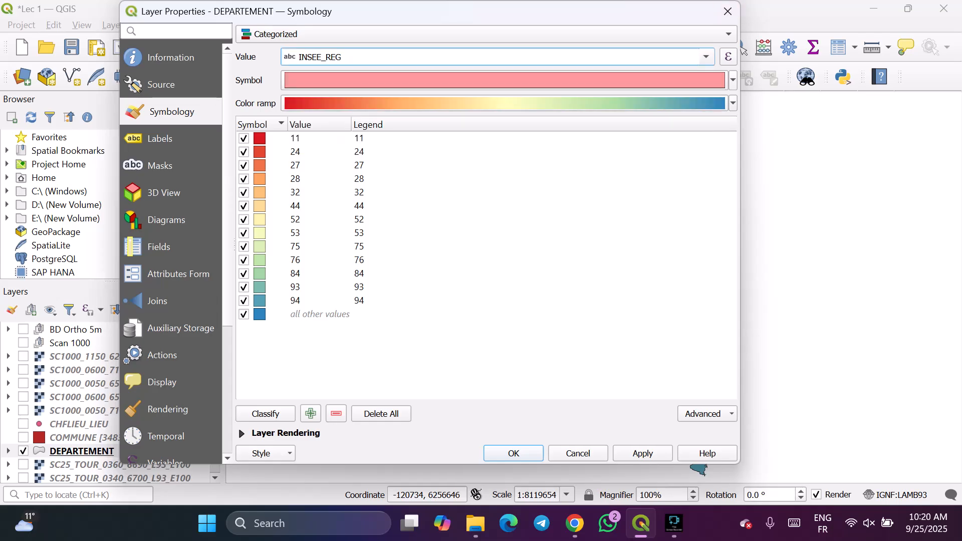
pyautogui.click(727, 11)
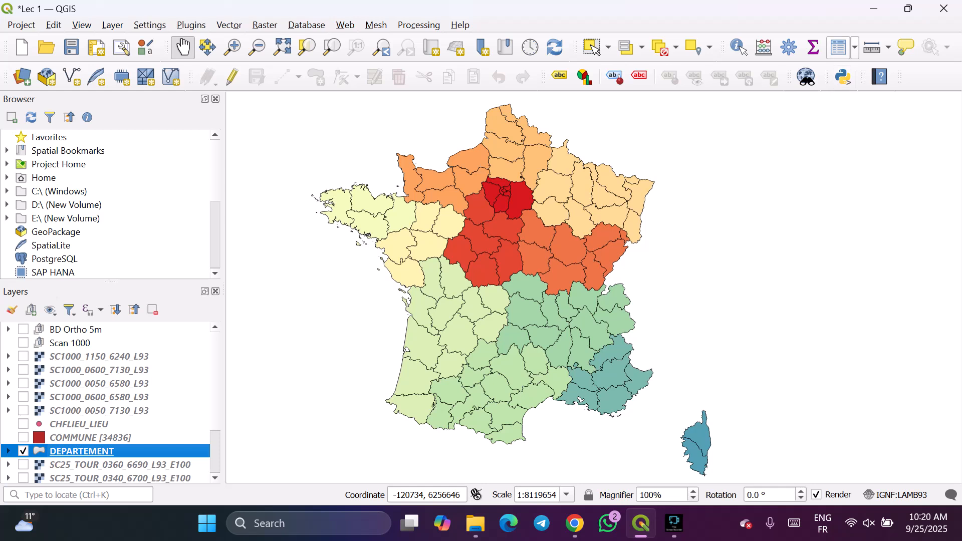
pyautogui.click(843, 47)
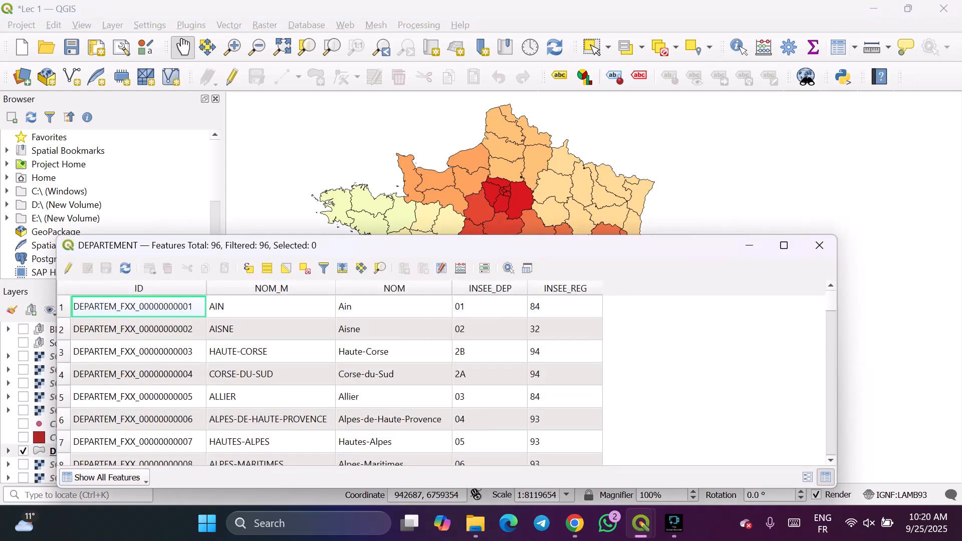
pyautogui.scroll(-5, 335, 381)
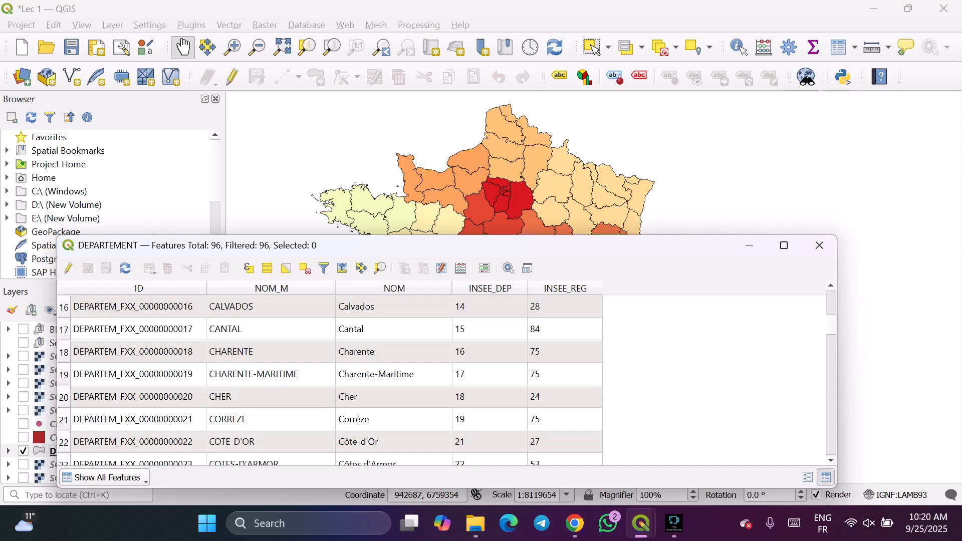
pyautogui.scroll(-5, 336, 381)
pyautogui.scroll(3, 335, 380)
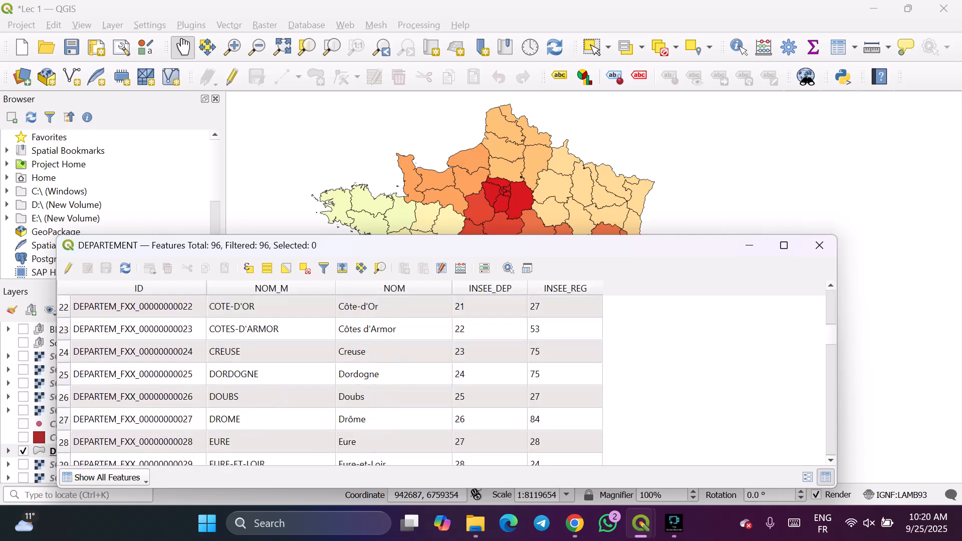
pyautogui.scroll(7, 335, 380)
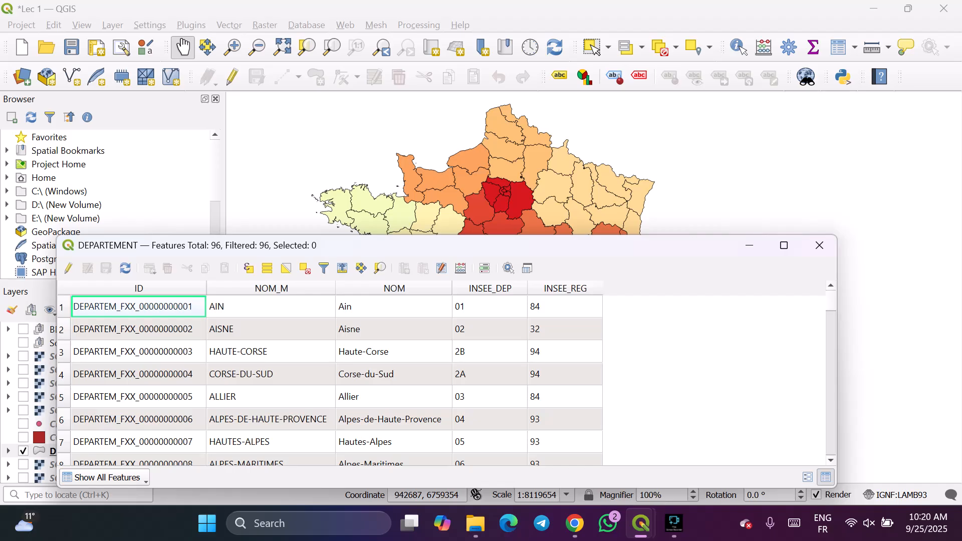
pyautogui.click(820, 245)
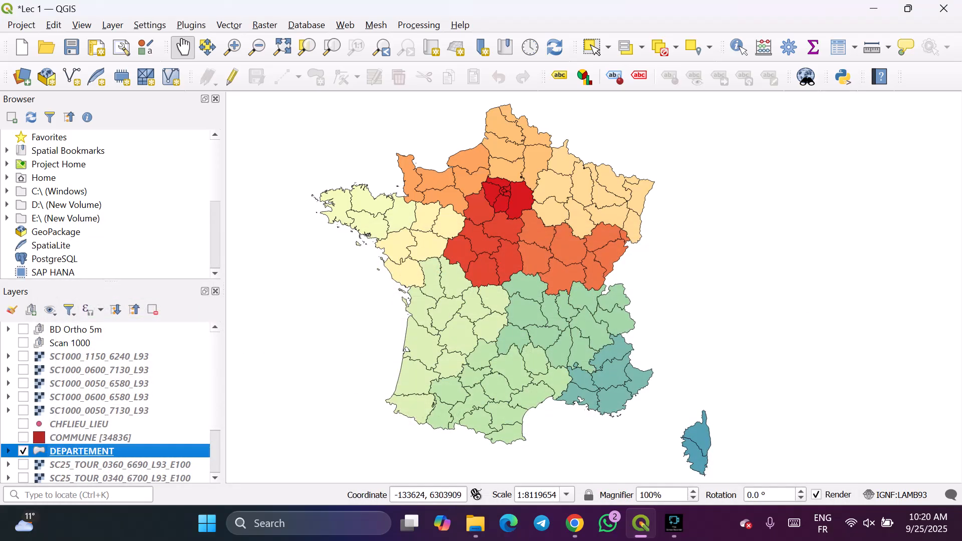
# Show the COMMUNE layer on the map and hide the DEPARTEMENT layer.
pyautogui.click(90, 437)
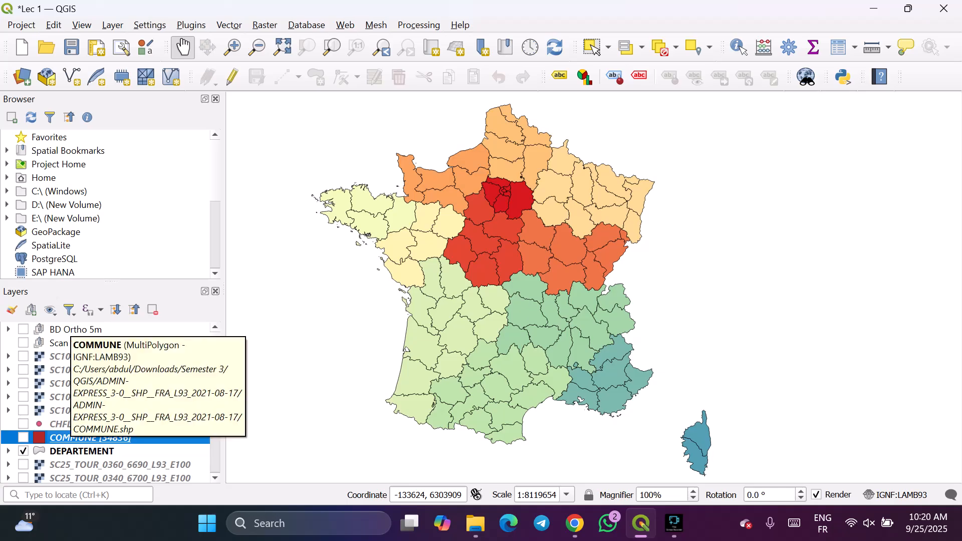
pyautogui.click(23, 437)
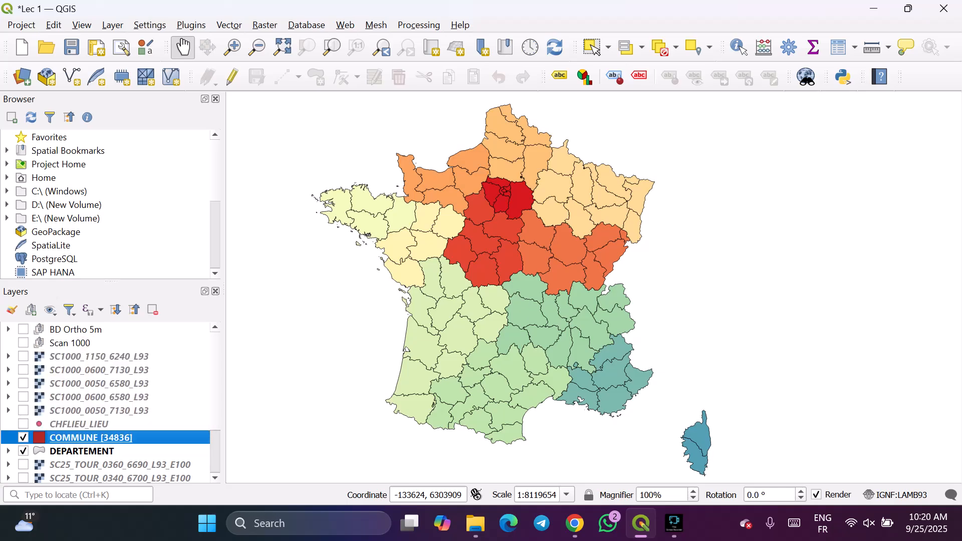
pyautogui.click(23, 451)
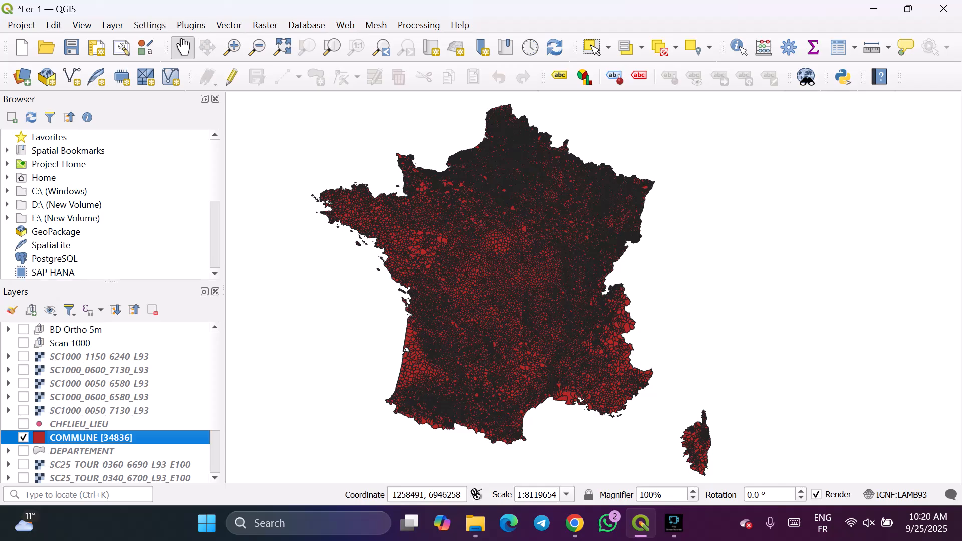
# Examine the records and fields in the COMMUNE layer's attribute table.
pyautogui.click(843, 47)
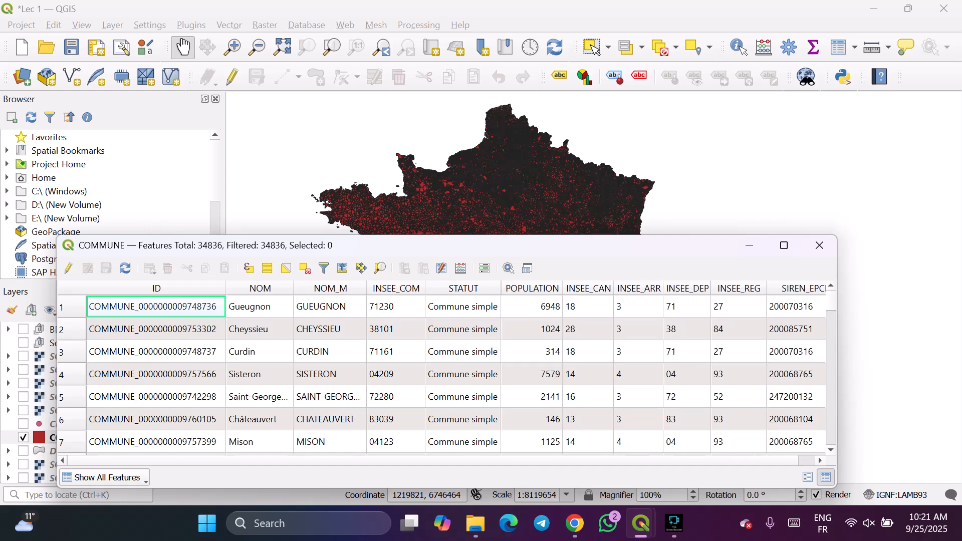
pyautogui.scroll(-1, 441, 375)
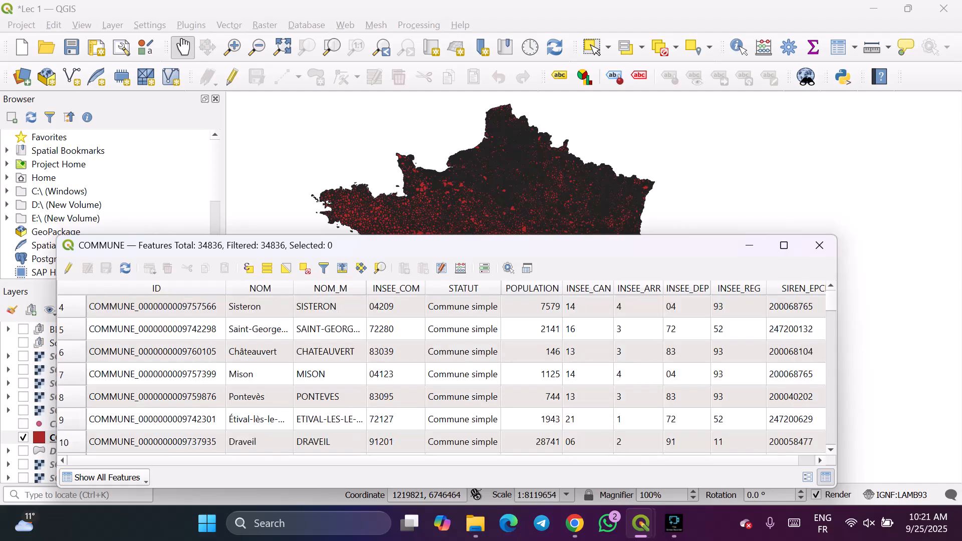
pyautogui.scroll(1, 441, 374)
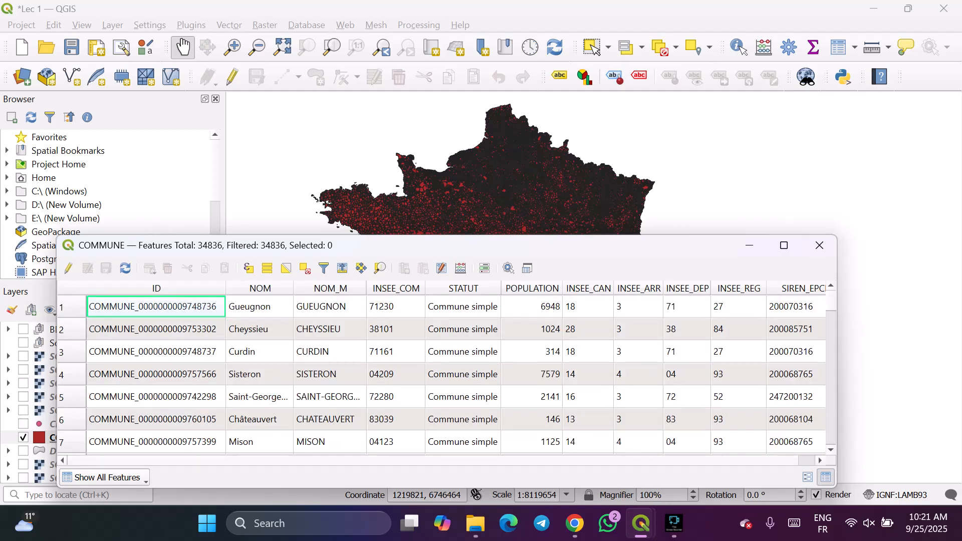
pyautogui.hscroll(1, 441, 374)
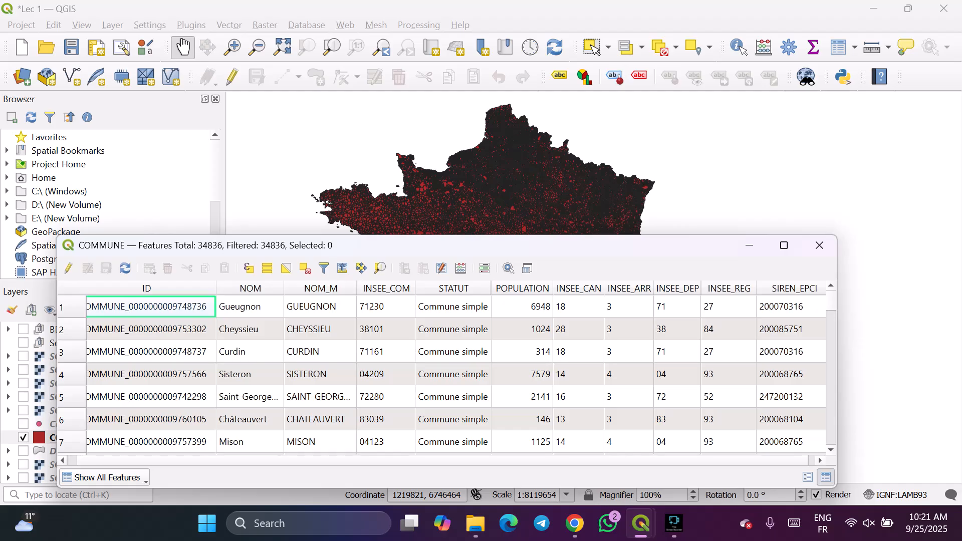
pyautogui.click(819, 246)
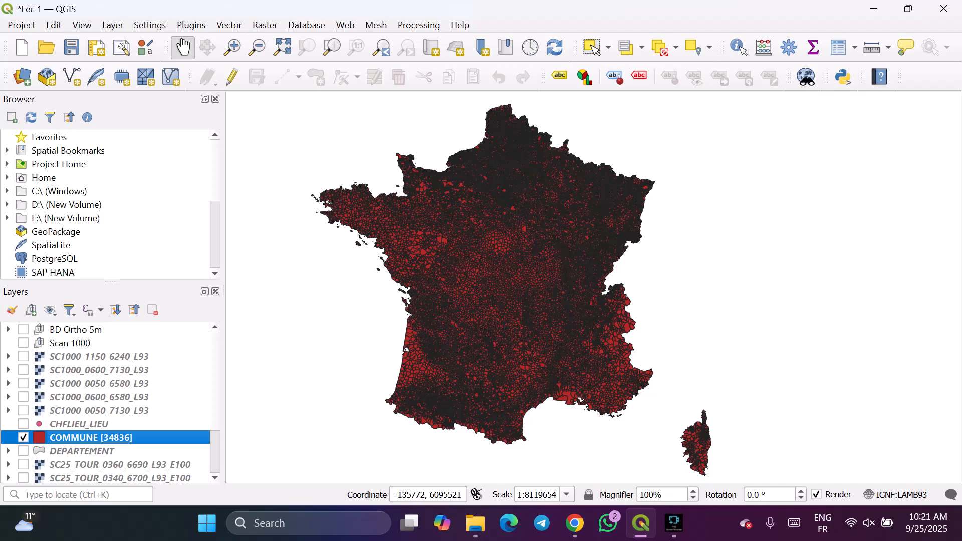
# Change the COMMUNE layer's symbology to Graduated, using POPULATION as the value field.
pyautogui.doubleClick(91, 437)
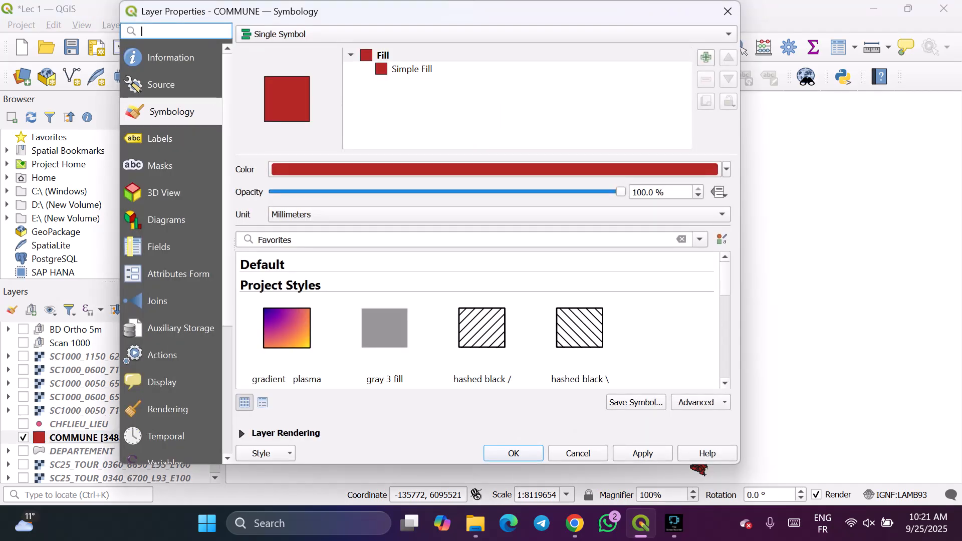
pyautogui.click(486, 34)
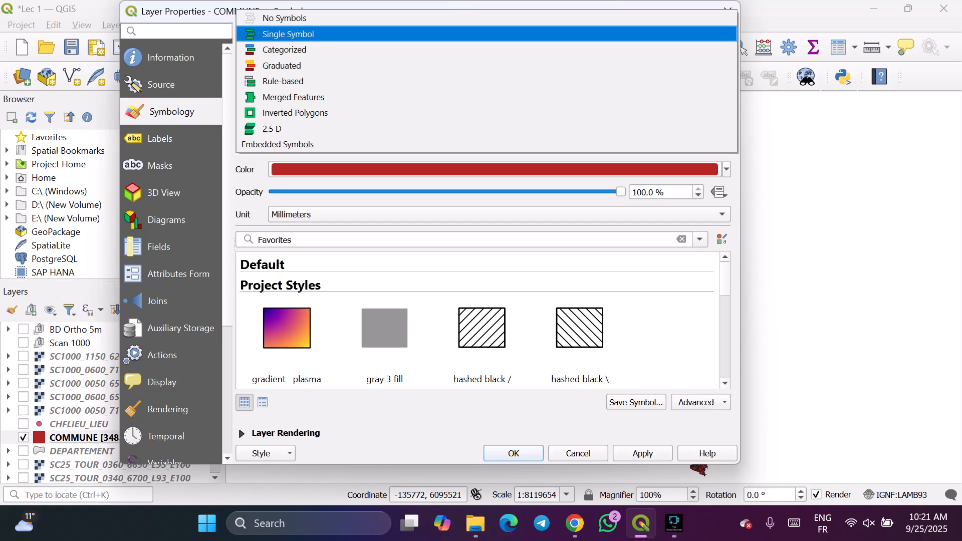
pyautogui.press('Down')
pyautogui.press('Down')
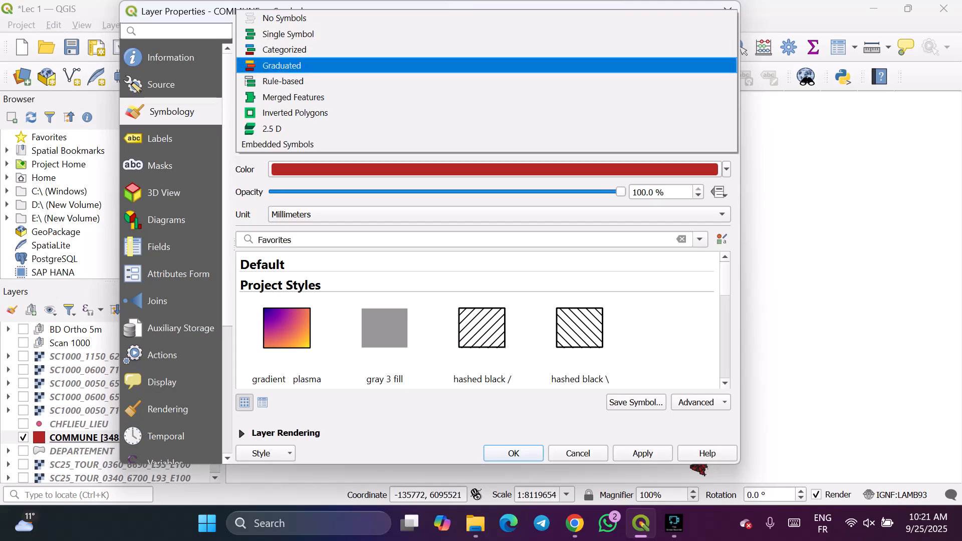
pyautogui.press('Return')
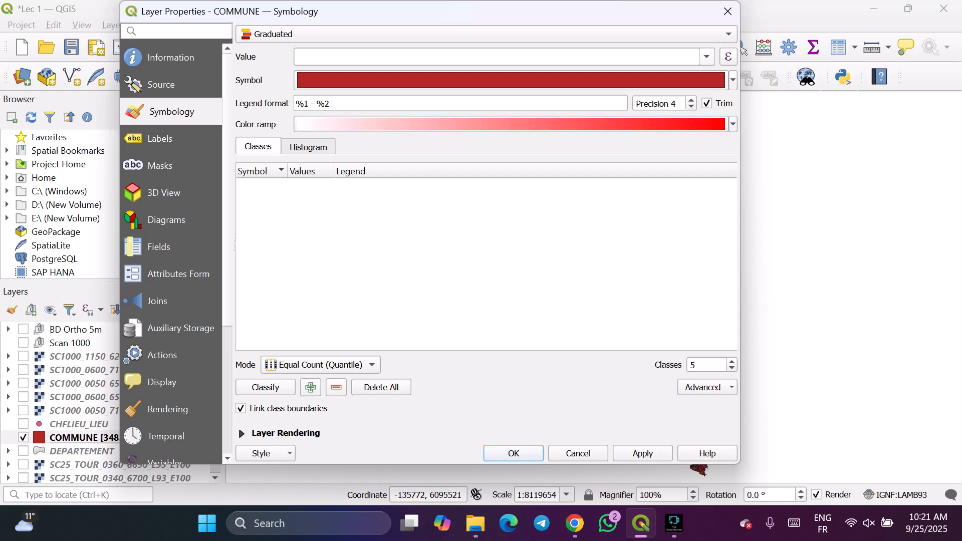
pyautogui.click(706, 57)
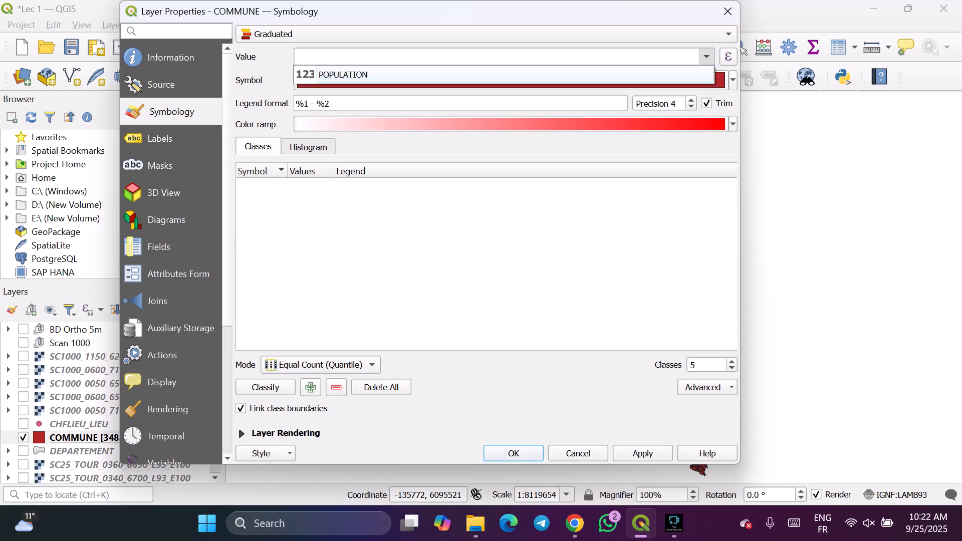
pyautogui.click(504, 75)
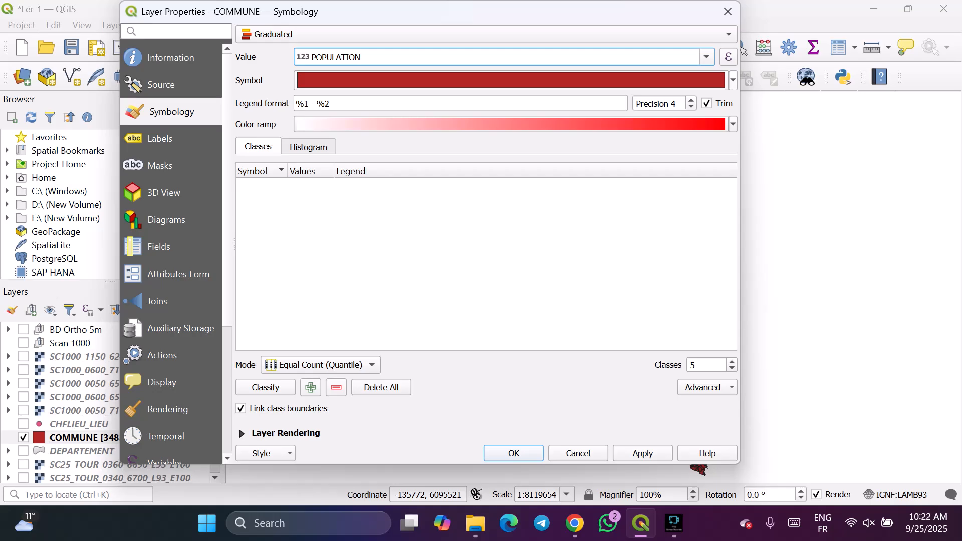
# Set the graduated symbol's color to purple and classify the POPULATION values.
pyautogui.click(733, 81)
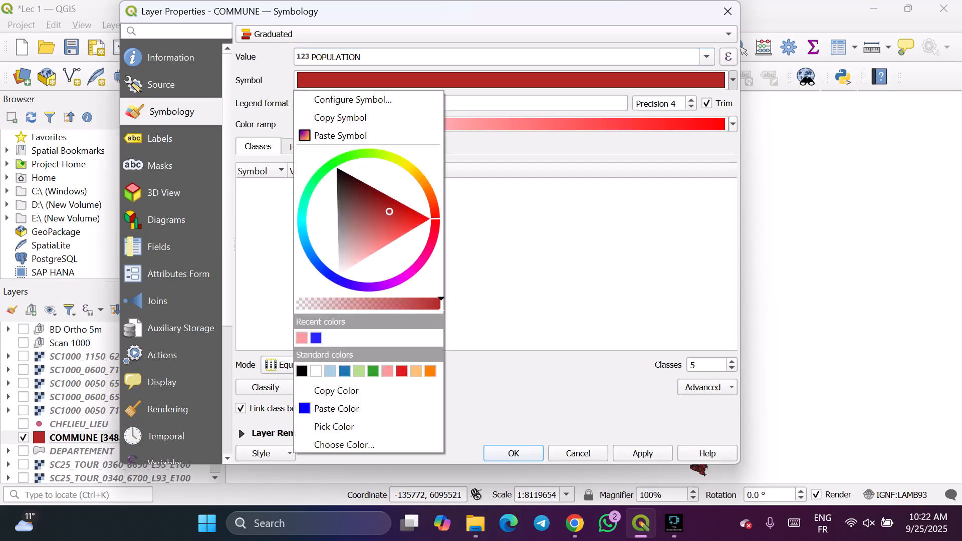
pyautogui.click(399, 280)
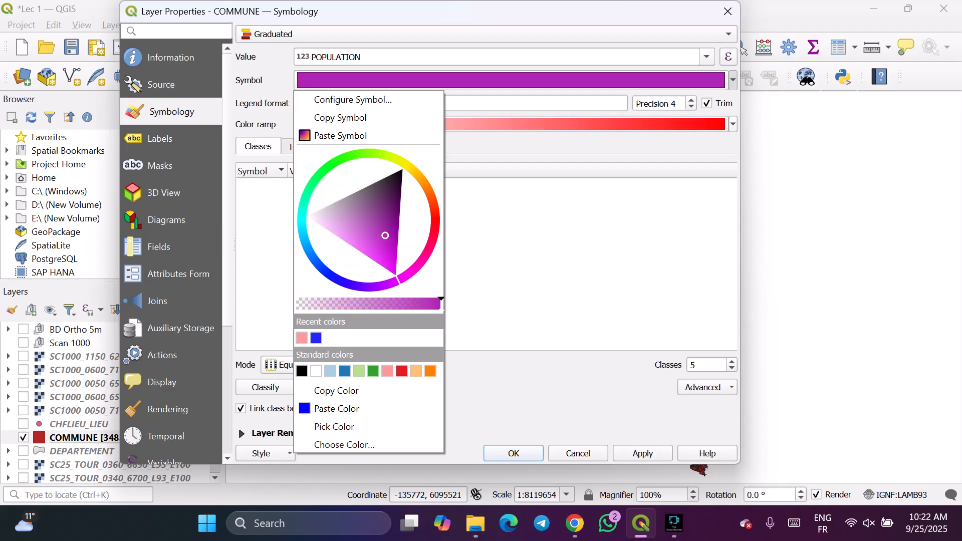
pyautogui.moveTo(399, 280); pyautogui.dragTo(388, 285)
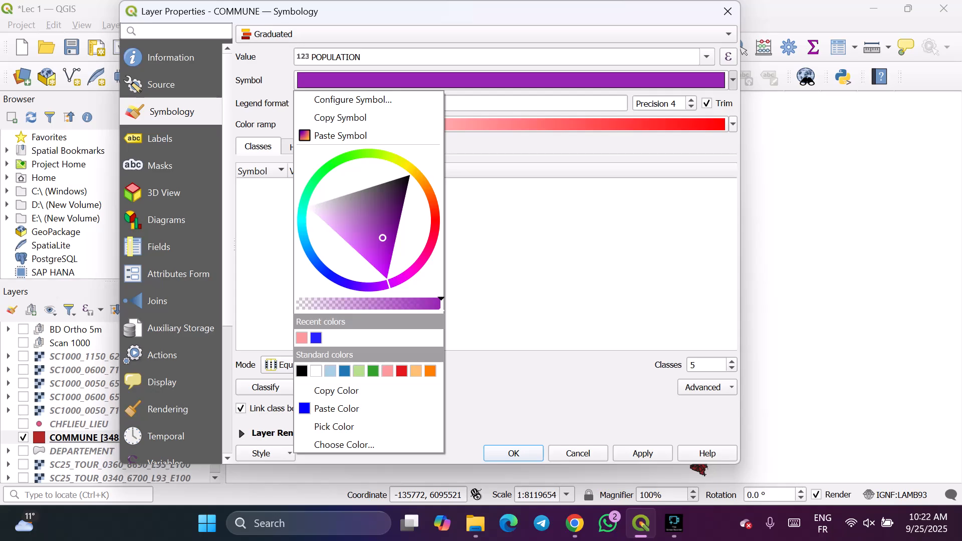
pyautogui.press('Escape')
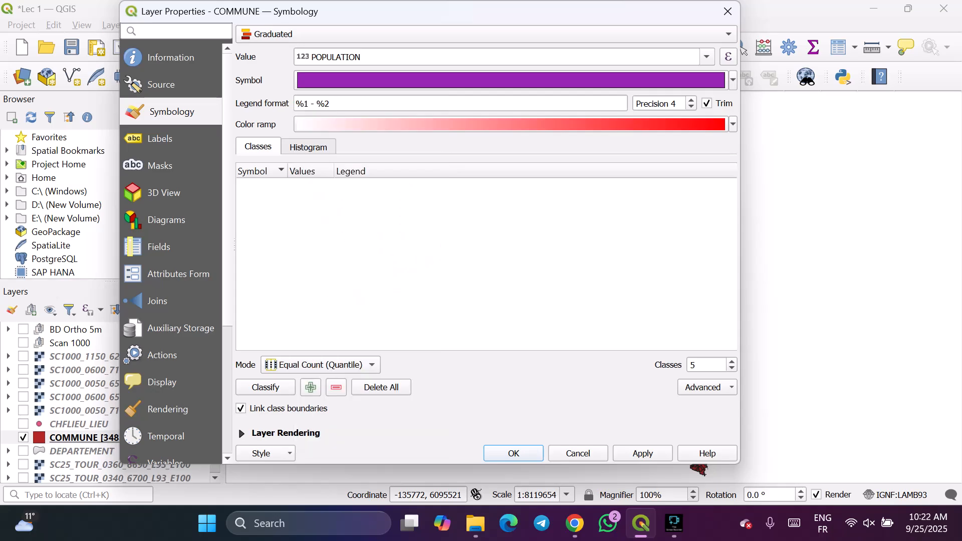
pyautogui.click(266, 388)
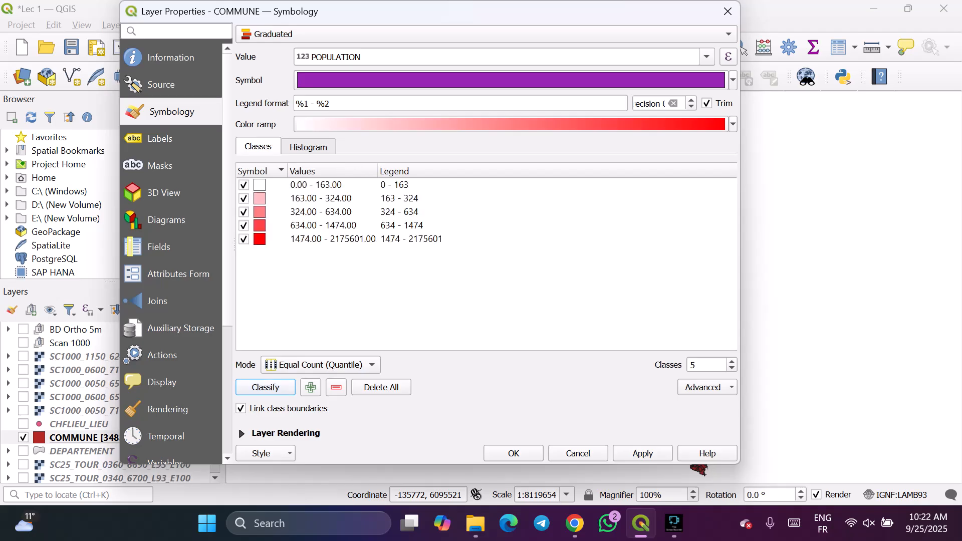
# Change the classification mode to Equal Interval and set the number of classes to 6.
pyautogui.click(321, 365)
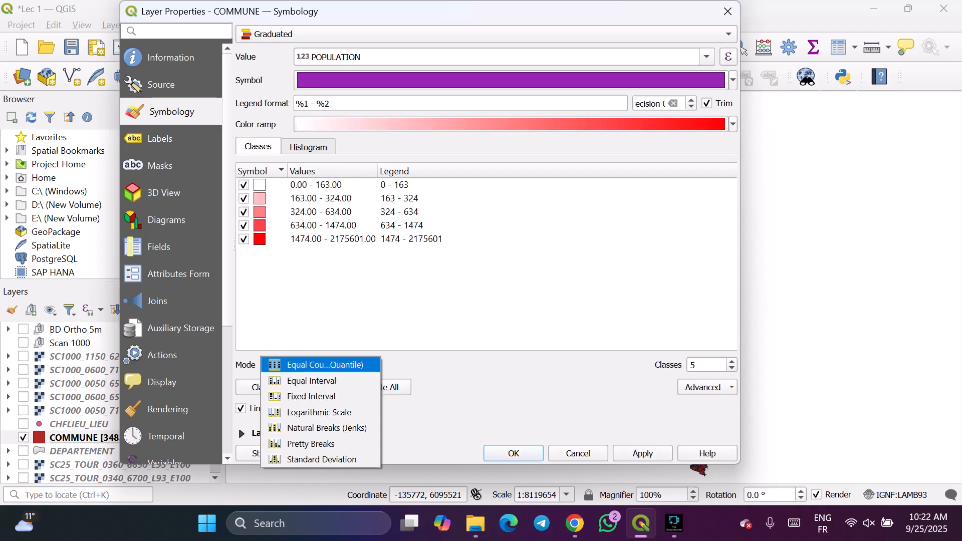
pyautogui.press('Down')
pyautogui.press('Down')
pyautogui.press('Down')
pyautogui.press('Down')
pyautogui.press('Down')
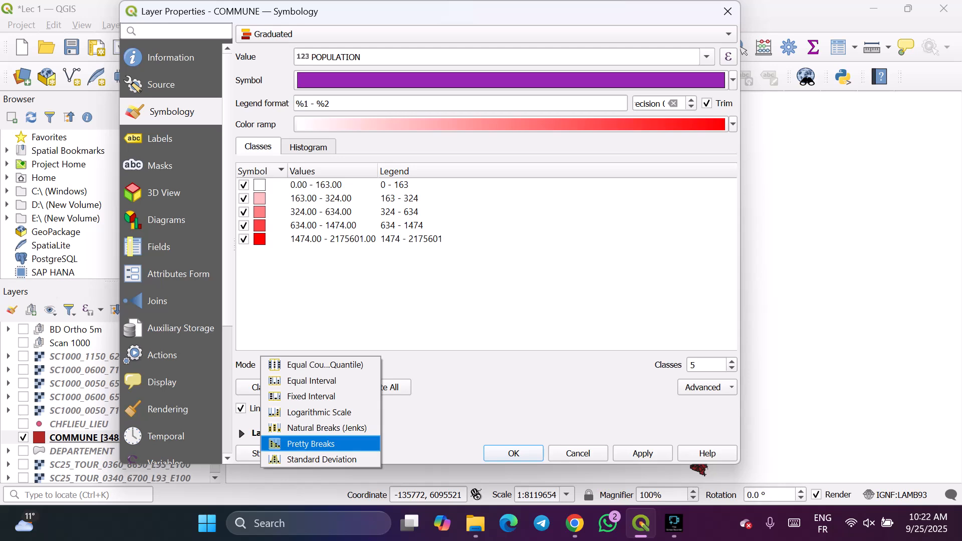
pyautogui.press('Up')
pyautogui.press('Up')
pyautogui.press('Up')
pyautogui.press('Up')
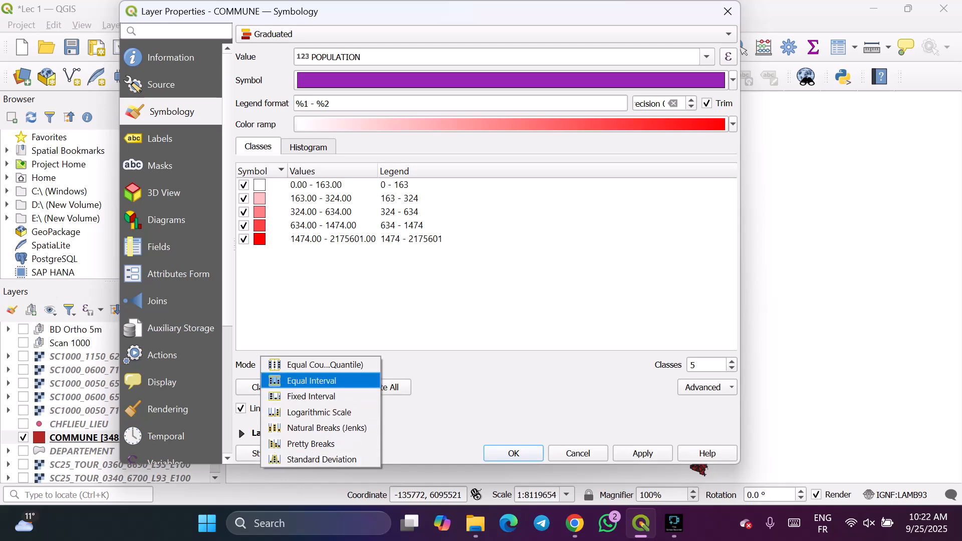
pyautogui.press('Up')
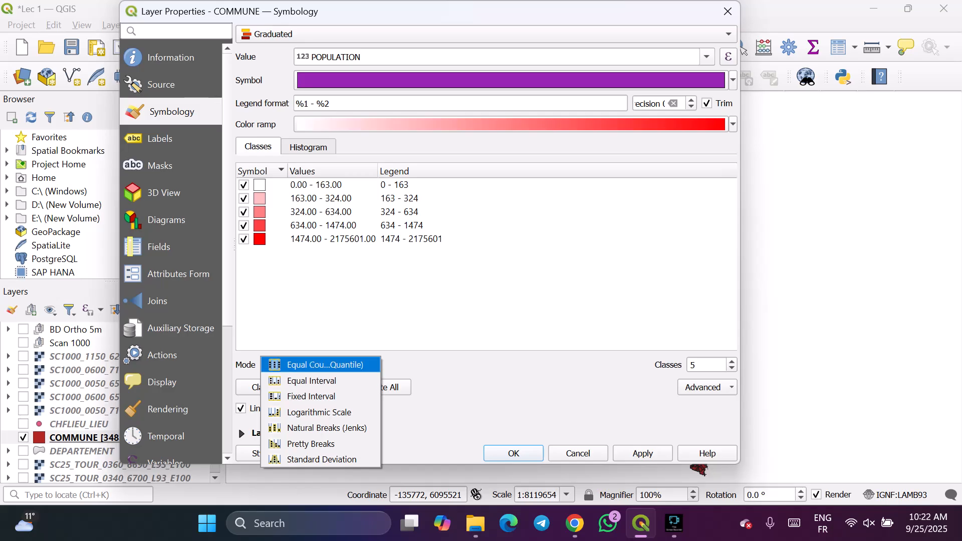
pyautogui.press('Down')
pyautogui.press('Down')
pyautogui.press('Down')
pyautogui.press('Down')
pyautogui.press('Down')
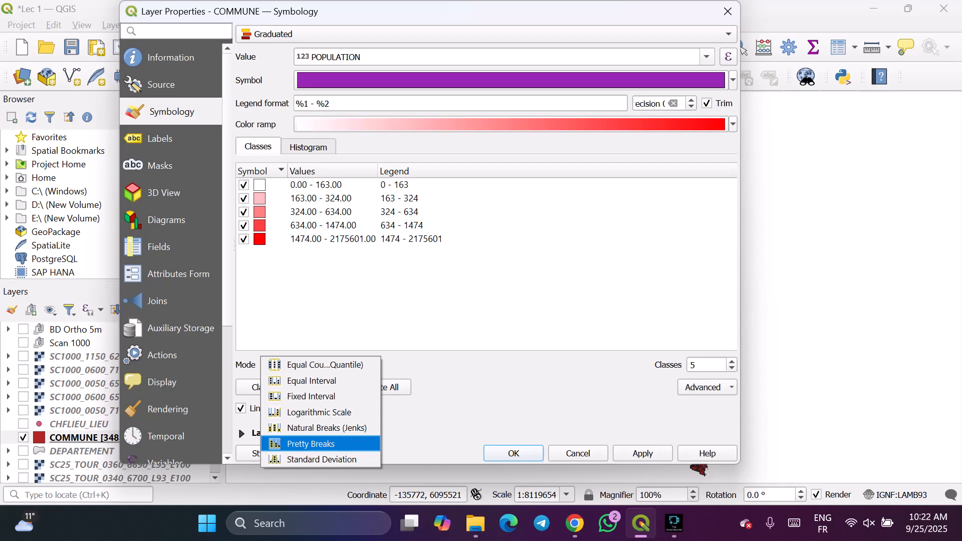
pyautogui.press('Up')
pyautogui.press('Up')
pyautogui.press('Up')
pyautogui.press('Up')
pyautogui.press('Return')
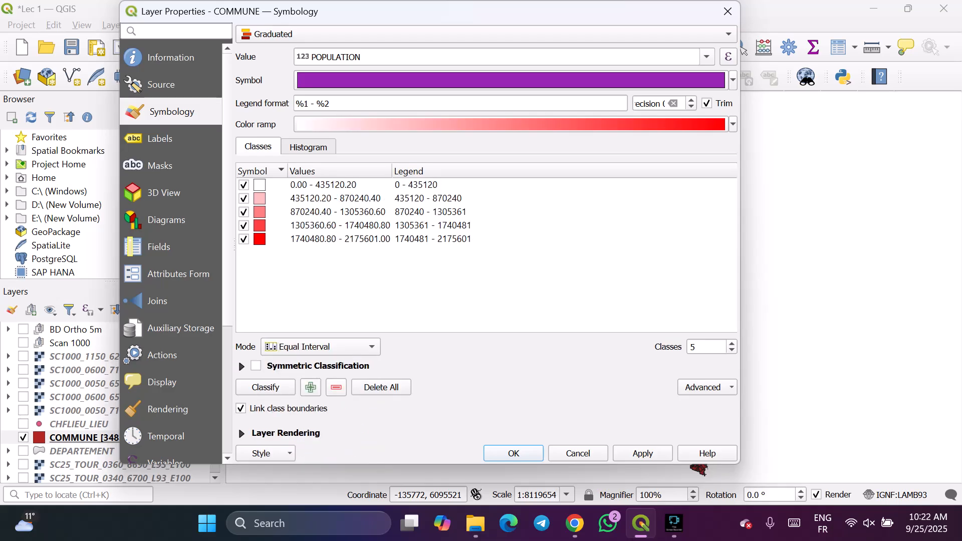
pyautogui.click(703, 347)
pyautogui.press('Up')
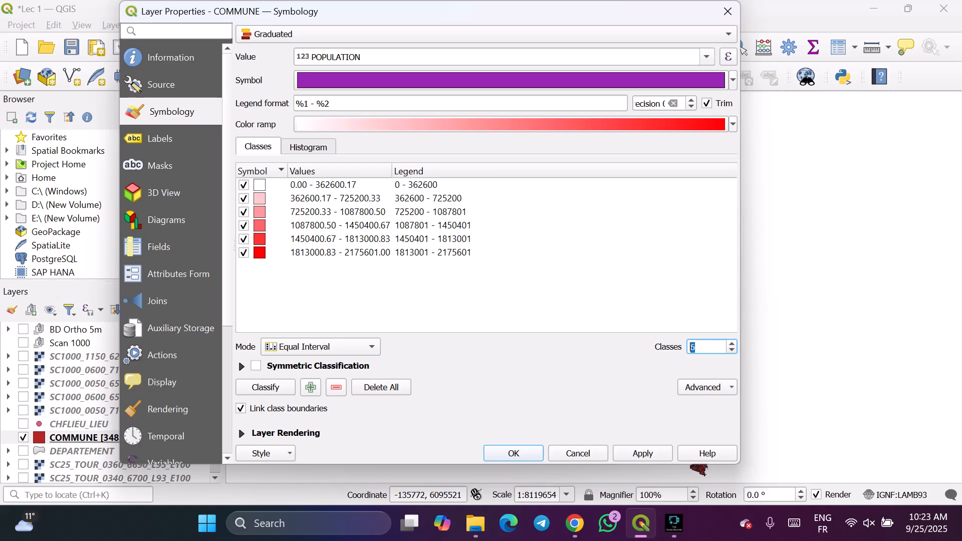
# Set the color ramp's starting color to magenta #f61af9, keeping red as the end color, and apply the graduated style to COMMUNE.
pyautogui.click(732, 124)
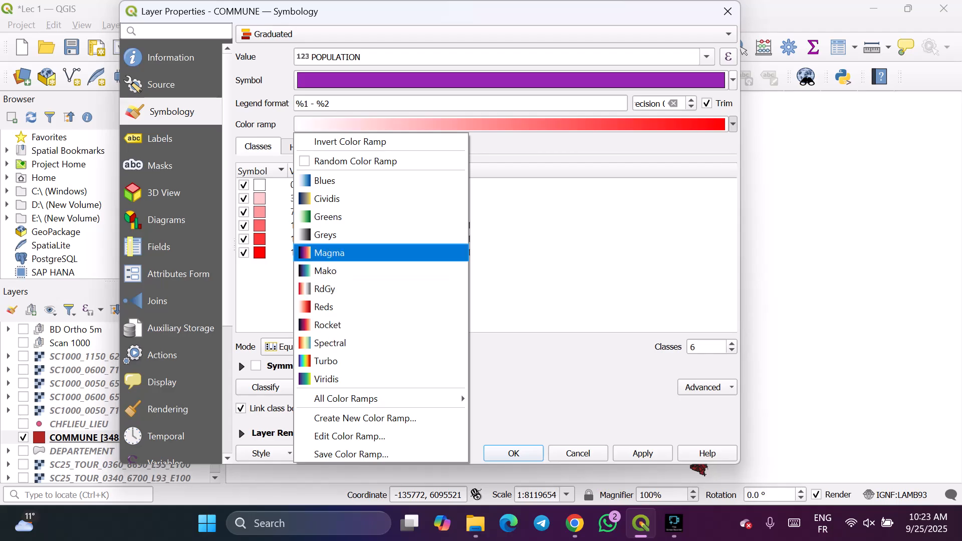
pyautogui.click(566, 221)
pyautogui.click(511, 125)
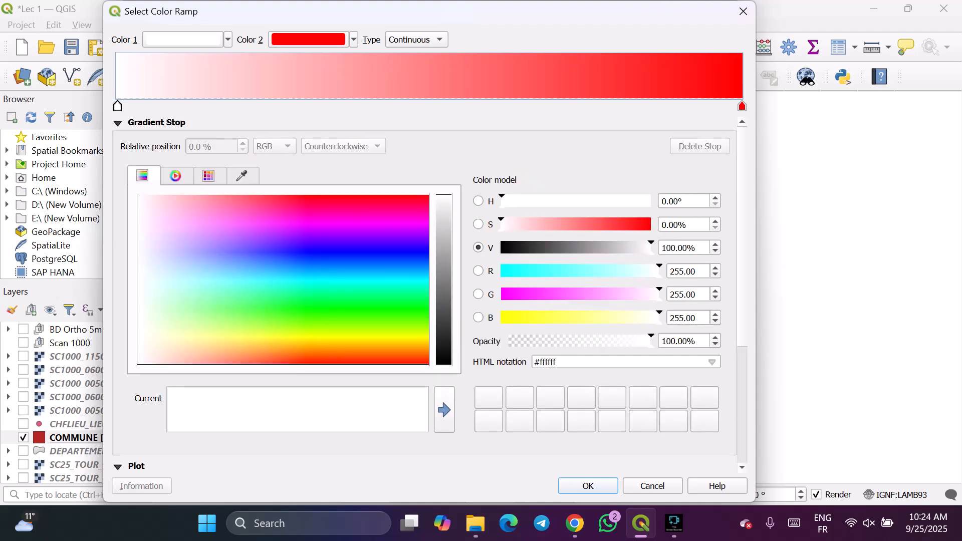
pyautogui.scroll(-5, 426, 296)
pyautogui.scroll(5, 426, 295)
pyautogui.click(176, 176)
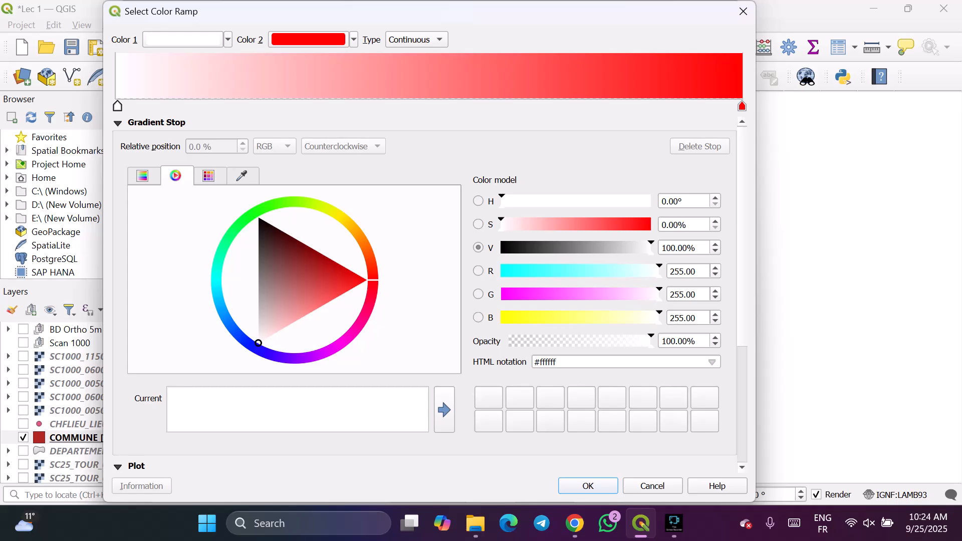
pyautogui.click(319, 354)
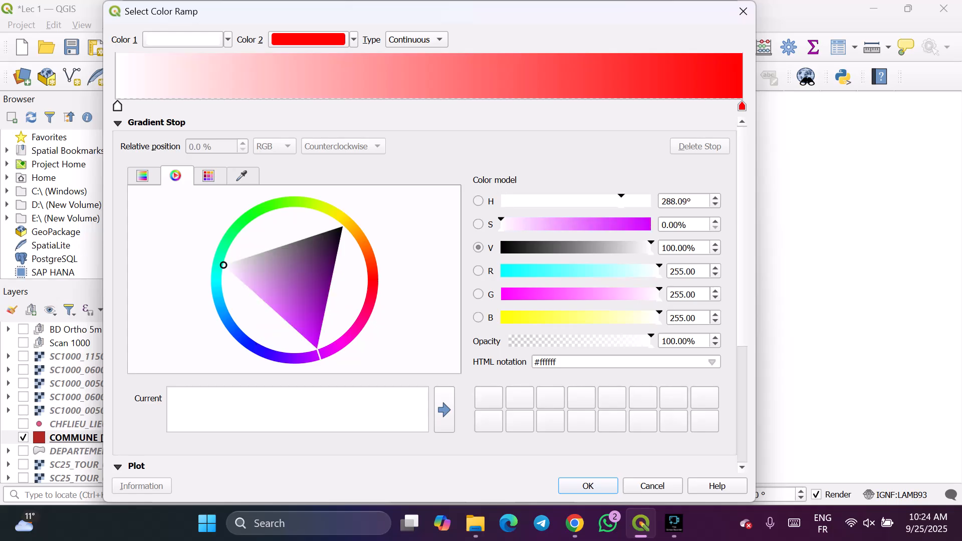
pyautogui.click(300, 324)
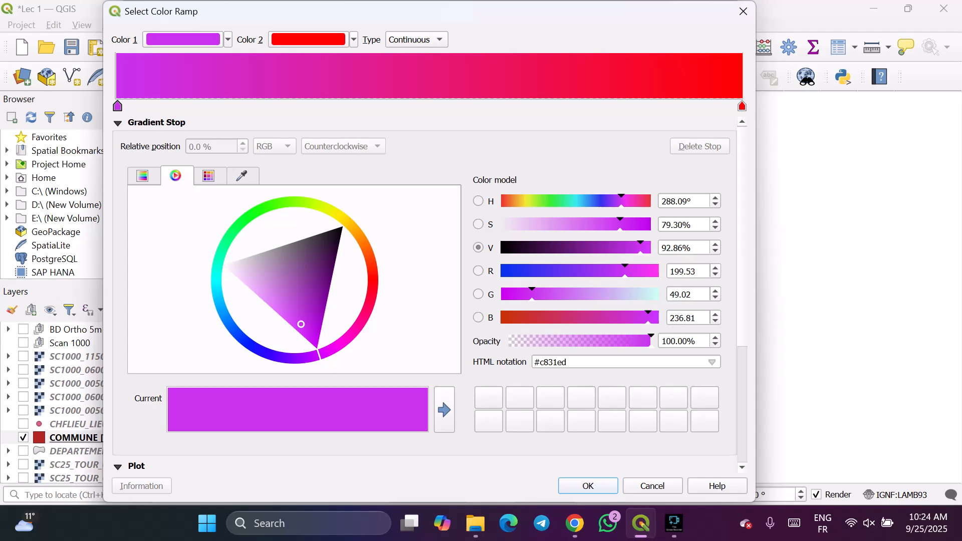
pyautogui.click(526, 201)
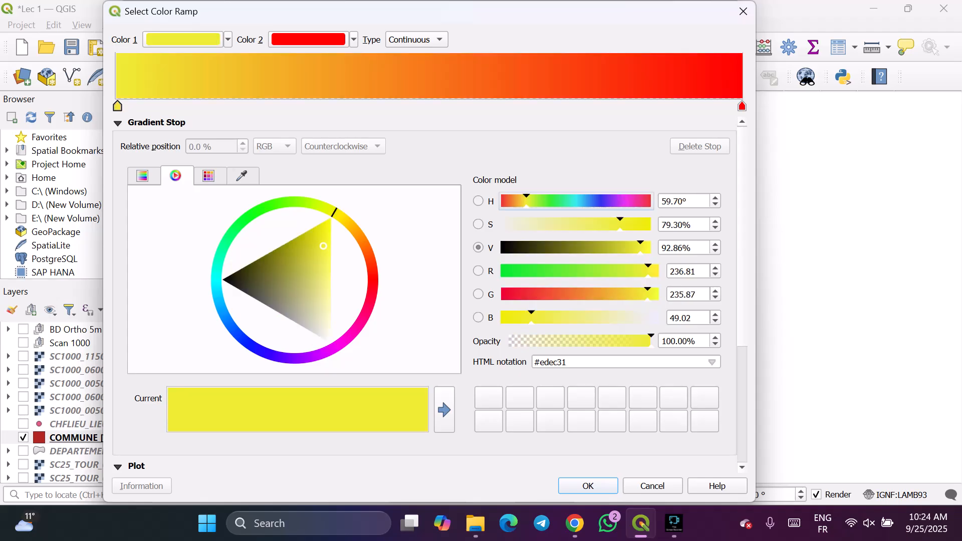
pyautogui.click(326, 329)
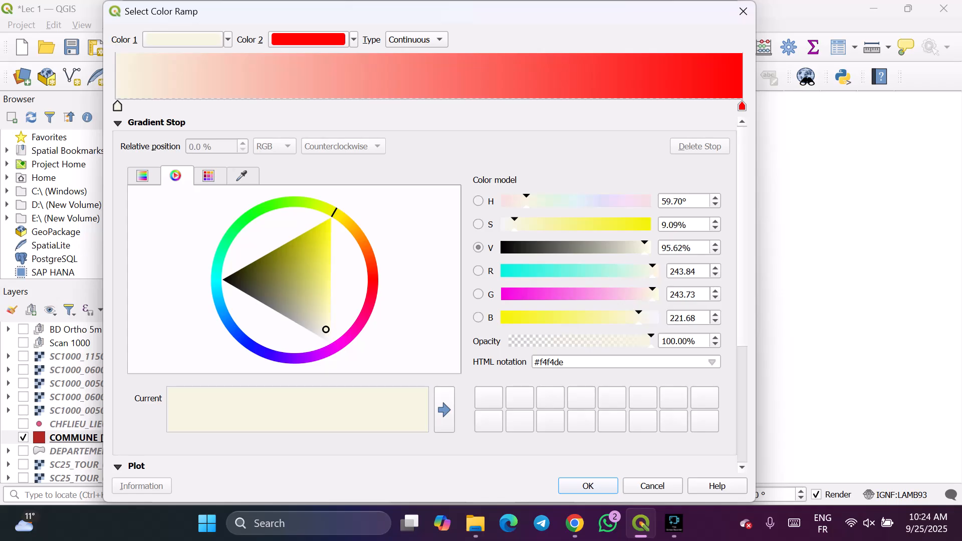
pyautogui.click(328, 331)
pyautogui.click(333, 348)
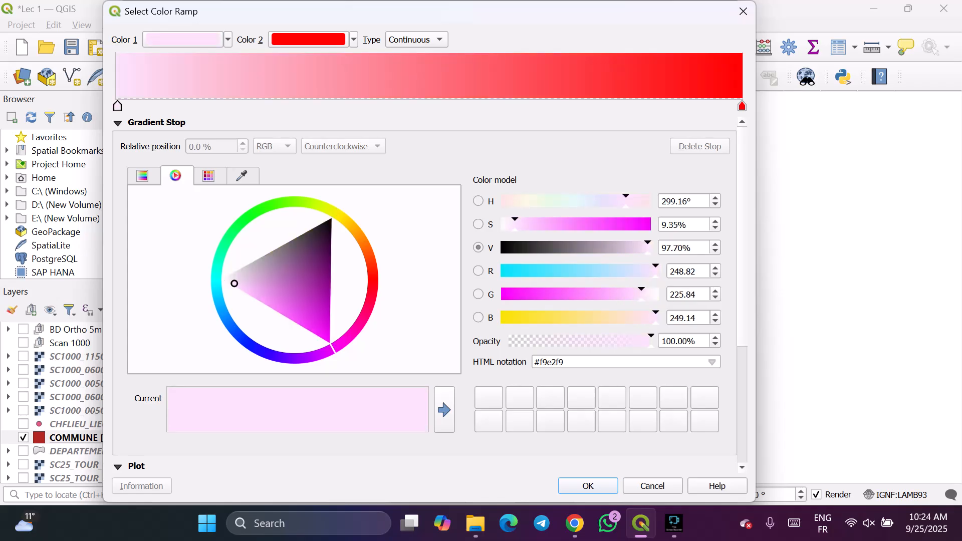
pyautogui.moveTo(320, 311); pyautogui.dragTo(320, 334)
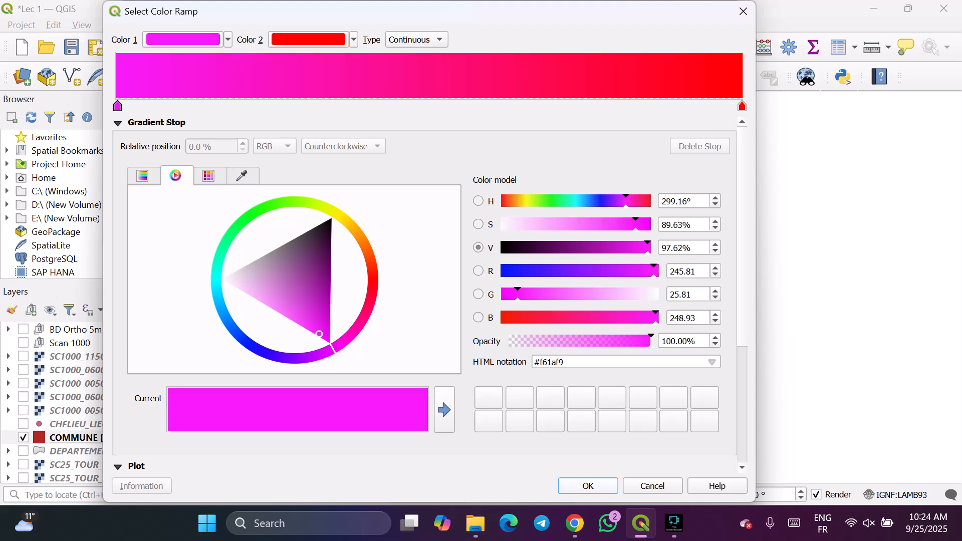
pyautogui.press('Return')
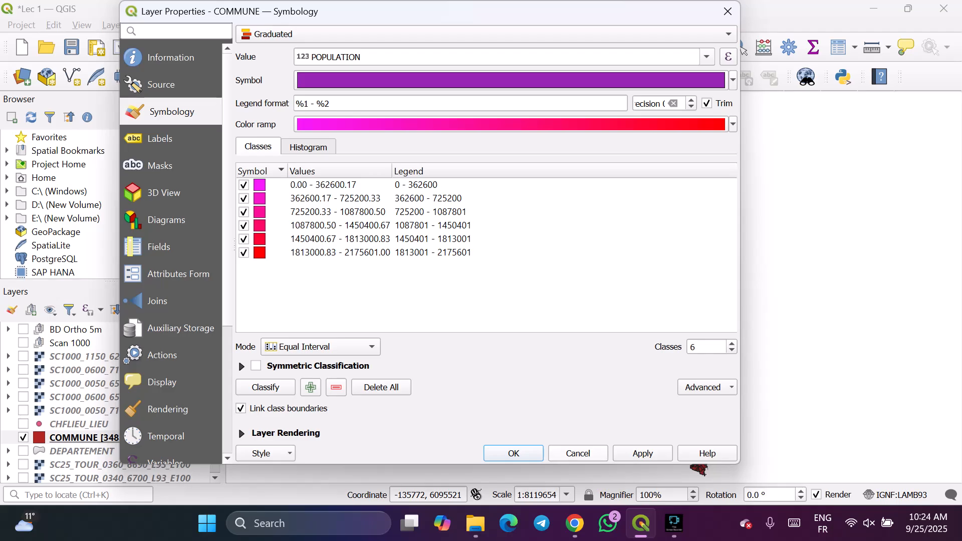
pyautogui.click(642, 452)
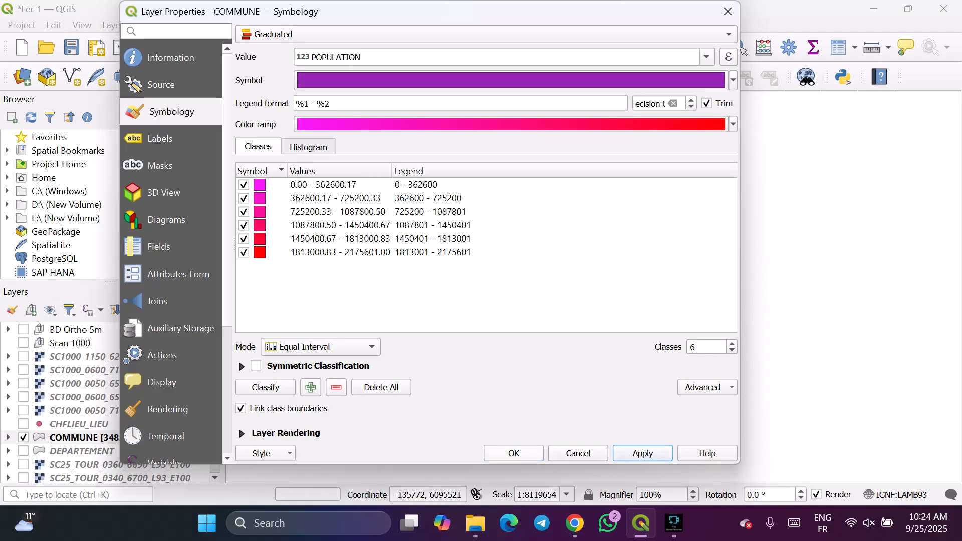
pyautogui.click(514, 452)
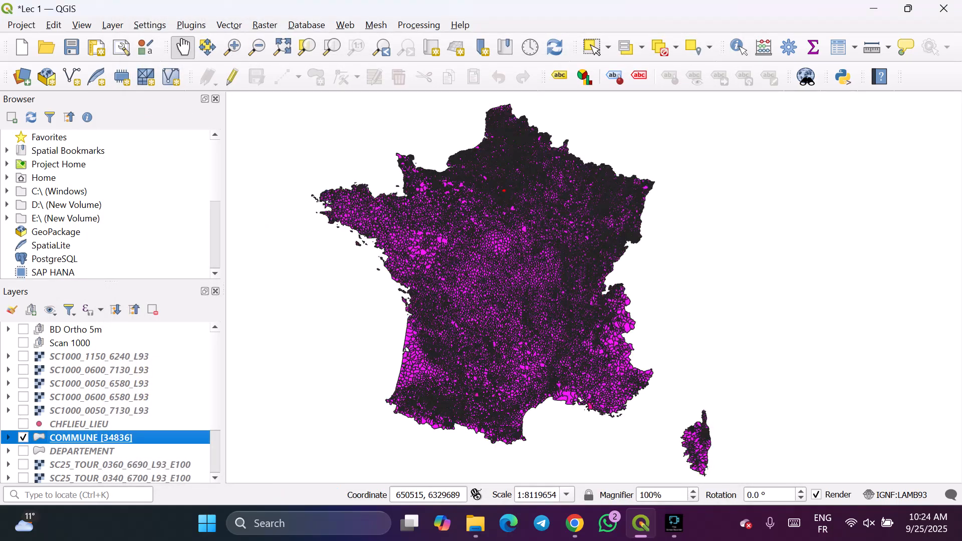
# Examine the graduated COMMUNE polygons across France, both up close and at country scale.
pyautogui.scroll(1, 401, 266)
pyautogui.scroll(1, 400, 265)
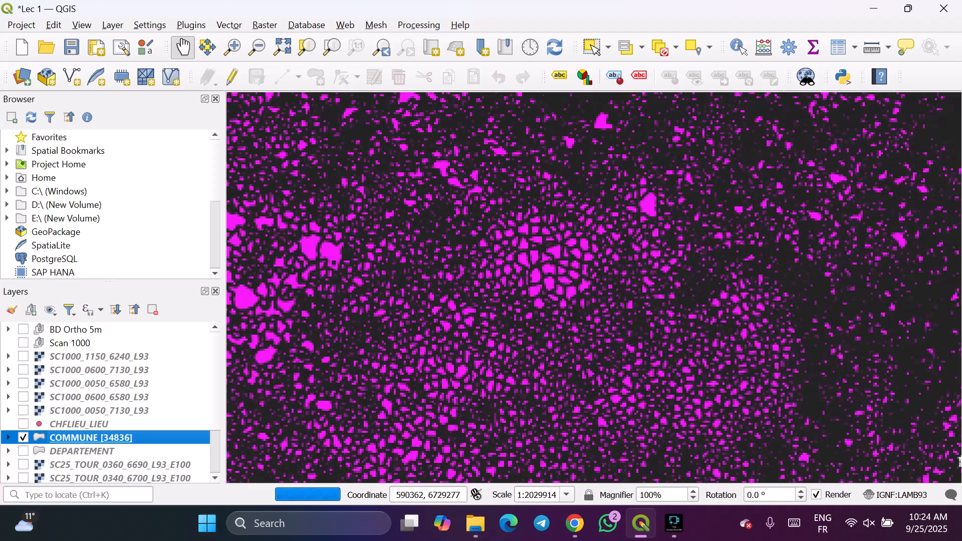
pyautogui.scroll(3, 401, 265)
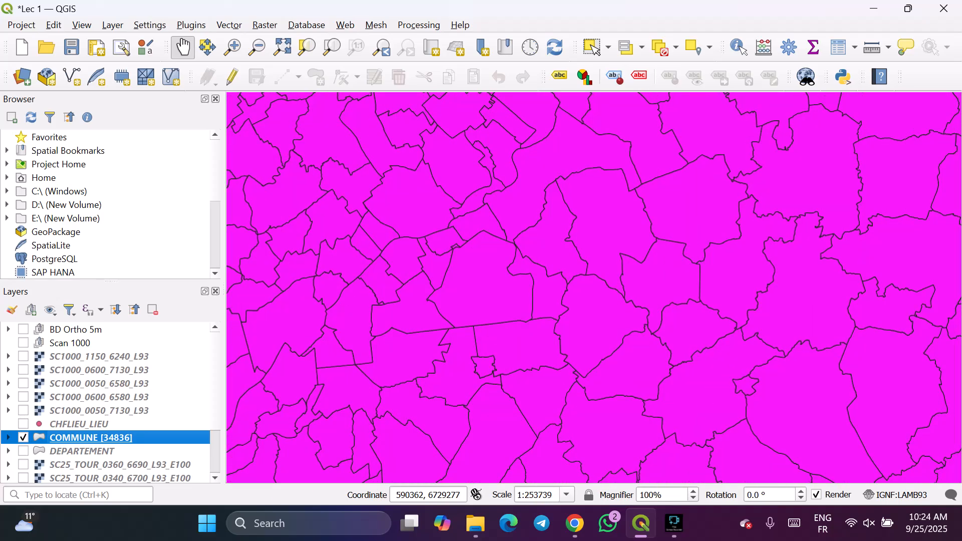
pyautogui.scroll(-1, 401, 265)
pyautogui.scroll(-3, 482, 236)
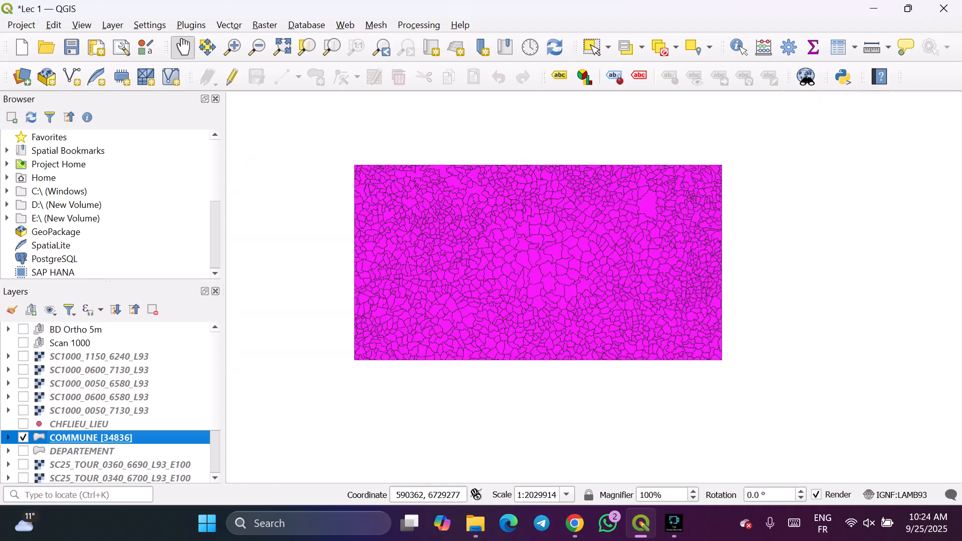
pyautogui.scroll(-1, 483, 237)
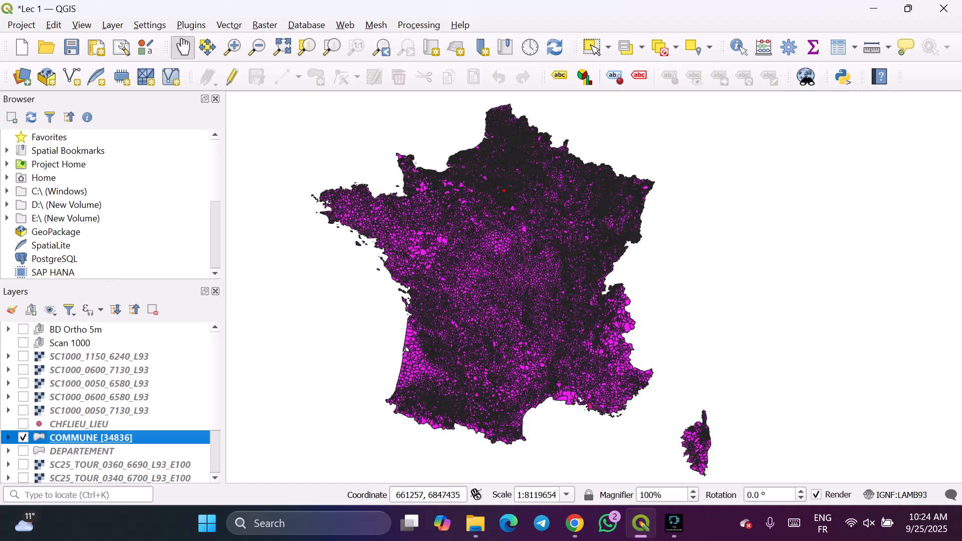
pyautogui.scroll(1, 506, 196)
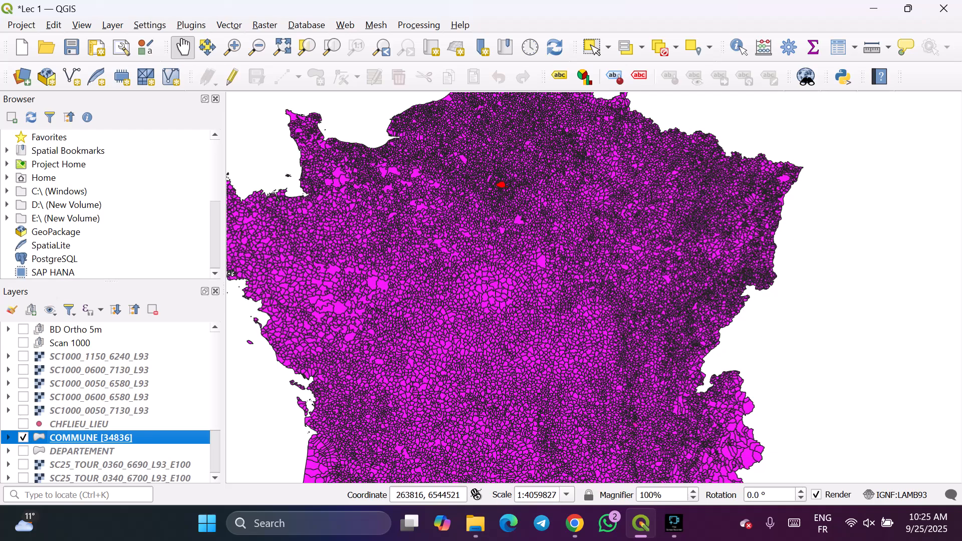
# Change the COMMUNE layer's graduated symbol color to olive yellow.
pyautogui.doubleClick(90, 437)
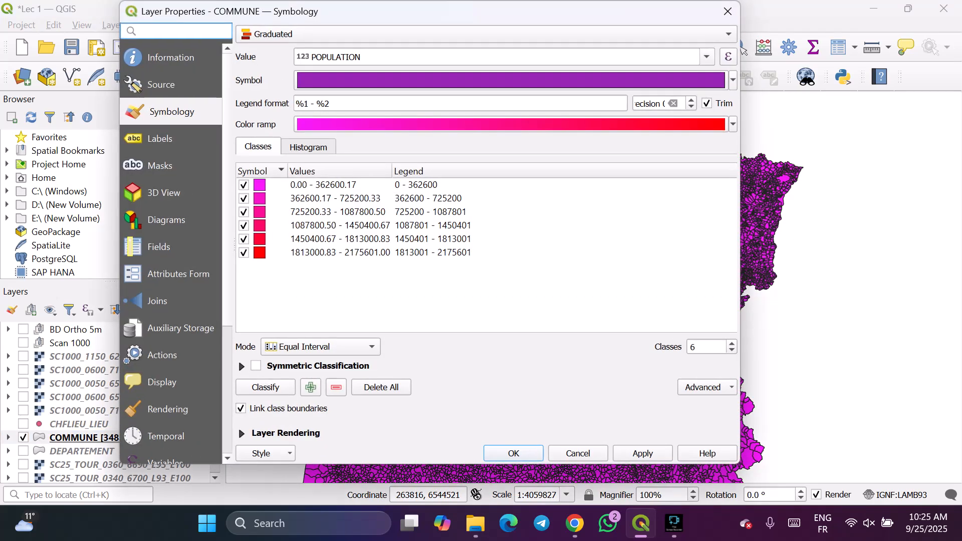
pyautogui.click(733, 80)
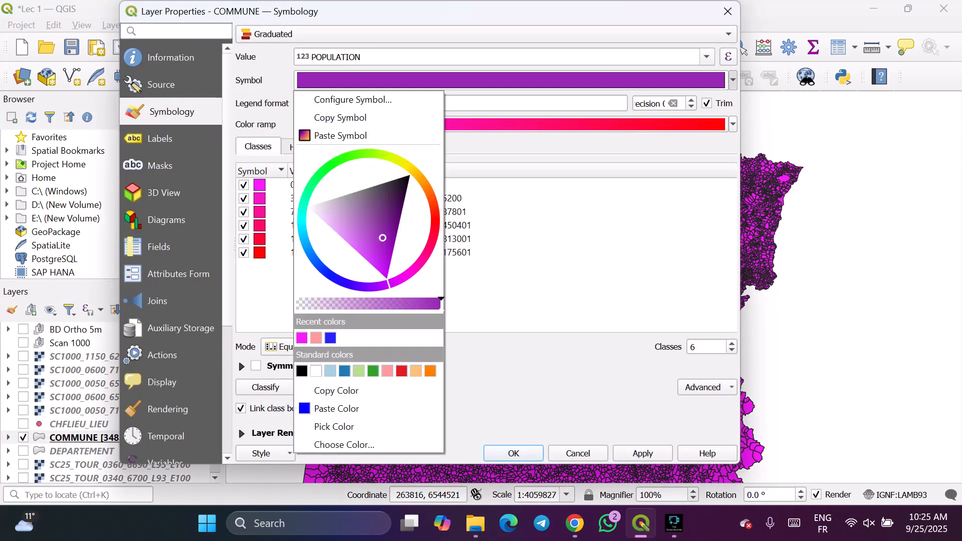
pyautogui.click(403, 162)
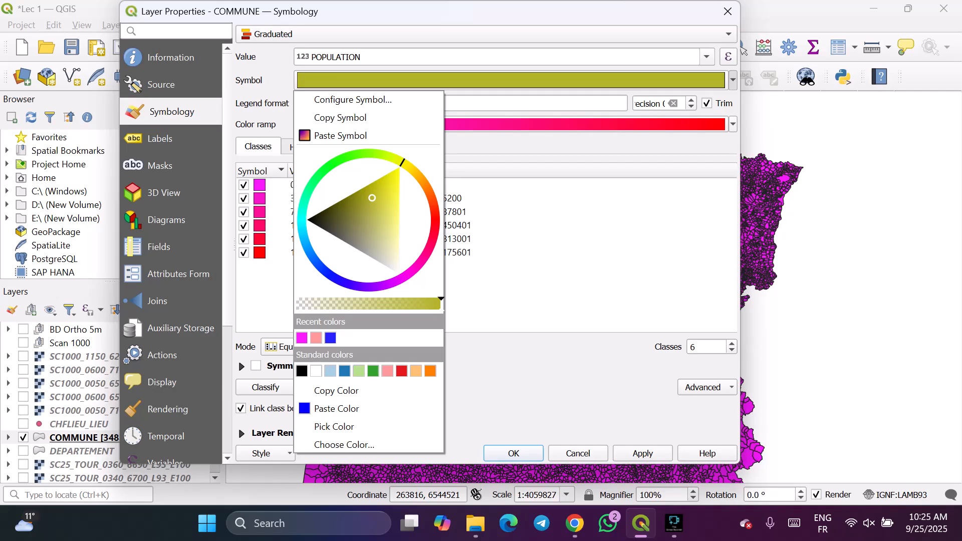
pyautogui.press('Escape')
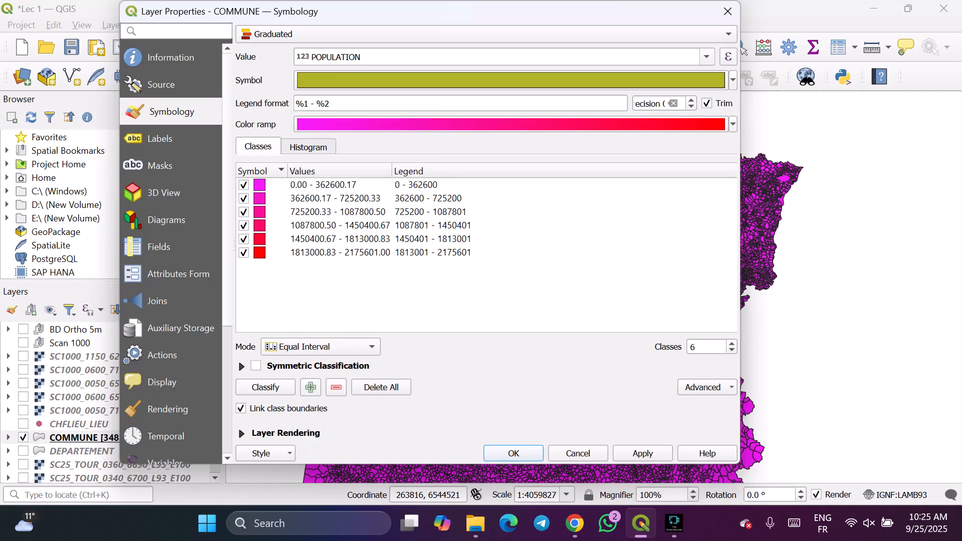
# Classify the COMMUNE population by Equal Count (Quantile) with 5 classes and accept the layer properties.
pyautogui.click(321, 346)
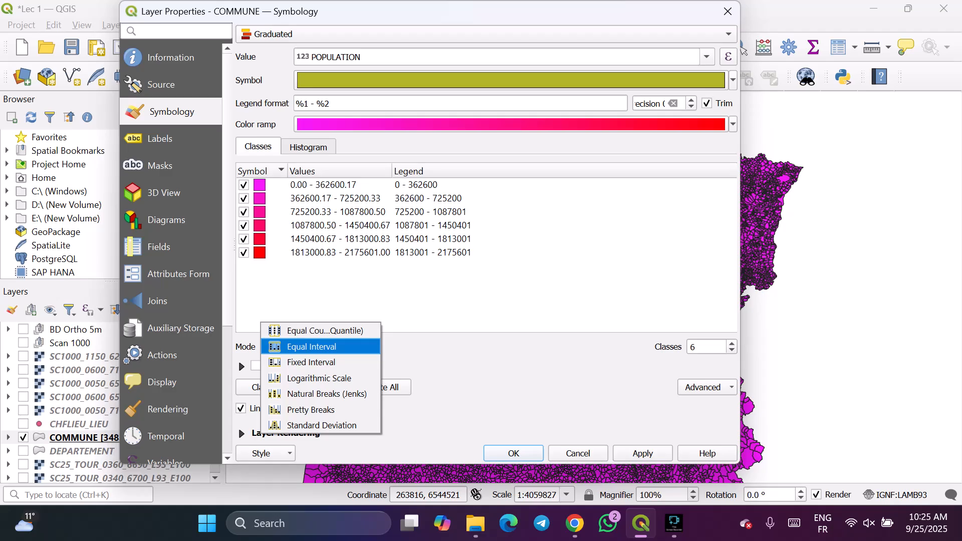
pyautogui.press('Up')
pyautogui.press('Return')
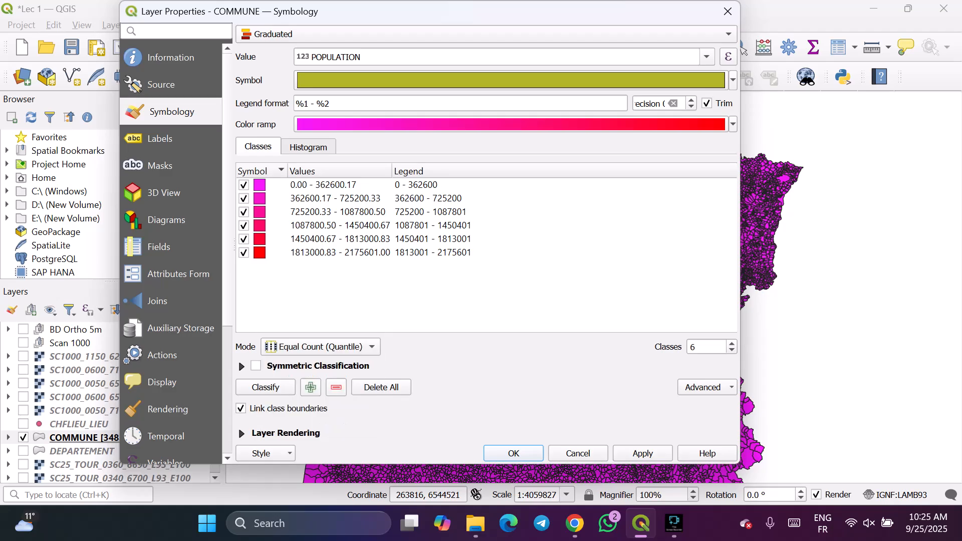
pyautogui.click(731, 368)
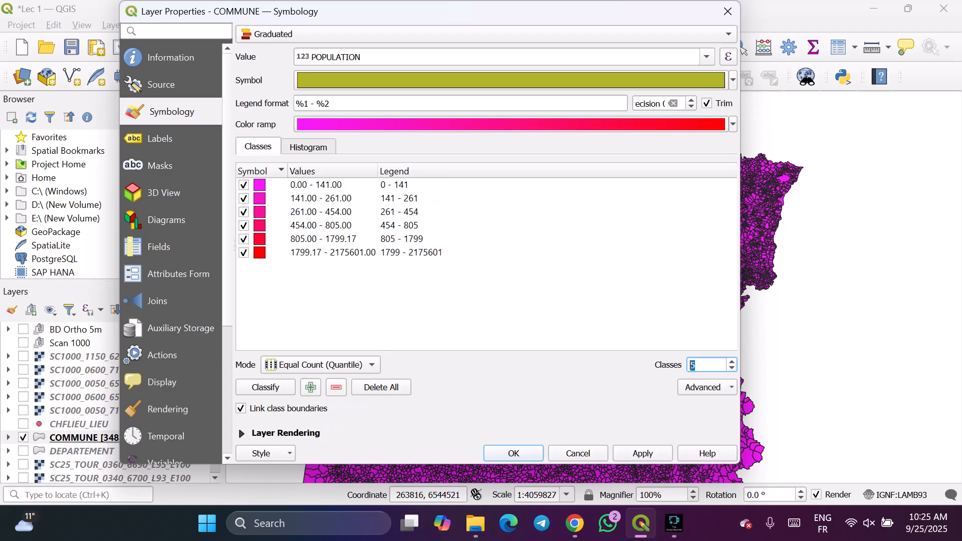
pyautogui.press('Return')
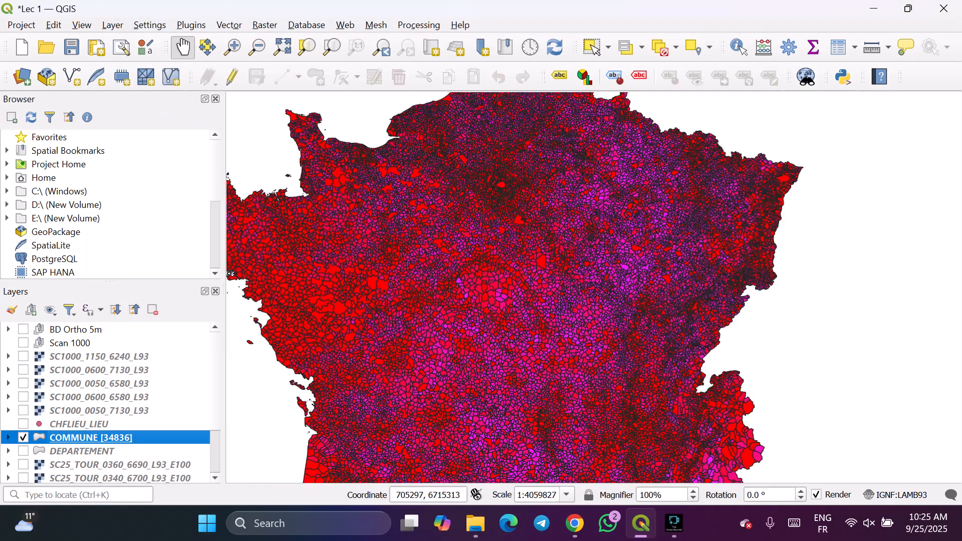
# Set the COMMUNE color ramp's starting color to yellow #f9f71a, keeping the red end, and apply the style.
pyautogui.scroll(1, 594, 288)
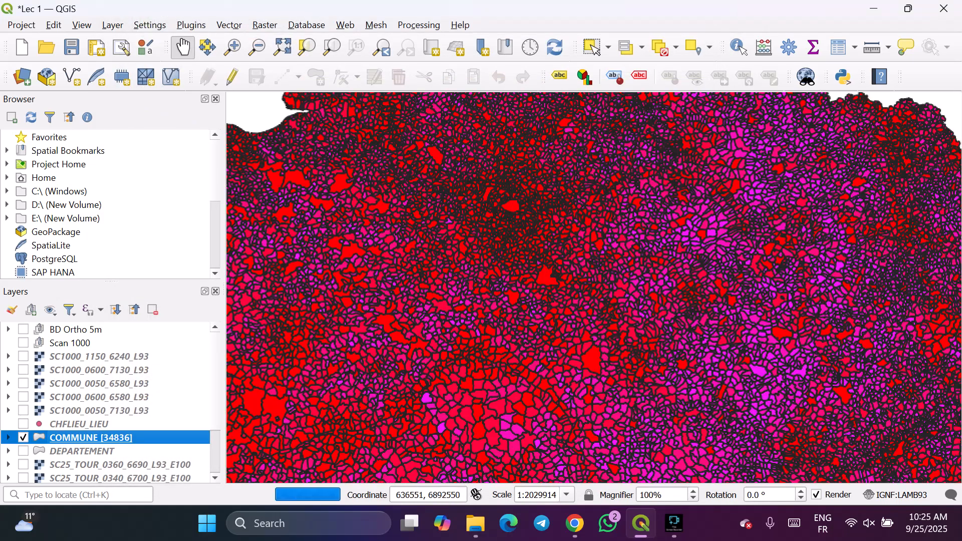
pyautogui.scroll(1, 593, 288)
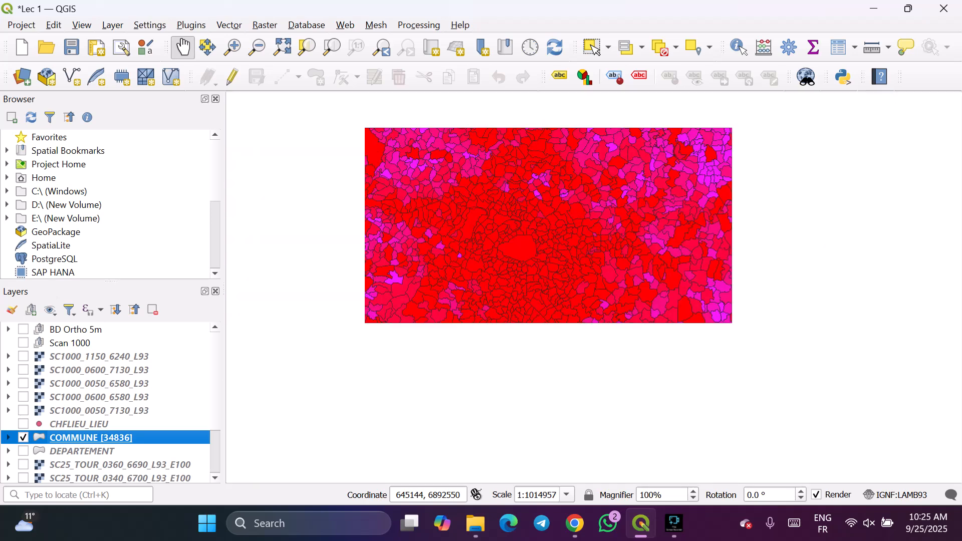
pyautogui.scroll(-2, 594, 288)
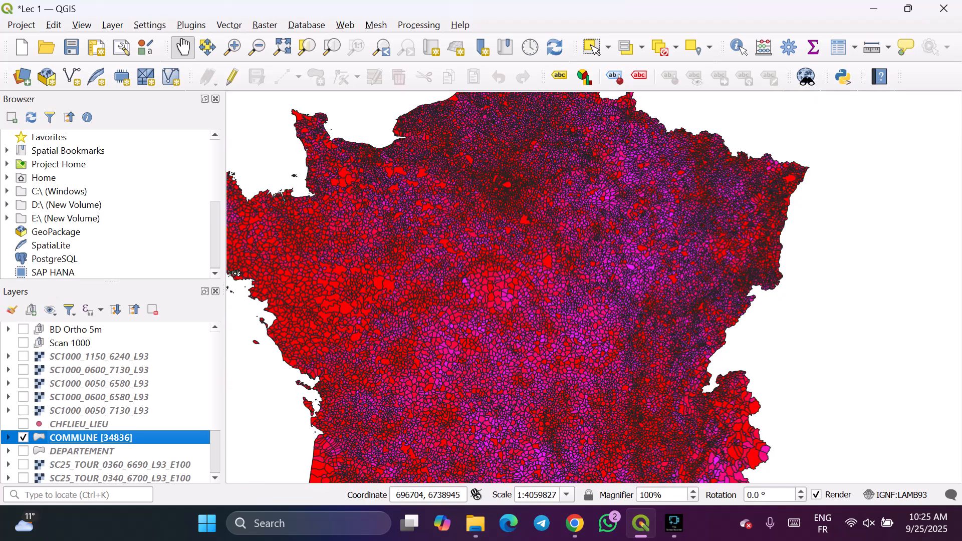
pyautogui.doubleClick(91, 437)
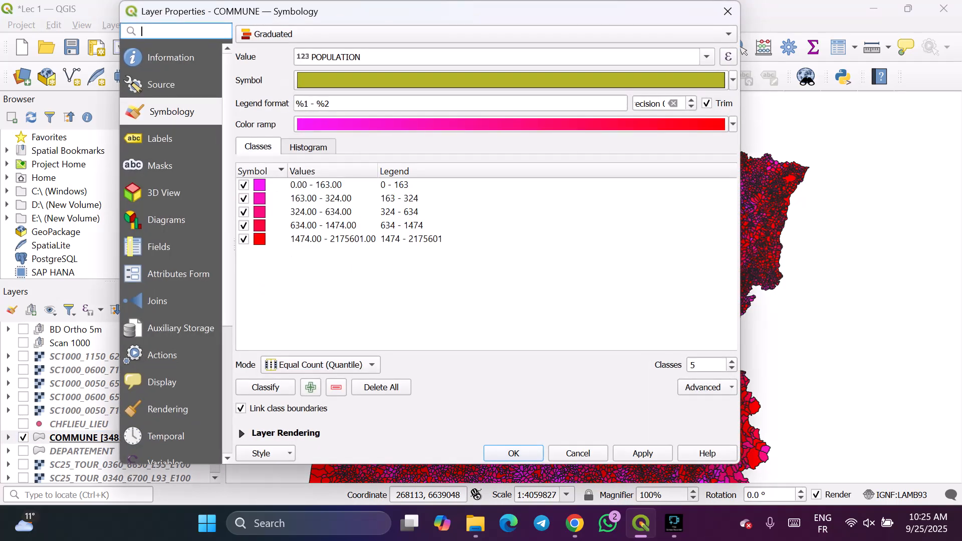
pyautogui.click(511, 124)
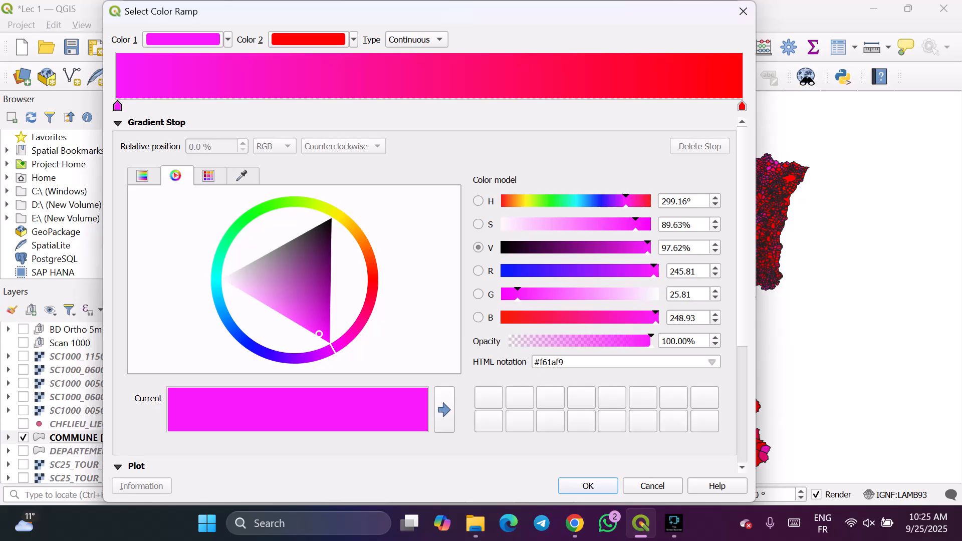
pyautogui.click(334, 212)
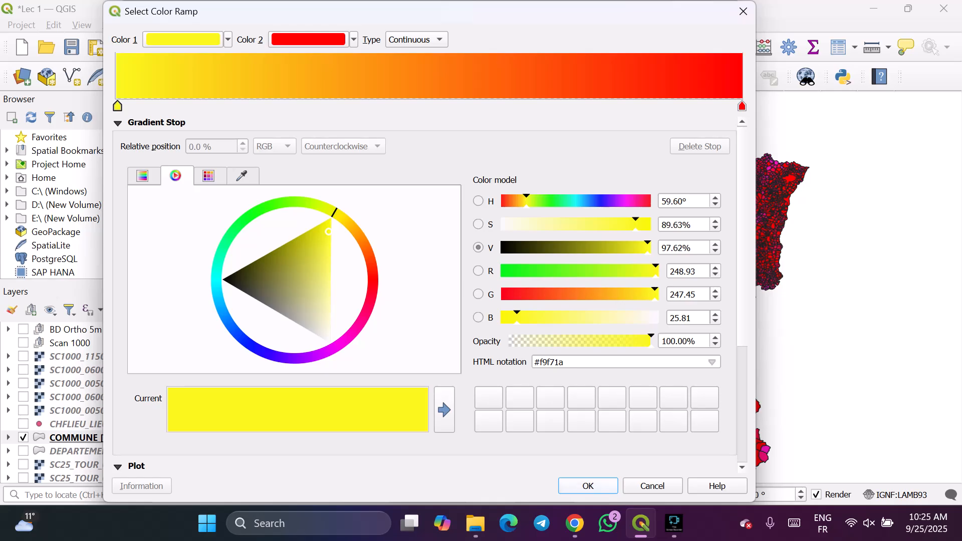
pyautogui.click(588, 486)
pyautogui.click(643, 453)
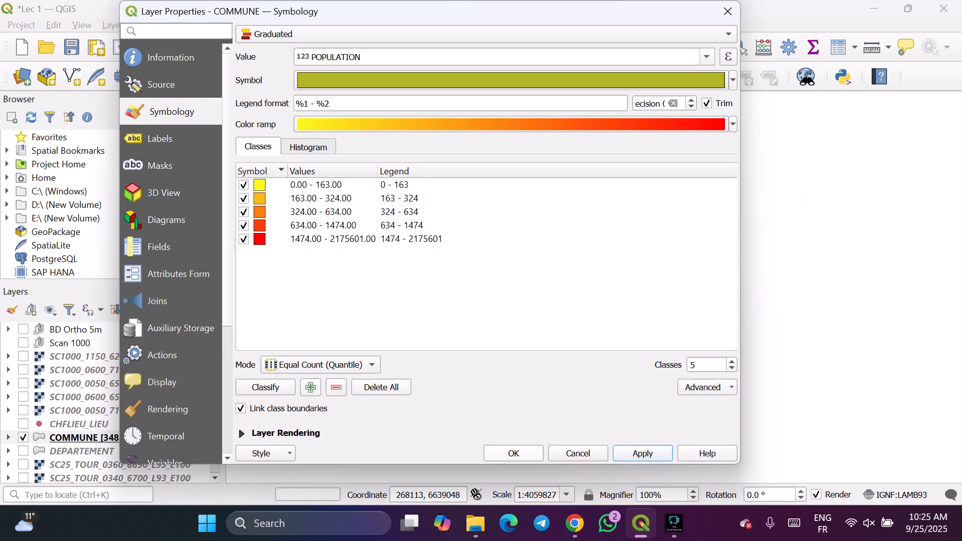
pyautogui.click(514, 453)
# Examine the yellow-to-red communes up close, and return the map to its full extent.
pyautogui.scroll(3, 594, 288)
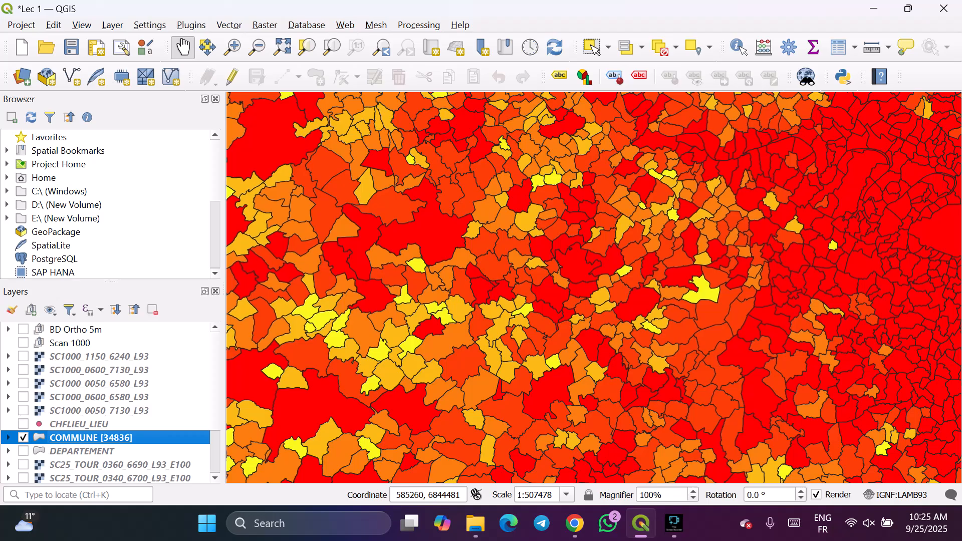
pyautogui.scroll(-3, 593, 287)
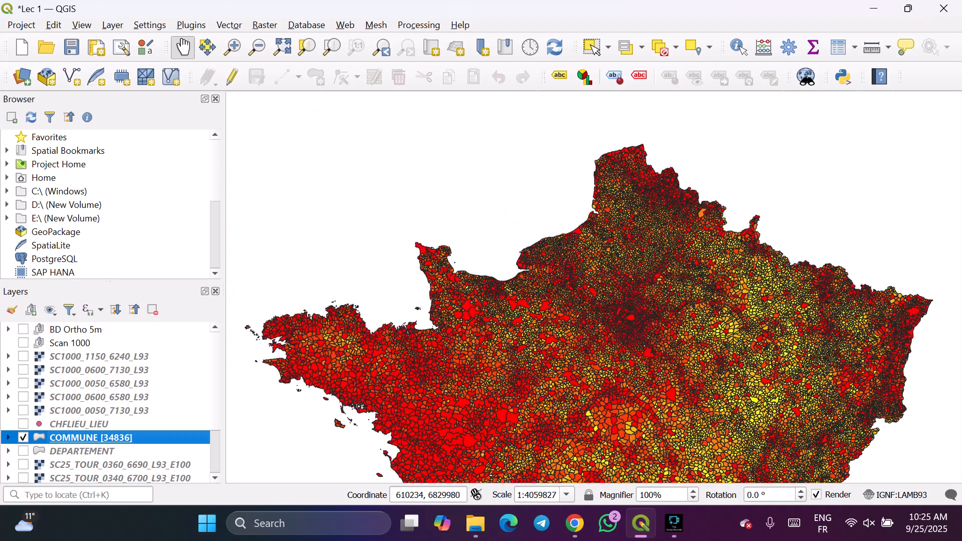
pyautogui.moveTo(614, 369); pyautogui.dragTo(569, 256)
pyautogui.scroll(-1, 587, 320)
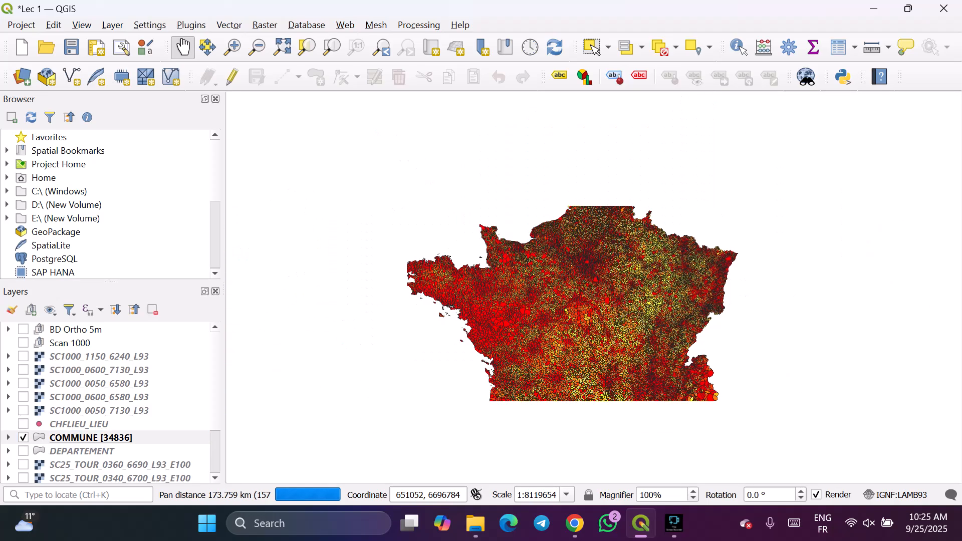
pyautogui.scroll(-1, 587, 320)
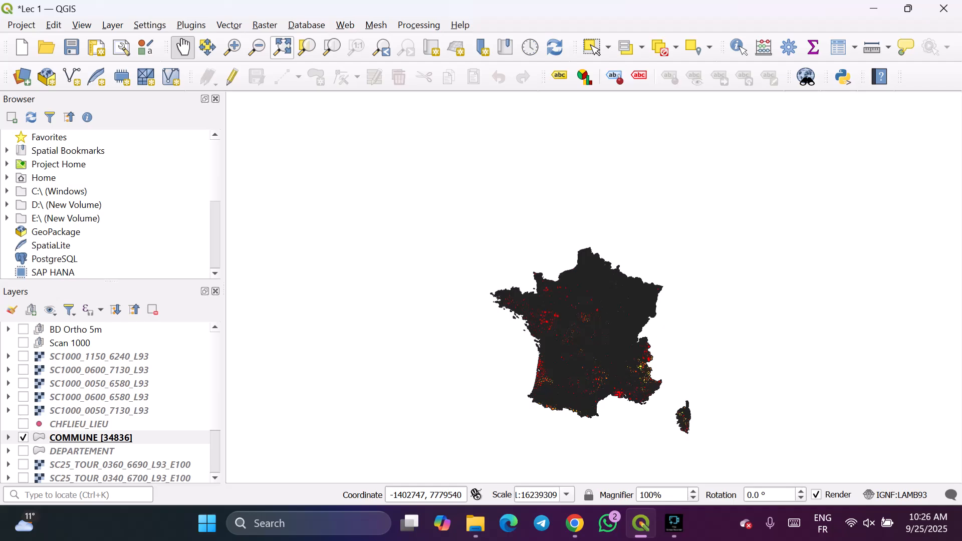
pyautogui.click(283, 47)
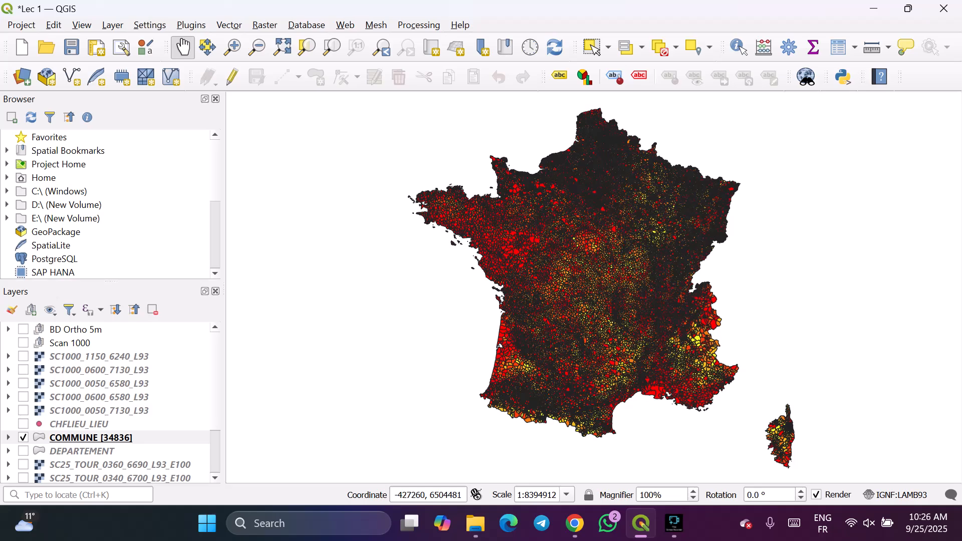
# Expand the COMMUNE layer's legend to review its population classes and their feature counts.
pyautogui.click(8, 437)
pyautogui.scroll(-3, 106, 400)
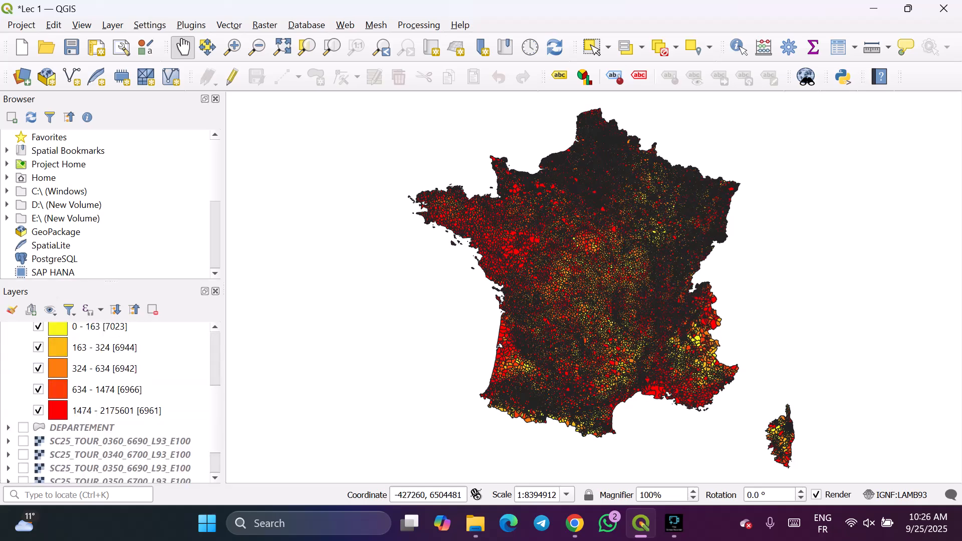
pyautogui.scroll(1, 105, 401)
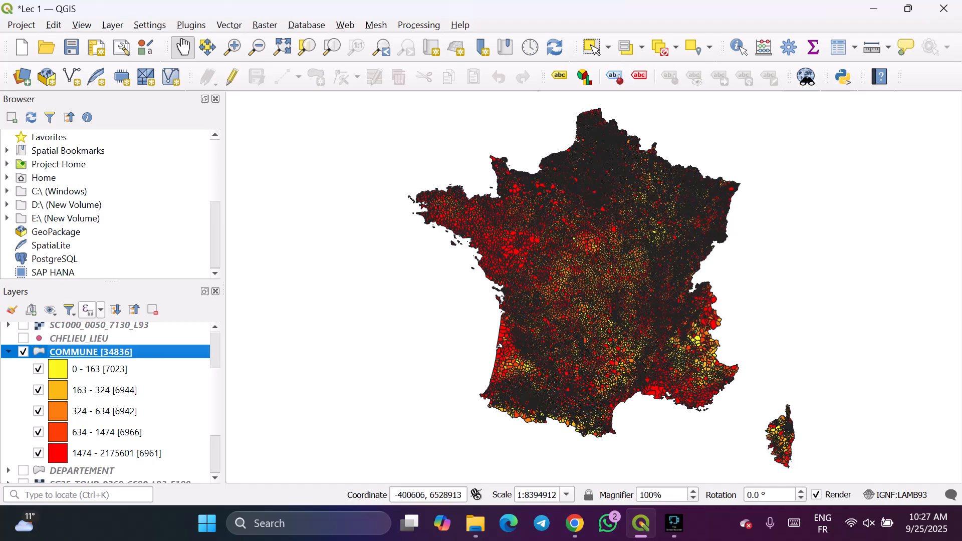
# Change the COMMUNE classification mode to Logarithmic Scale, apply it, and inspect the communes drawn on the map.
pyautogui.doubleClick(91, 352)
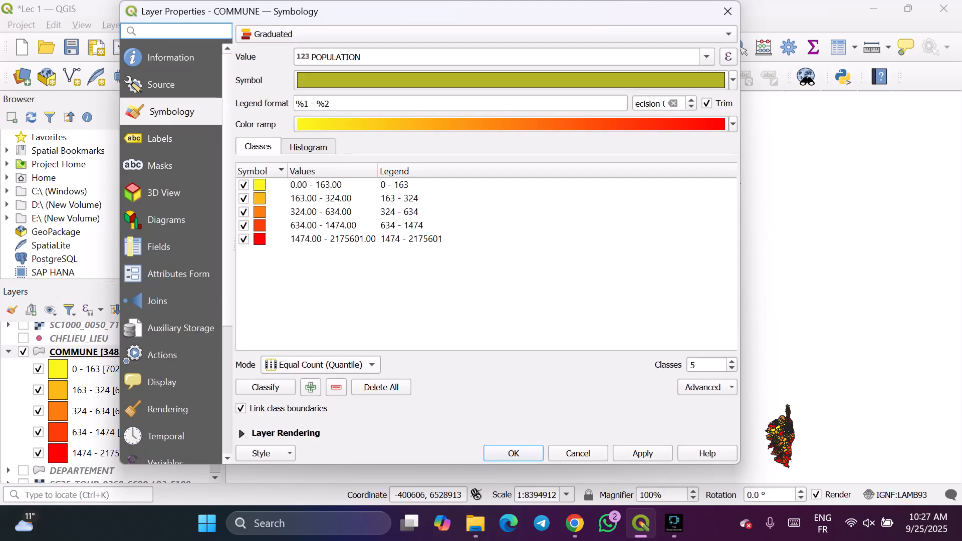
pyautogui.click(321, 365)
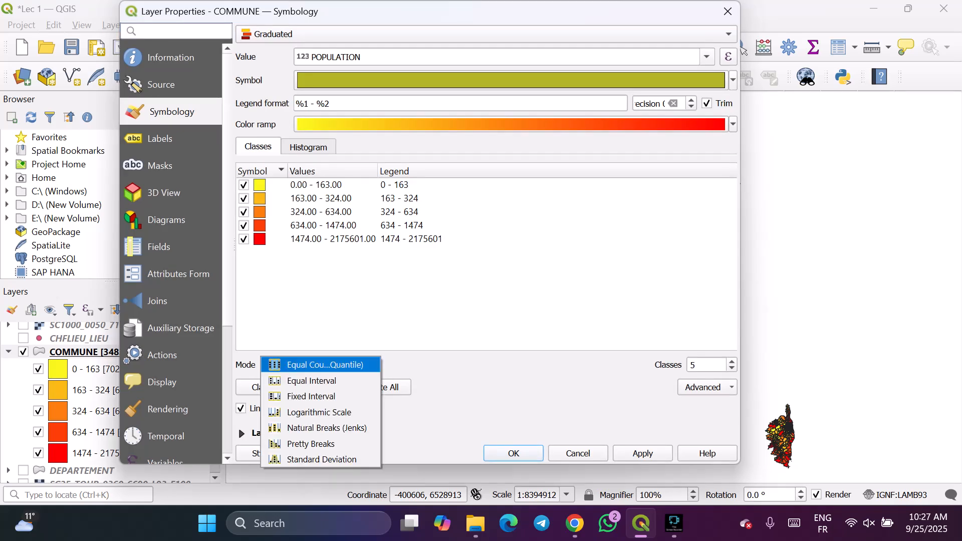
pyautogui.click(319, 412)
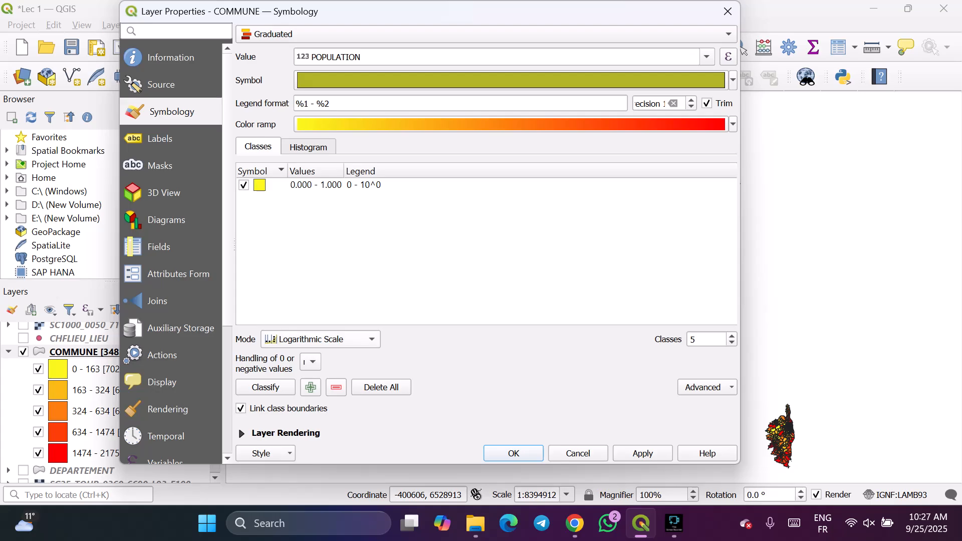
pyautogui.click(321, 339)
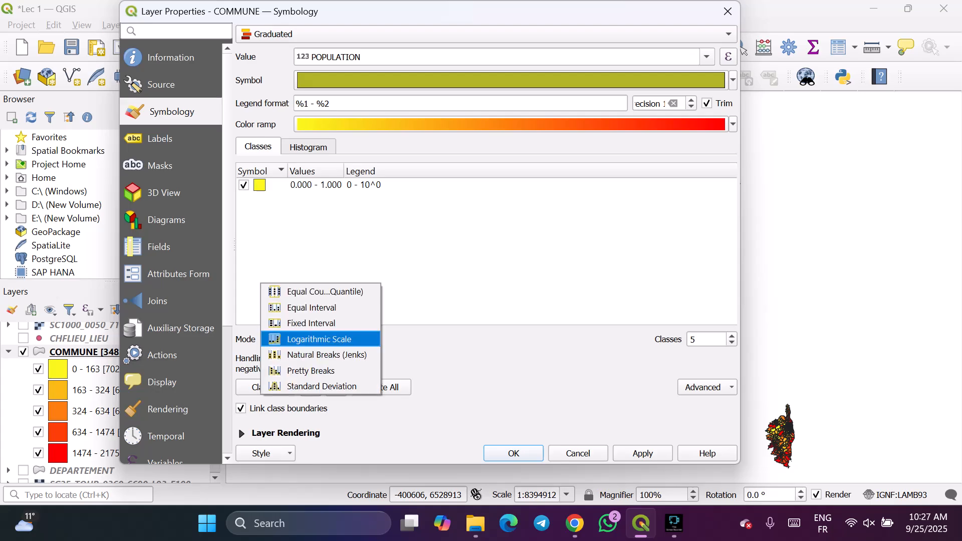
pyautogui.click(320, 339)
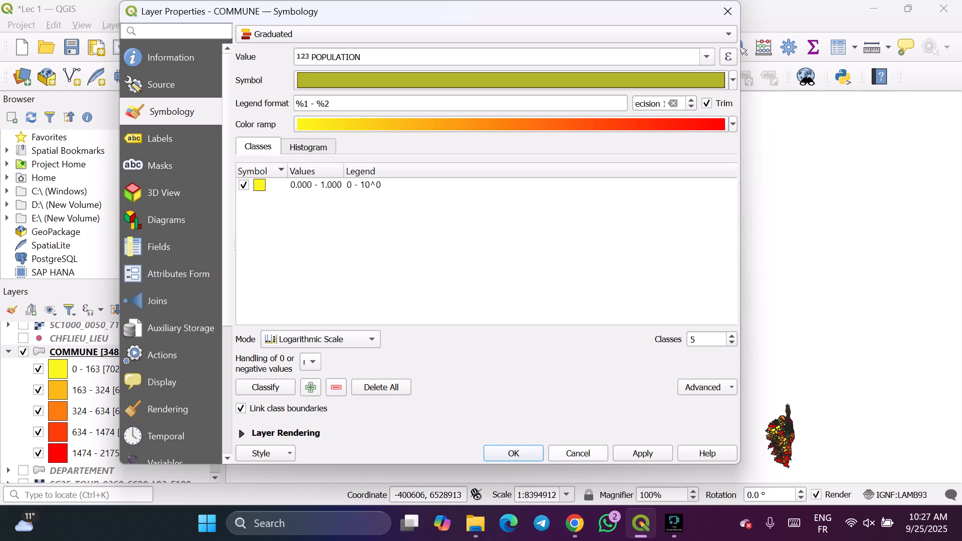
pyautogui.click(642, 453)
pyautogui.click(514, 453)
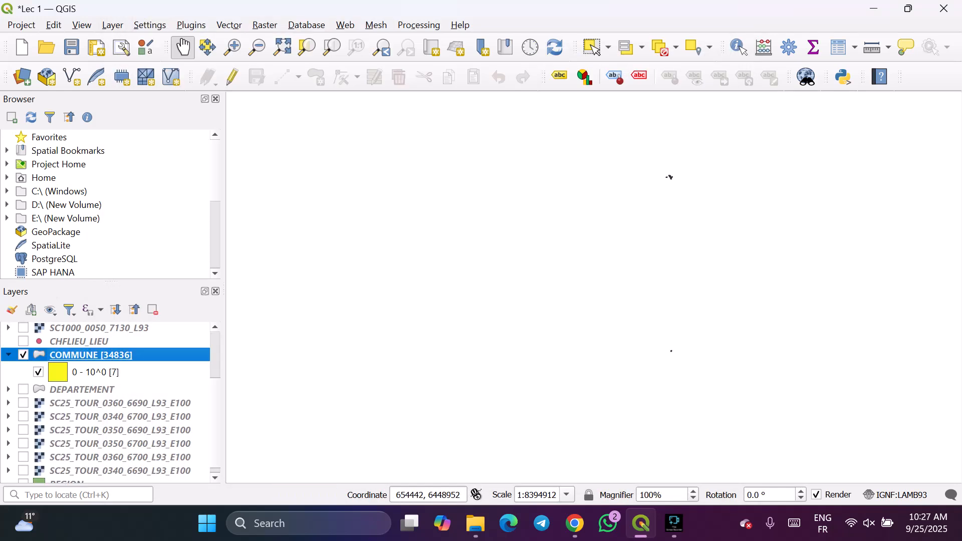
pyautogui.scroll(5, 676, 165)
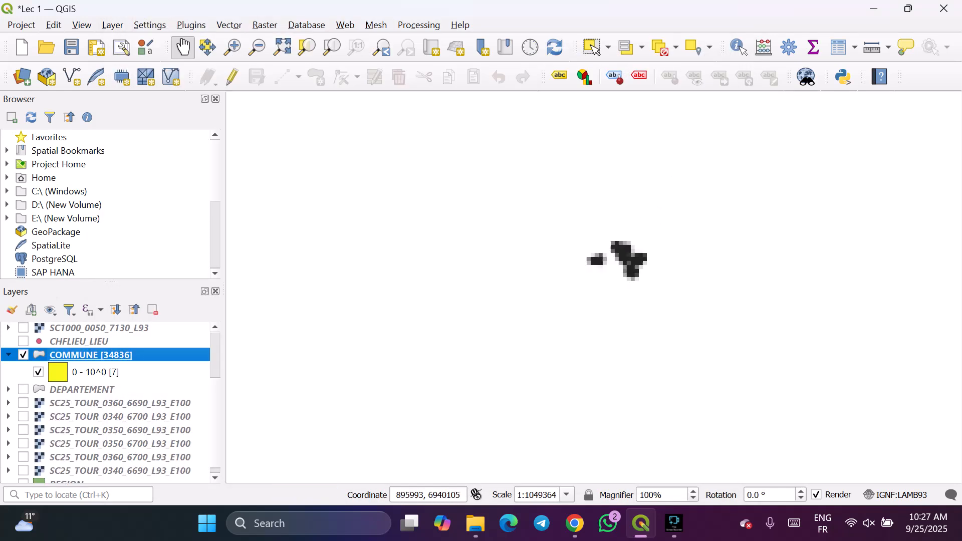
# Change the COMMUNE layer's graduated classification mode to Equal Count (Quantile) and apply it.
pyautogui.scroll(-2, 611, 300)
pyautogui.scroll(3, 545, 418)
pyautogui.scroll(-6, 542, 389)
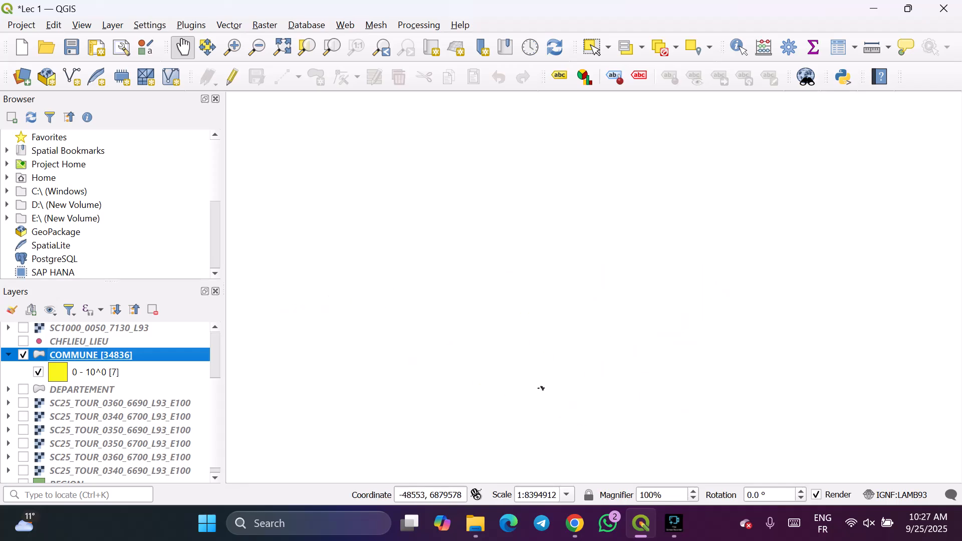
pyautogui.doubleClick(90, 354)
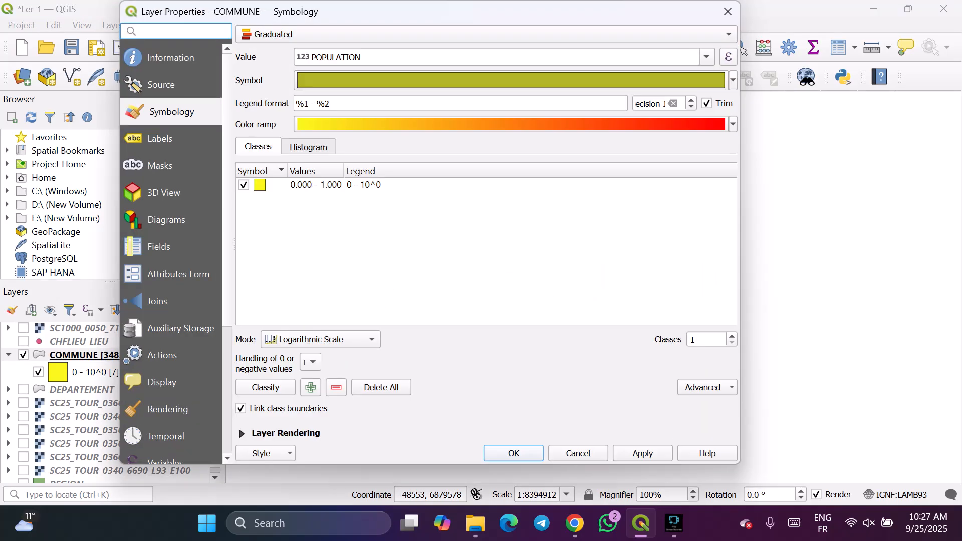
pyautogui.click(321, 339)
pyautogui.click(324, 292)
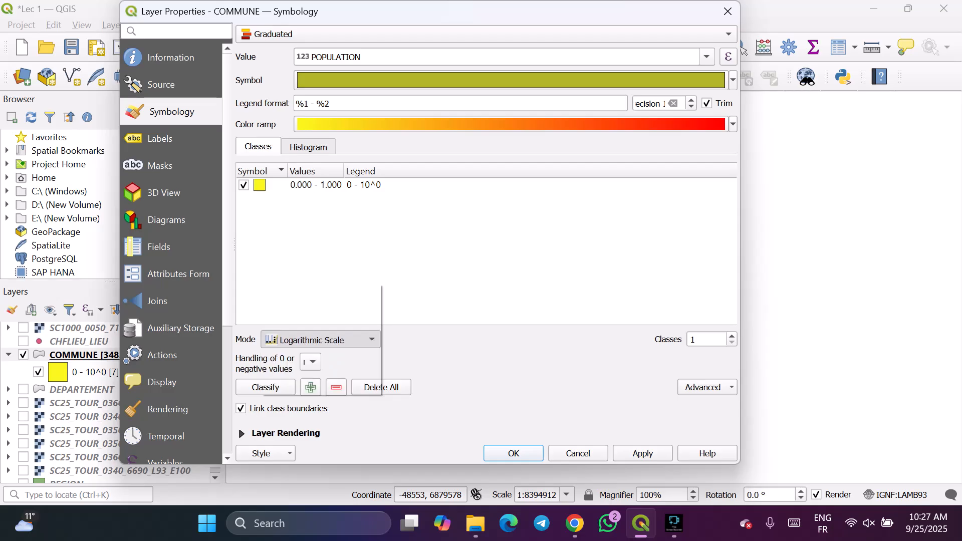
pyautogui.click(642, 453)
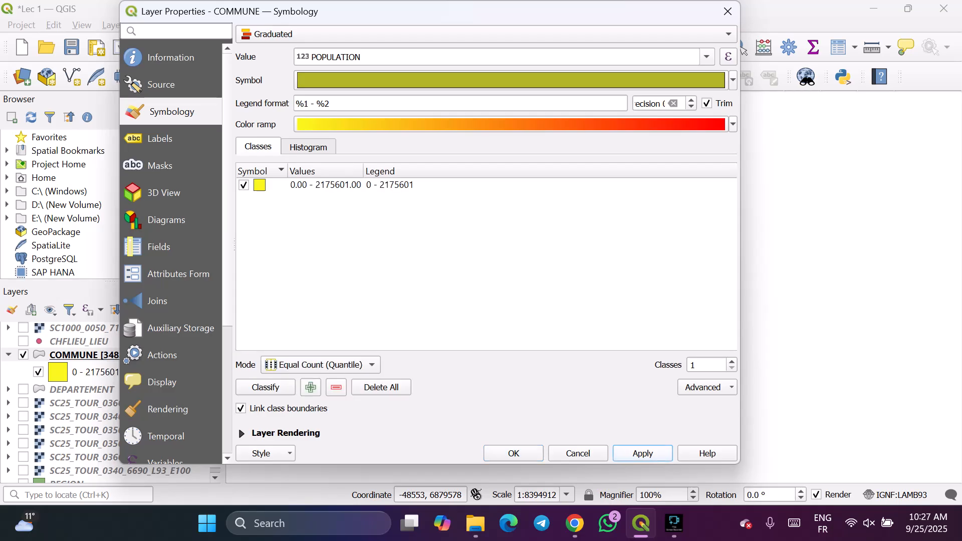
pyautogui.click(513, 453)
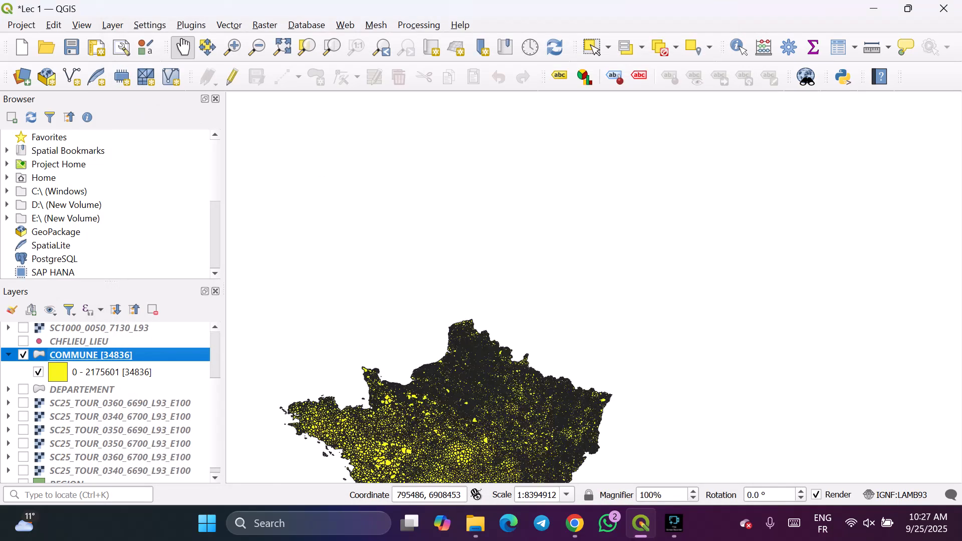
# Set the COMMUNE layer's graduated POPULATION symbology to 5 classes and apply it.
pyautogui.scroll(-2, 517, 386)
pyautogui.scroll(2, 492, 441)
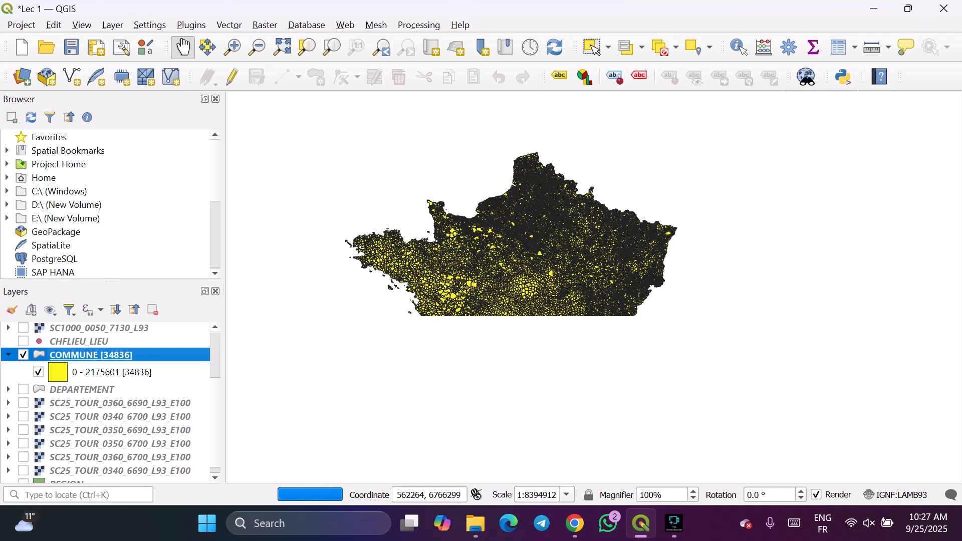
pyautogui.scroll(1, 515, 274)
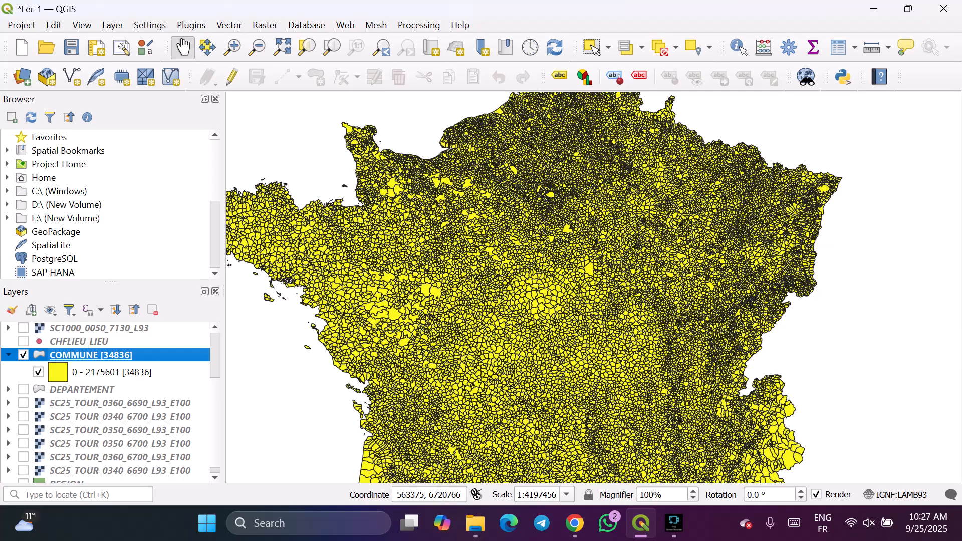
pyautogui.doubleClick(91, 355)
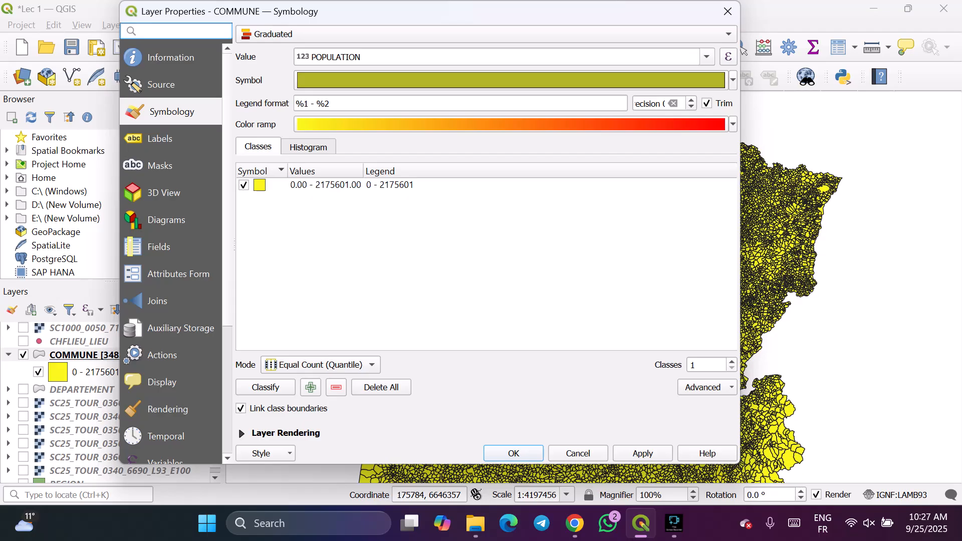
pyautogui.click(731, 362)
pyautogui.click(731, 362)
pyautogui.click(731, 361)
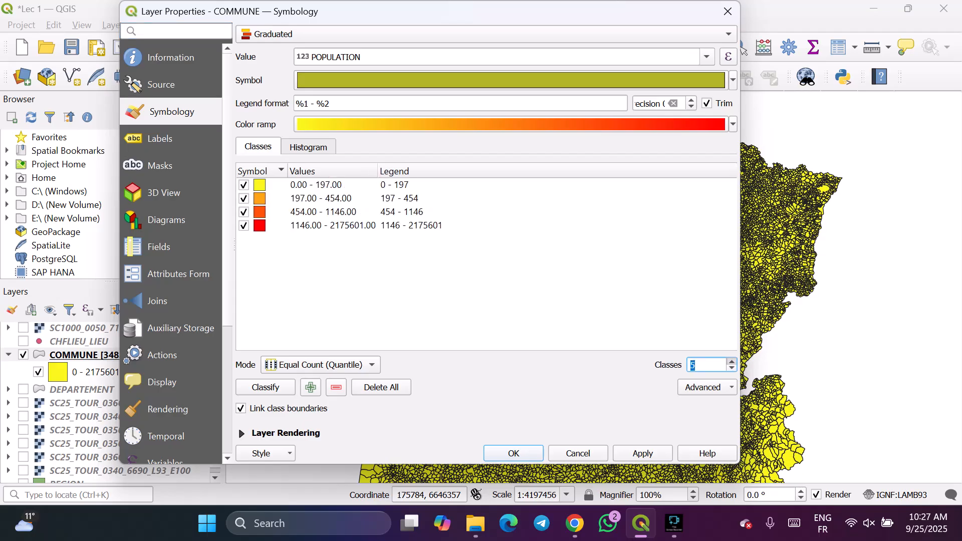
pyautogui.click(732, 362)
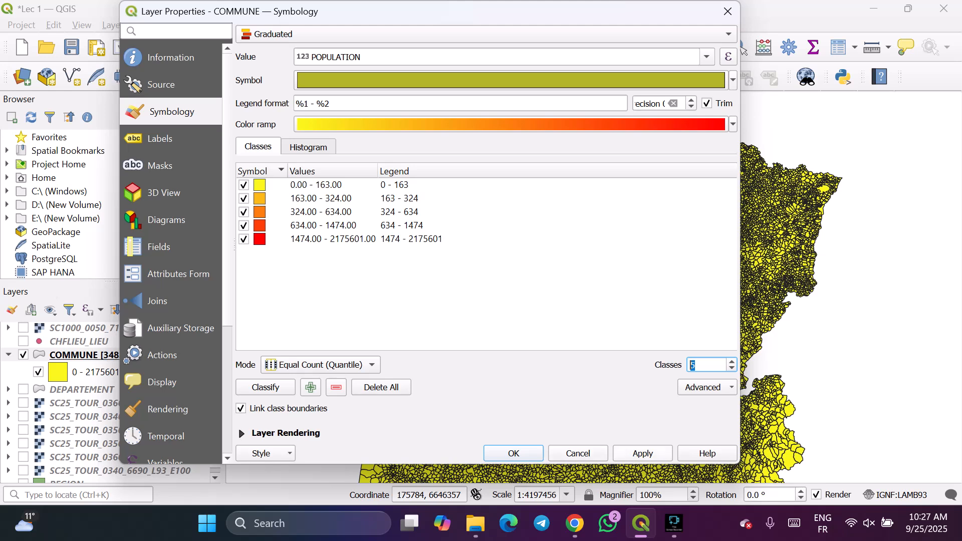
pyautogui.click(643, 453)
pyautogui.click(514, 454)
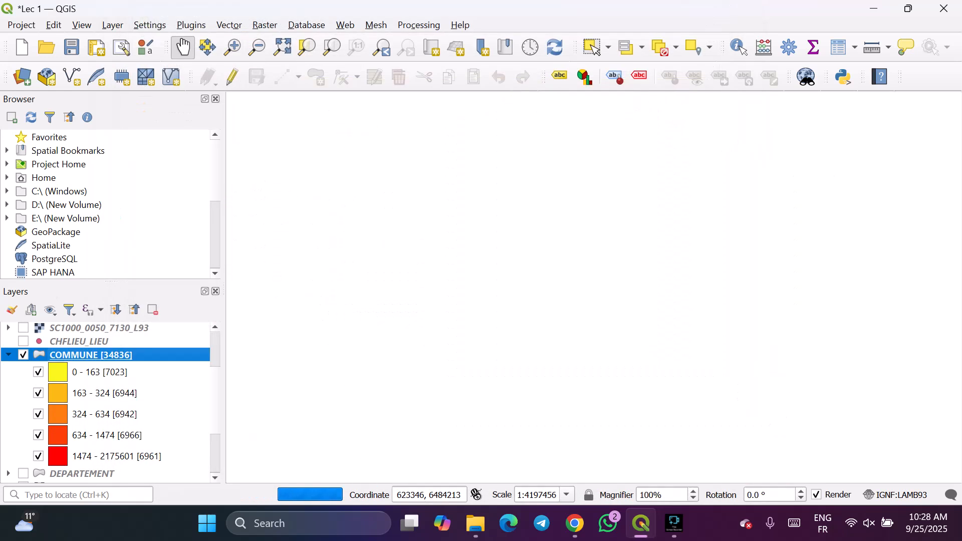
# Examine how the graduated population classes are distributed across the communes of France.
pyautogui.scroll(1, 516, 180)
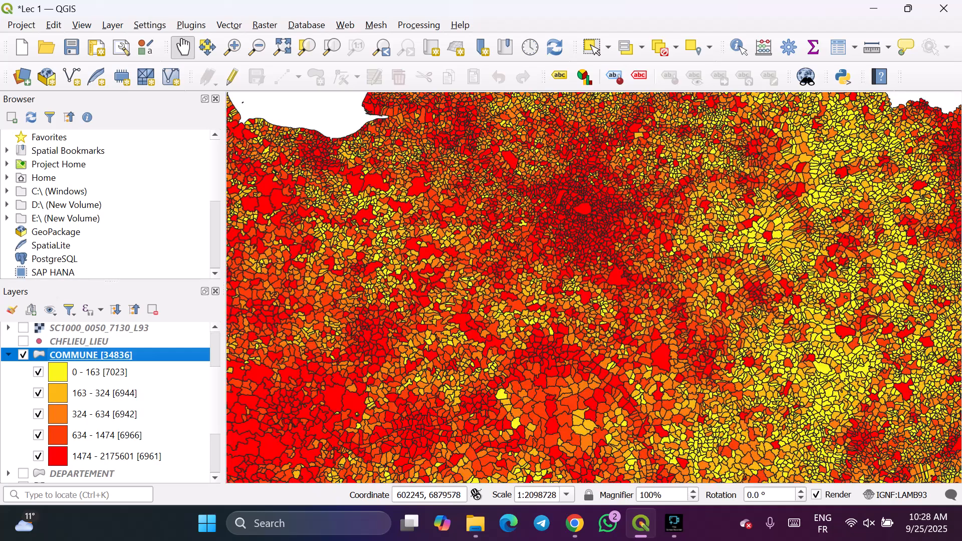
pyautogui.scroll(-1, 470, 289)
pyautogui.scroll(-1, 551, 337)
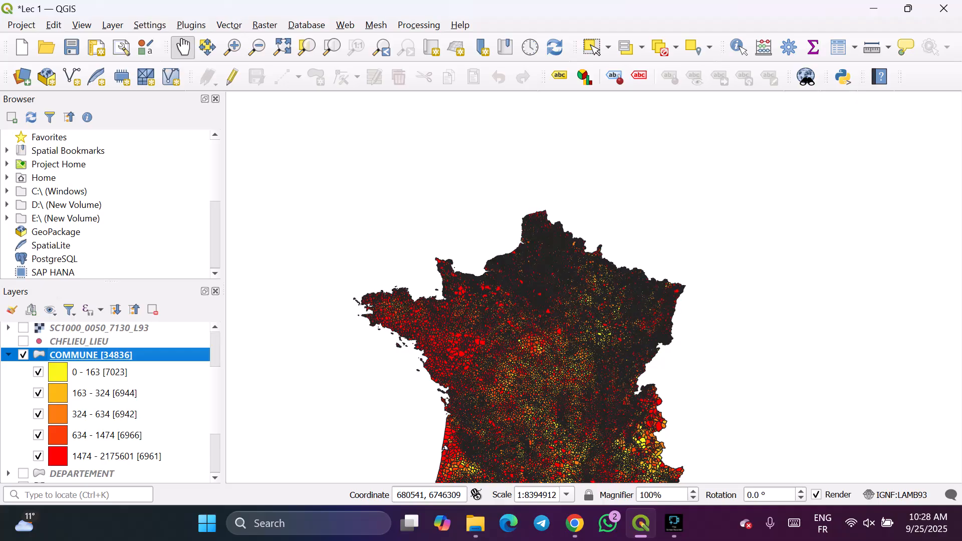
pyautogui.scroll(-1, 527, 325)
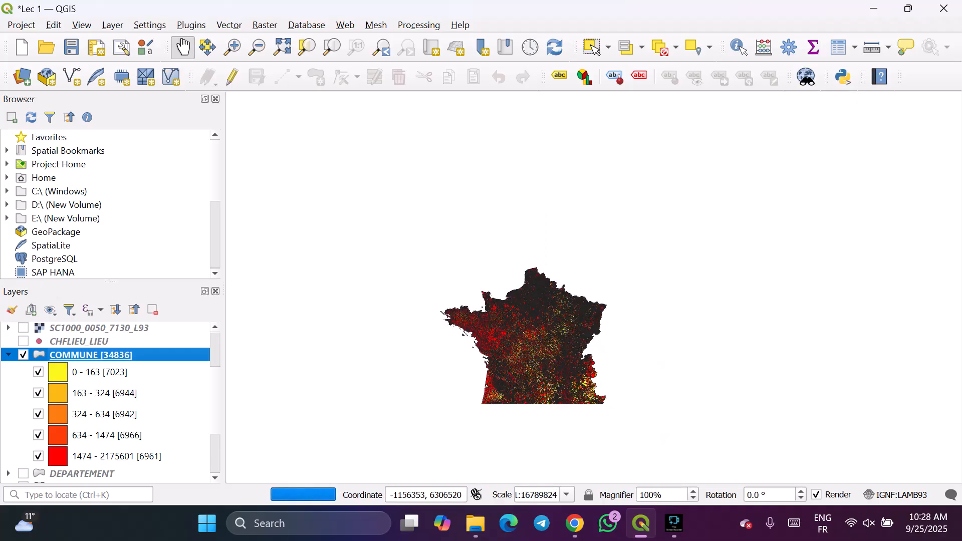
pyautogui.scroll(-1, 110, 401)
pyautogui.scroll(2, 110, 400)
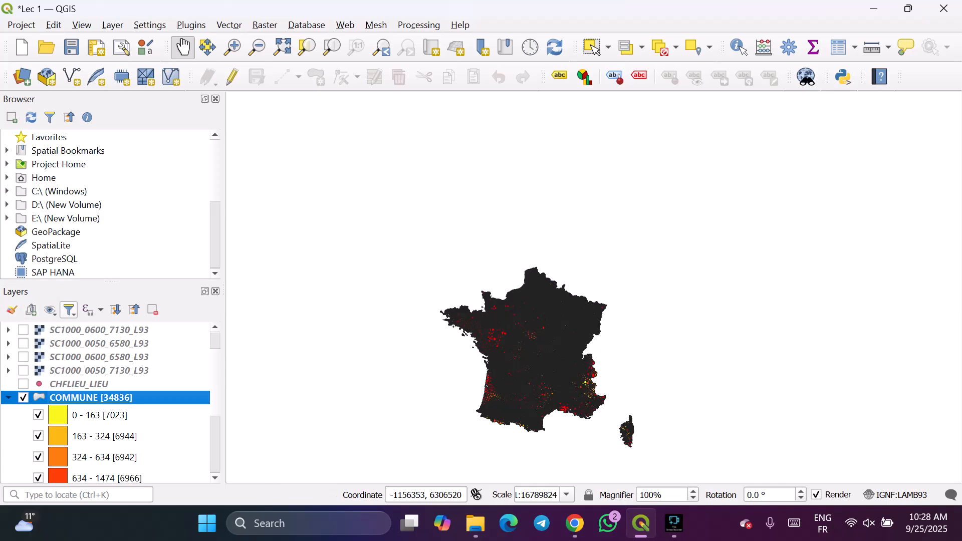
pyautogui.click(50, 310)
pyautogui.click(50, 310)
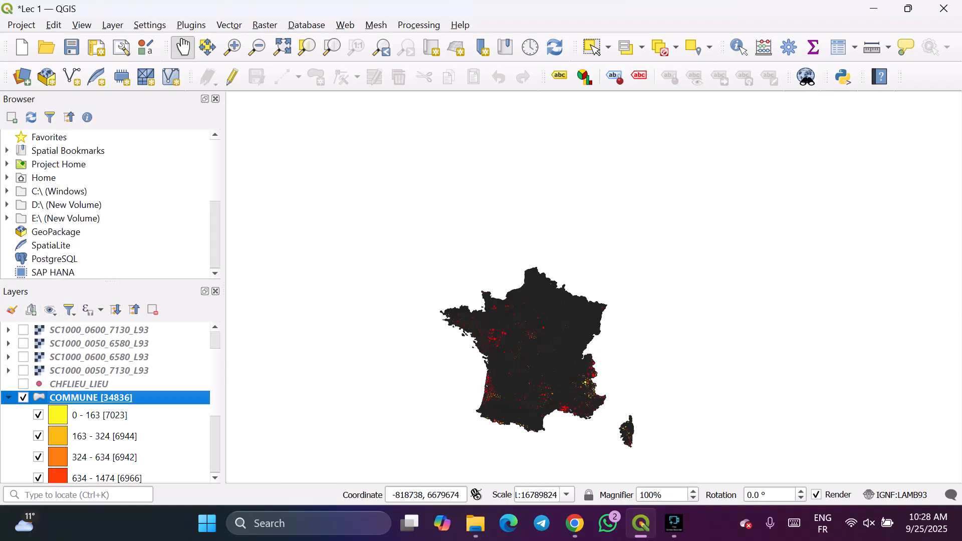
pyautogui.scroll(1, 535, 373)
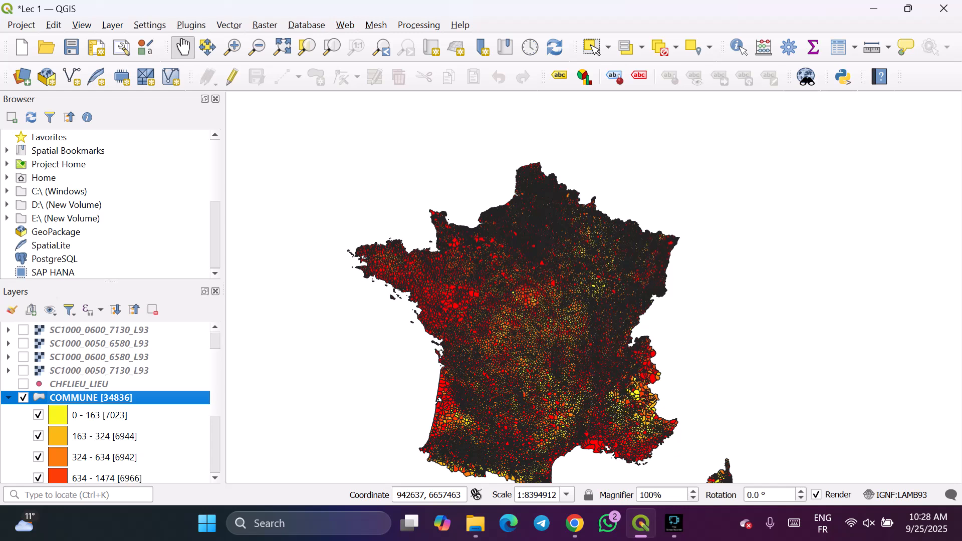
pyautogui.click(674, 523)
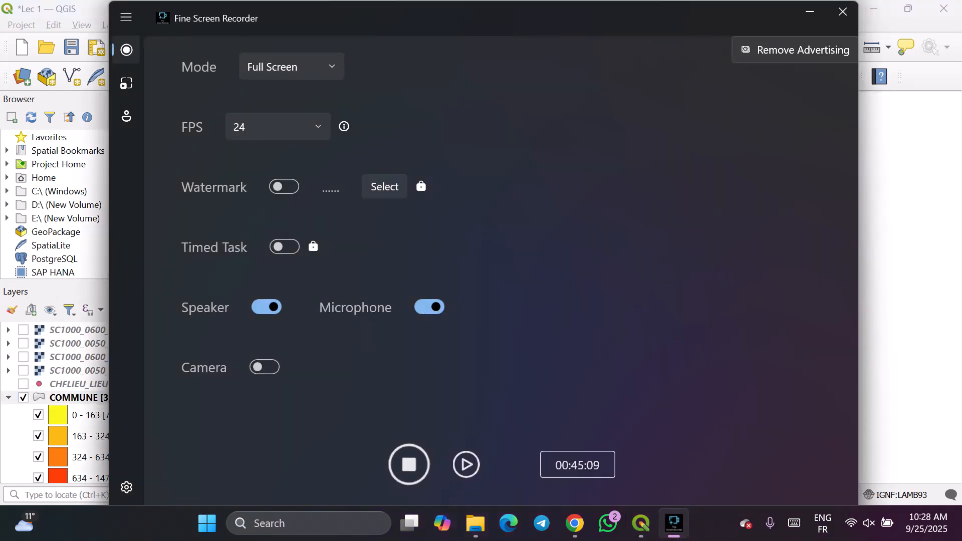
pyautogui.click(673, 523)
# Centre the map on the whole of France and save the project.
pyautogui.moveTo(355, 347); pyautogui.dragTo(656, 309)
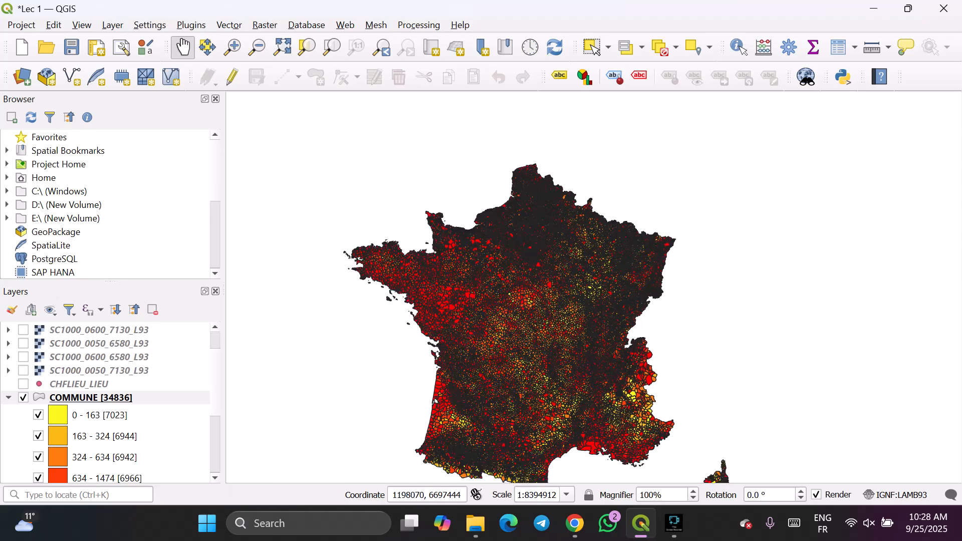
pyautogui.moveTo(716, 304); pyautogui.dragTo(726, 255)
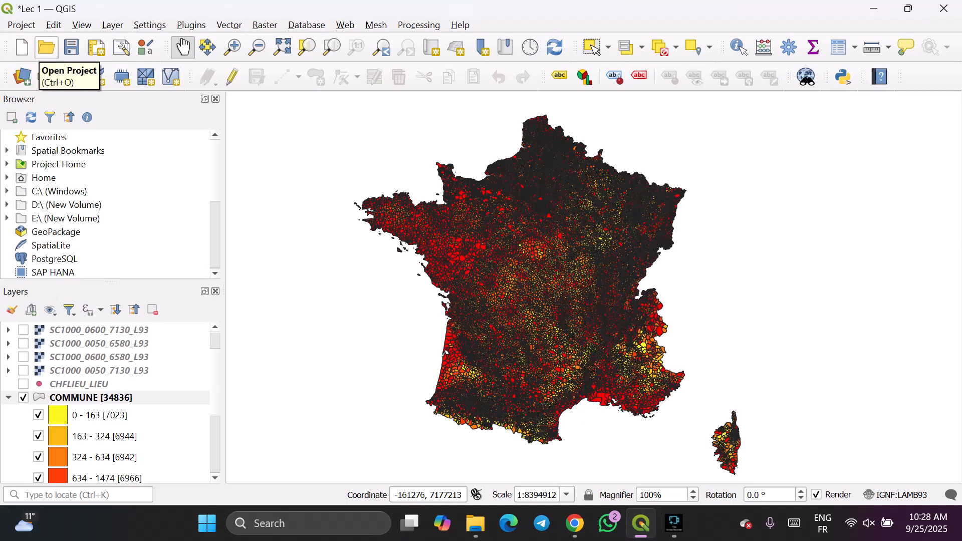
pyautogui.click(72, 47)
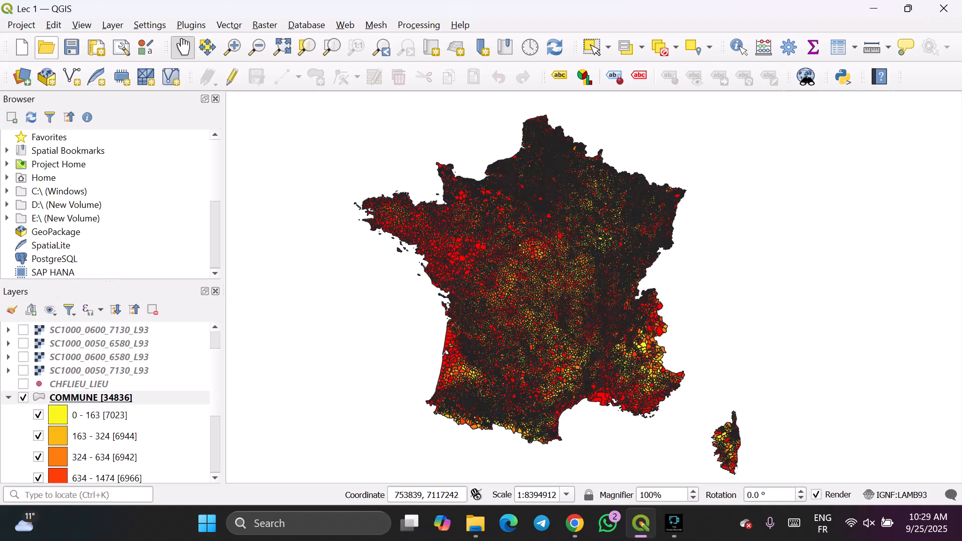
pyautogui.click(71, 47)
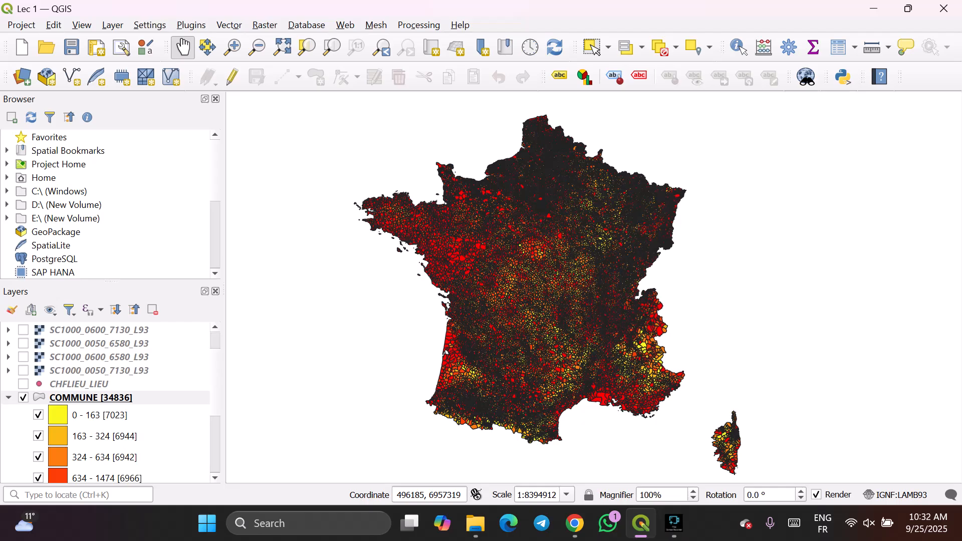
# Turn on the visibility of the REGION layer.
pyautogui.scroll(-1, 110, 403)
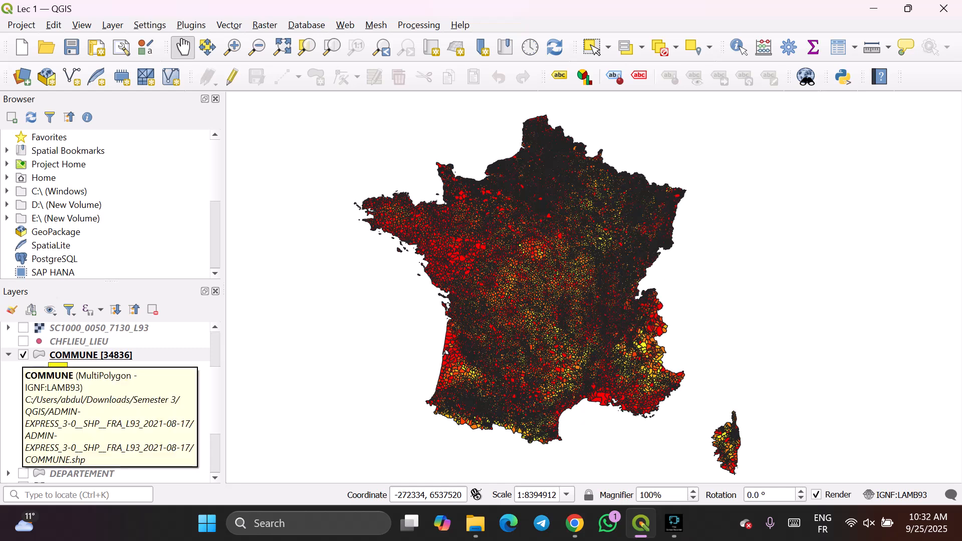
pyautogui.scroll(-2, 25, 360)
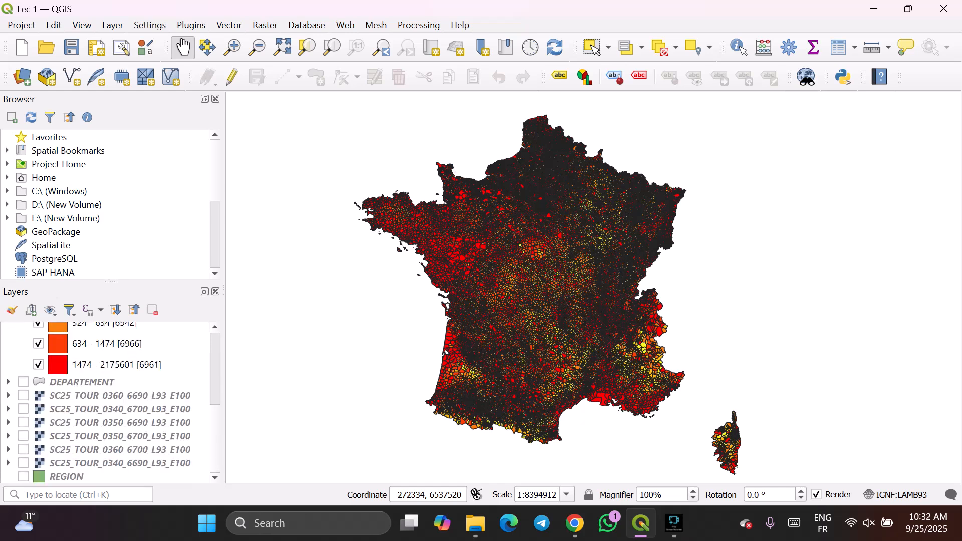
pyautogui.click(23, 477)
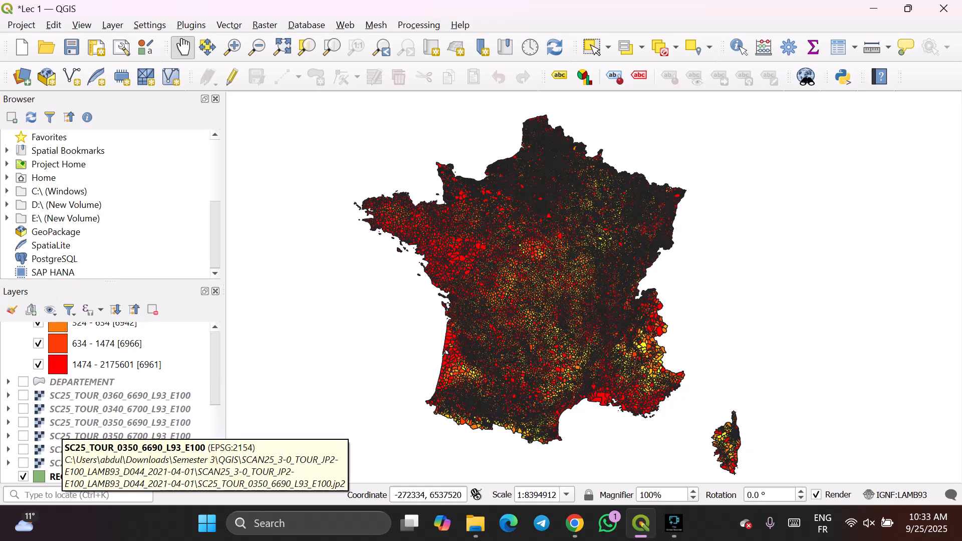
# Add single labels to the REGION layer using the NOM field as the label value, and apply them.
pyautogui.doubleClick(67, 477)
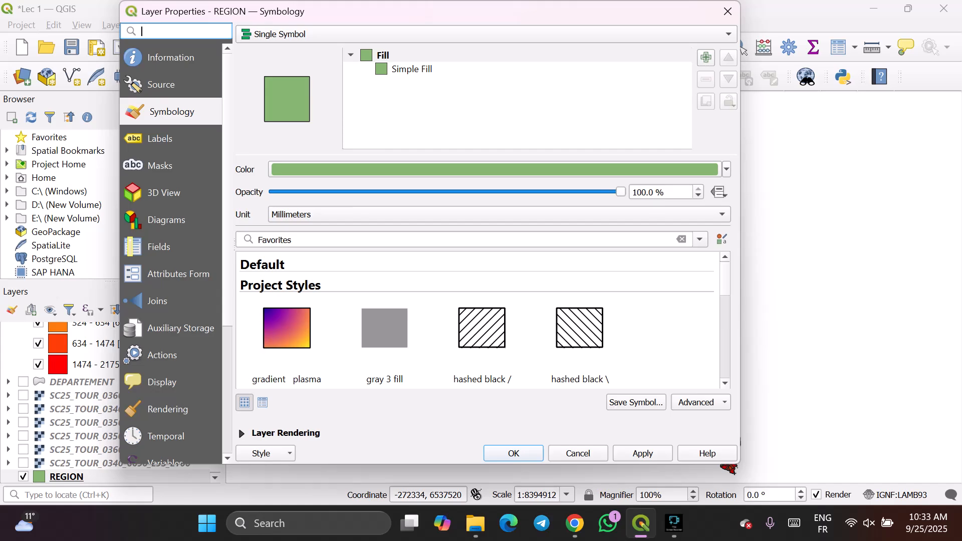
pyautogui.click(486, 34)
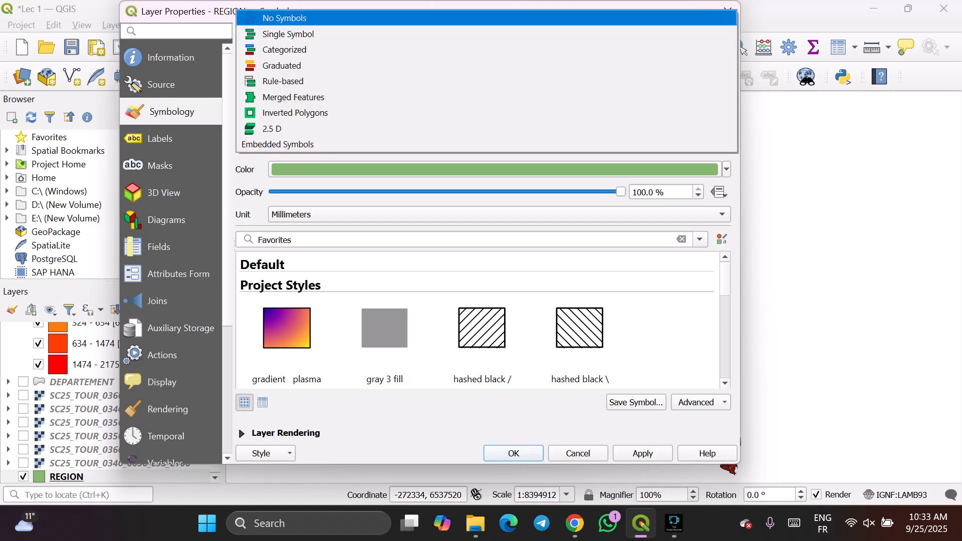
pyautogui.click(162, 139)
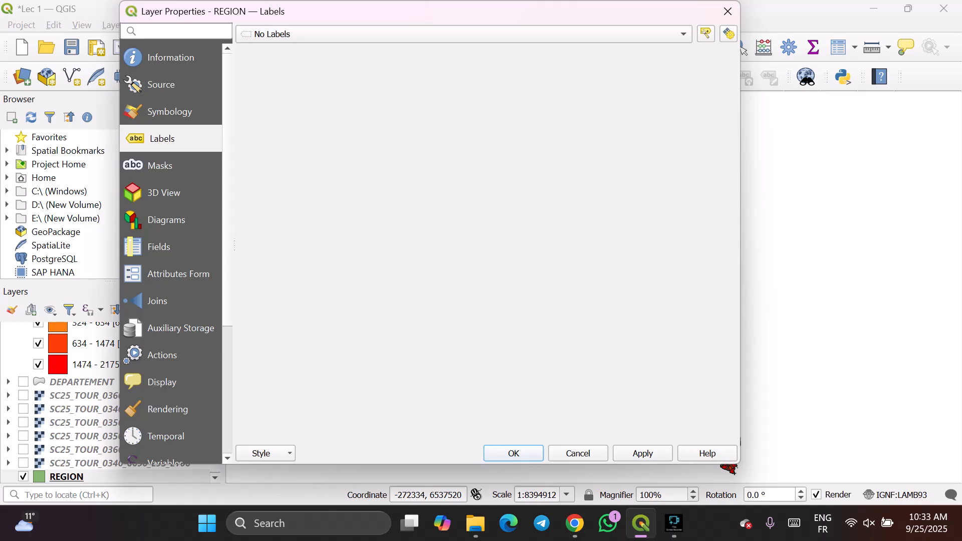
pyautogui.click(461, 34)
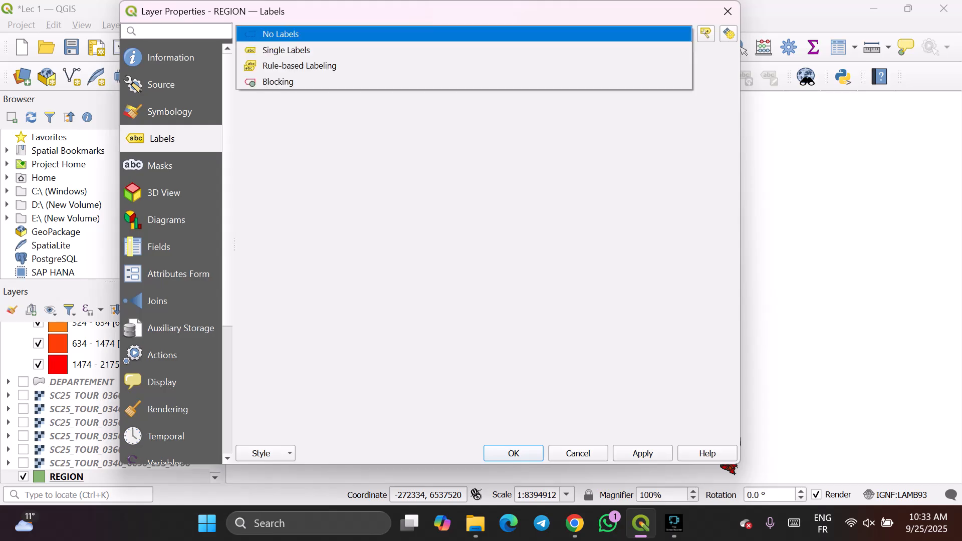
pyautogui.click(288, 47)
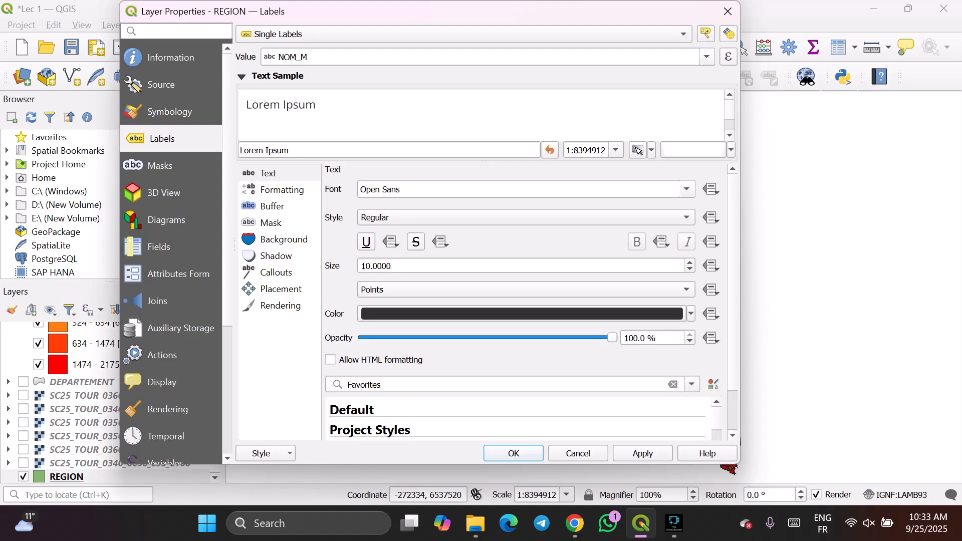
pyautogui.click(707, 57)
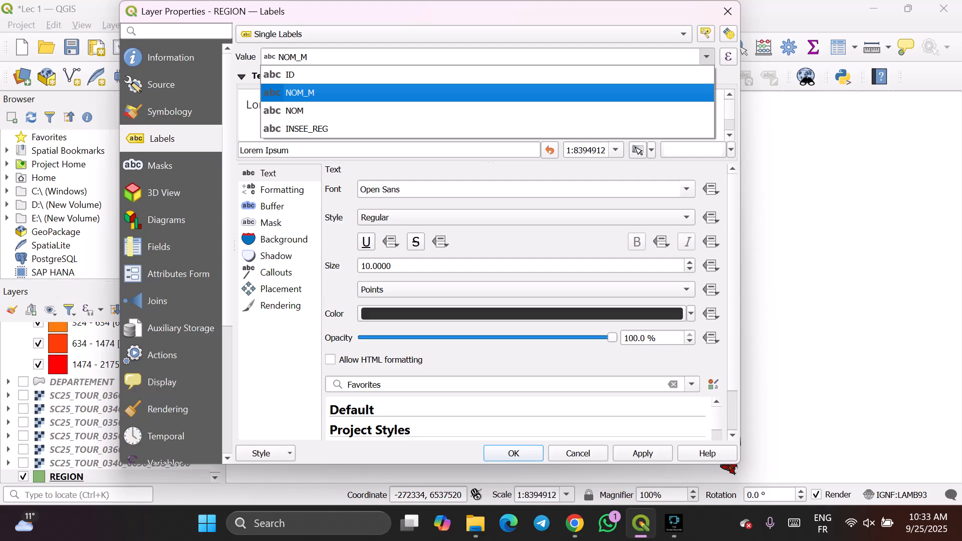
pyautogui.click(499, 111)
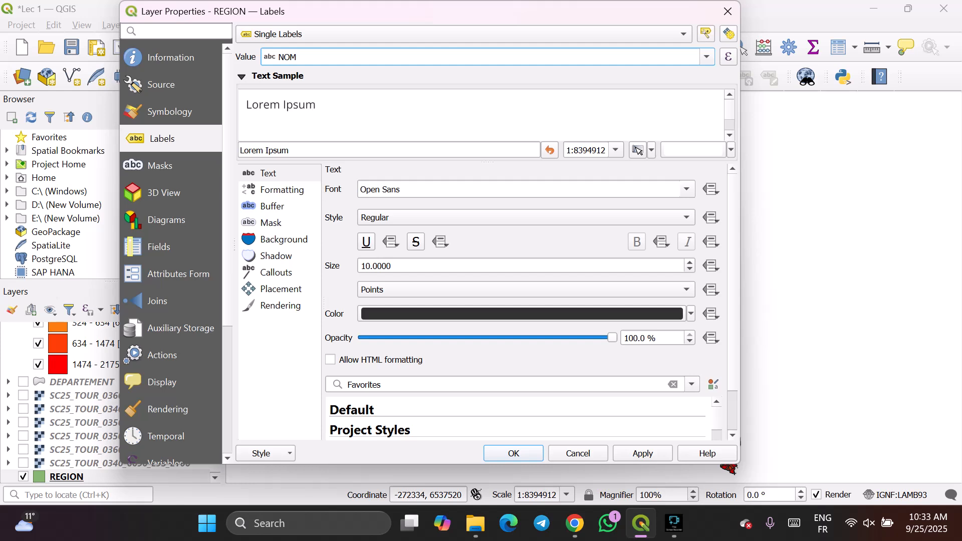
pyautogui.click(280, 173)
pyautogui.scroll(-2, 525, 302)
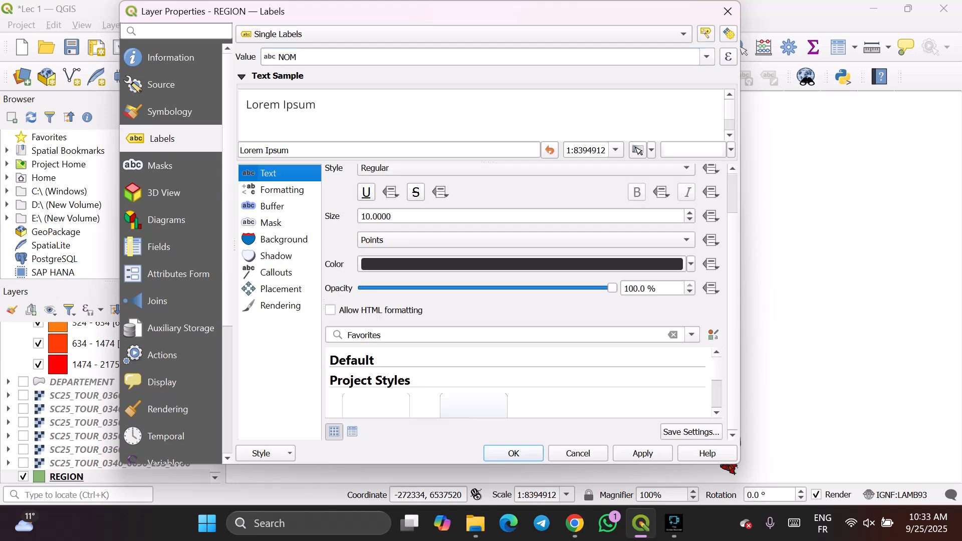
pyautogui.scroll(2, 526, 302)
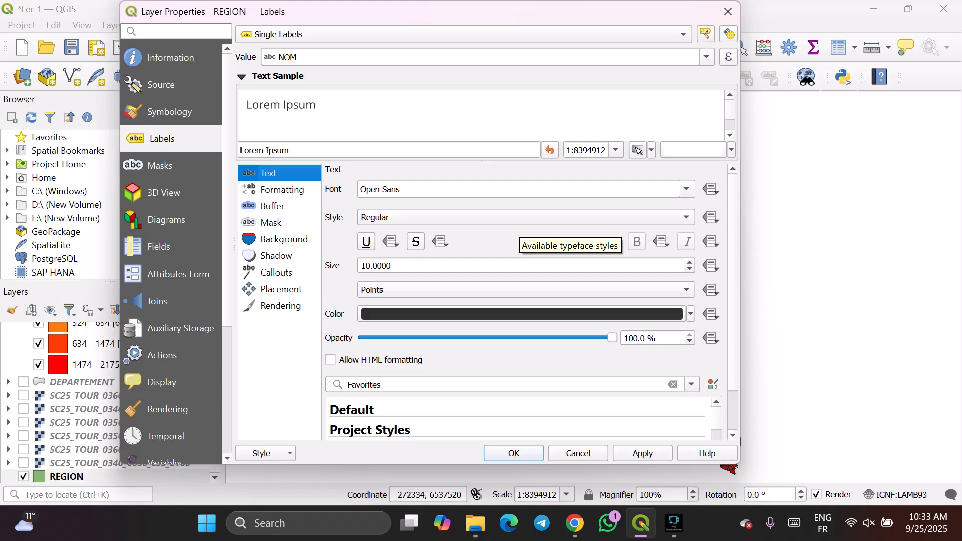
pyautogui.click(643, 454)
pyautogui.click(513, 454)
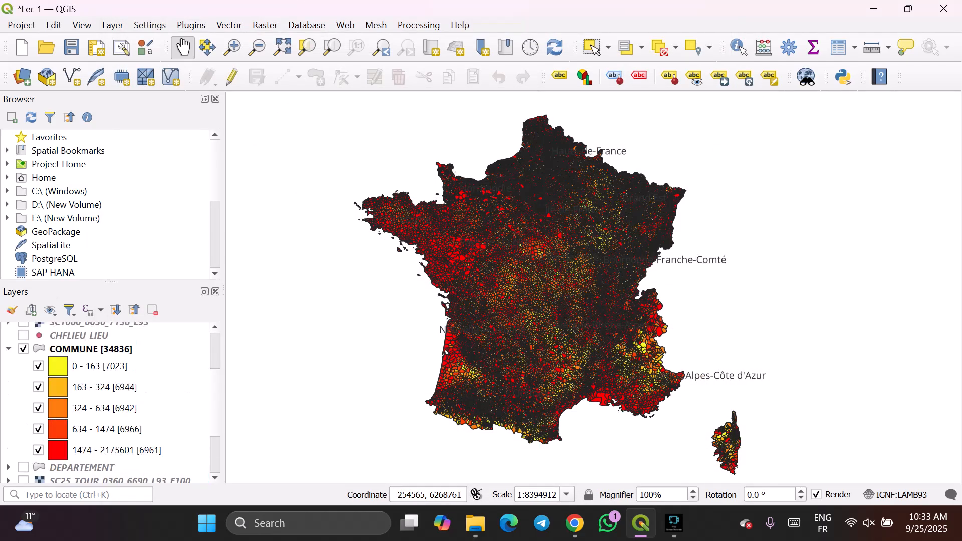
# Hide the COMMUNE layer so that only the labelled regions are displayed.
pyautogui.click(23, 349)
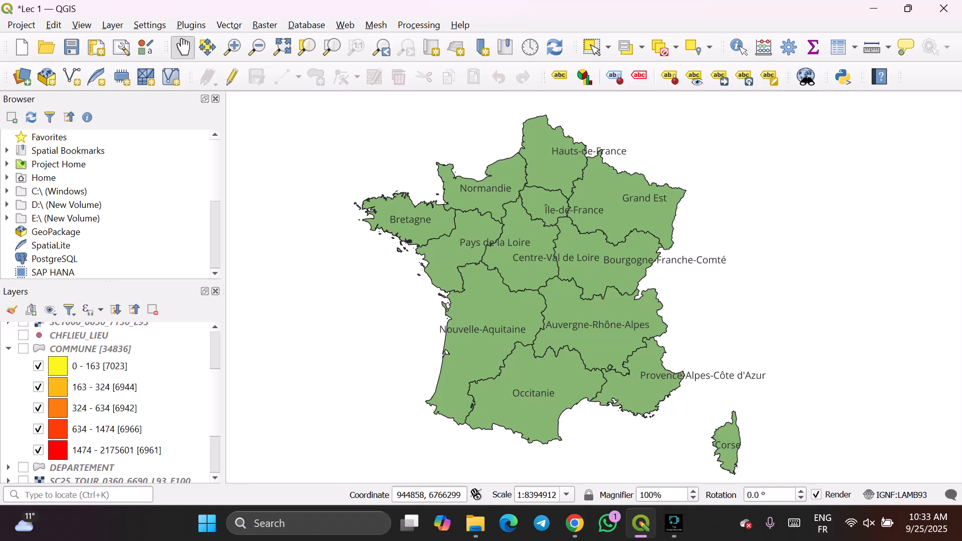
pyautogui.scroll(-2, 621, 252)
pyautogui.scroll(2, 623, 253)
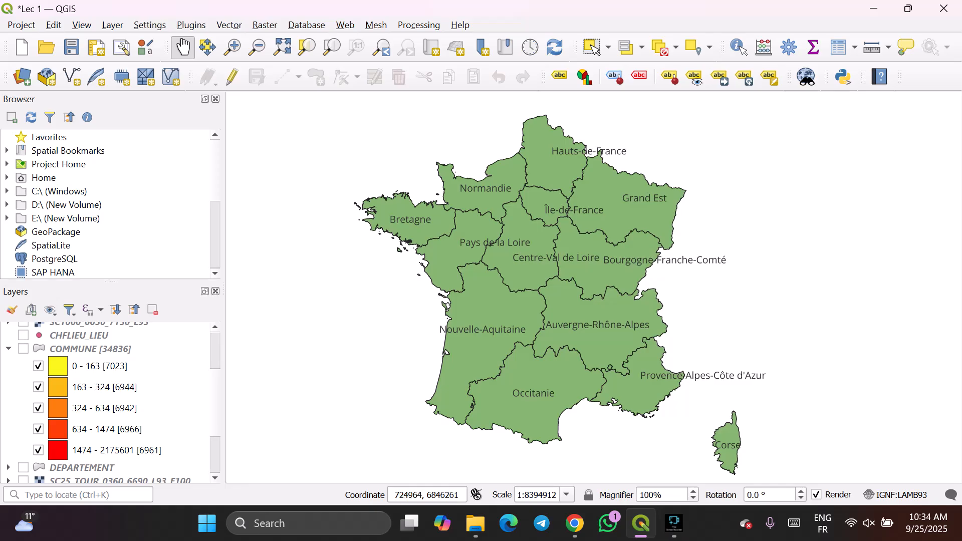
# Review the label value field and labelling modes of the REGION layer, and close its properties without changes.
pyautogui.scroll(-2, 110, 400)
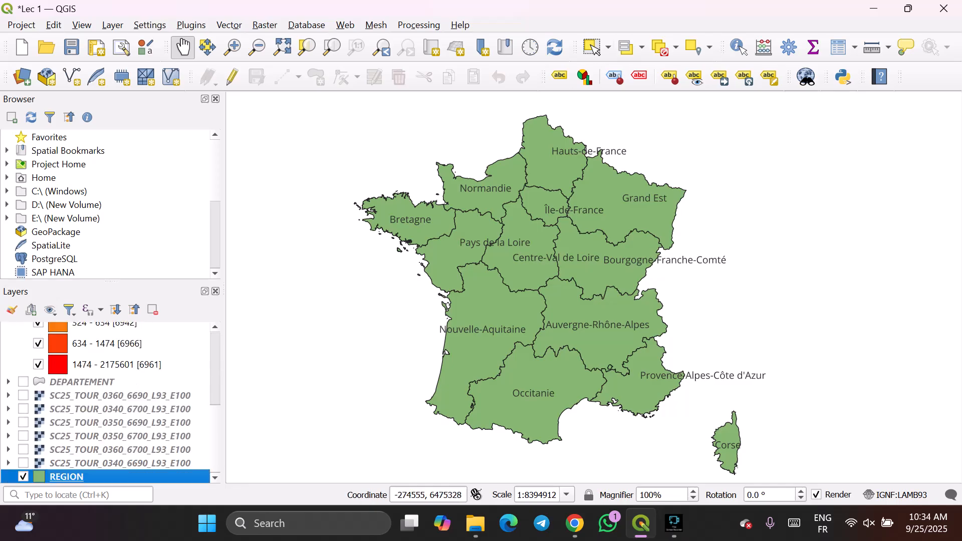
pyautogui.doubleClick(67, 477)
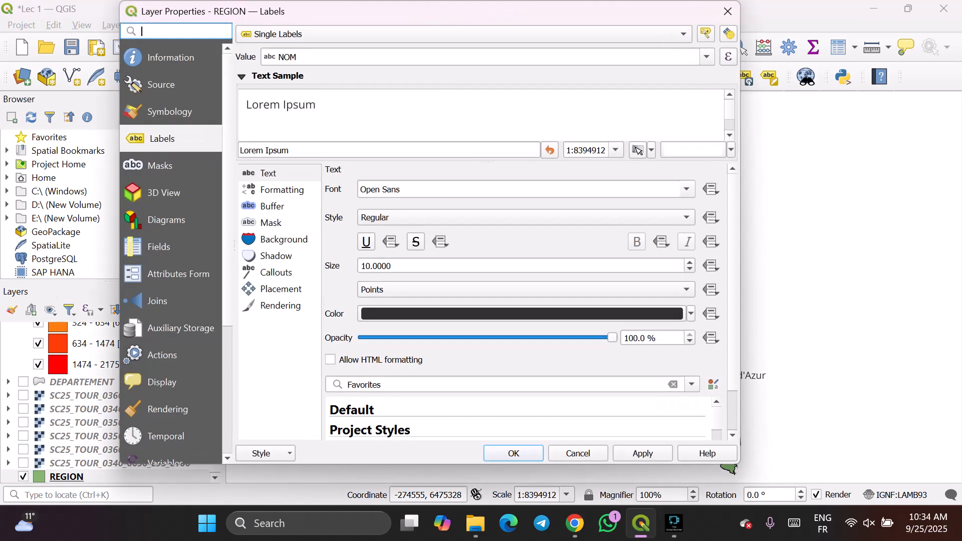
pyautogui.click(706, 57)
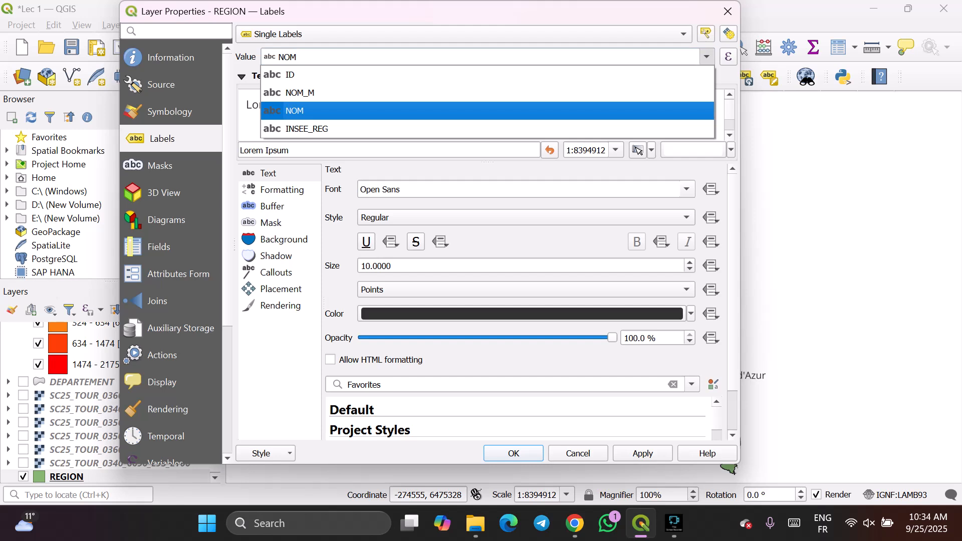
pyautogui.click(294, 110)
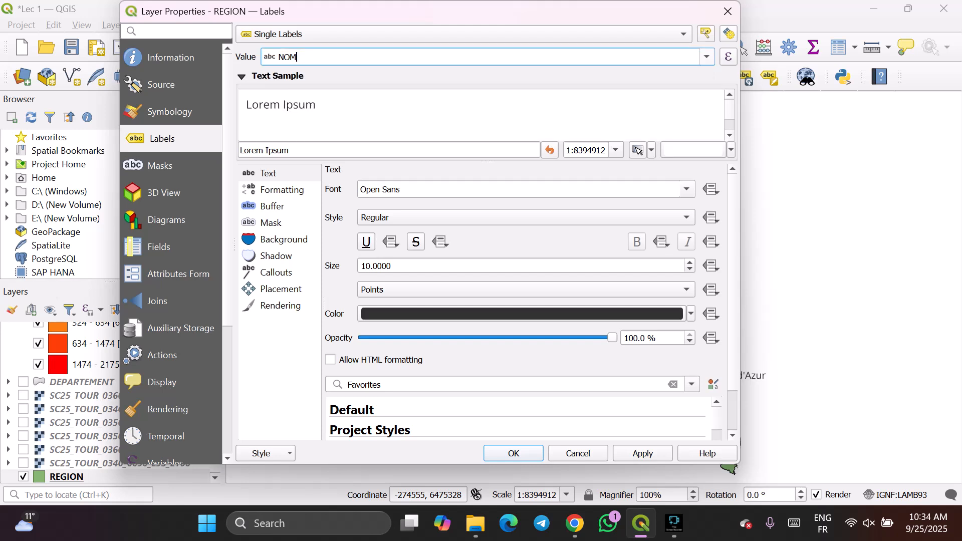
pyautogui.click(463, 34)
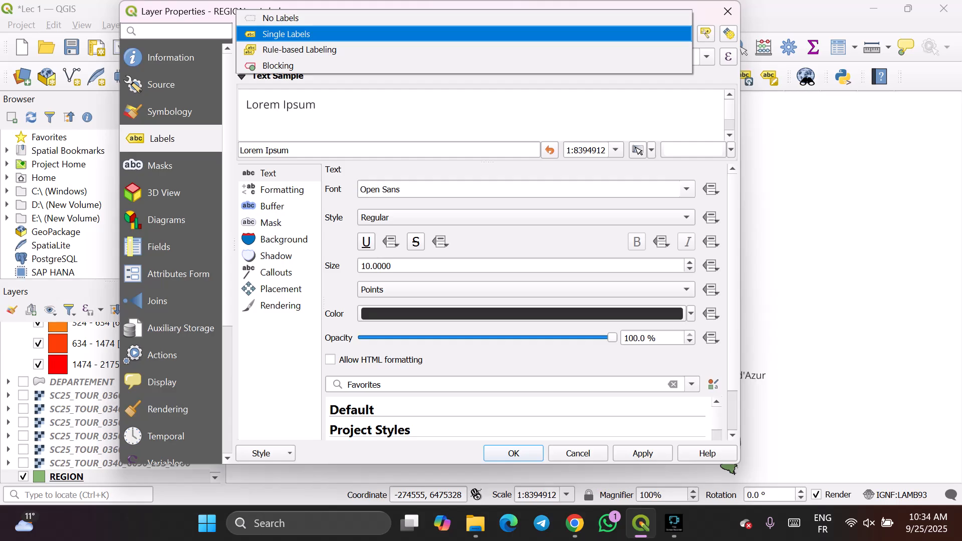
pyautogui.press('Down')
pyautogui.press('Down')
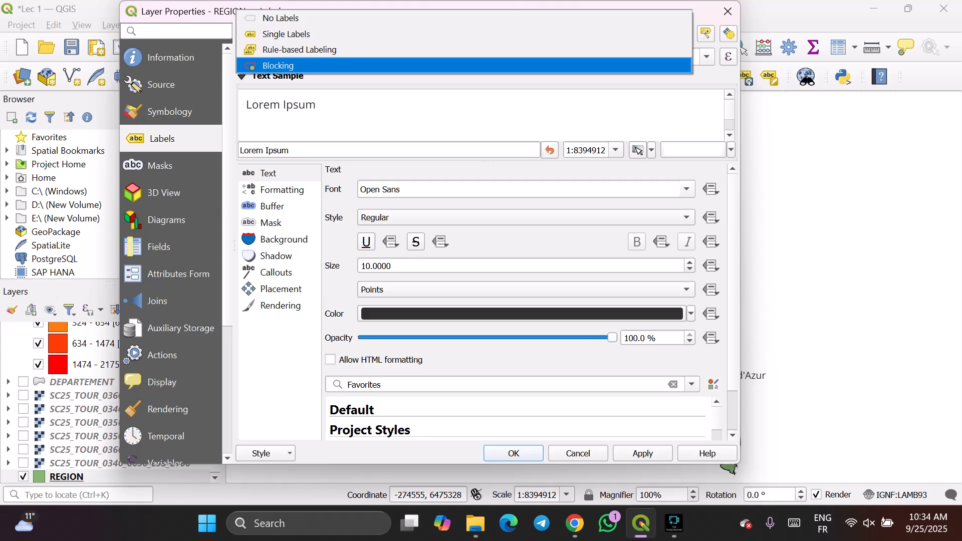
pyautogui.press('Up')
pyautogui.press('Up')
pyautogui.press('Return')
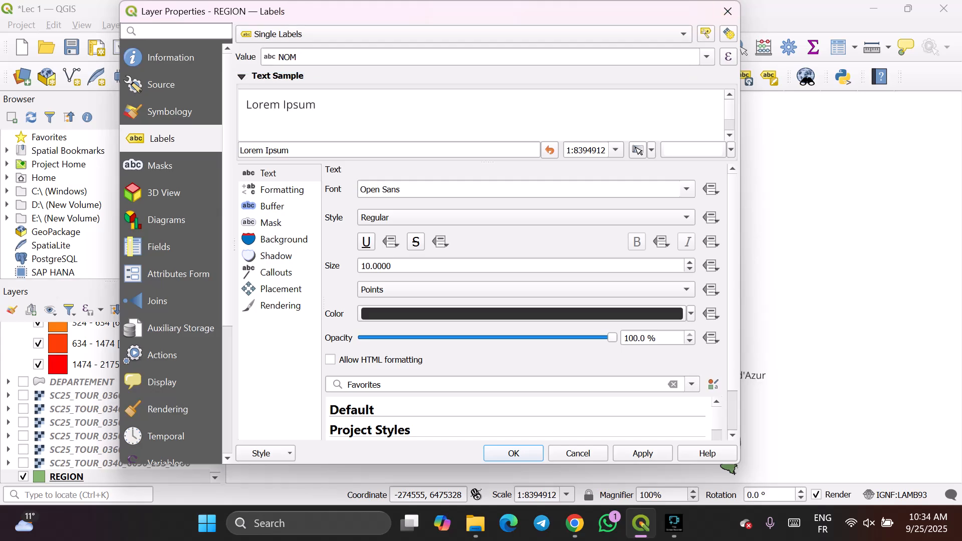
pyautogui.click(578, 453)
# Add single labels to the COMMUNE layer using the POPULATION field as the label value.
pyautogui.scroll(5, 130, 423)
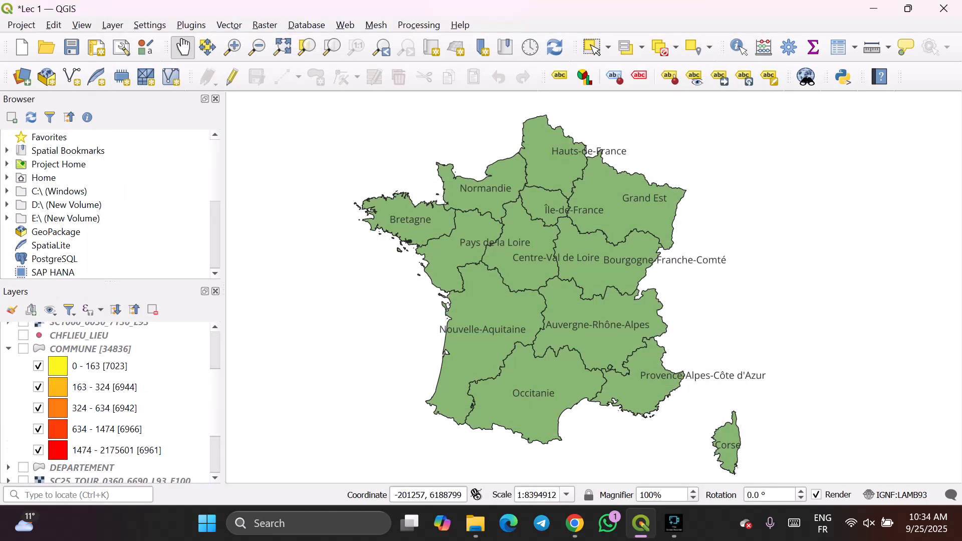
pyautogui.click(24, 392)
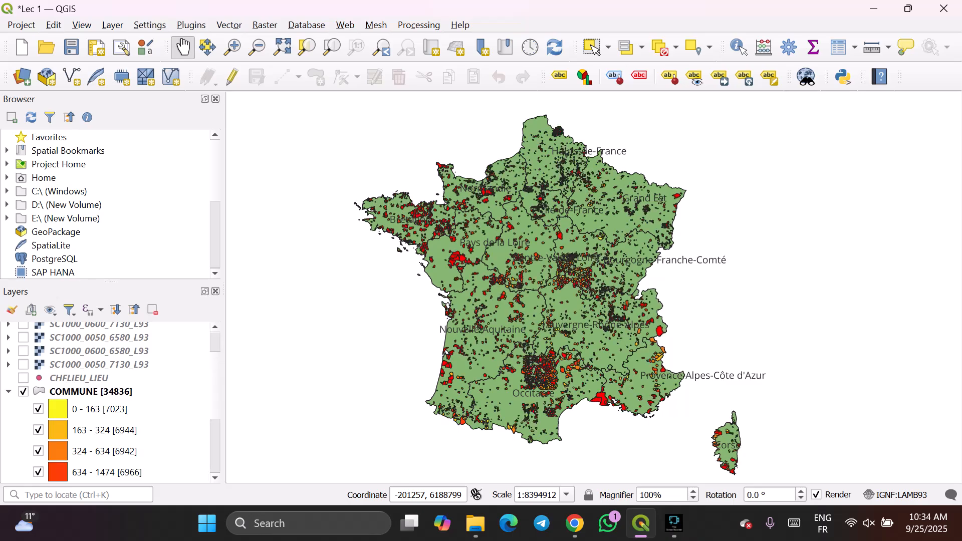
pyautogui.click(23, 392)
pyautogui.rightClick(63, 391)
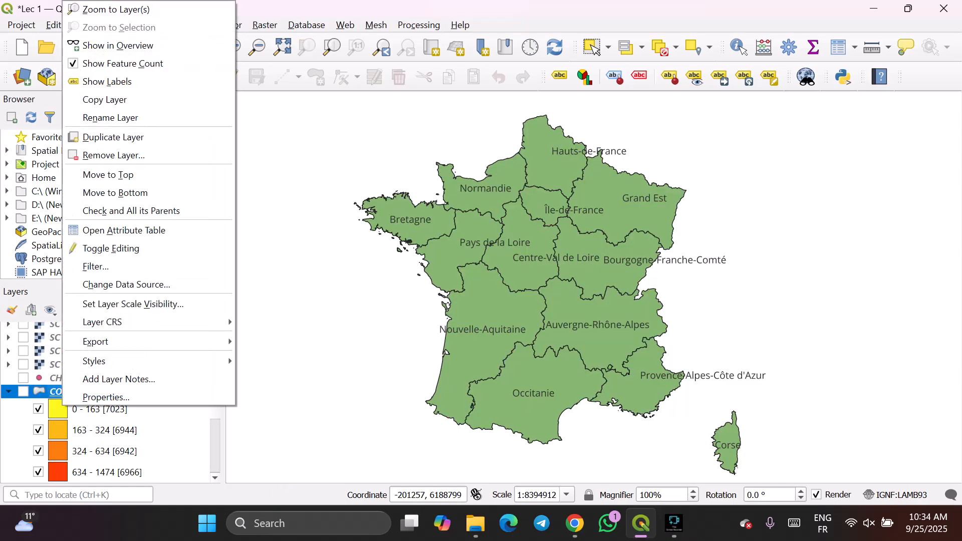
pyautogui.click(106, 396)
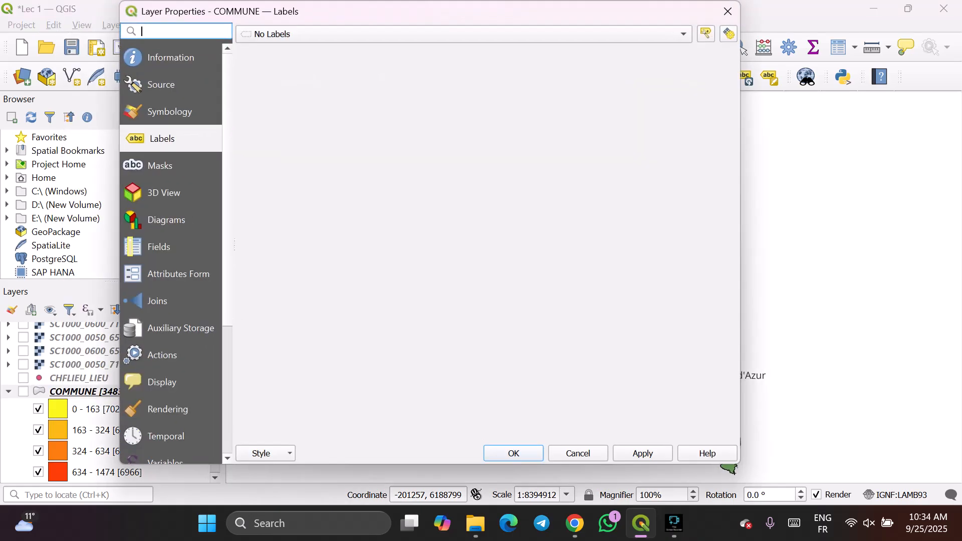
pyautogui.click(463, 34)
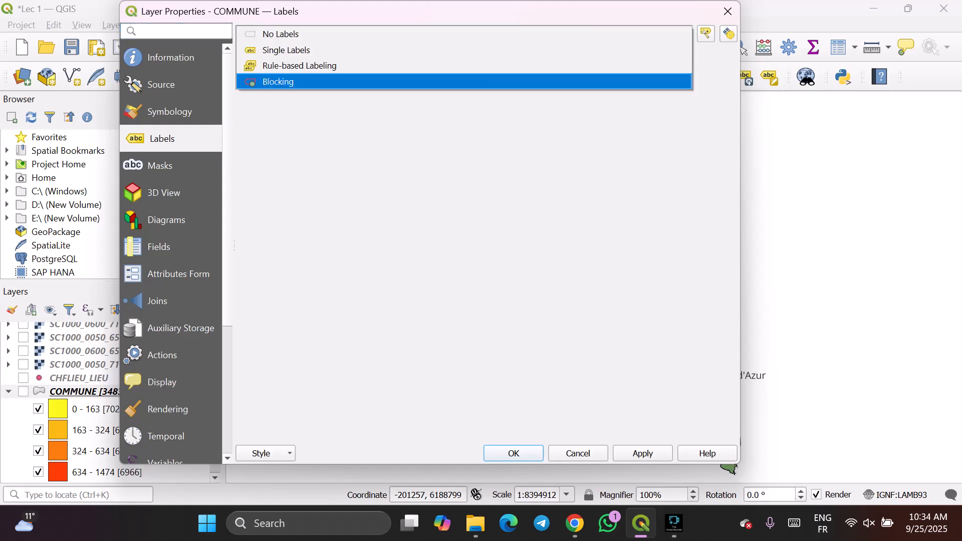
pyautogui.click(464, 130)
pyautogui.click(463, 35)
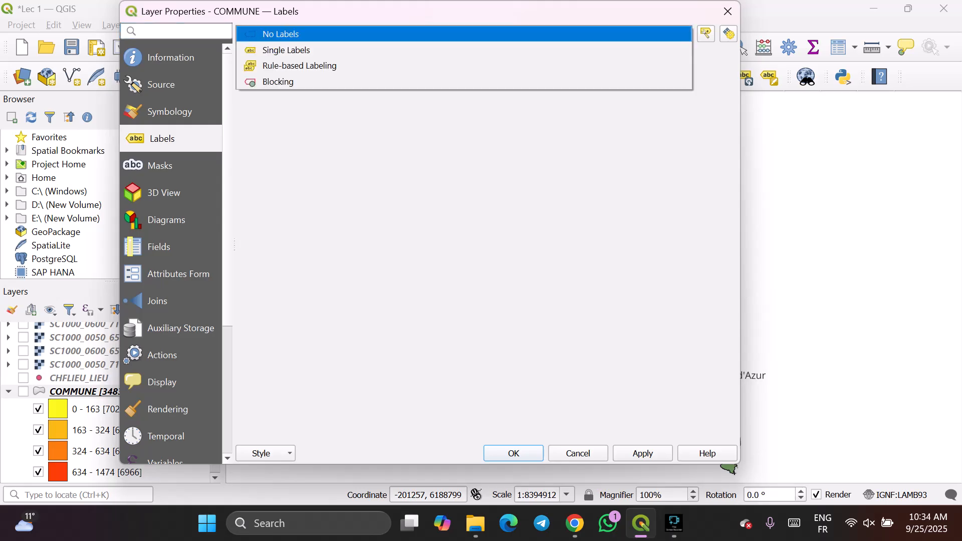
pyautogui.click(286, 50)
pyautogui.click(706, 57)
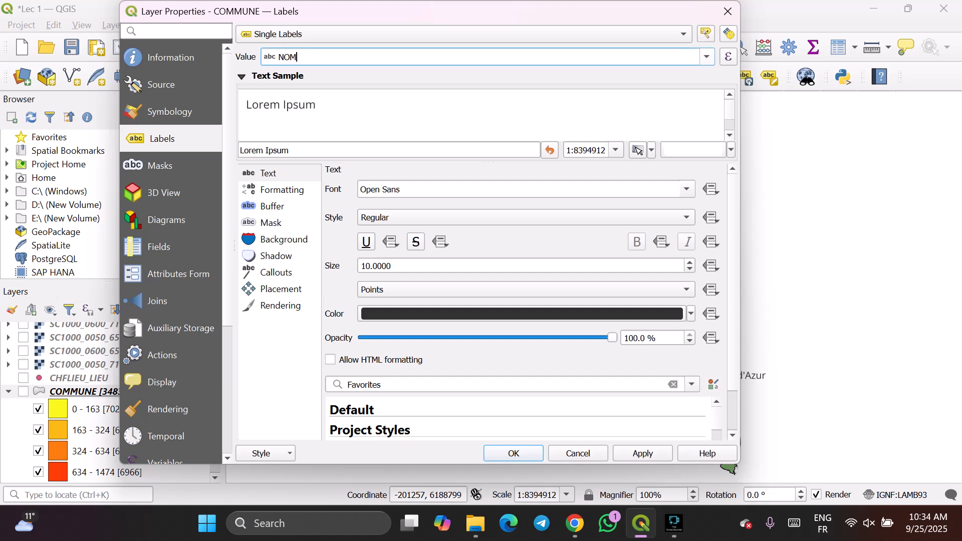
pyautogui.scroll(-1, 482, 129)
pyautogui.click(637, 149)
pyautogui.press('Return')
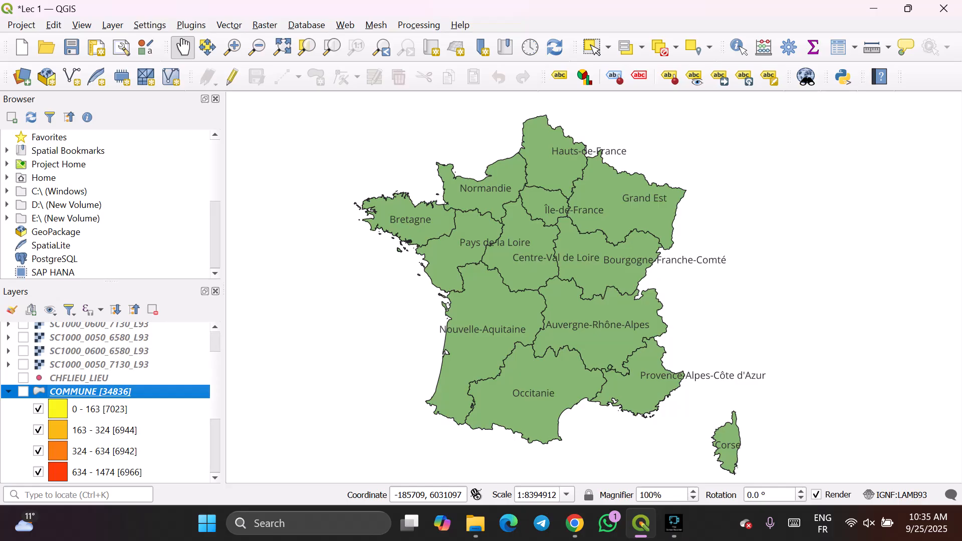
# Turn on the visibility of the COMMUNE layer over the regions.
pyautogui.press('space')
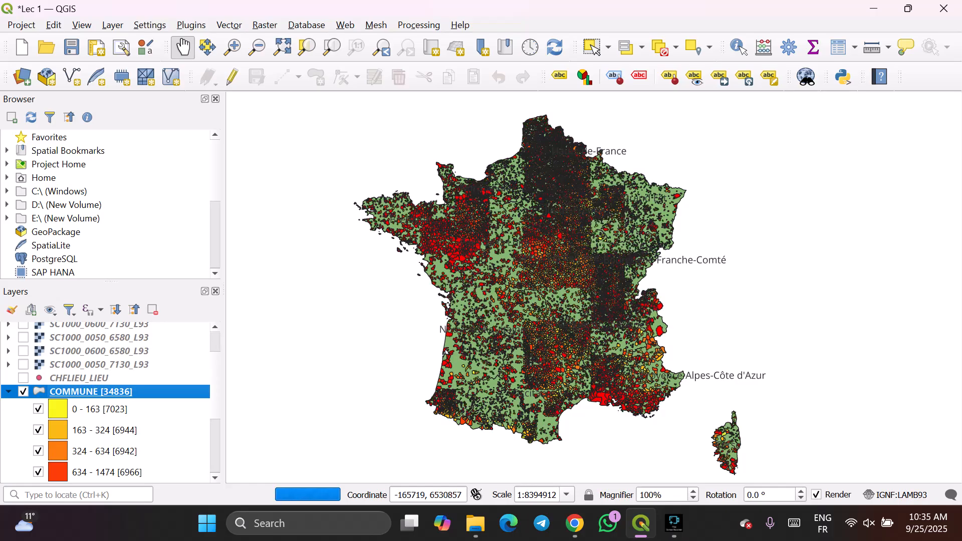
pyautogui.scroll(5, 453, 290)
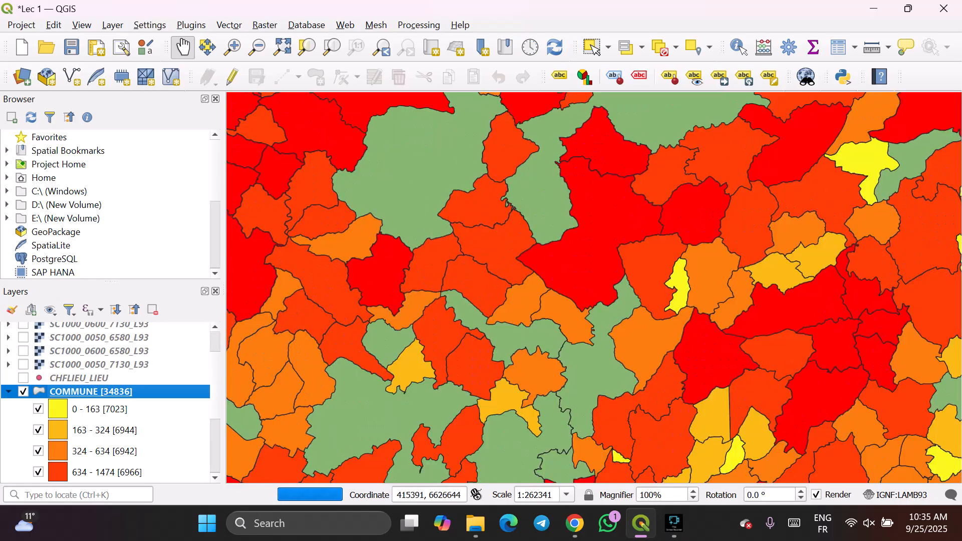
pyautogui.scroll(-4, 489, 266)
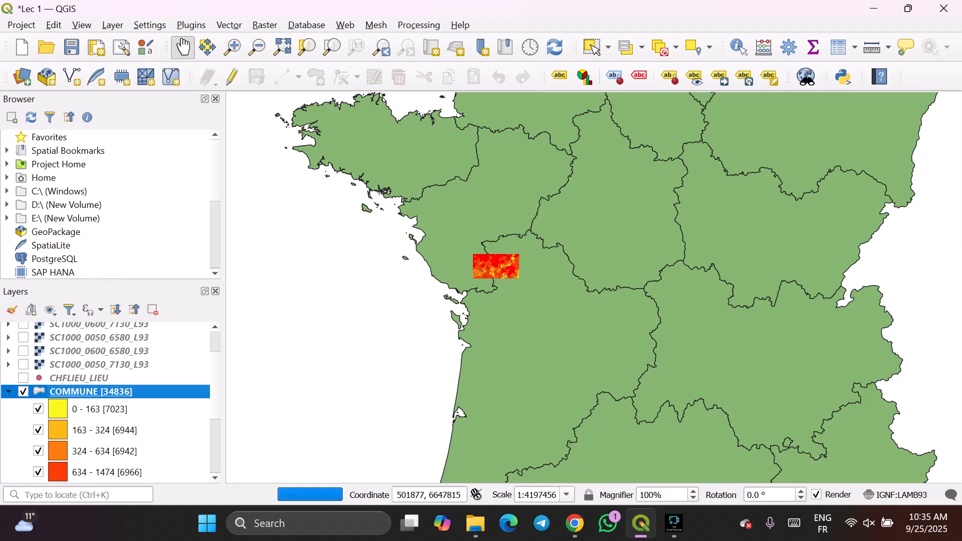
pyautogui.scroll(-1, 551, 236)
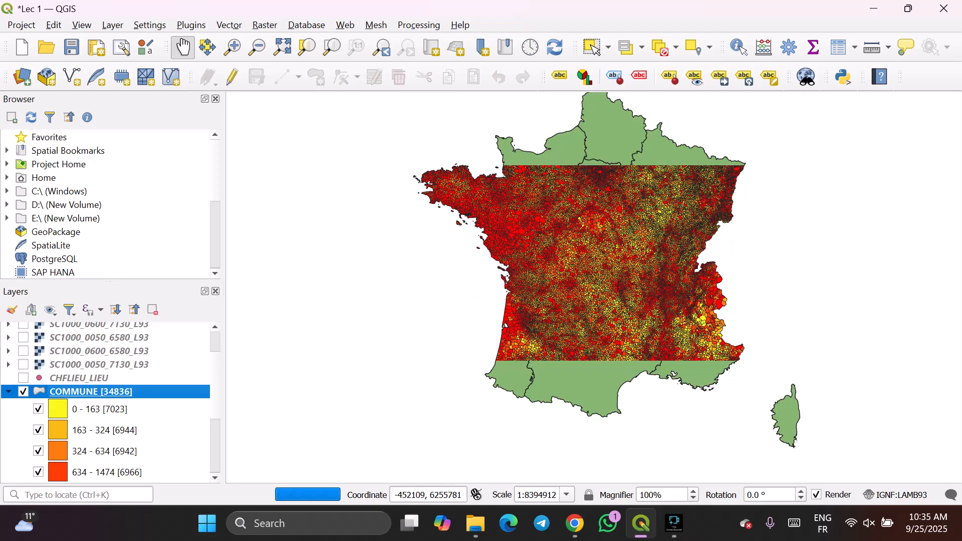
# Hide all five population classes of the COMMUNE layer and inspect the region labels underneath.
pyautogui.click(38, 409)
pyautogui.click(38, 430)
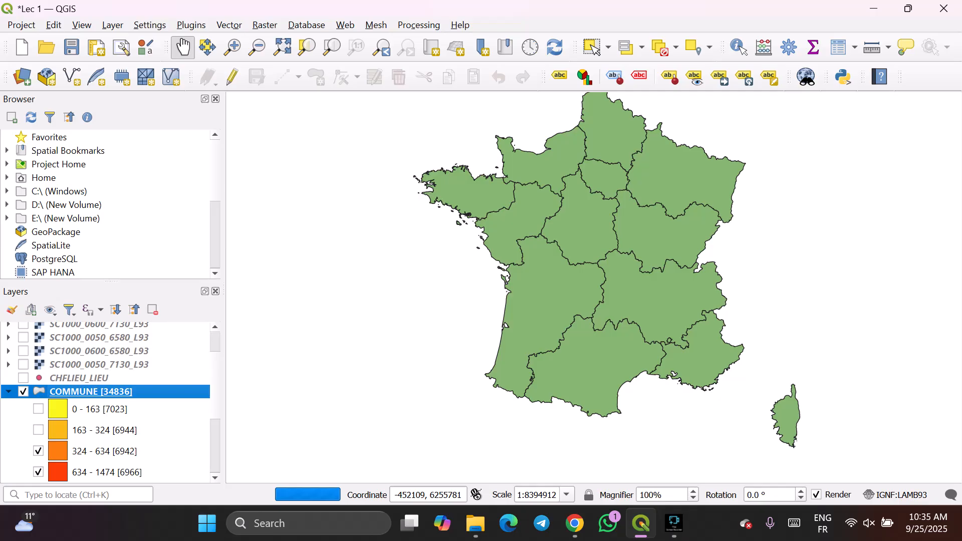
pyautogui.click(38, 450)
pyautogui.click(38, 472)
pyautogui.scroll(-1, 38, 472)
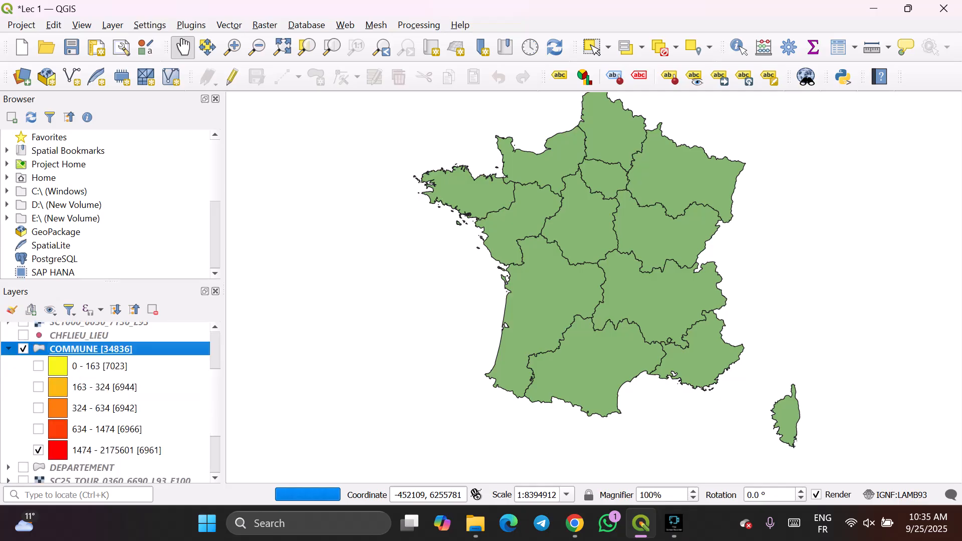
pyautogui.click(38, 450)
pyautogui.scroll(2, 606, 216)
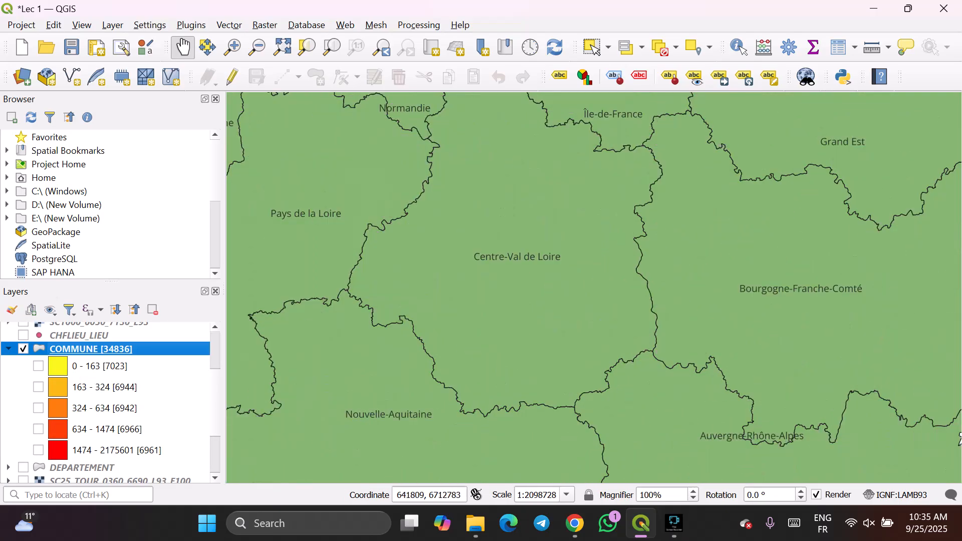
pyautogui.scroll(2, 544, 227)
pyautogui.scroll(-3, 544, 226)
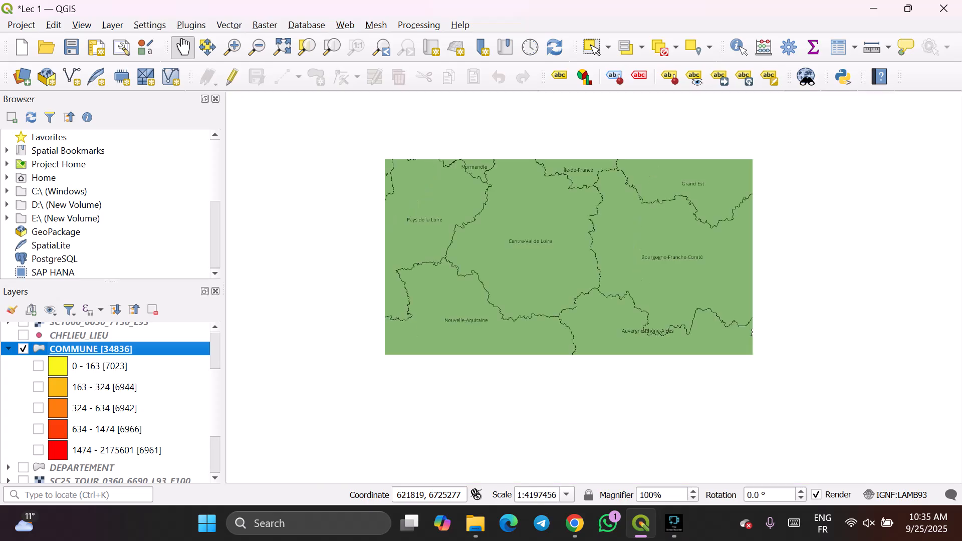
# Show all five population classes of the COMMUNE layer again and save the project.
pyautogui.click(38, 450)
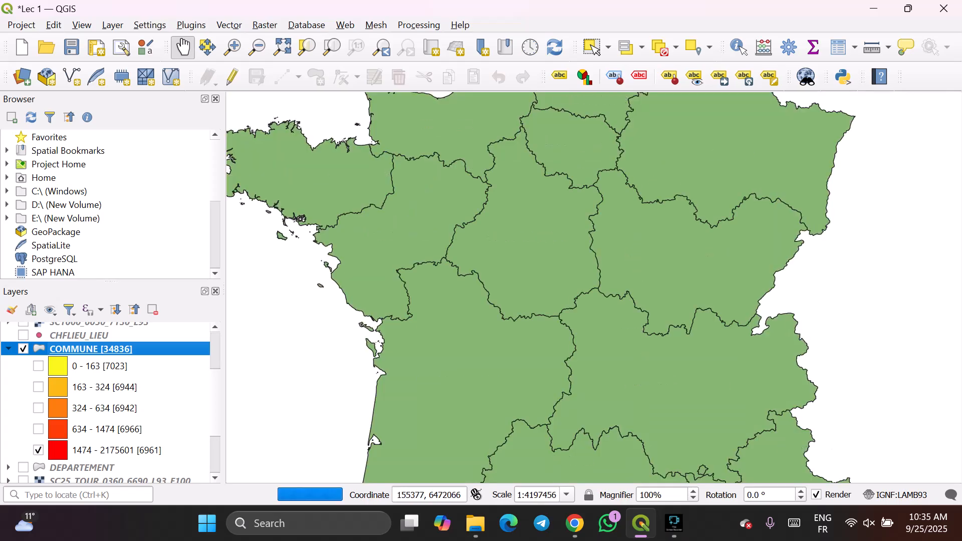
pyautogui.click(38, 428)
pyautogui.click(38, 408)
pyautogui.click(38, 387)
pyautogui.click(38, 366)
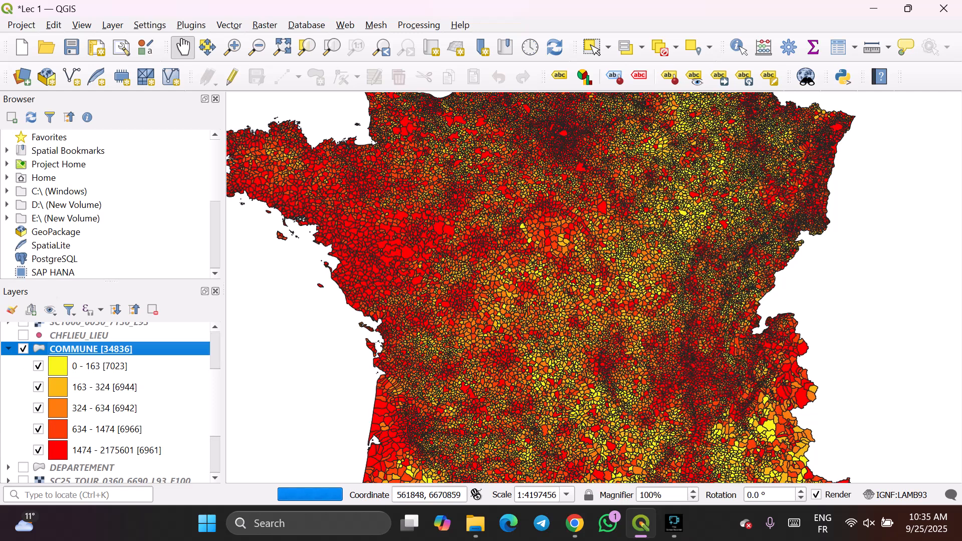
pyautogui.scroll(-1, 486, 251)
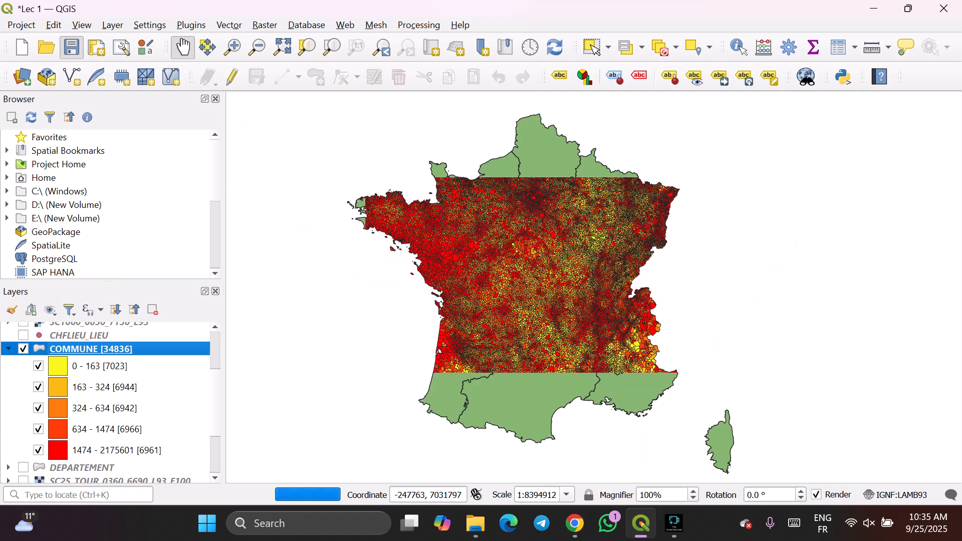
pyautogui.click(71, 47)
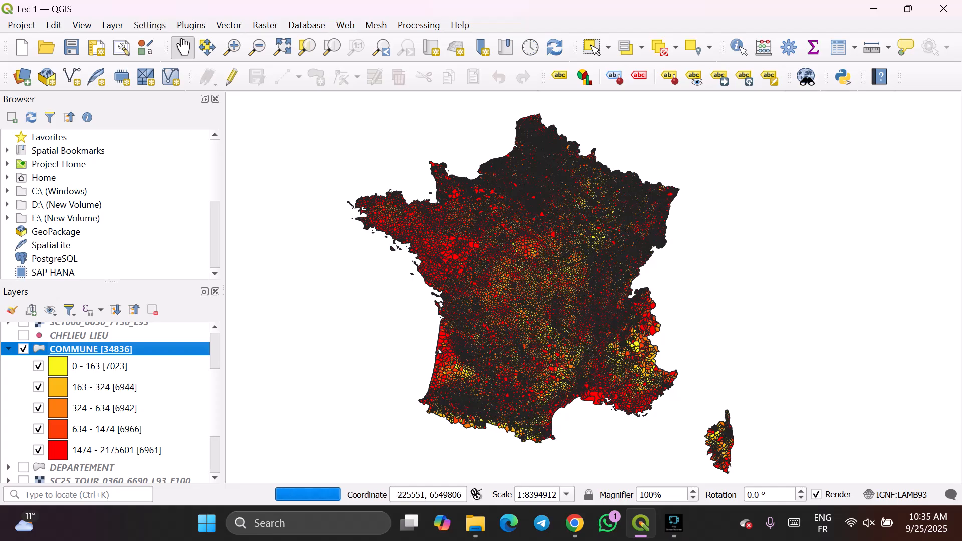
# Change the graduated colour ramp of the COMMUNE layer to Spectral and check the recoloured communes up close.
pyautogui.doubleClick(90, 349)
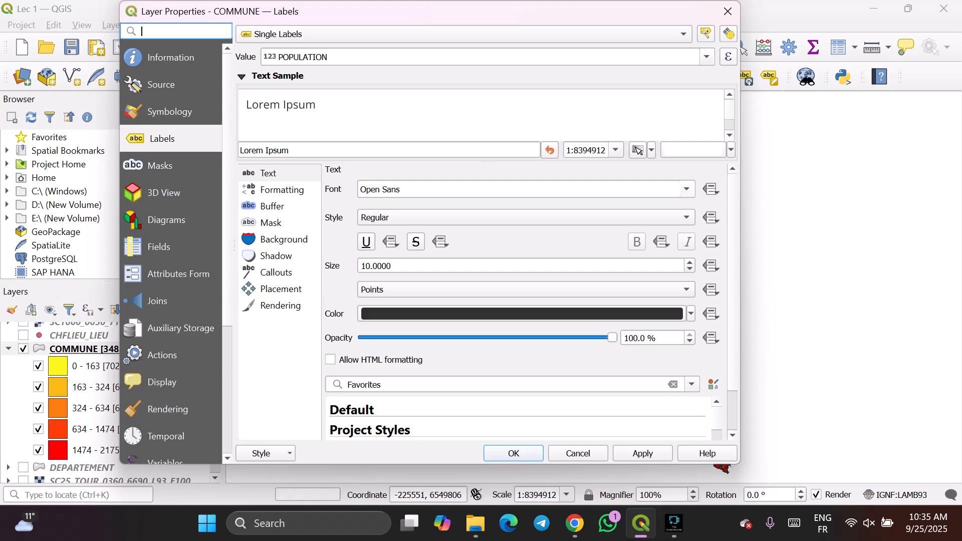
pyautogui.click(170, 112)
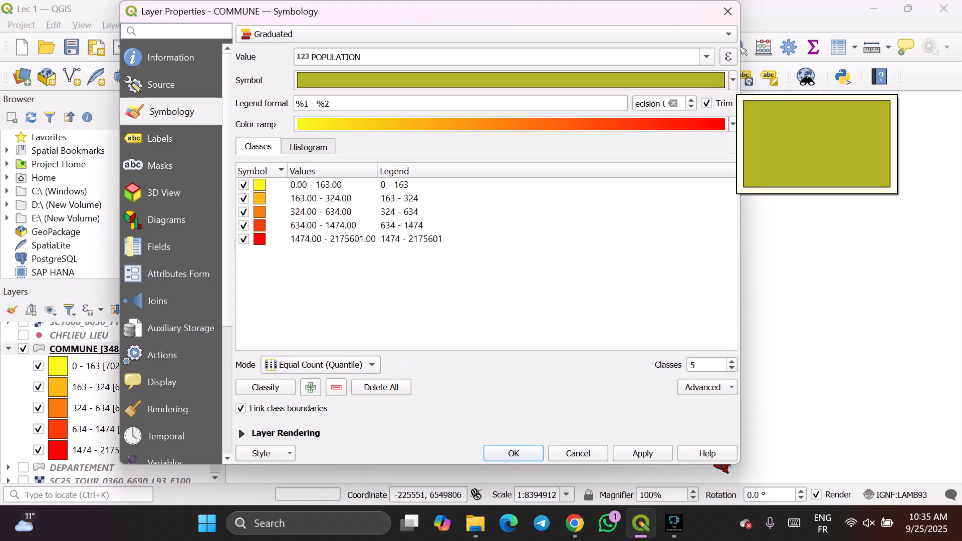
pyautogui.click(732, 123)
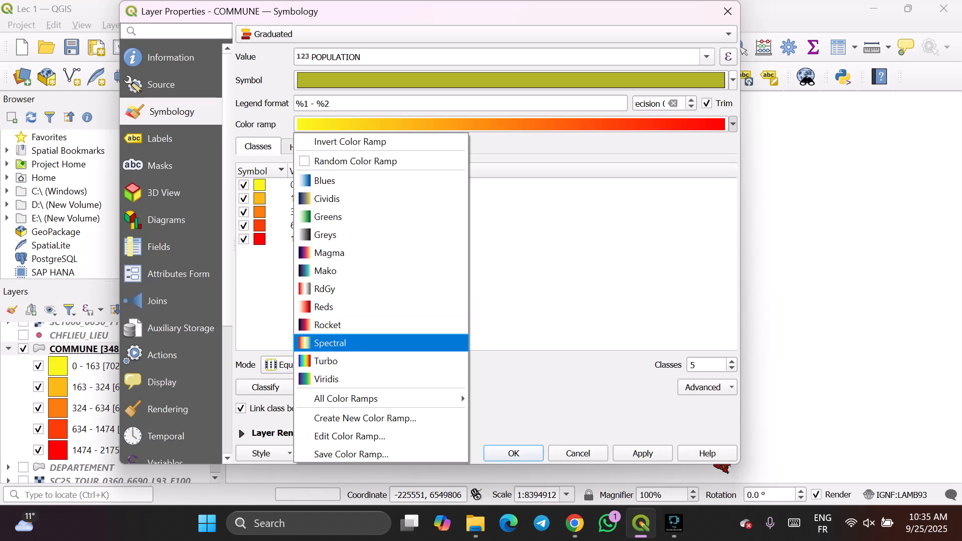
pyautogui.click(329, 343)
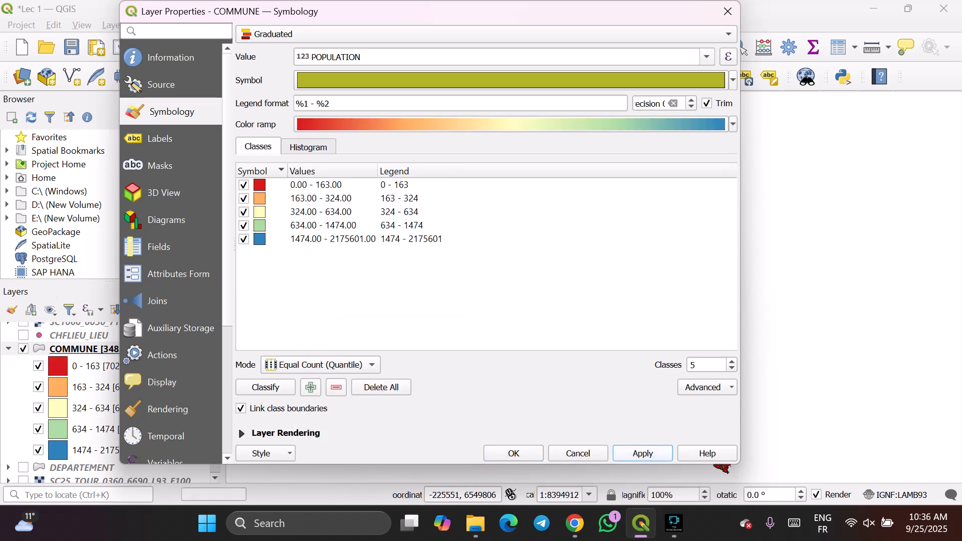
pyautogui.click(514, 453)
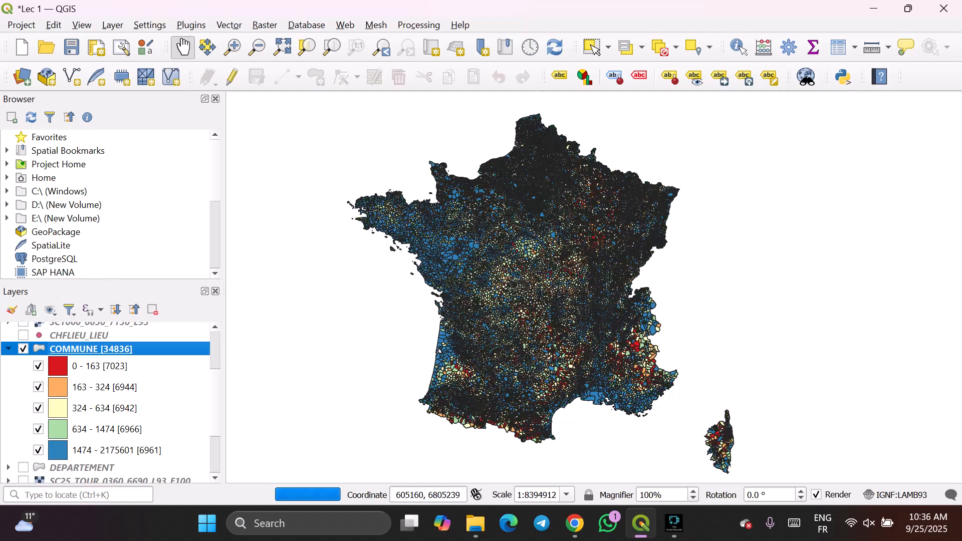
pyautogui.scroll(3, 532, 282)
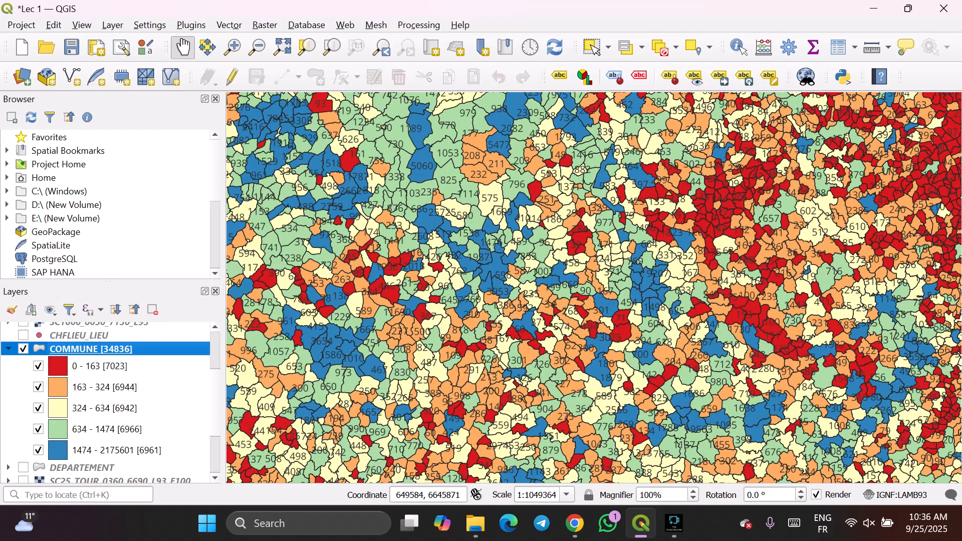
# Save the project with the recoloured COMMUNE layer.
pyautogui.scroll(-2, 482, 317)
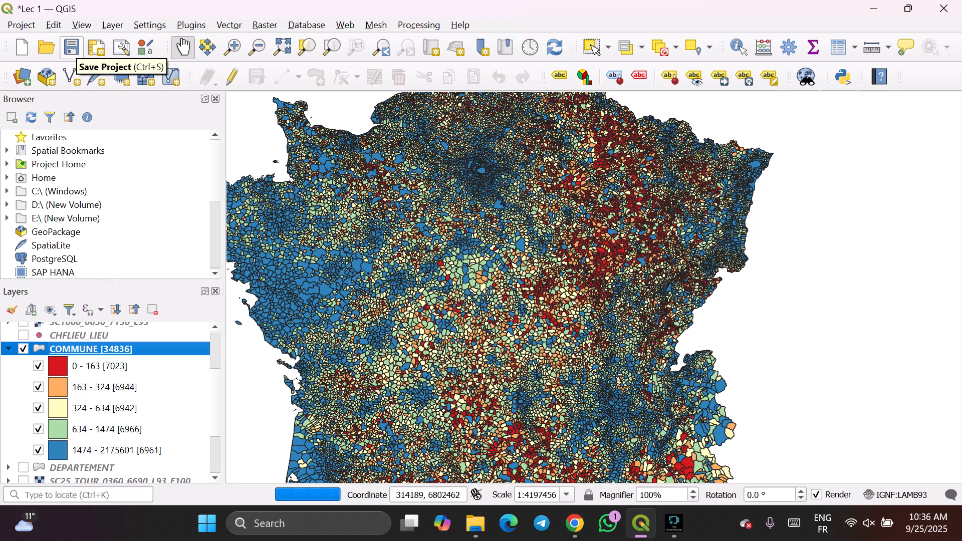
pyautogui.click(72, 48)
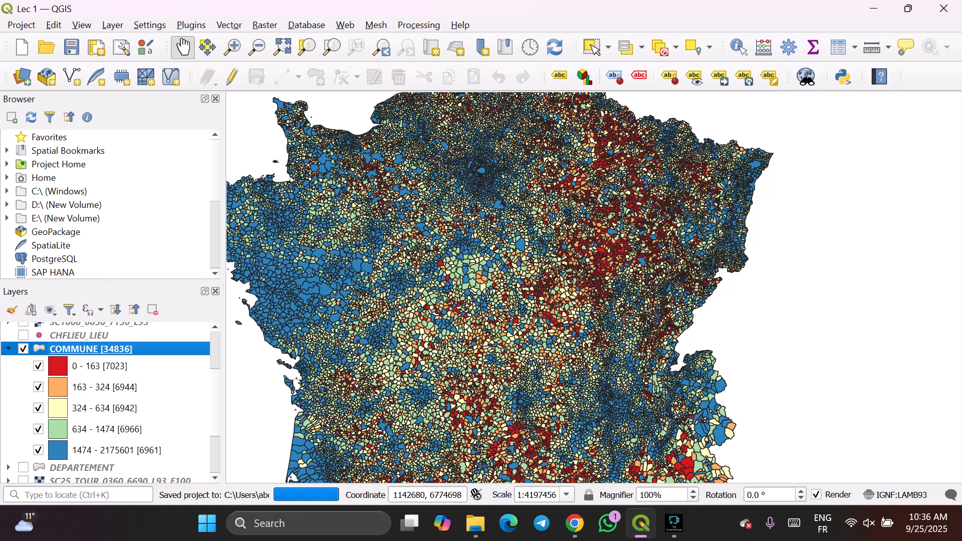
pyautogui.scroll(1, 544, 178)
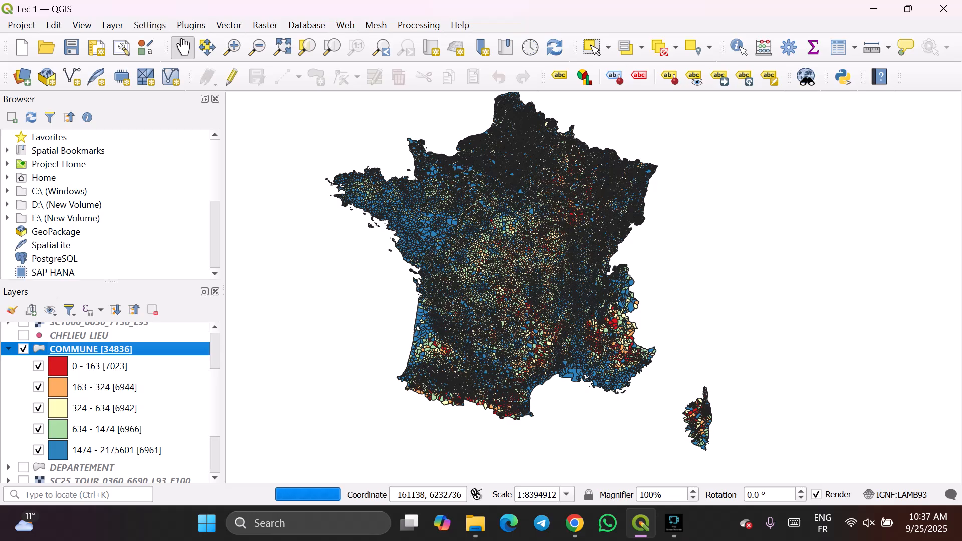
# Turn on the visibility of the BD Ortho 5m group and examine where its orthophotos lie over the communes.
pyautogui.scroll(-2, 106, 400)
pyautogui.scroll(4, 105, 401)
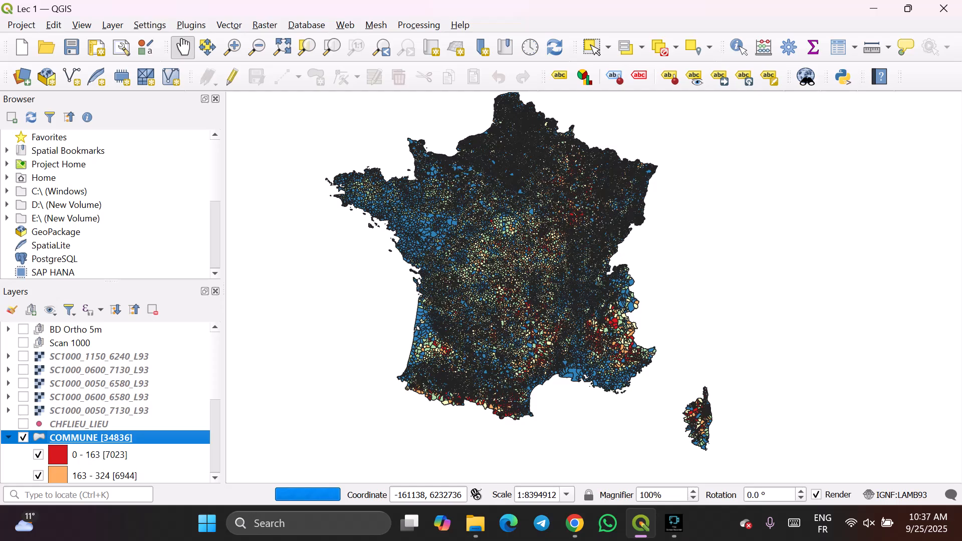
pyautogui.click(8, 330)
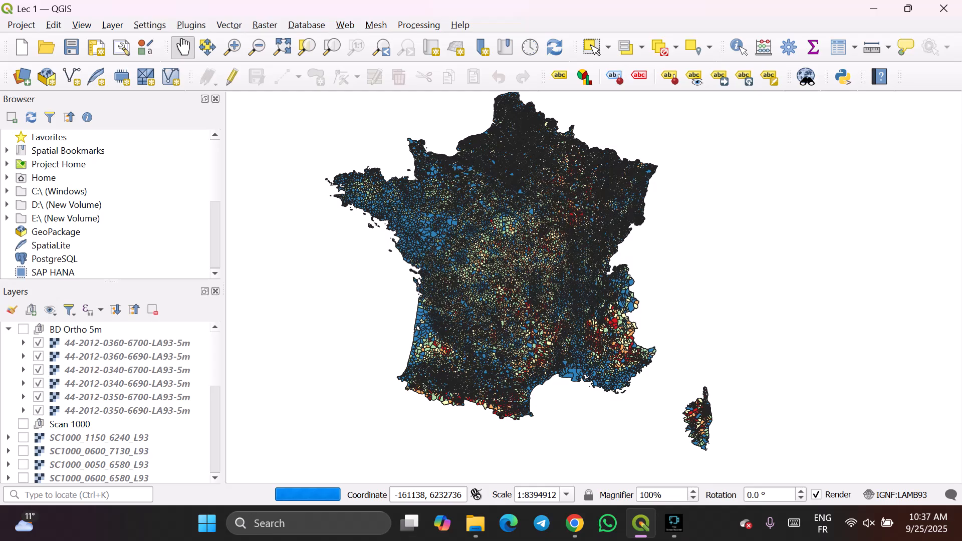
pyautogui.click(23, 330)
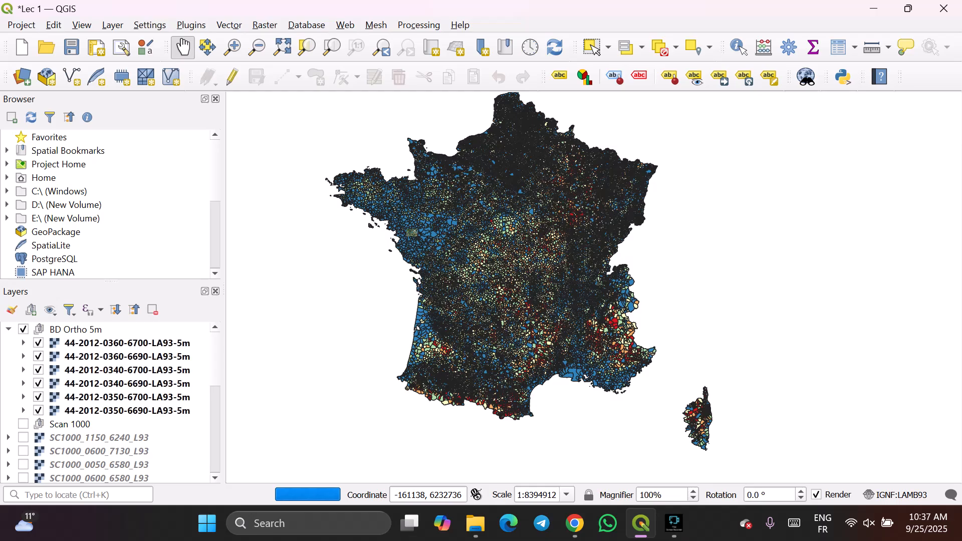
pyautogui.scroll(3, 396, 242)
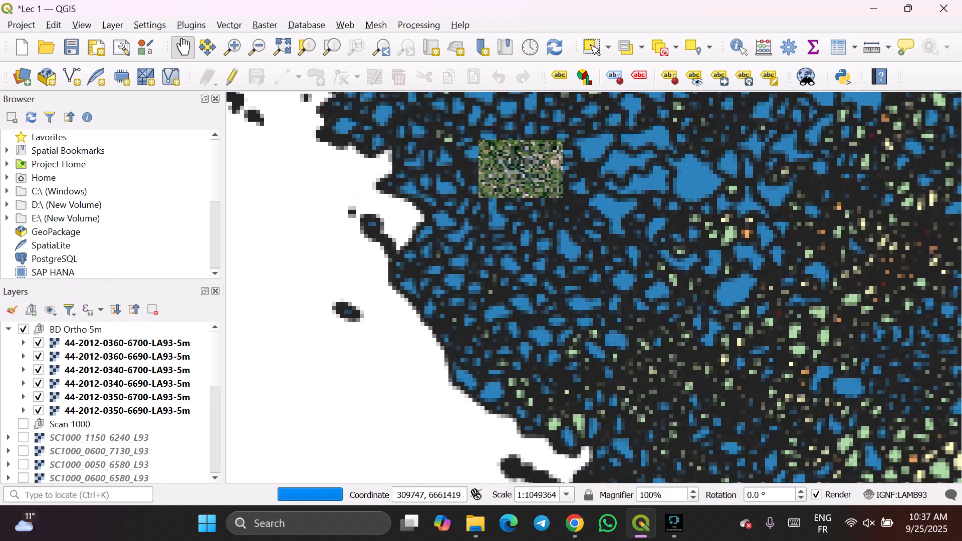
pyautogui.scroll(1, 396, 244)
pyautogui.moveTo(607, 158); pyautogui.dragTo(564, 292)
pyautogui.scroll(1, 597, 217)
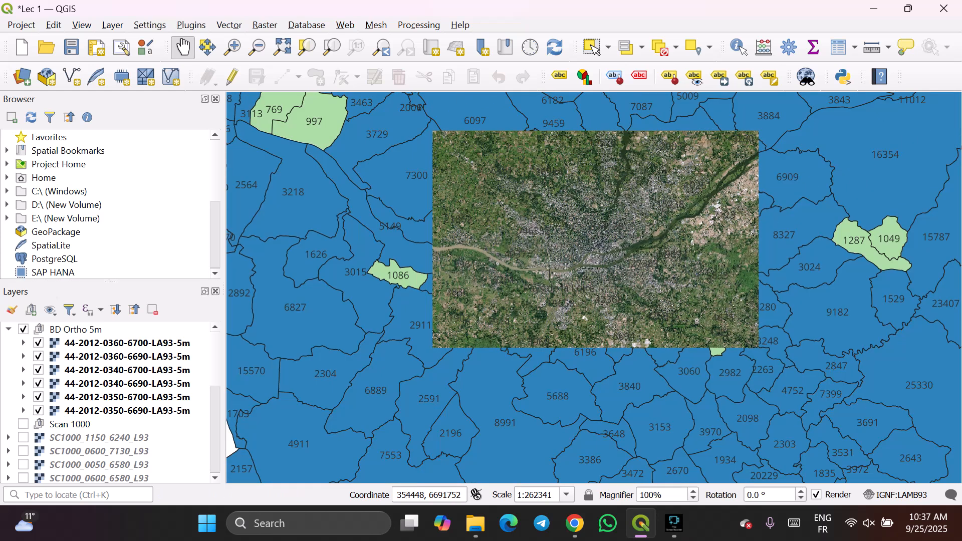
# Turn off the visibility of the REGION layer.
pyautogui.scroll(-2, 111, 401)
pyautogui.scroll(-3, 110, 401)
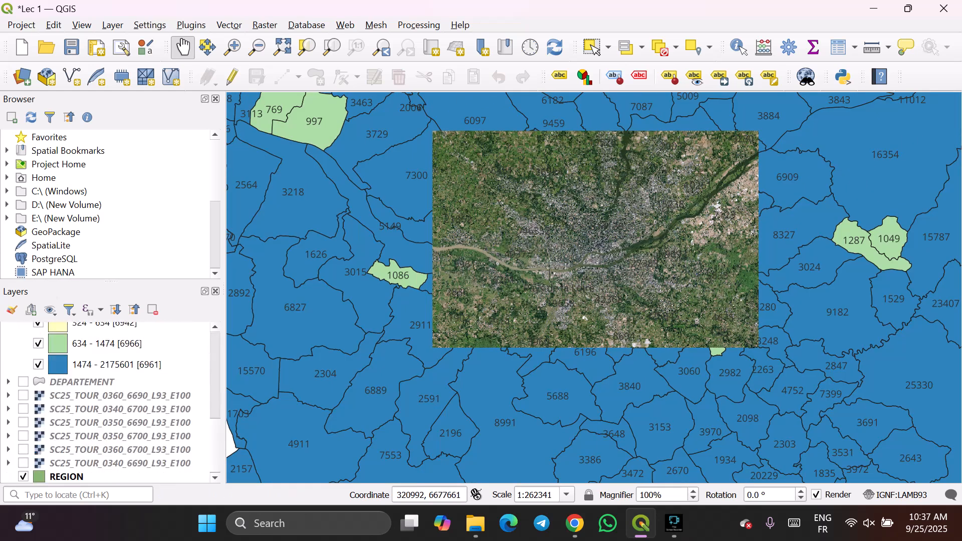
pyautogui.click(23, 476)
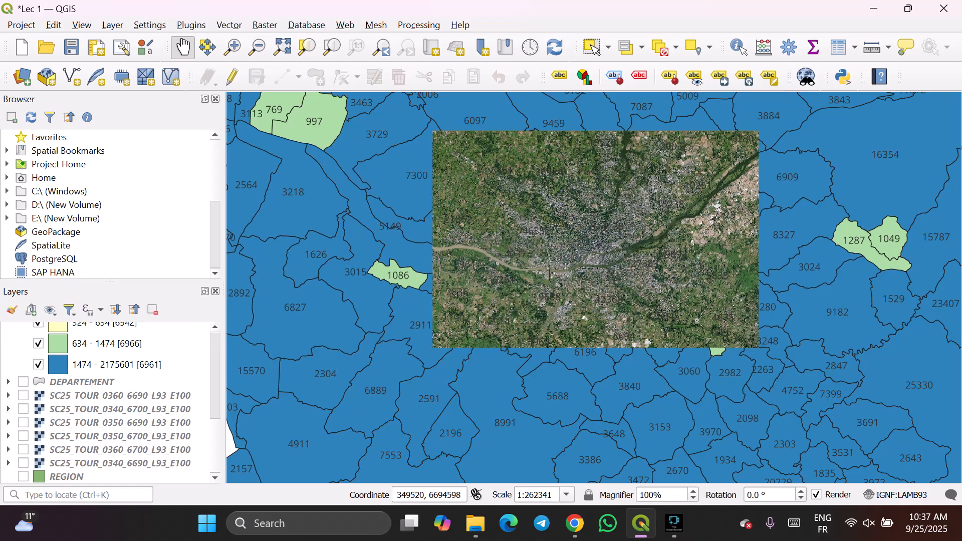
# Inspect the orthophoto imagery of the city up close, then hide the BD Ortho 5m group again.
pyautogui.scroll(1, 538, 190)
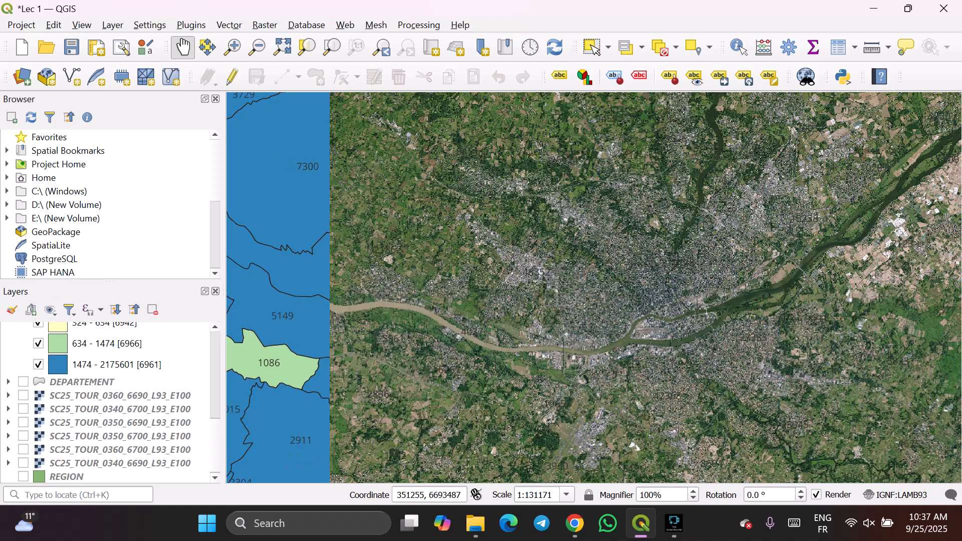
pyautogui.scroll(1, 691, 246)
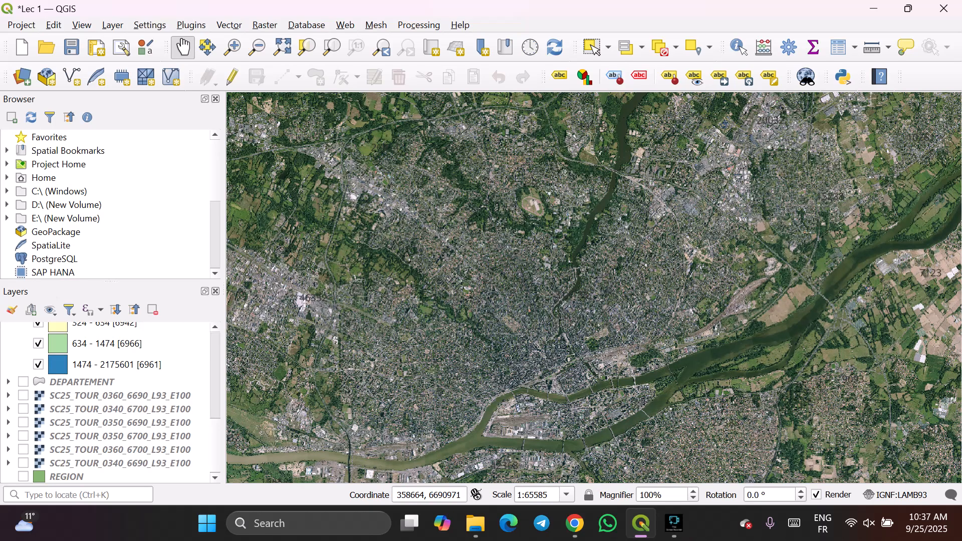
pyautogui.scroll(2, 681, 308)
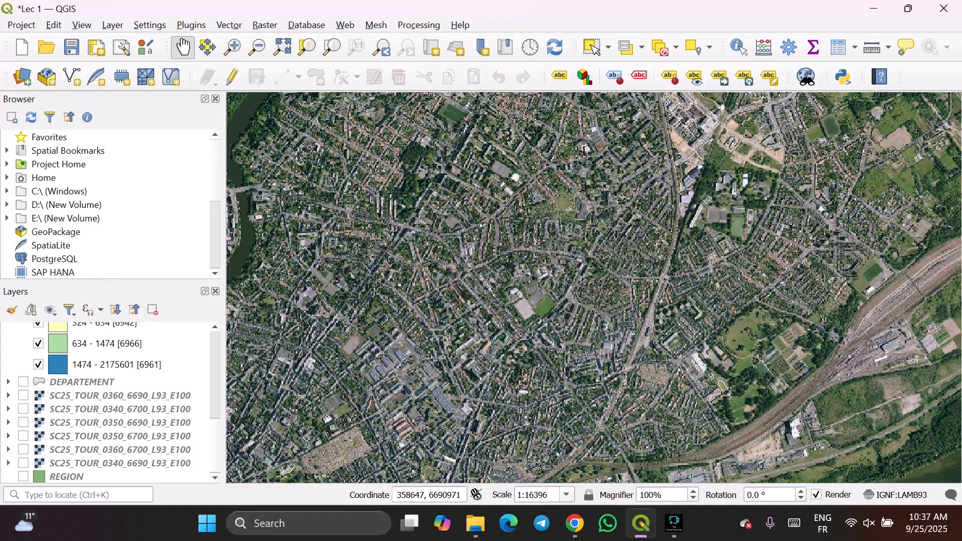
pyautogui.scroll(2, 105, 401)
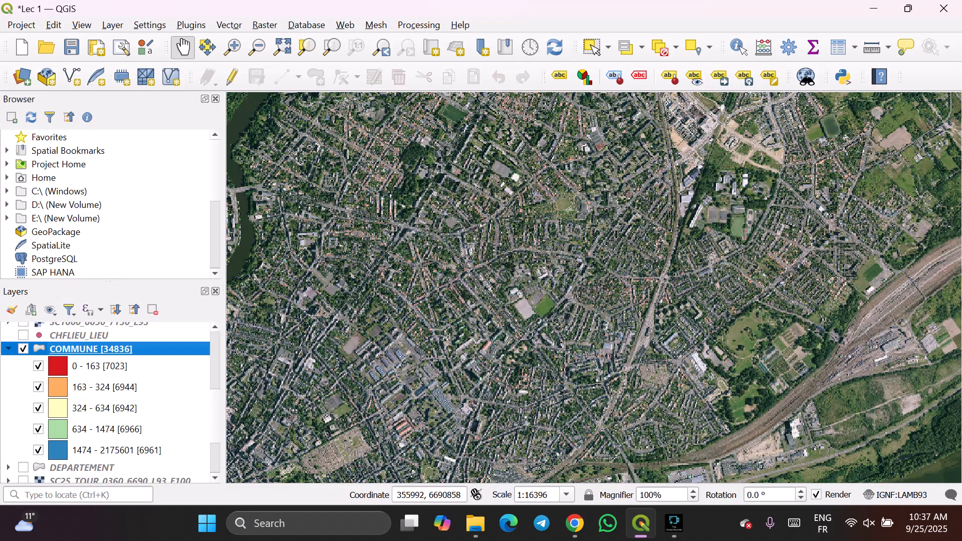
pyautogui.scroll(4, 105, 401)
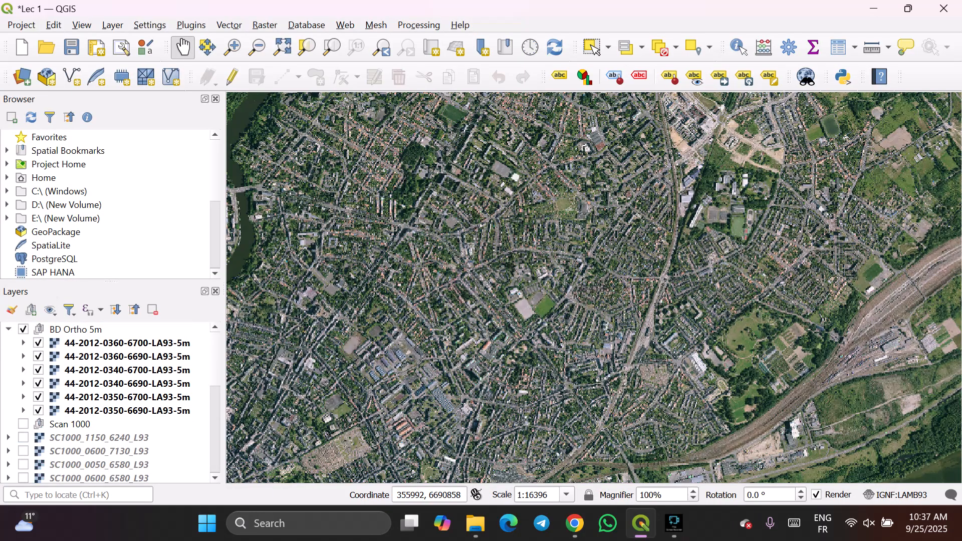
pyautogui.click(23, 329)
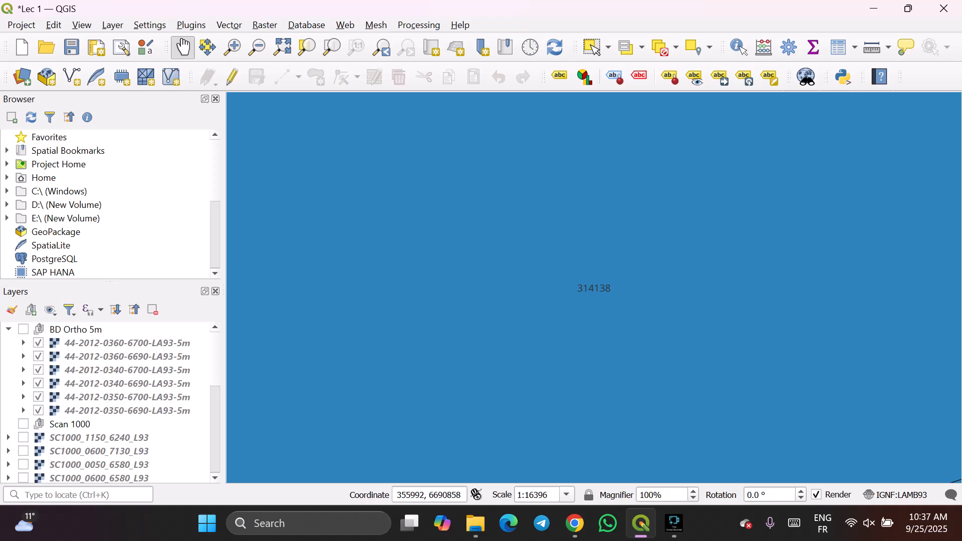
# Turn on the visibility of all six SC25_TOUR raster layers below the DEPARTEMENT layer.
pyautogui.scroll(-4, 110, 401)
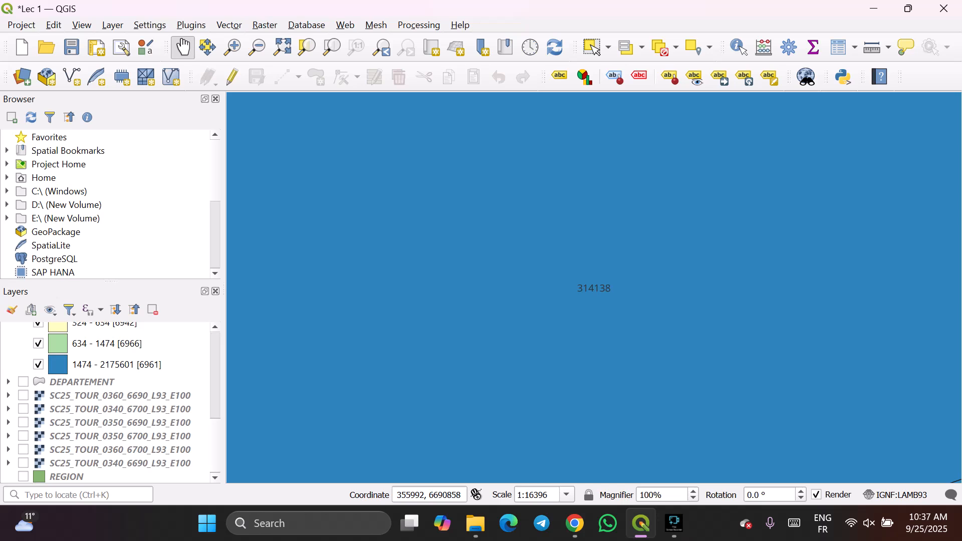
pyautogui.click(23, 395)
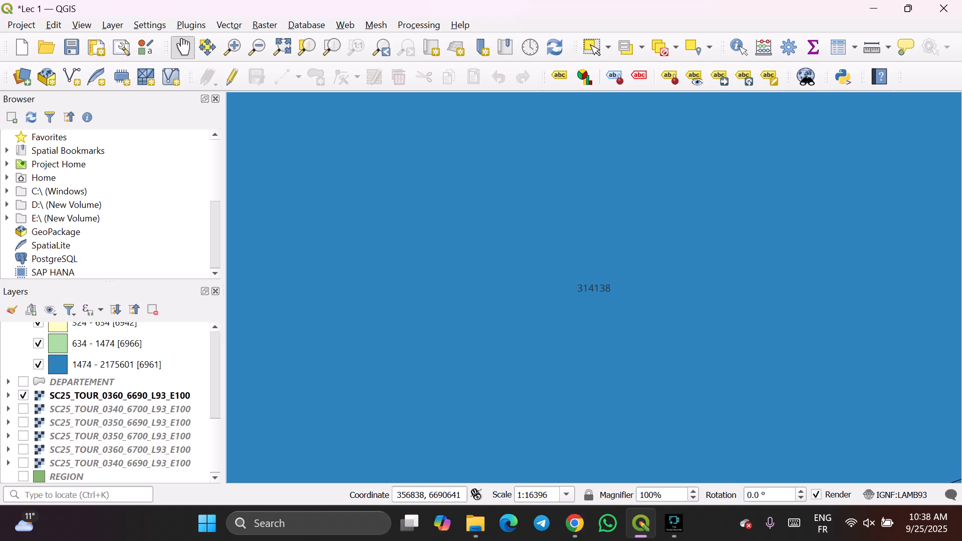
pyautogui.click(23, 409)
pyautogui.click(23, 423)
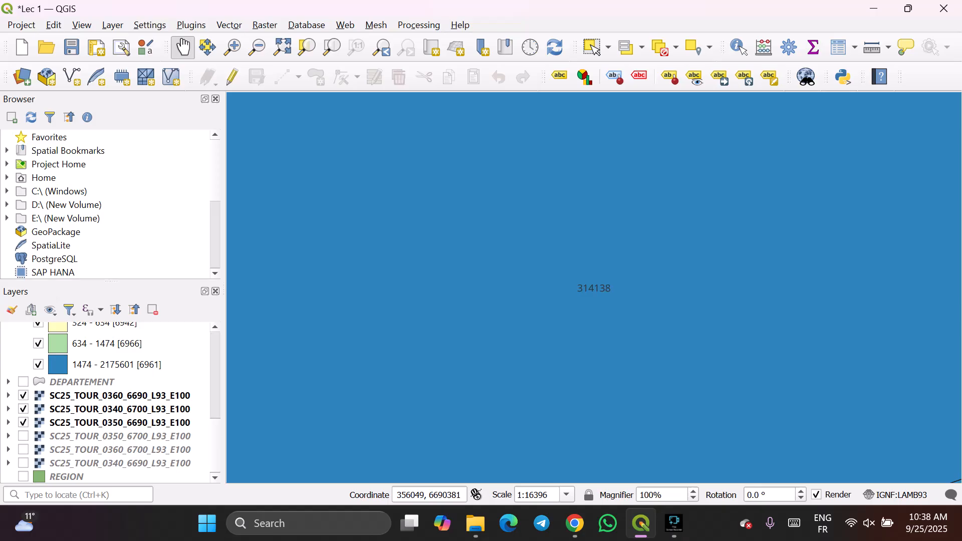
pyautogui.click(23, 437)
pyautogui.click(23, 450)
pyautogui.click(23, 463)
pyautogui.scroll(-3, 388, 359)
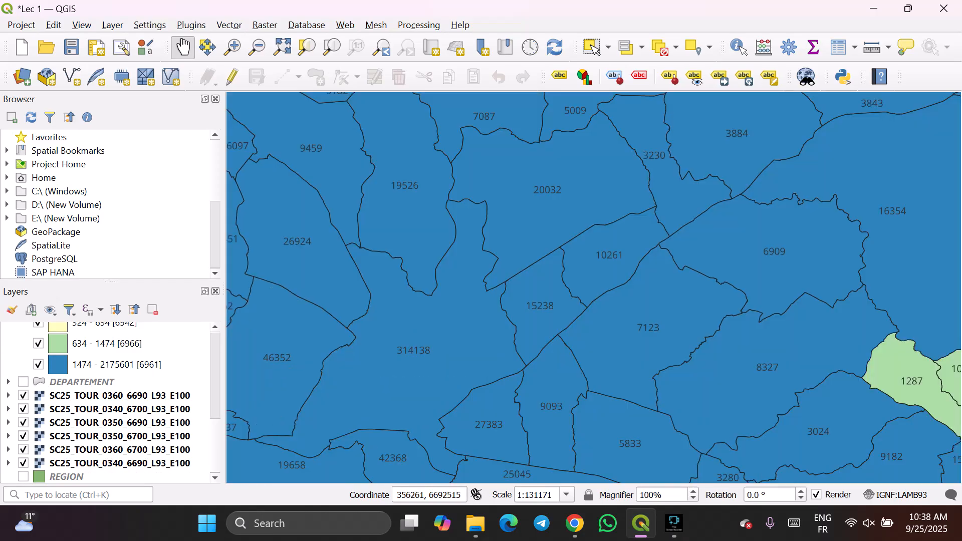
pyautogui.scroll(-2, 440, 310)
pyautogui.scroll(-1, 466, 306)
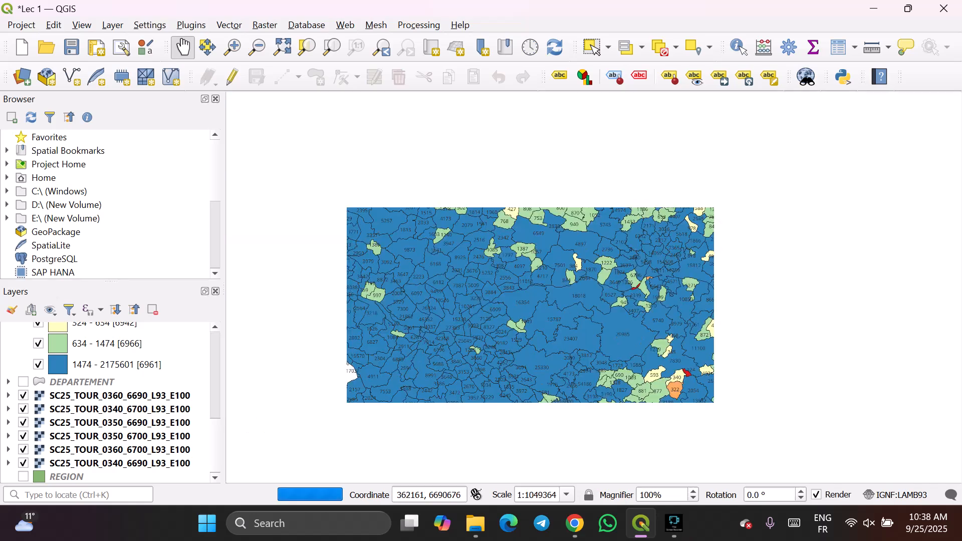
pyautogui.scroll(-1, 487, 310)
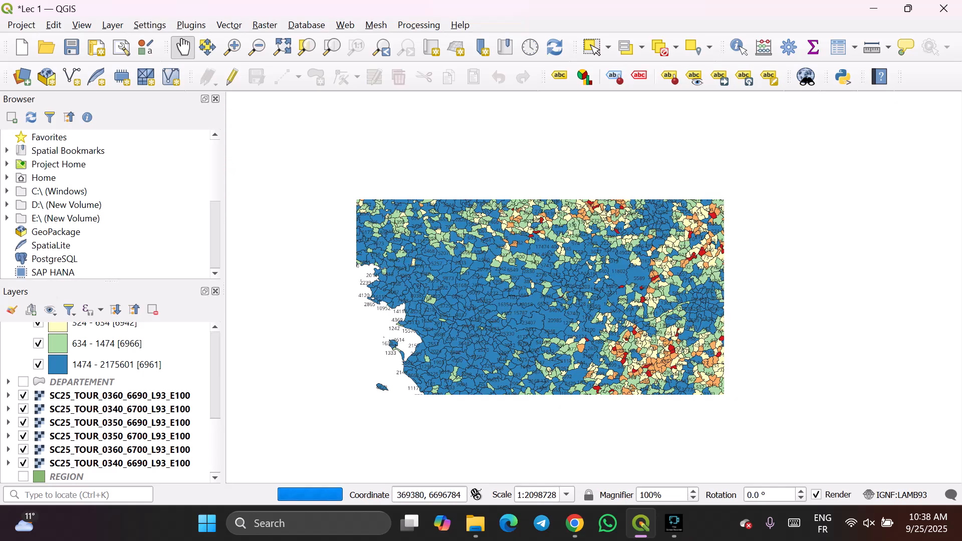
pyautogui.scroll(-1, 487, 309)
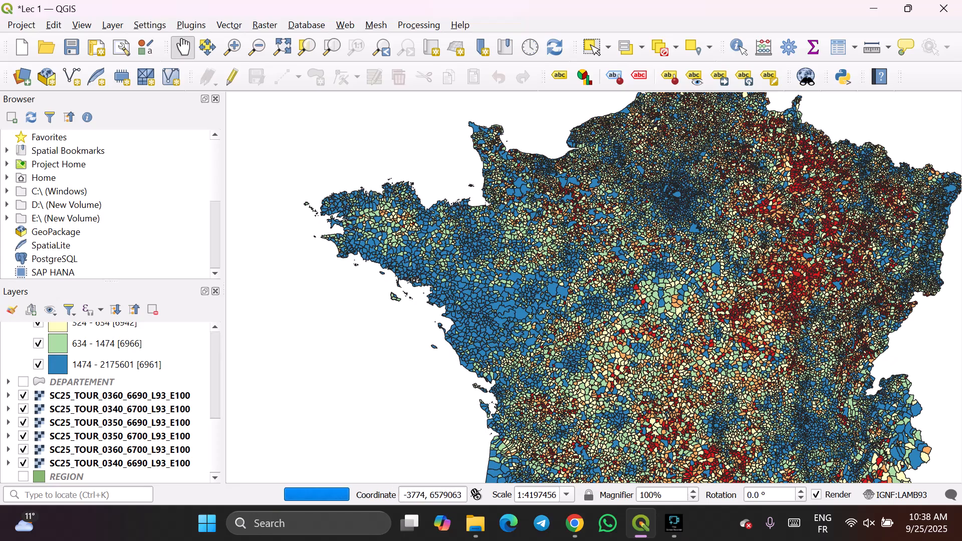
# Hide the COMMUNE layer and examine the uncovered SC25_TOUR scan maps up close.
pyautogui.scroll(3, 110, 401)
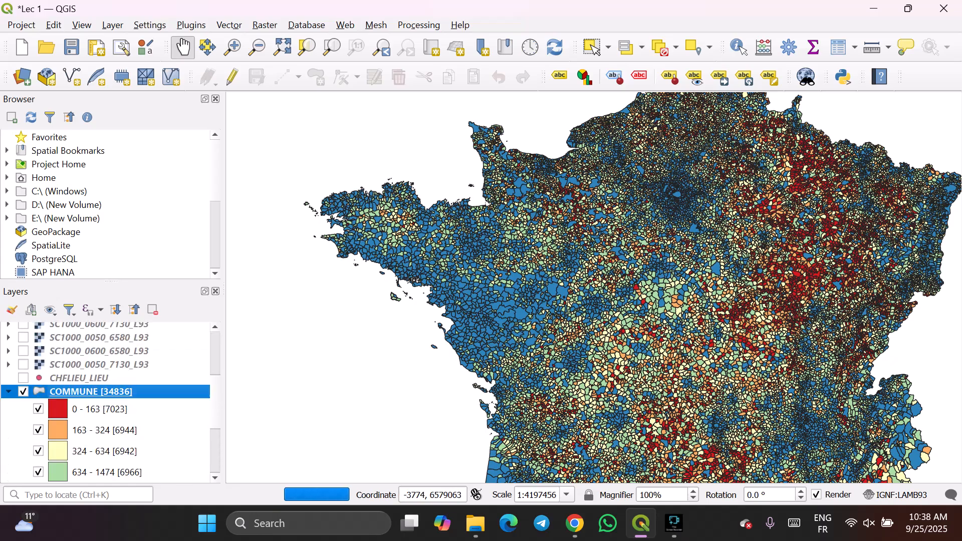
pyautogui.click(23, 392)
pyautogui.scroll(6, 469, 334)
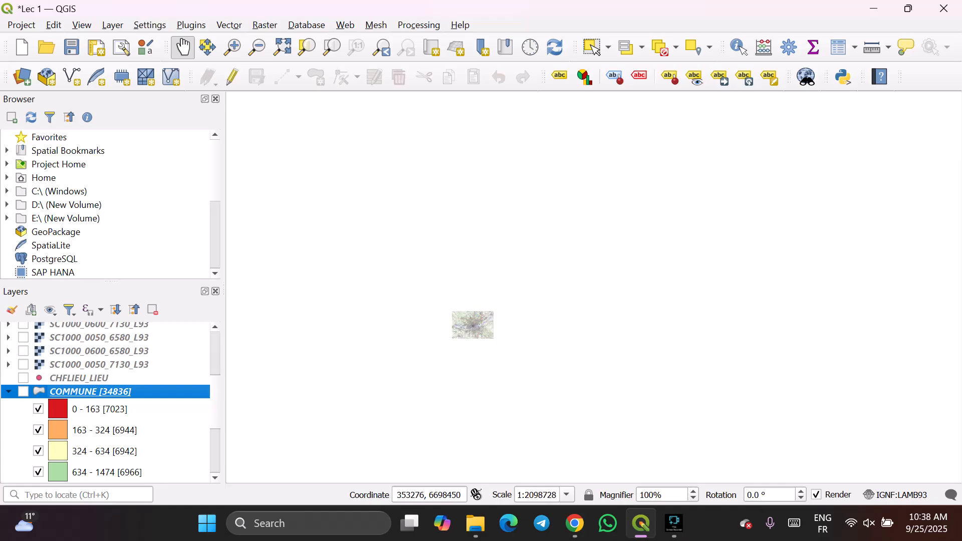
pyautogui.moveTo(537, 149); pyautogui.dragTo(533, 229)
pyautogui.scroll(1, 548, 209)
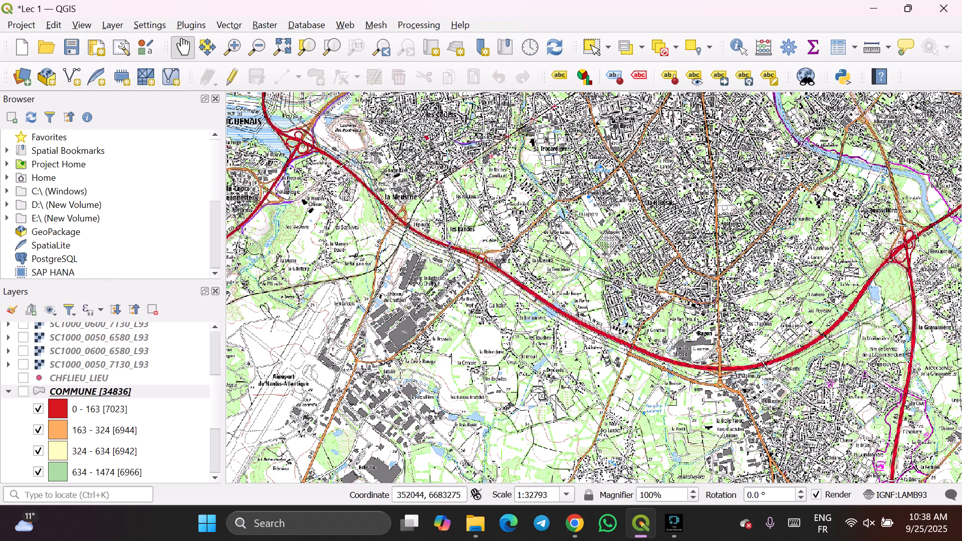
# Add a new layer group named Scan.
pyautogui.scroll(-3, 110, 400)
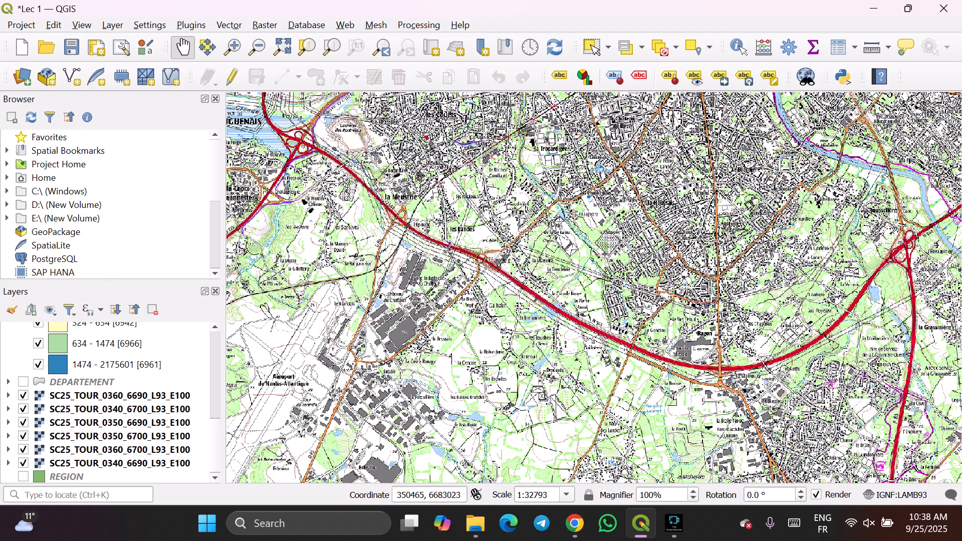
pyautogui.scroll(4, 110, 401)
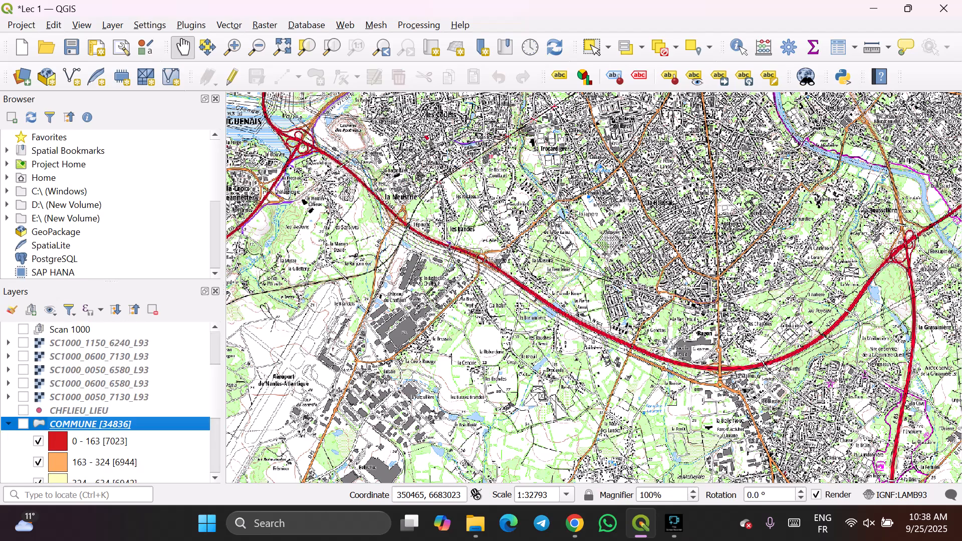
pyautogui.scroll(3, 111, 401)
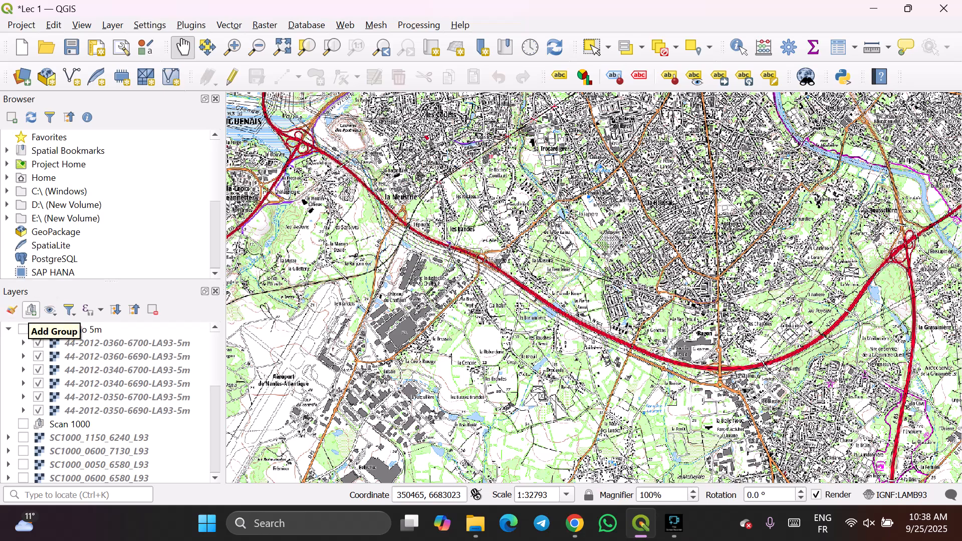
pyautogui.click(31, 310)
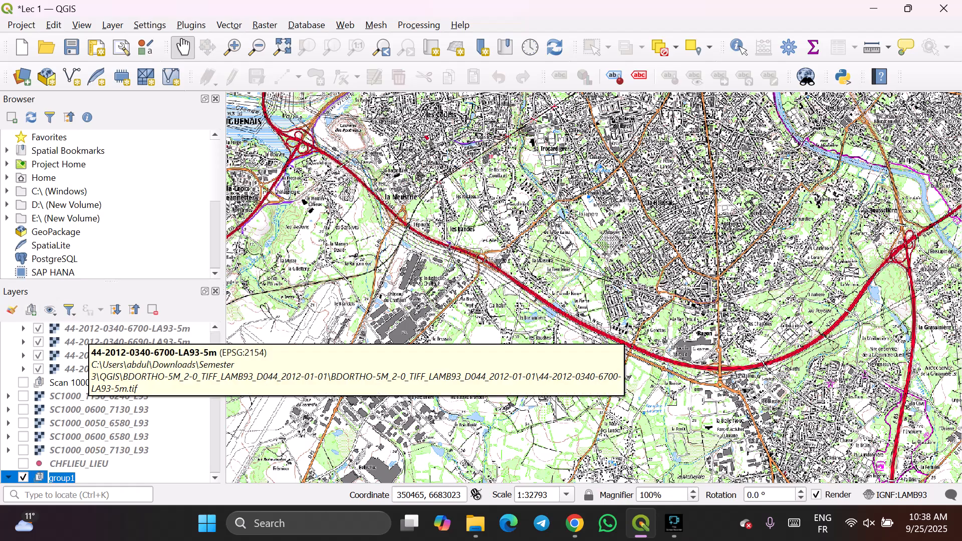
pyautogui.write('Scan')
pyautogui.press('Return')
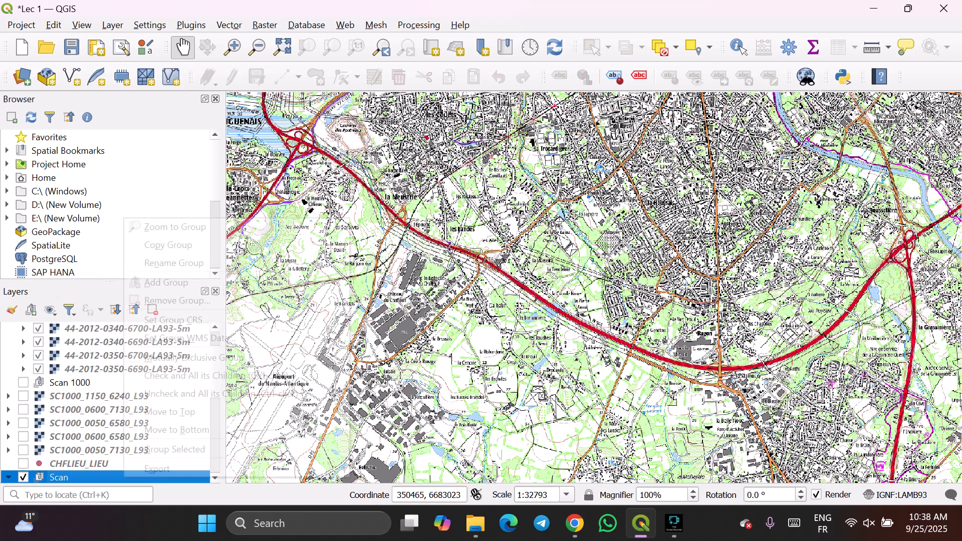
# Add the five SC1000 TIF rasters from the inner SC1000_TIF_LAMB93_FRANCE folder to the Scan group.
pyautogui.rightClick(126, 476)
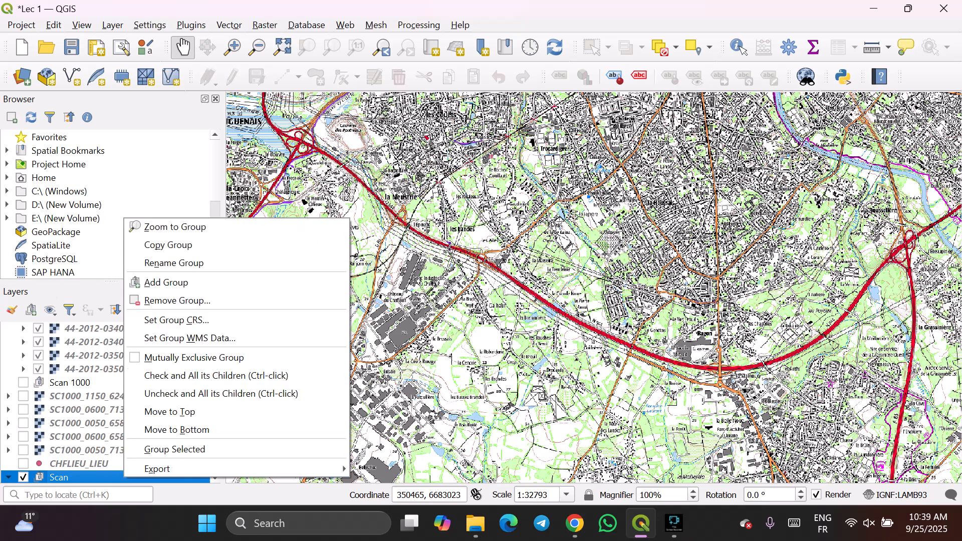
pyautogui.click(22, 77)
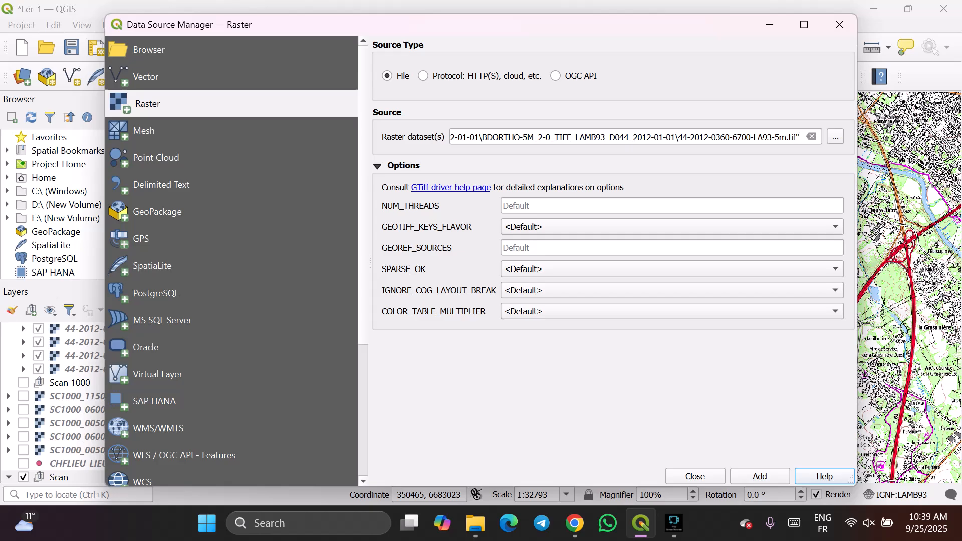
pyautogui.click(835, 136)
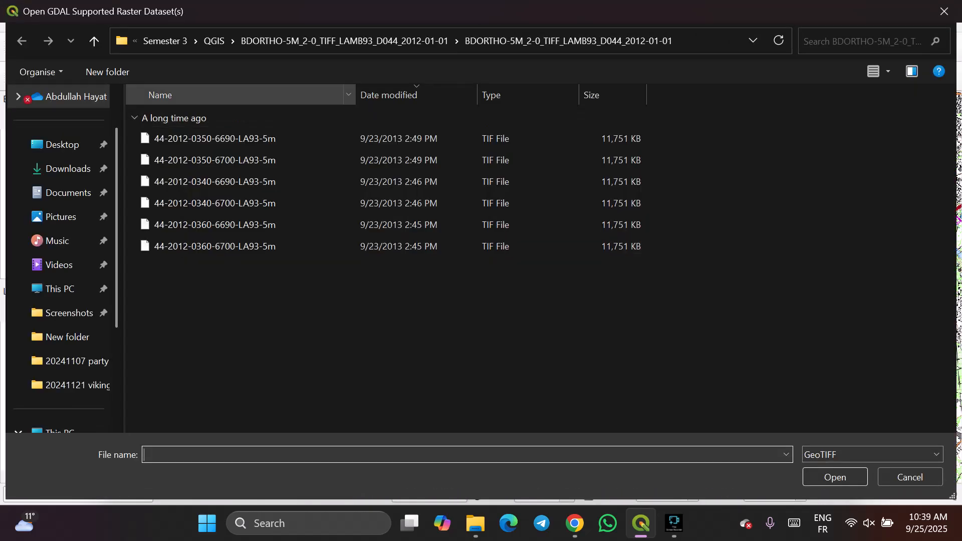
pyautogui.click(94, 41)
pyautogui.click(94, 40)
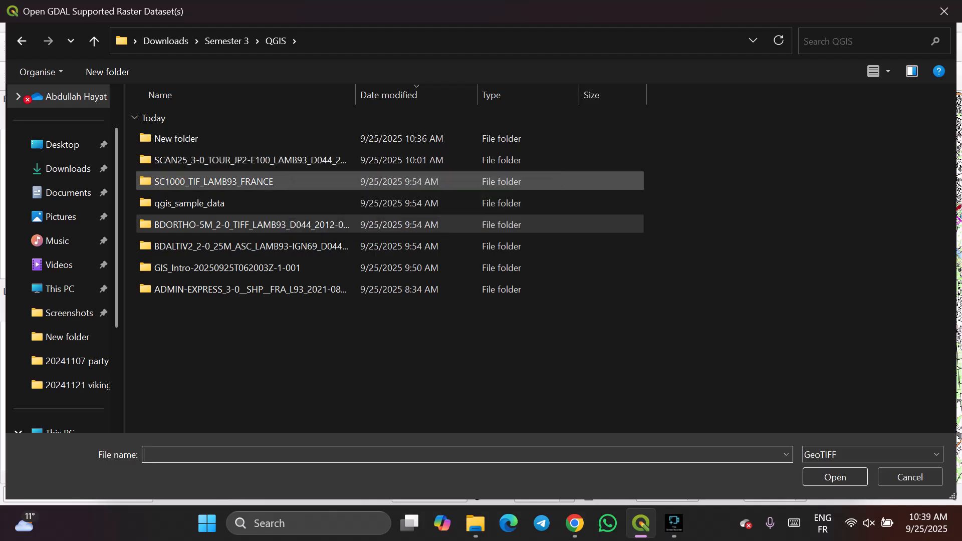
pyautogui.doubleClick(391, 181)
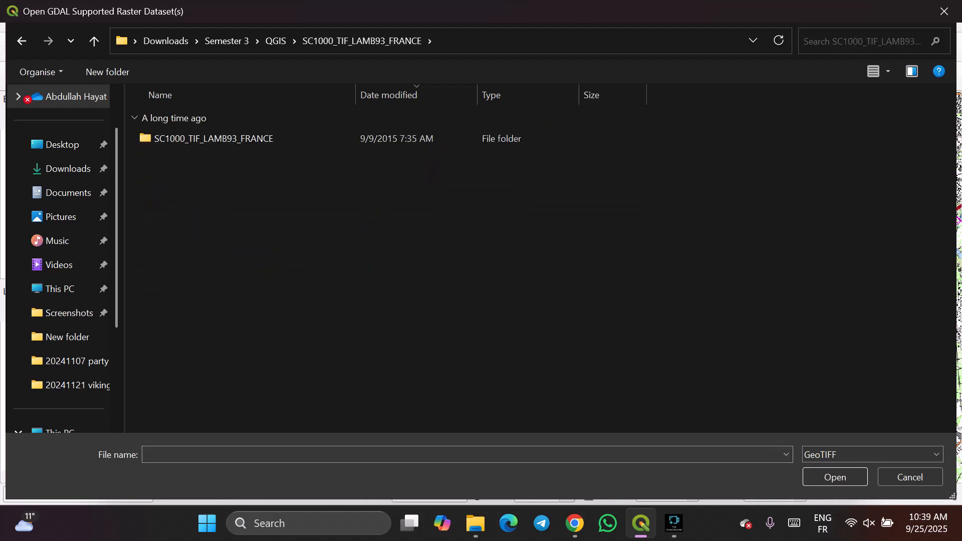
pyautogui.doubleClick(221, 139)
pyautogui.moveTo(237, 268); pyautogui.dragTo(205, 135)
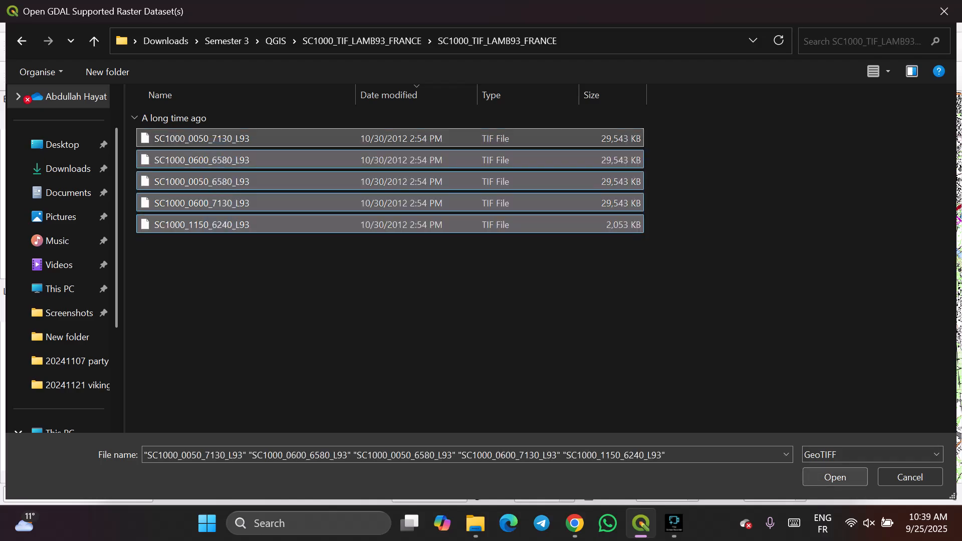
pyautogui.click(835, 477)
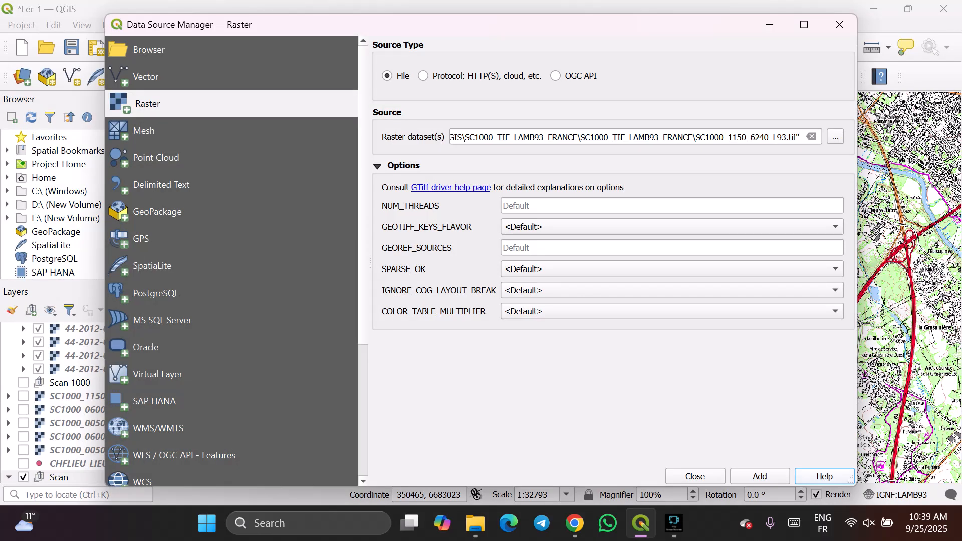
pyautogui.click(759, 476)
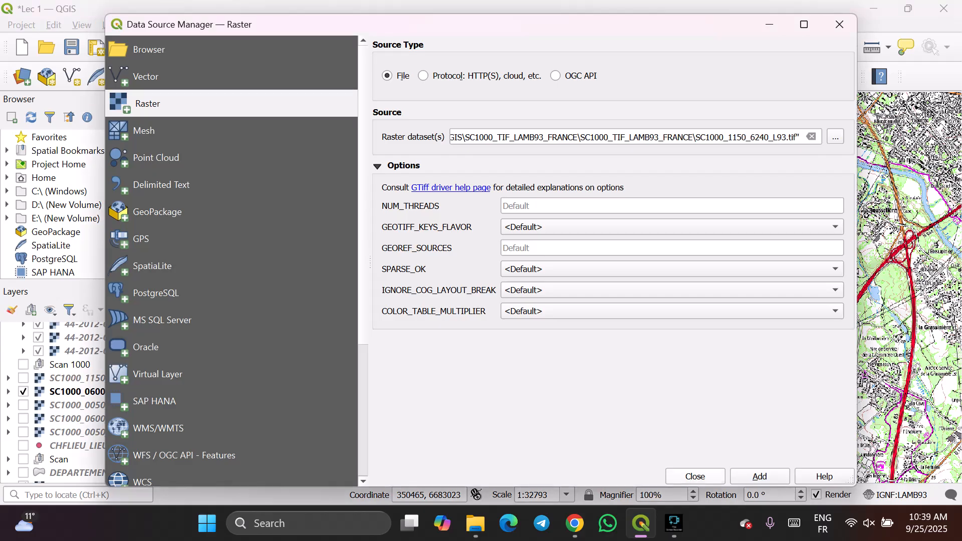
pyautogui.click(694, 476)
# Turn on the visibility of the remaining hidden SC1000 raster layers listed below the Scan 1000 group.
pyautogui.click(23, 378)
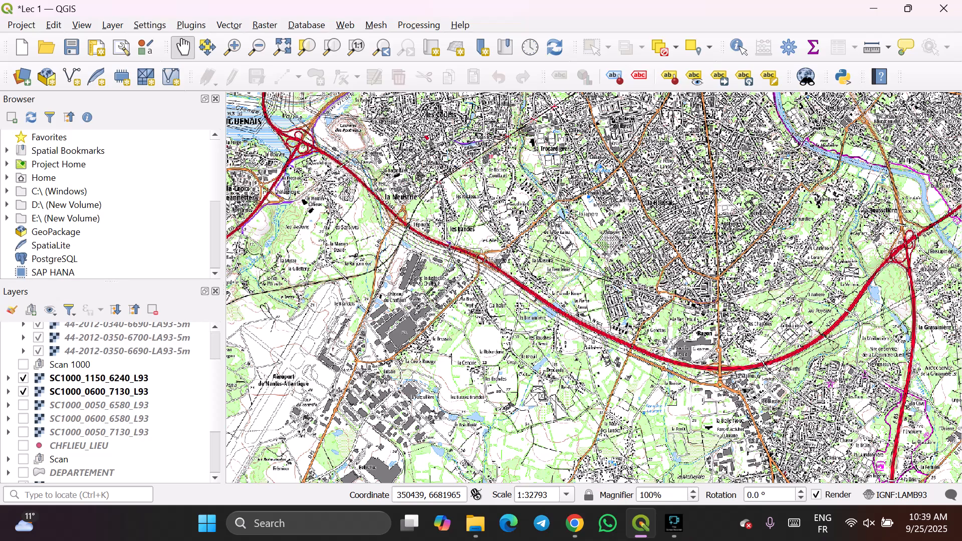
pyautogui.click(23, 406)
pyautogui.click(23, 418)
pyautogui.click(23, 433)
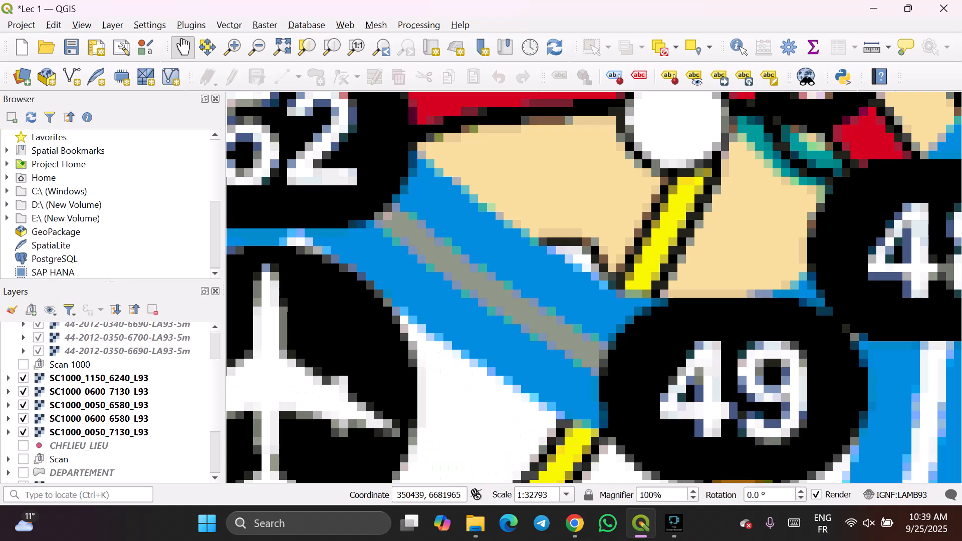
pyautogui.rightClick(98, 418)
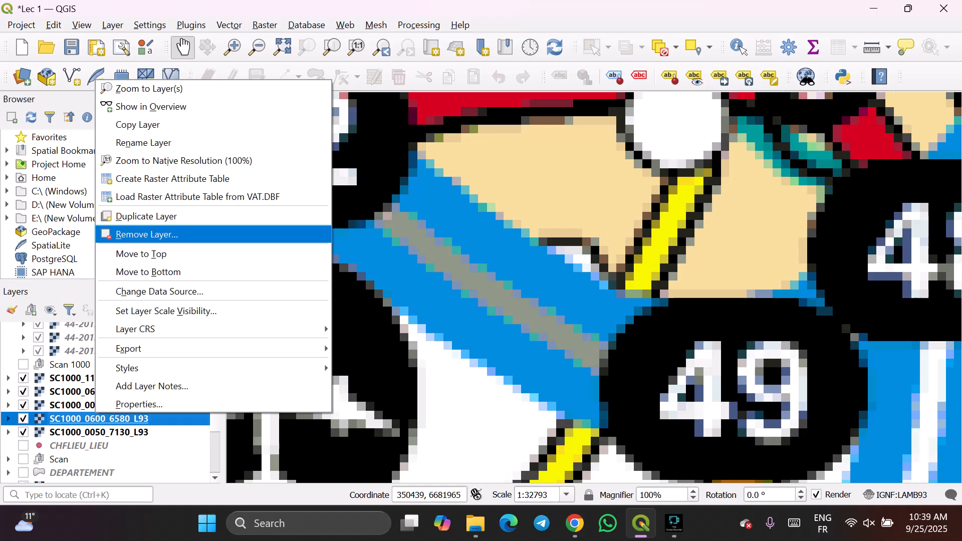
pyautogui.click(147, 233)
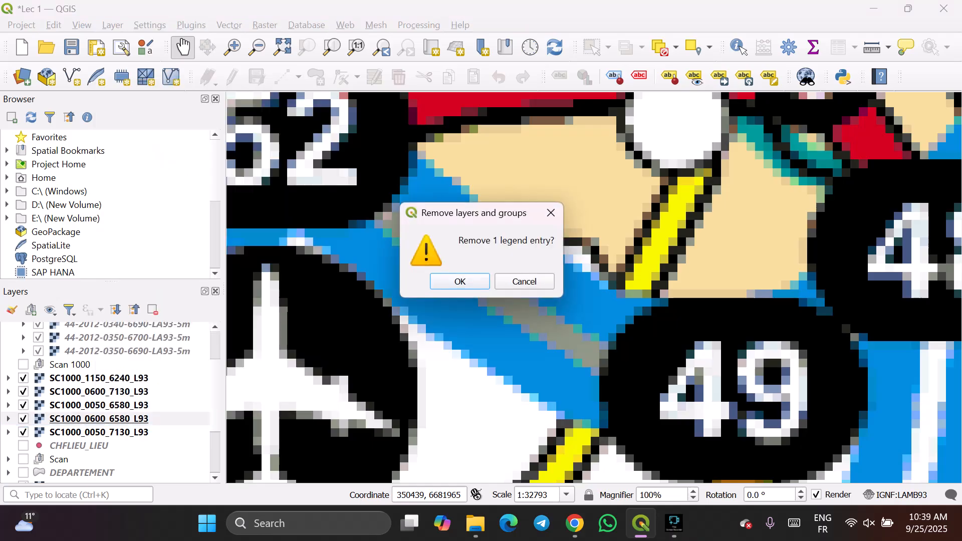
pyautogui.click(524, 281)
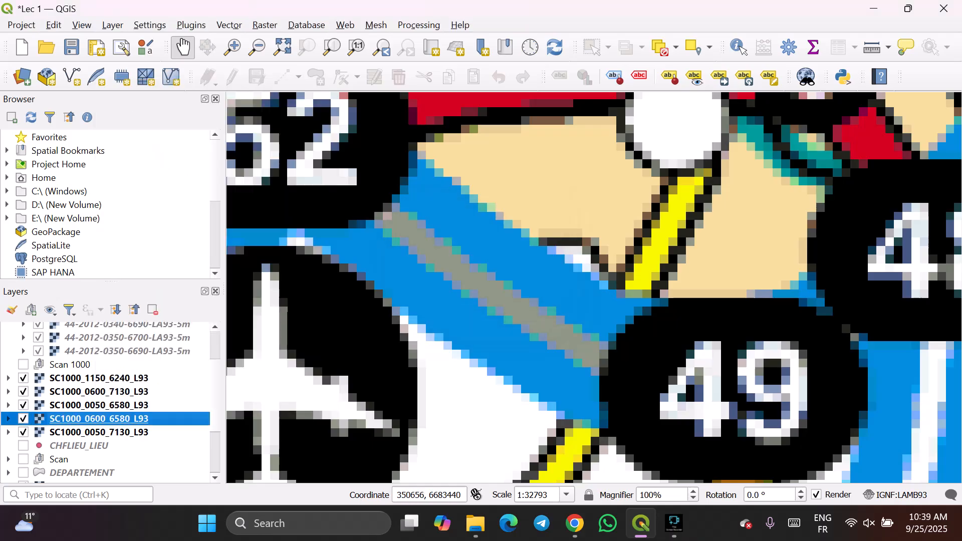
# Hide all six SC25_TOUR raster layers below the DEPARTEMENT layer.
pyautogui.scroll(2, 115, 391)
pyautogui.scroll(-4, 105, 400)
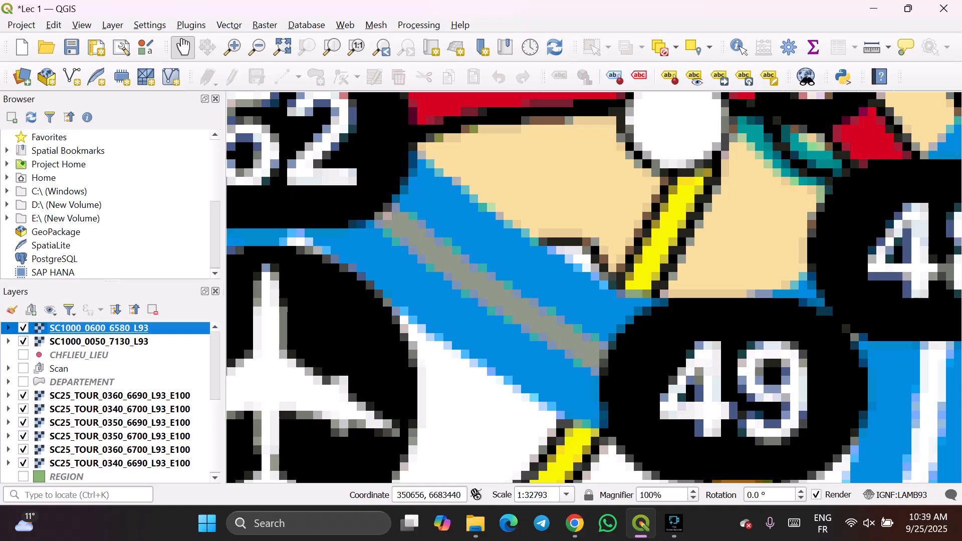
pyautogui.scroll(2, 106, 401)
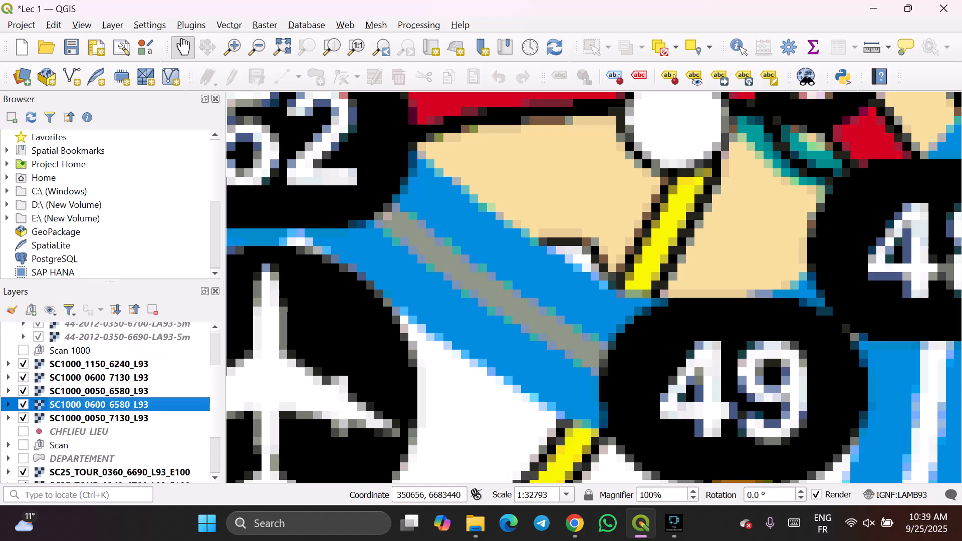
pyautogui.scroll(-2, 105, 401)
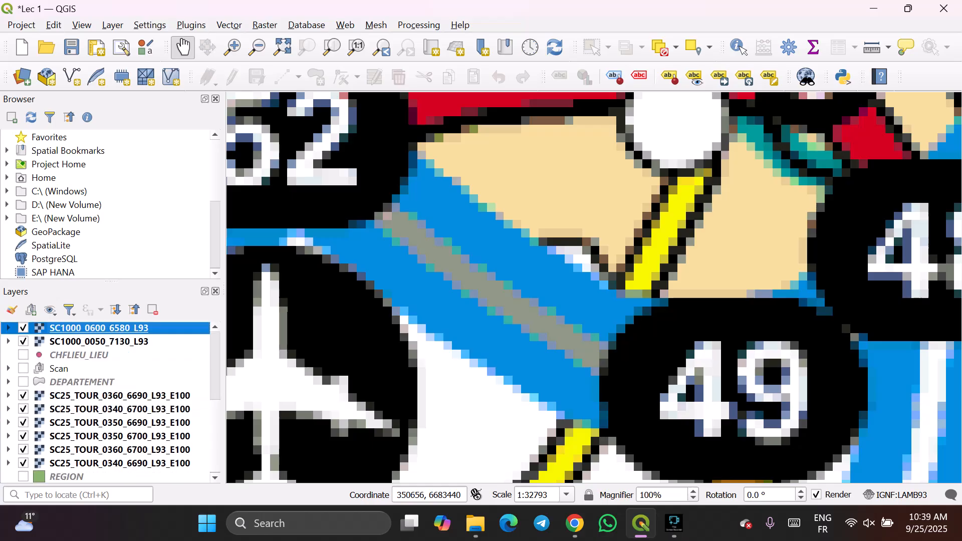
pyautogui.click(23, 409)
pyautogui.click(23, 423)
pyautogui.click(24, 435)
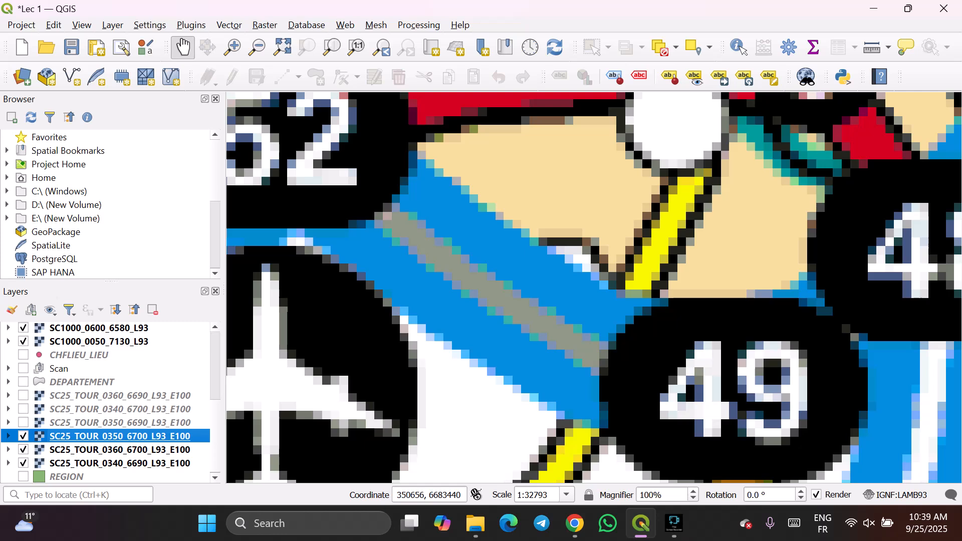
pyautogui.click(23, 435)
pyautogui.click(23, 449)
pyautogui.click(23, 462)
# Remove the ungrouped SC1000_1150_6240_L93 and SC1000_0600_7130_L93 layers from the project.
pyautogui.scroll(2, 105, 401)
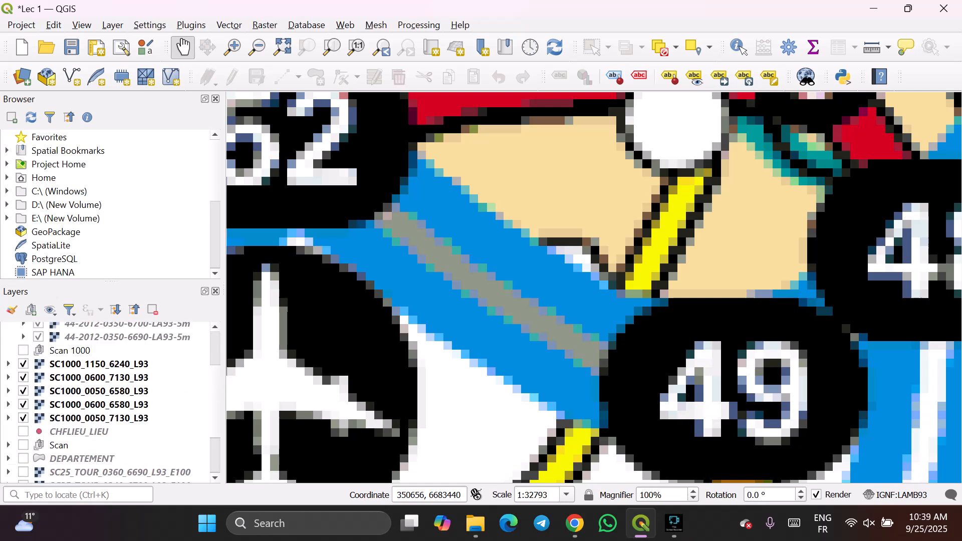
pyautogui.rightClick(70, 363)
pyautogui.moveTo(150, 282)
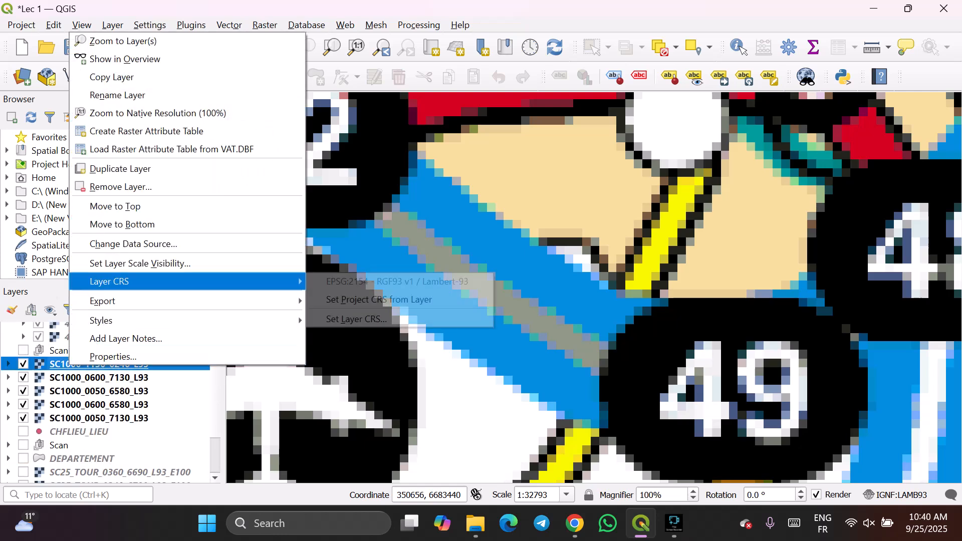
pyautogui.click(120, 186)
pyautogui.click(458, 281)
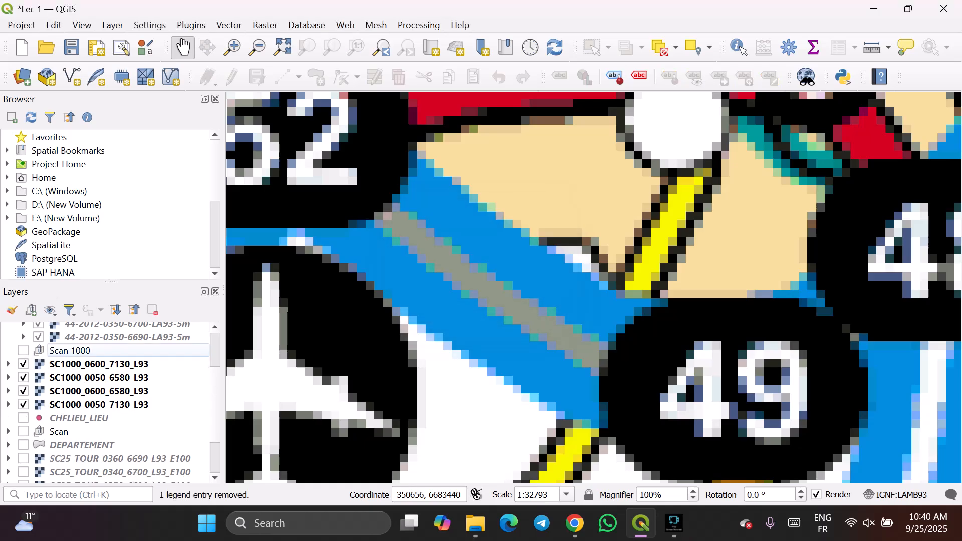
pyautogui.rightClick(74, 364)
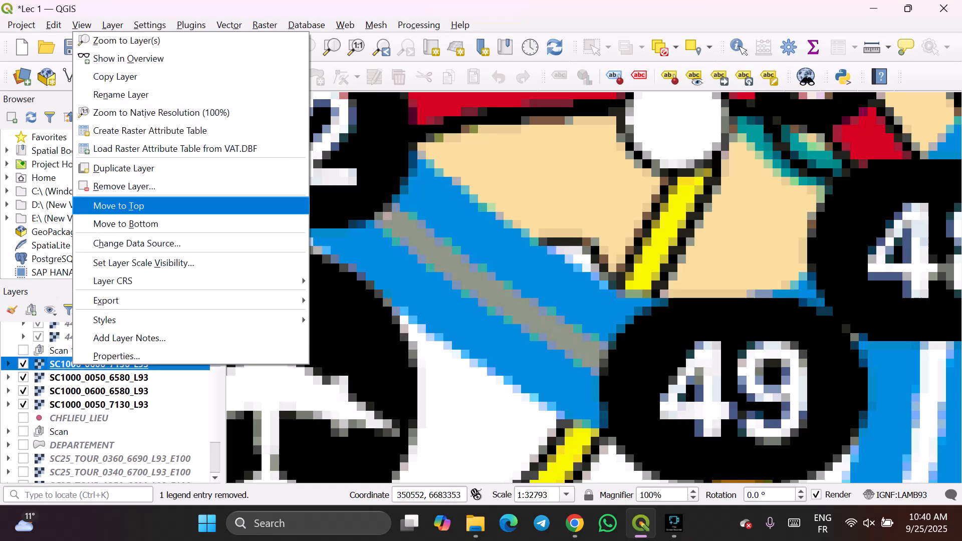
pyautogui.click(122, 186)
pyautogui.click(457, 281)
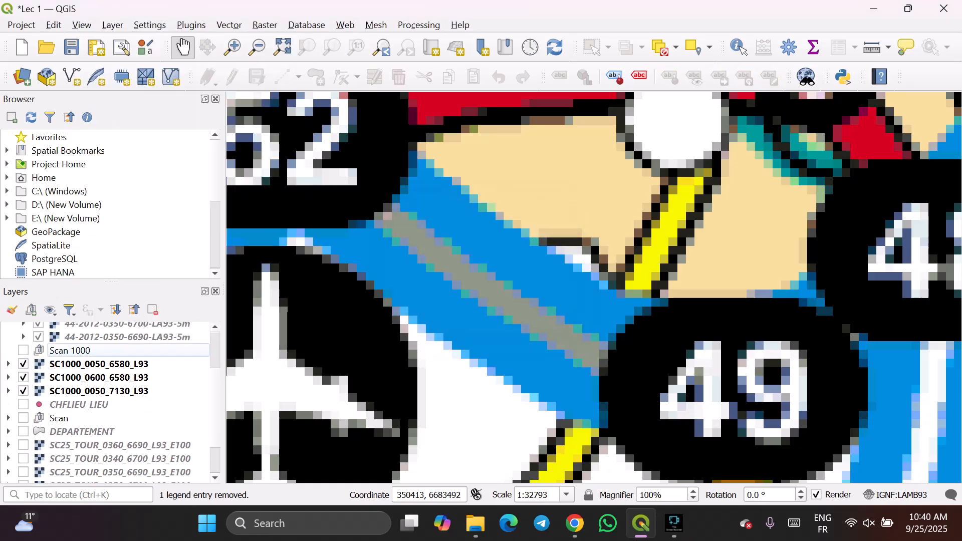
# Remove the ungrouped SC1000_0050_6580_L93, SC1000_0600_6580_L93 and SC1000_0050_7130_L93 layers from the project.
pyautogui.rightClick(75, 364)
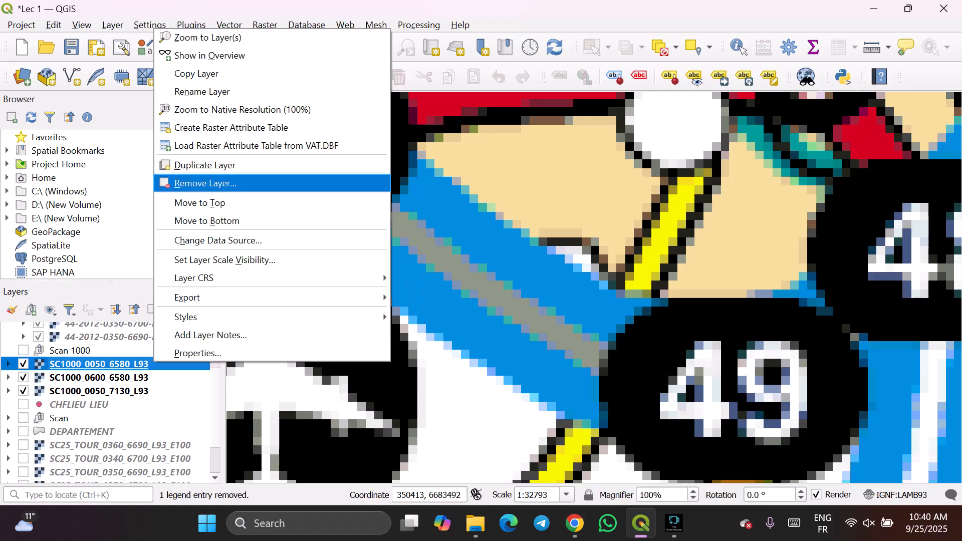
pyautogui.click(205, 183)
pyautogui.click(460, 281)
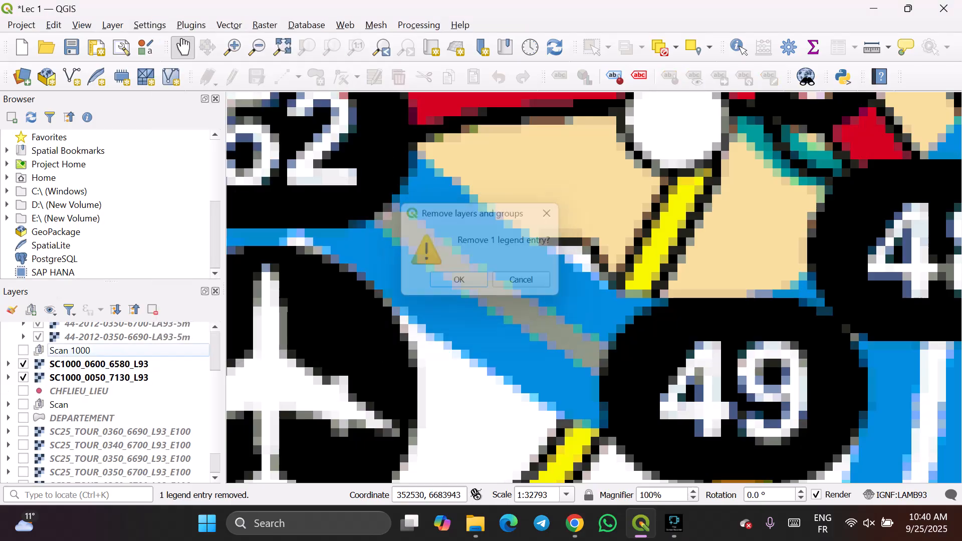
pyautogui.rightClick(154, 363)
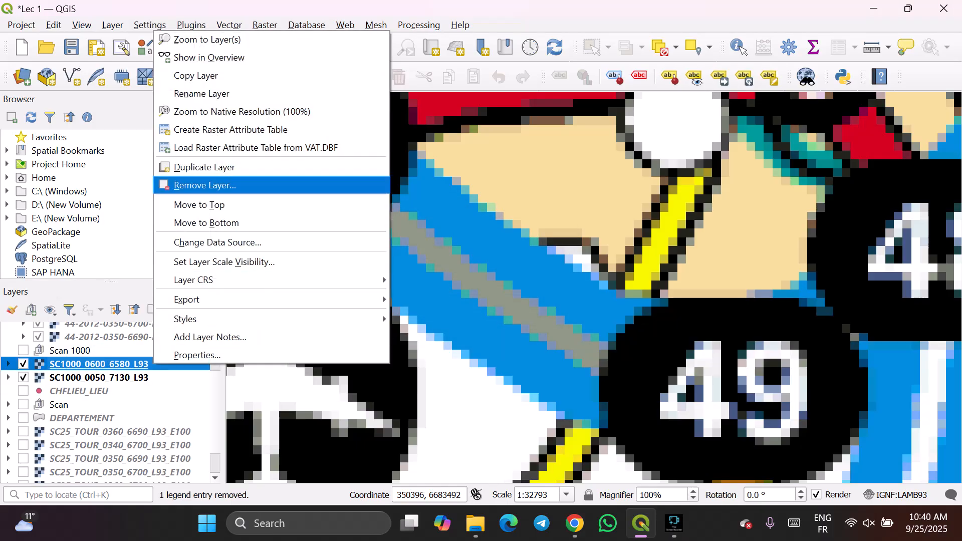
pyautogui.click(204, 185)
pyautogui.click(457, 280)
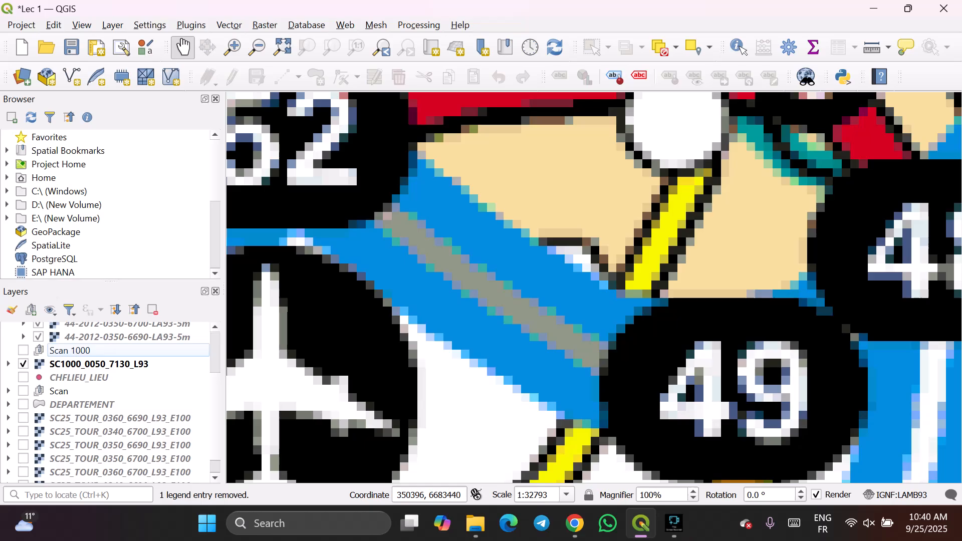
pyautogui.rightClick(145, 364)
pyautogui.click(196, 185)
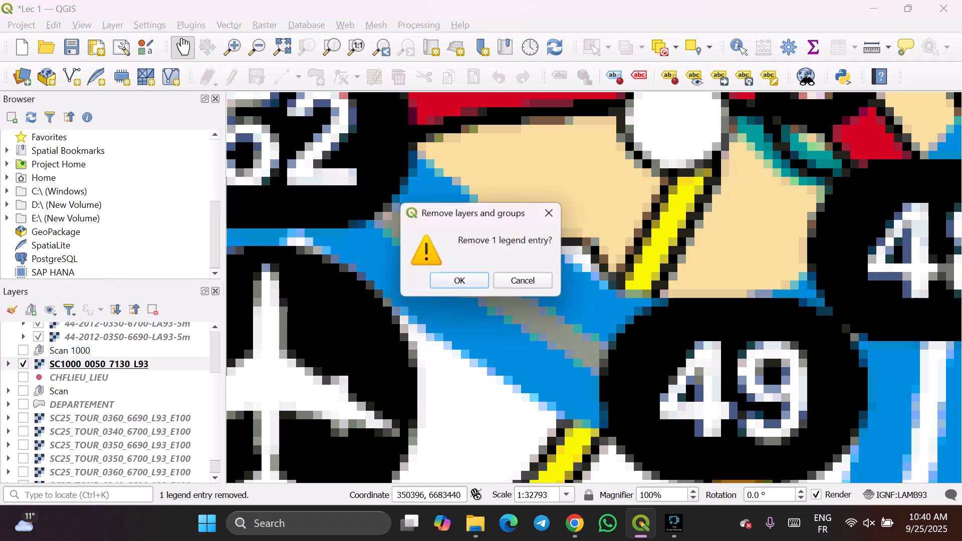
pyautogui.click(455, 281)
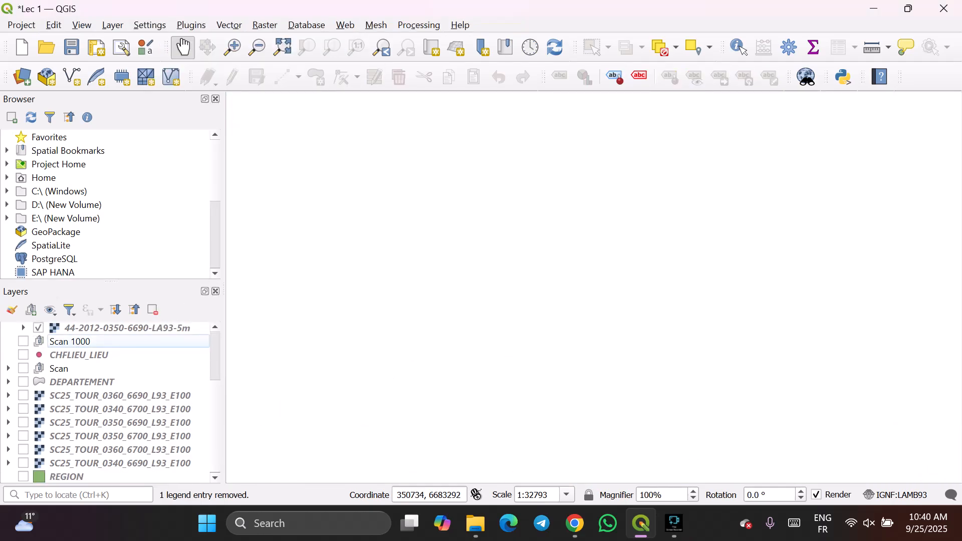
# Turn on the visibility of the Scan group.
pyautogui.scroll(1, 110, 402)
pyautogui.click(59, 406)
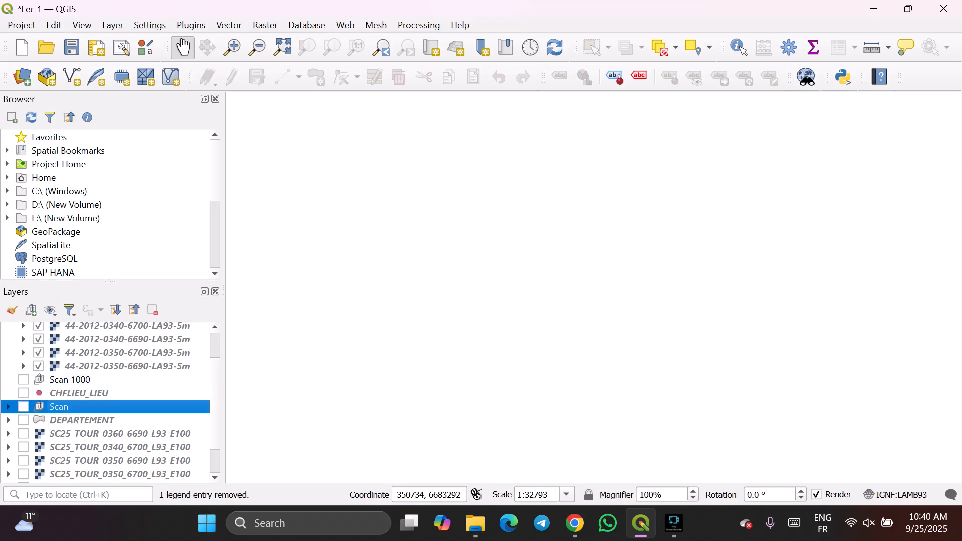
pyautogui.click(23, 407)
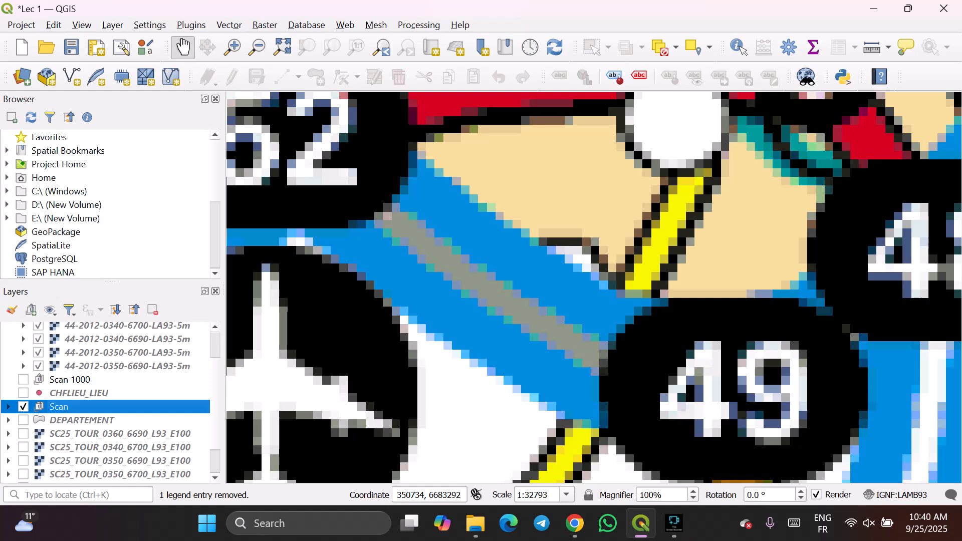
pyautogui.scroll(-1, 105, 400)
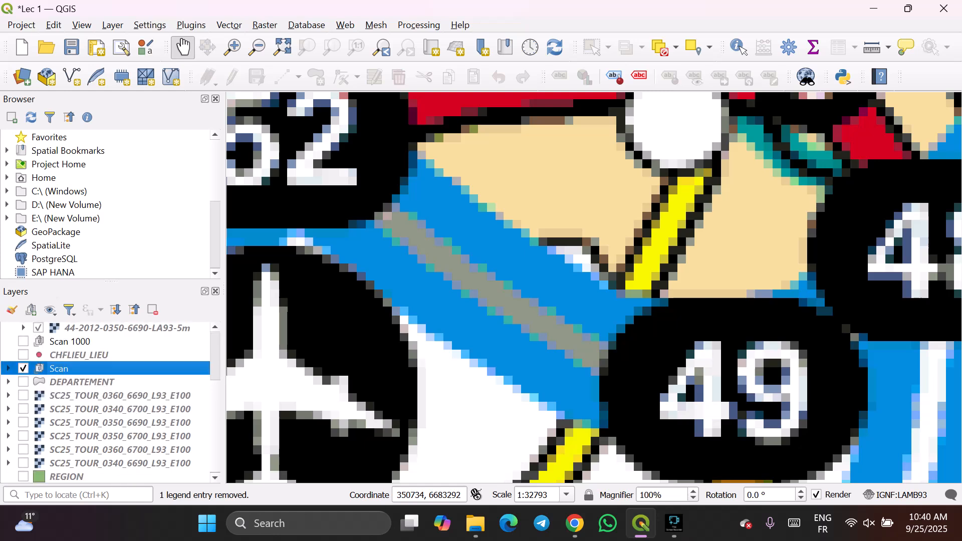
pyautogui.click(476, 523)
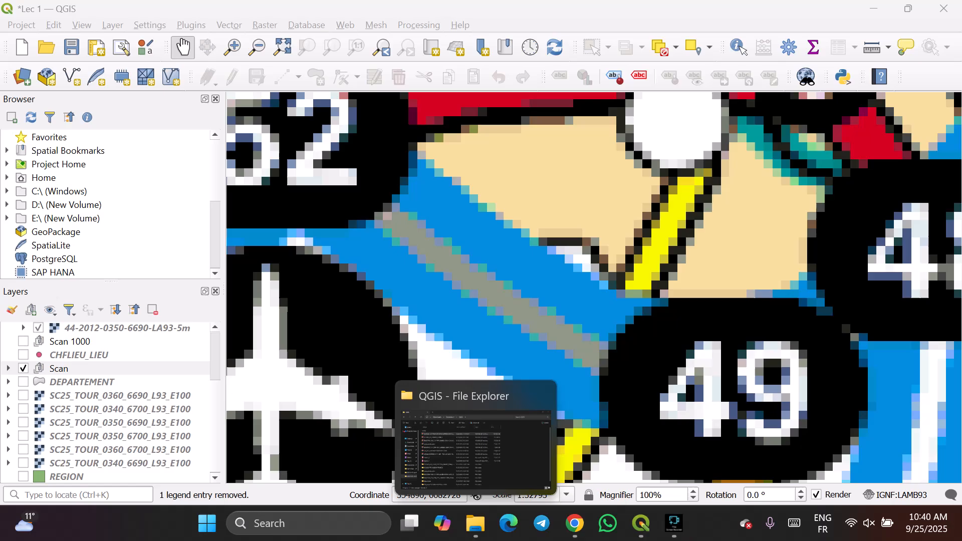
pyautogui.click(476, 441)
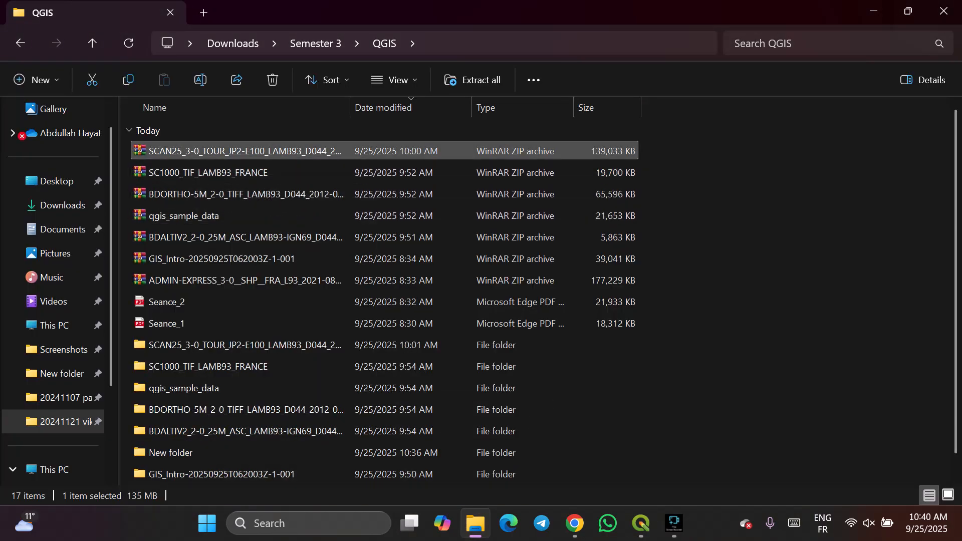
pyautogui.click(641, 451)
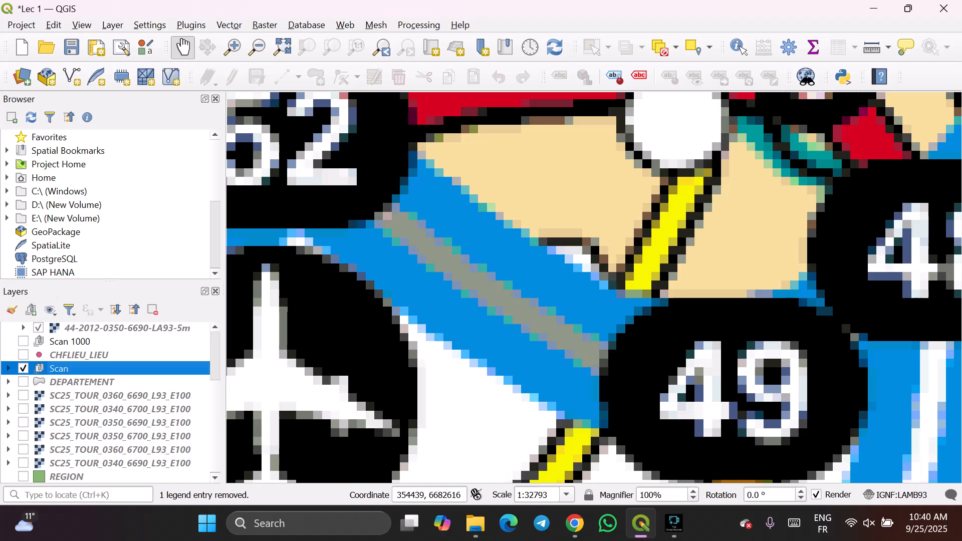
pyautogui.scroll(1, 106, 401)
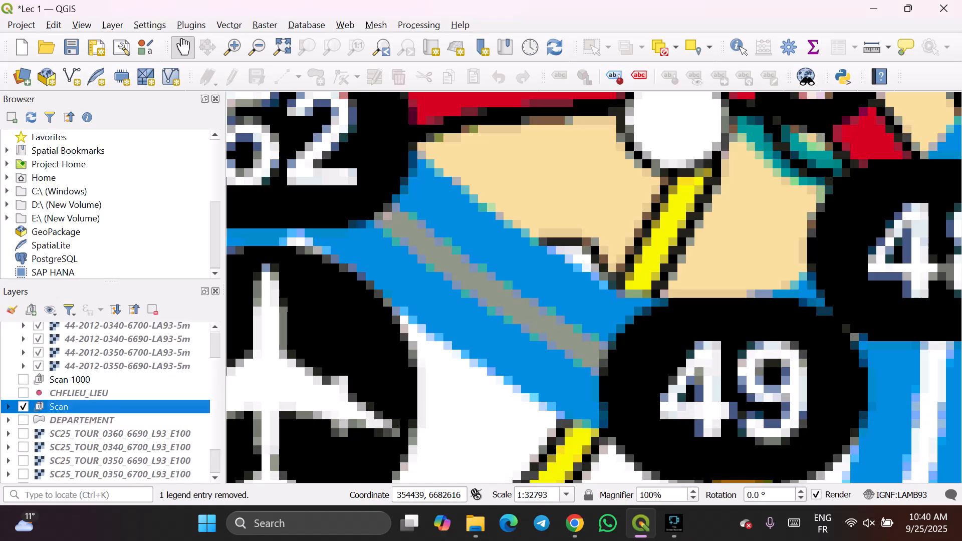
# Examine the symbology and the available render types of the SC25_TOUR_0360_6690_L93_E100 raster layer.
pyautogui.scroll(-1, 110, 401)
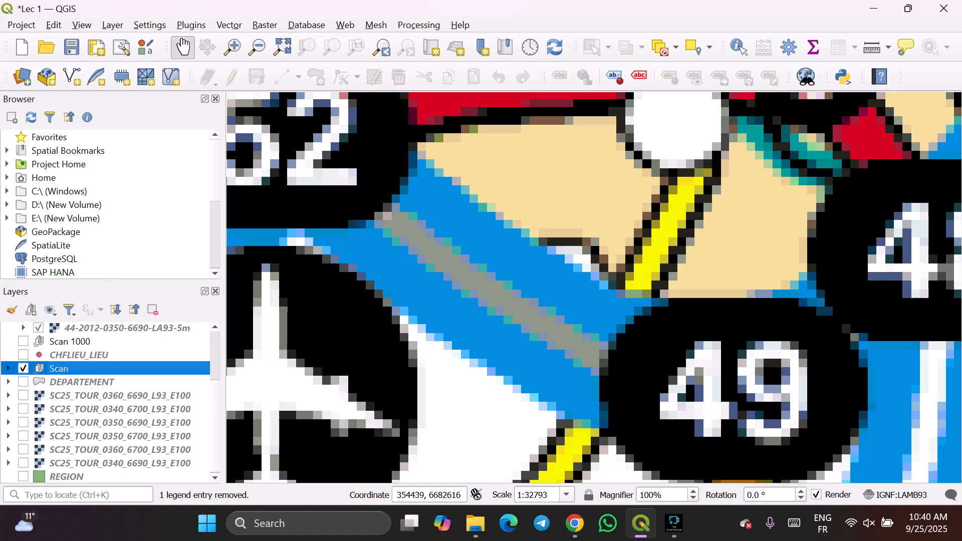
pyautogui.click(119, 396)
pyautogui.scroll(2, 105, 400)
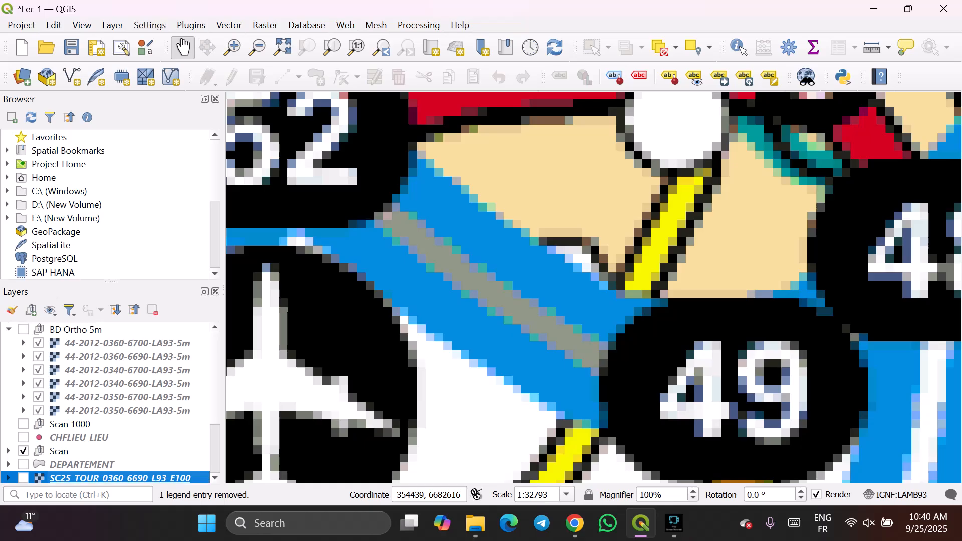
pyautogui.scroll(-2, 105, 401)
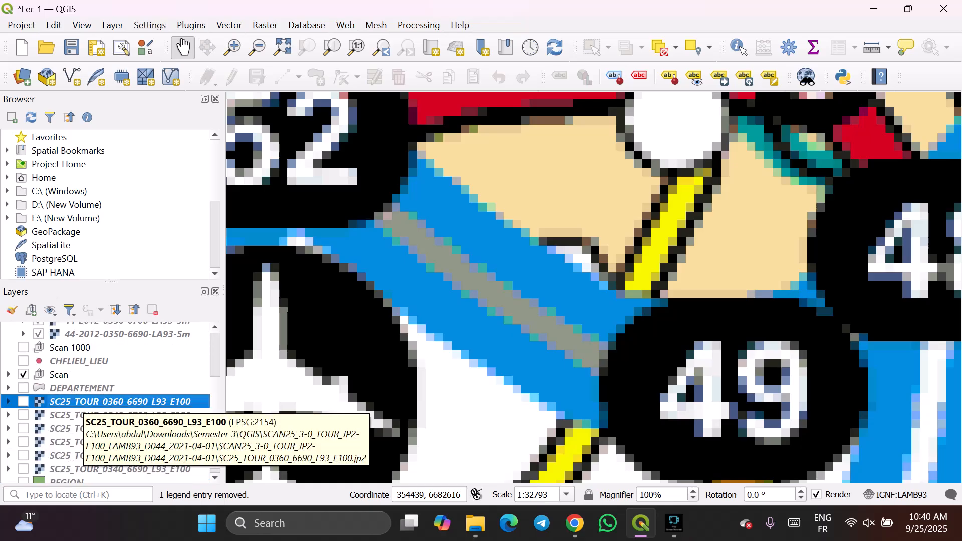
pyautogui.scroll(-8, 526, 333)
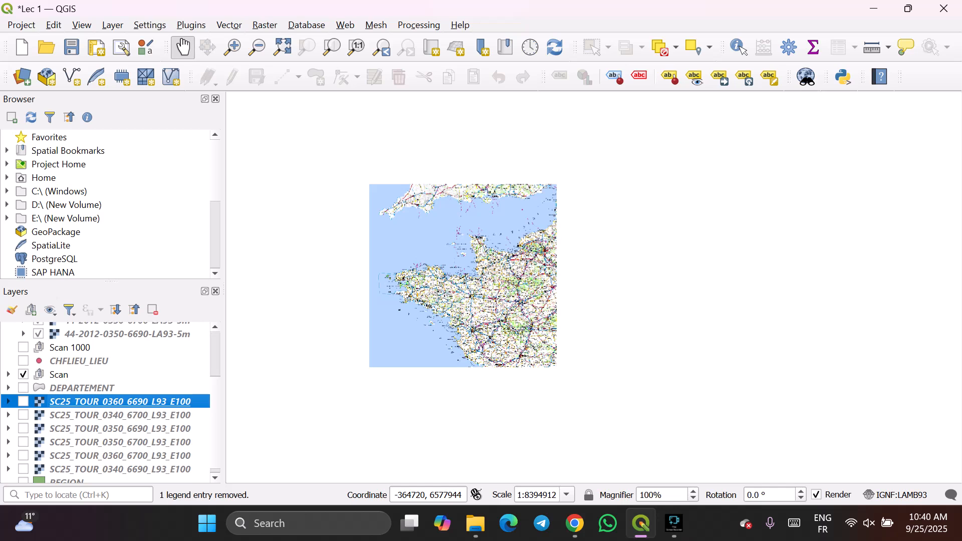
pyautogui.doubleClick(141, 401)
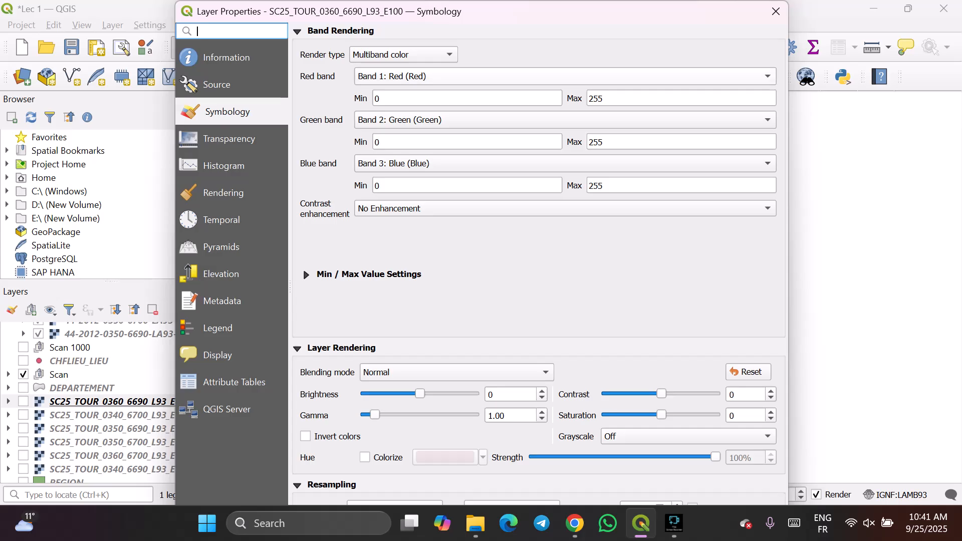
pyautogui.click(404, 54)
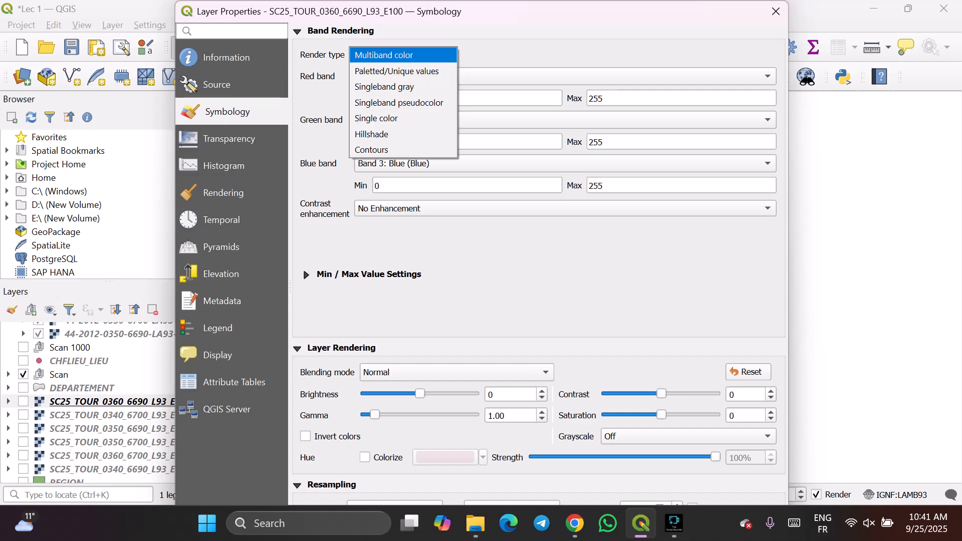
pyautogui.click(403, 55)
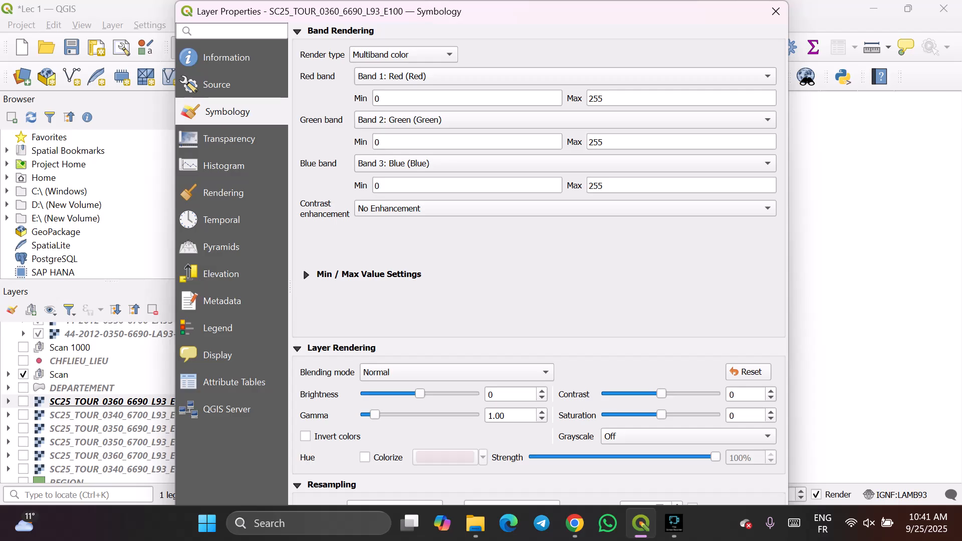
pyautogui.click(775, 11)
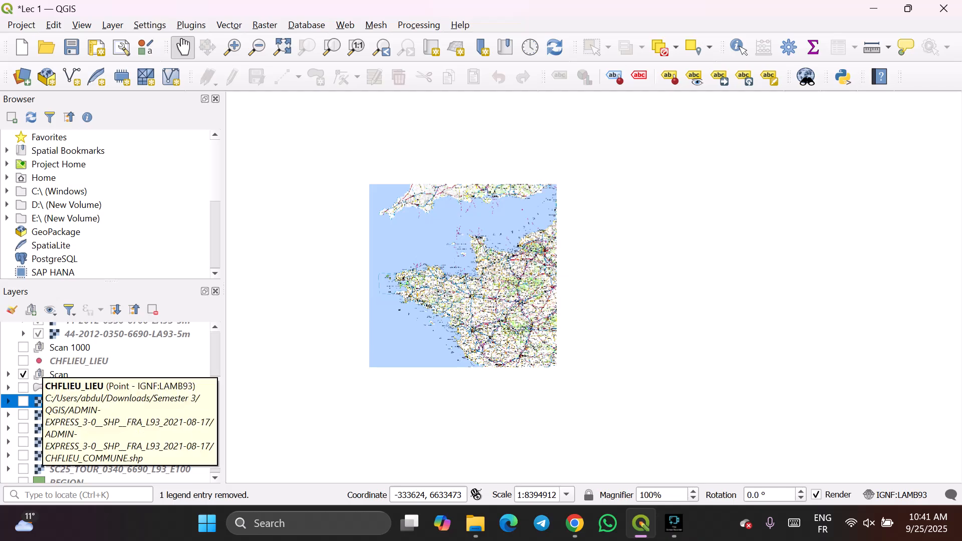
pyautogui.click(13, 309)
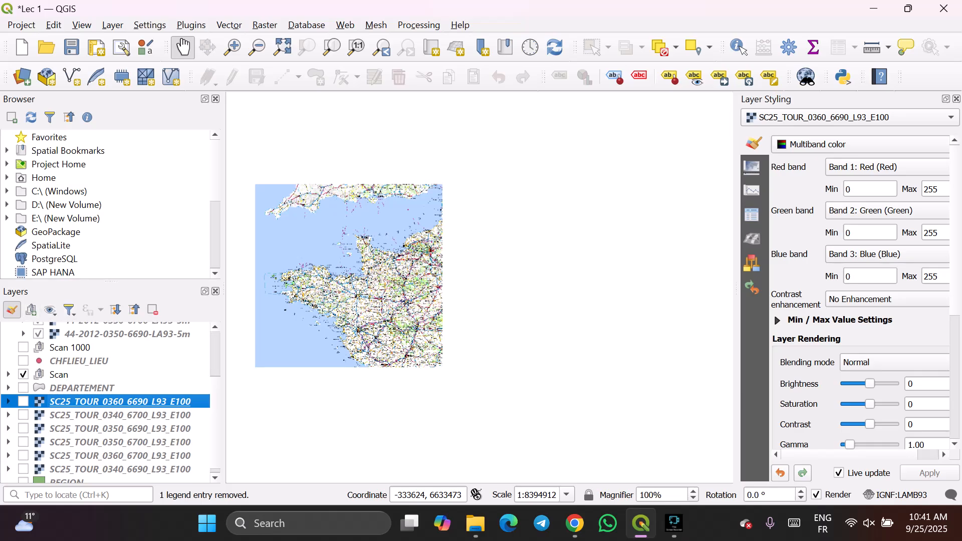
pyautogui.click(956, 98)
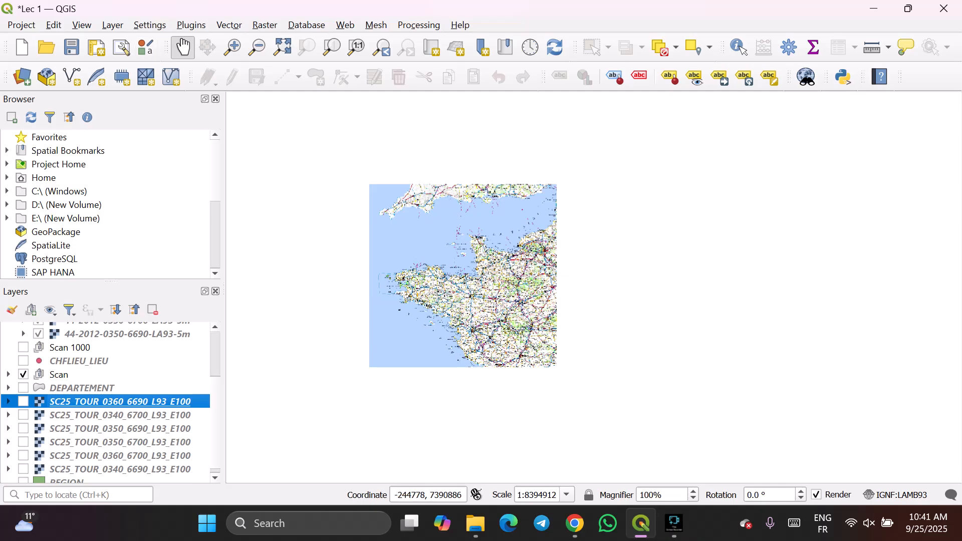
pyautogui.hotkey('alt', 'l')
pyautogui.moveTo(172, 56)
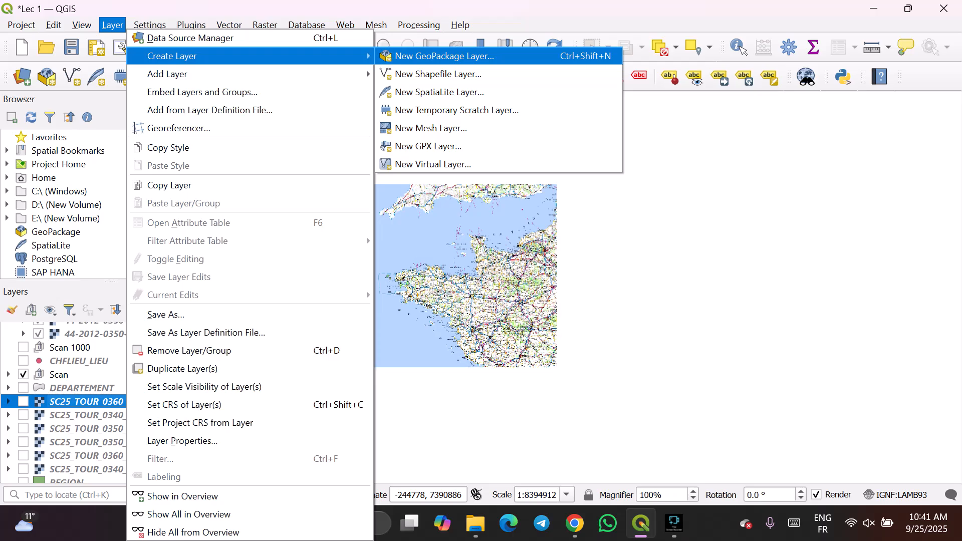
pyautogui.press('Down')
pyautogui.press('Return')
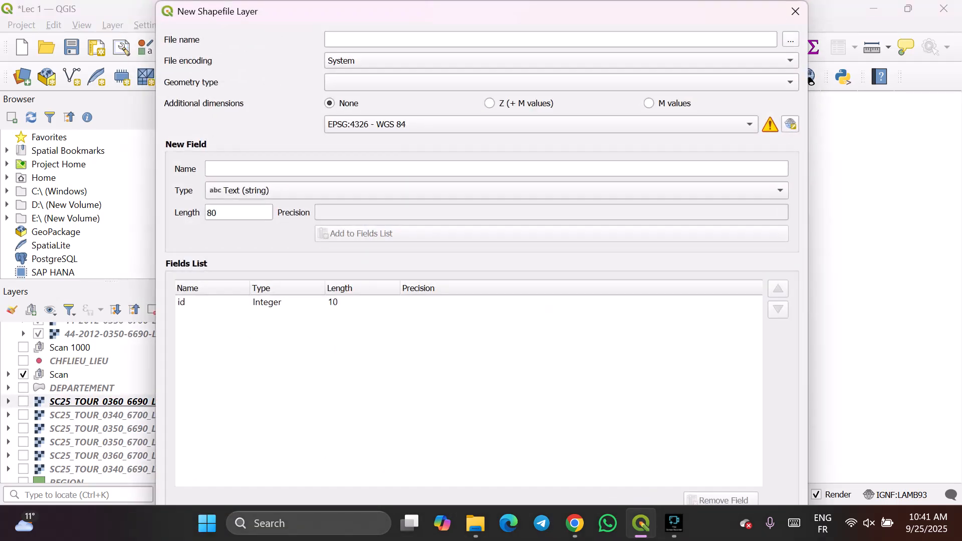
pyautogui.click(790, 40)
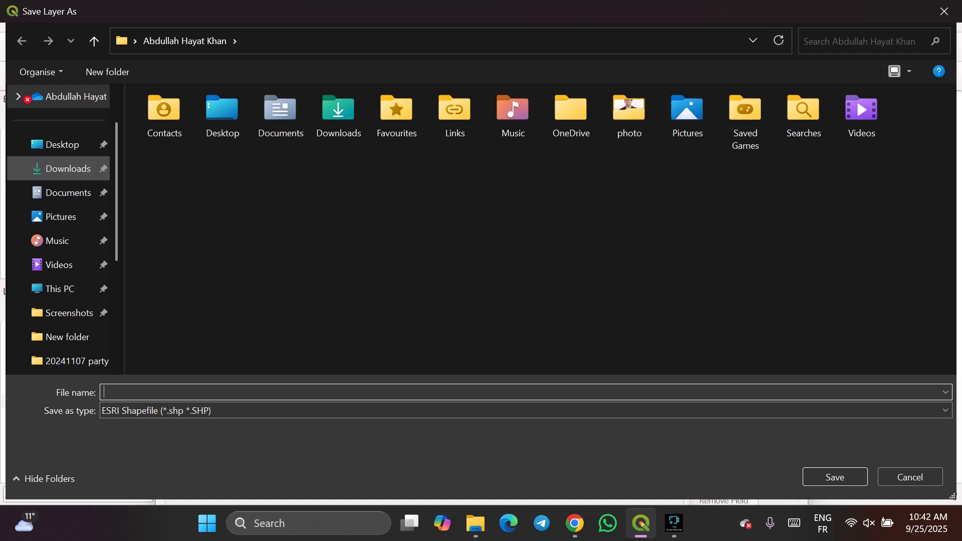
pyautogui.click(65, 168)
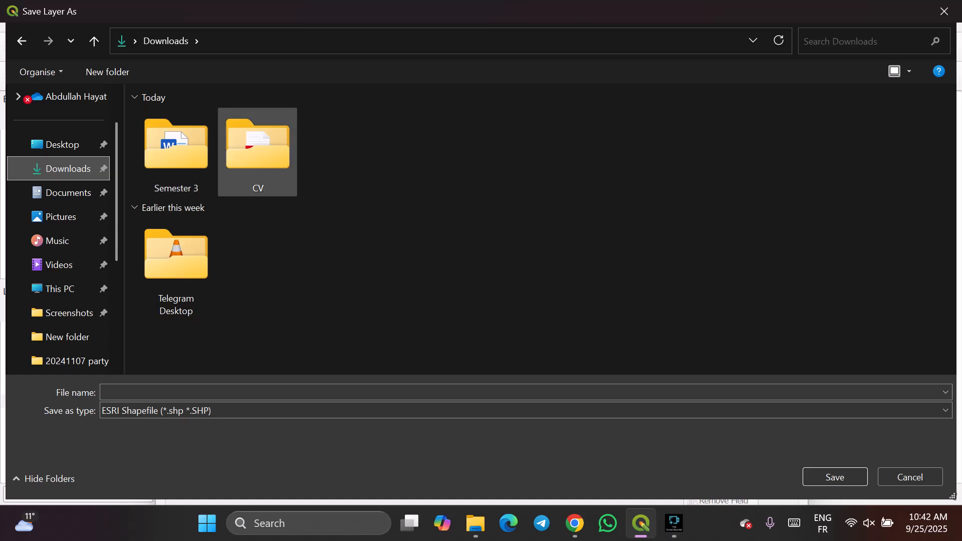
pyautogui.doubleClick(175, 170)
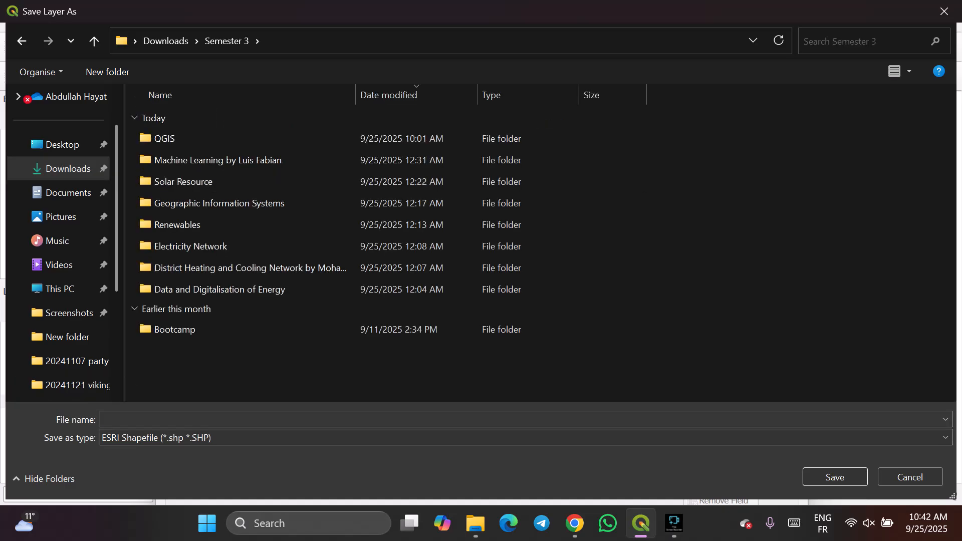
pyautogui.doubleClick(176, 139)
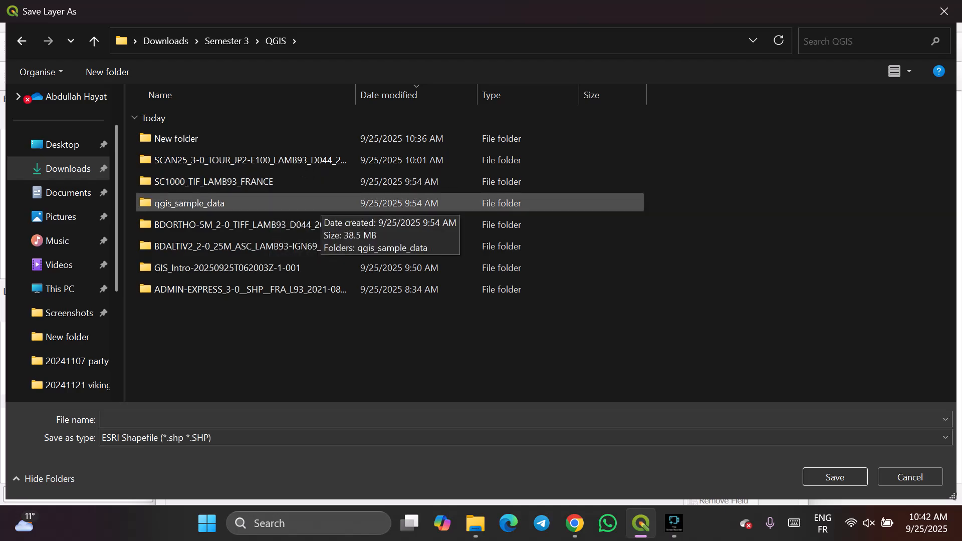
pyautogui.click(321, 204)
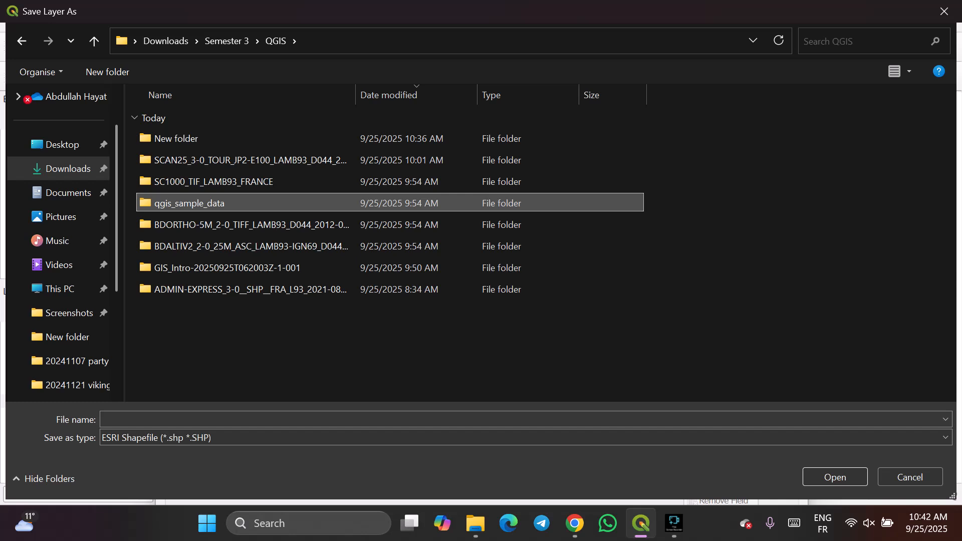
pyautogui.press('Return')
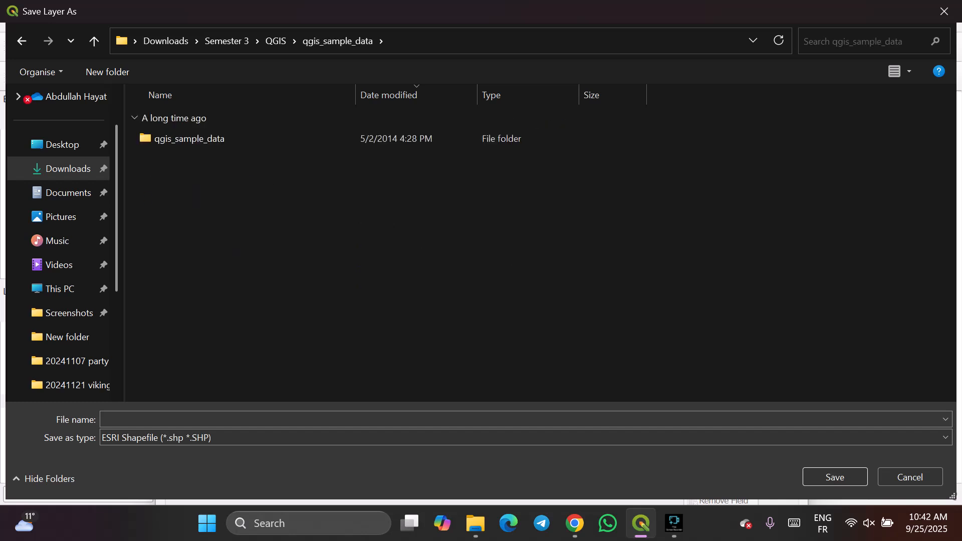
pyautogui.doubleClick(189, 139)
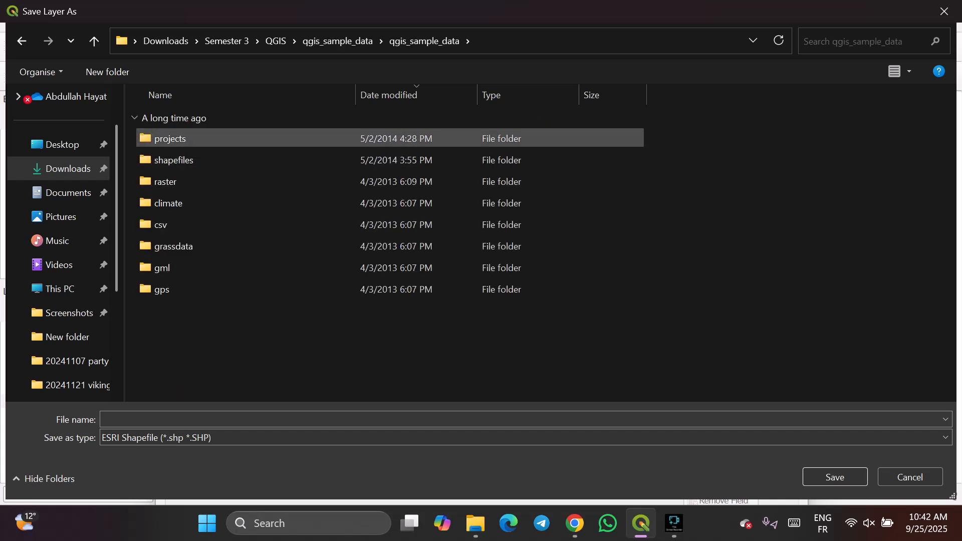
pyautogui.click(94, 41)
pyautogui.click(94, 40)
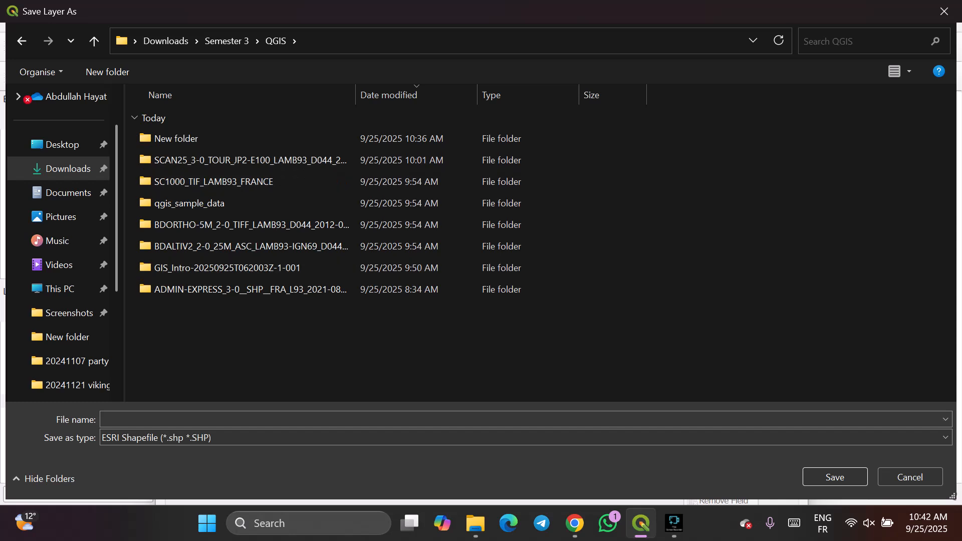
pyautogui.doubleClick(225, 268)
pyautogui.doubleClick(211, 139)
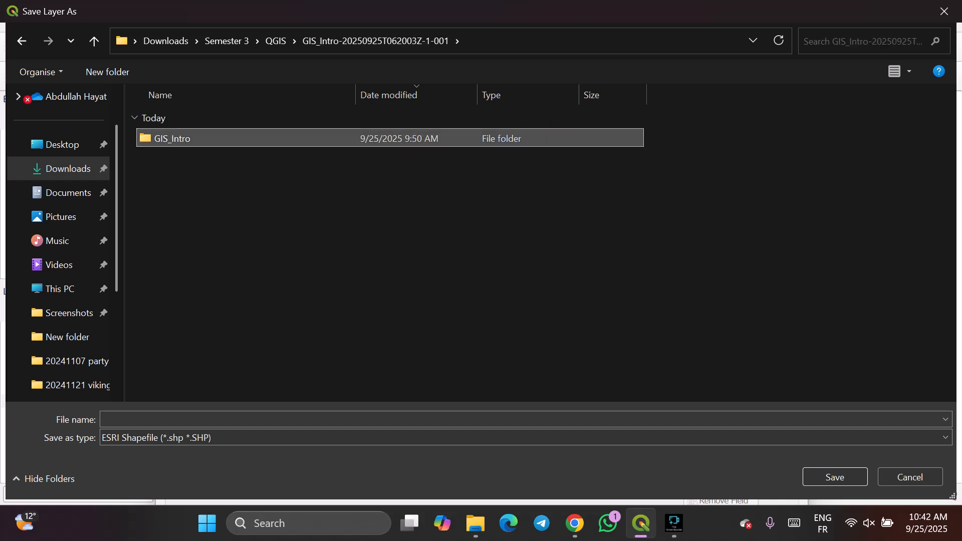
pyautogui.click(94, 41)
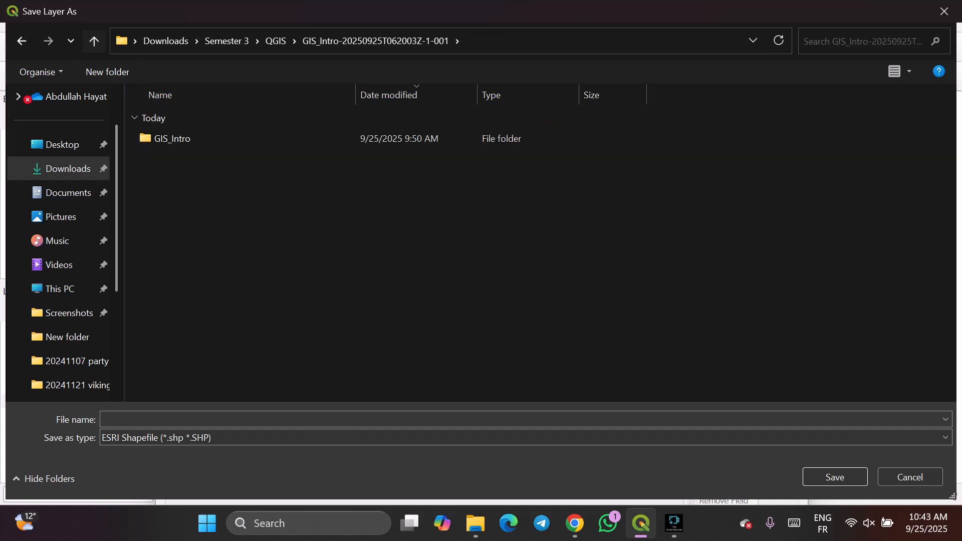
pyautogui.click(93, 40)
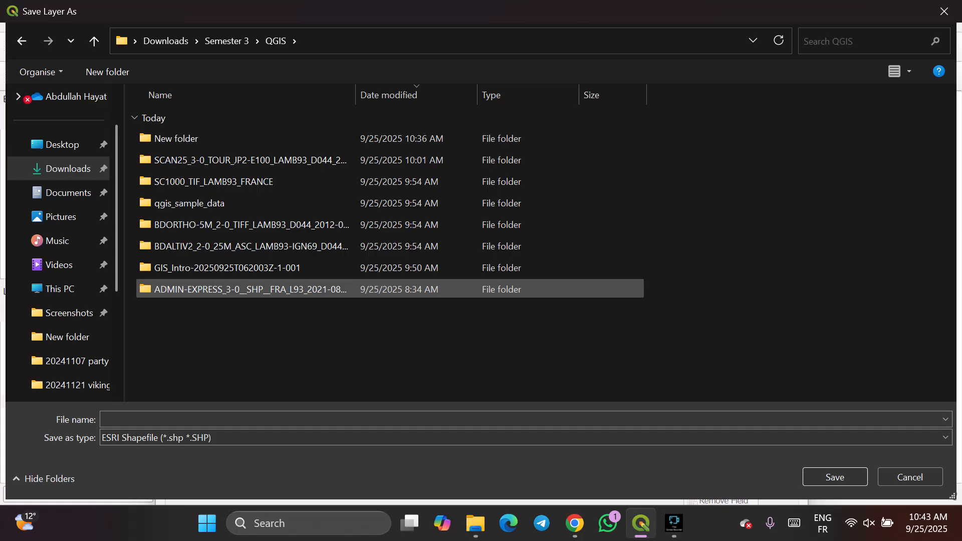
pyautogui.doubleClick(250, 289)
pyautogui.click(93, 40)
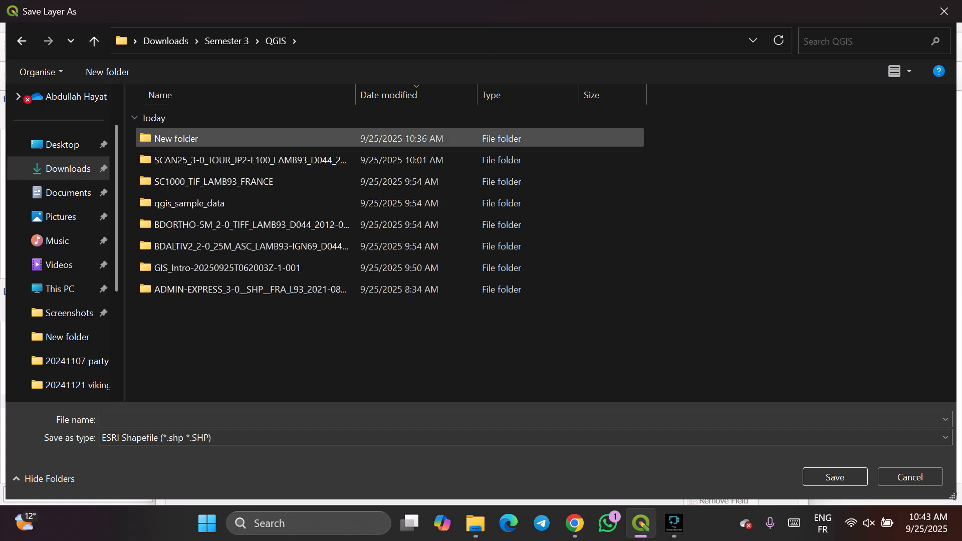
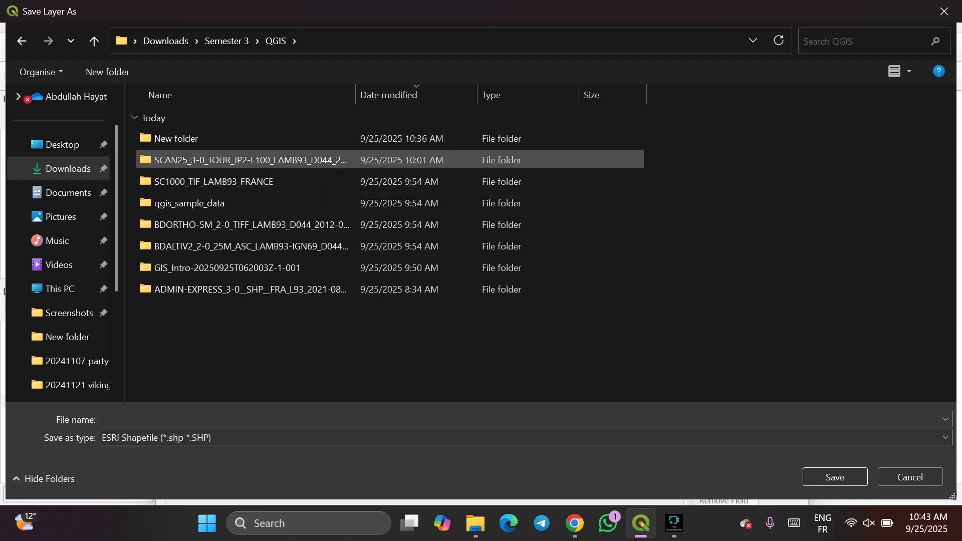
pyautogui.doubleClick(250, 160)
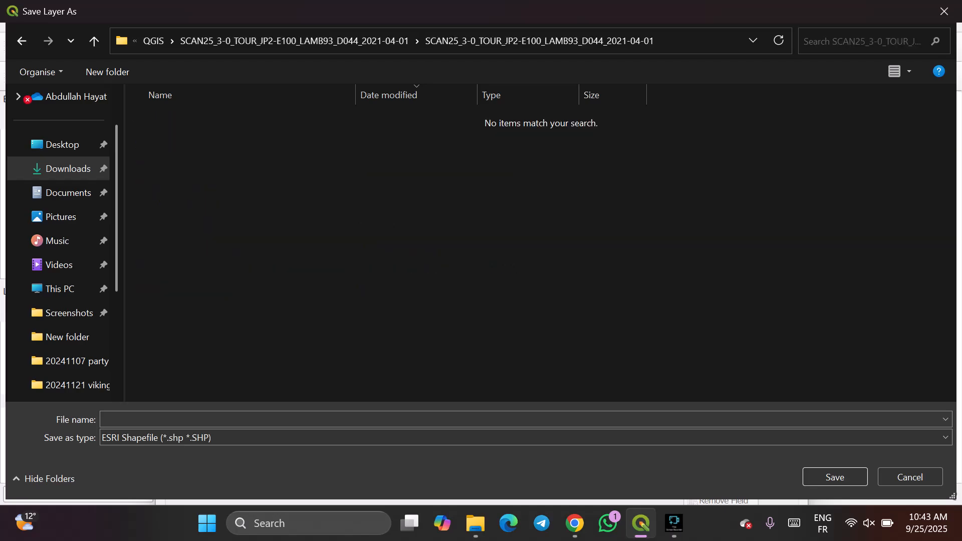
pyautogui.click(525, 437)
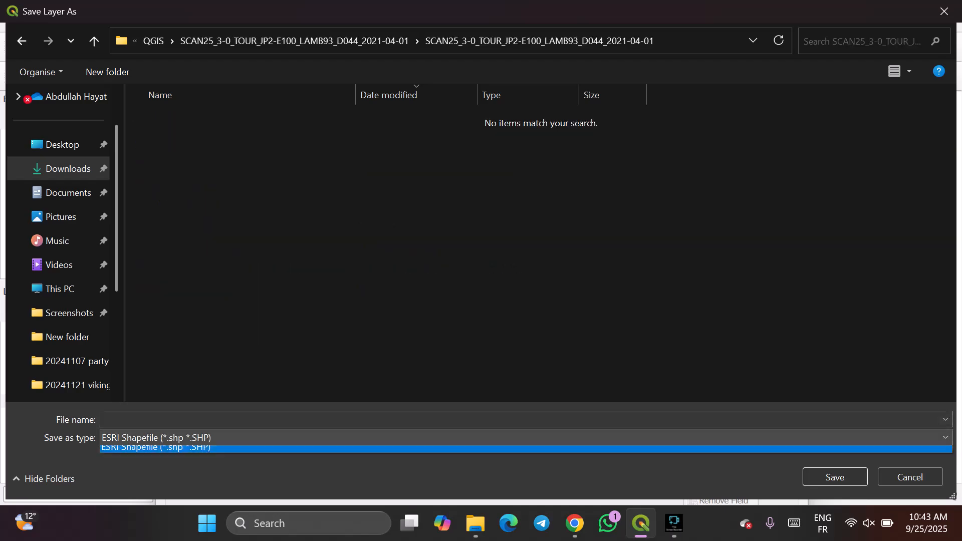
pyautogui.click(525, 437)
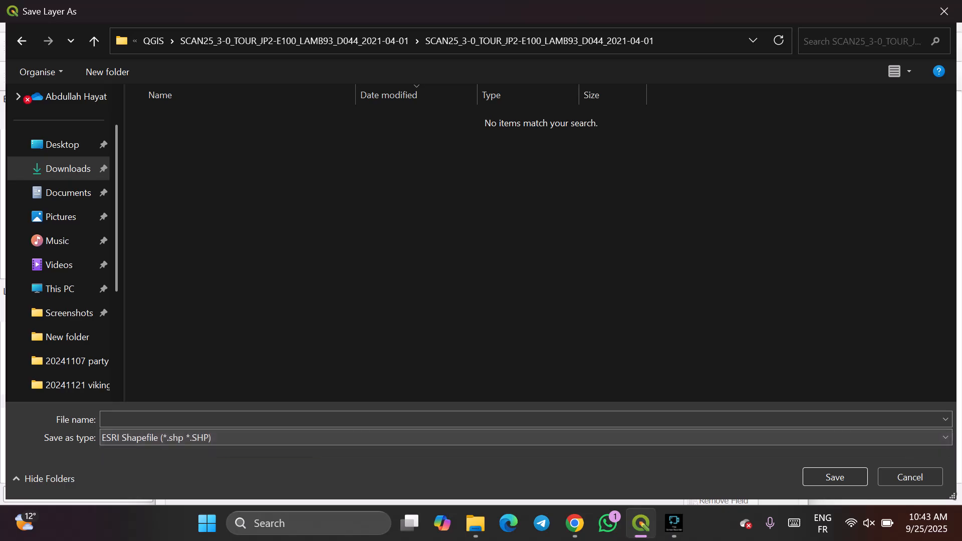
pyautogui.click(525, 438)
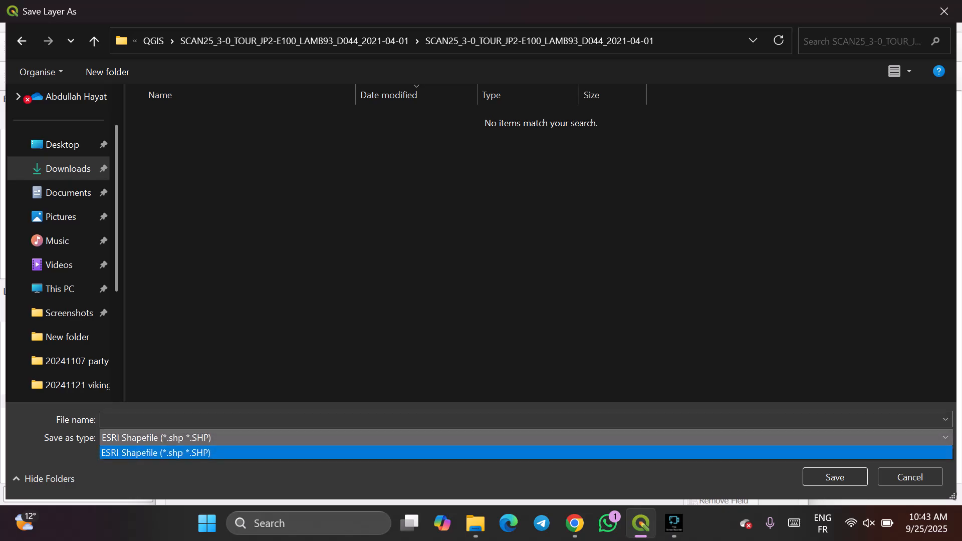
pyautogui.click(525, 437)
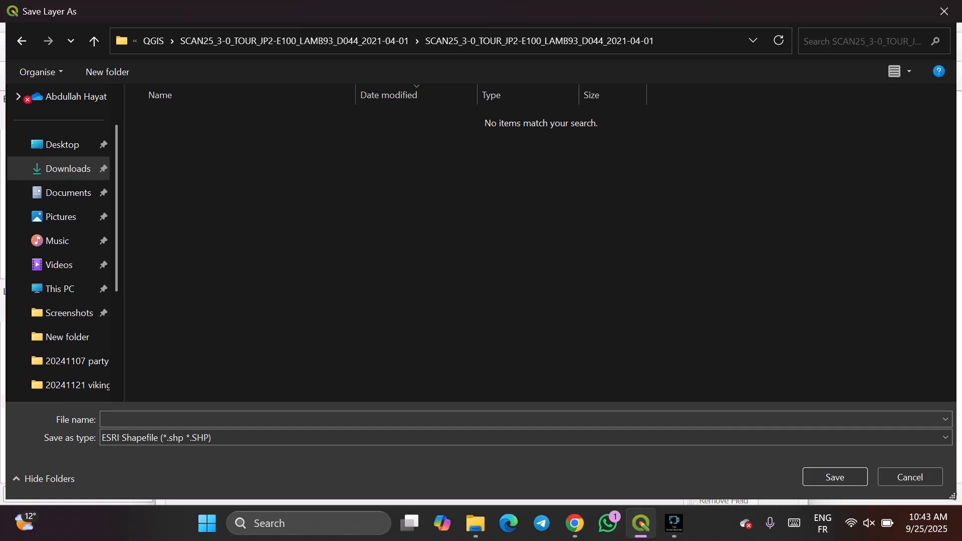
pyautogui.click(910, 477)
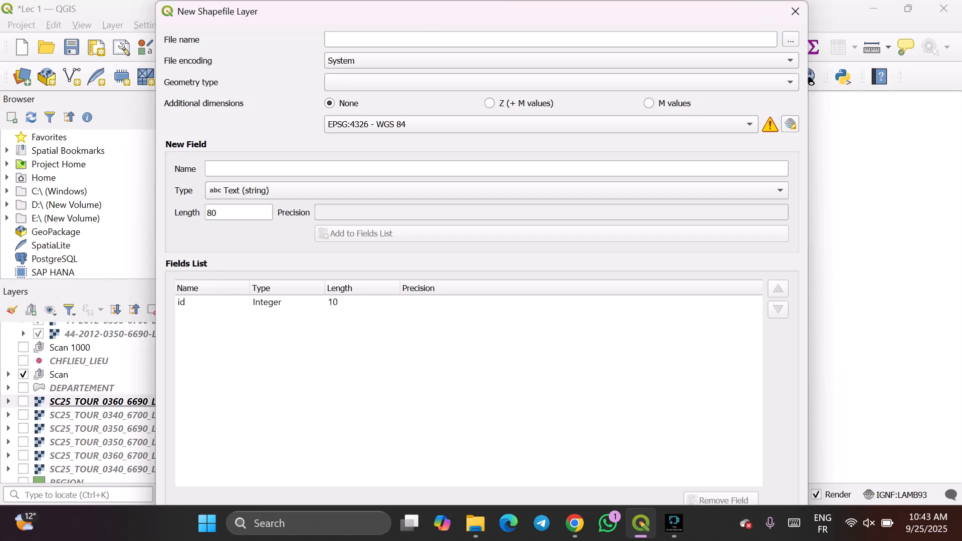
pyautogui.click(795, 11)
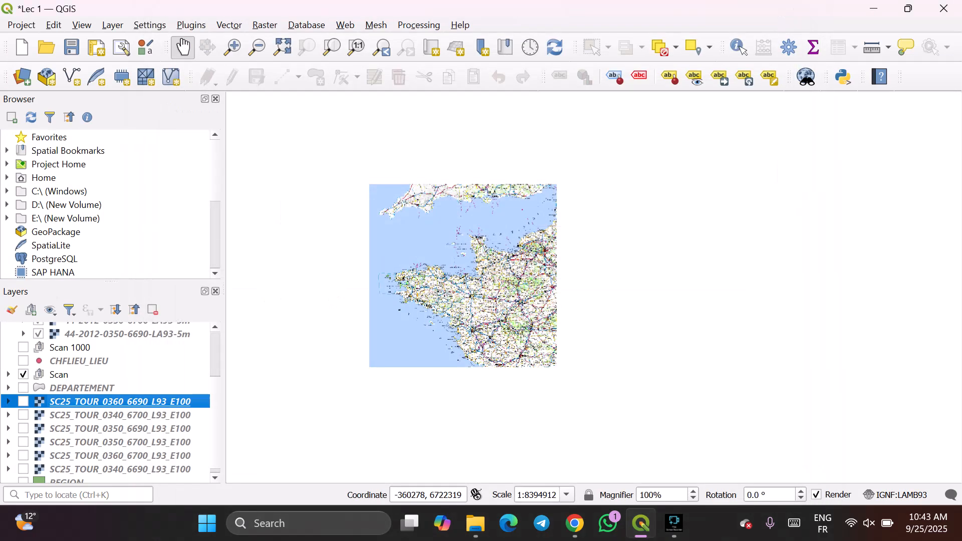
# Turn on the visibility of the SC25_TOUR_0360_6690_L93_E100 raster layer.
pyautogui.scroll(2, 105, 401)
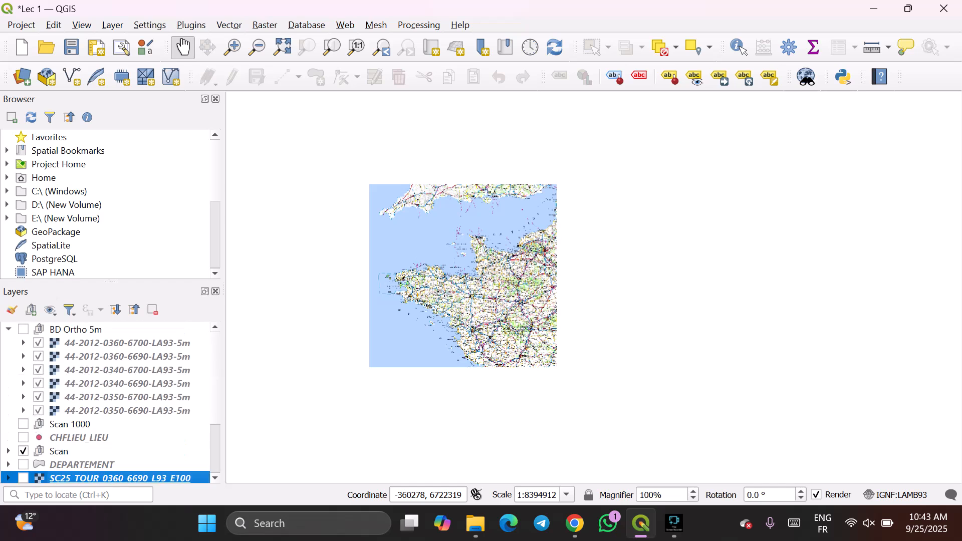
pyautogui.scroll(-1, 105, 400)
pyautogui.click(23, 440)
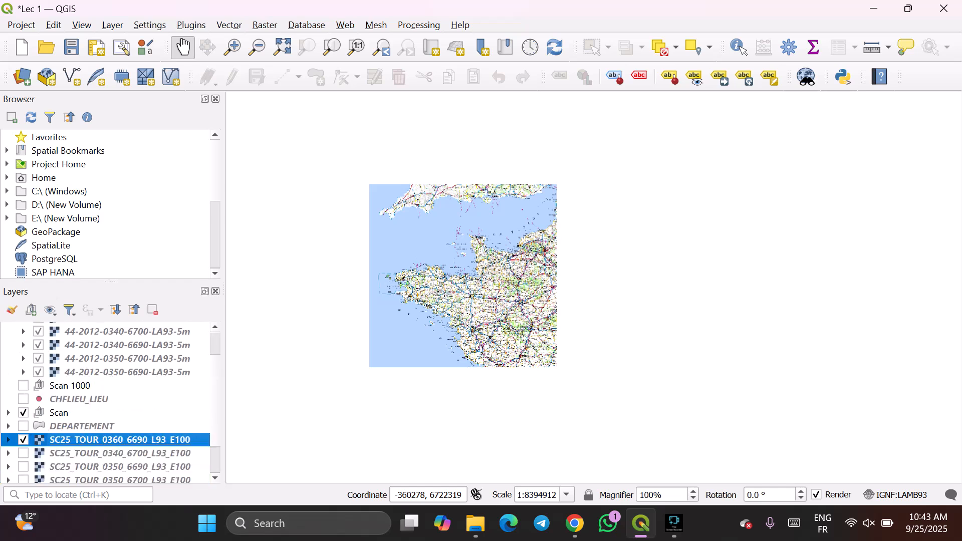
pyautogui.scroll(2, 497, 288)
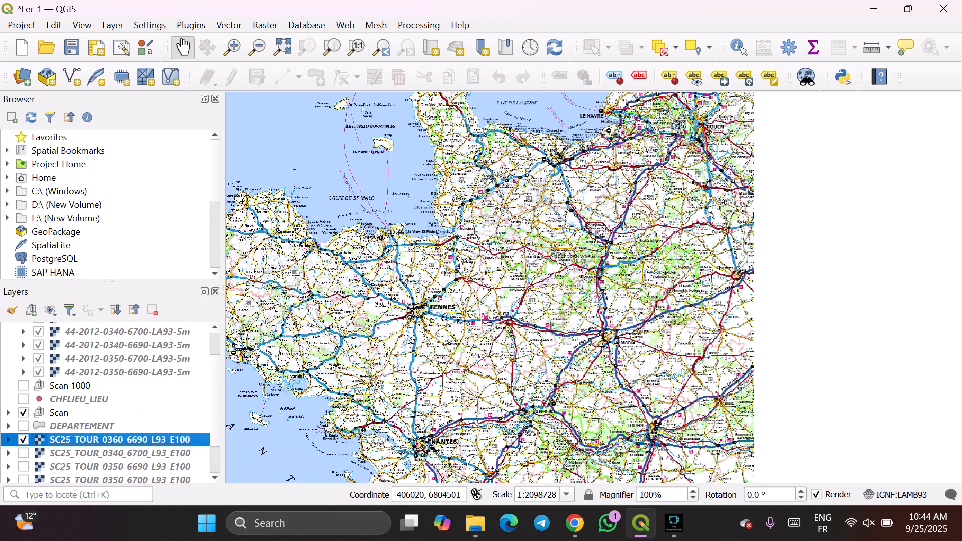
# Hide the SC25_TOUR_0360_6690_L93_E100 raster and show SC25_TOUR_0340_6700_L93_E100 instead.
pyautogui.moveTo(400, 331); pyautogui.dragTo(425, 305)
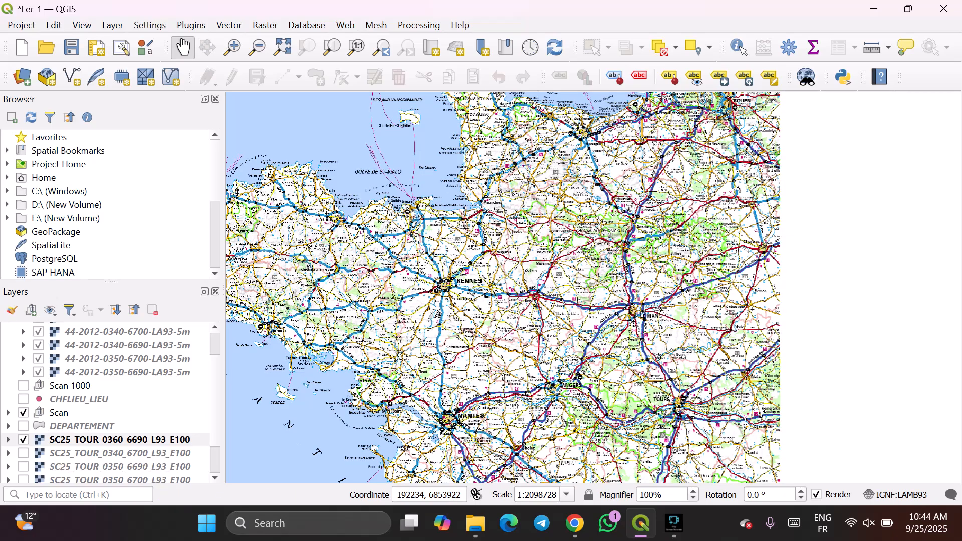
pyautogui.scroll(-1, 110, 403)
pyautogui.scroll(1, 110, 403)
pyautogui.scroll(-1, 110, 403)
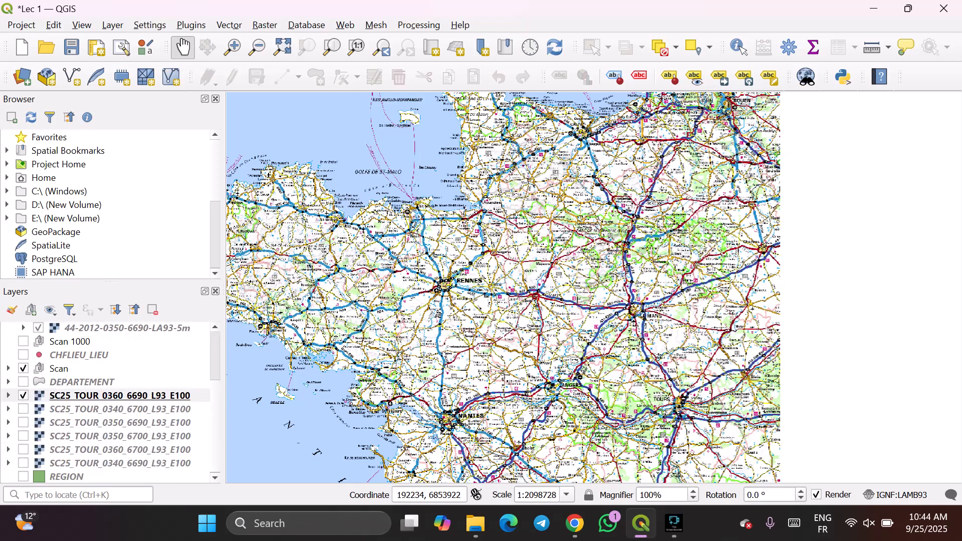
pyautogui.scroll(1, 110, 403)
pyautogui.scroll(-1, 110, 403)
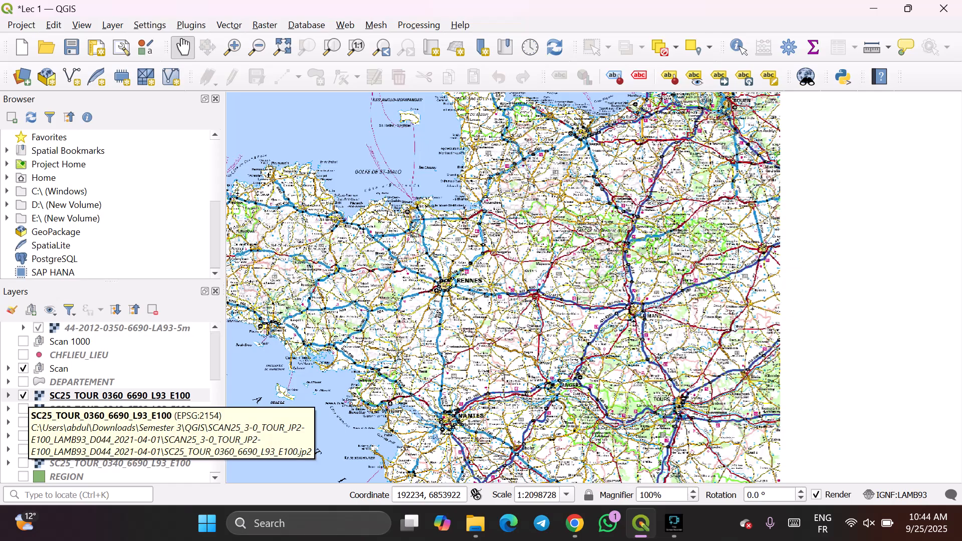
pyautogui.click(23, 395)
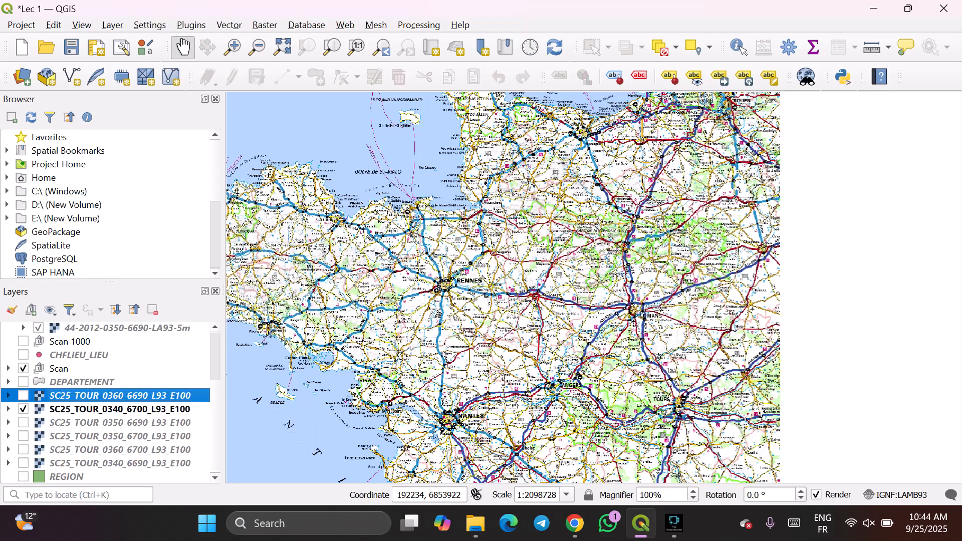
# Compare the map without and with the Scan group, and review the layers inside that group.
pyautogui.click(23, 368)
pyautogui.click(59, 368)
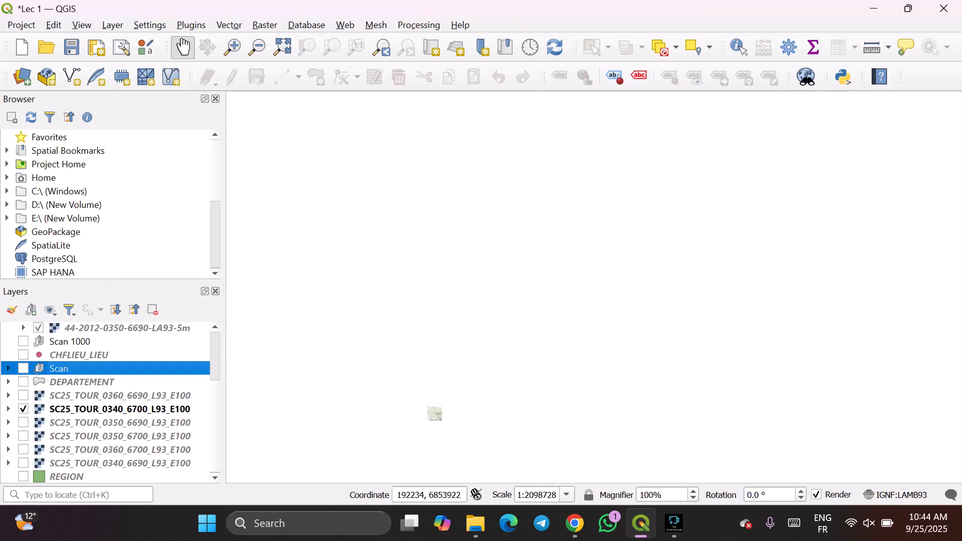
pyautogui.click(23, 369)
pyautogui.click(8, 369)
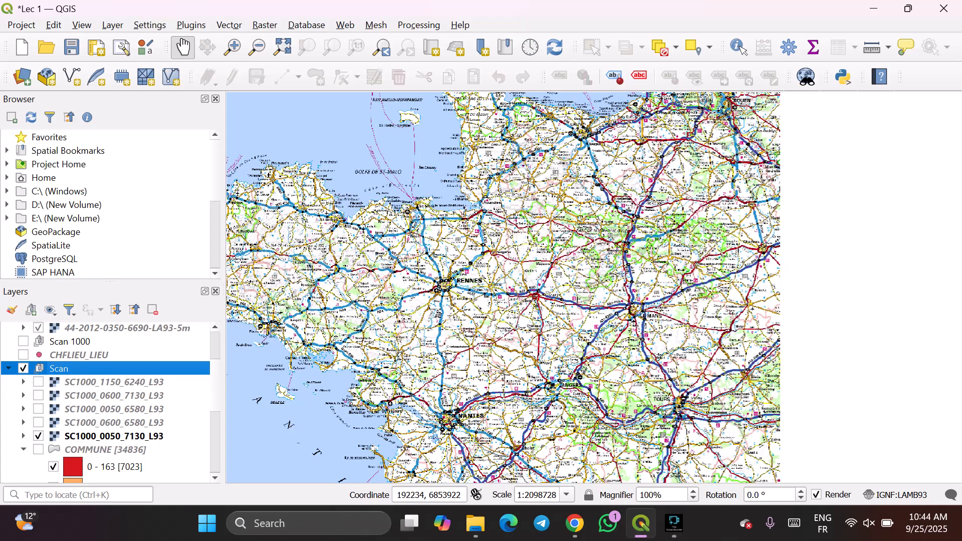
pyautogui.click(8, 368)
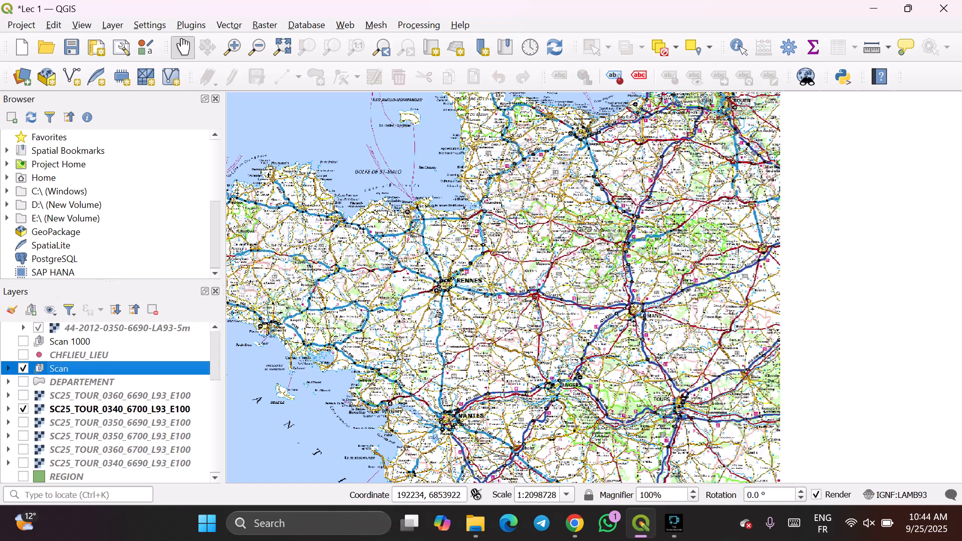
# Remove the Scan group with all its layers from the project.
pyautogui.rightClick(57, 369)
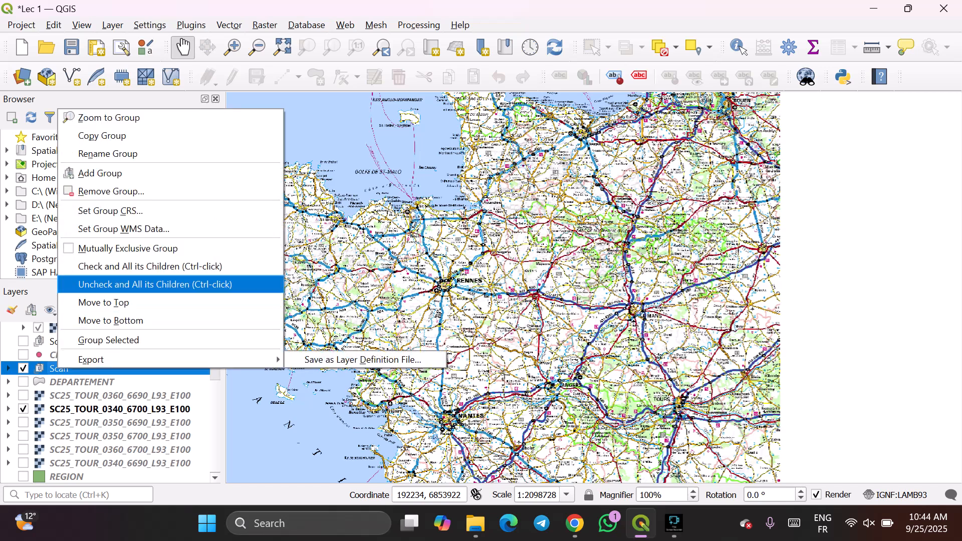
pyautogui.press('Escape')
pyautogui.rightClick(52, 368)
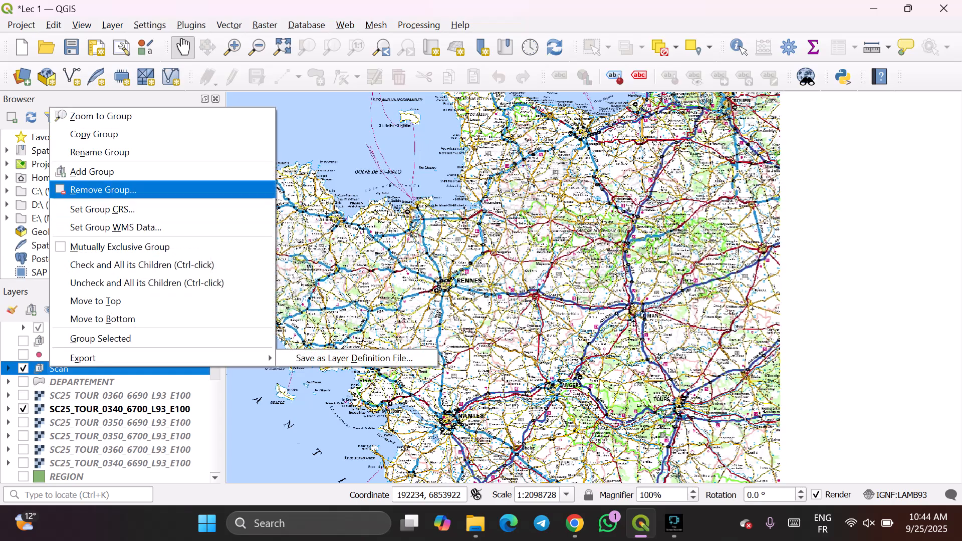
pyautogui.click(103, 189)
pyautogui.click(458, 281)
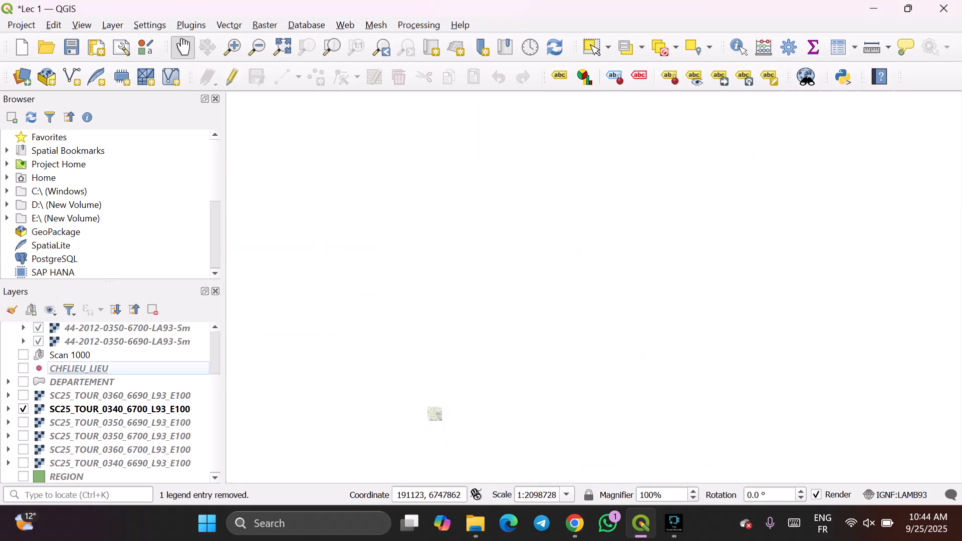
# Turn on the visibility of all the SC25_TOUR raster layers that are still hidden.
pyautogui.click(23, 395)
pyautogui.click(23, 422)
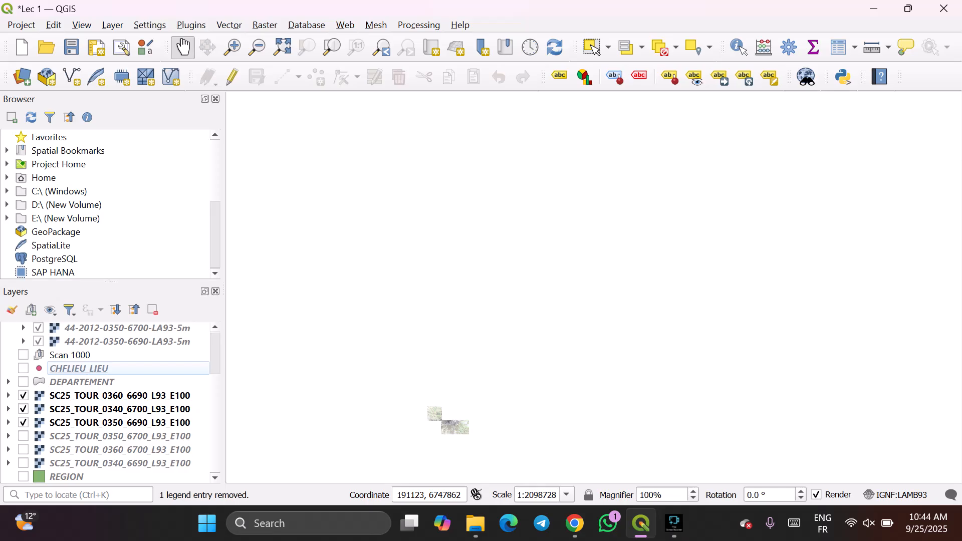
pyautogui.click(23, 436)
pyautogui.click(23, 449)
pyautogui.click(23, 463)
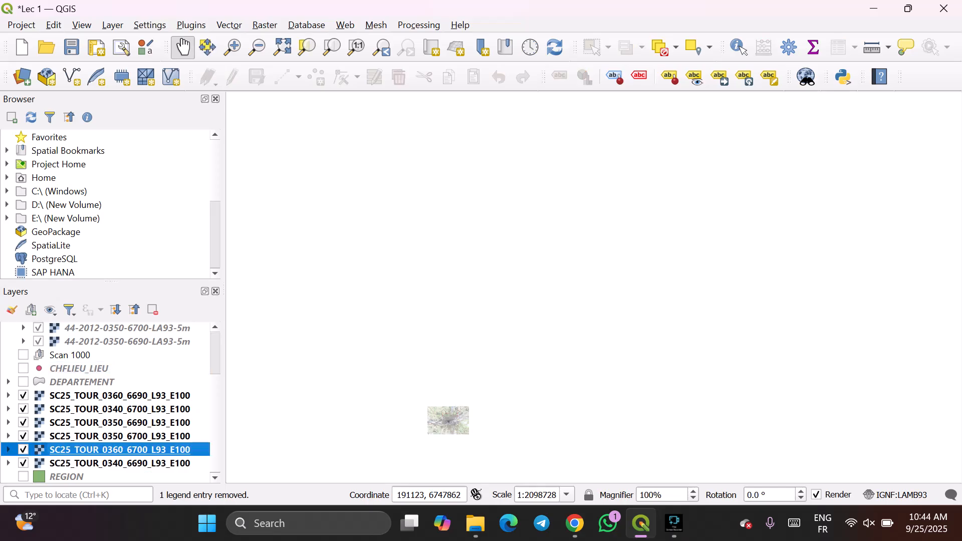
# Remove the SC25_TOUR_0360_6690_L93_E100 and SC25_TOUR_0340_6700_L93_E100 raster layers from the project.
pyautogui.rightClick(103, 396)
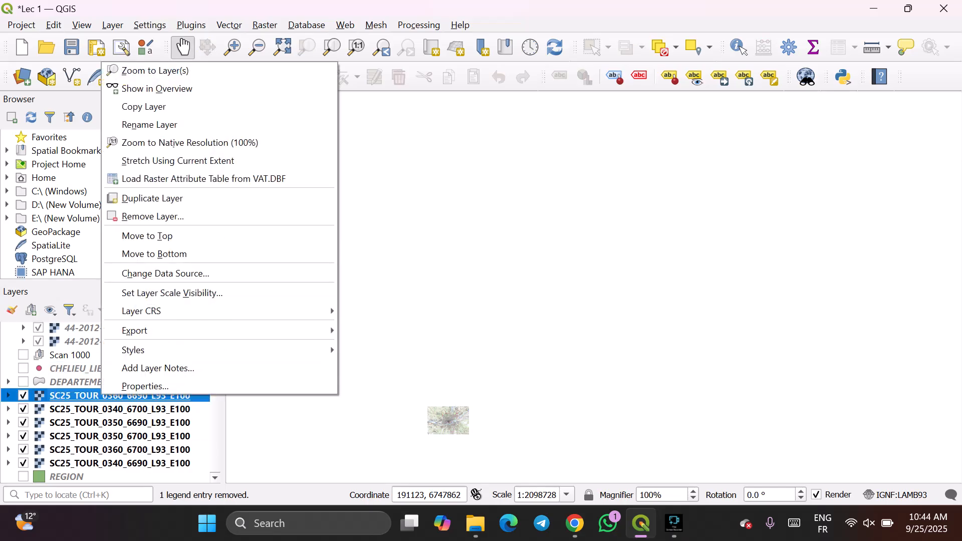
pyautogui.click(152, 216)
pyautogui.click(457, 280)
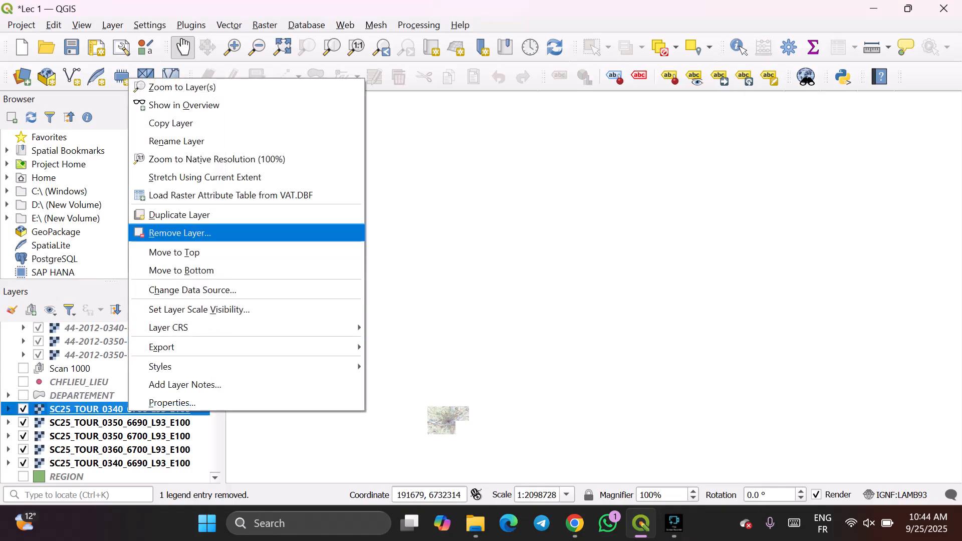
pyautogui.click(178, 232)
pyautogui.click(457, 281)
# Remove the SC25_TOUR_0350_6700_L93_E100 and SC25_TOUR_0350_6690_L93_E100 raster layers from the project.
pyautogui.rightClick(137, 436)
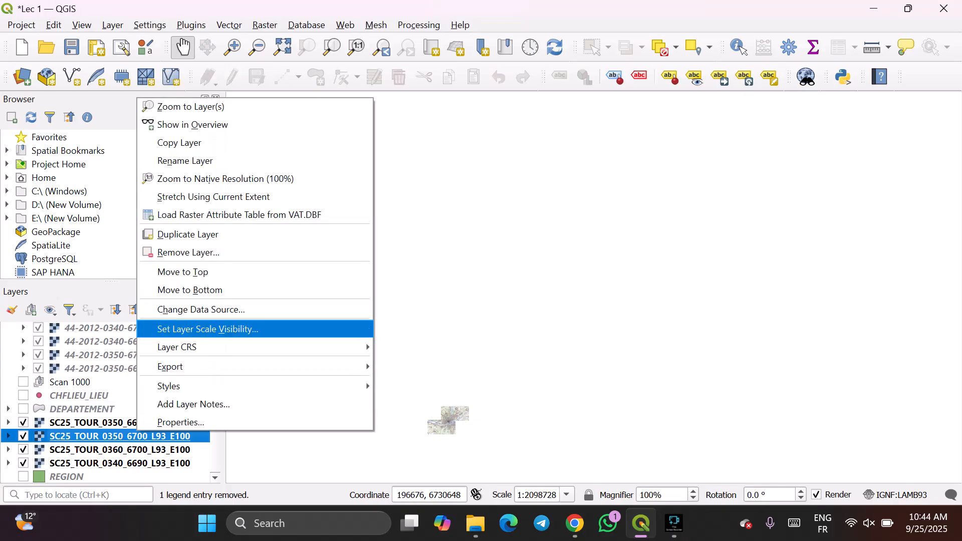
pyautogui.click(179, 252)
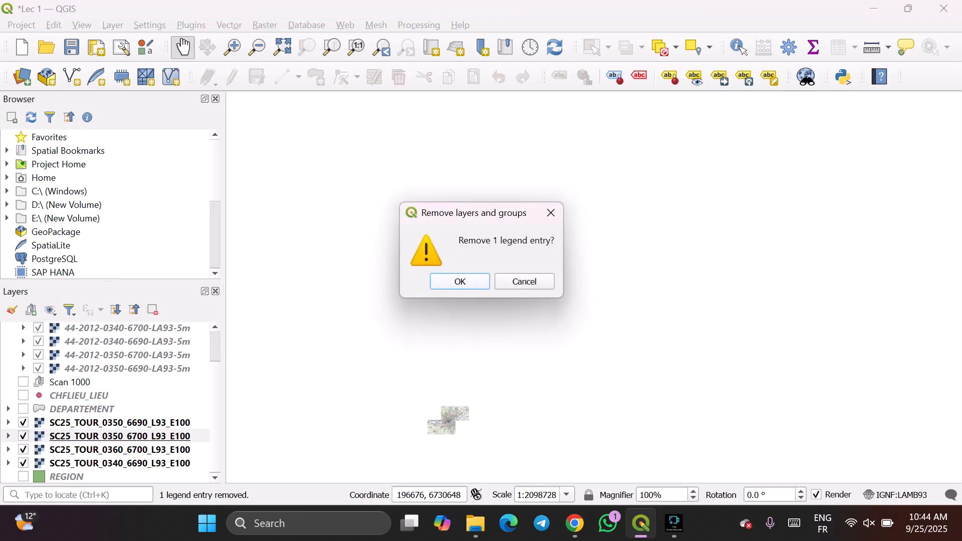
pyautogui.click(457, 280)
pyautogui.rightClick(138, 436)
pyautogui.click(179, 258)
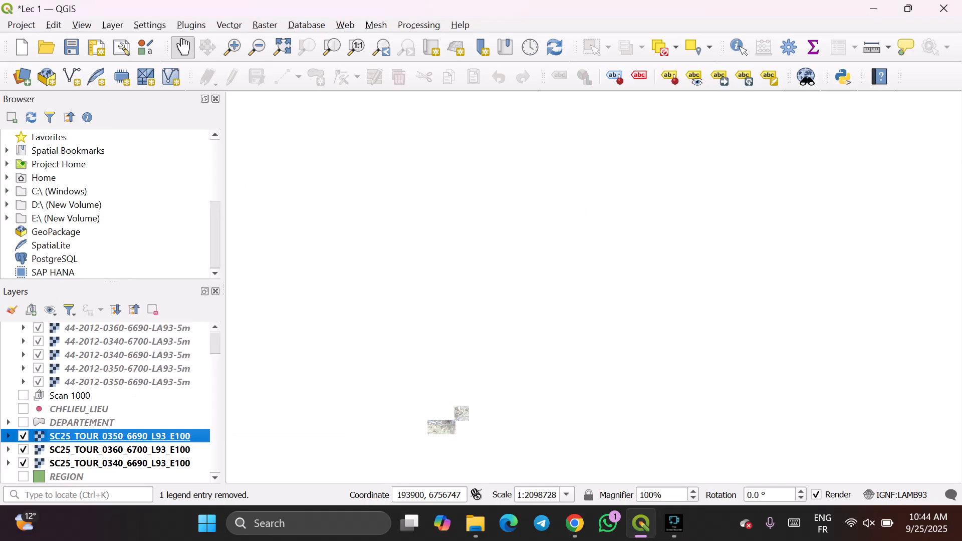
pyautogui.click(457, 280)
# Remove the SC25_TOUR_0360_6700_L93_E100 and SC25_TOUR_0340_6690_L93_E100 raster layers from the project.
pyautogui.click(159, 450)
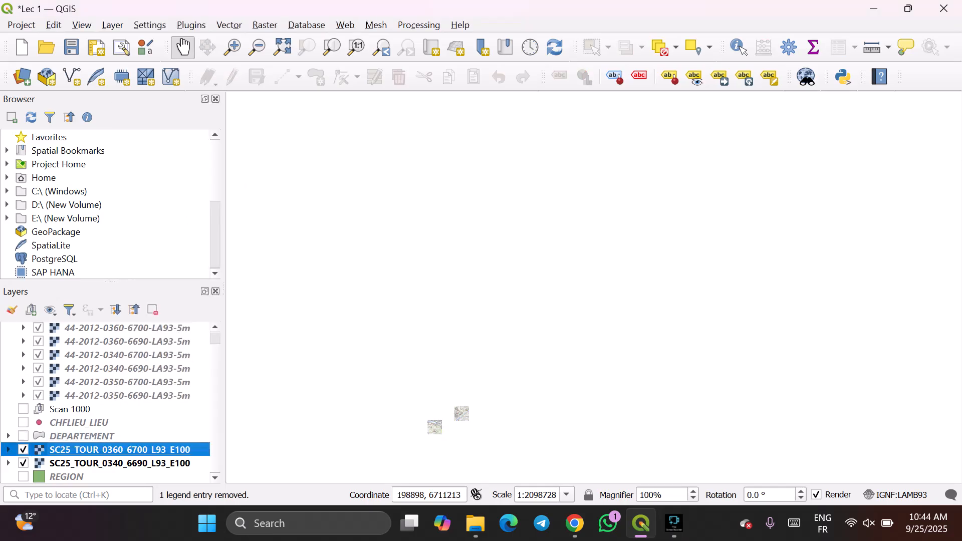
pyautogui.rightClick(158, 449)
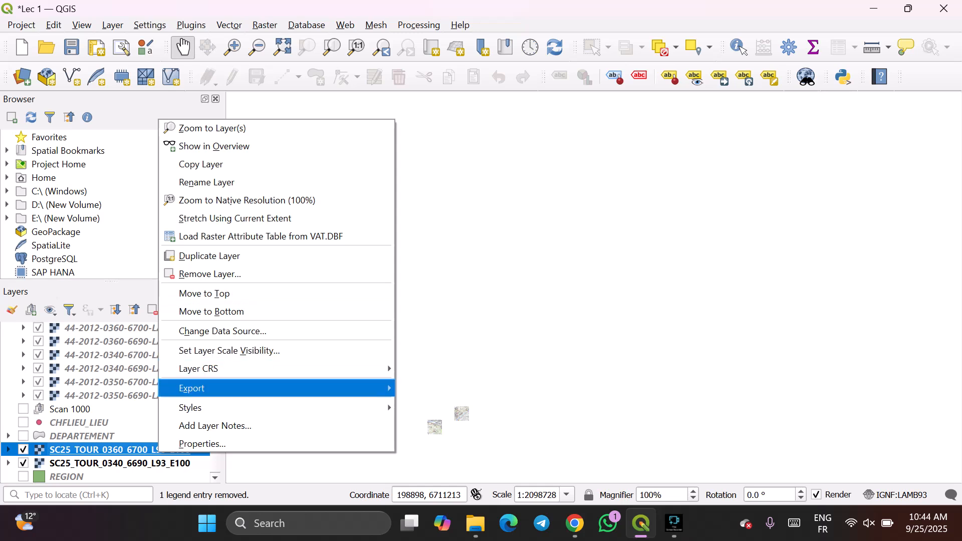
pyautogui.click(201, 274)
pyautogui.click(459, 281)
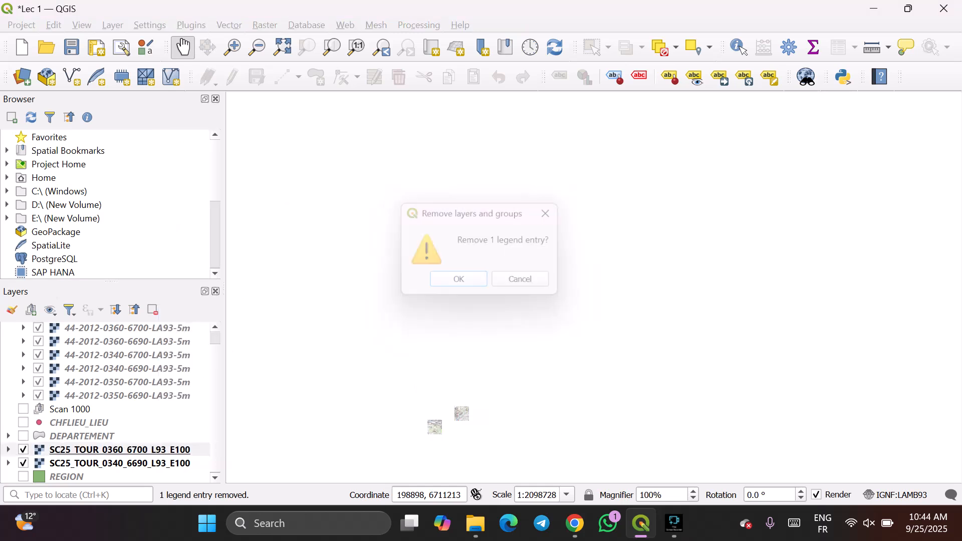
pyautogui.rightClick(162, 462)
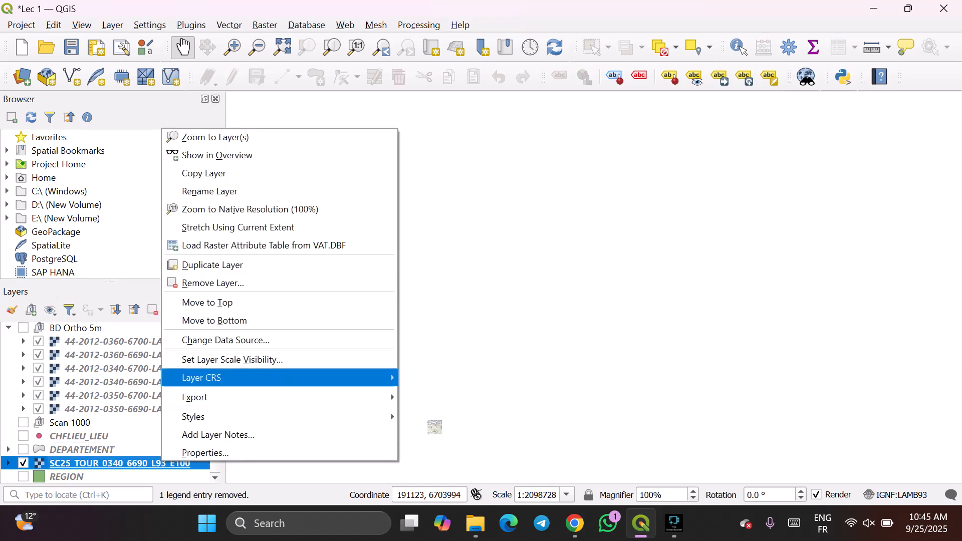
pyautogui.click(213, 283)
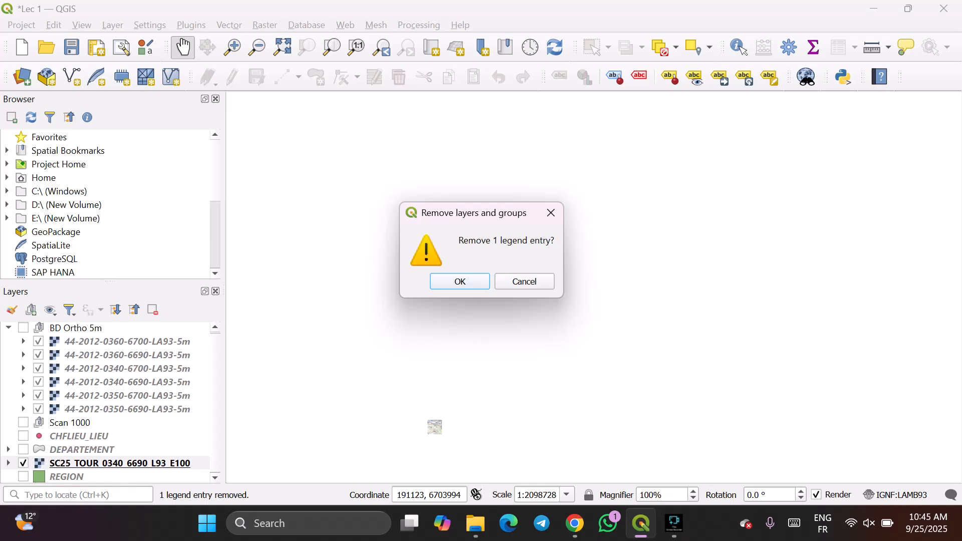
pyautogui.press('Return')
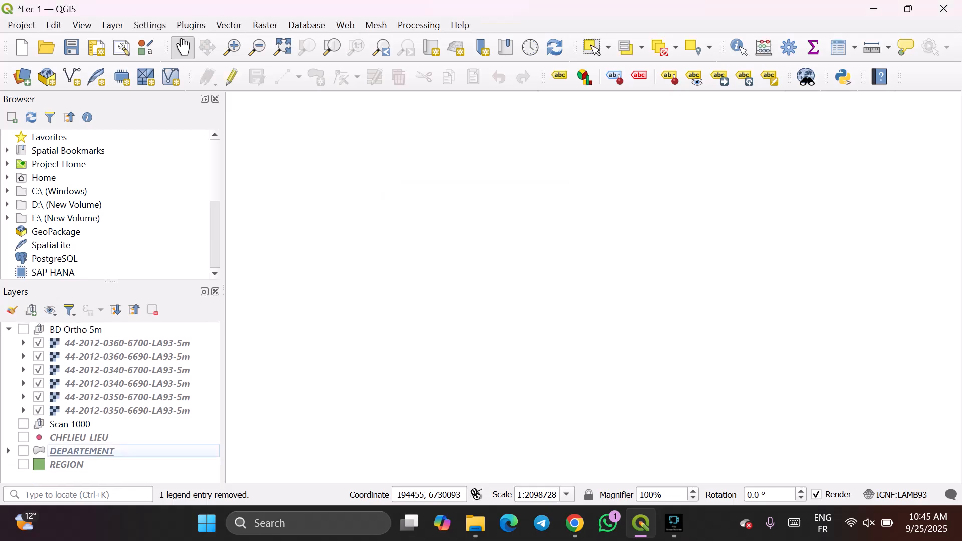
# Collapse the BD Ortho 5m group and remove the empty Scan 1000 group from the project.
pyautogui.click(165, 357)
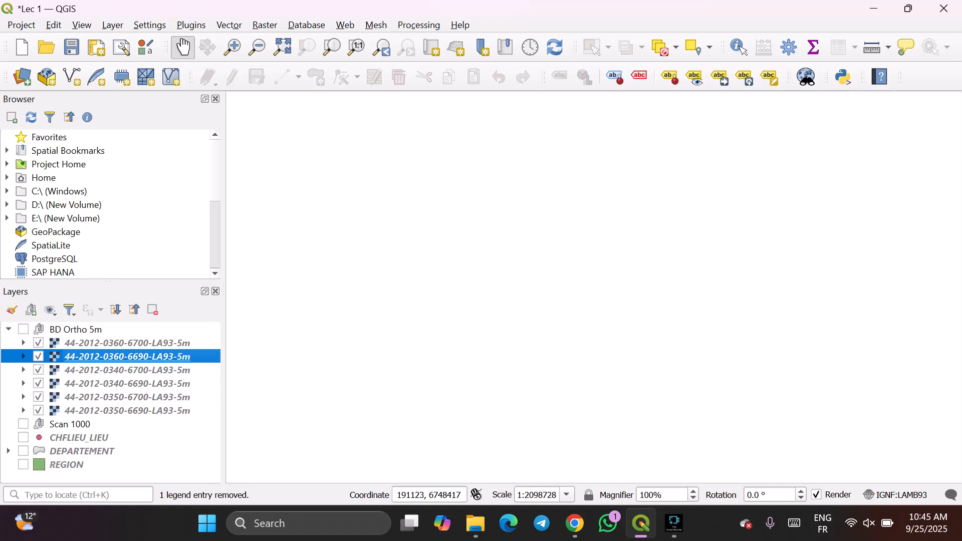
pyautogui.click(23, 424)
pyautogui.click(23, 424)
pyautogui.click(8, 329)
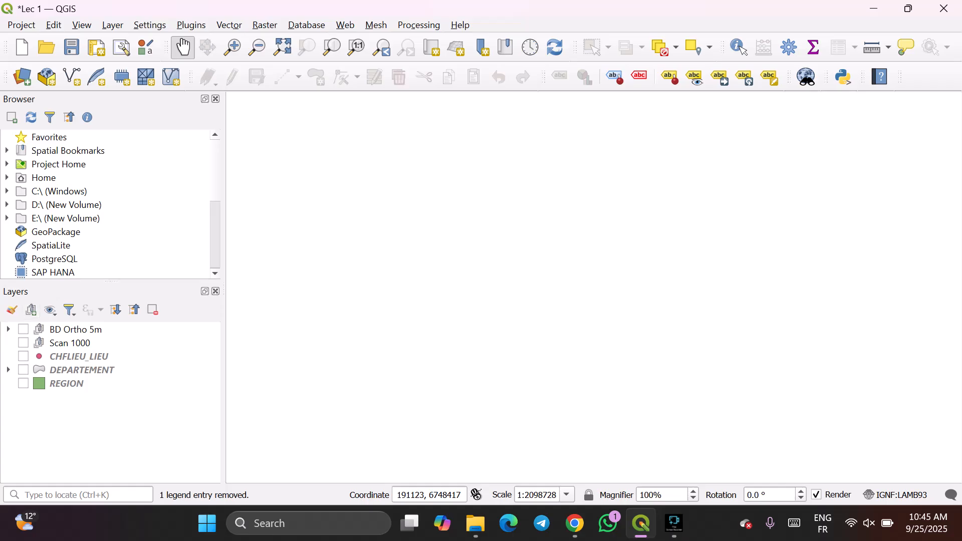
pyautogui.click(23, 343)
pyautogui.rightClick(50, 344)
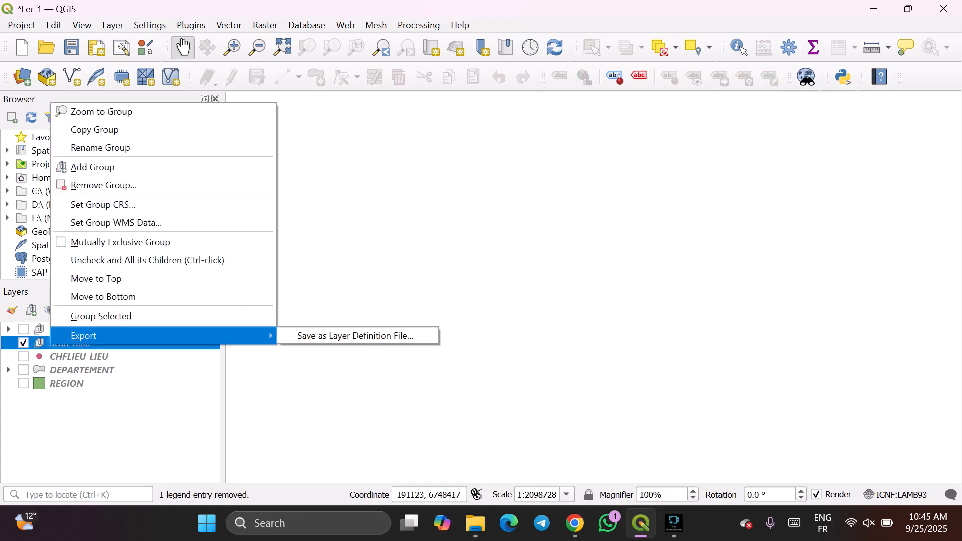
pyautogui.click(103, 186)
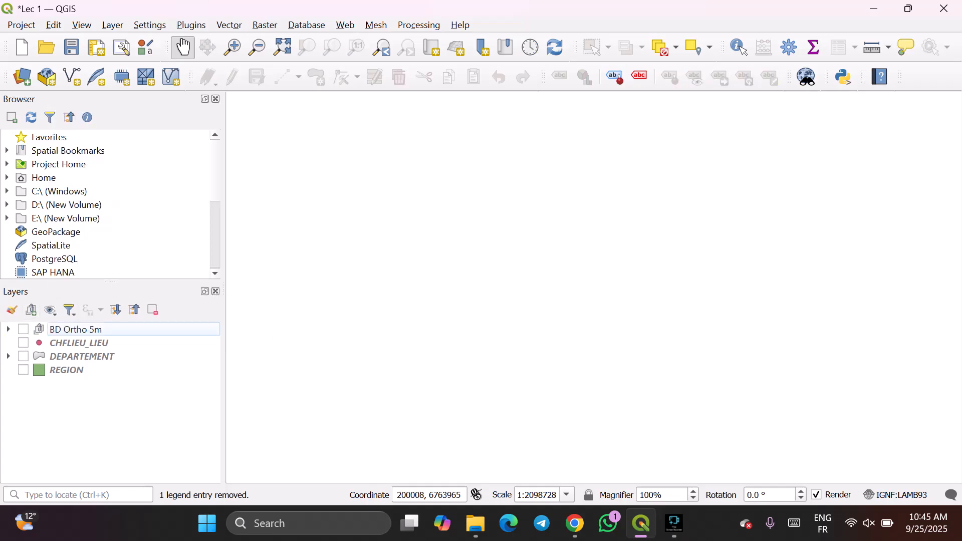
# Remove the BD Ortho 5m group with its orthophoto layers from the project.
pyautogui.rightClick(61, 329)
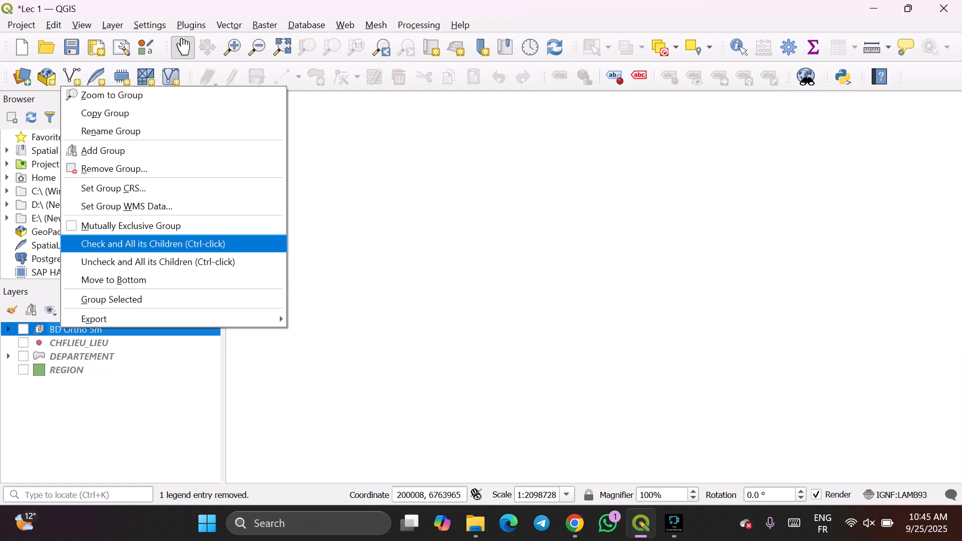
pyautogui.click(114, 168)
pyautogui.click(459, 281)
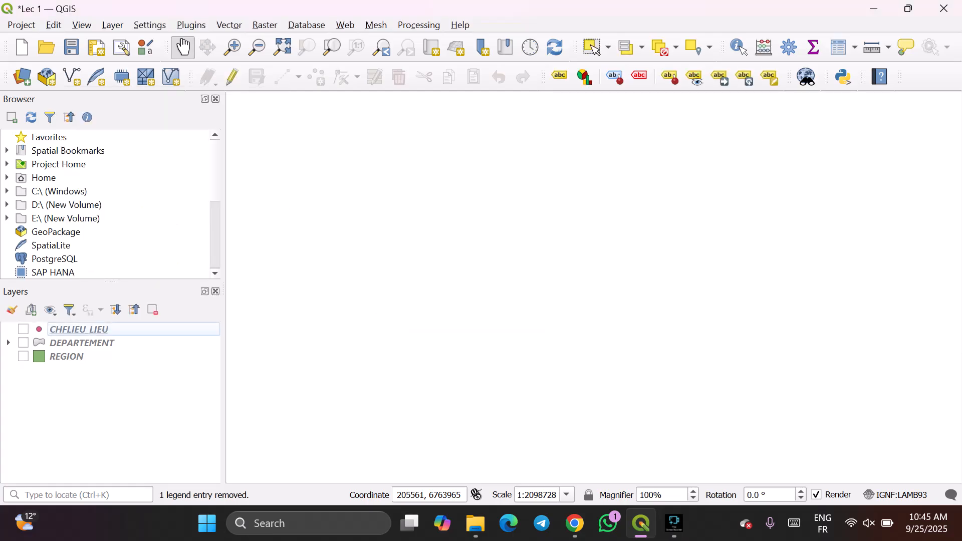
# Remove the REGION and DEPARTEMENT vector layers from the project.
pyautogui.click(67, 356)
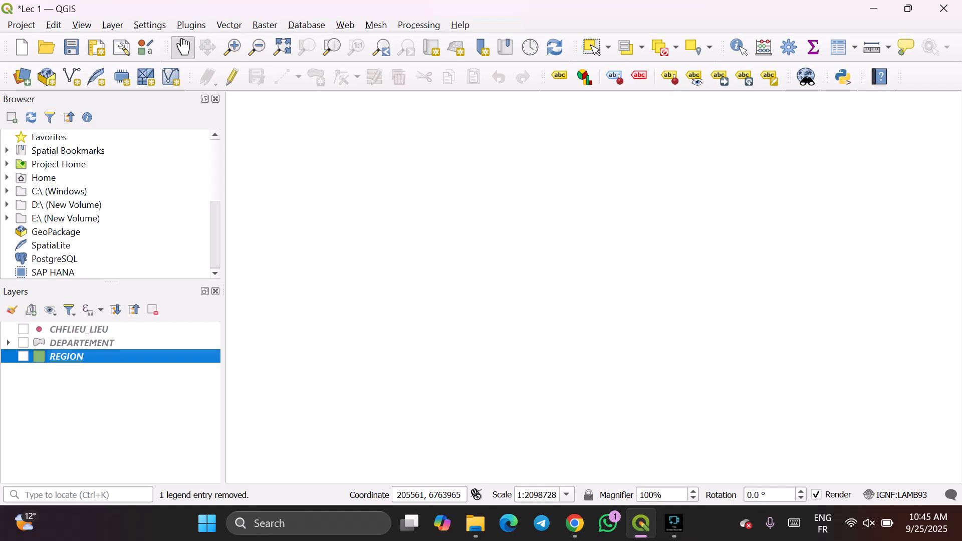
pyautogui.rightClick(71, 356)
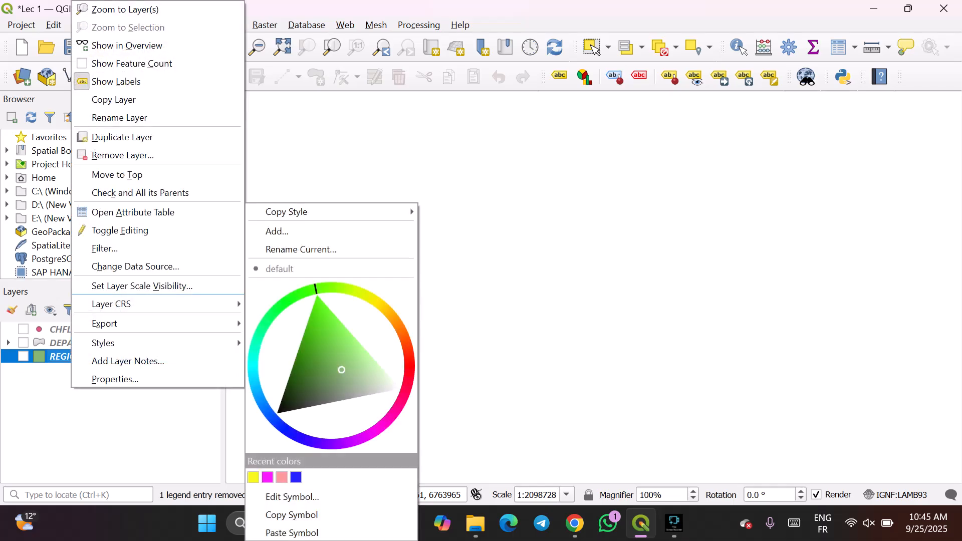
pyautogui.click(122, 155)
pyautogui.press('Return')
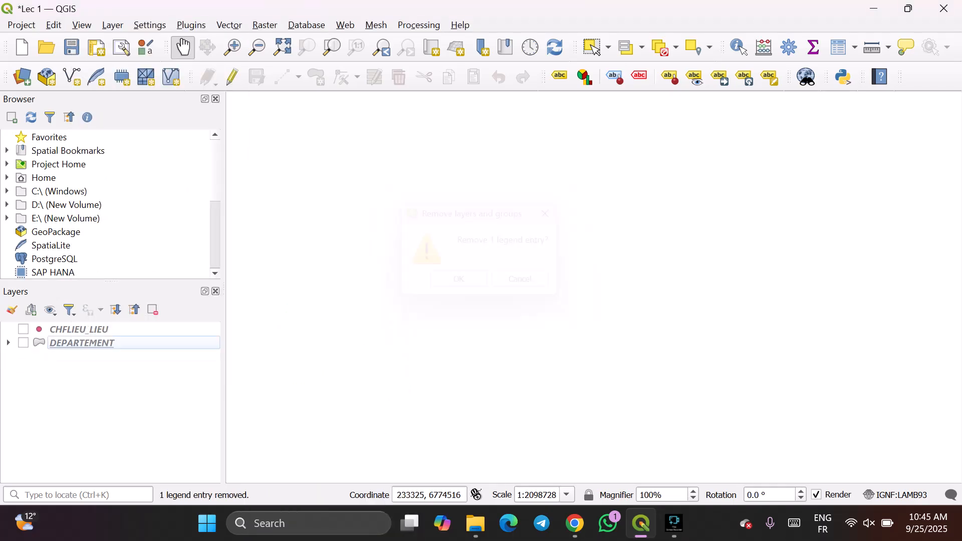
pyautogui.rightClick(87, 343)
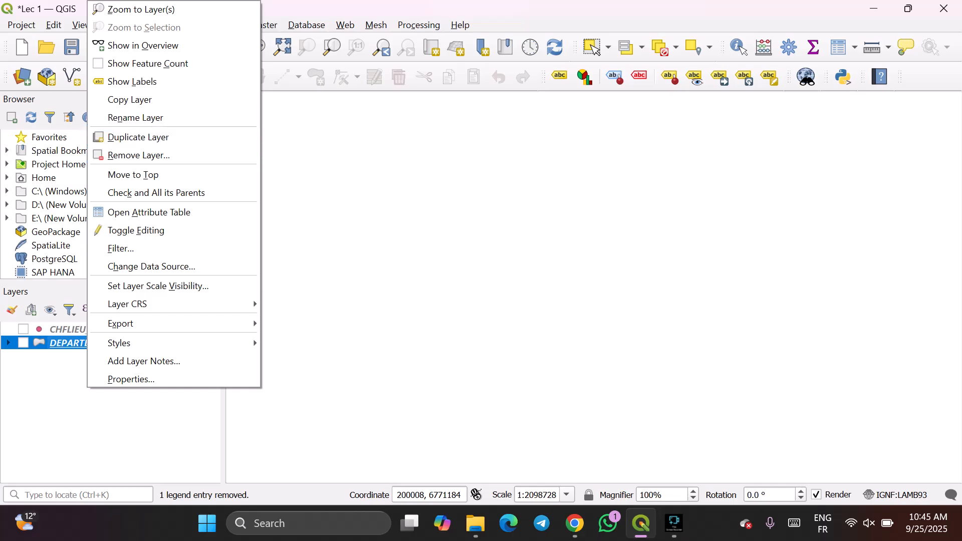
pyautogui.click(139, 155)
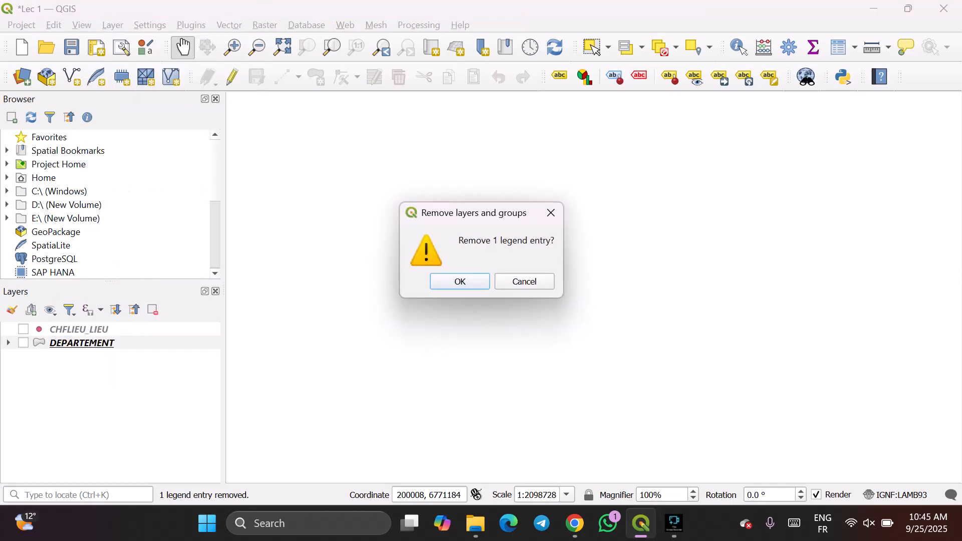
pyautogui.press('Return')
# Remove the CHFLIEU_LIEU point layer from the project.
pyautogui.rightClick(123, 330)
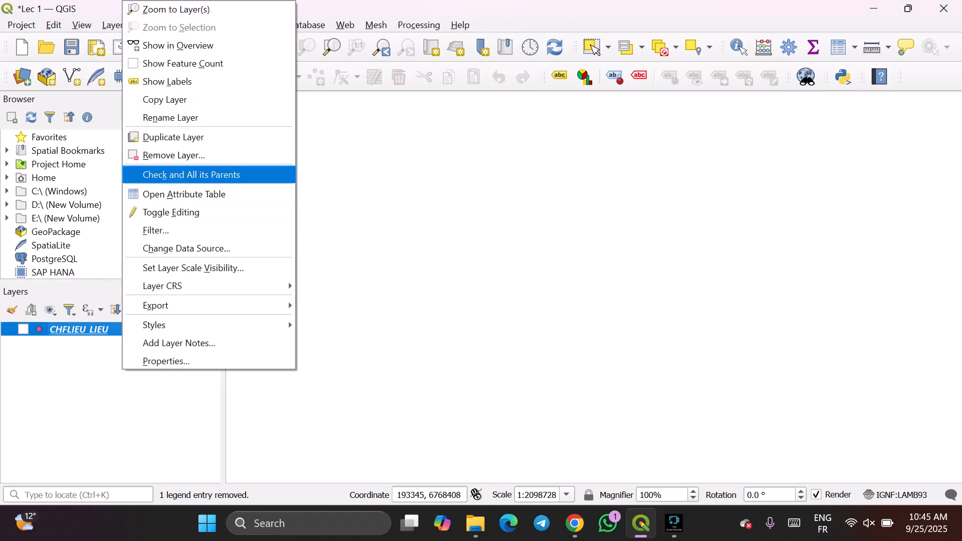
pyautogui.click(138, 155)
pyautogui.press('Return')
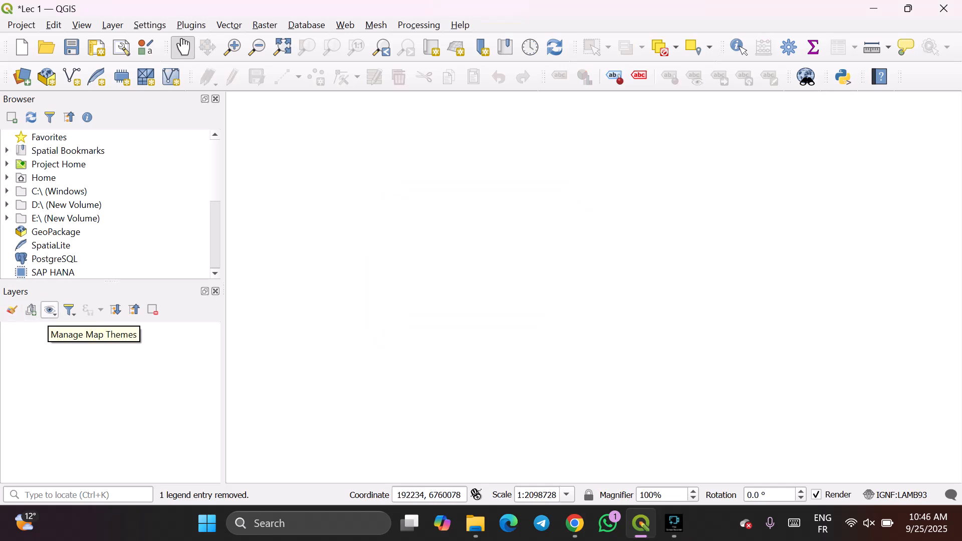
pyautogui.click(22, 76)
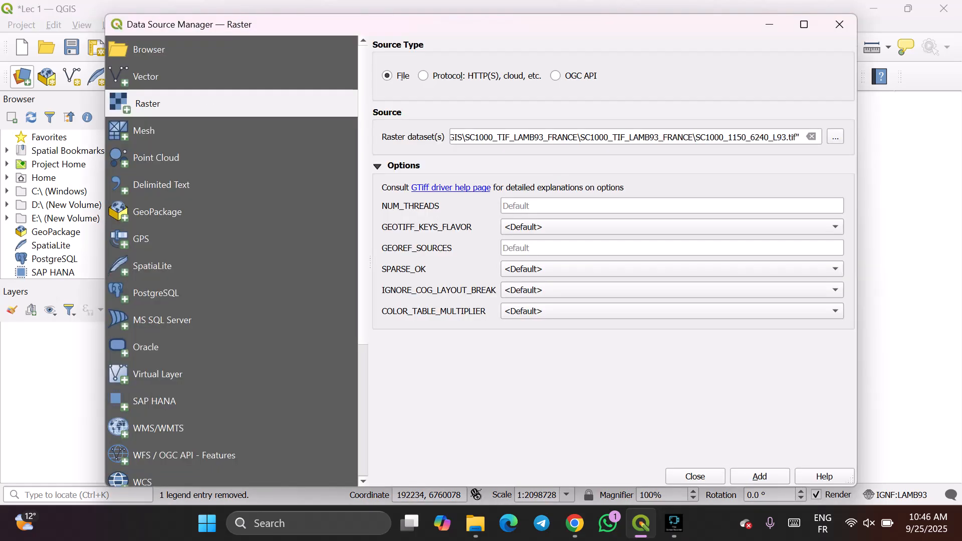
pyautogui.click(835, 137)
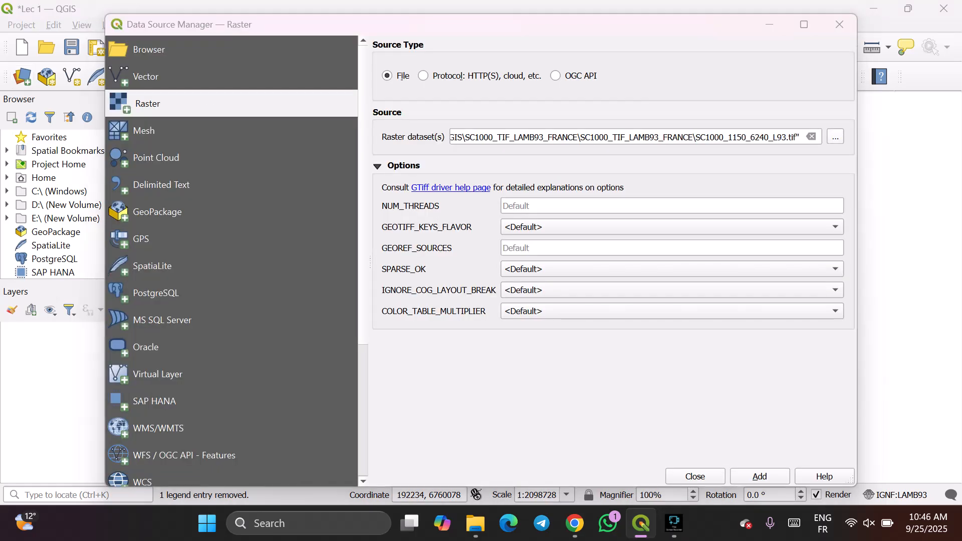
pyautogui.click(94, 41)
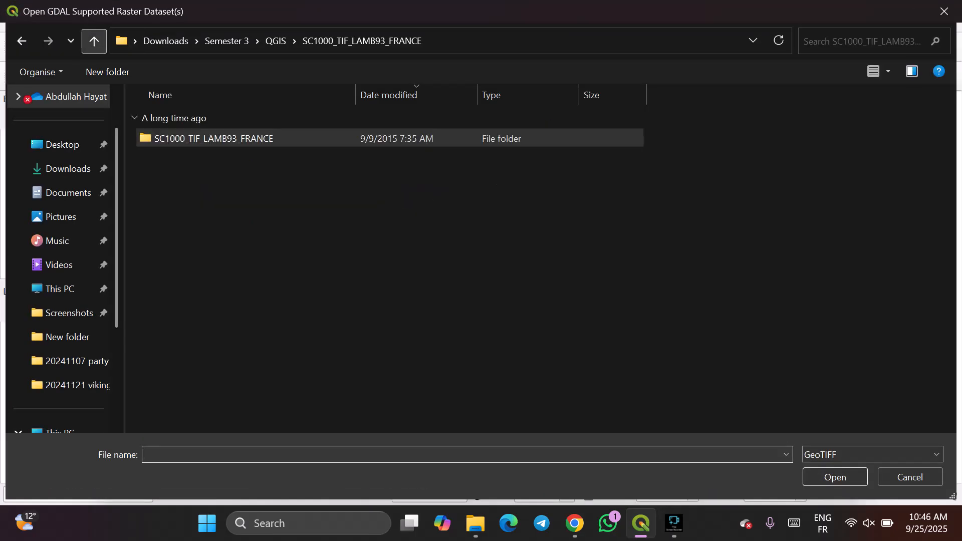
pyautogui.click(94, 41)
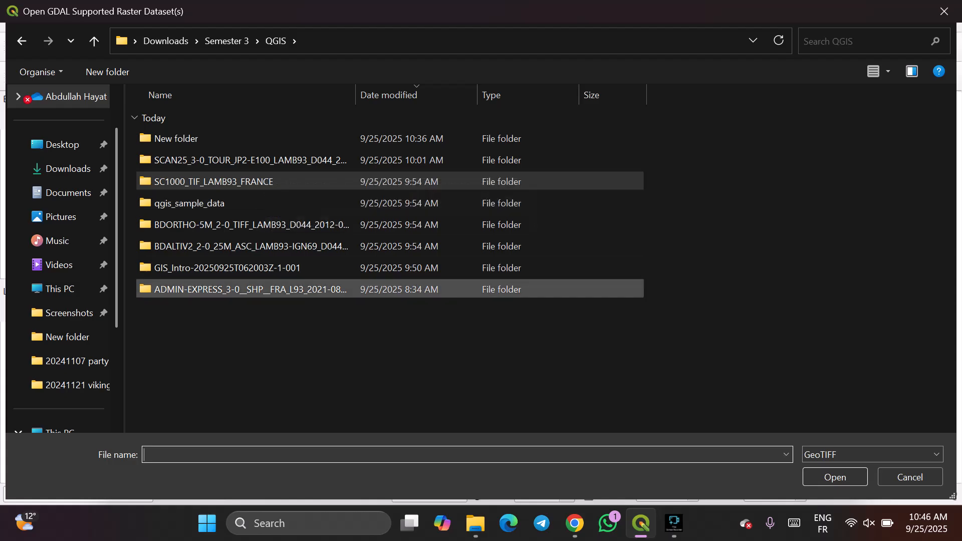
pyautogui.doubleClick(251, 289)
pyautogui.doubleClick(250, 139)
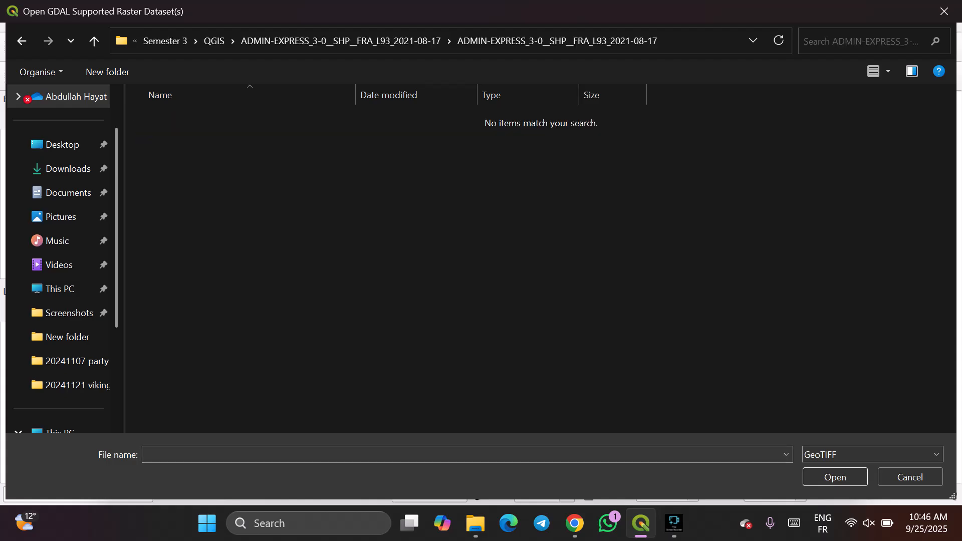
pyautogui.click(871, 454)
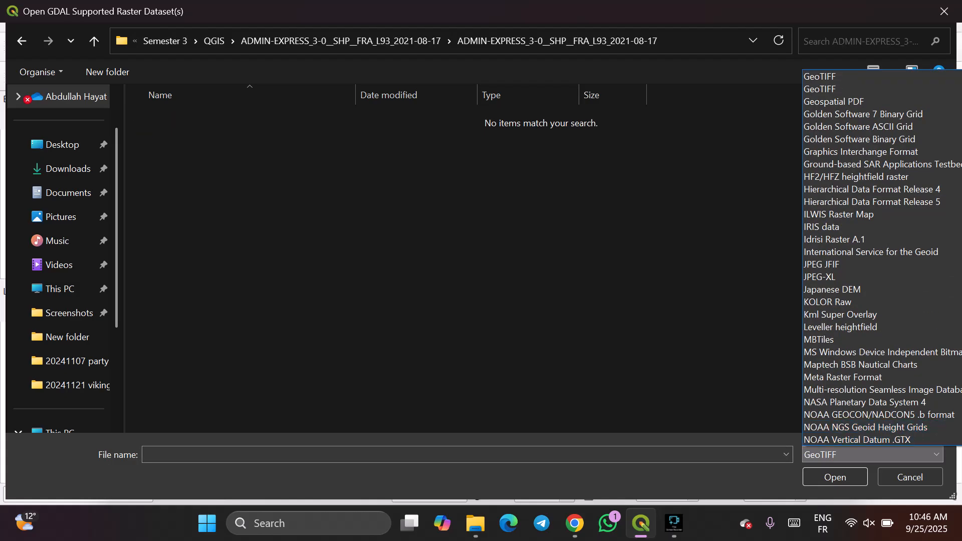
pyautogui.scroll(9, 882, 352)
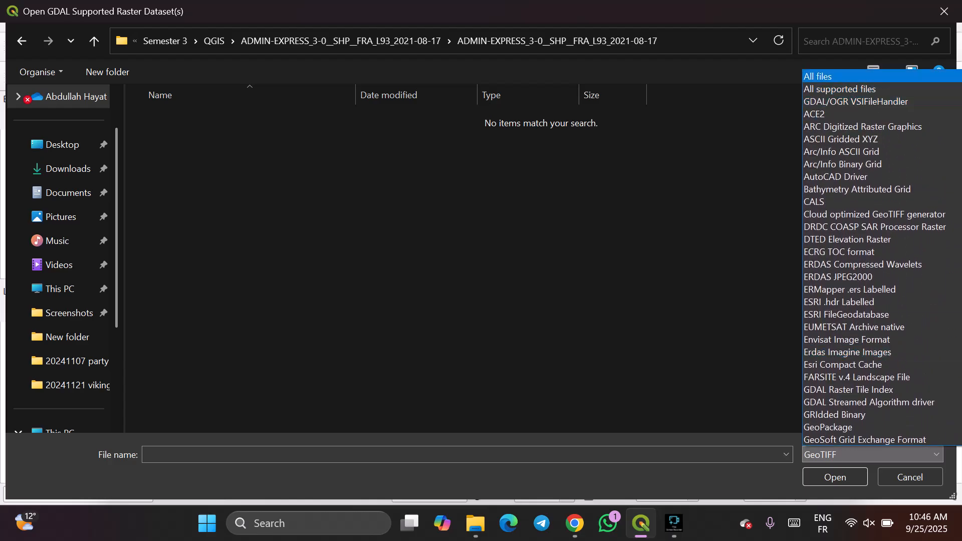
pyautogui.click(871, 77)
pyautogui.scroll(-1, 390, 270)
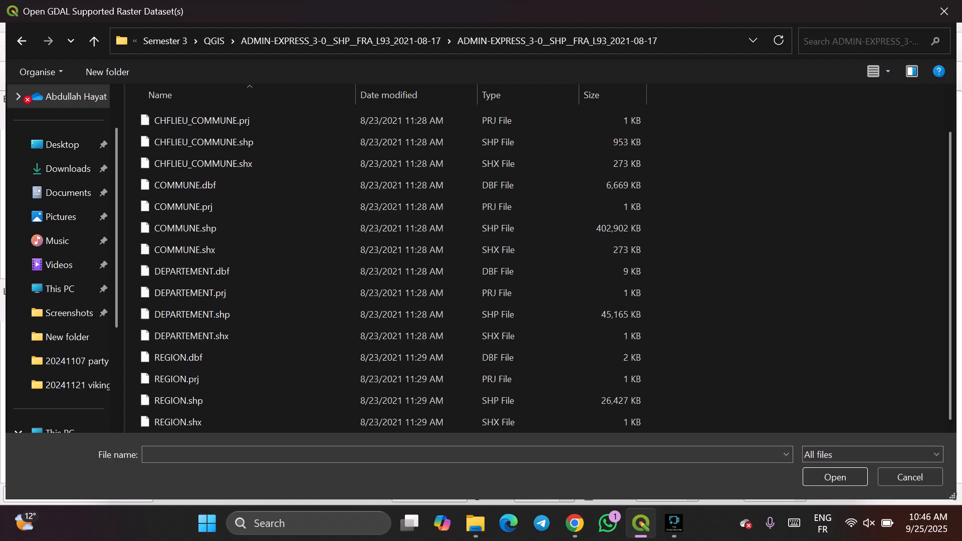
pyautogui.scroll(1, 391, 271)
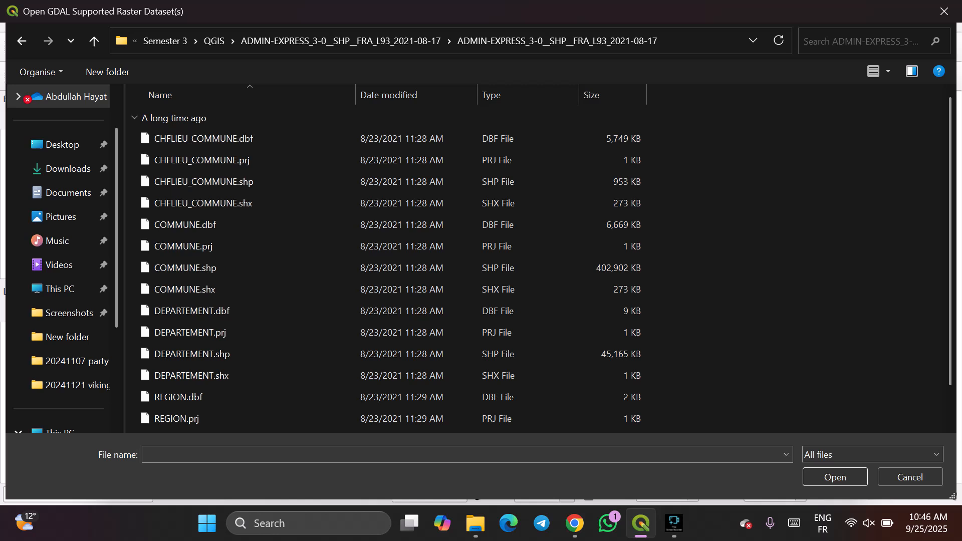
pyautogui.press('Down')
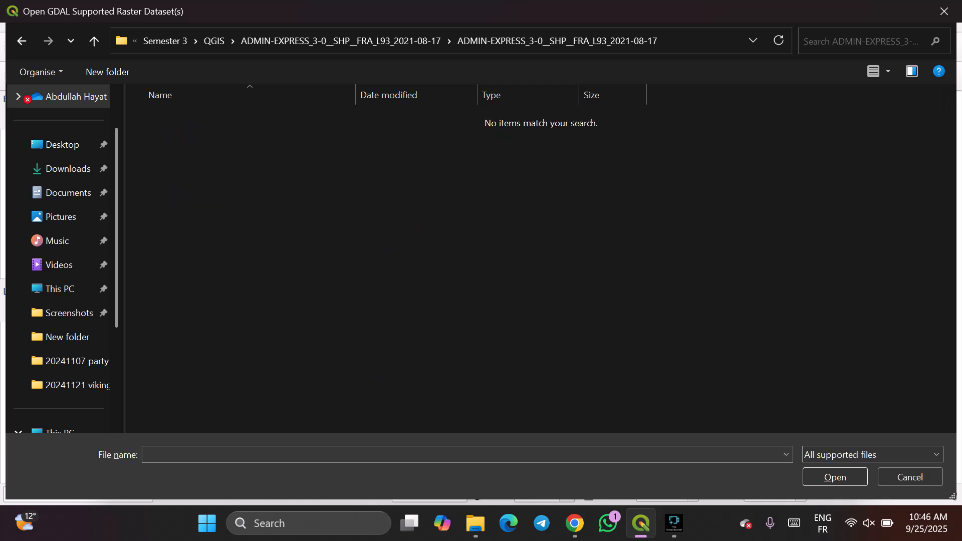
pyautogui.click(872, 454)
pyautogui.click(872, 76)
pyautogui.click(94, 40)
pyautogui.doubleClick(250, 139)
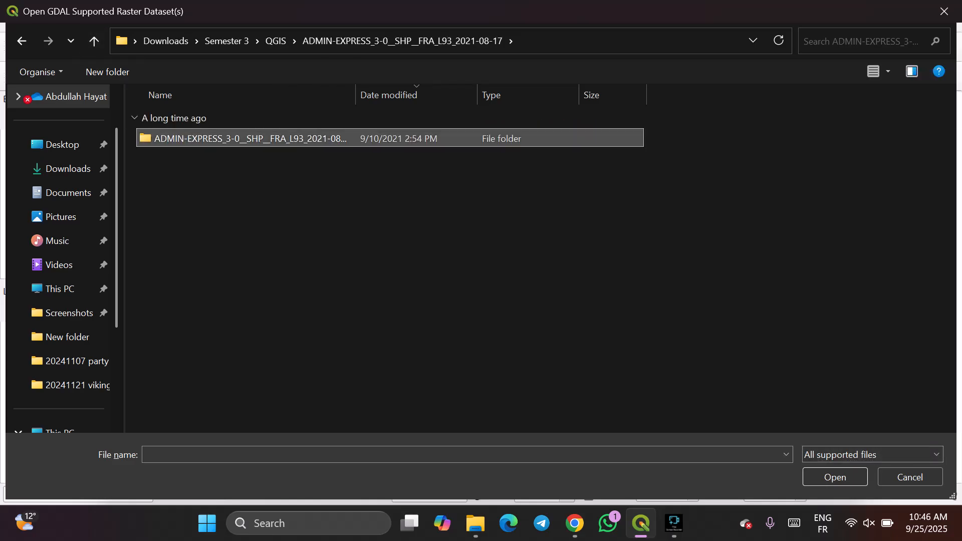
pyautogui.click(910, 477)
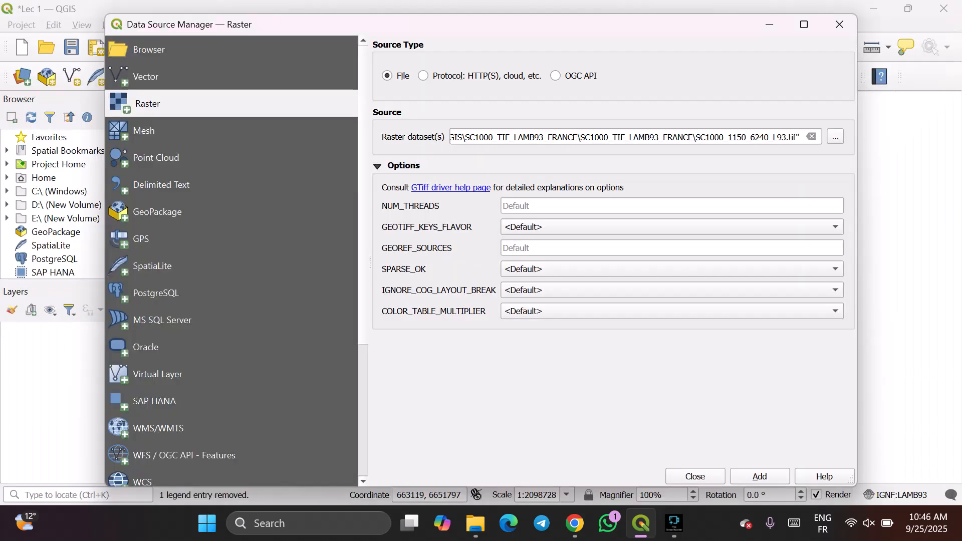
# Browse for raster datasets in the inner ADMIN-EXPRESS_3-0__SHP__FRA_L93_2021-08-17 folder under Downloads, Semester 3, QGIS.
pyautogui.click(835, 137)
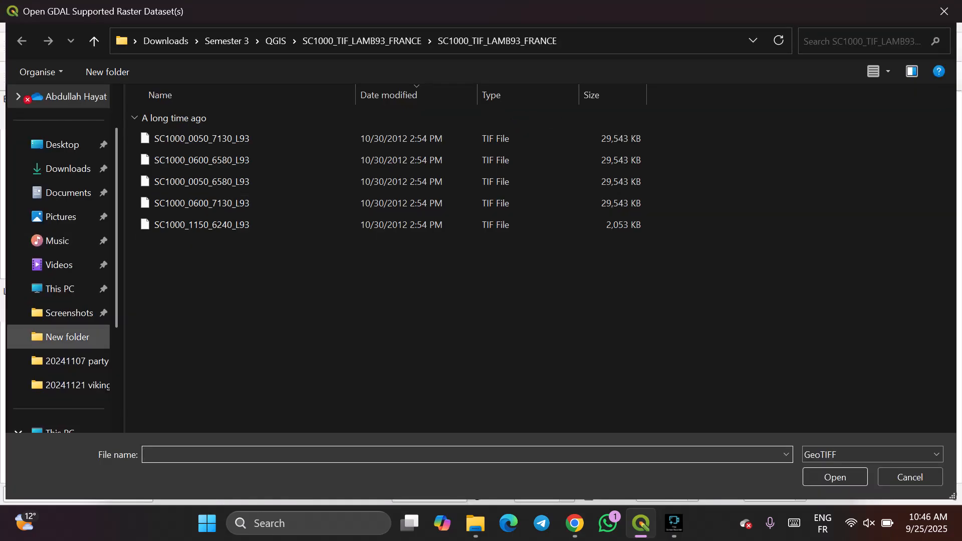
pyautogui.click(68, 169)
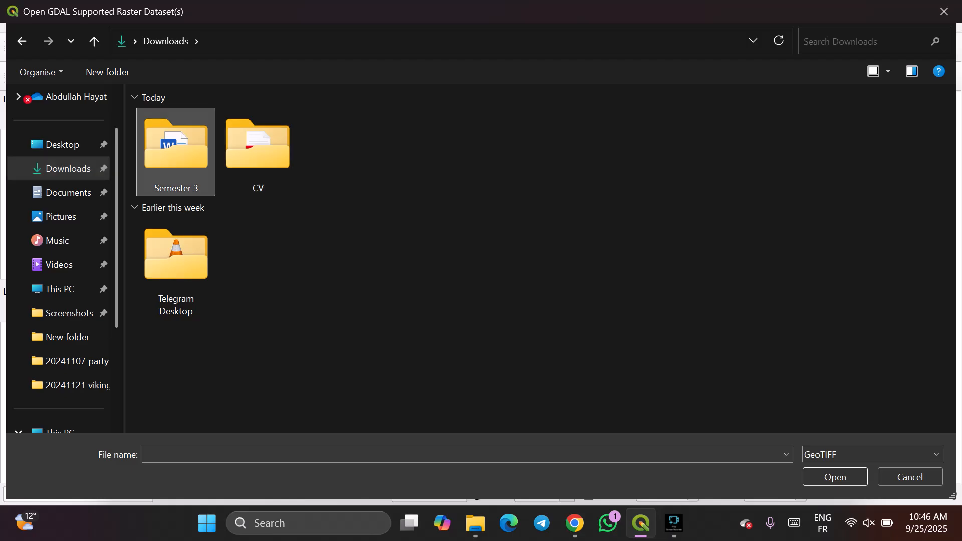
pyautogui.doubleClick(175, 150)
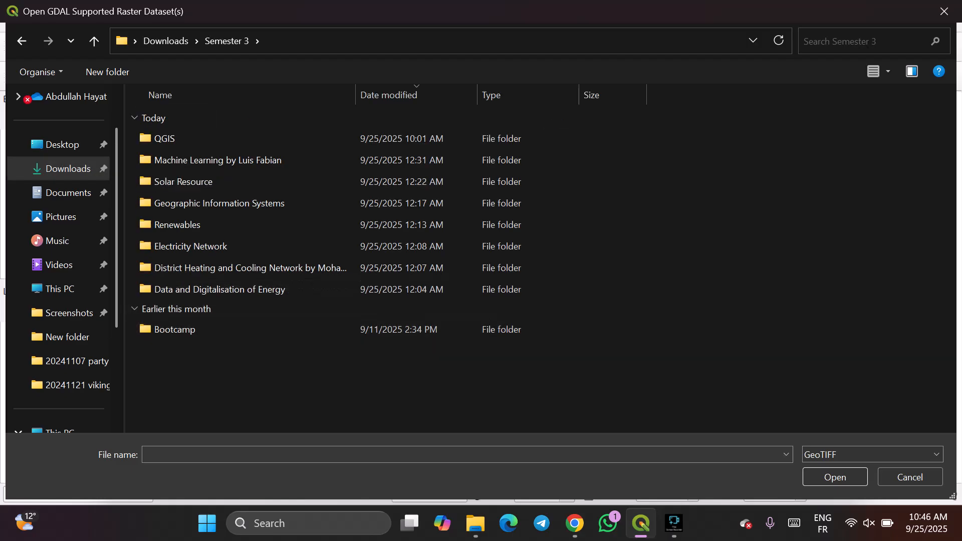
pyautogui.doubleClick(165, 138)
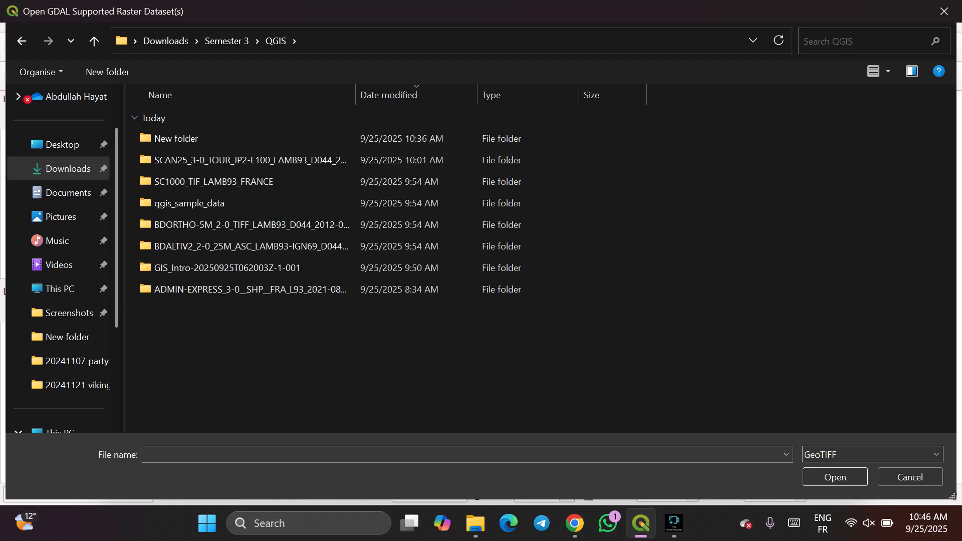
pyautogui.doubleClick(249, 289)
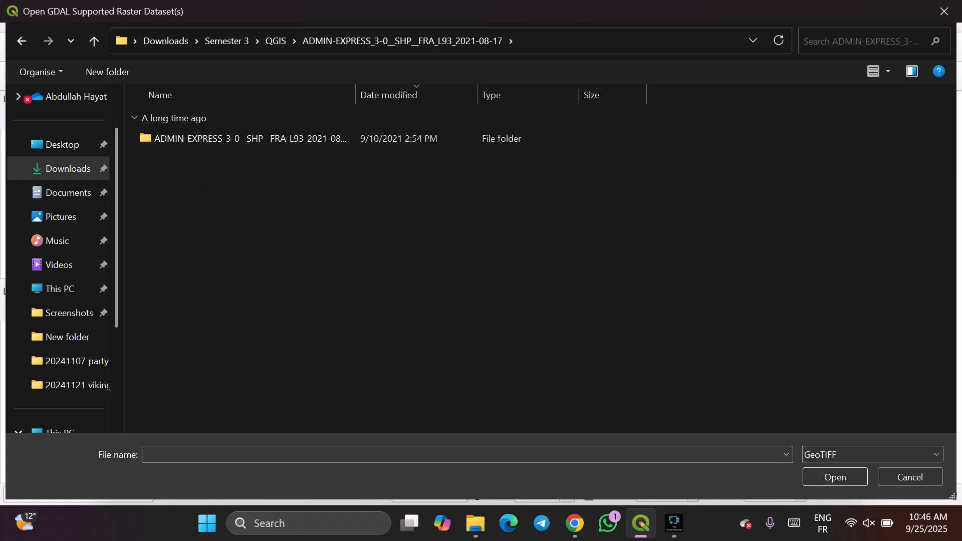
pyautogui.doubleClick(250, 138)
# Show all file types, select the ADMIN-EXPRESS folder's files and try to add them as raster layers.
pyautogui.click(873, 455)
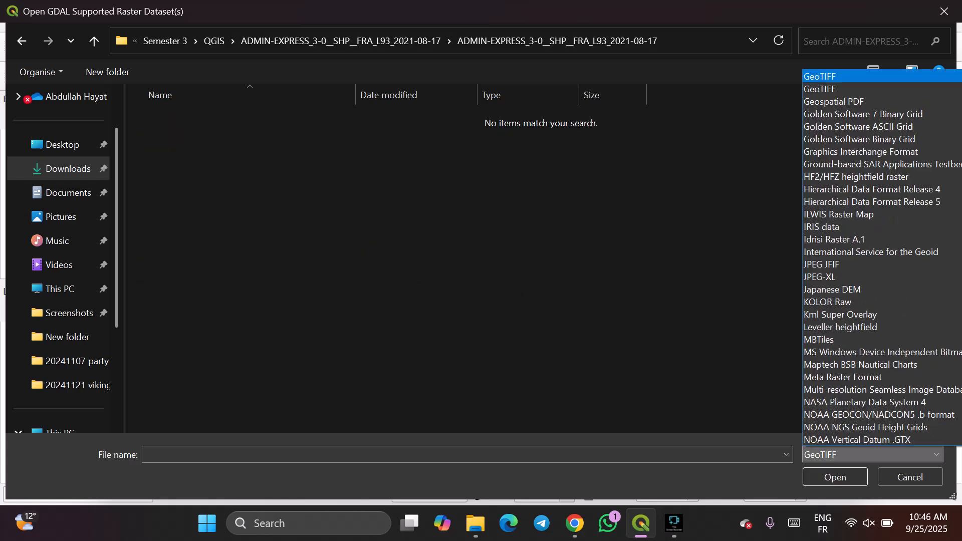
pyautogui.scroll(7, 872, 212)
pyautogui.scroll(3, 873, 213)
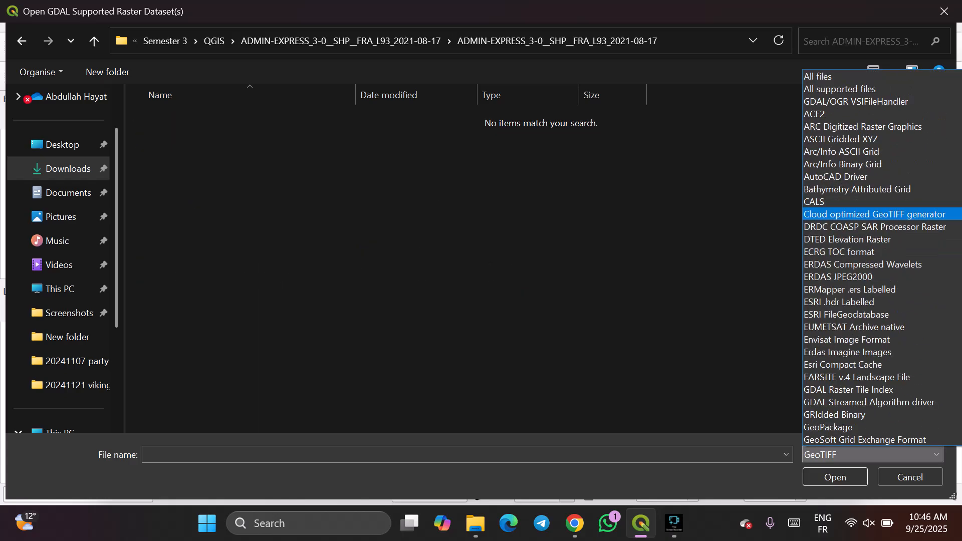
pyautogui.click(852, 75)
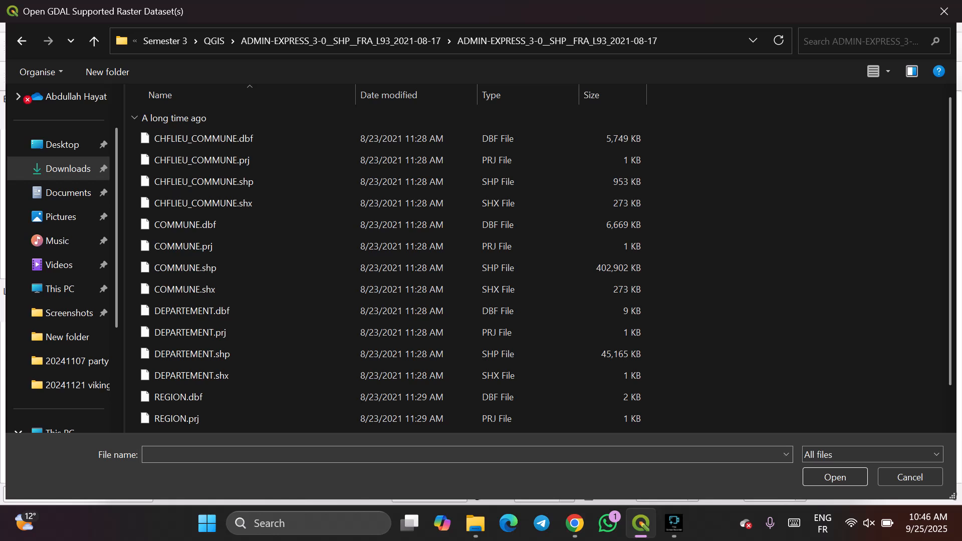
pyautogui.press('Up')
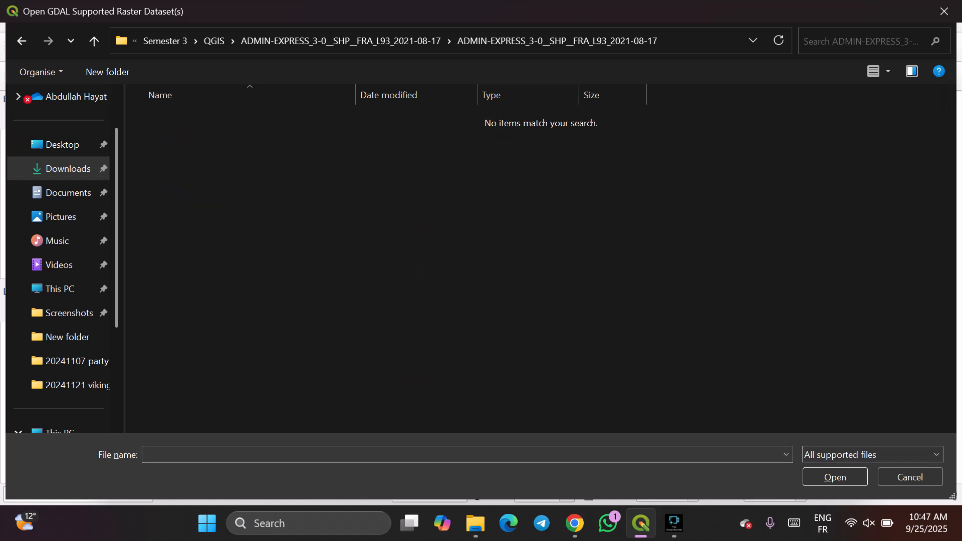
pyautogui.click(873, 454)
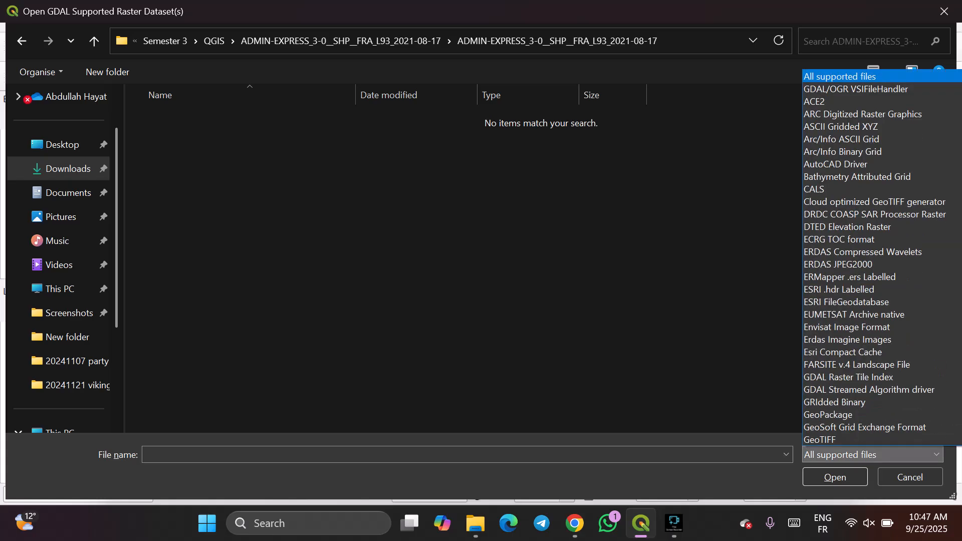
pyautogui.scroll(1, 869, 125)
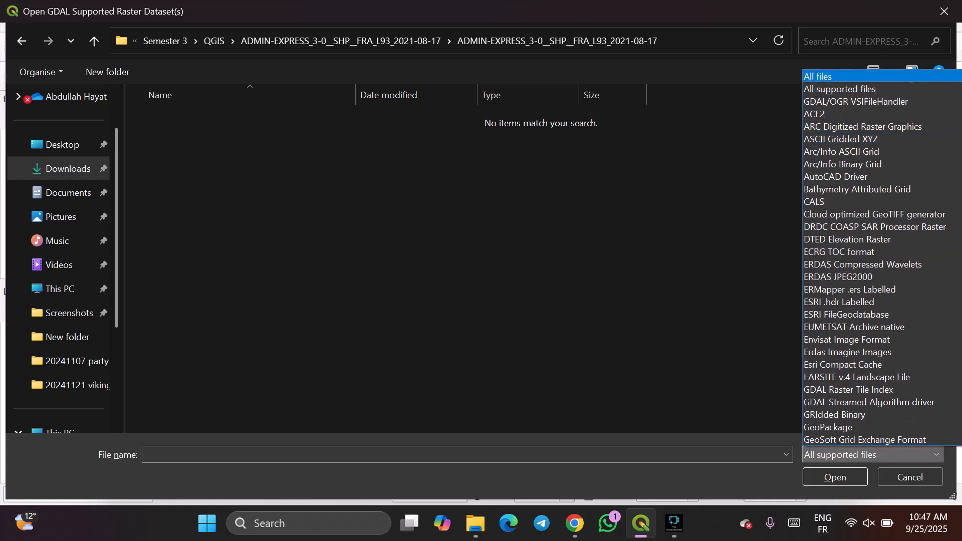
pyautogui.click(852, 76)
pyautogui.moveTo(706, 133); pyautogui.dragTo(697, 432)
pyautogui.click(835, 476)
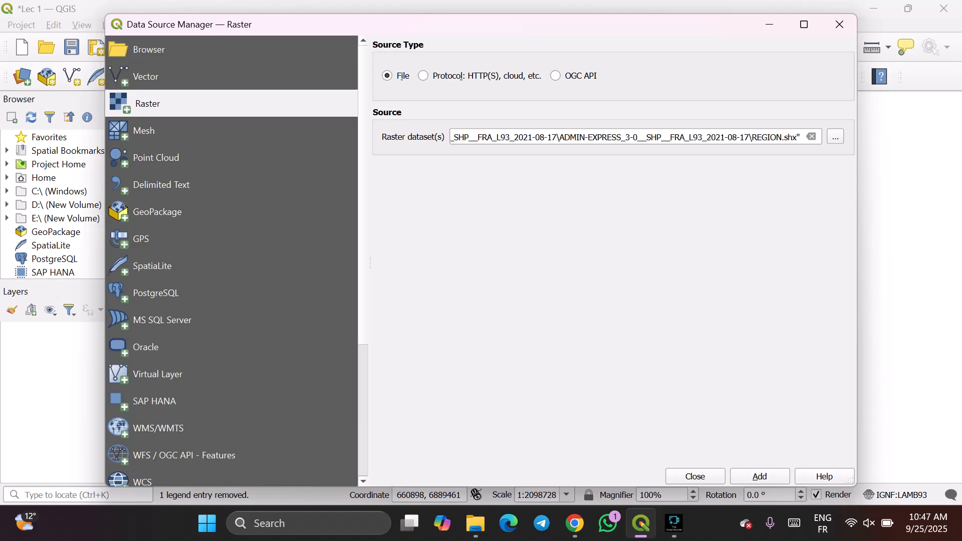
pyautogui.click(759, 477)
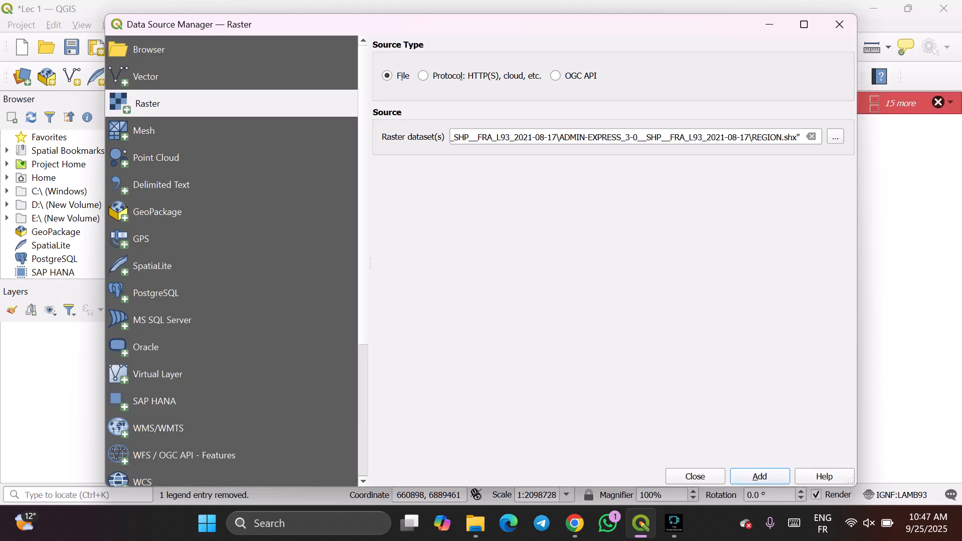
pyautogui.click(695, 476)
pyautogui.scroll(3, 501, 300)
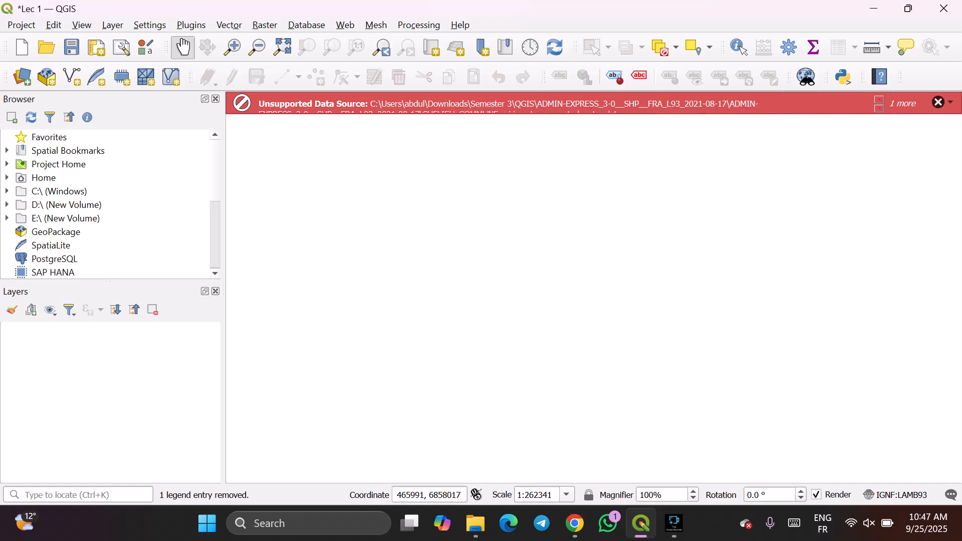
pyautogui.scroll(4, 593, 298)
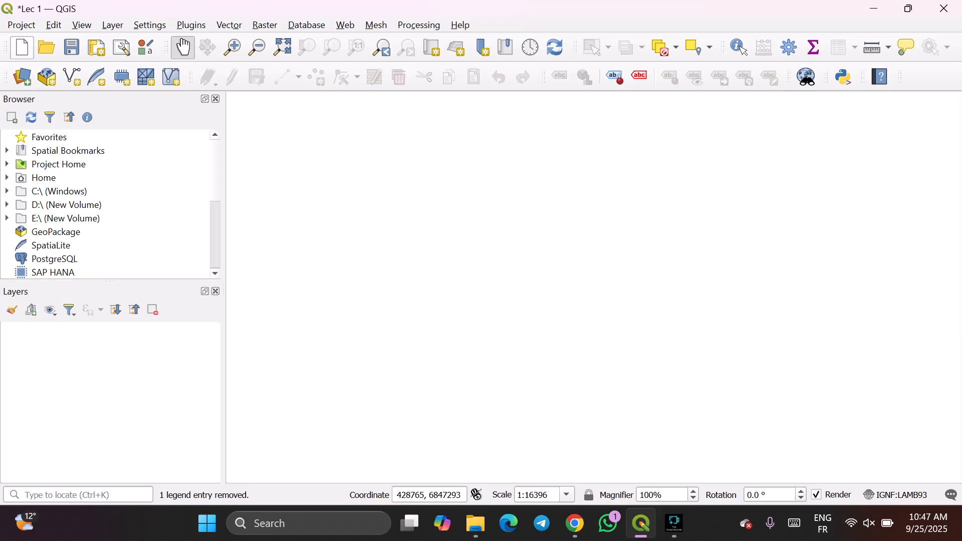
pyautogui.click(54, 25)
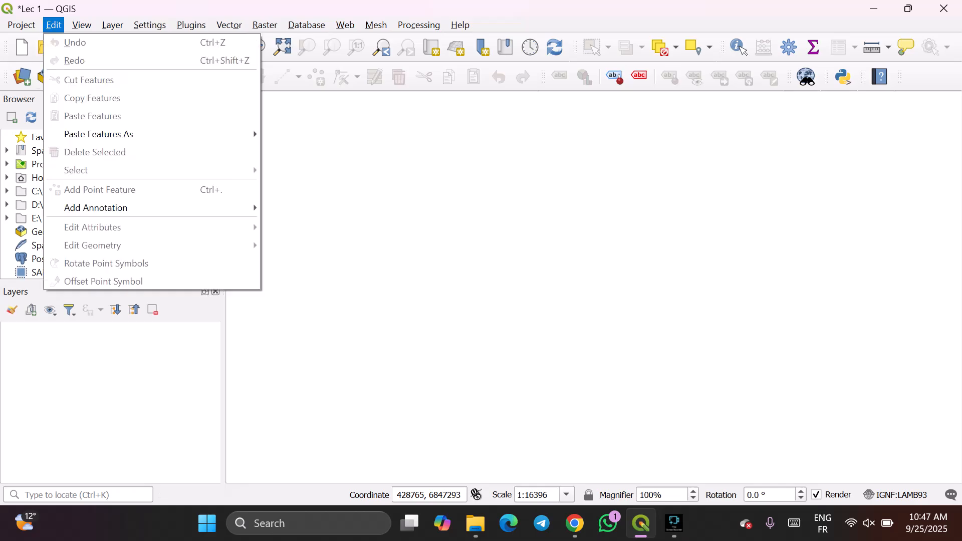
pyautogui.click(487, 218)
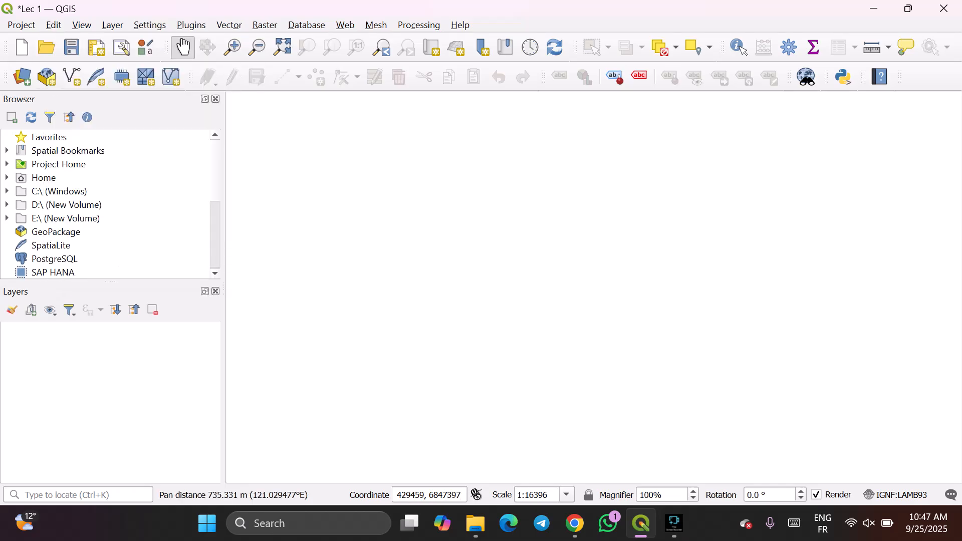
pyautogui.click(21, 25)
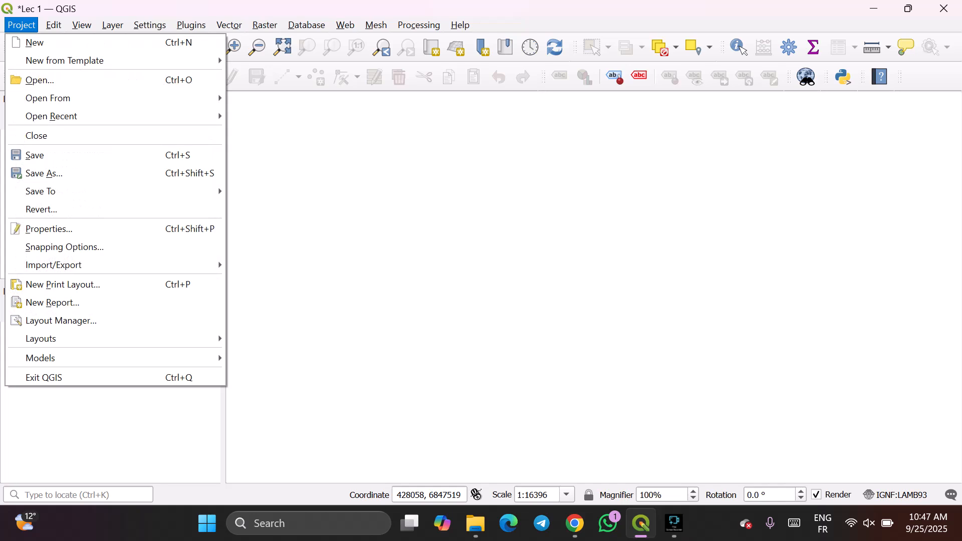
pyautogui.click(40, 80)
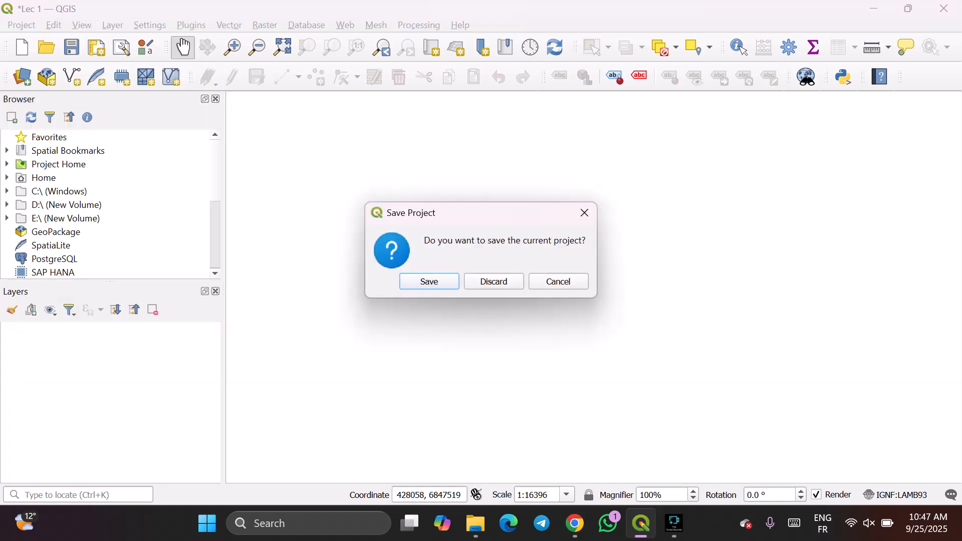
pyautogui.click(493, 282)
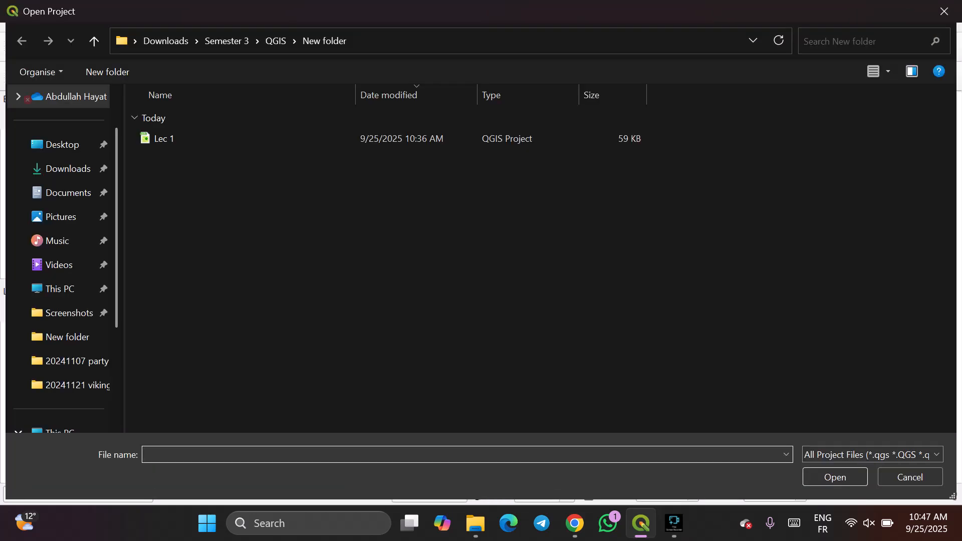
pyautogui.click(909, 477)
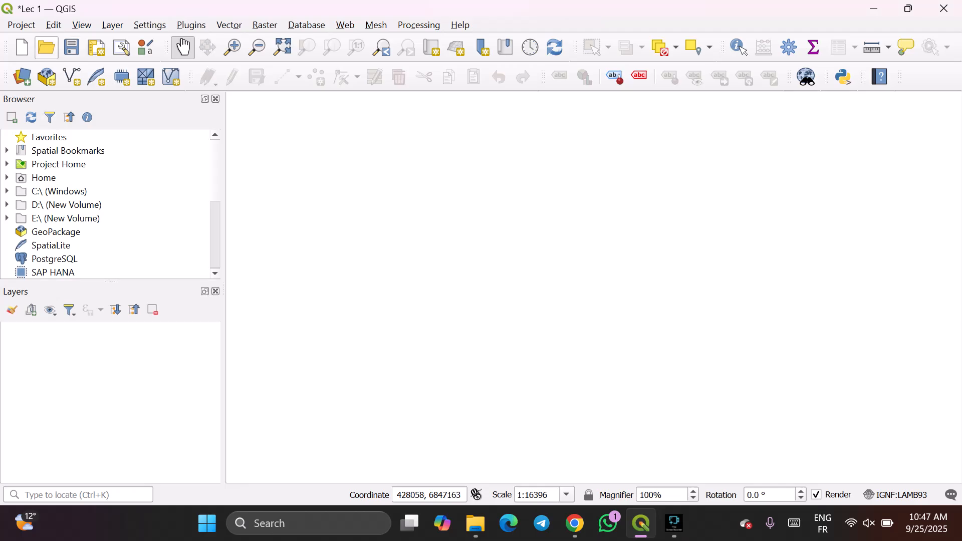
# Open the saved Lec 1 project from the New folder directory, discarding the changes in the current project.
pyautogui.click(47, 47)
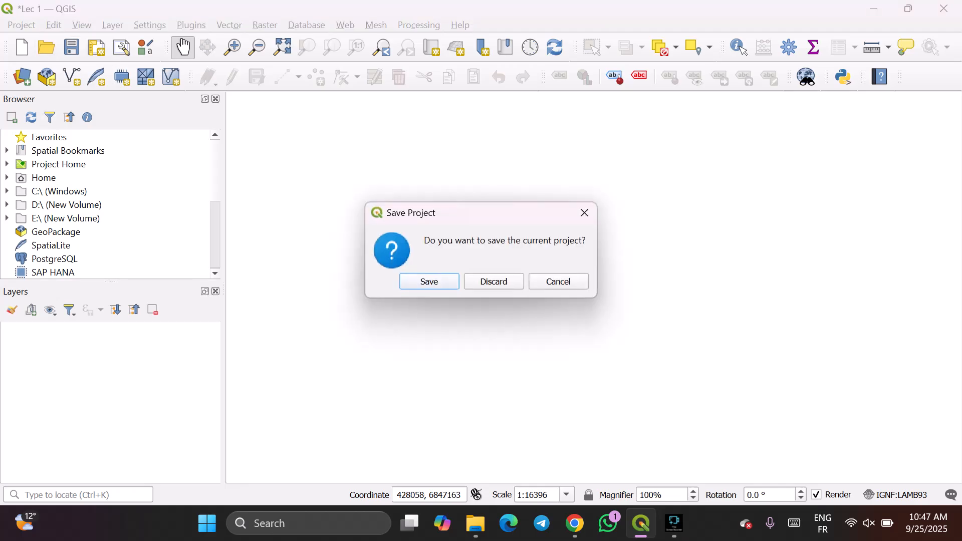
pyautogui.click(493, 282)
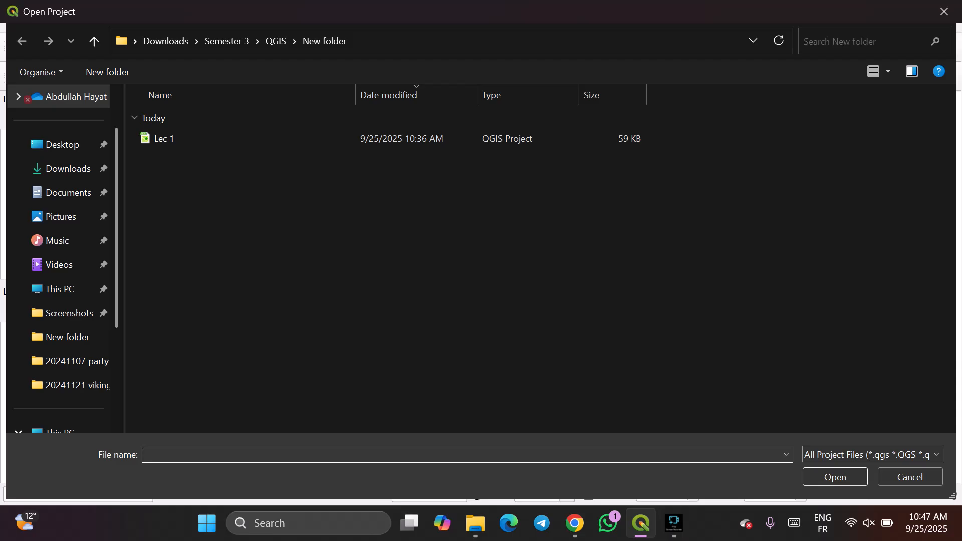
pyautogui.doubleClick(164, 139)
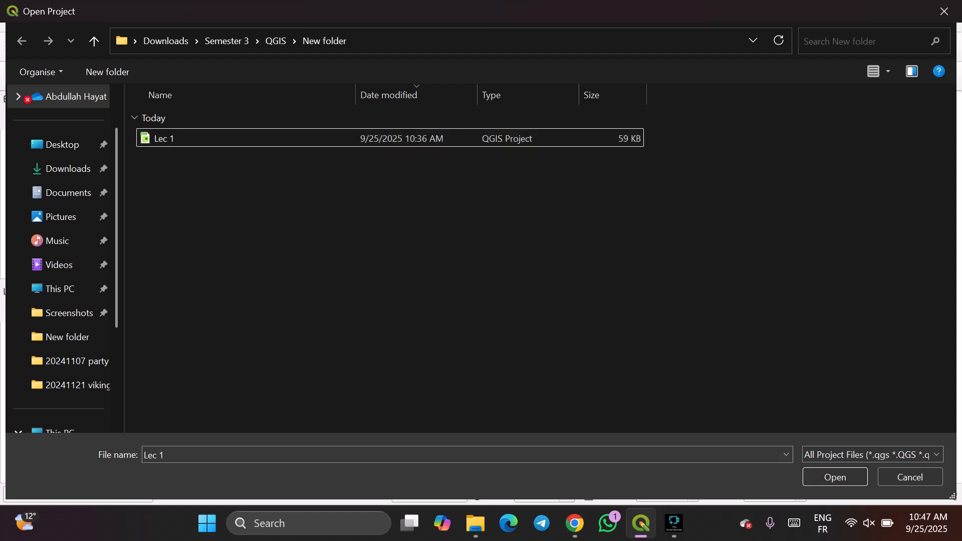
pyautogui.click(834, 477)
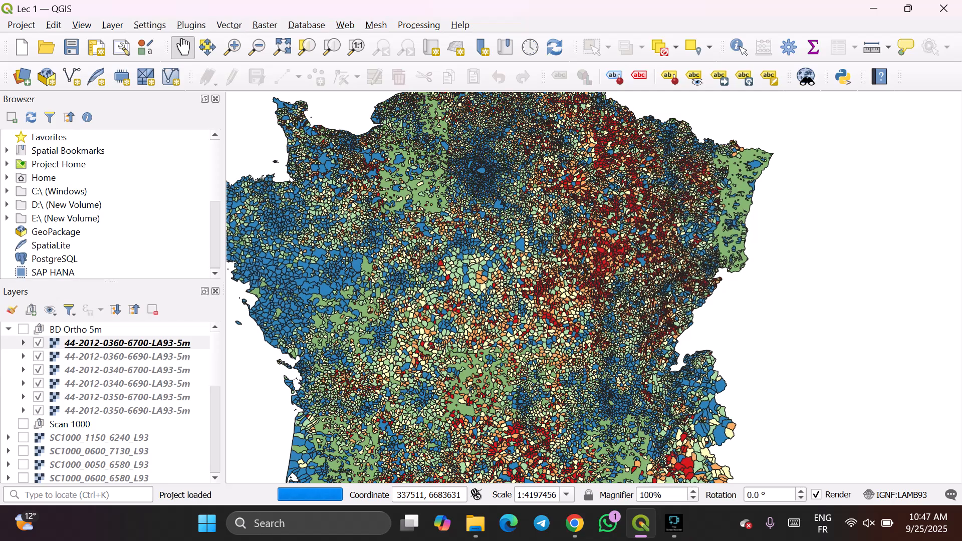
# Hide the graduated COMMUNE layer in the reopened project.
pyautogui.scroll(-2, 150, 395)
pyautogui.scroll(2, 150, 396)
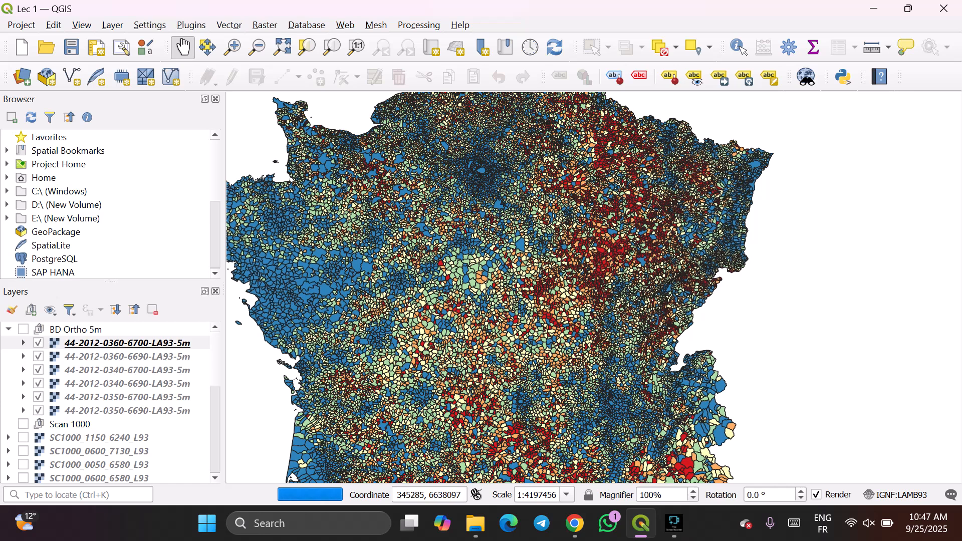
pyautogui.scroll(2, 306, 257)
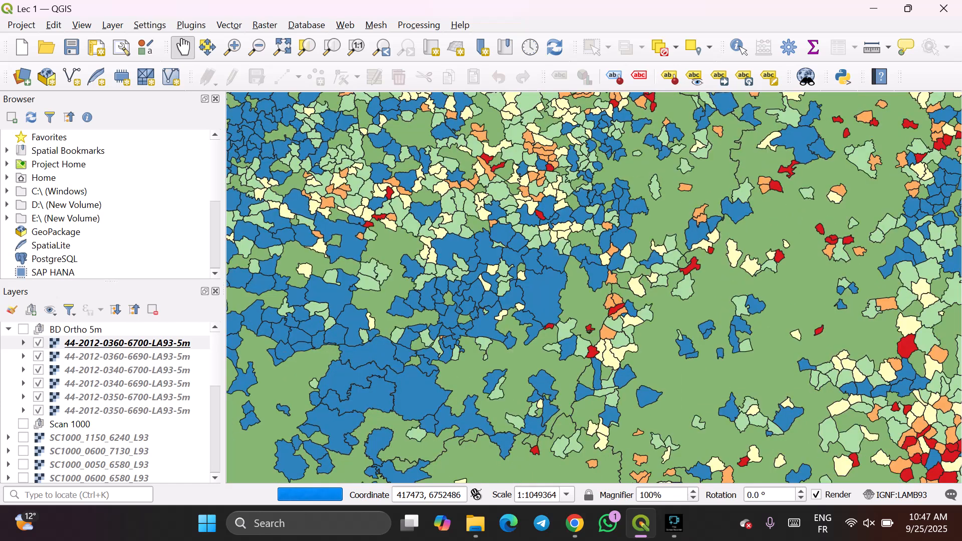
pyautogui.scroll(1, 578, 282)
pyautogui.moveTo(398, 213); pyautogui.dragTo(578, 282)
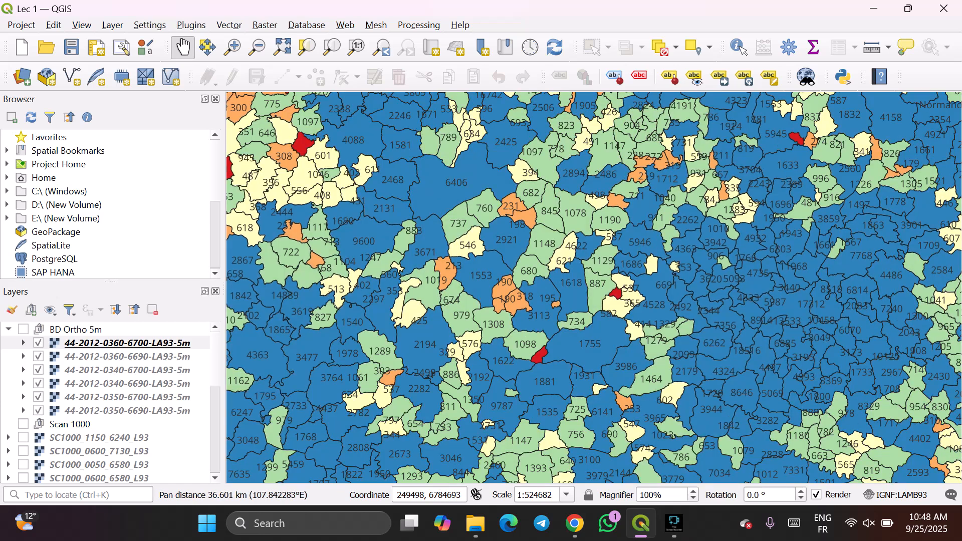
pyautogui.scroll(-2, 110, 400)
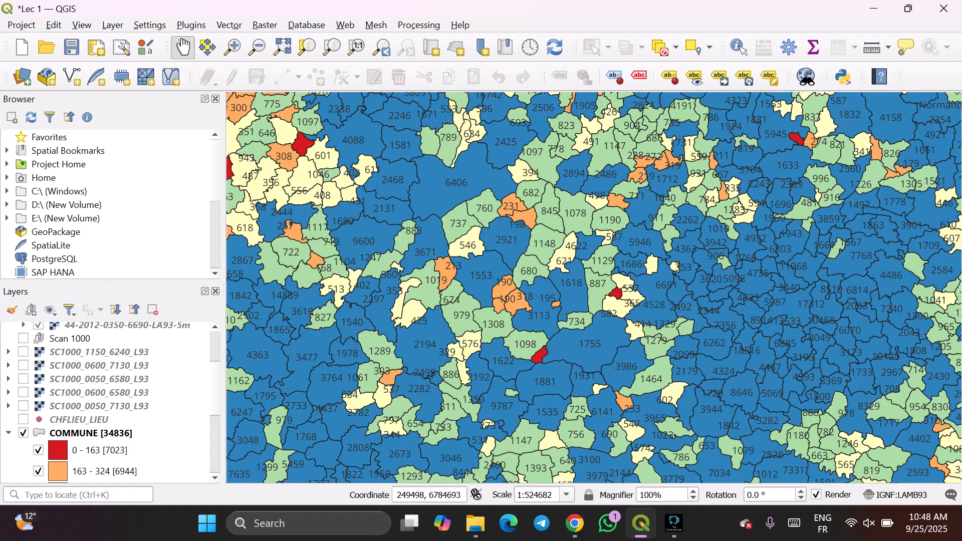
pyautogui.scroll(-1, 113, 402)
pyautogui.click(23, 390)
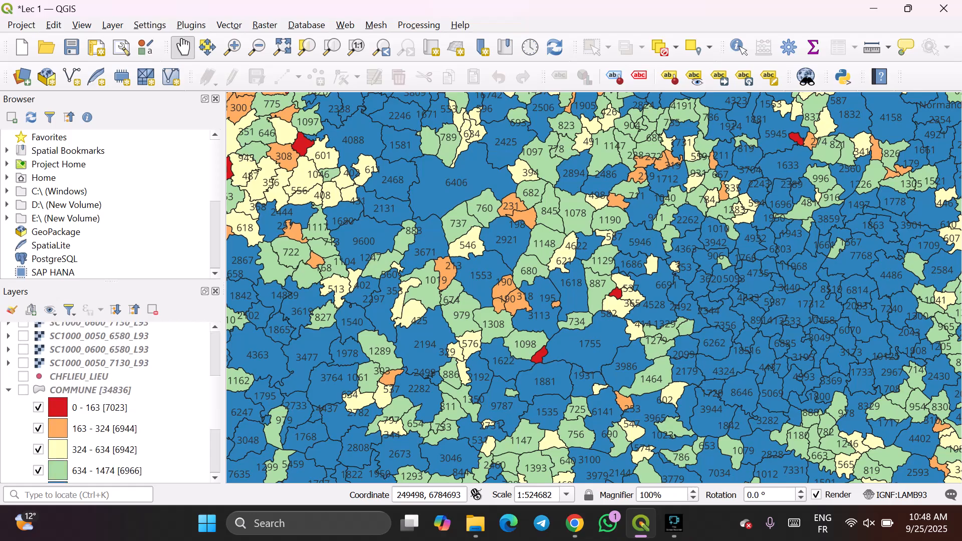
# Hide the REGION layer at the end of the layer list.
pyautogui.scroll(-3, 23, 390)
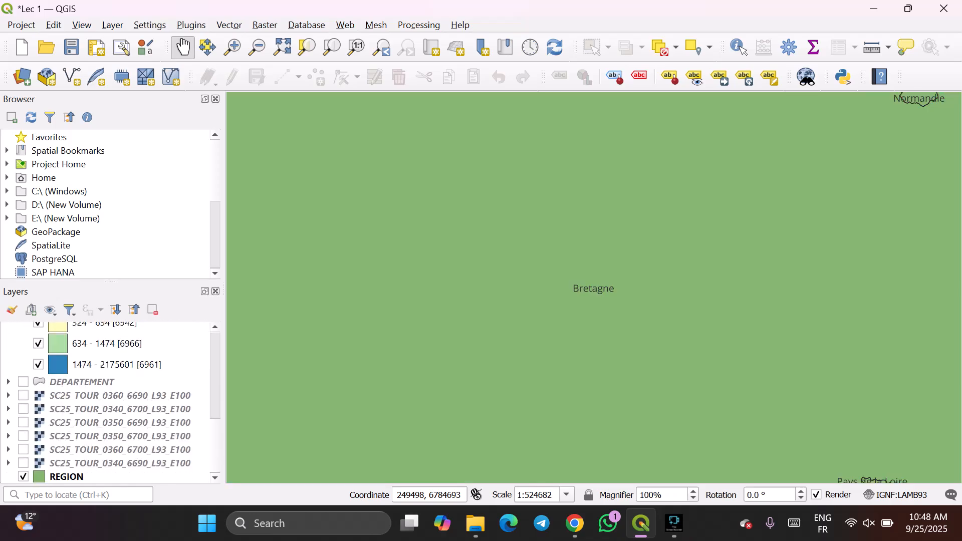
pyautogui.scroll(3, 111, 401)
pyautogui.scroll(-3, 110, 400)
pyautogui.click(23, 477)
pyautogui.scroll(5, 110, 401)
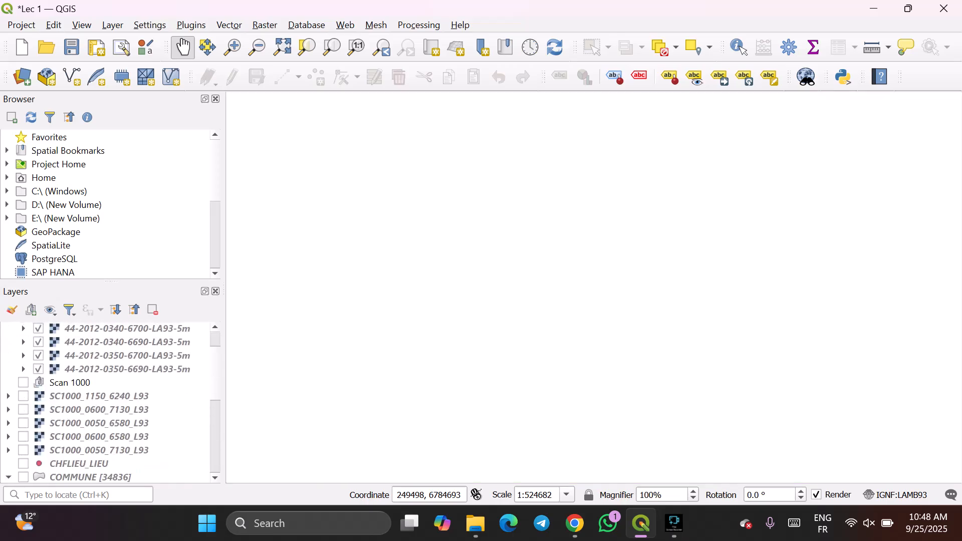
pyautogui.scroll(-5, 110, 401)
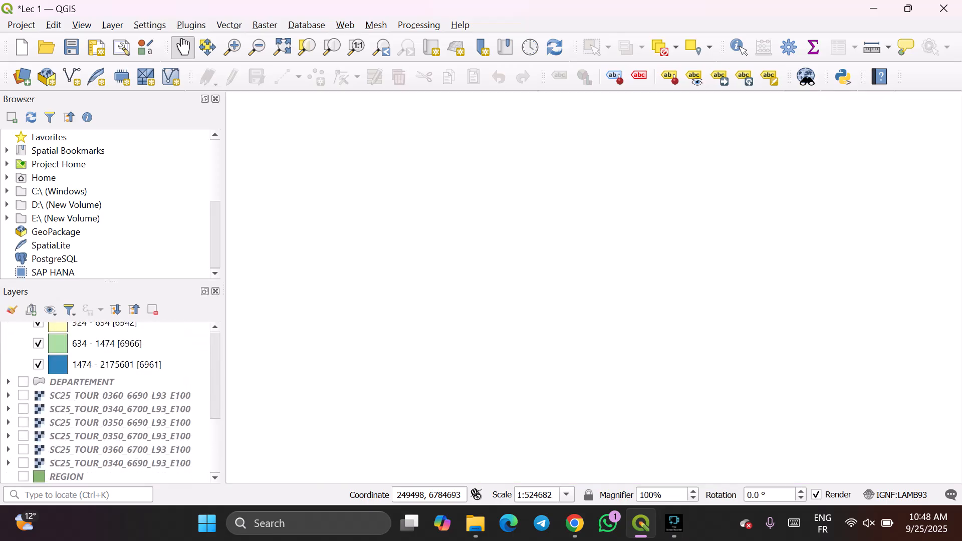
# Turn on the visibility of the Scan 1000 layer group.
pyautogui.click(23, 382)
pyautogui.click(23, 381)
pyautogui.scroll(5, 23, 382)
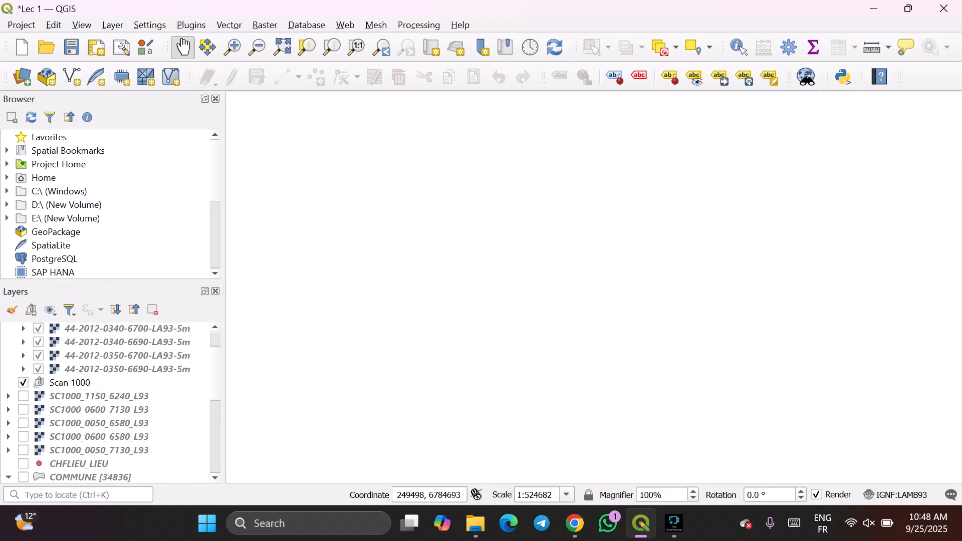
pyautogui.scroll(-2, 593, 287)
pyautogui.scroll(-5, 594, 287)
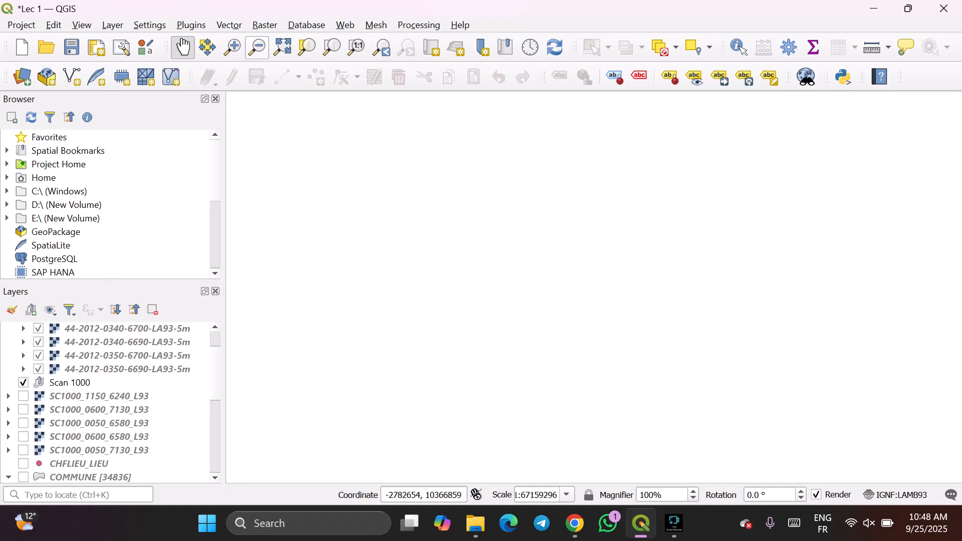
pyautogui.click(282, 47)
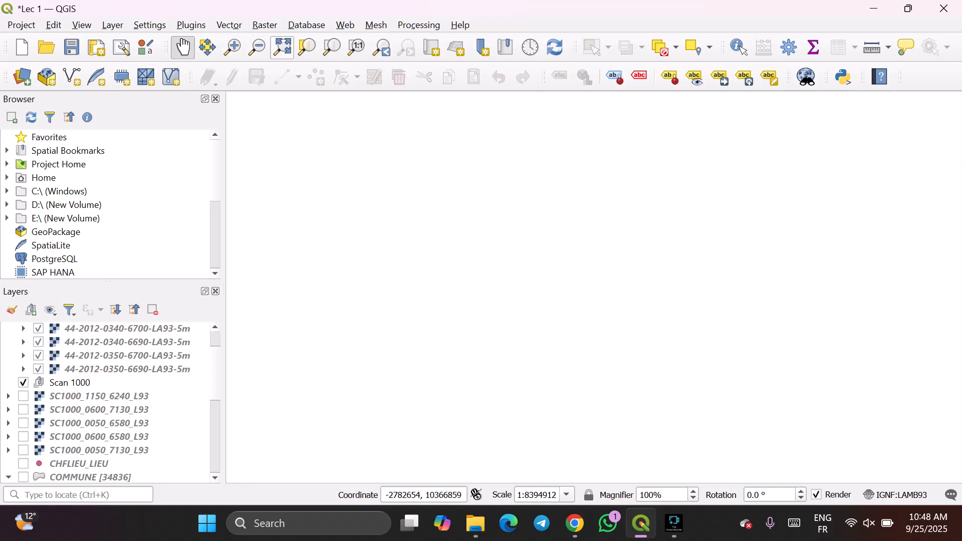
pyautogui.scroll(-3, 330, 341)
pyautogui.scroll(1, 150, 401)
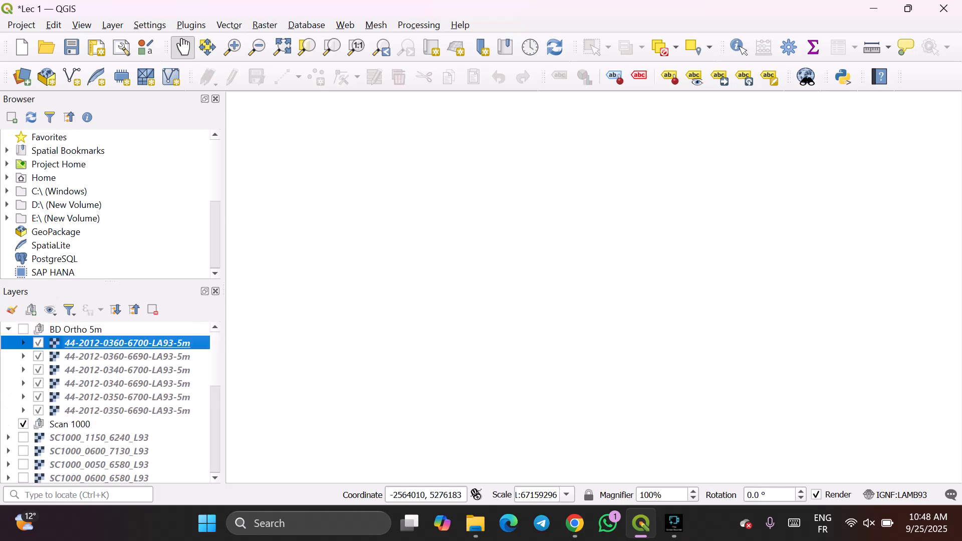
# Turn on the visibility of the BD Ortho 5m group with its orthophoto rasters.
pyautogui.scroll(-2, 110, 401)
pyautogui.click(70, 338)
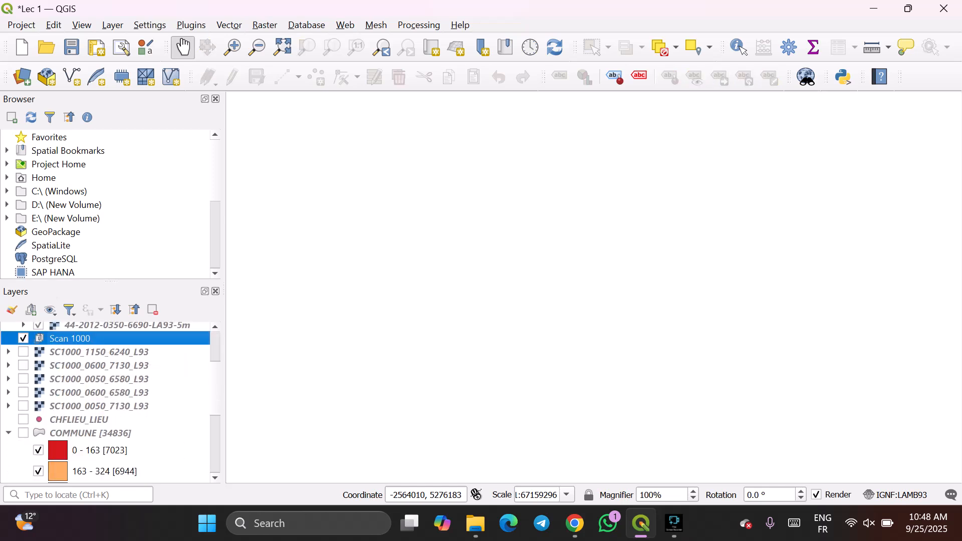
pyautogui.scroll(2, 105, 400)
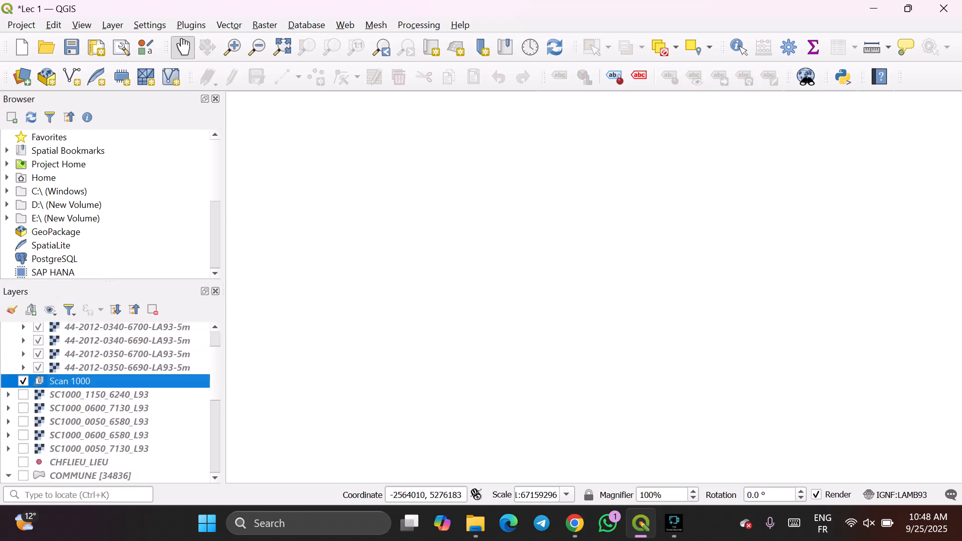
pyautogui.click(76, 329)
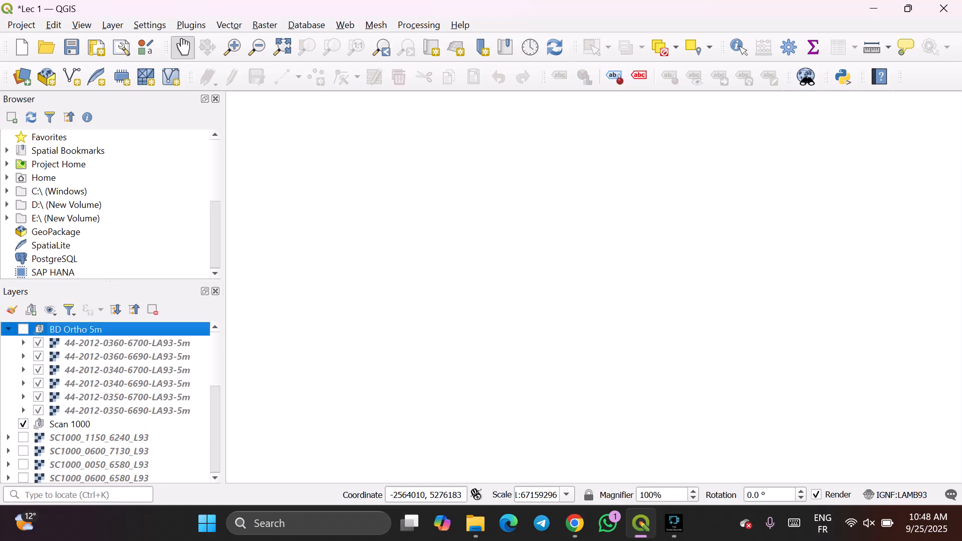
pyautogui.click(127, 343)
pyautogui.click(23, 330)
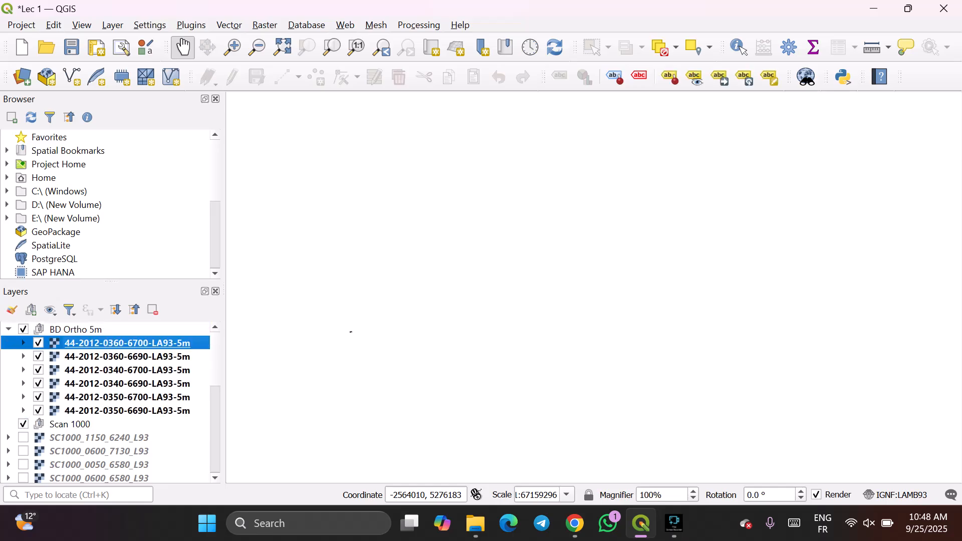
pyautogui.doubleClick(119, 356)
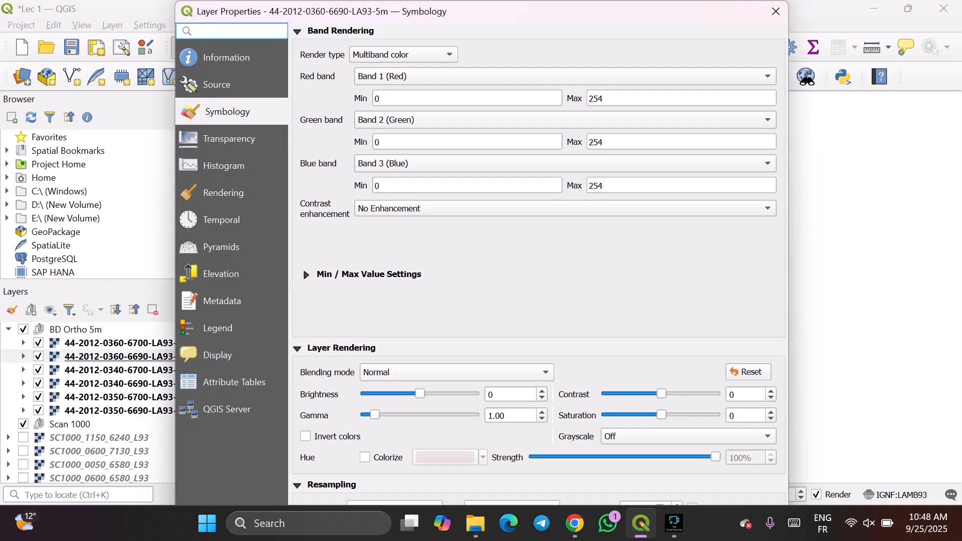
pyautogui.click(775, 11)
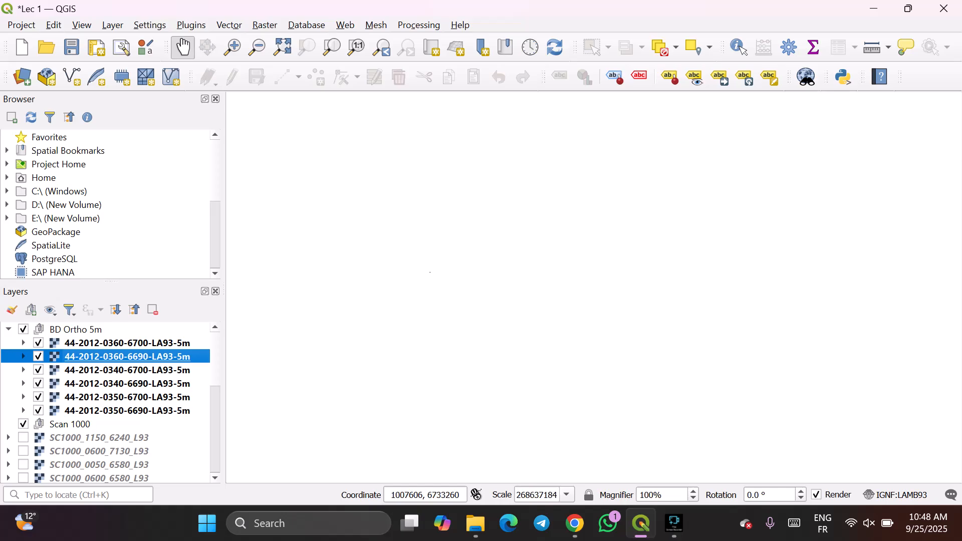
pyautogui.scroll(-1, 429, 272)
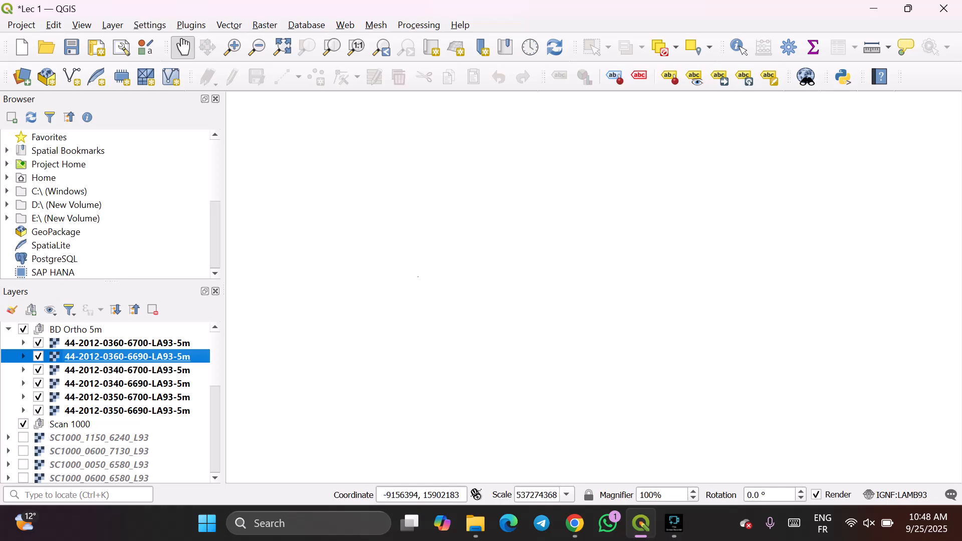
pyautogui.scroll(3, 268, 249)
pyautogui.click(215, 250)
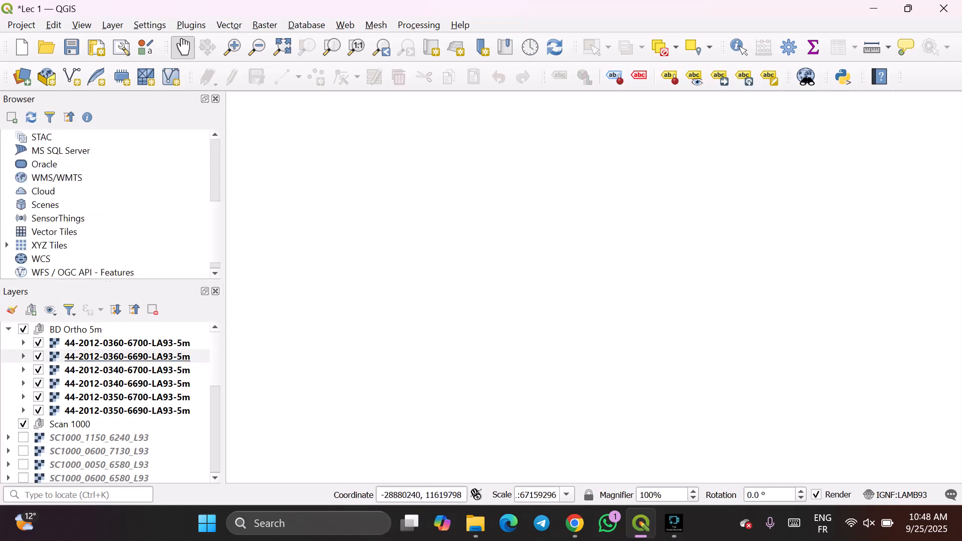
pyautogui.click(215, 176)
pyautogui.click(215, 240)
pyautogui.click(215, 175)
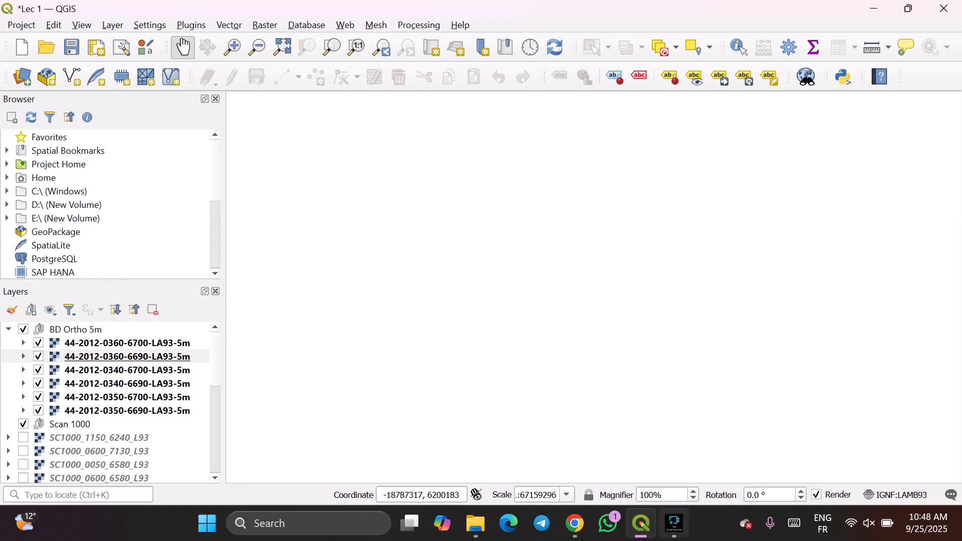
pyautogui.click(674, 523)
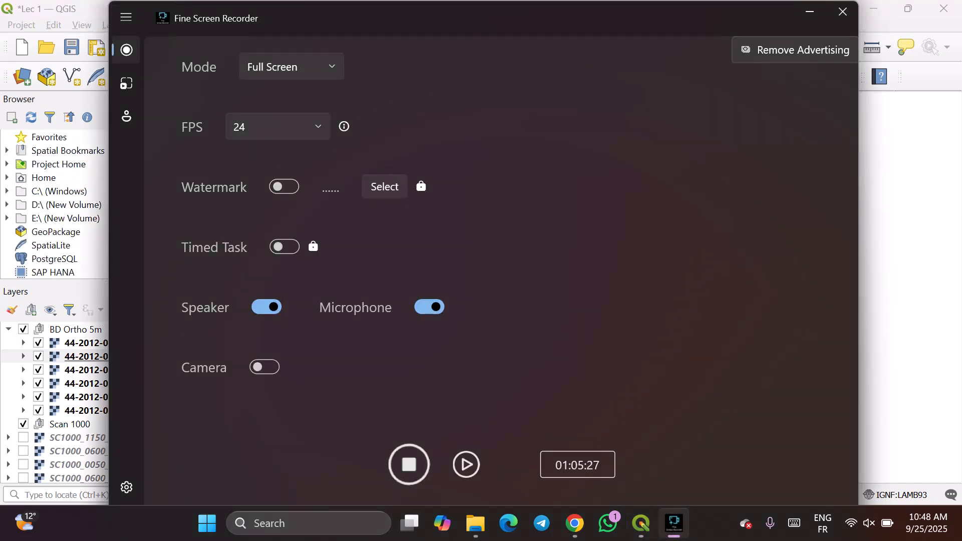